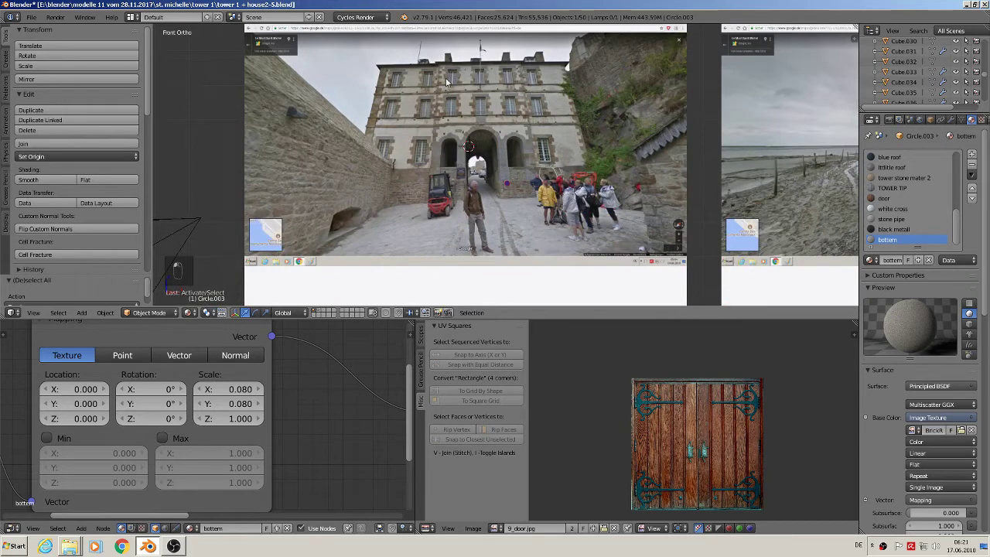
Step: Add a cube mesh at the 3D cursor and scale it down to roughly the size of the reference building
{"action": "left_click", "coordinate": [82, 312]}
{"action": "mouse_move", "coordinate": [116, 300]}
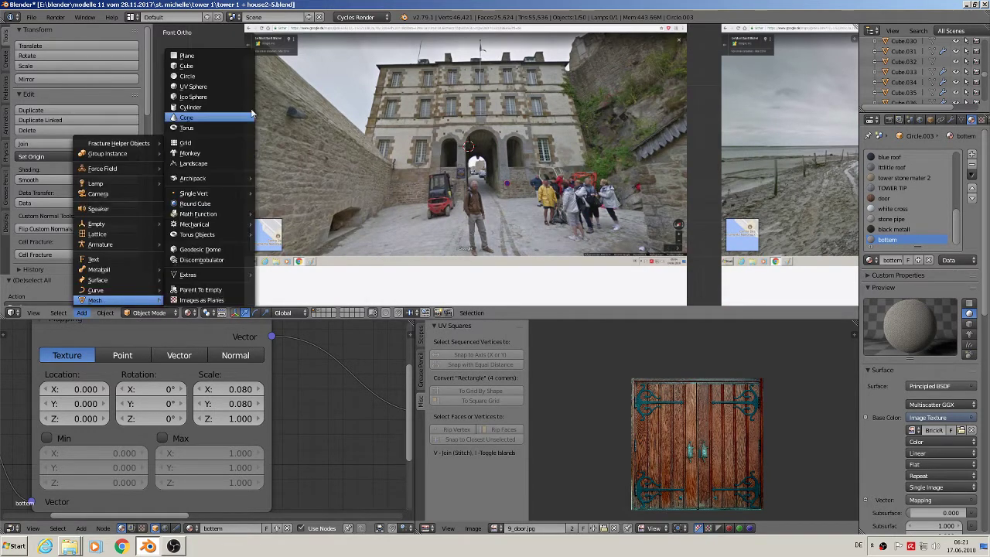
{"action": "left_click", "coordinate": [221, 68]}
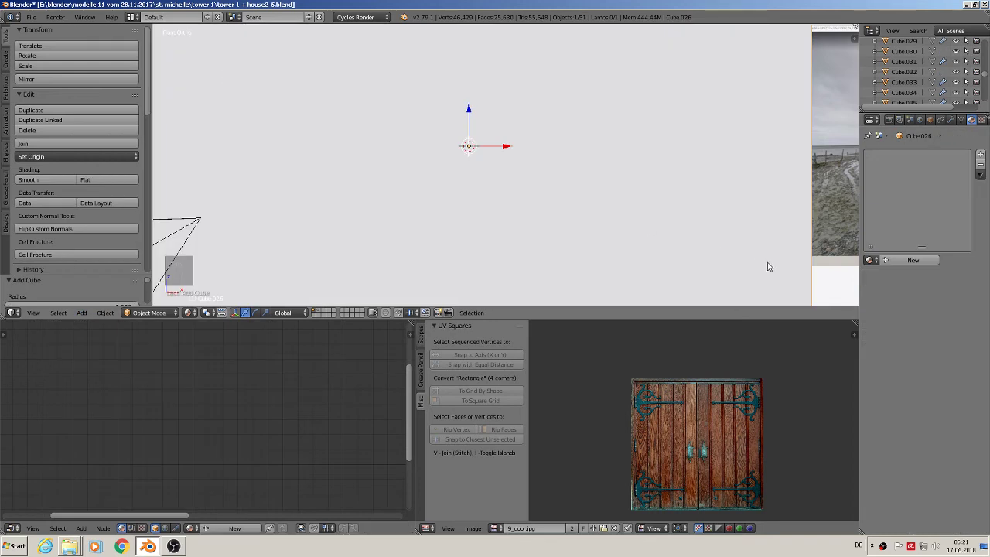
{"action": "key", "text": "s"}
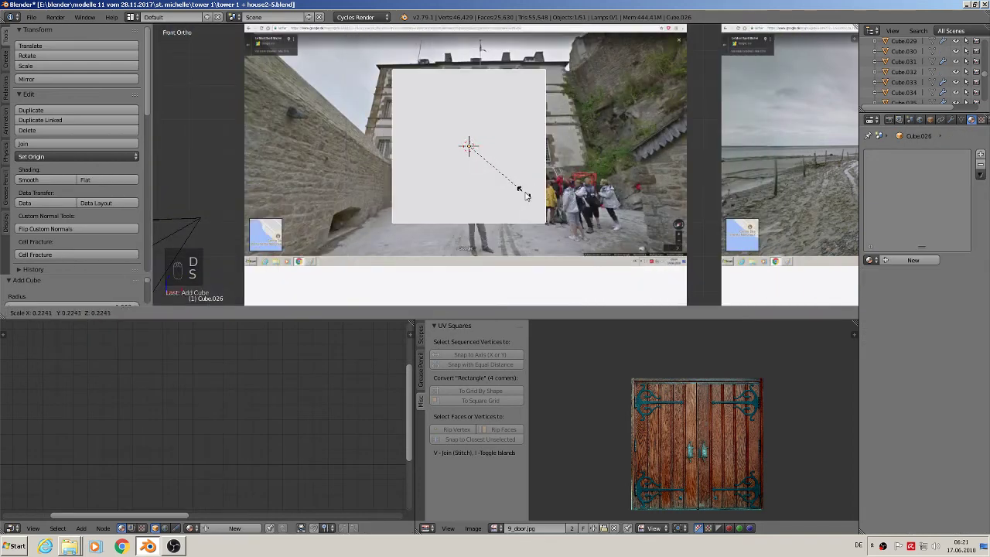
{"action": "left_click", "coordinate": [561, 195]}
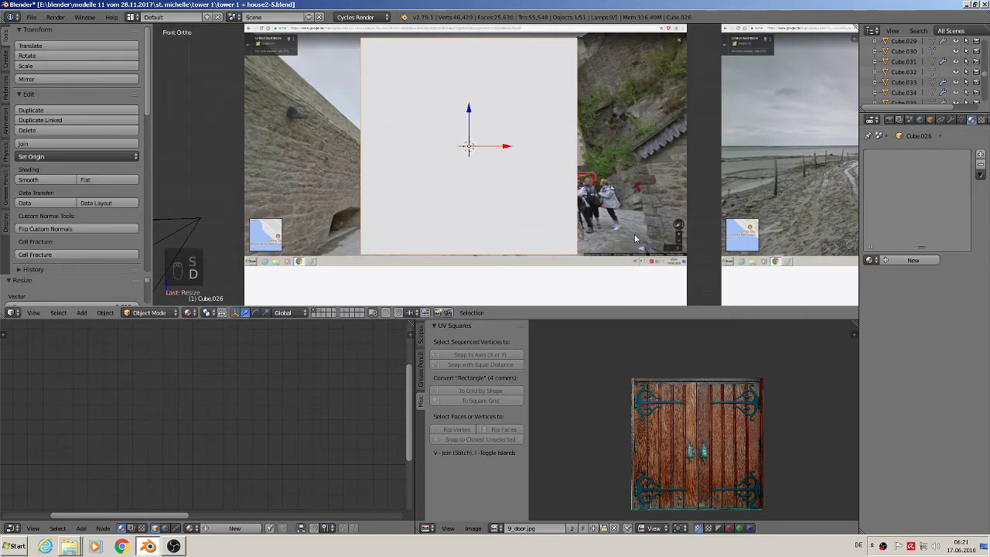
{"action": "key", "text": "z"}
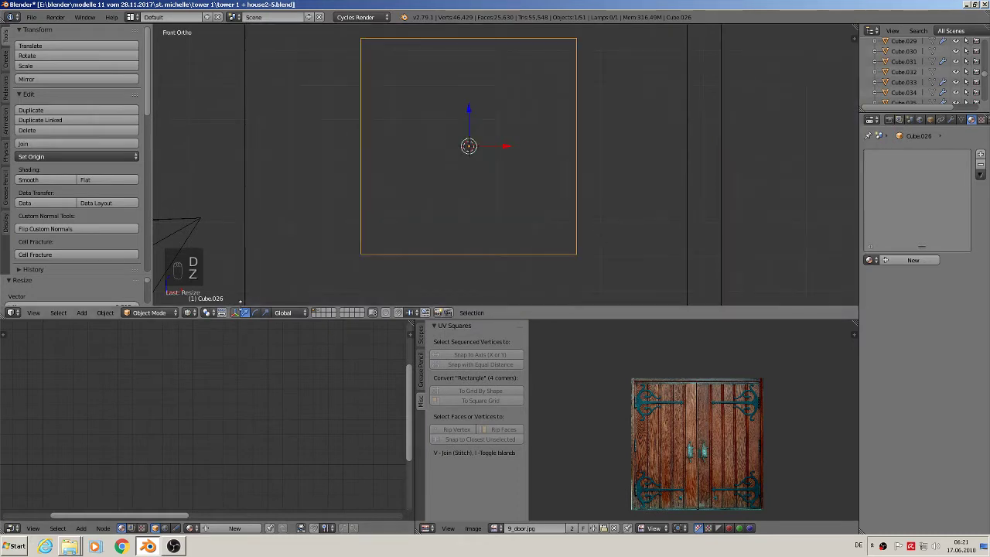
{"action": "left_click", "coordinate": [188, 313]}
{"action": "left_click", "coordinate": [213, 255]}
Step: Scale the cube down along the Z axis to make it a flatter block
{"action": "key", "text": "s"}
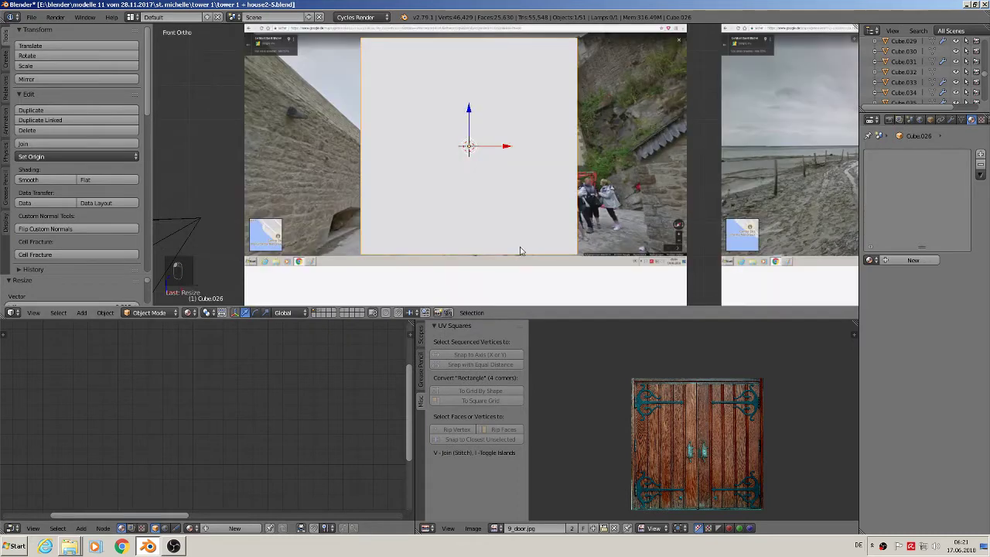
{"action": "key", "text": "z"}
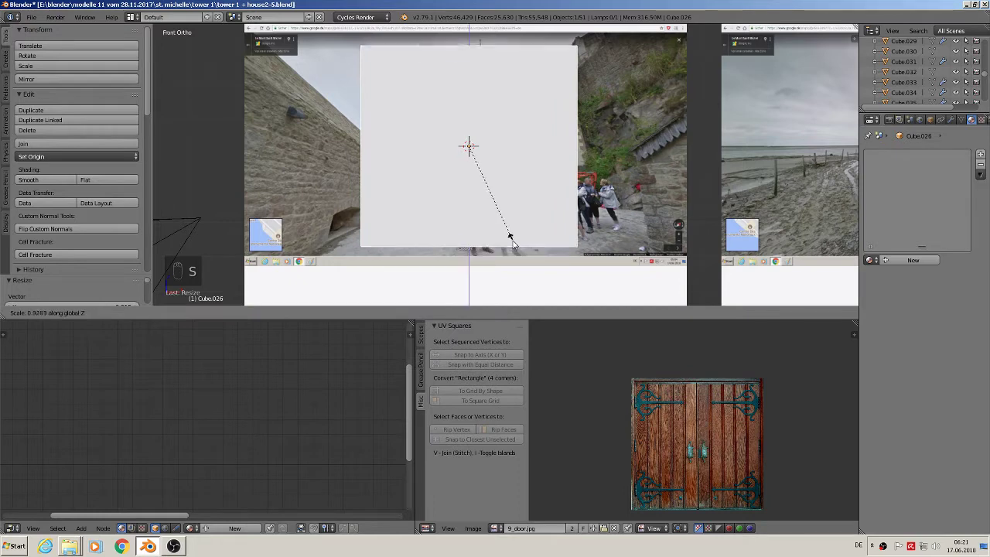
{"action": "left_click", "coordinate": [514, 181]}
Step: Move the block along X and raise it so it sits between the gatehouse photo and the neighbouring reference image
{"action": "left_click_drag", "start_coordinate": [510, 148], "coordinate": [766, 148]}
{"action": "middle_click_drag", "start_coordinate": [742, 178], "coordinate": [574, 230], "text": "shift"}
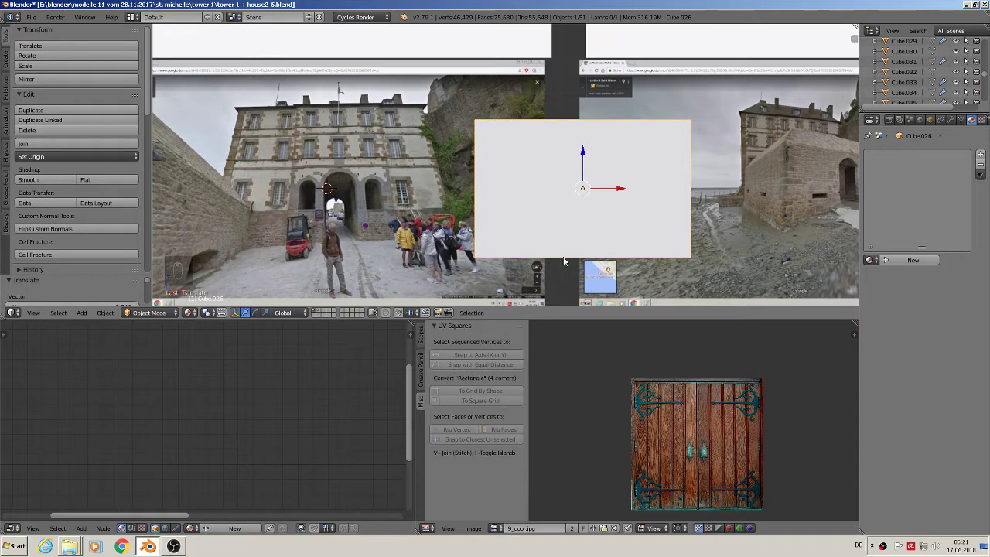
{"action": "left_click_drag", "start_coordinate": [582, 157], "coordinate": [571, 121]}
{"action": "middle_click_drag", "start_coordinate": [490, 198], "coordinate": [504, 237], "text": "shift"}
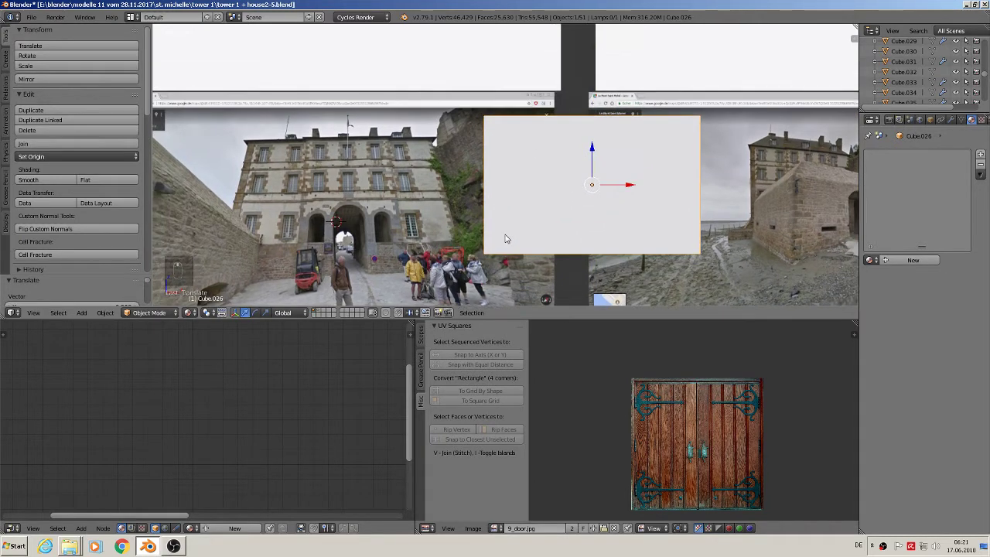
{"action": "scroll", "coordinate": [514, 217], "scroll_direction": "up", "scroll_amount": 1}
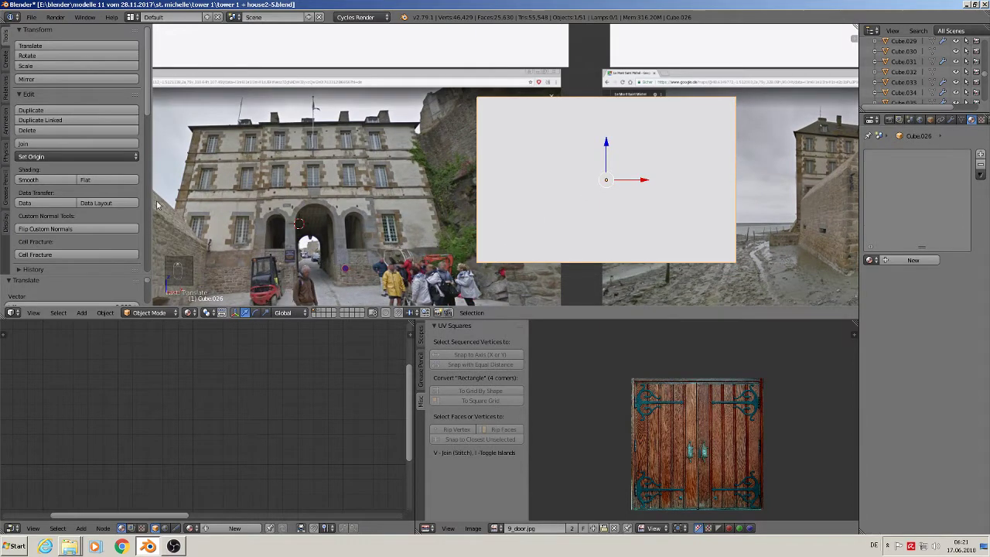
Step: Enter Edit Mode and add two evenly spaced horizontal loop cuts around the block
{"action": "key", "text": "Tab"}
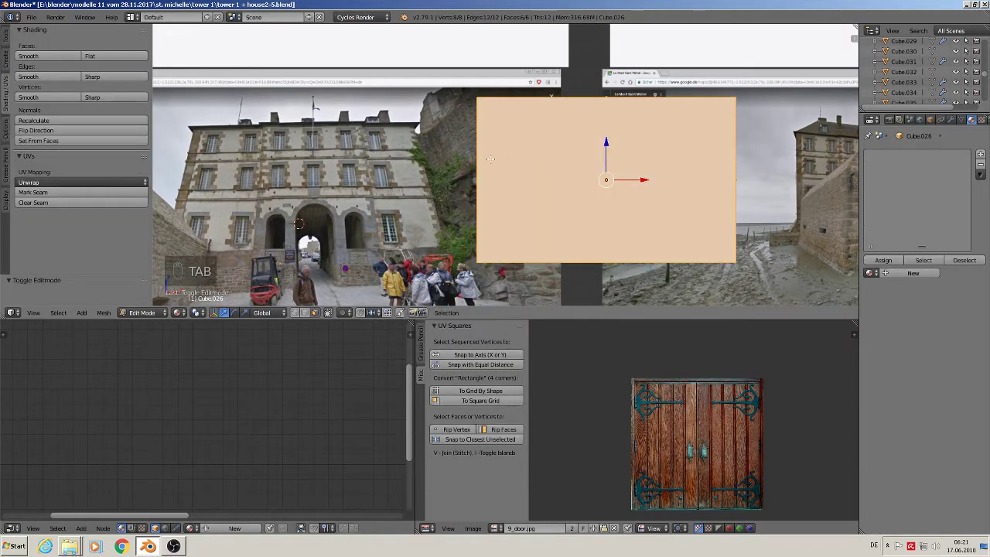
{"action": "key", "text": "ctrl+r"}
{"action": "scroll", "coordinate": [492, 169], "scroll_direction": "up", "scroll_amount": 2}
{"action": "scroll", "coordinate": [491, 169], "scroll_direction": "down", "scroll_amount": 2}
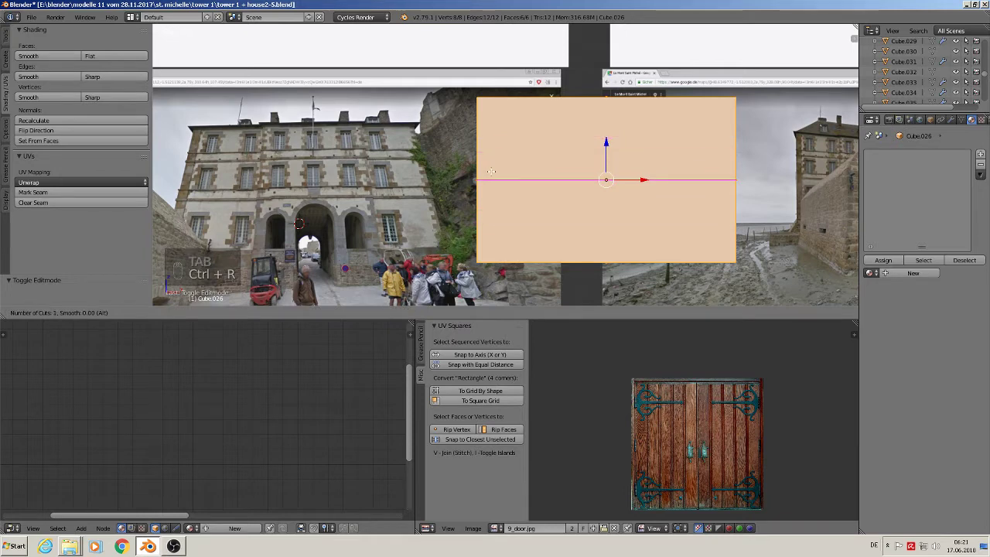
{"action": "scroll", "coordinate": [491, 170], "scroll_direction": "up", "scroll_amount": 1}
{"action": "left_click", "coordinate": [492, 171]}
{"action": "right_click", "coordinate": [491, 171]}
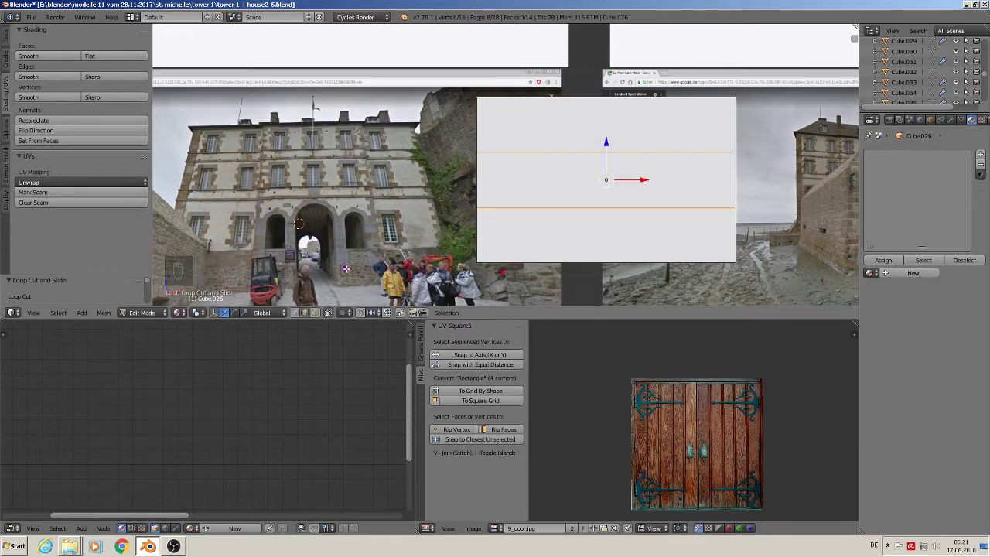
Step: Examine the reference photos of the building's facade and the street view of its other side
{"action": "scroll", "coordinate": [255, 188], "scroll_direction": "up", "scroll_amount": 1}
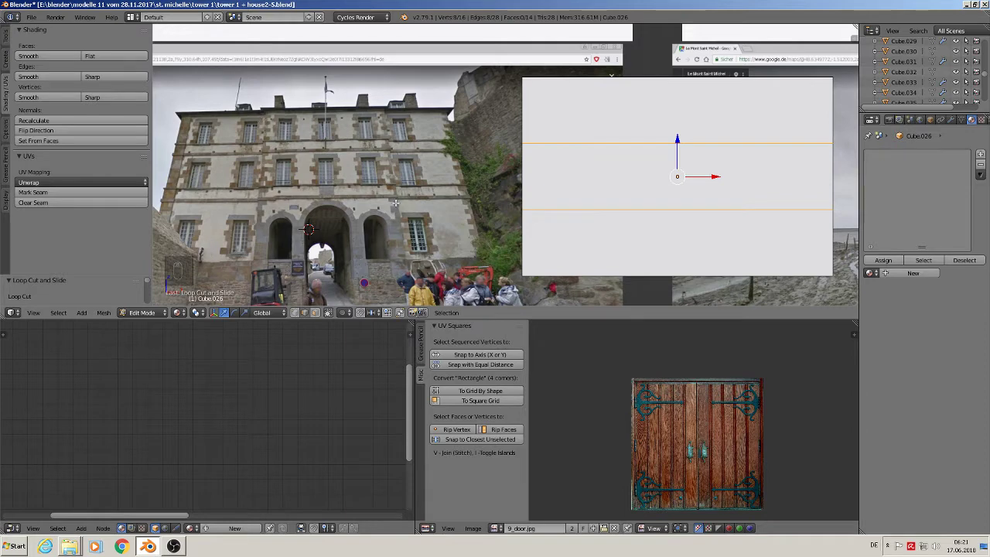
{"action": "scroll", "coordinate": [418, 262], "scroll_direction": "down", "scroll_amount": 3}
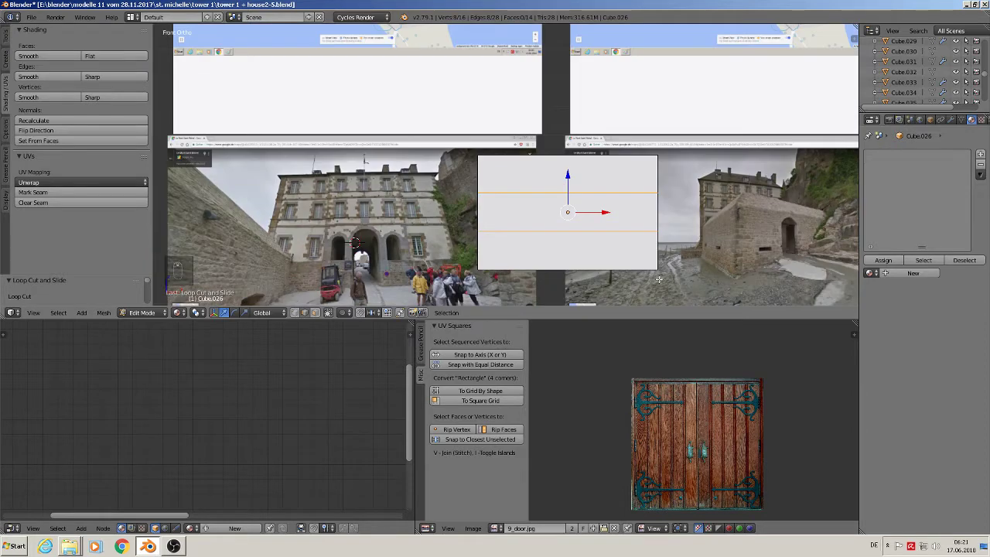
{"action": "middle_click_drag", "start_coordinate": [673, 281], "coordinate": [571, 215], "text": "shift"}
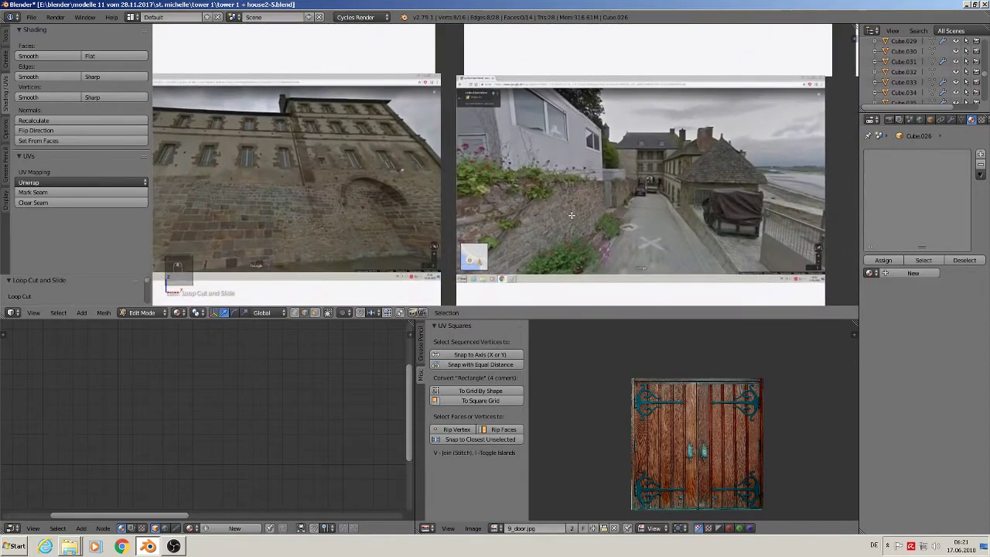
{"action": "scroll", "coordinate": [603, 190], "scroll_direction": "up", "scroll_amount": 6}
{"action": "middle_click_drag", "start_coordinate": [579, 150], "coordinate": [579, 312], "text": "shift"}
{"action": "scroll", "coordinate": [530, 201], "scroll_direction": "up", "scroll_amount": 2}
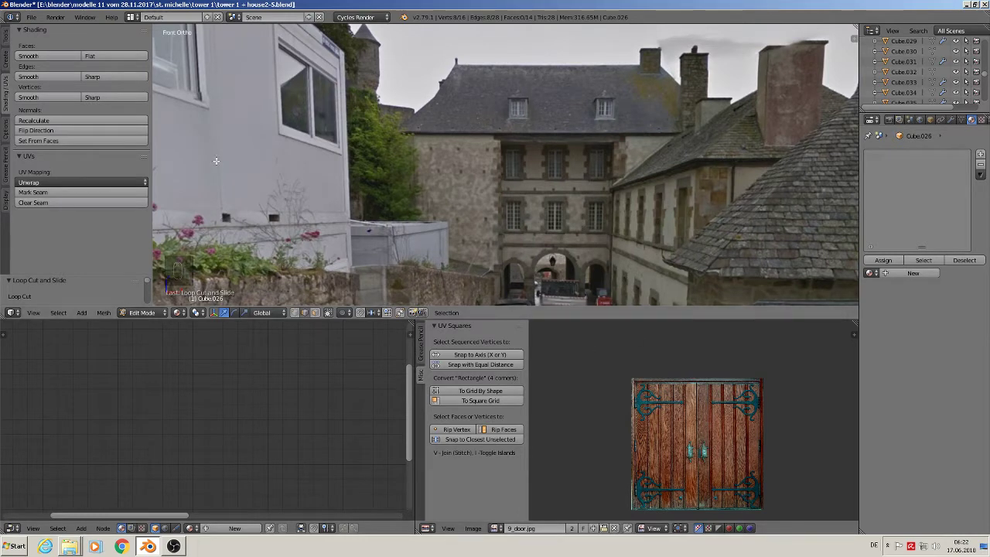
{"action": "scroll", "coordinate": [290, 203], "scroll_direction": "down", "scroll_amount": 7}
{"action": "scroll", "coordinate": [293, 230], "scroll_direction": "down", "scroll_amount": 1}
{"action": "middle_click_drag", "start_coordinate": [293, 229], "coordinate": [335, 245], "text": "shift"}
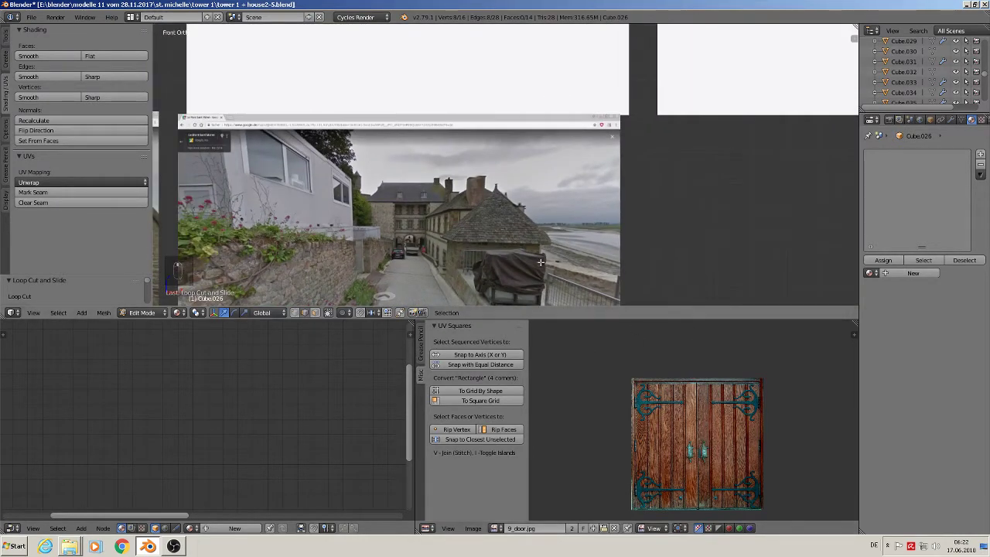
{"action": "scroll", "coordinate": [325, 171], "scroll_direction": "down", "scroll_amount": 4}
{"action": "middle_click_drag", "start_coordinate": [329, 171], "coordinate": [619, 61], "text": "shift"}
{"action": "scroll", "coordinate": [549, 107], "scroll_direction": "up", "scroll_amount": 3}
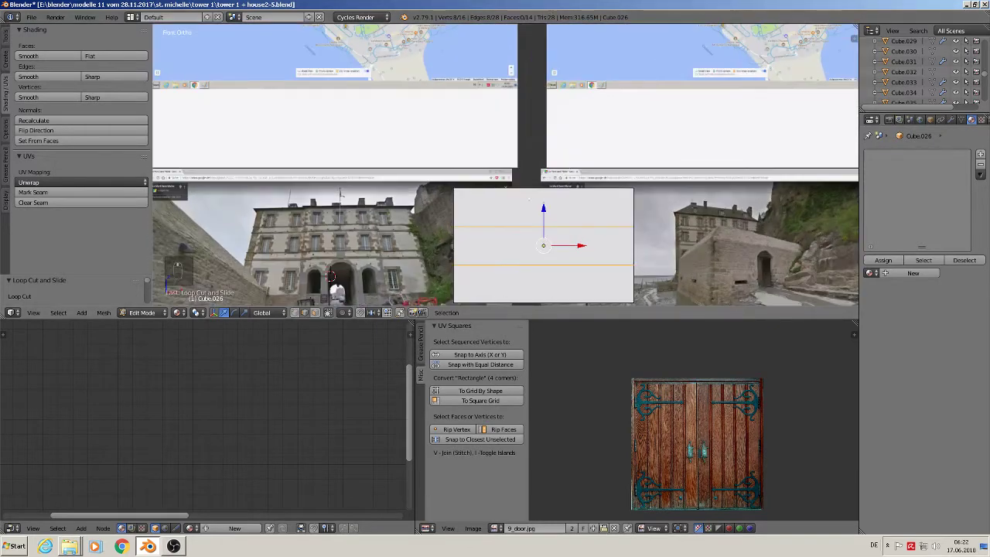
{"action": "middle_click_drag", "start_coordinate": [511, 164], "coordinate": [473, 110], "text": "shift"}
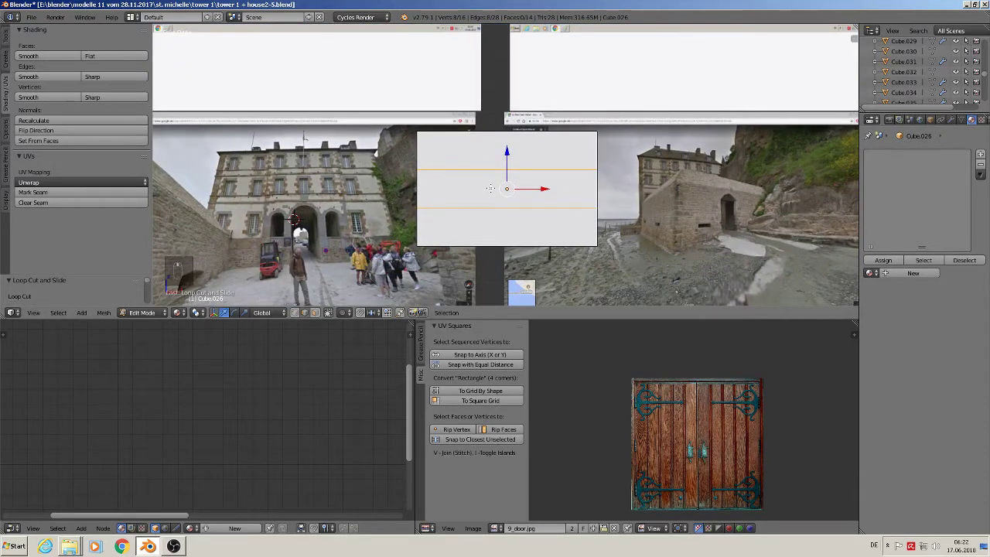
Step: Add two vertical loop cuts to the block and spread them apart along X by a factor of about 1.26
{"action": "key", "text": "ctrl+r"}
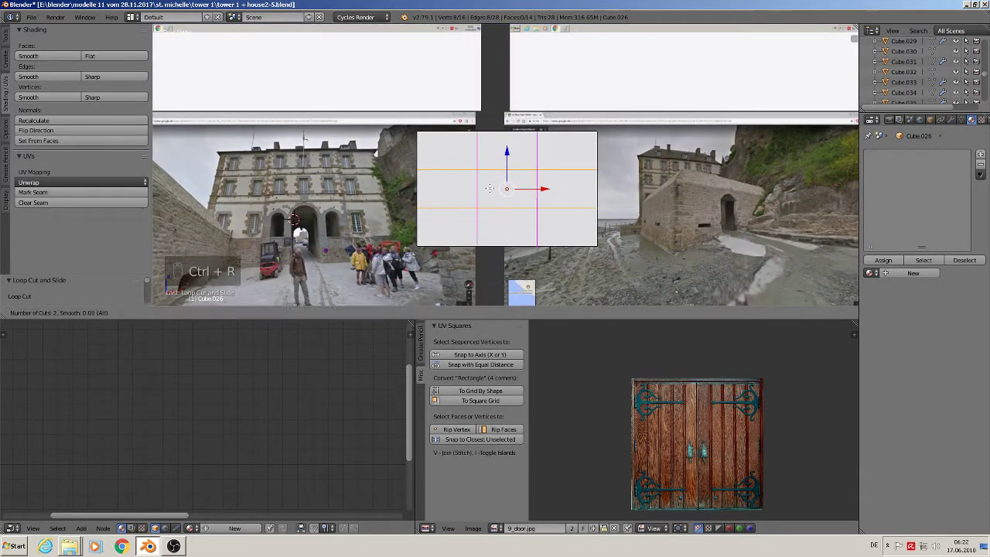
{"action": "left_click", "coordinate": [489, 188]}
{"action": "right_click", "coordinate": [489, 188]}
{"action": "key", "text": "s"}
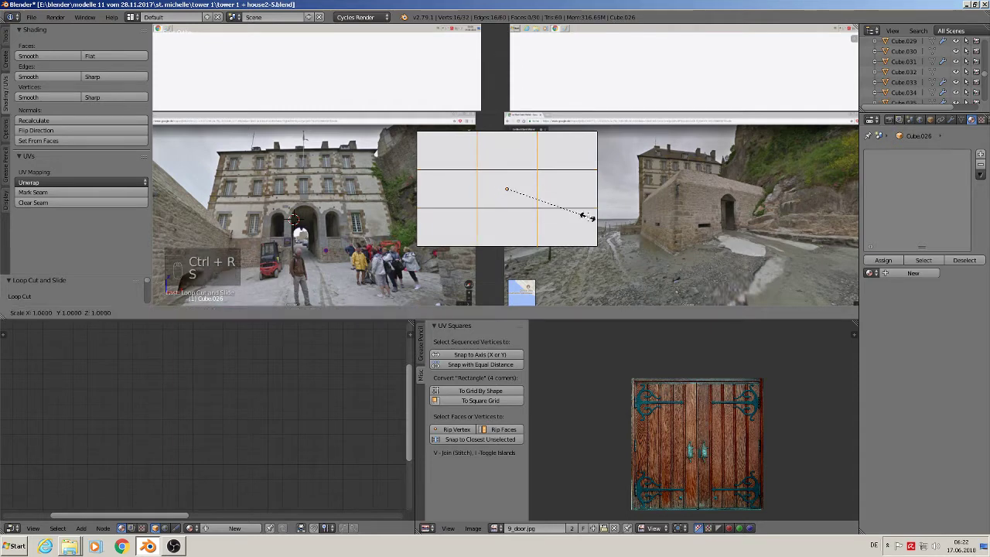
{"action": "key", "text": "x"}
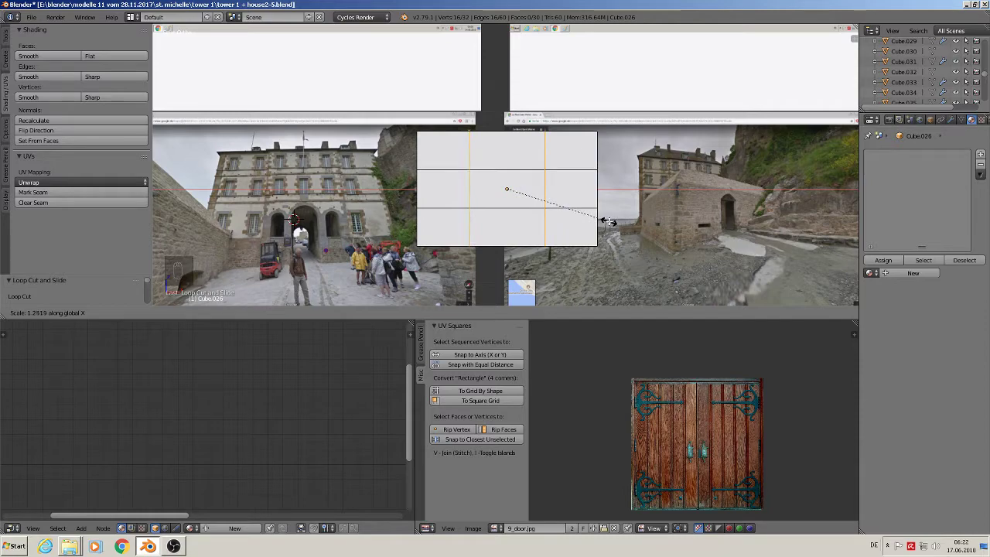
{"action": "left_click", "coordinate": [609, 221]}
{"action": "middle_click_drag", "start_coordinate": [520, 201], "coordinate": [560, 246]}
{"action": "scroll", "coordinate": [559, 245], "scroll_direction": "down", "scroll_amount": 4}
{"action": "left_click_drag", "start_coordinate": [524, 204], "coordinate": [568, 251]}
{"action": "key", "text": "ctrl+z"}
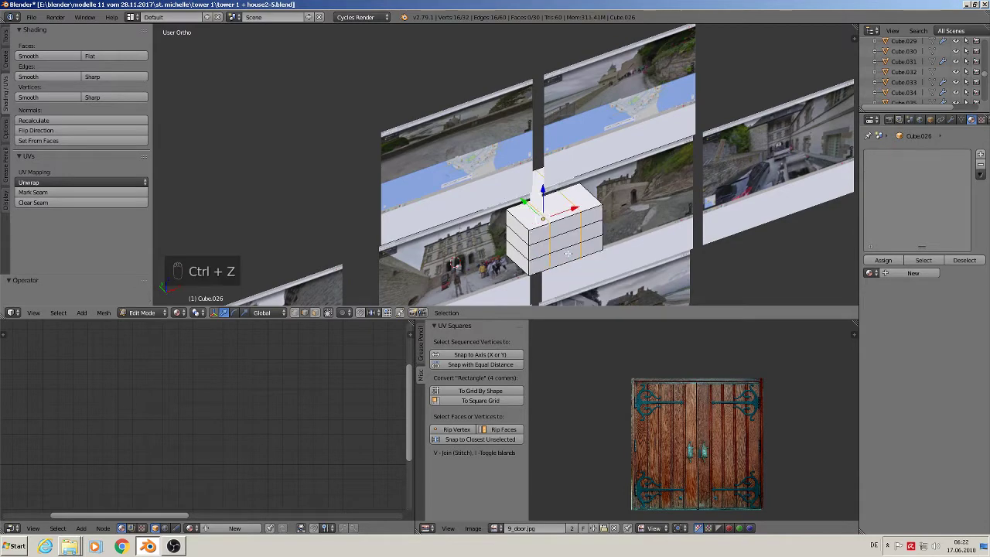
Step: In Object Mode, move the block along Y clear of the reference images and scale its Y depth by about 0.62
{"action": "key", "text": "Tab"}
{"action": "left_click_drag", "start_coordinate": [524, 203], "coordinate": [597, 263]}
{"action": "middle_click_drag", "start_coordinate": [605, 271], "coordinate": [664, 203], "text": "shift"}
{"action": "middle_click_drag", "start_coordinate": [665, 204], "coordinate": [700, 225]}
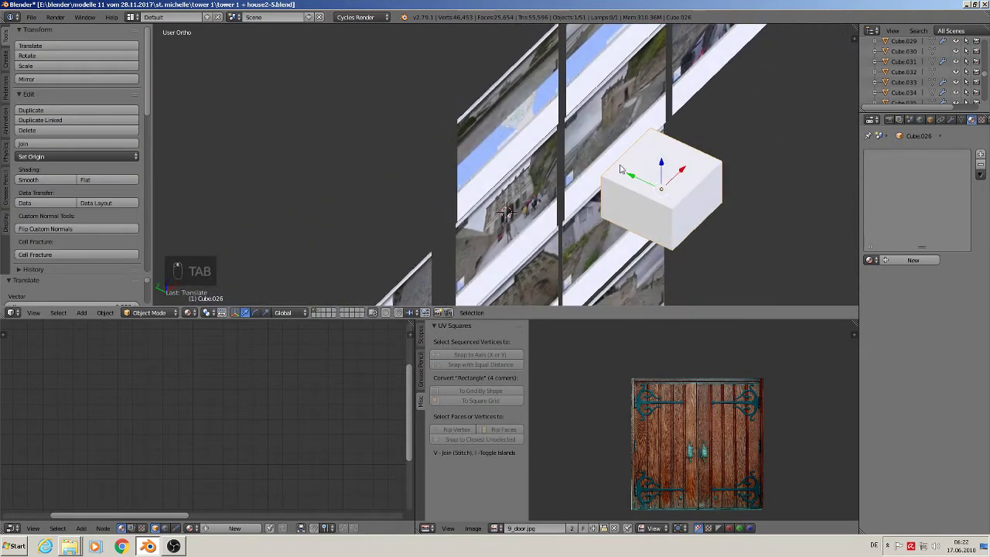
{"action": "key", "text": "s"}
{"action": "key", "text": "y"}
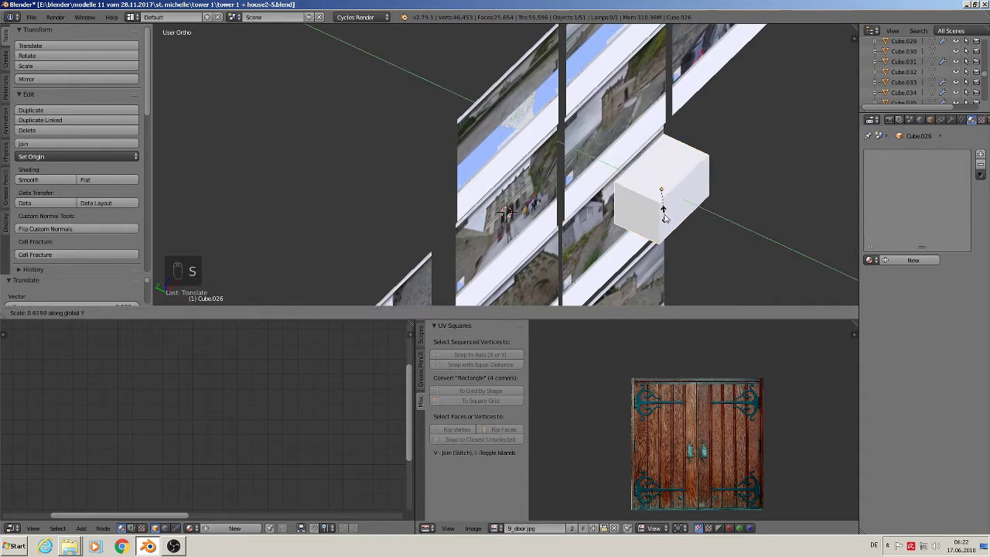
{"action": "left_click", "coordinate": [664, 219]}
Step: Return to Edit Mode on the block and switch to face selection
{"action": "scroll", "coordinate": [631, 199], "scroll_direction": "up", "scroll_amount": 2}
{"action": "scroll", "coordinate": [631, 200], "scroll_direction": "up", "scroll_amount": 3}
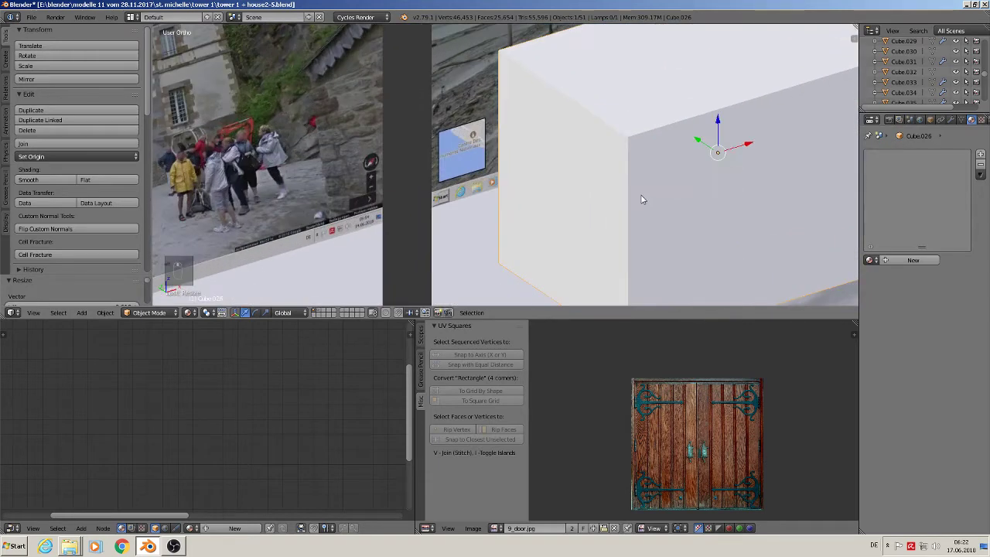
{"action": "key", "text": "Tab"}
{"action": "scroll", "coordinate": [643, 197], "scroll_direction": "down", "scroll_amount": 2}
{"action": "middle_click_drag", "start_coordinate": [708, 199], "coordinate": [689, 199], "text": "shift"}
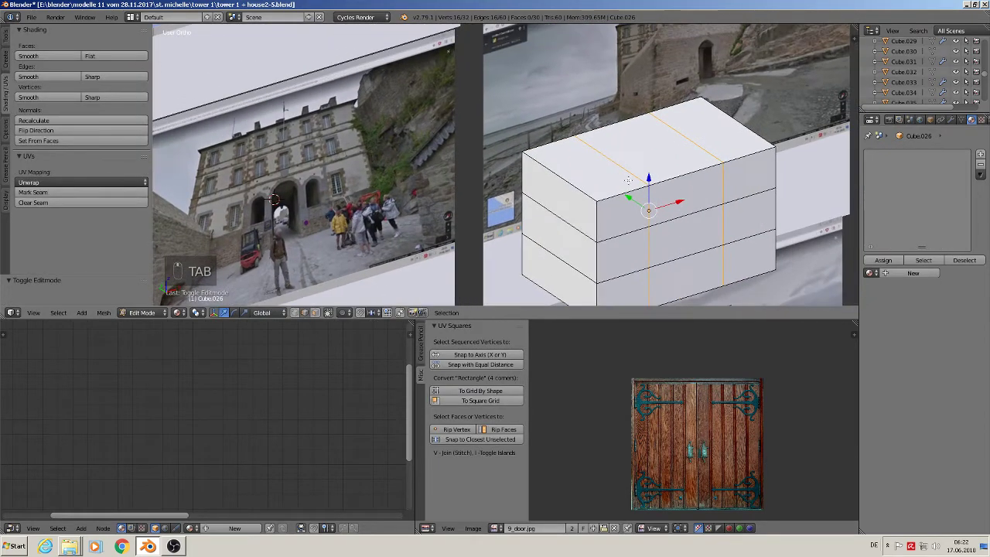
{"action": "left_click", "coordinate": [679, 202]}
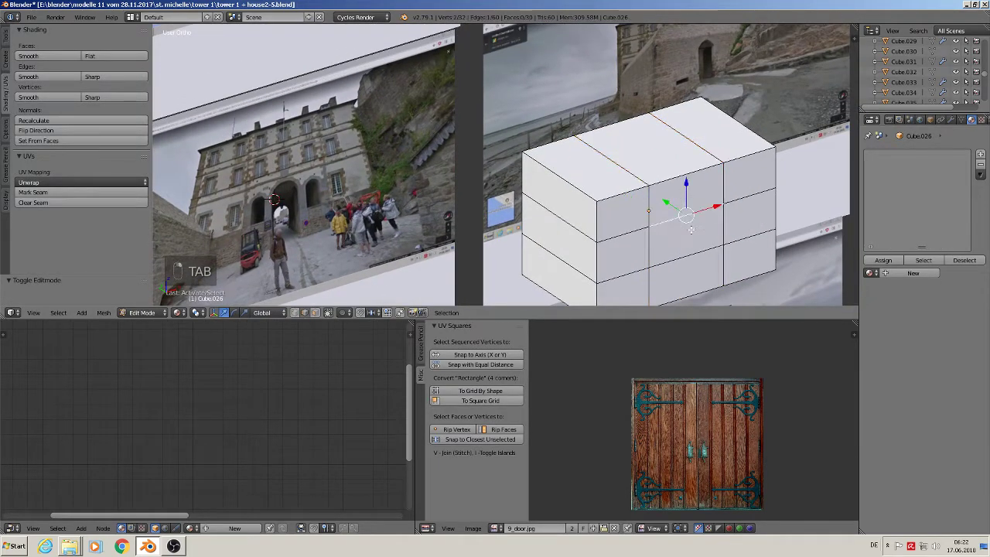
{"action": "left_click", "coordinate": [314, 312]}
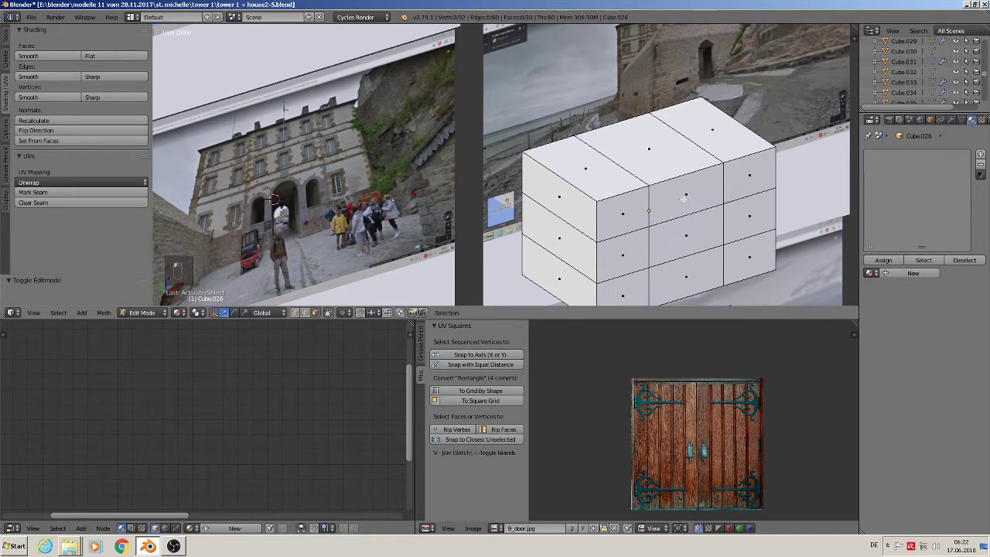
Step: Extrude the three stacked middle faces of the block's front side outward along Y by about 0.033
{"action": "right_click", "coordinate": [684, 199]}
{"action": "right_click", "coordinate": [686, 232], "text": "shift"}
{"action": "right_click", "coordinate": [690, 268], "text": "shift"}
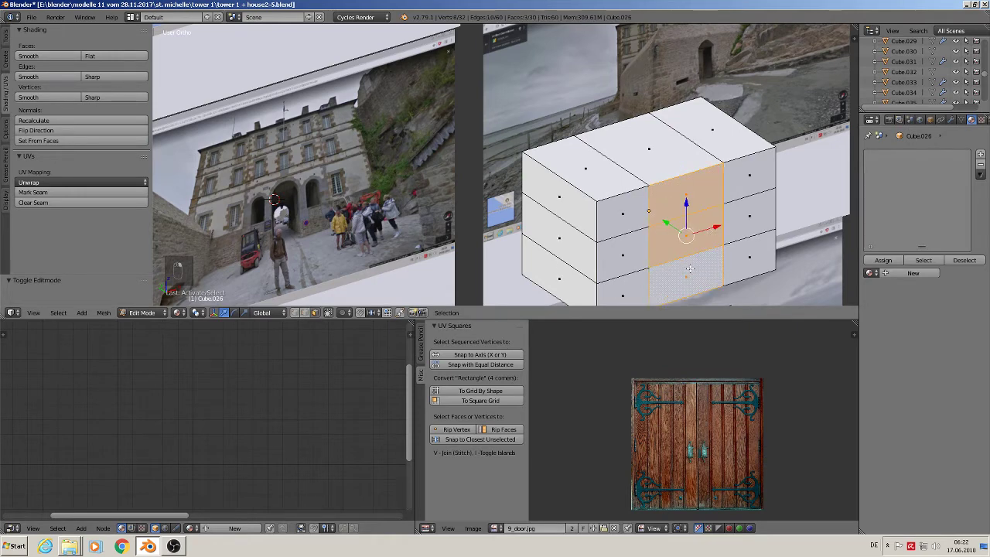
{"action": "middle_click_drag", "start_coordinate": [691, 269], "coordinate": [713, 281]}
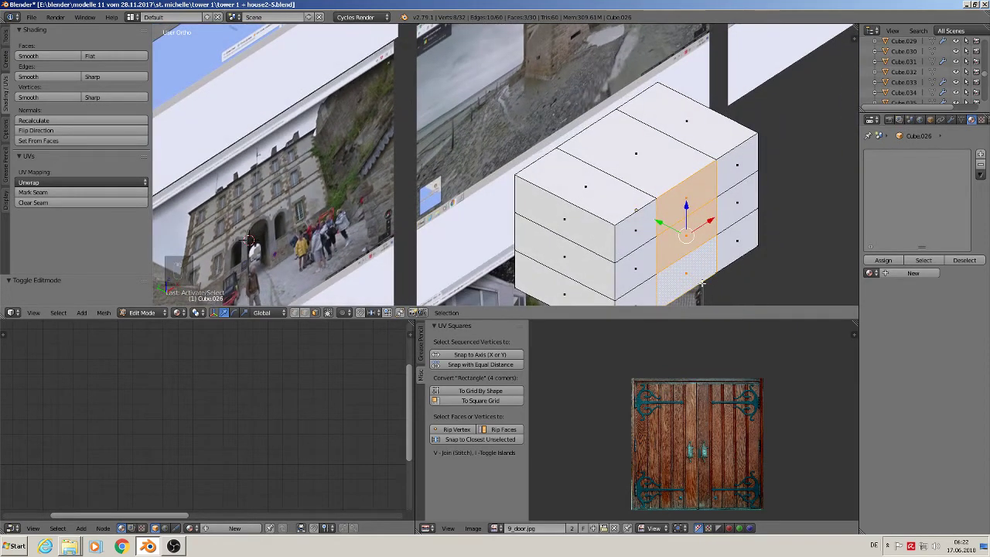
{"action": "key", "text": "e"}
{"action": "left_click_drag", "start_coordinate": [658, 225], "coordinate": [667, 228]}
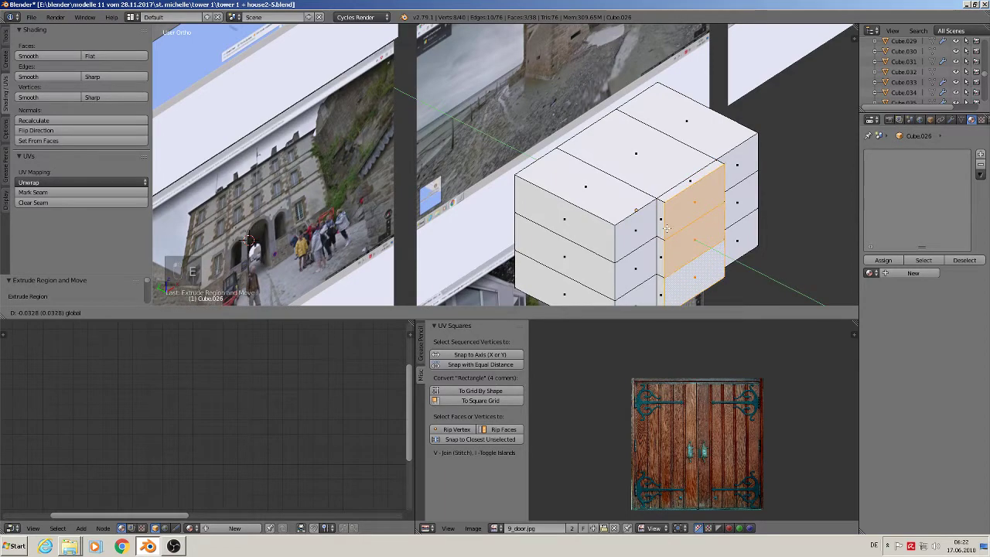
{"action": "left_click", "coordinate": [667, 228]}
Step: Extrude the six faces of the two outer columns on the block's opposite side outward along Y by about 0.054
{"action": "middle_click_drag", "start_coordinate": [666, 229], "coordinate": [619, 223]}
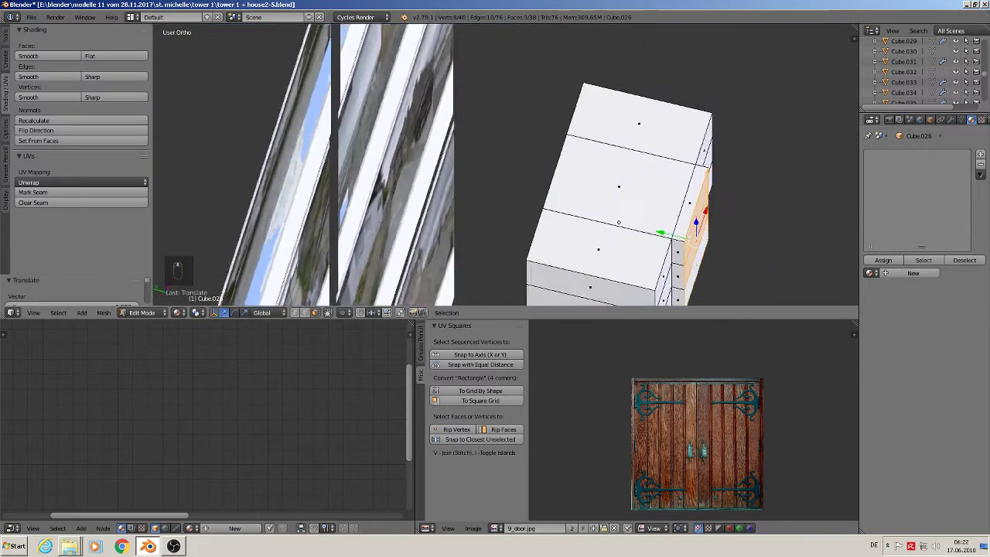
{"action": "middle_click_drag", "start_coordinate": [553, 188], "coordinate": [531, 129]}
{"action": "scroll", "coordinate": [565, 195], "scroll_direction": "down", "scroll_amount": 2}
{"action": "scroll", "coordinate": [557, 209], "scroll_direction": "up", "scroll_amount": 1}
{"action": "right_click", "coordinate": [531, 129]}
{"action": "right_click", "coordinate": [530, 157], "text": "shift"}
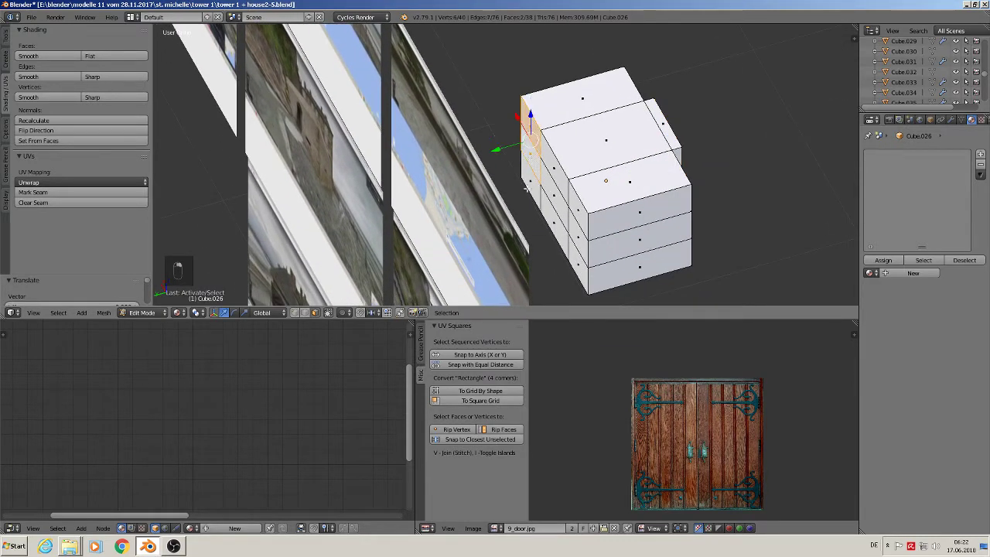
{"action": "right_click", "coordinate": [536, 201], "text": "shift"}
{"action": "right_click", "coordinate": [580, 269], "text": "shift"}
{"action": "right_click", "coordinate": [580, 249], "text": "shift"}
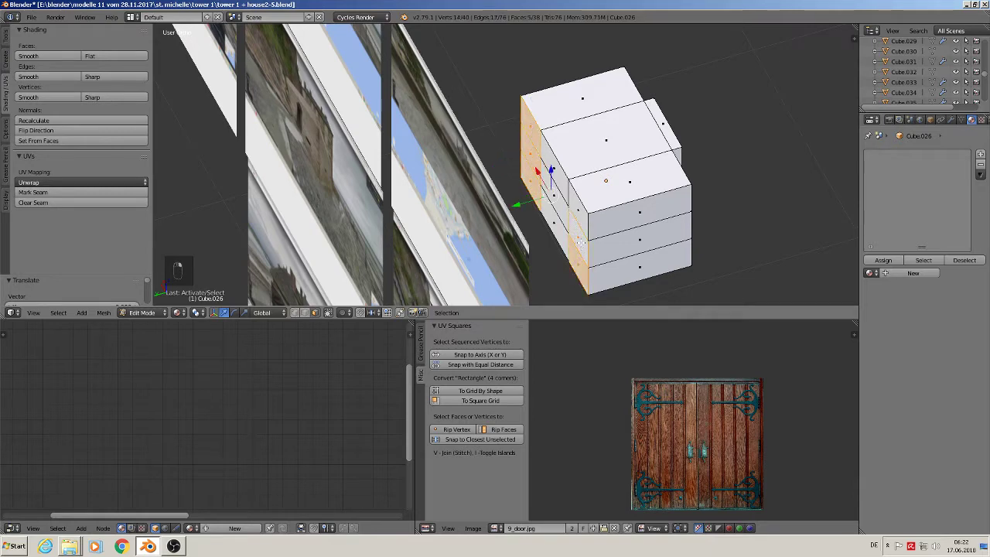
{"action": "right_click", "coordinate": [580, 218], "text": "shift"}
{"action": "key", "text": "e"}
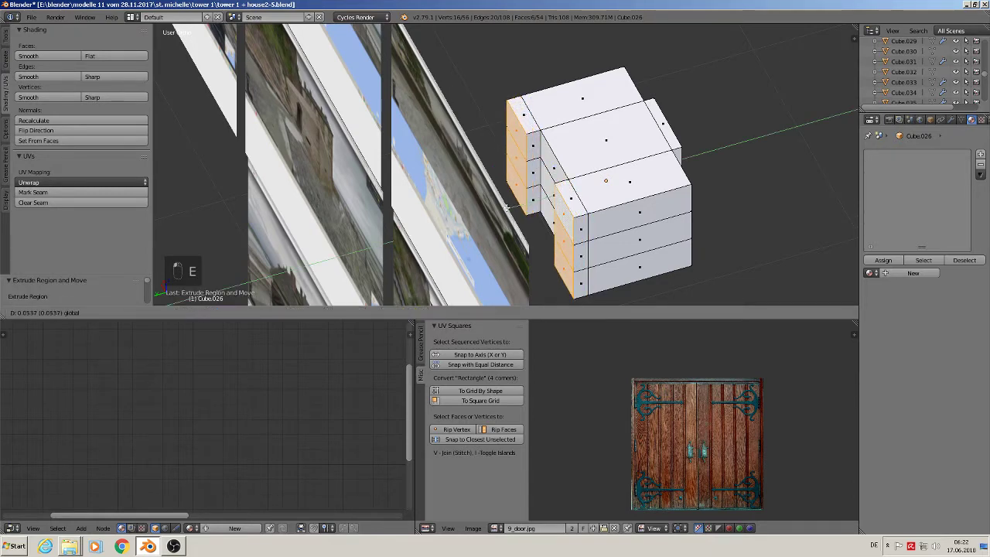
{"action": "left_click", "coordinate": [507, 207]}
Step: In Object Mode, duplicate the building block and place the copy beside the original along X
{"action": "key", "text": "Tab"}
{"action": "middle_click_drag", "start_coordinate": [692, 201], "coordinate": [554, 186]}
{"action": "key", "text": "shift+d"}
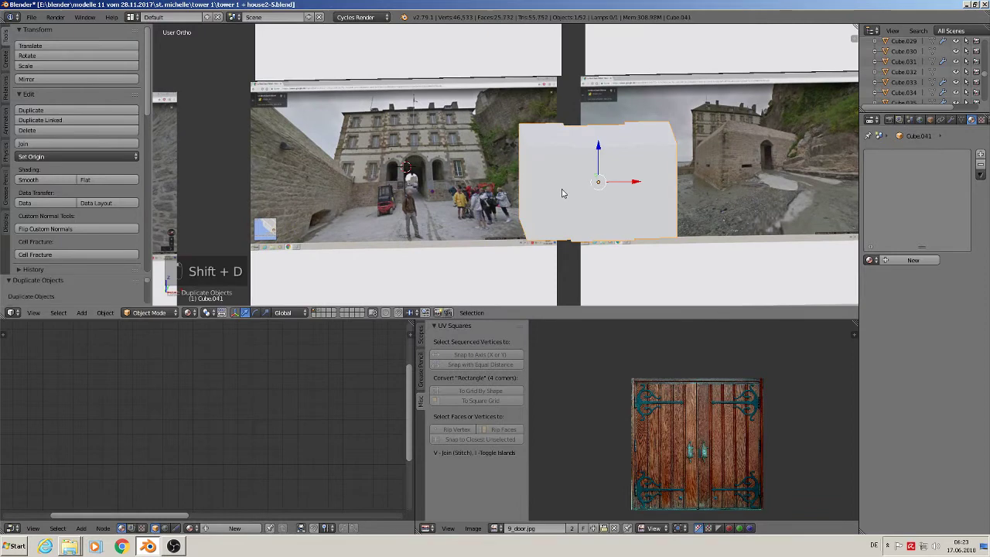
{"action": "left_click", "coordinate": [824, 186]}
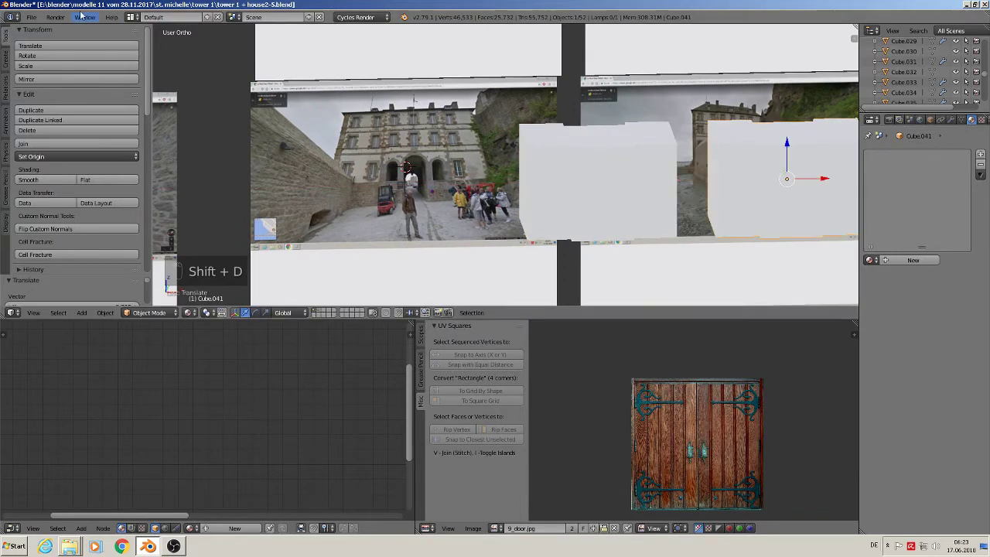
Step: Save the project as a new version named tower 1 + house2-6.blend
{"action": "left_click", "coordinate": [32, 17]}
{"action": "left_click", "coordinate": [47, 100]}
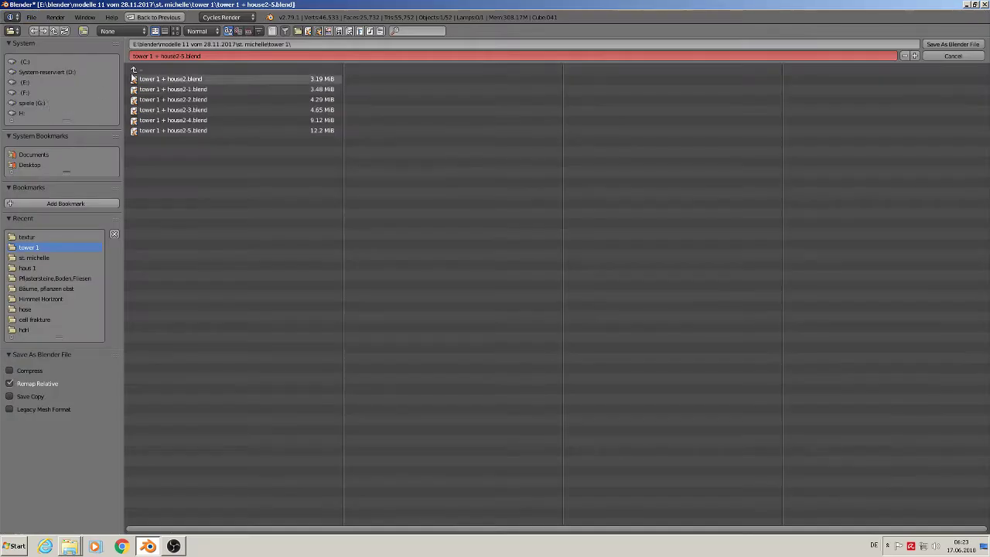
{"action": "key", "text": "KP_Add"}
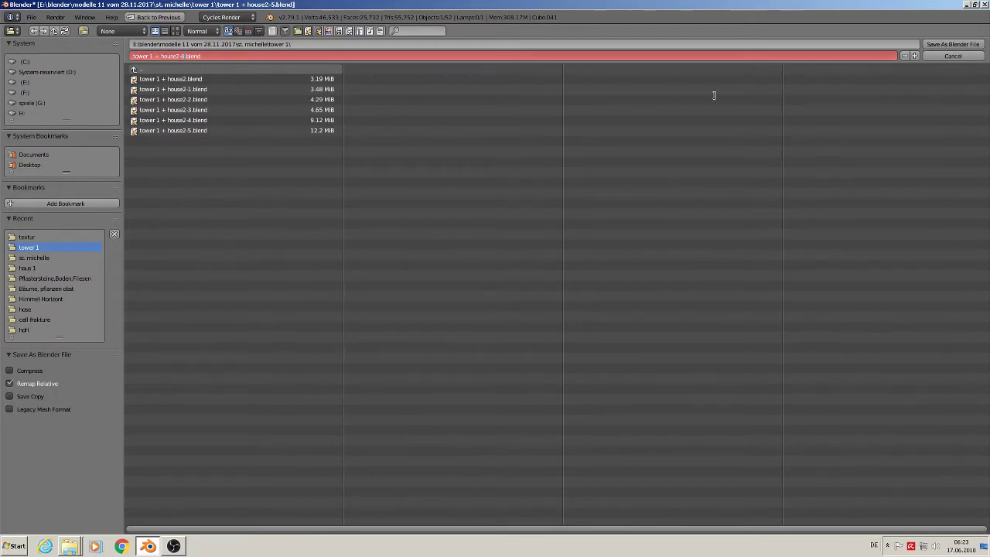
{"action": "left_click", "coordinate": [950, 44]}
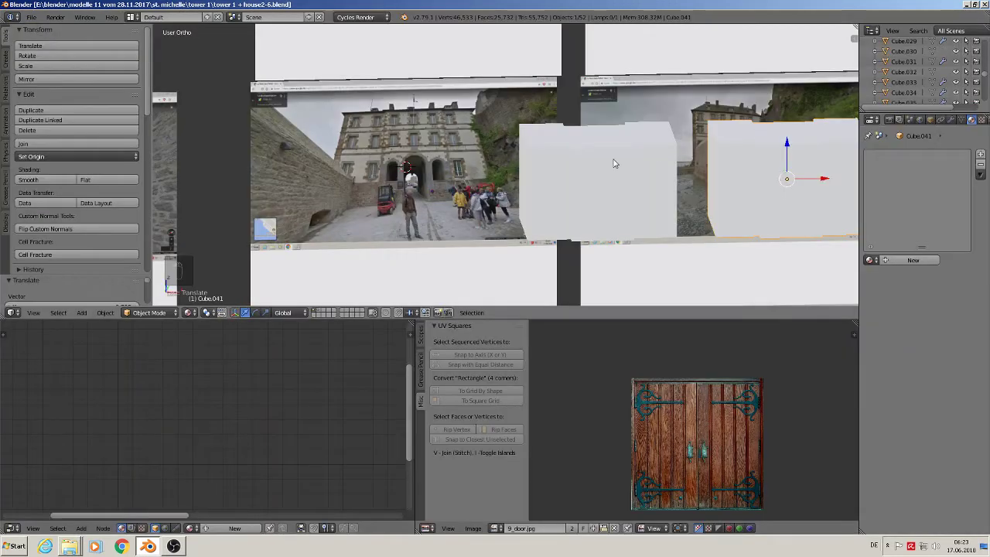
Step: In front view, add a cube over the reference photo's upper-left window and scale it down to about 0.031
{"action": "scroll", "coordinate": [612, 162], "scroll_direction": "up", "scroll_amount": 4}
{"action": "middle_click_drag", "start_coordinate": [530, 156], "coordinate": [531, 156]}
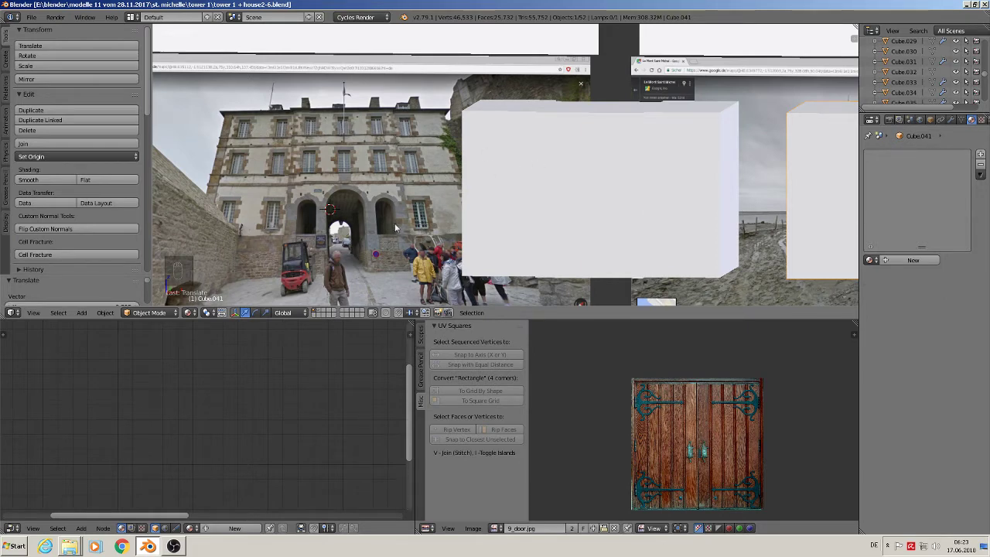
{"action": "key", "text": "KP_1"}
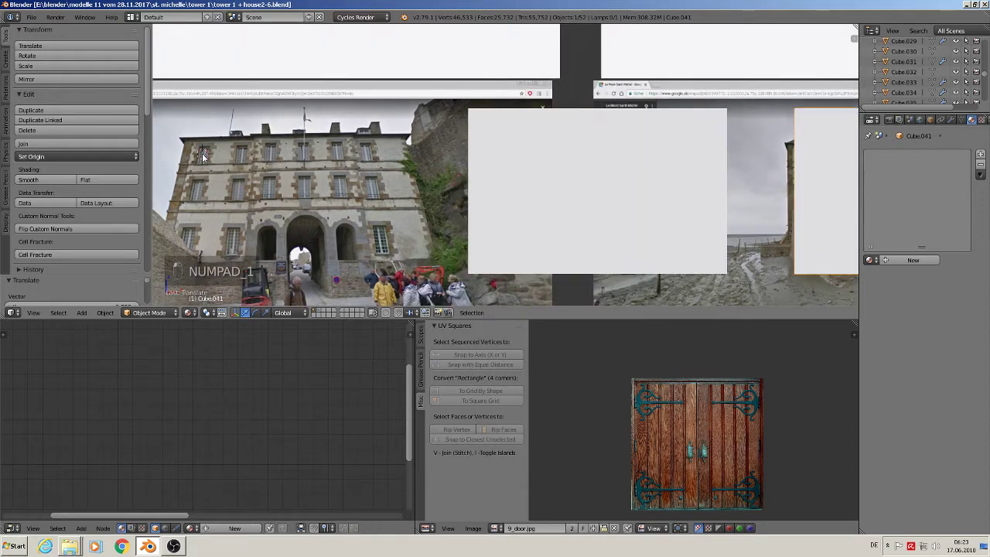
{"action": "left_click", "coordinate": [82, 312]}
{"action": "mouse_move", "coordinate": [94, 300]}
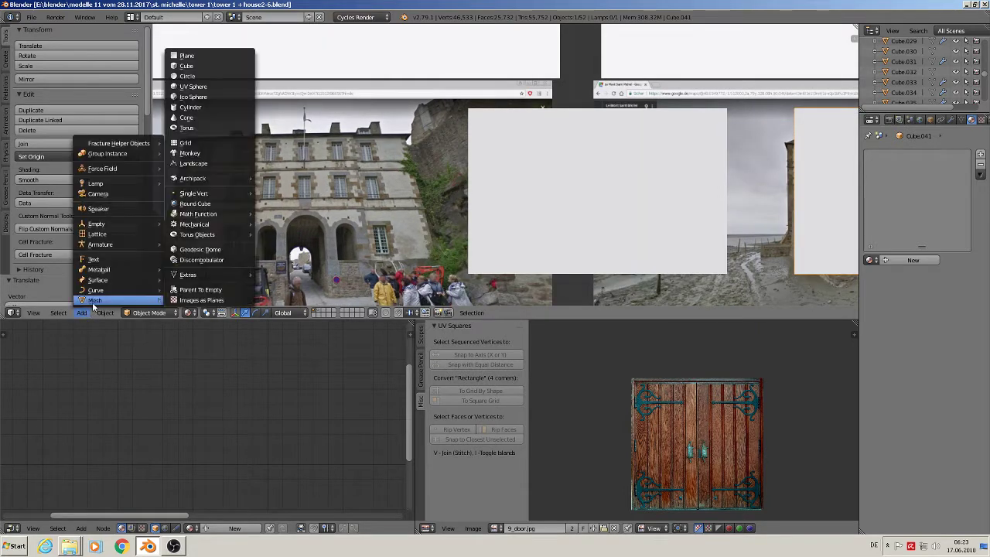
{"action": "left_click", "coordinate": [205, 69]}
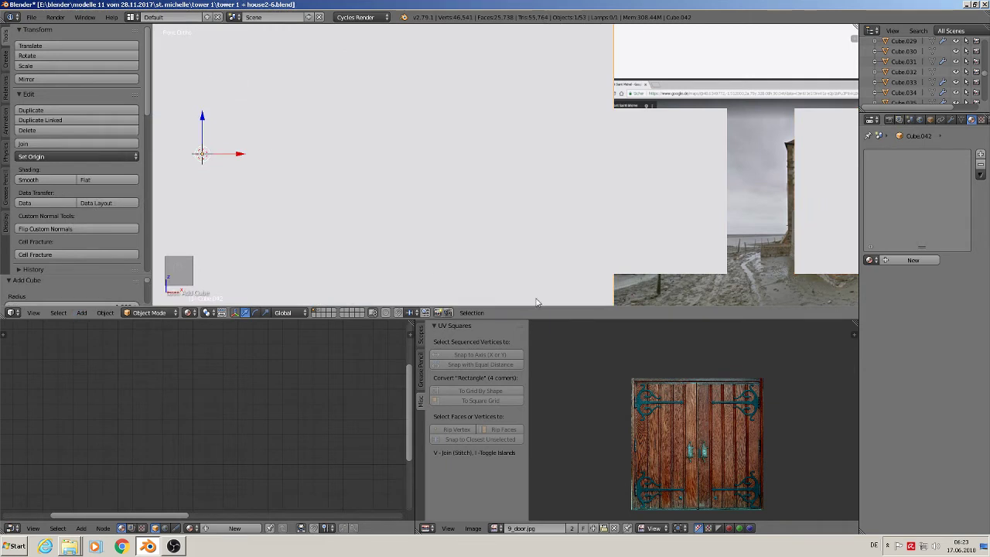
{"action": "key", "text": "s"}
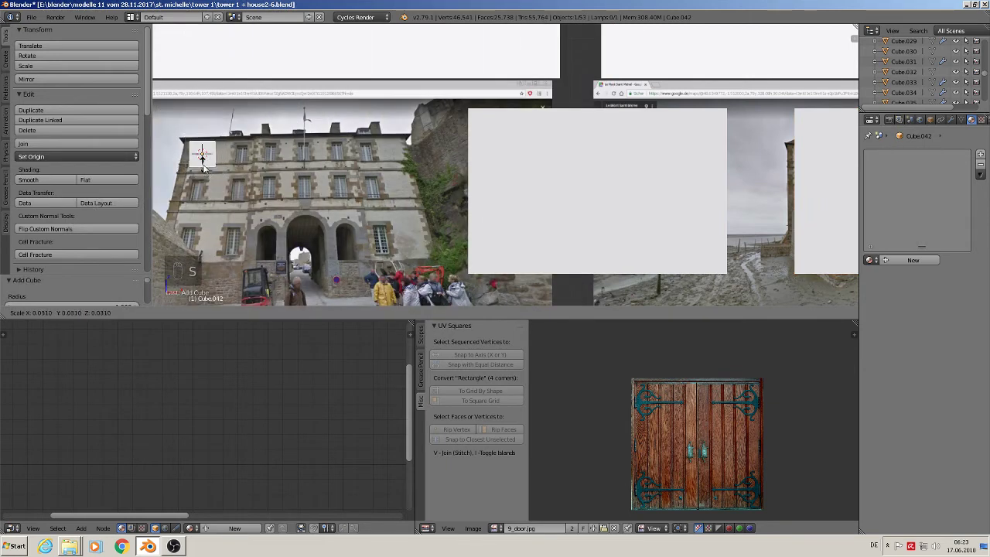
{"action": "left_click", "coordinate": [203, 157]}
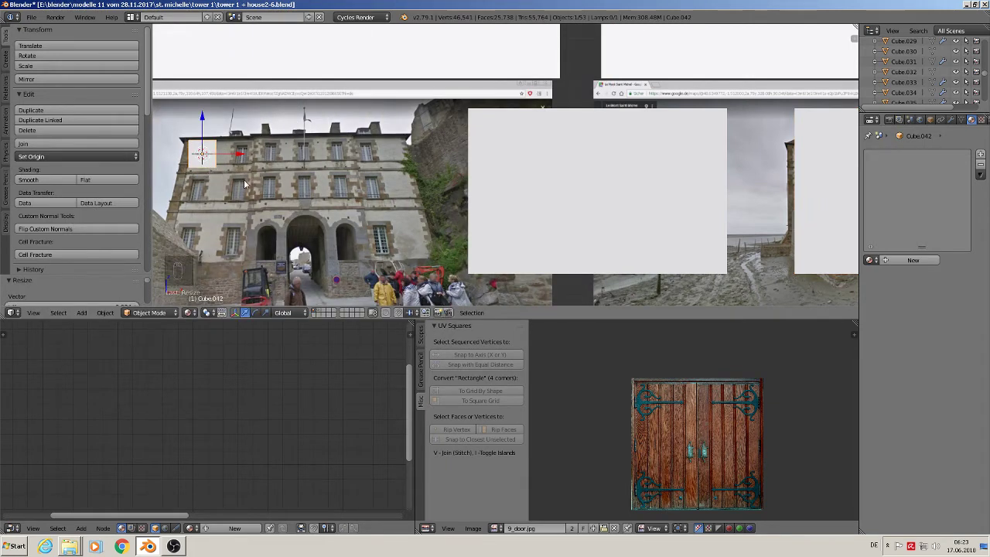
Step: Scale the cube by about 0.37 and stretch it along Z by about 1.98 to match the upper-left window
{"action": "middle_click_drag", "start_coordinate": [224, 176], "coordinate": [437, 227], "text": "shift"}
{"action": "scroll", "coordinate": [434, 225], "scroll_direction": "up", "scroll_amount": 6}
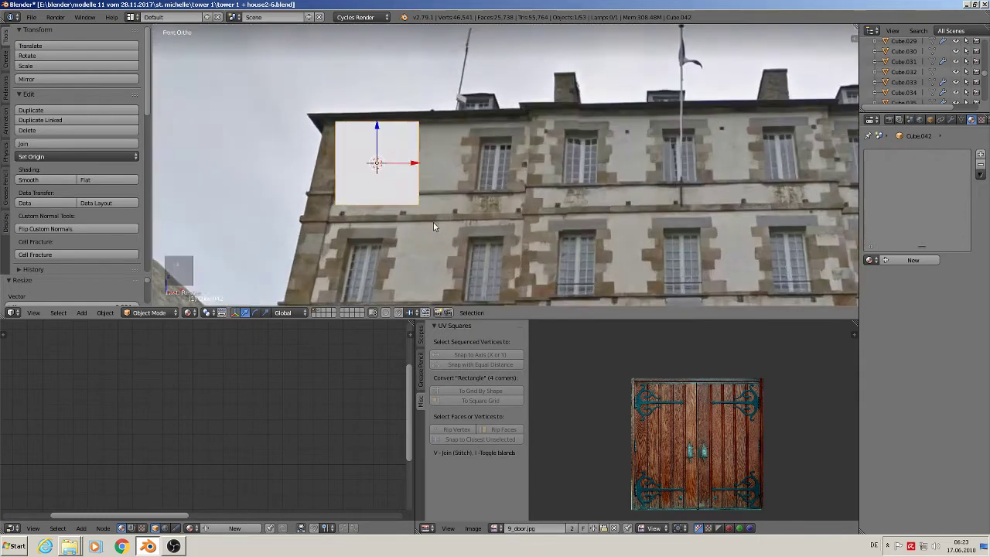
{"action": "key", "text": "s"}
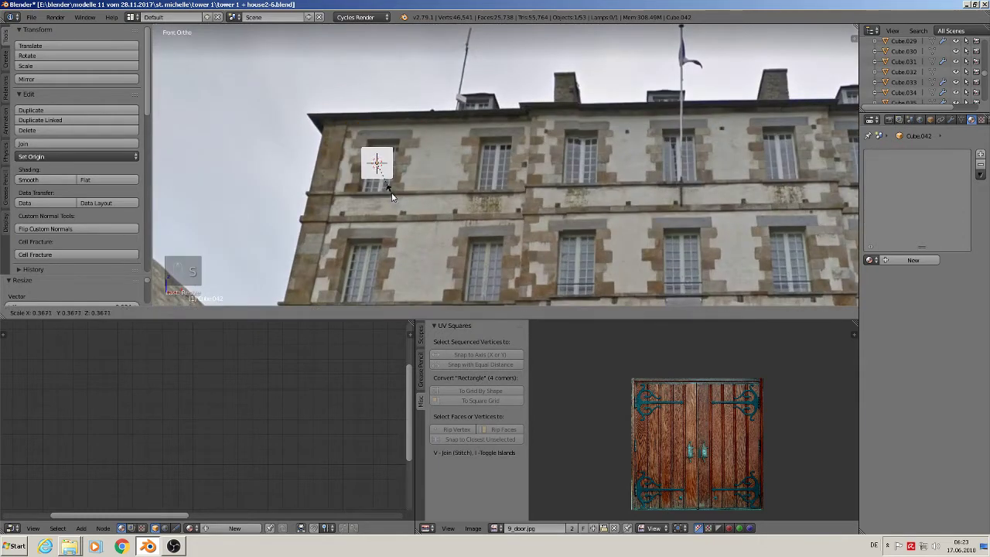
{"action": "right_click", "coordinate": [396, 198]}
{"action": "key", "text": "s"}
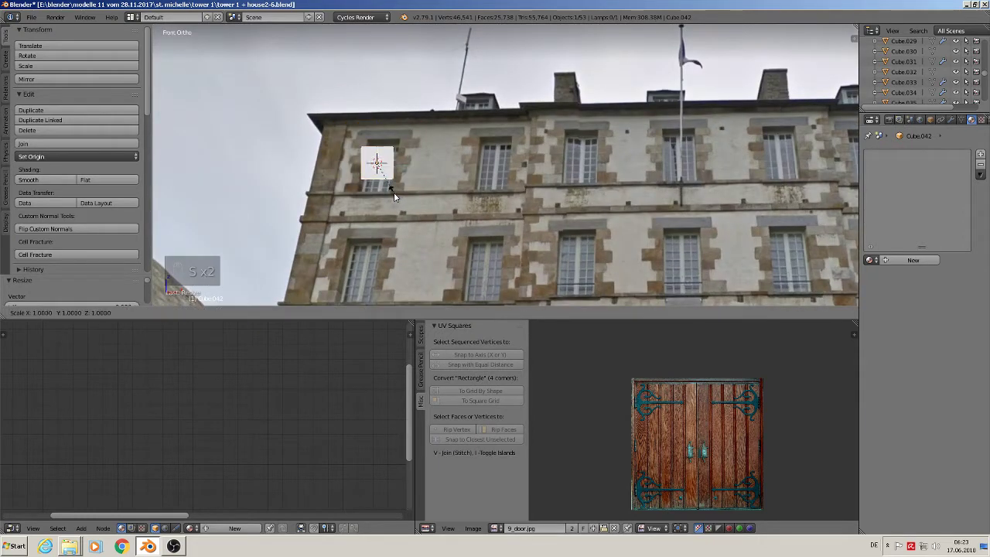
{"action": "key", "text": "z"}
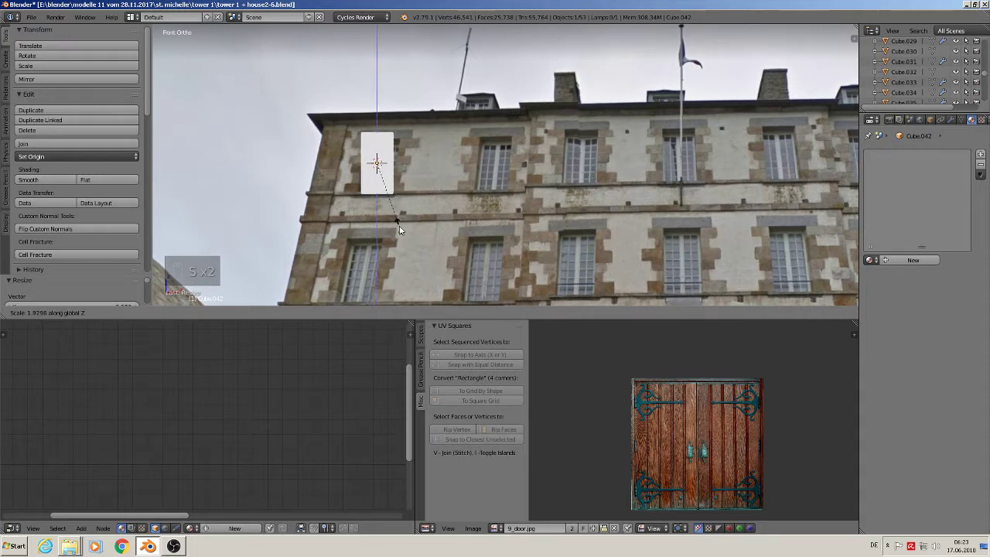
{"action": "left_click", "coordinate": [399, 229]}
{"action": "scroll", "coordinate": [398, 236], "scroll_direction": "down", "scroll_amount": 7}
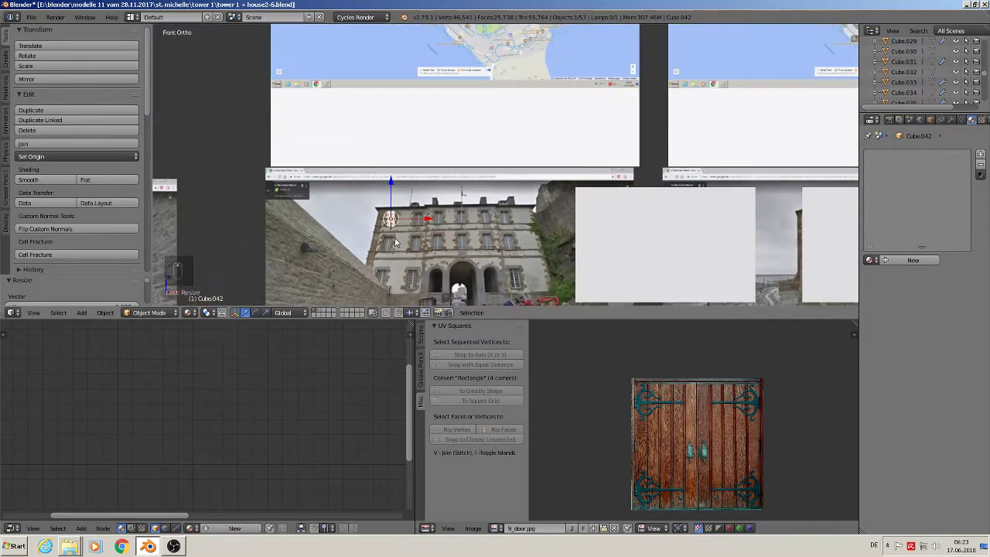
{"action": "scroll", "coordinate": [406, 249], "scroll_direction": "up", "scroll_amount": 2}
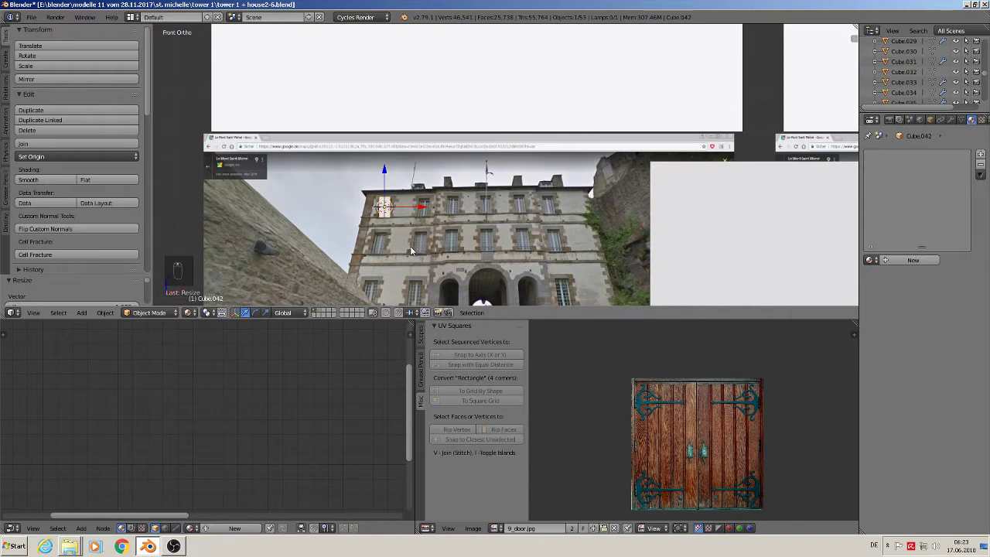
{"action": "key", "text": "s"}
{"action": "left_click", "coordinate": [411, 253]}
{"action": "middle_click_drag", "start_coordinate": [410, 239], "coordinate": [338, 180], "text": "shift"}
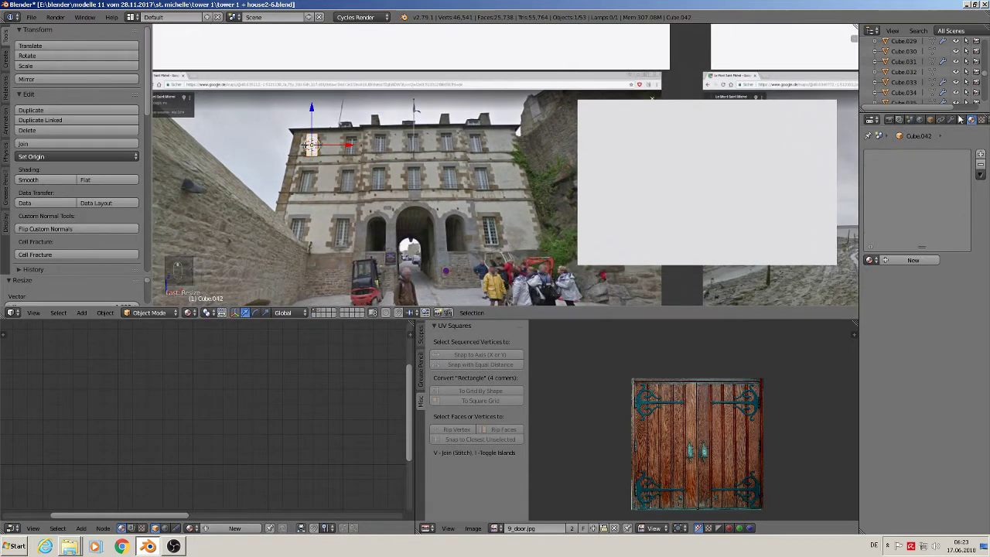
{"action": "left_click", "coordinate": [951, 120]}
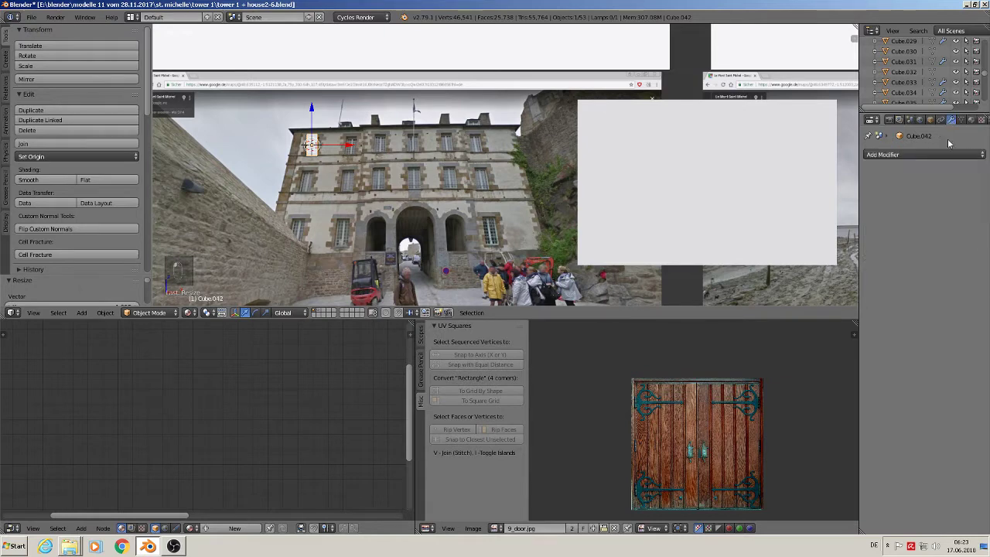
{"action": "left_click", "coordinate": [900, 154]}
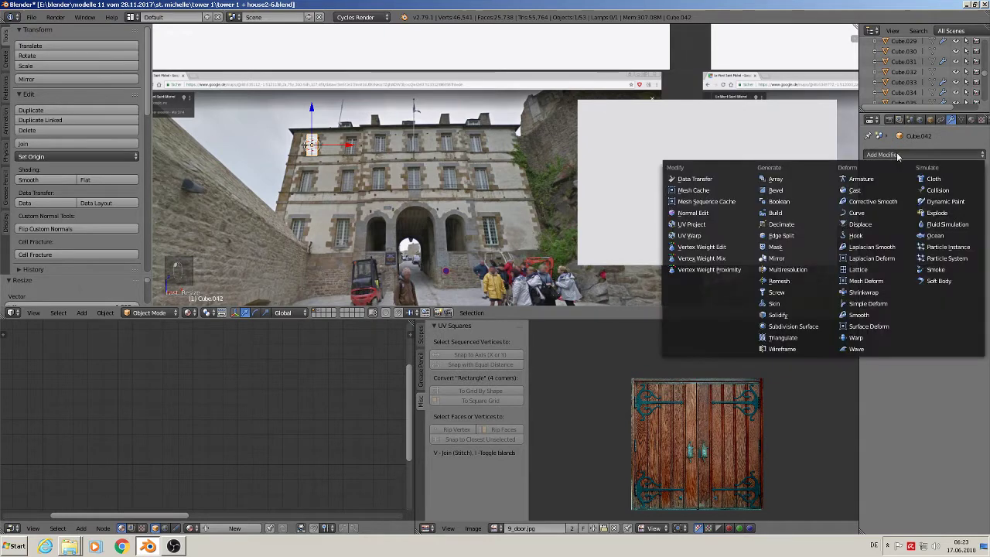
{"action": "left_click", "coordinate": [781, 205]}
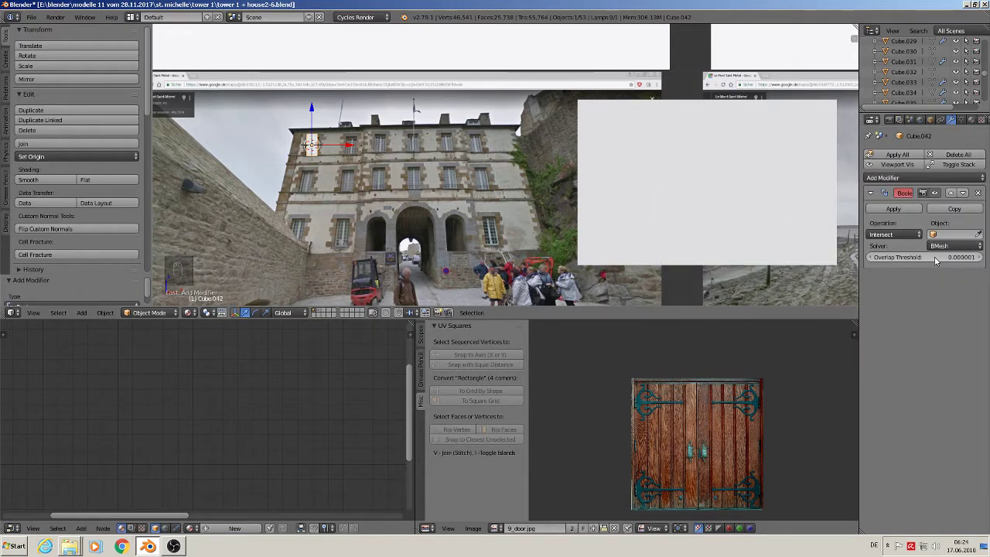
{"action": "left_click", "coordinate": [978, 192]}
Step: Add an Array modifier to the window cube with a relative X offset of 3.2 and a count of 6
{"action": "left_click", "coordinate": [910, 154]}
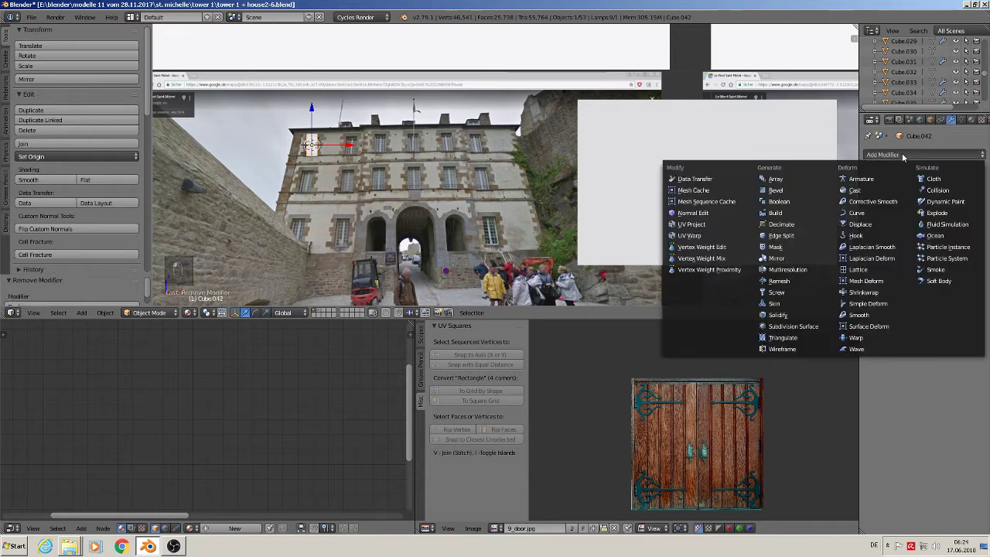
{"action": "left_click", "coordinate": [779, 184]}
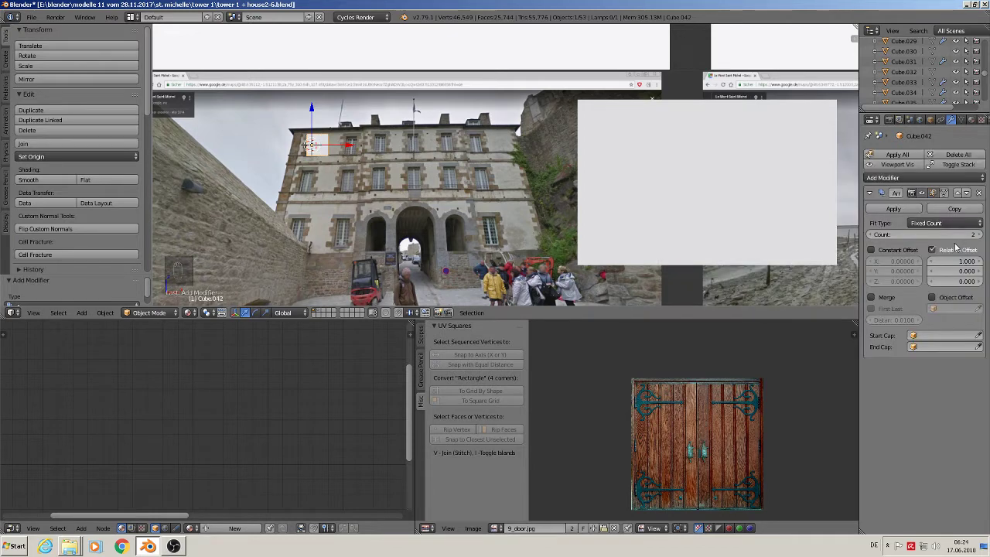
{"action": "scroll", "coordinate": [363, 181], "scroll_direction": "up", "scroll_amount": 2}
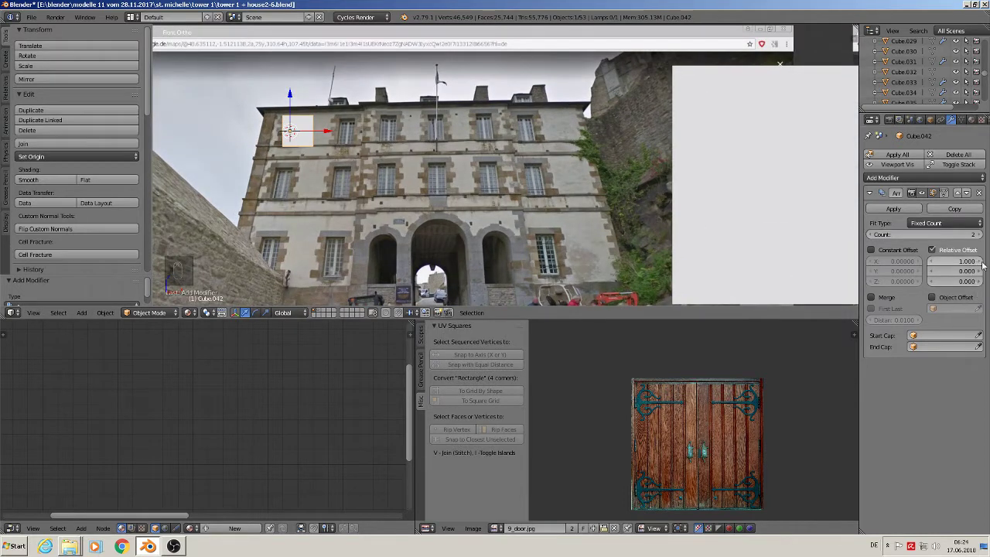
{"action": "left_click", "coordinate": [981, 262]}
{"action": "left_click", "coordinate": [981, 262]}
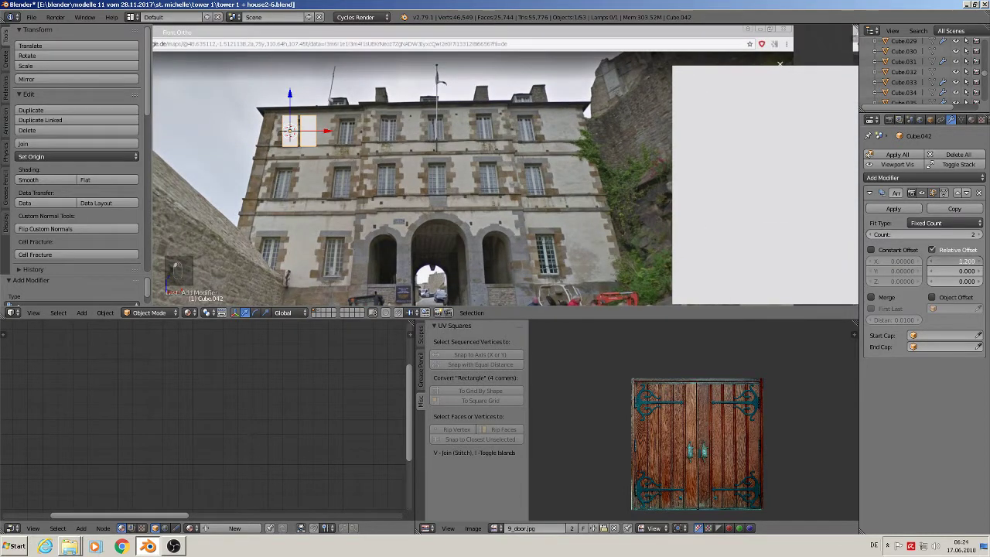
{"action": "left_click", "coordinate": [978, 262]}
{"action": "left_click_drag", "start_coordinate": [978, 263], "coordinate": [957, 264]}
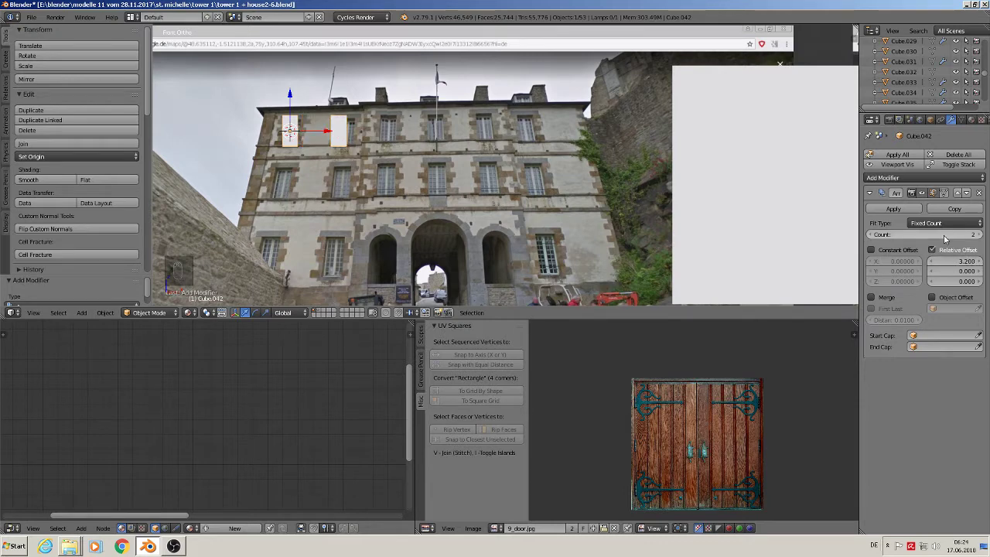
{"action": "left_click", "coordinate": [942, 235]}
{"action": "type", "text": "6"}
{"action": "key", "text": "Return"}
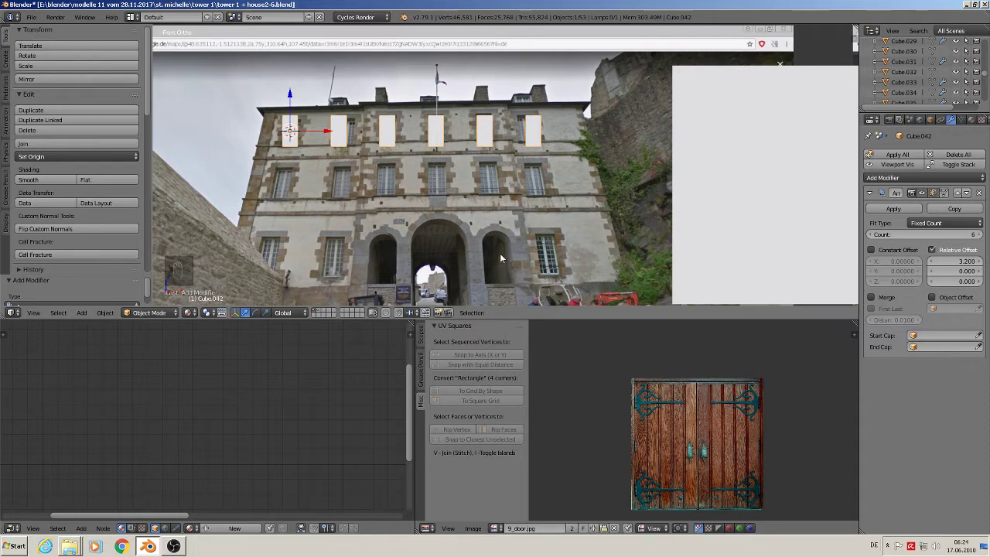
Step: Add a second Array modifier to the window row with a relative X offset of 0 and a Z offset of 1
{"action": "left_click", "coordinate": [916, 179]}
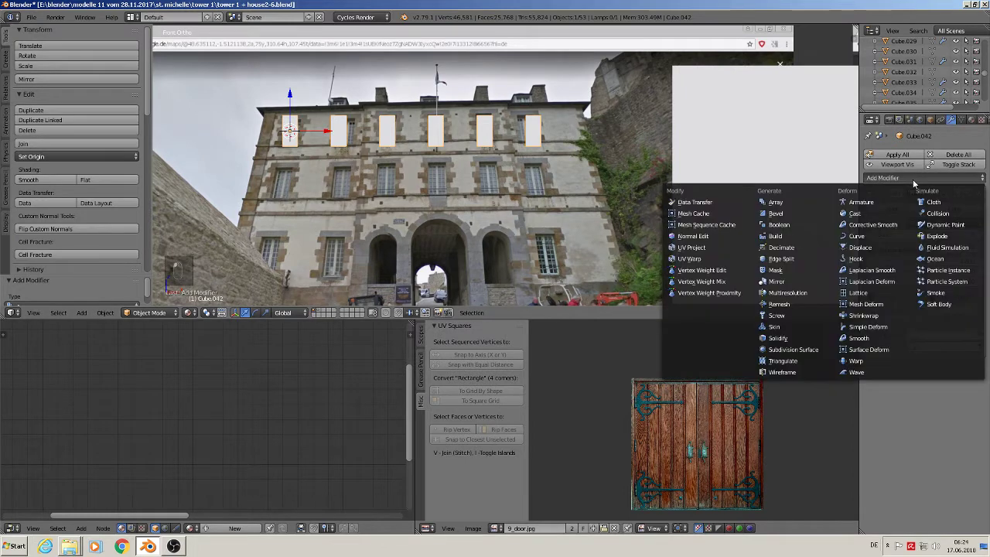
{"action": "left_click", "coordinate": [799, 205]}
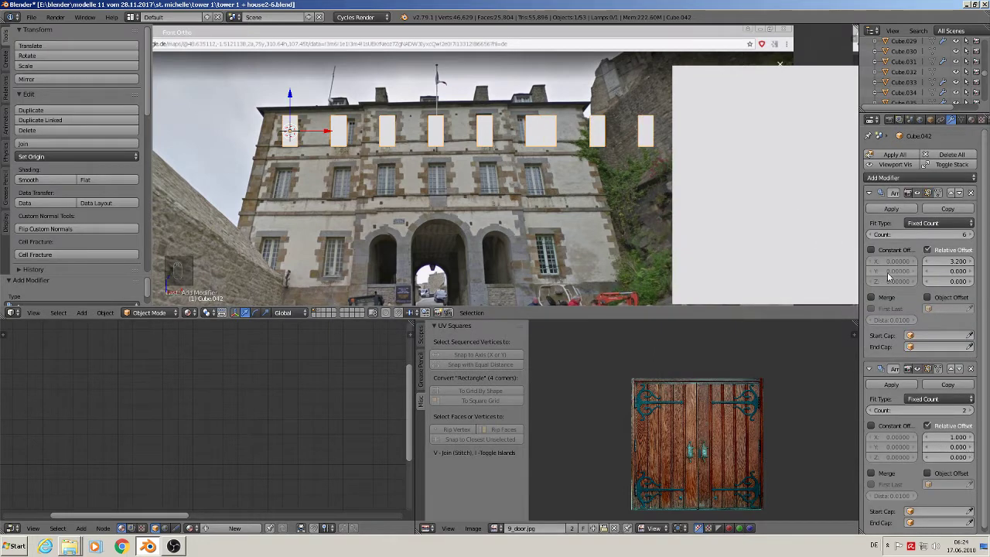
{"action": "left_click", "coordinate": [870, 193]}
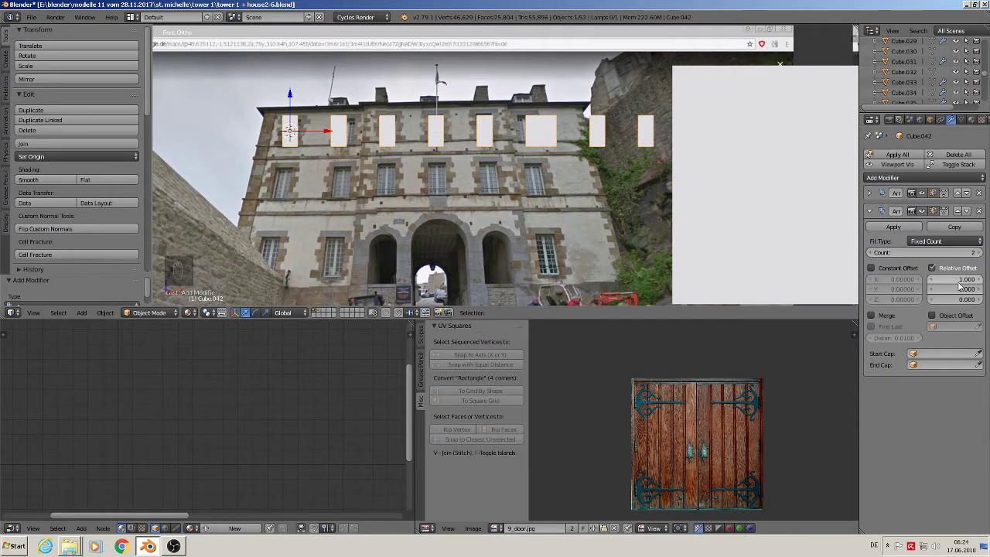
{"action": "left_click", "coordinate": [958, 281]}
{"action": "type", "text": "0"}
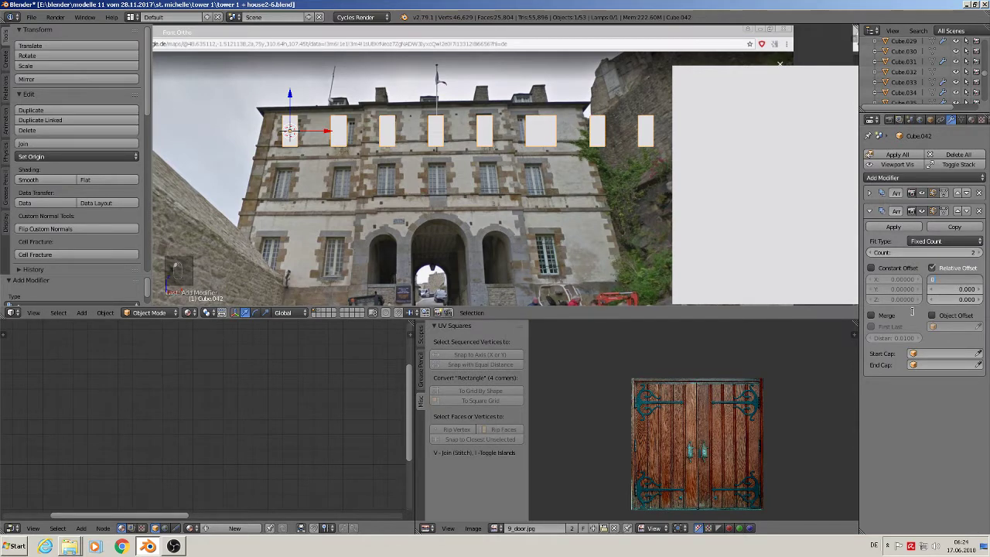
{"action": "key", "text": "Tab"}
{"action": "key", "text": "Tab"}
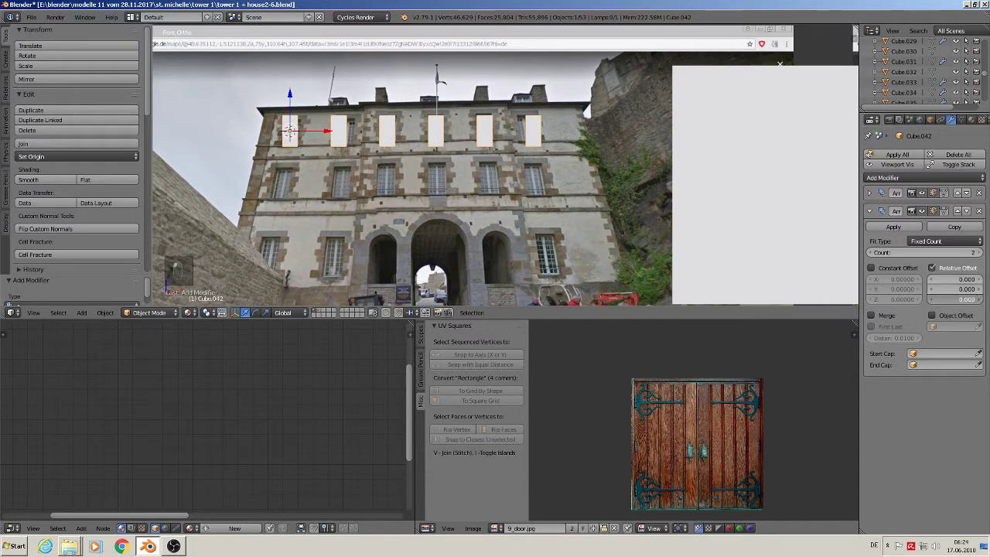
{"action": "type", "text": "1"}
{"action": "key", "text": "Return"}
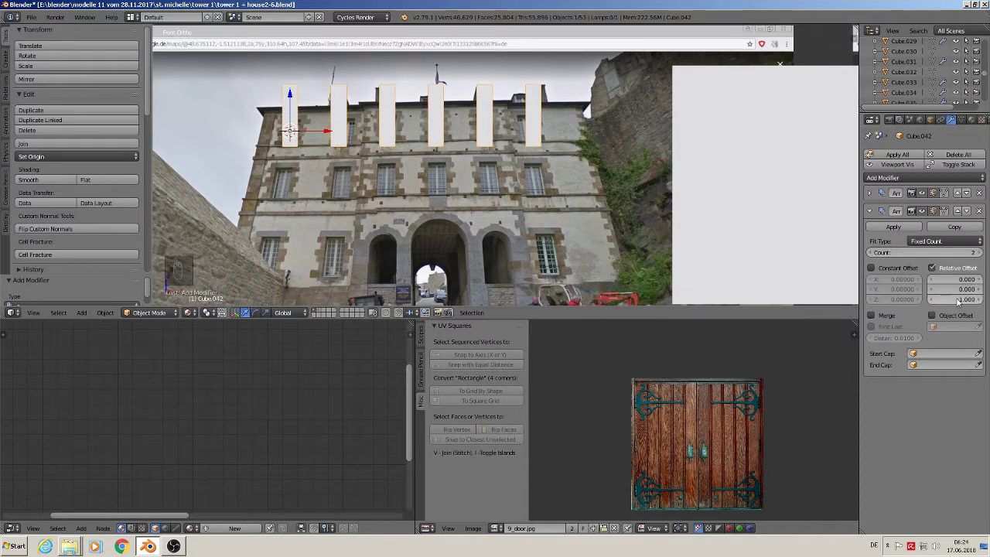
Step: Set the second array's relative Z offset to -1.5 so its copies fall on the middle window row
{"action": "left_click", "coordinate": [956, 298]}
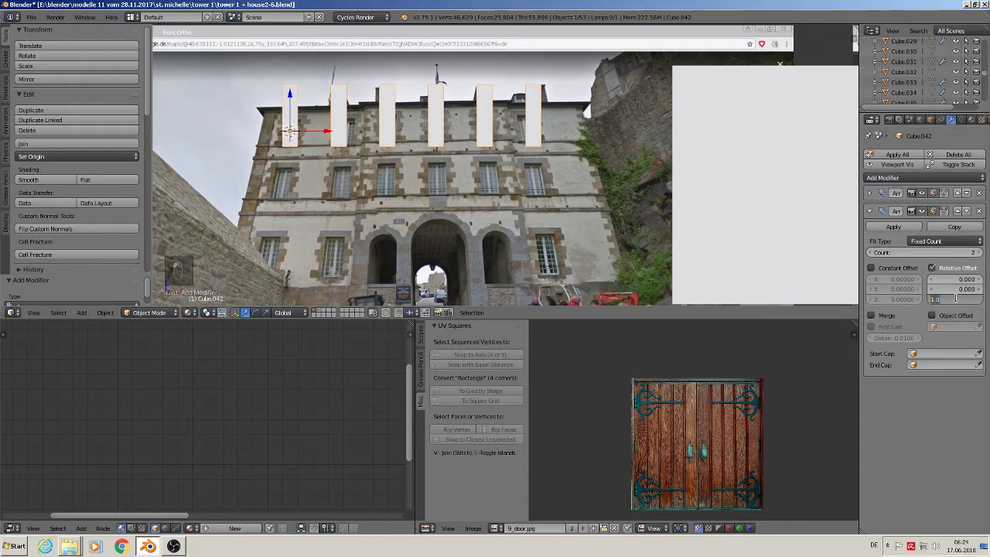
{"action": "key", "text": "BackSpace"}
{"action": "type", "text": "-1"}
{"action": "key", "text": "Return"}
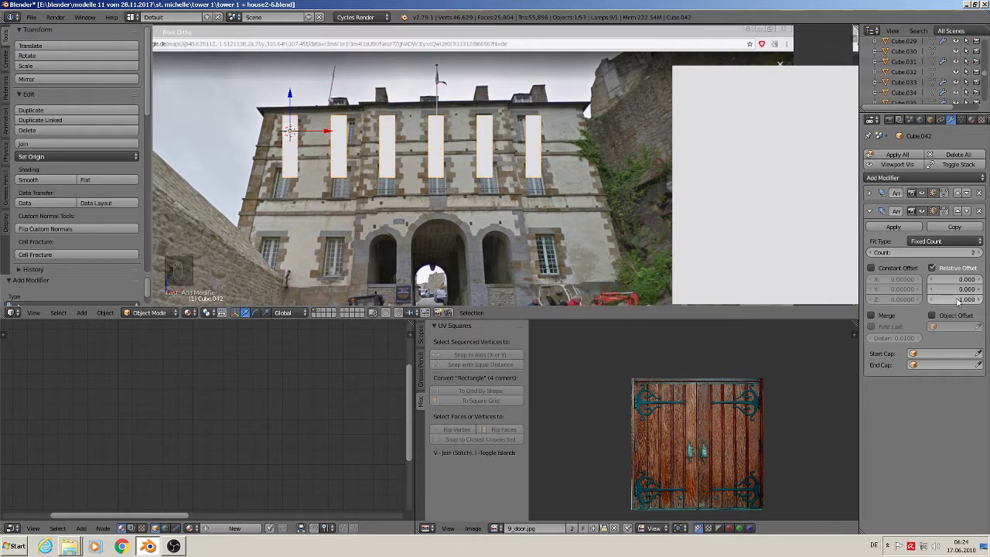
{"action": "left_click", "coordinate": [980, 300]}
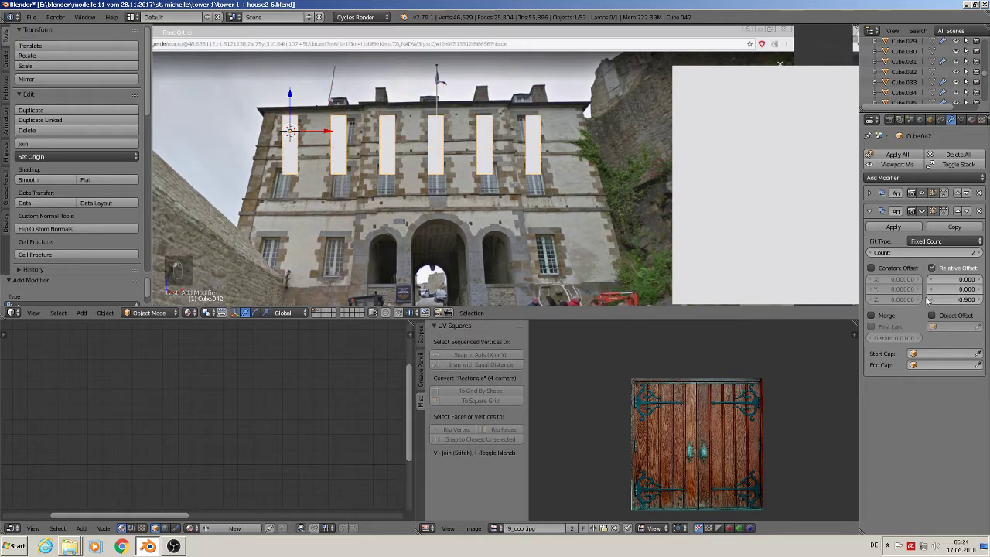
{"action": "left_click", "coordinate": [930, 300]}
{"action": "left_click", "coordinate": [930, 301]}
{"action": "left_click", "coordinate": [930, 301]}
{"action": "left_click", "coordinate": [931, 302]}
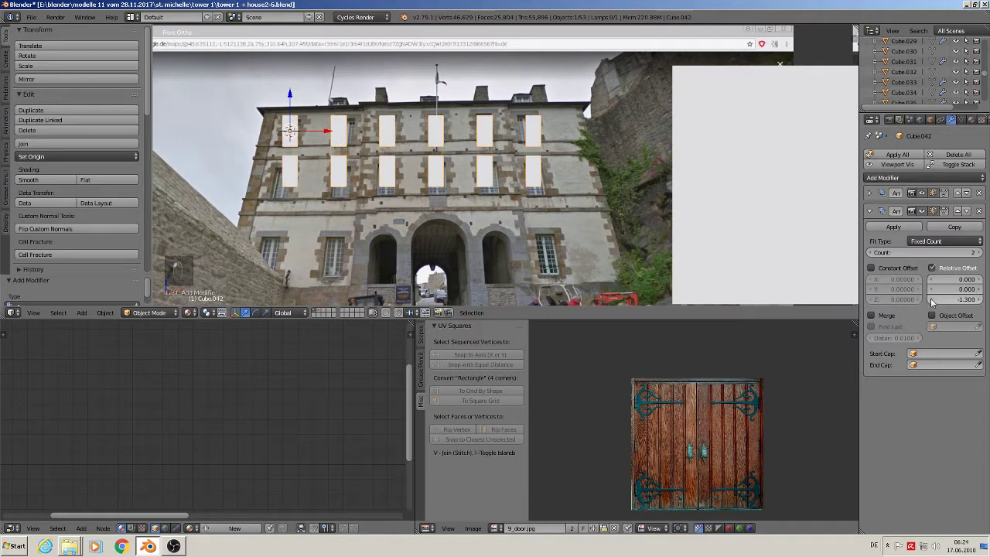
{"action": "left_click", "coordinate": [931, 301]}
{"action": "left_click", "coordinate": [932, 302]}
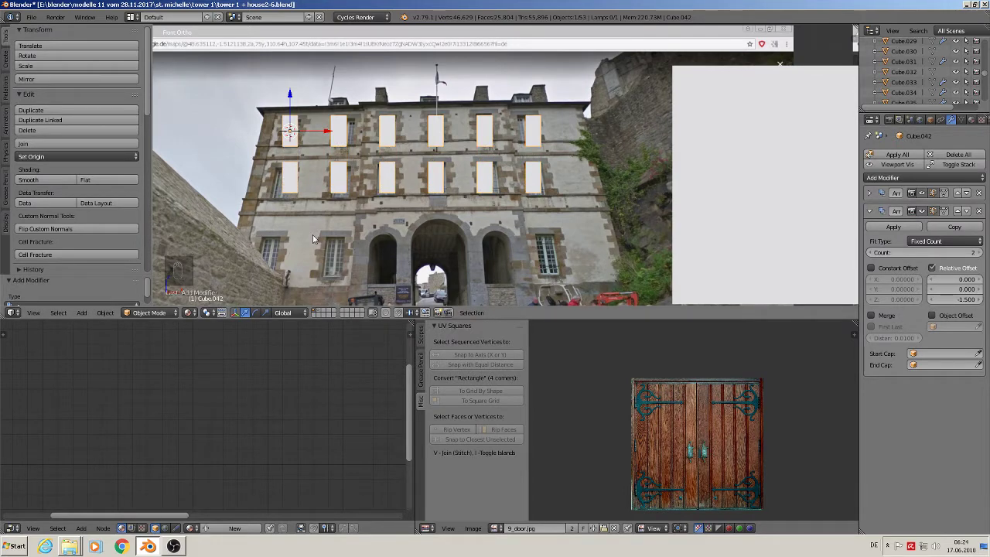
Step: Apply both Array modifiers on the window cubes
{"action": "left_click", "coordinate": [869, 193]}
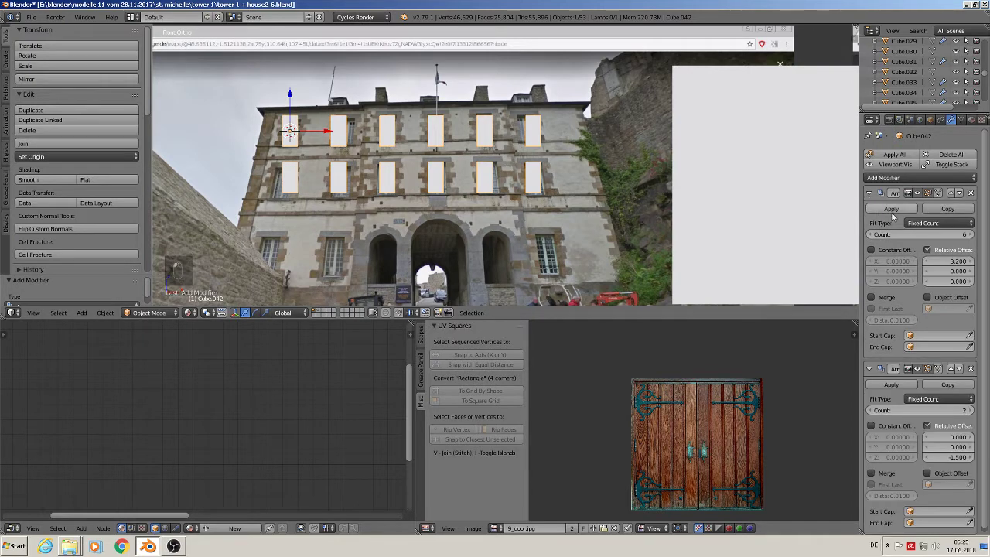
{"action": "left_click", "coordinate": [891, 210]}
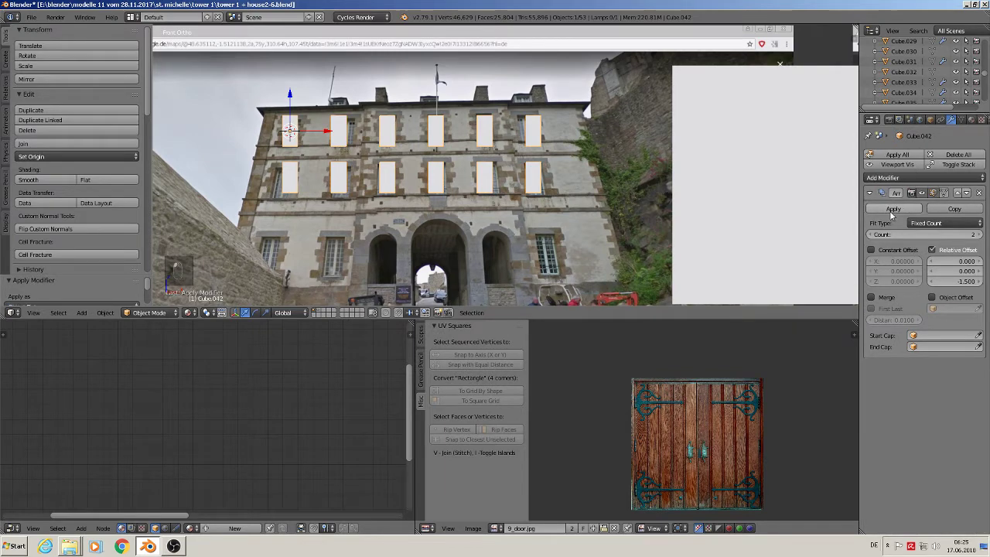
{"action": "left_click", "coordinate": [891, 210]}
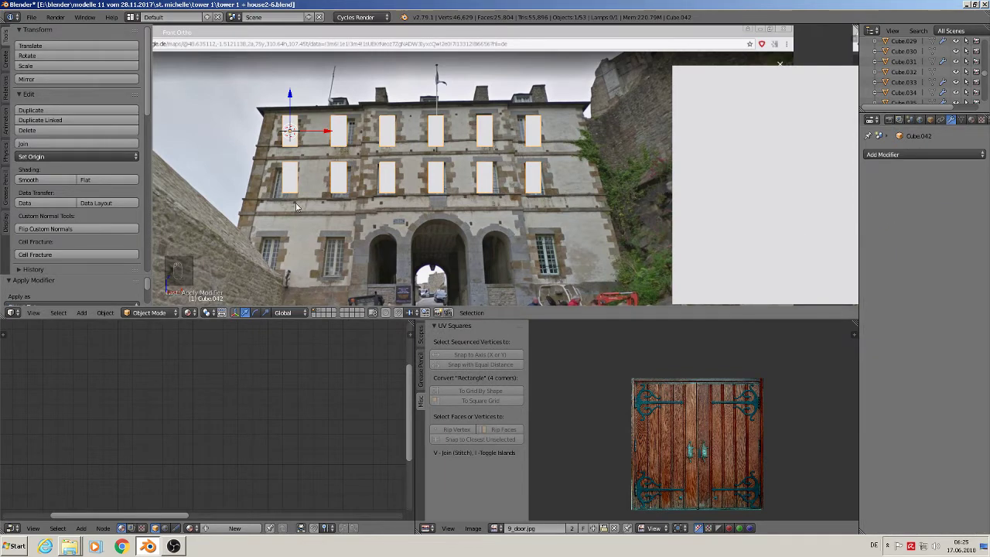
Step: In Edit Mode, duplicate the two leftmost cubes of the second row straight down to the ground-floor windows
{"action": "key", "text": "Tab"}
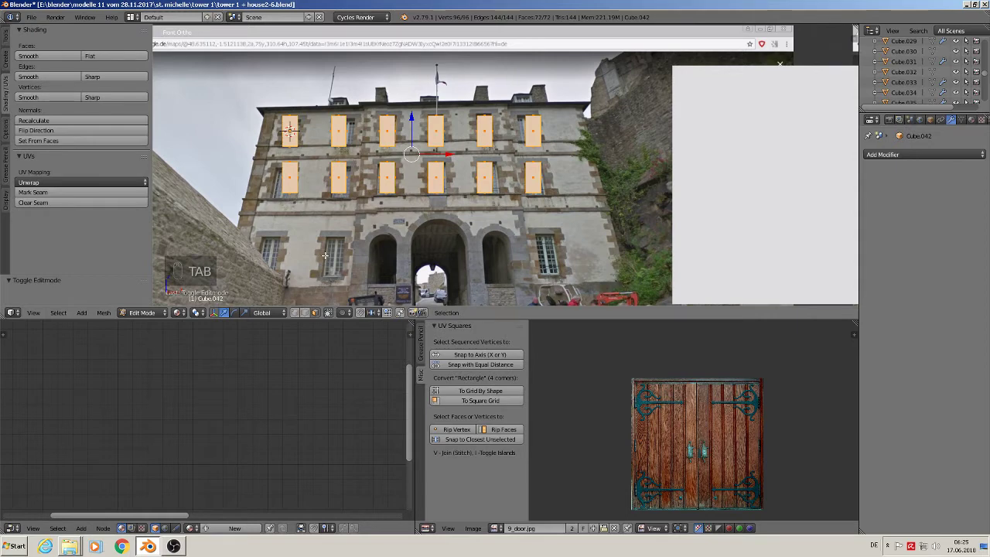
{"action": "key", "text": "a"}
{"action": "key", "text": "a"}
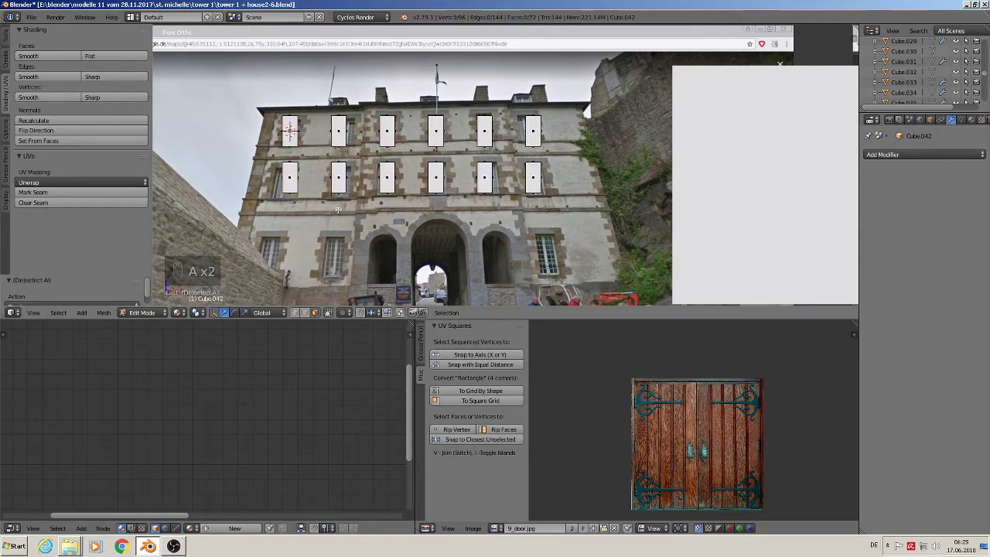
{"action": "key", "text": "b"}
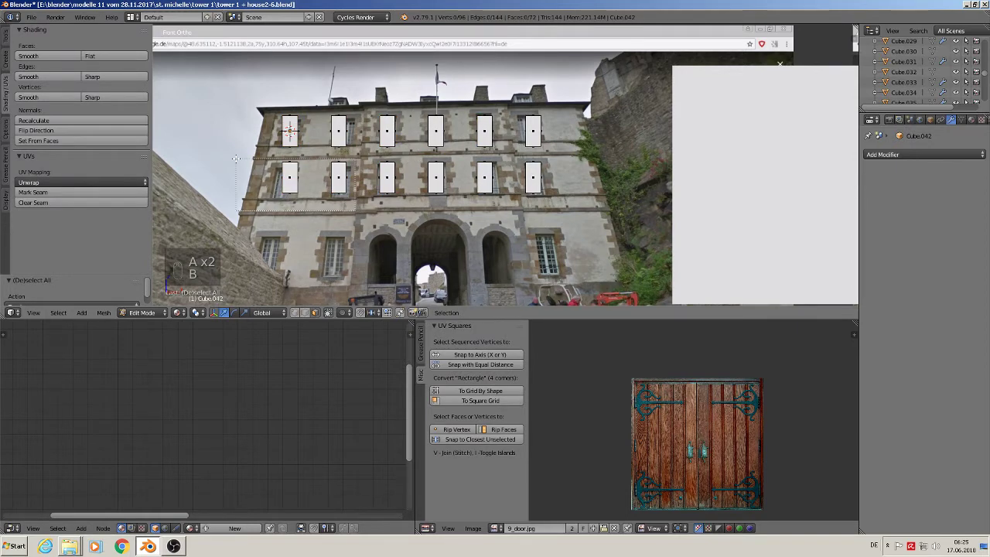
{"action": "left_click", "coordinate": [329, 313]}
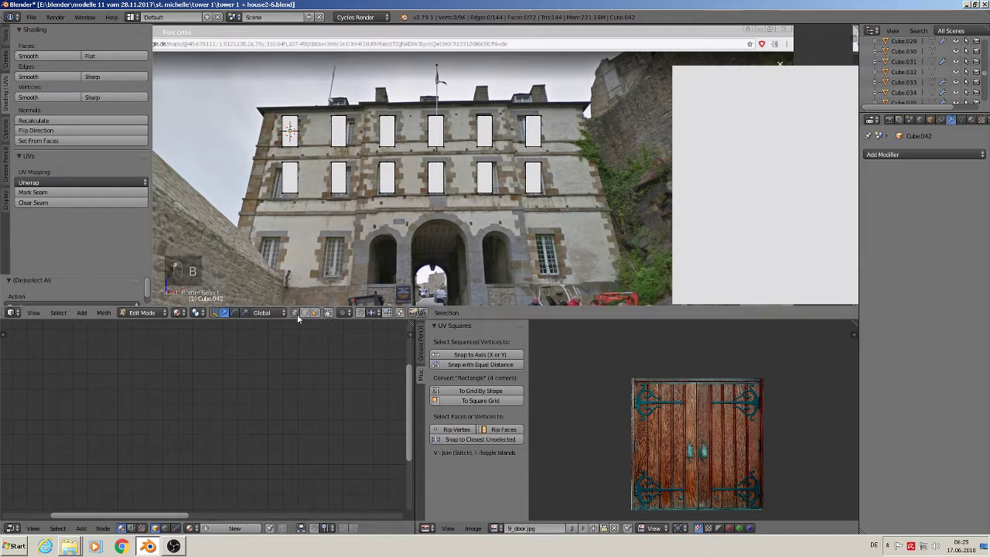
{"action": "key", "text": "v"}
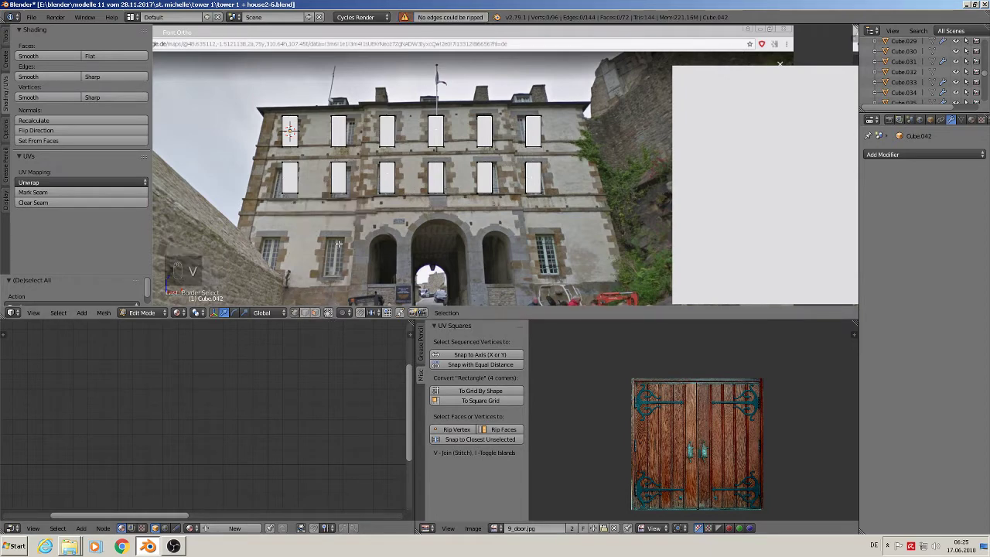
{"action": "key", "text": "b"}
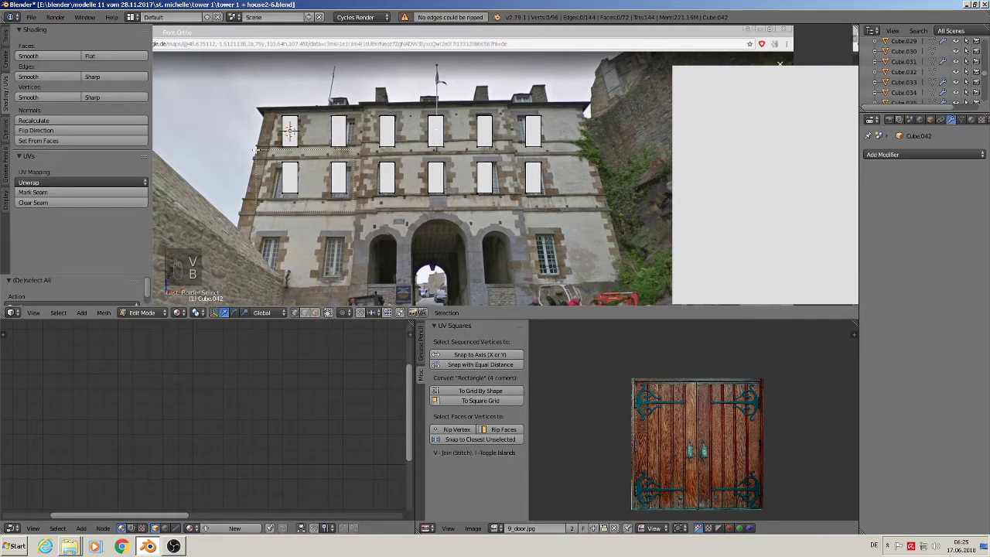
{"action": "left_click_drag", "start_coordinate": [352, 203], "coordinate": [277, 174]}
{"action": "key", "text": "shift+d"}
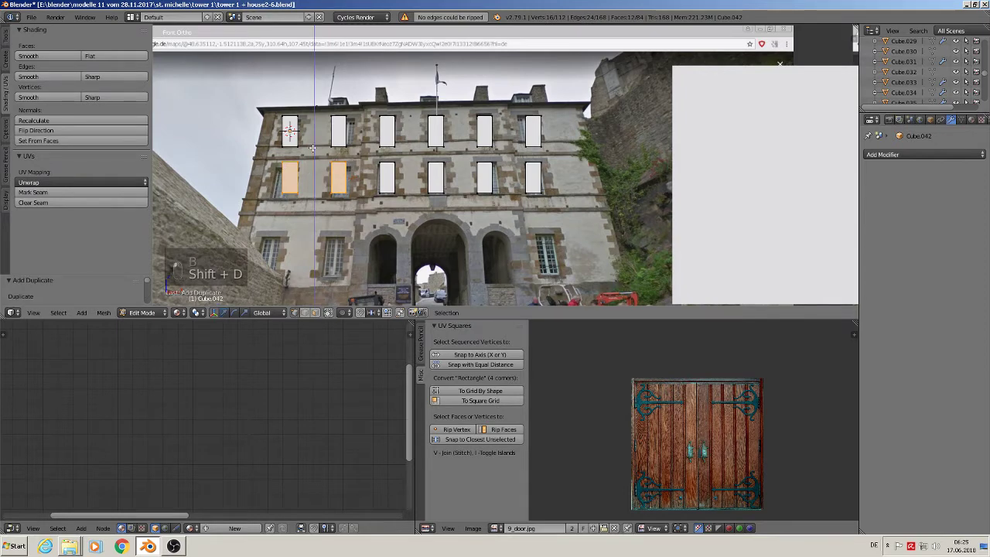
{"action": "left_click", "coordinate": [314, 215]}
Step: Duplicate the rightmost cube of the second row down to the ground-floor window and return to Object Mode
{"action": "key", "text": "a"}
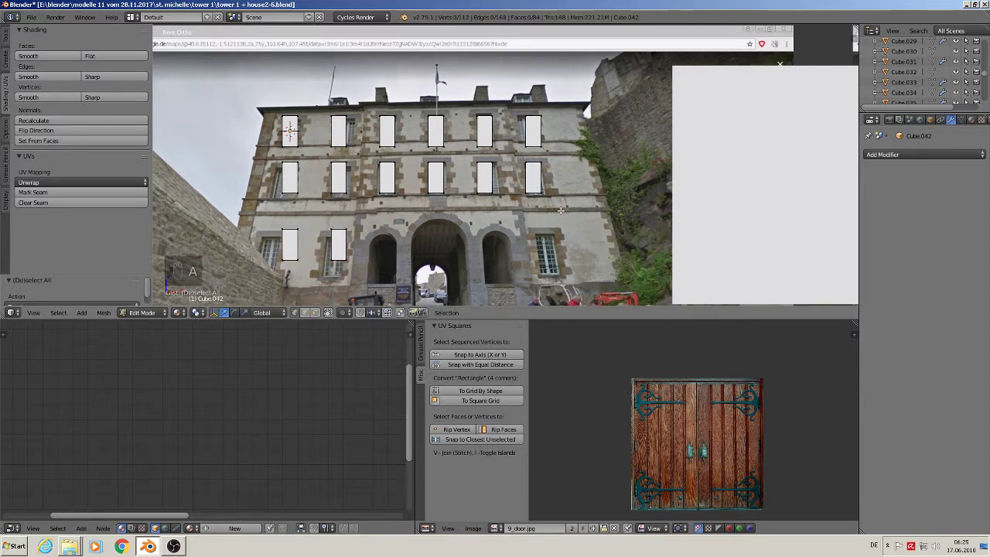
{"action": "key", "text": "b"}
{"action": "left_click_drag", "start_coordinate": [544, 203], "coordinate": [517, 168]}
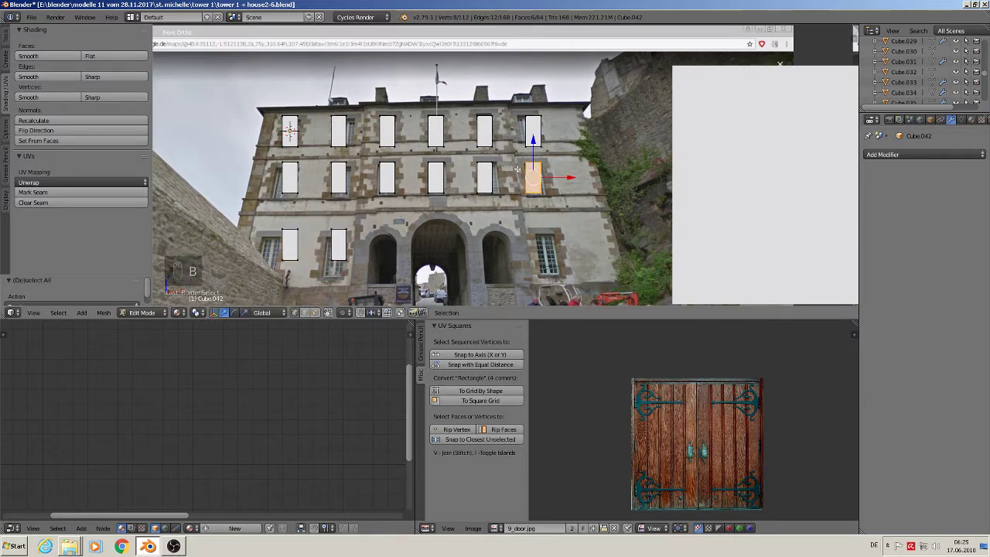
{"action": "key", "text": "shift+d"}
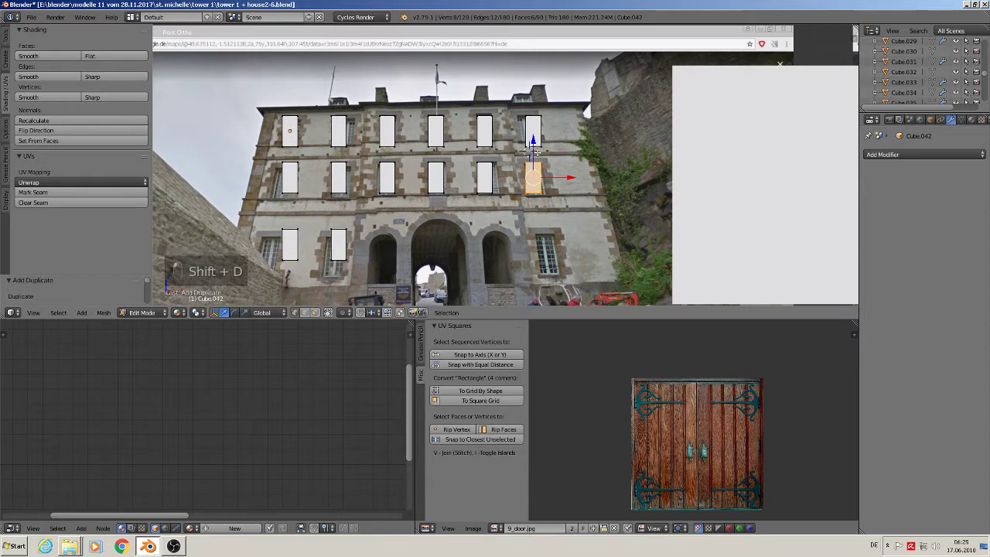
{"action": "left_click_drag", "start_coordinate": [536, 145], "coordinate": [537, 210]}
{"action": "key", "text": "Tab"}
Step: Move the window cubes along Y away from the reference photo, towards the front of the gatehouse block
{"action": "scroll", "coordinate": [548, 236], "scroll_direction": "down", "scroll_amount": 1}
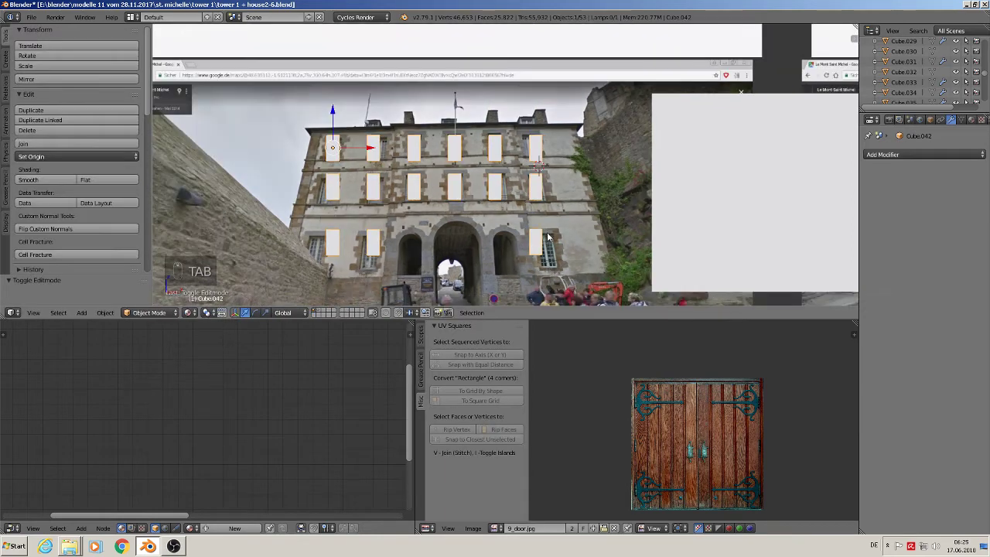
{"action": "middle_click_drag", "start_coordinate": [548, 236], "coordinate": [530, 291]}
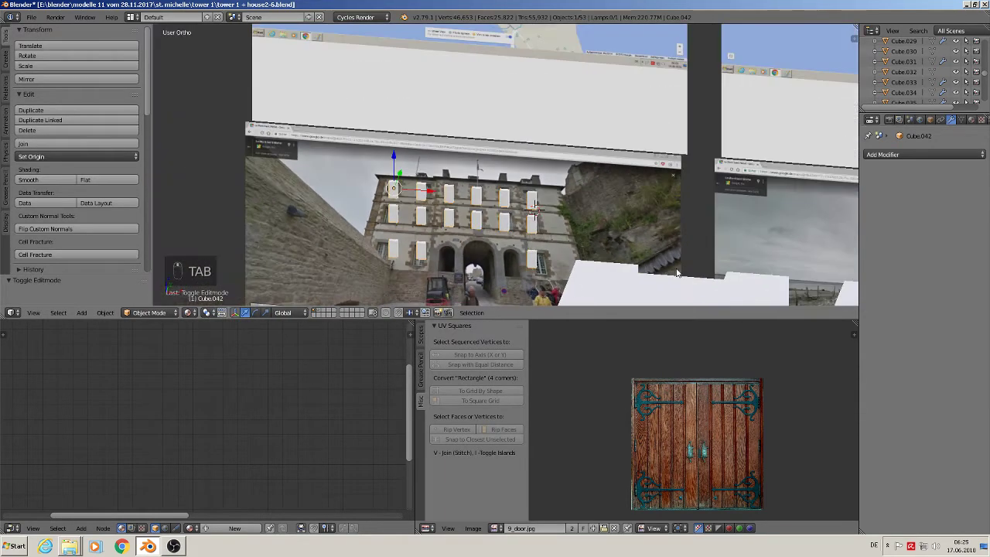
{"action": "middle_click_drag", "start_coordinate": [676, 273], "coordinate": [509, 128], "text": "shift"}
{"action": "scroll", "coordinate": [308, 76], "scroll_direction": "down", "scroll_amount": 2}
{"action": "middle_click_drag", "start_coordinate": [308, 76], "coordinate": [276, 91]}
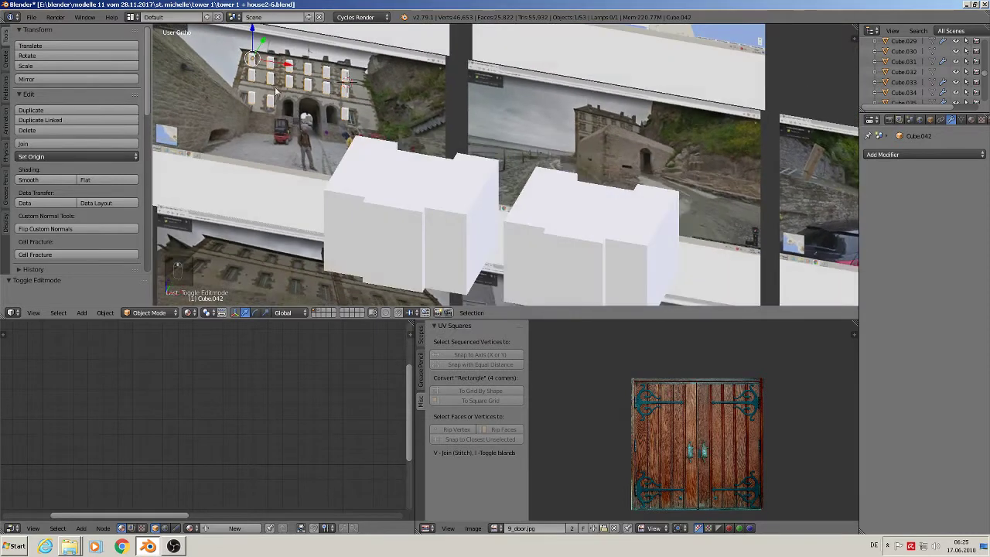
{"action": "left_click_drag", "start_coordinate": [262, 39], "coordinate": [183, 198]}
Step: Scale the window cubes along Y into long bars deep enough to pass into the block
{"action": "middle_click_drag", "start_coordinate": [338, 218], "coordinate": [571, 169], "text": "shift"}
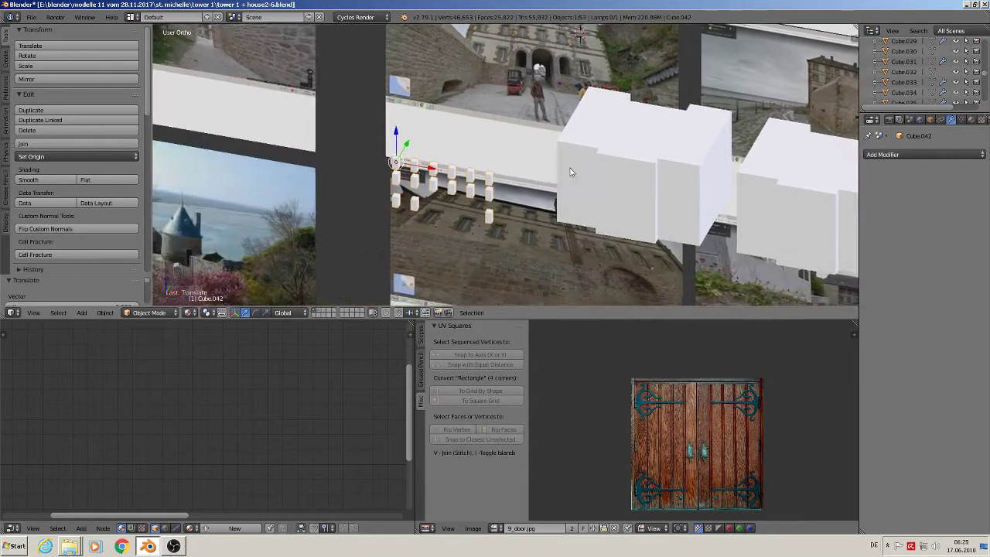
{"action": "scroll", "coordinate": [570, 172], "scroll_direction": "up", "scroll_amount": 1}
{"action": "key", "text": "s"}
{"action": "key", "text": "y"}
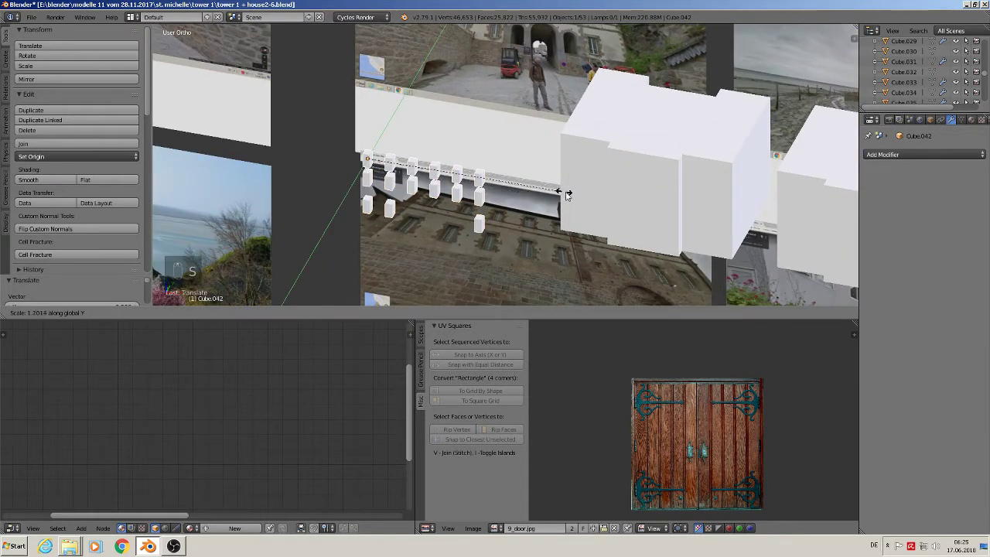
{"action": "left_click", "coordinate": [277, 220]}
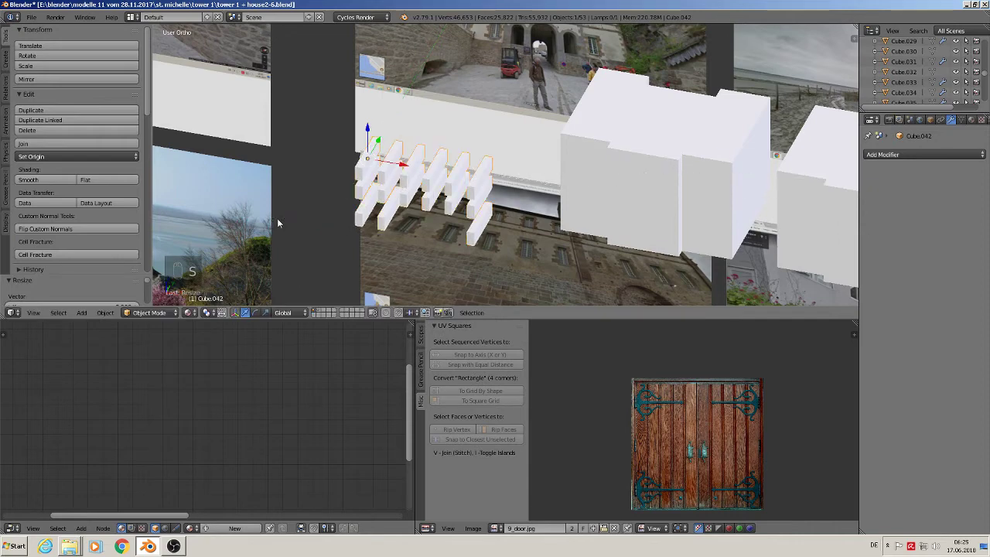
Step: Move the window bars about 0.77 along X so they sit in front of the gatehouse block
{"action": "key", "text": "g"}
{"action": "key", "text": "x"}
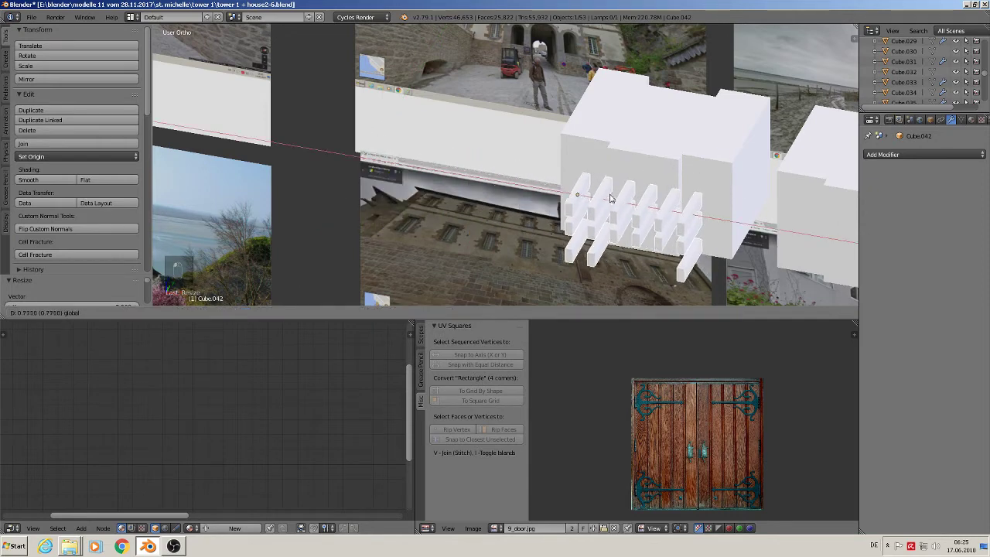
{"action": "left_click", "coordinate": [611, 199]}
Step: Stretch the window bars along X by about 1.25 and shift them slightly along negative X across the block's facade
{"action": "middle_click_drag", "start_coordinate": [611, 198], "coordinate": [648, 227]}
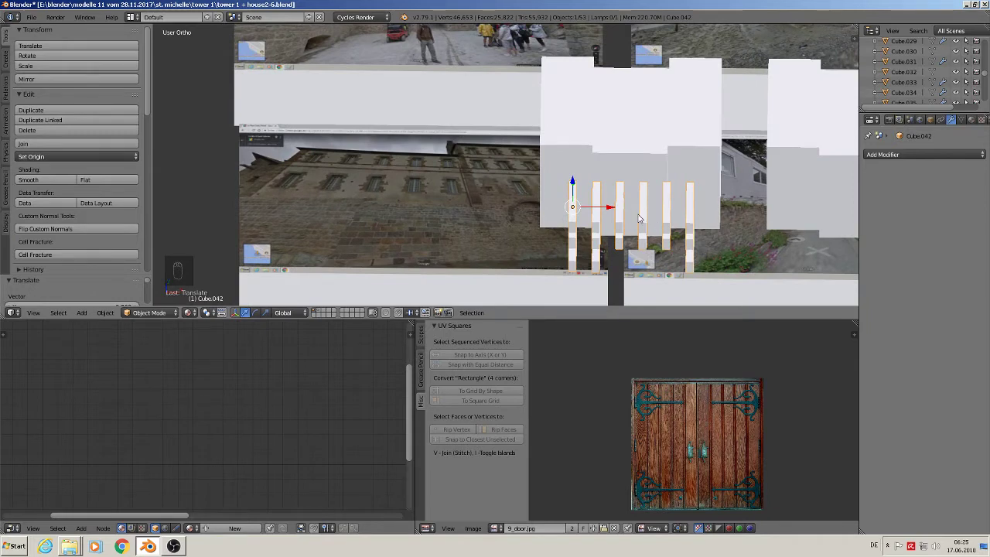
{"action": "middle_click_drag", "start_coordinate": [639, 218], "coordinate": [634, 187]}
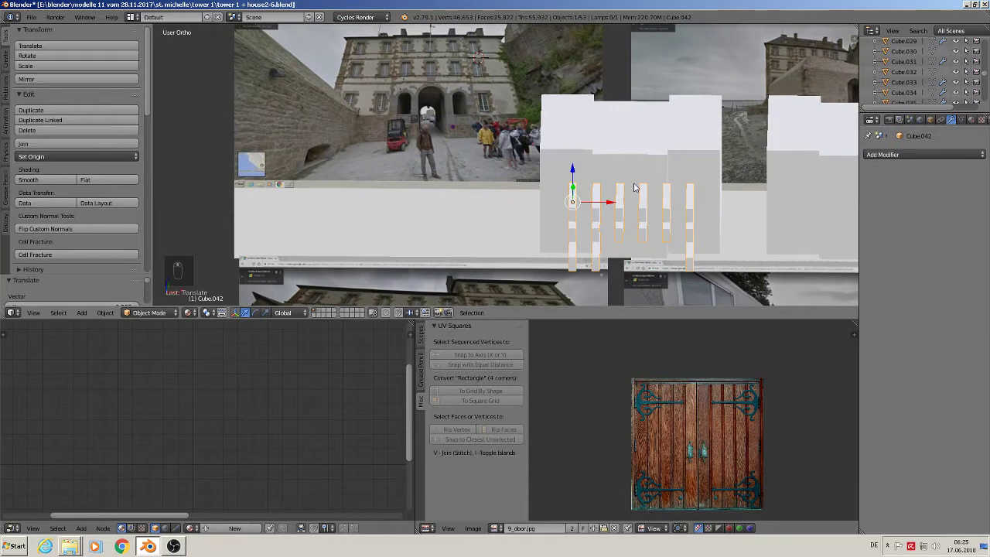
{"action": "key", "text": "s"}
{"action": "key", "text": "x"}
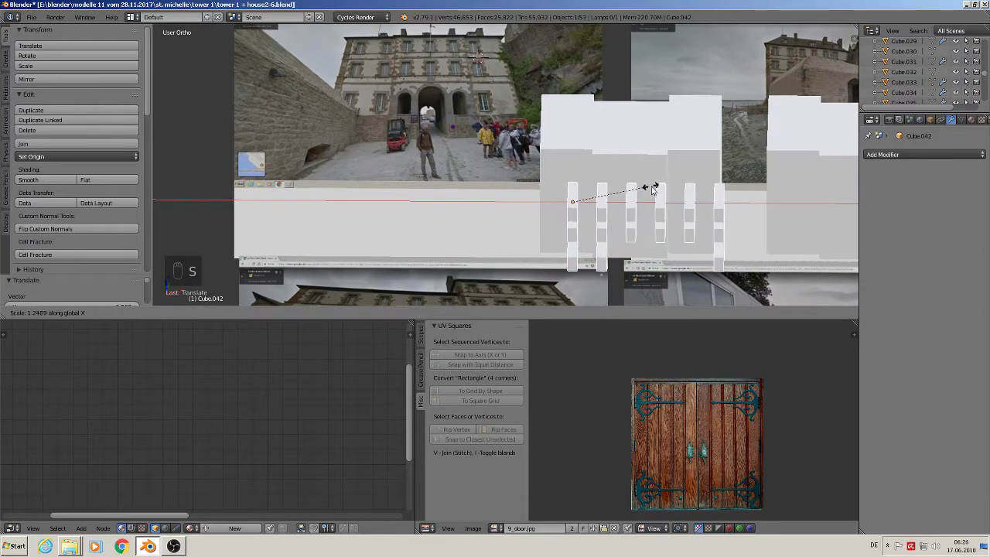
{"action": "left_click", "coordinate": [654, 186]}
{"action": "left_click_drag", "start_coordinate": [611, 204], "coordinate": [588, 205]}
Step: Scale the window bars down uniformly and shift them along X onto the gatehouse block's facade
{"action": "scroll", "coordinate": [605, 199], "scroll_direction": "up", "scroll_amount": 3}
{"action": "scroll", "coordinate": [626, 208], "scroll_direction": "up", "scroll_amount": 2}
{"action": "key", "text": "s"}
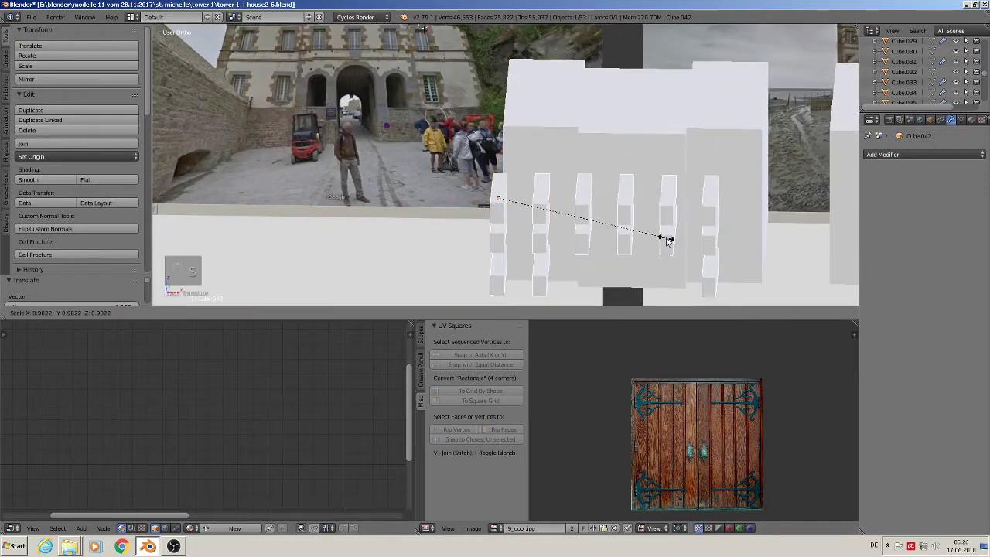
{"action": "left_click", "coordinate": [637, 229]}
{"action": "left_click_drag", "start_coordinate": [539, 204], "coordinate": [566, 206]}
{"action": "middle_click_drag", "start_coordinate": [570, 206], "coordinate": [604, 160]}
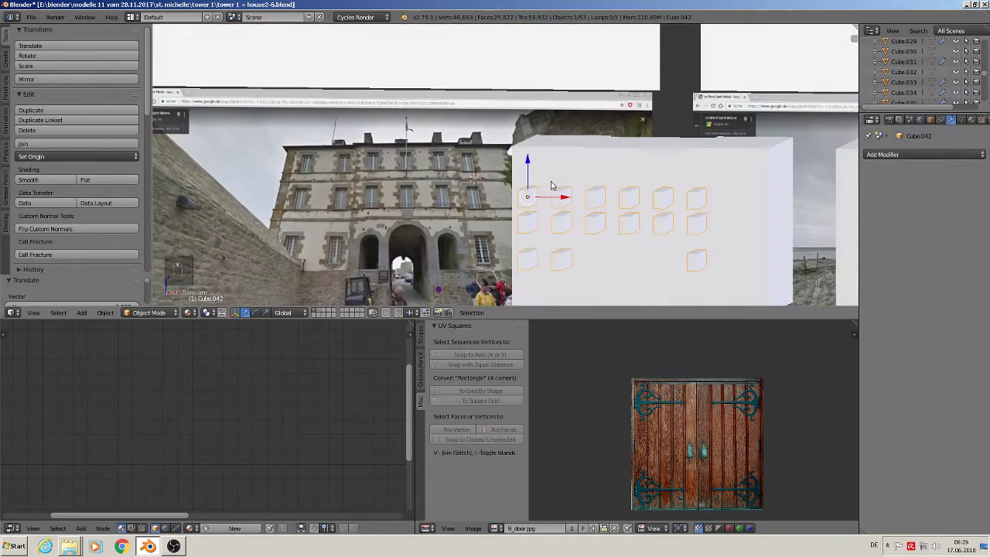
{"action": "scroll", "coordinate": [554, 199], "scroll_direction": "down", "scroll_amount": 2}
{"action": "middle_click_drag", "start_coordinate": [563, 219], "coordinate": [586, 226]}
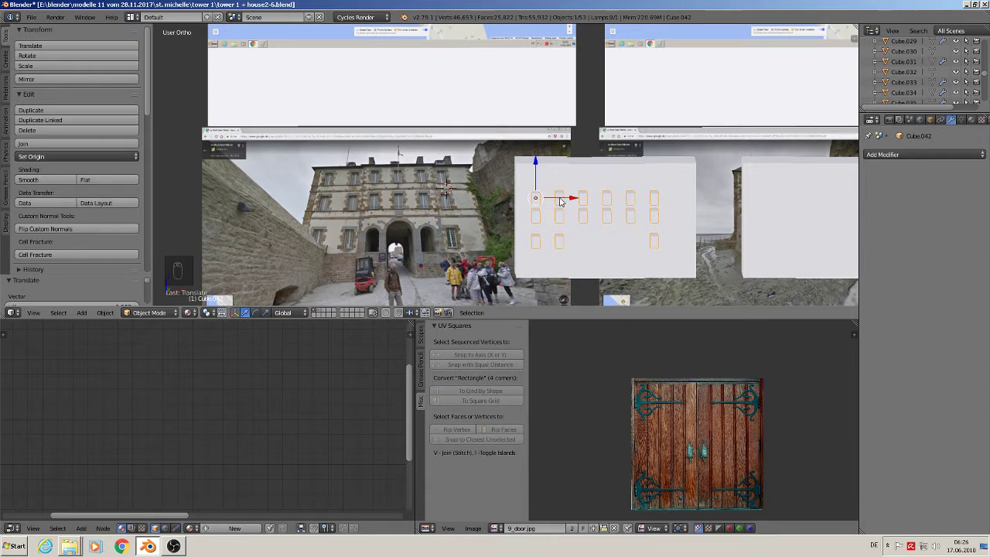
Step: Give the gatehouse block a new material with a red diffuse color
{"action": "scroll", "coordinate": [562, 201], "scroll_direction": "up", "scroll_amount": 3}
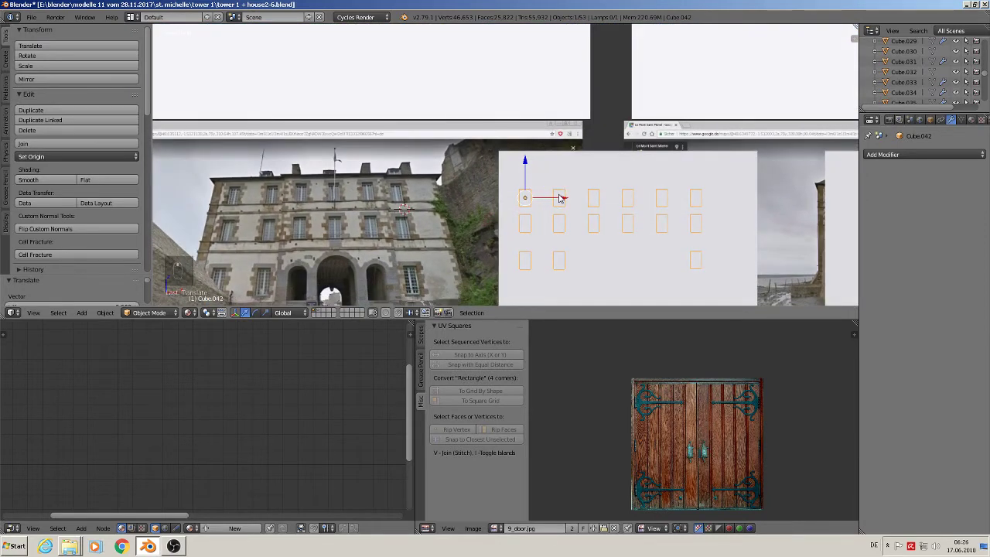
{"action": "key", "text": "KP_1"}
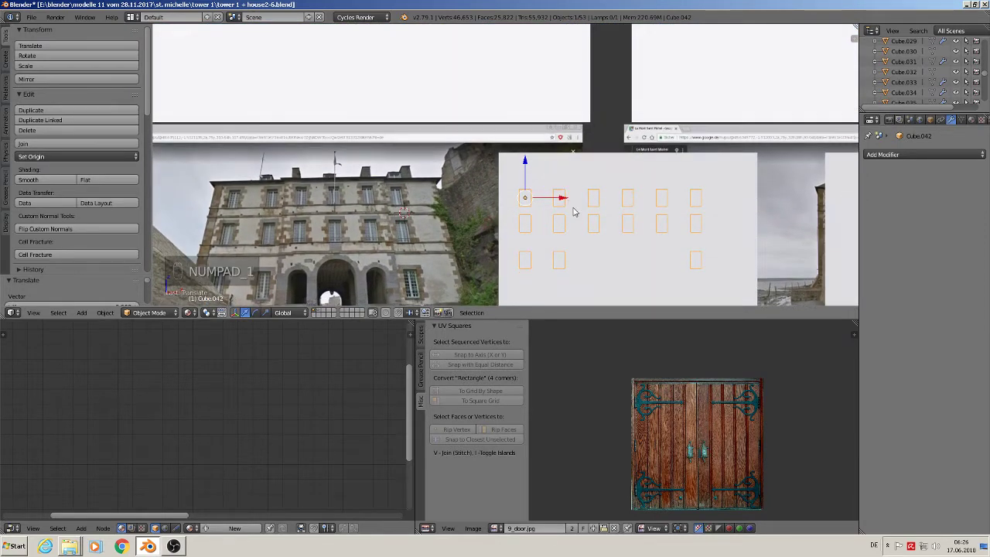
{"action": "right_click", "coordinate": [565, 172]}
{"action": "key", "text": "Tab"}
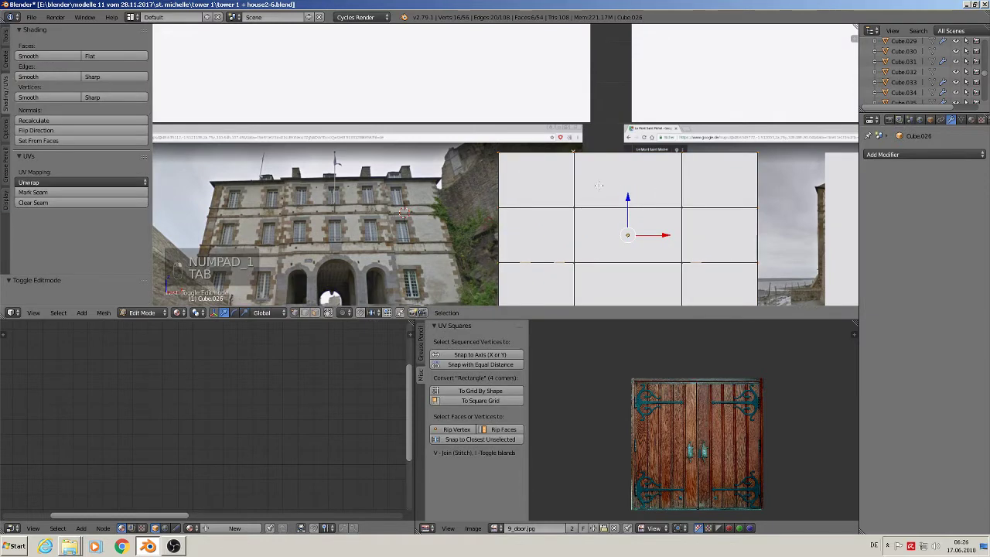
{"action": "left_click", "coordinate": [971, 120]}
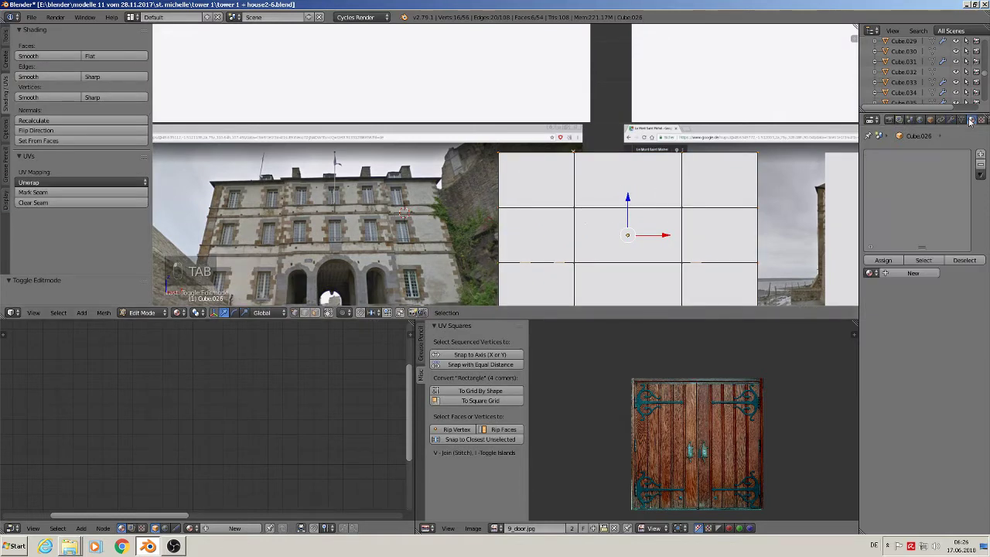
{"action": "left_click", "coordinate": [911, 274]}
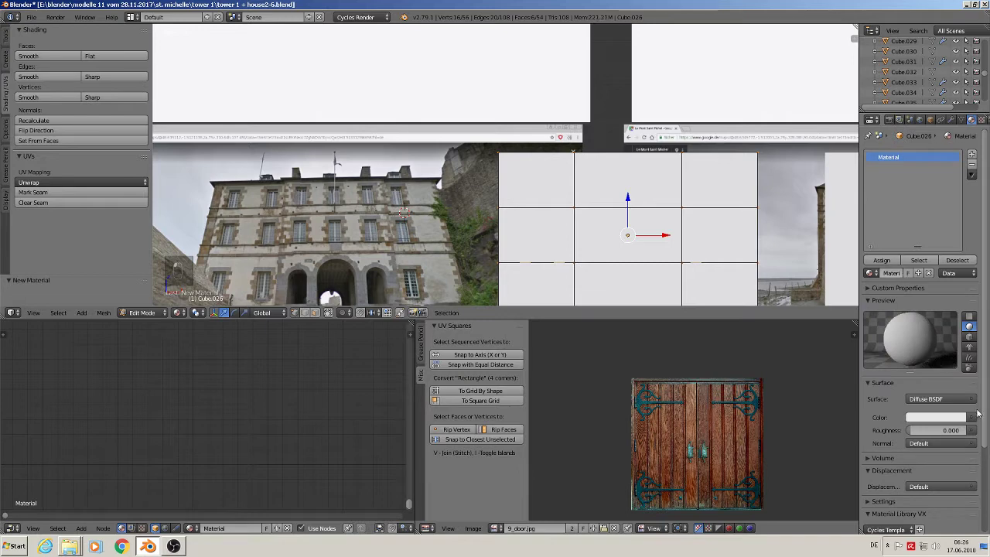
{"action": "left_click", "coordinate": [941, 417]}
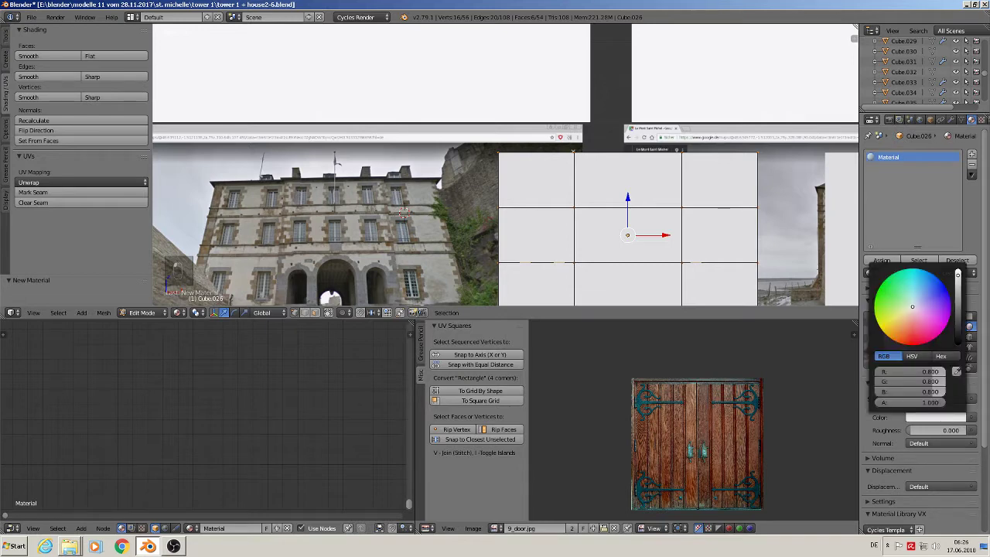
{"action": "left_click", "coordinate": [920, 338]}
Step: Add a second material to the gatehouse block with a yellow diffuse color
{"action": "left_click", "coordinate": [972, 154]}
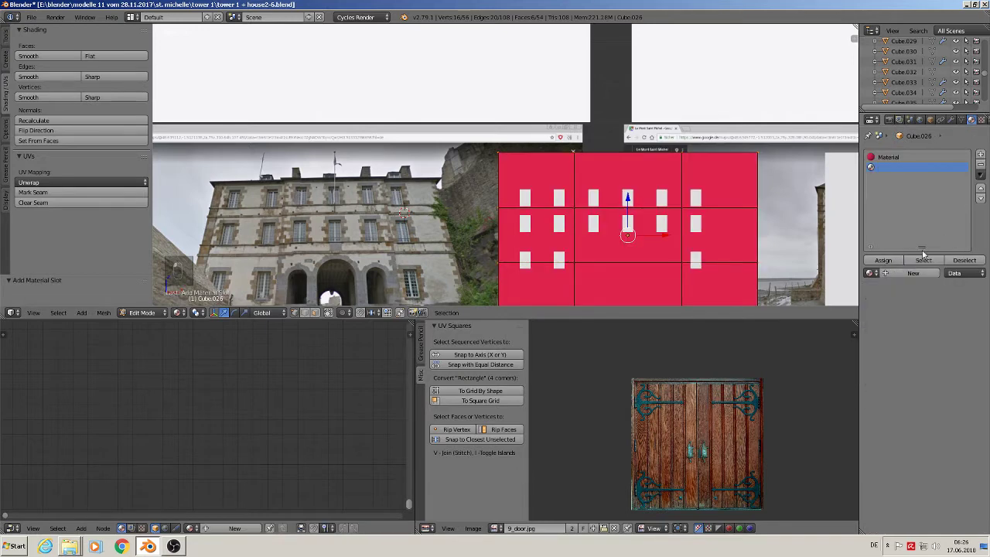
{"action": "left_click", "coordinate": [911, 274]}
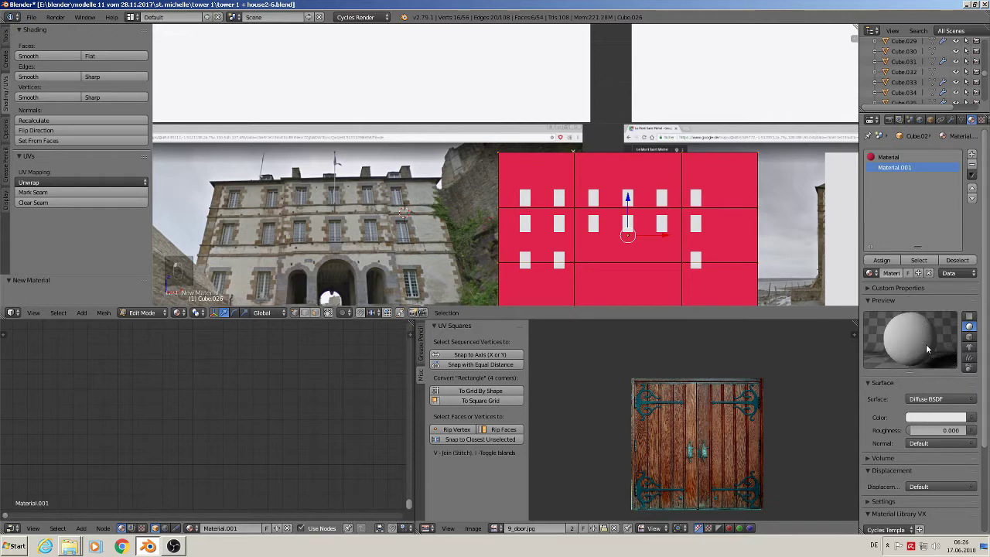
{"action": "left_click", "coordinate": [926, 419]}
{"action": "left_click", "coordinate": [889, 328]}
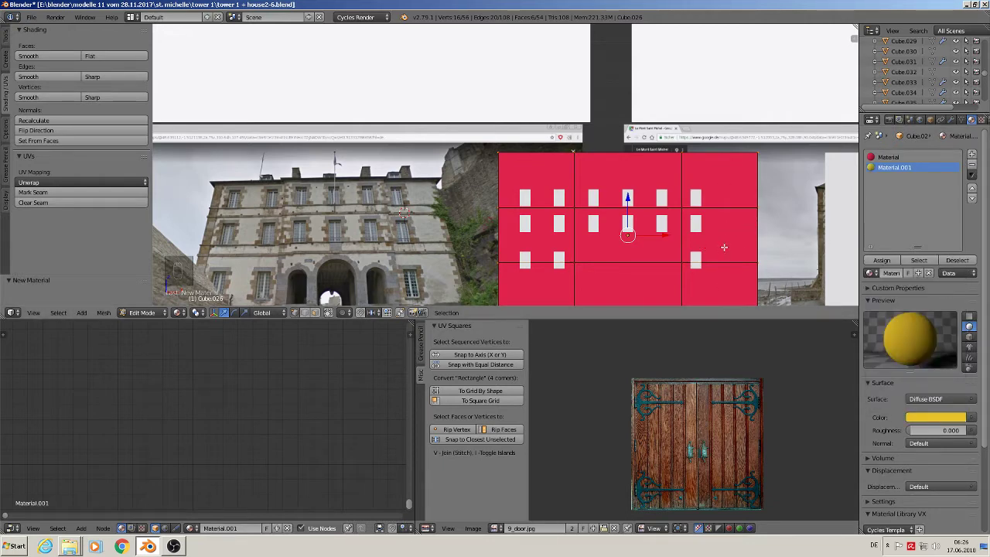
Step: Assign the yellow material to the horizontal middle face loop of the gatehouse block
{"action": "left_click", "coordinate": [315, 312]}
{"action": "right_click", "coordinate": [500, 227], "text": "alt"}
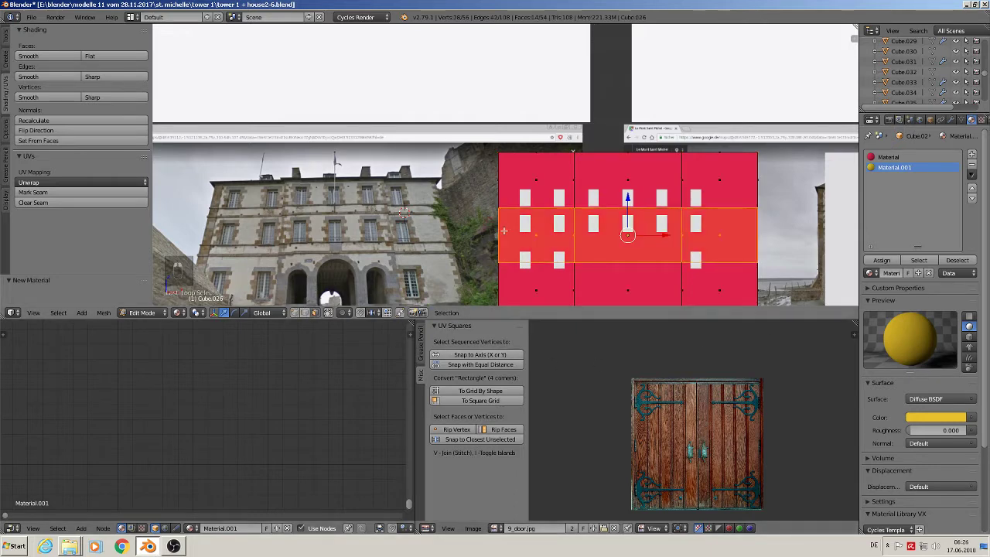
{"action": "left_click", "coordinate": [882, 259]}
{"action": "key", "text": "a"}
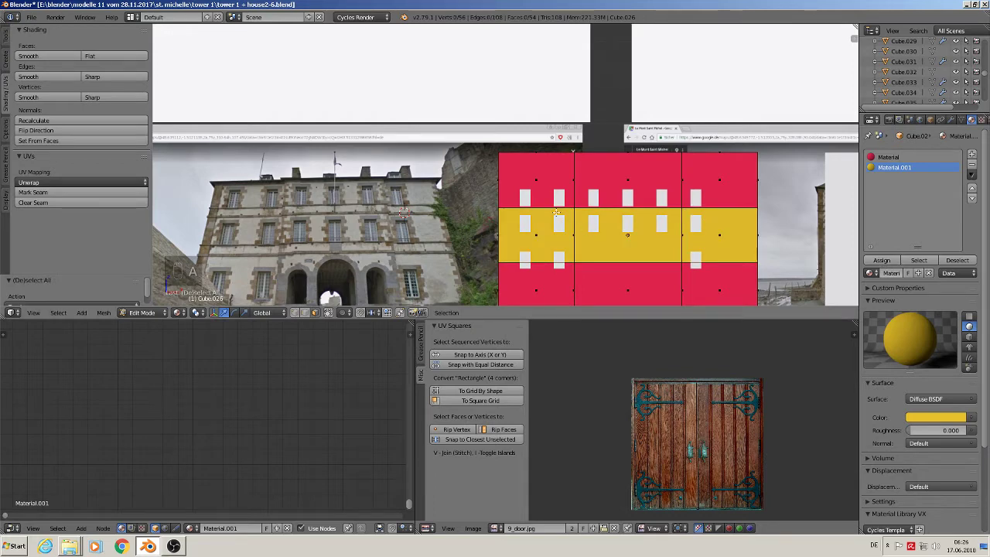
{"action": "key", "text": "Tab"}
Step: Raise the window bars along Z so the top row sits within the block's upper band
{"action": "right_click", "coordinate": [528, 198]}
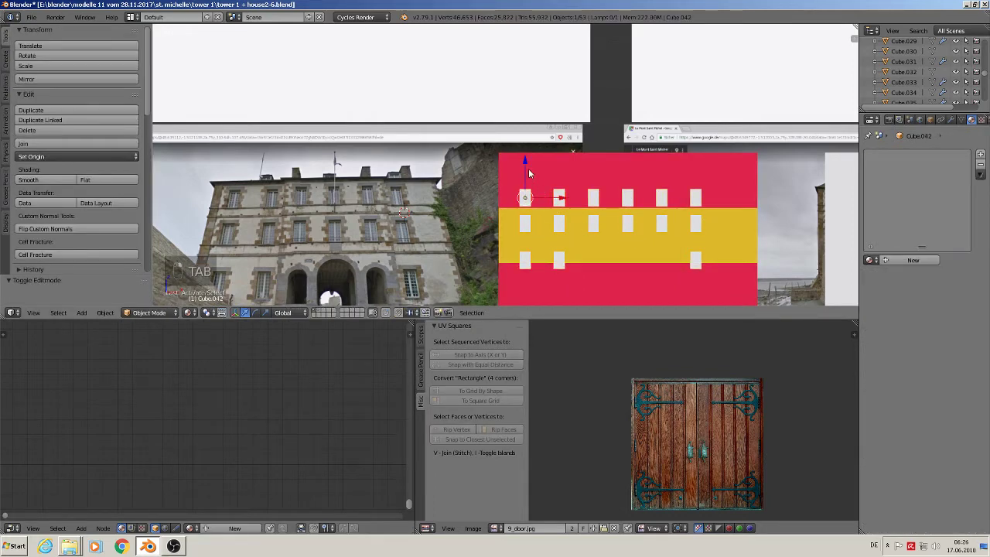
{"action": "left_click_drag", "start_coordinate": [528, 169], "coordinate": [529, 151]}
{"action": "left_click", "coordinate": [531, 154]}
{"action": "key", "text": "Tab"}
{"action": "key", "text": "Tab"}
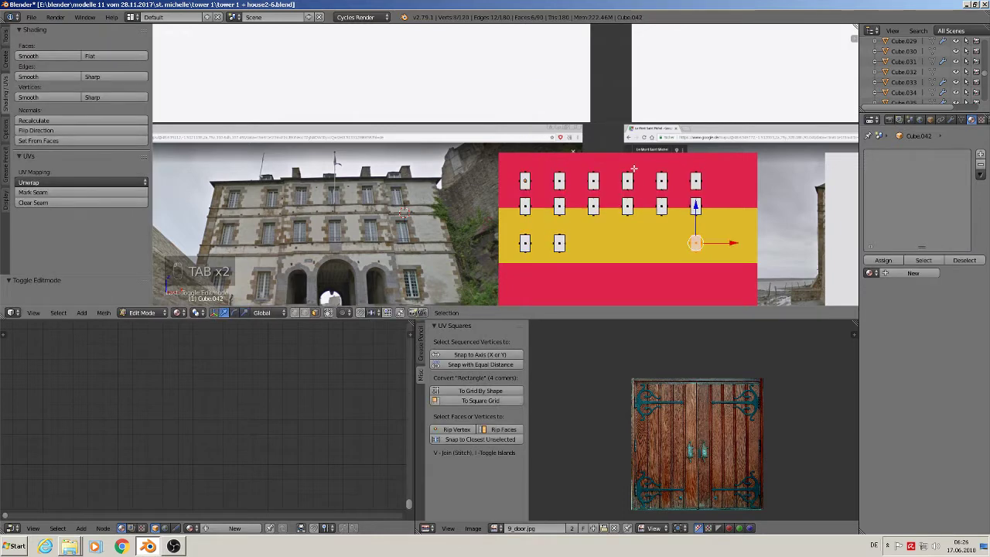
Step: Assign the yellow material to the central vertical face loop of the gatehouse block as well
{"action": "right_click", "coordinate": [618, 159]}
{"action": "key", "text": "Tab"}
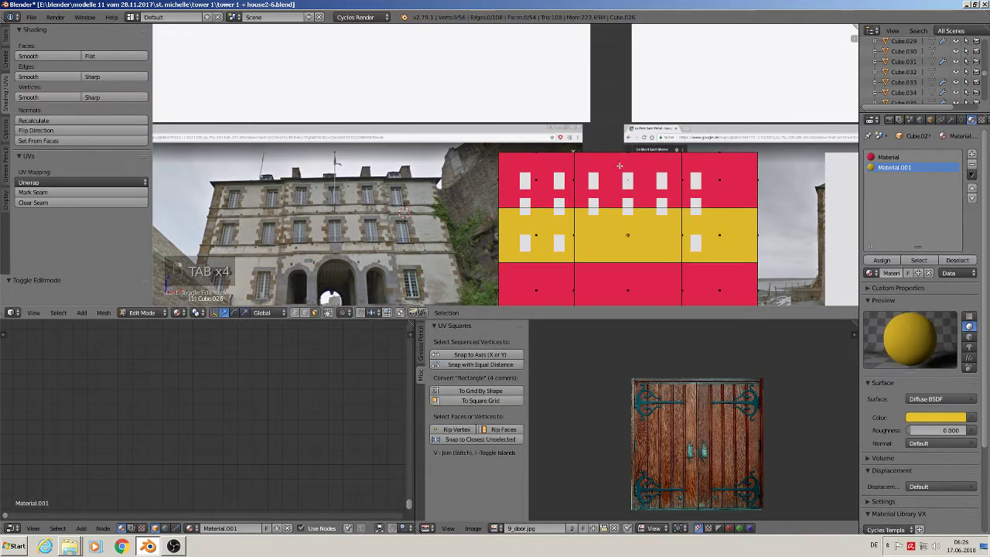
{"action": "right_click", "coordinate": [615, 205], "text": "alt"}
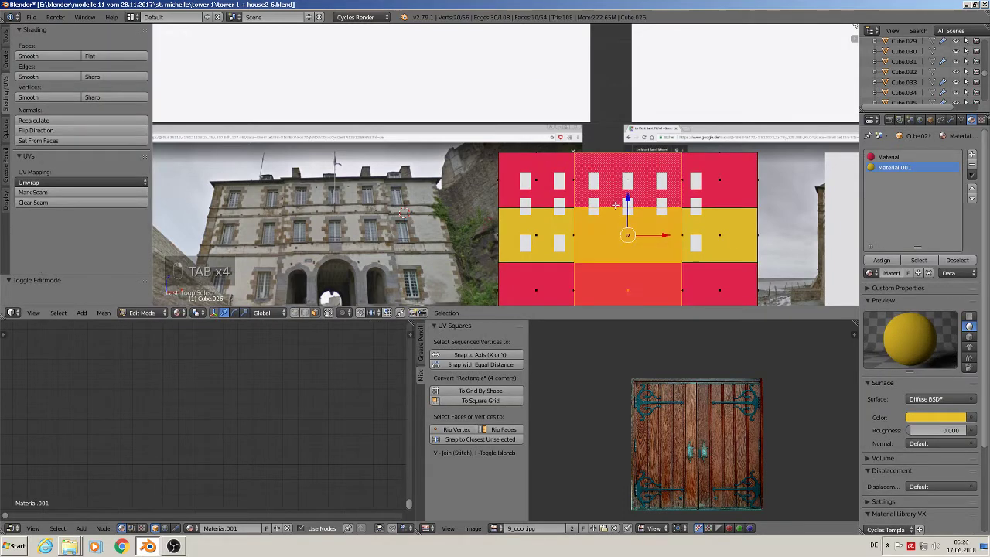
{"action": "left_click", "coordinate": [882, 261]}
{"action": "key", "text": "Tab"}
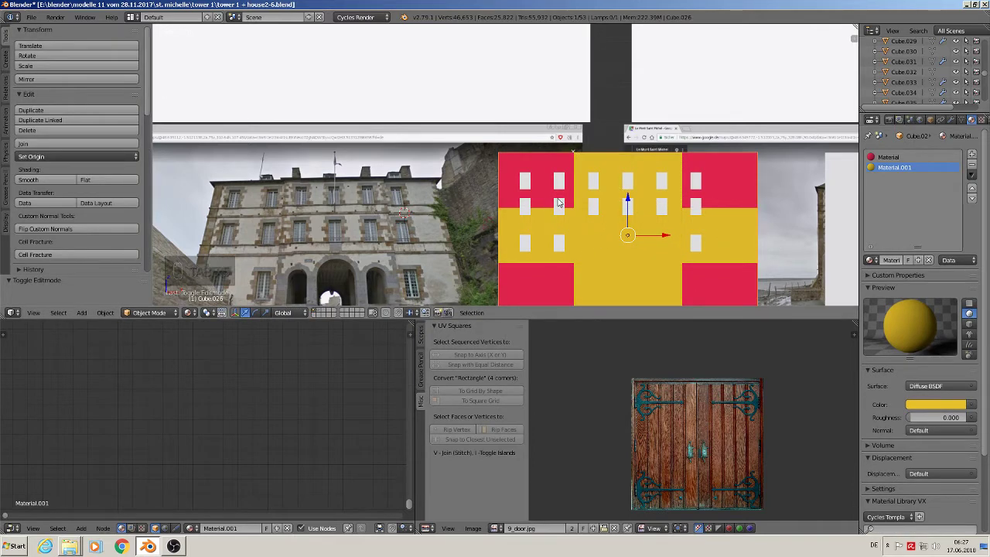
{"action": "middle_click_drag", "start_coordinate": [610, 261], "coordinate": [581, 177], "text": "shift"}
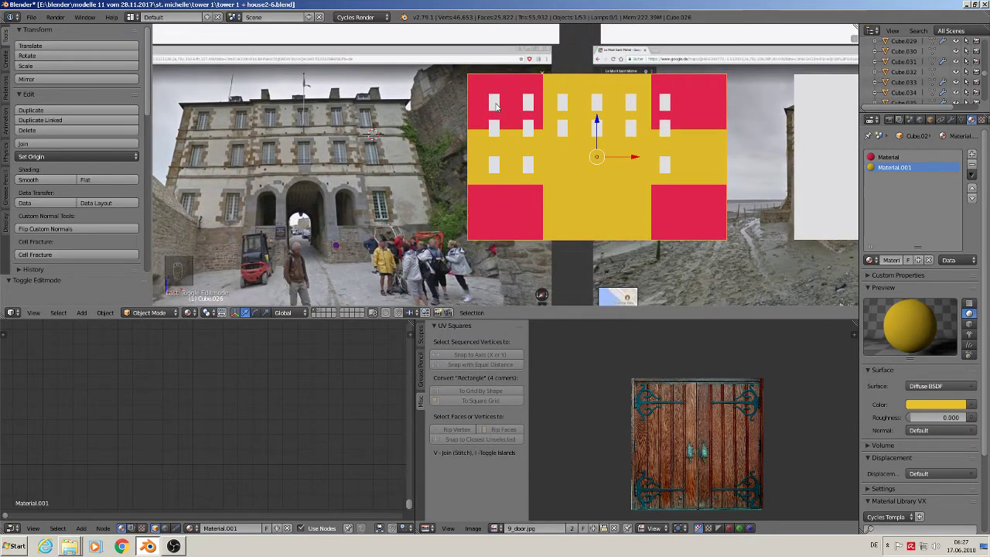
{"action": "key", "text": "s"}
{"action": "key", "text": "z"}
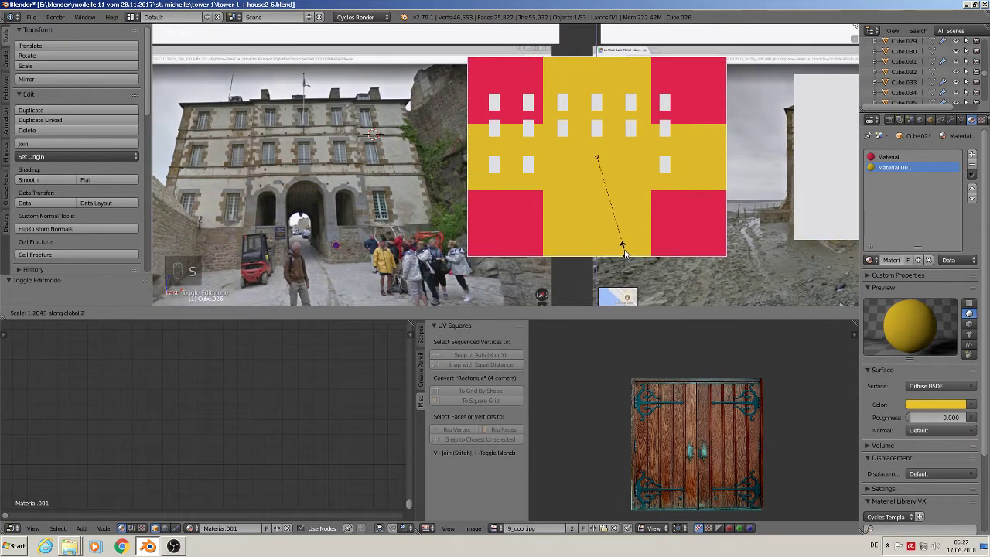
{"action": "right_click", "coordinate": [626, 237]}
Step: Stretch the window bars along Z by about 1.64 to make them taller and spread the rows apart
{"action": "right_click", "coordinate": [535, 127]}
{"action": "key", "text": "s"}
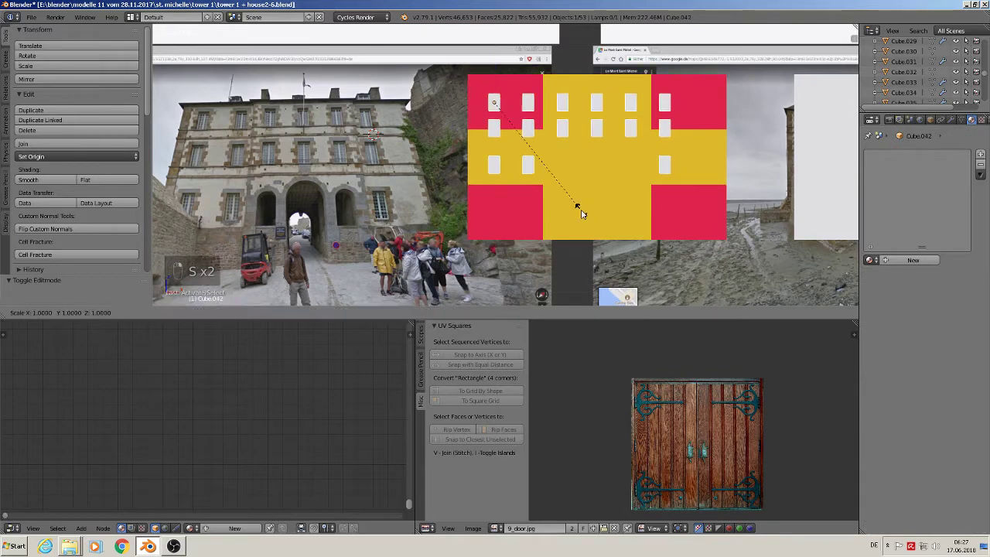
{"action": "key", "text": "z"}
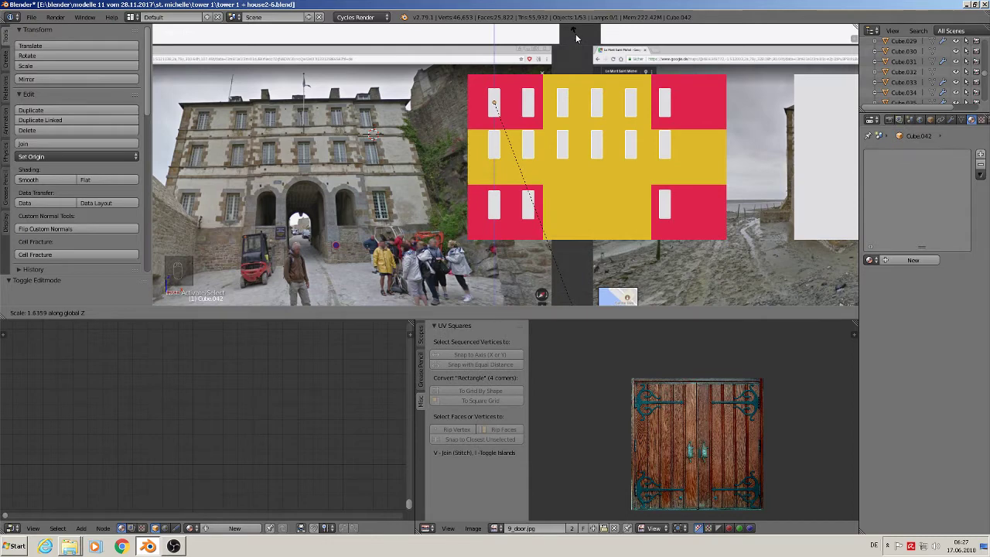
{"action": "left_click", "coordinate": [576, 33]}
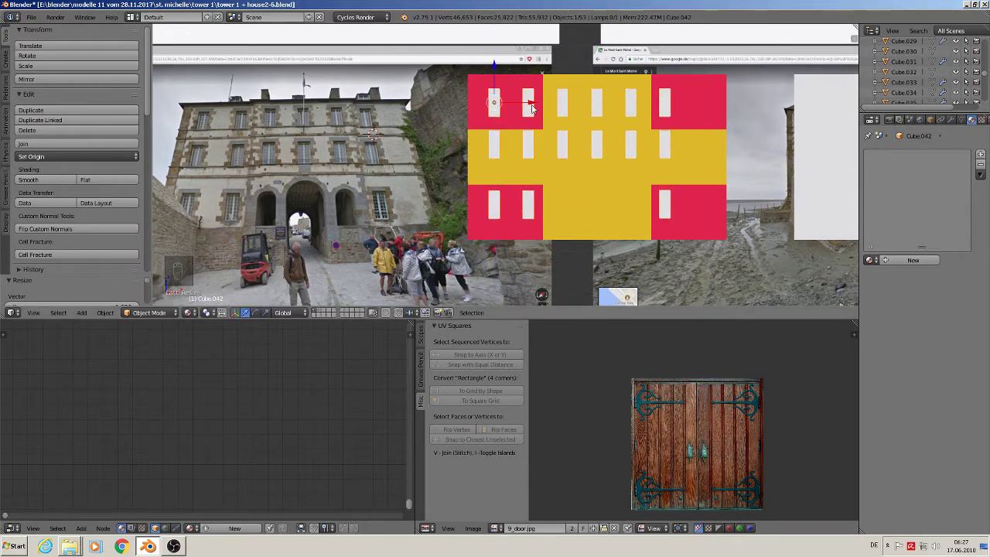
Step: Move the six windows of the second row down along Z by about 0.03, centring them in the yellow band
{"action": "key", "text": "Tab"}
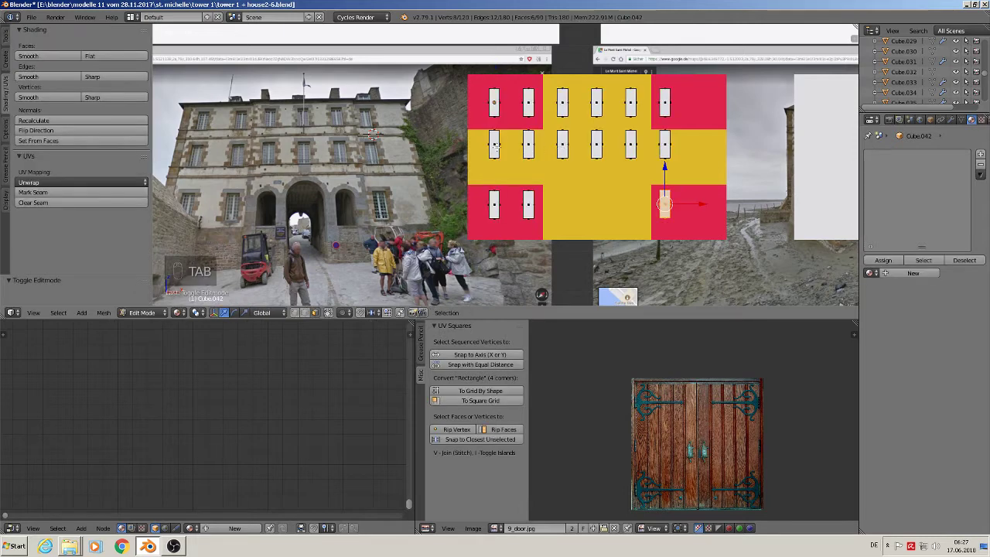
{"action": "key", "text": "a"}
{"action": "key", "text": "a"}
{"action": "key", "text": "l"}
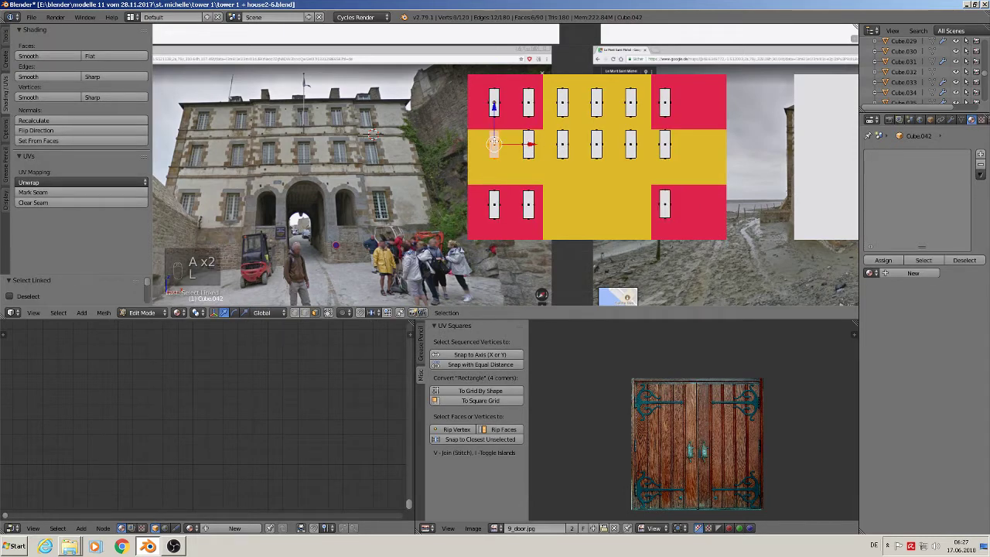
{"action": "key", "text": "l"}
{"action": "key", "text": "l"}
{"action": "key", "text": "l"}
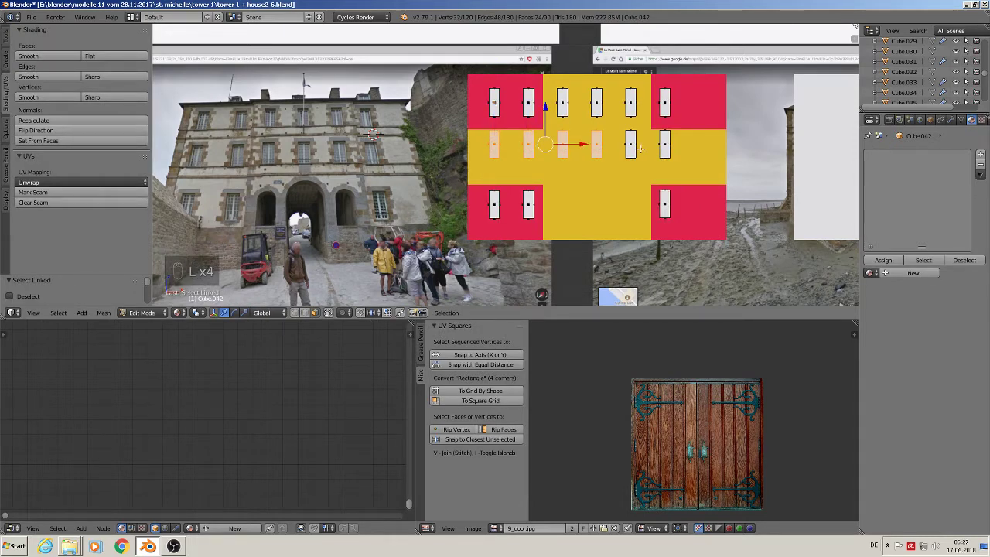
{"action": "key", "text": "l"}
{"action": "key", "text": "l"}
{"action": "key", "text": "g"}
{"action": "key", "text": "y"}
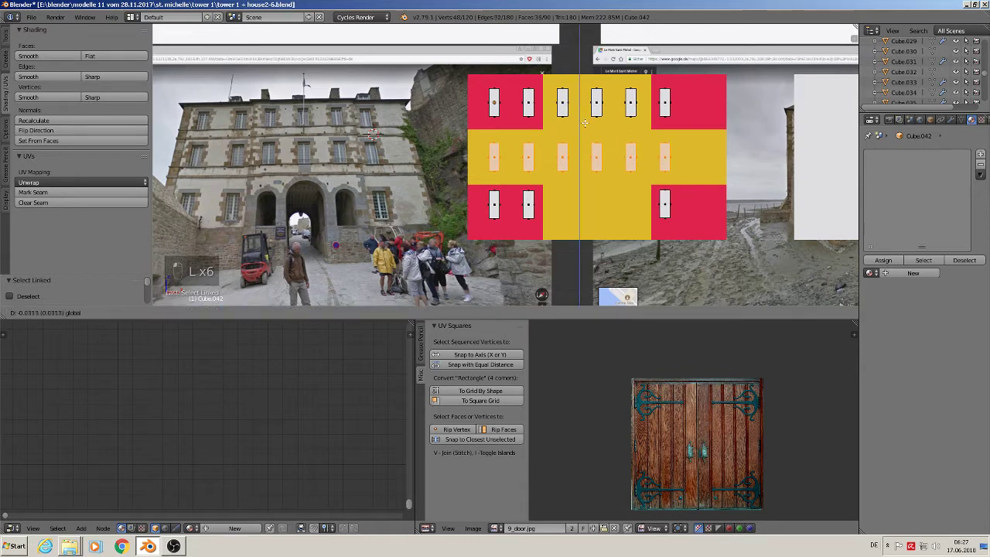
{"action": "left_click", "coordinate": [585, 120]}
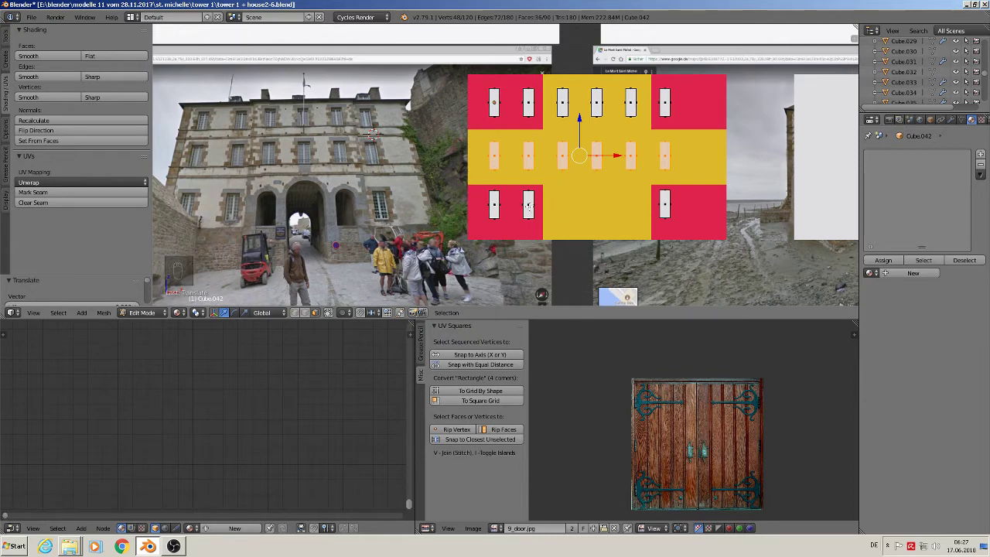
Step: Lower the bottom row's two left windows and its single right window slightly along Z within the red corner areas
{"action": "key", "text": "a"}
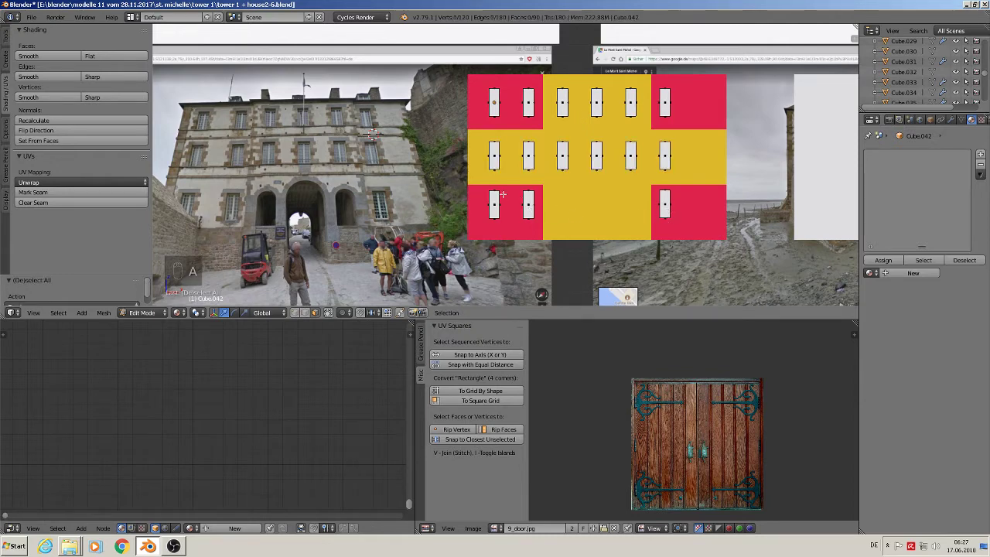
{"action": "key", "text": "l"}
{"action": "key", "text": "l"}
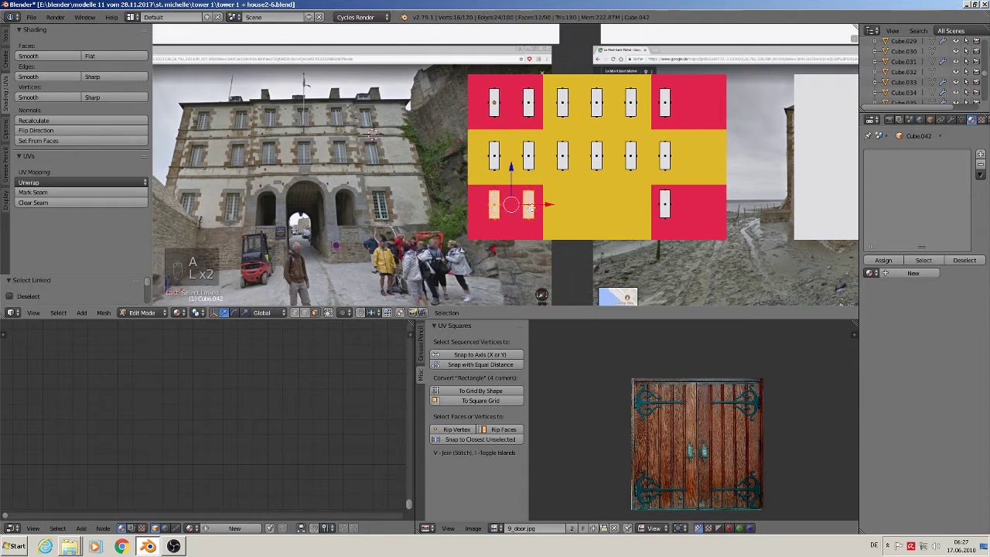
{"action": "left_click_drag", "start_coordinate": [511, 165], "coordinate": [512, 171]}
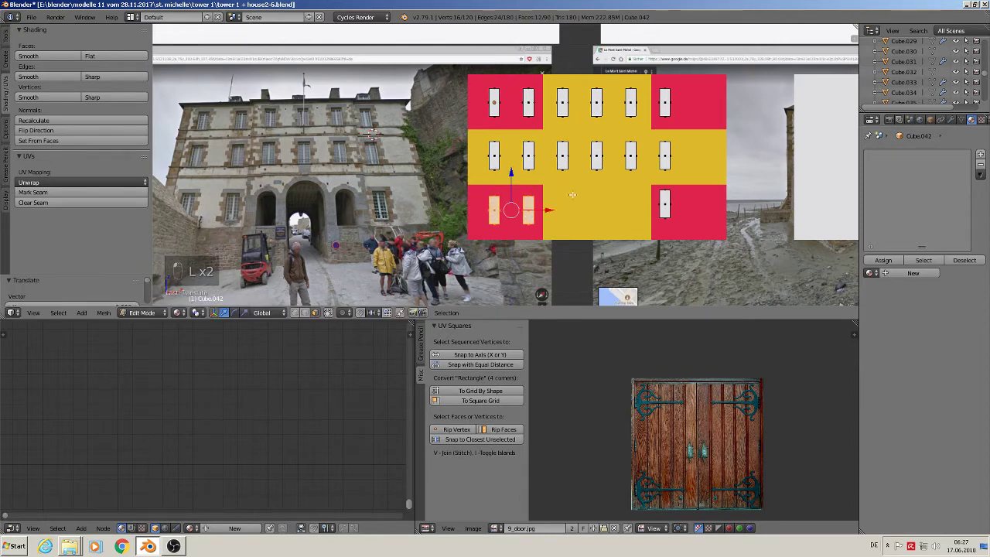
{"action": "key", "text": "a"}
{"action": "key", "text": "l"}
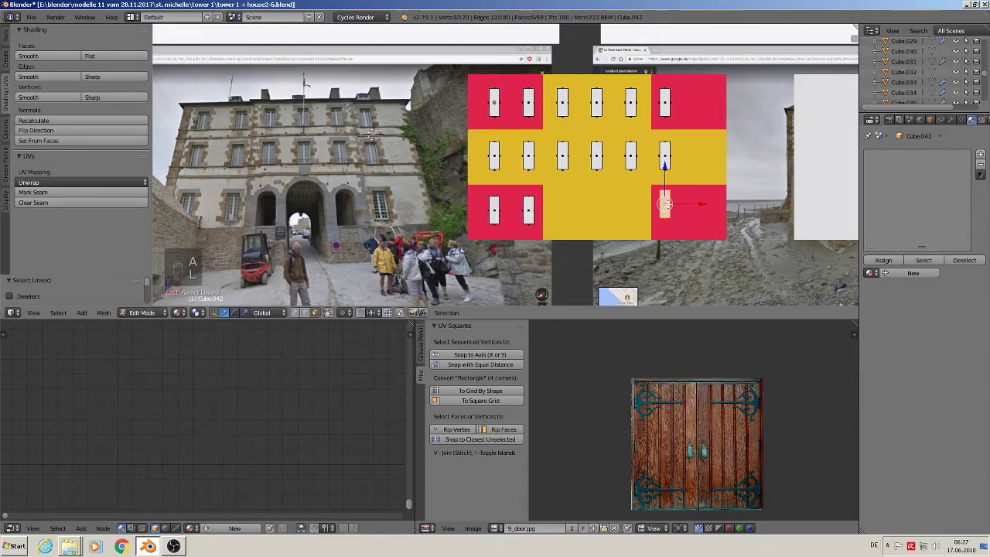
{"action": "left_click_drag", "start_coordinate": [664, 166], "coordinate": [665, 173]}
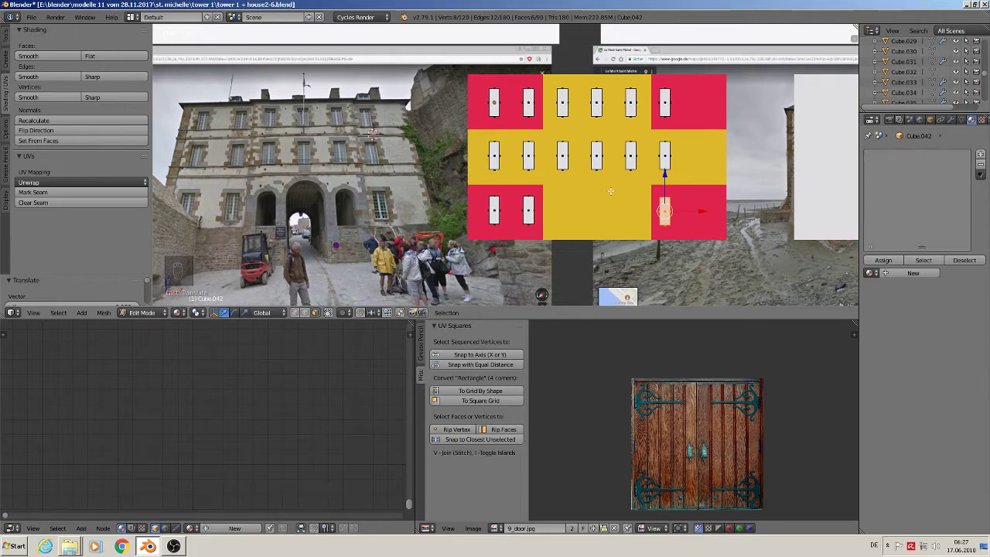
{"action": "key", "text": "Tab"}
Step: Push the window bars along Y into the front face of the gatehouse block so they only partly protrude
{"action": "scroll", "coordinate": [634, 194], "scroll_direction": "up", "scroll_amount": 2}
{"action": "middle_click_drag", "start_coordinate": [641, 206], "coordinate": [536, 93]}
{"action": "key", "text": "g"}
{"action": "key", "text": "y"}
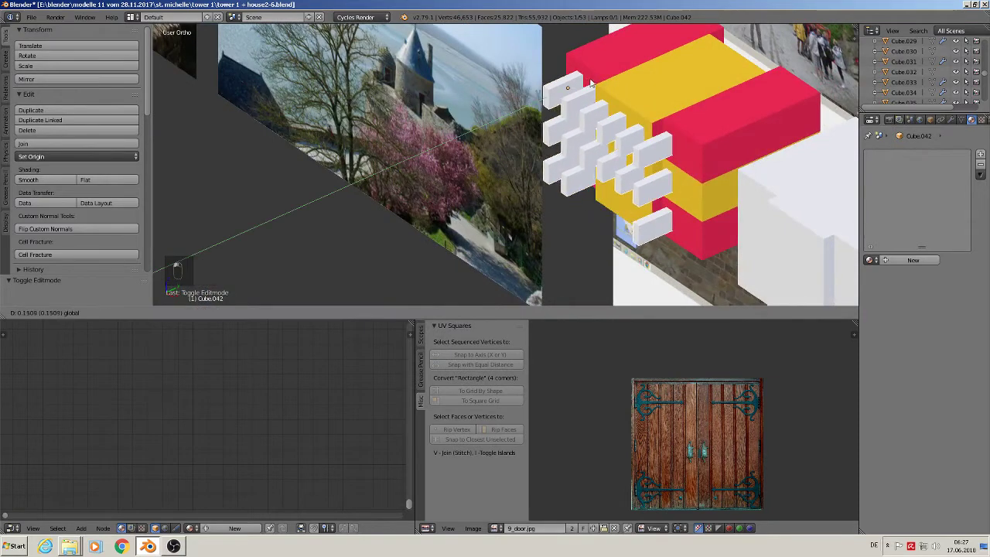
{"action": "left_click", "coordinate": [592, 93]}
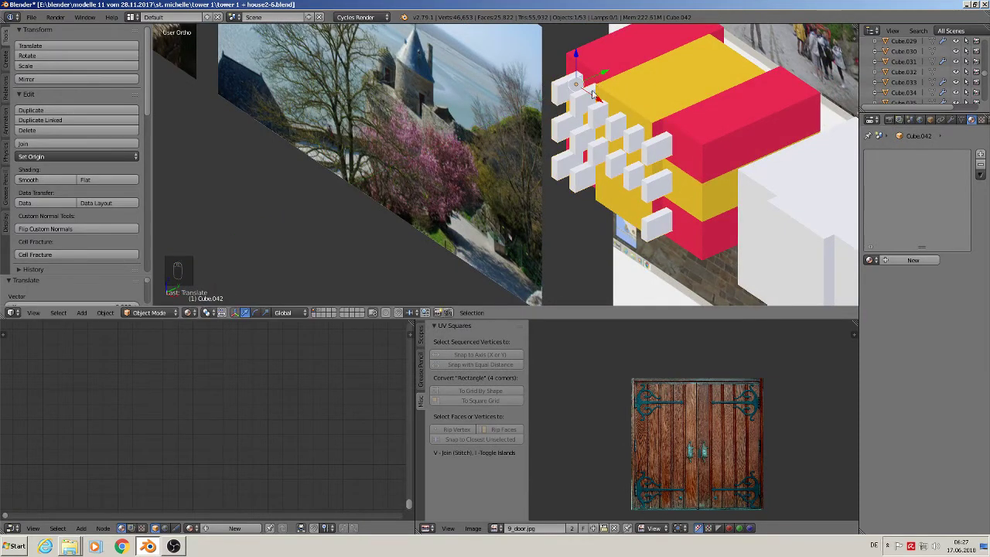
{"action": "middle_click_drag", "start_coordinate": [592, 92], "coordinate": [613, 176]}
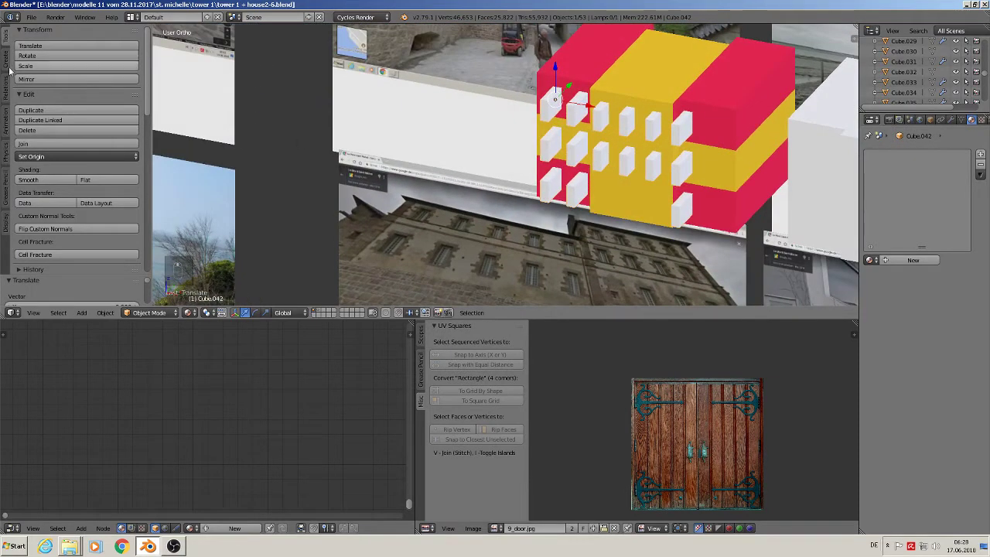
Step: Apply rotation and scale to the window bars object and set its origin to its geometry
{"action": "left_click", "coordinate": [105, 312]}
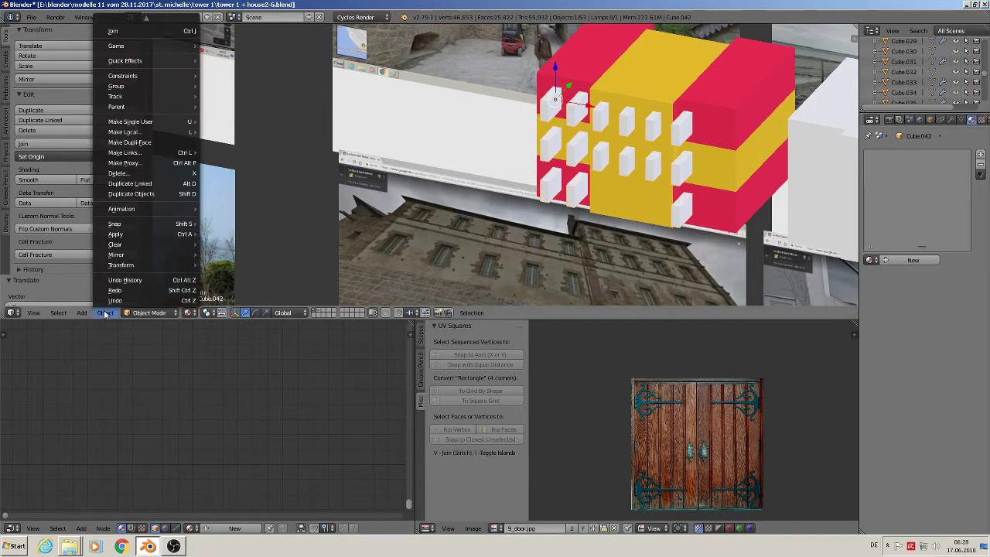
{"action": "mouse_move", "coordinate": [134, 238]}
{"action": "left_click", "coordinate": [238, 264]}
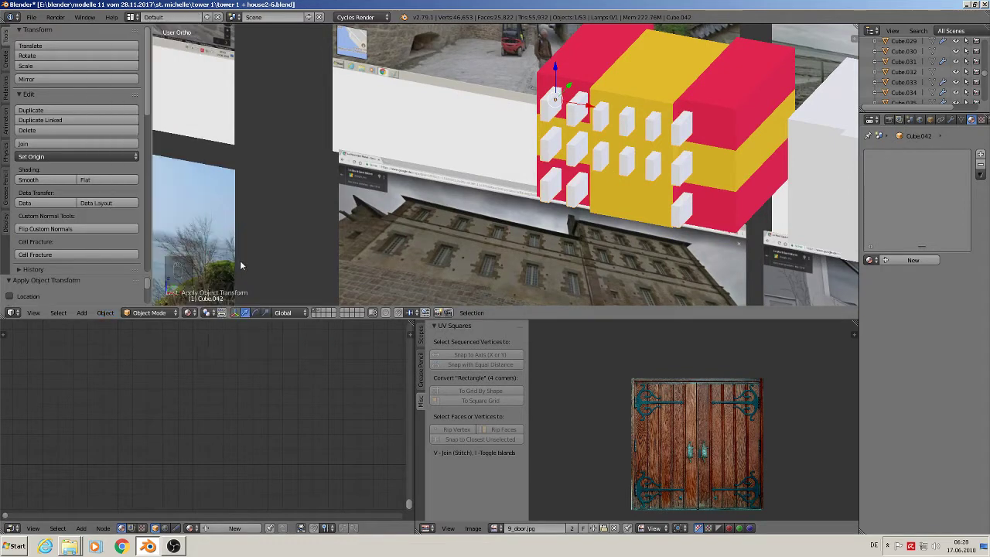
{"action": "left_click", "coordinate": [69, 156]}
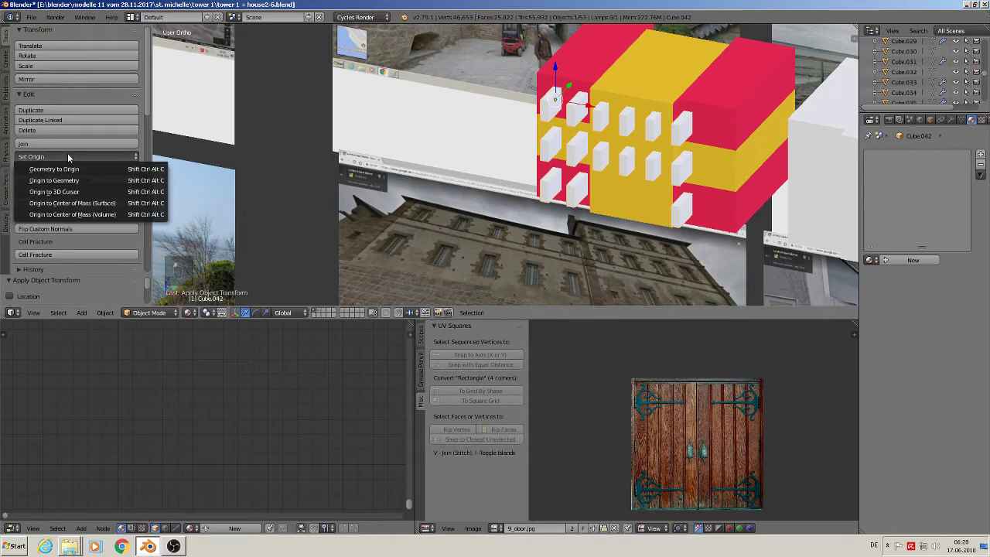
{"action": "left_click", "coordinate": [81, 180]}
Step: Apply rotation and scale to the red and yellow gatehouse block and set its origin to its geometry
{"action": "right_click", "coordinate": [718, 75]}
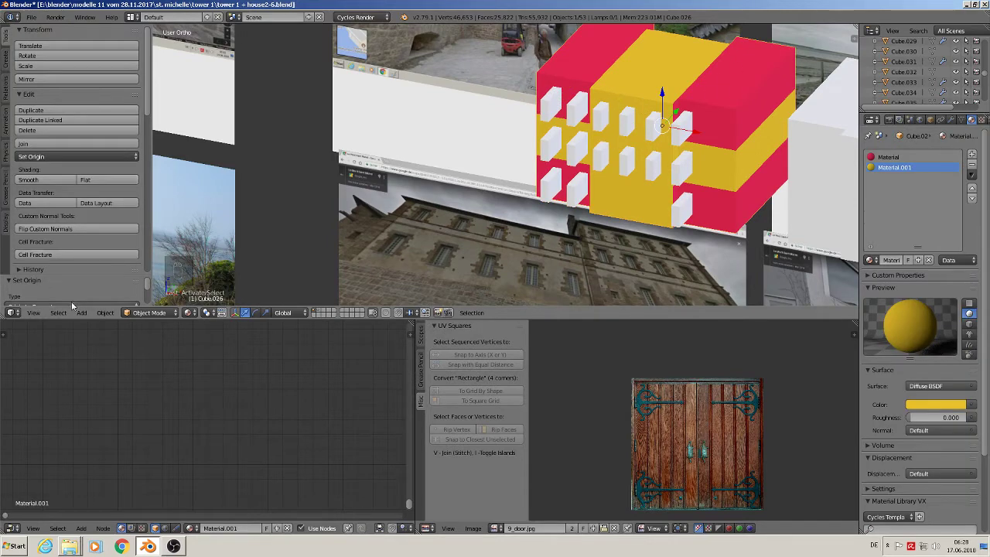
{"action": "left_click", "coordinate": [105, 312]}
{"action": "mouse_move", "coordinate": [116, 234]}
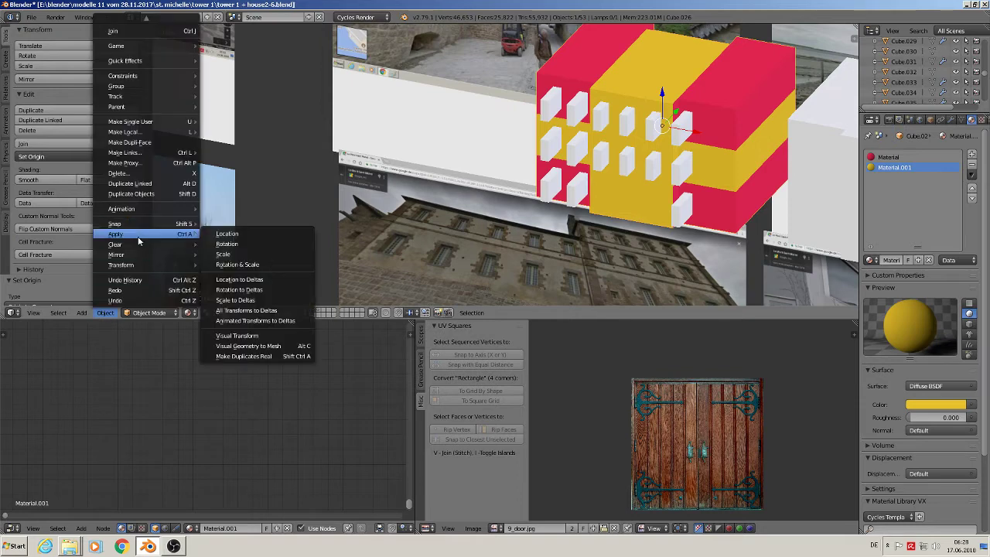
{"action": "left_click", "coordinate": [255, 266]}
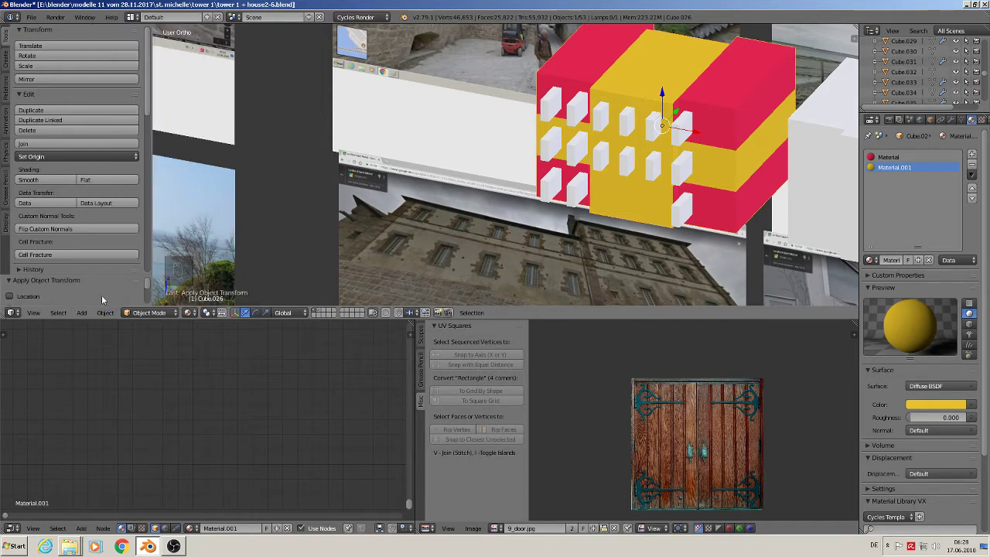
{"action": "left_click", "coordinate": [56, 156]}
{"action": "left_click", "coordinate": [46, 181]}
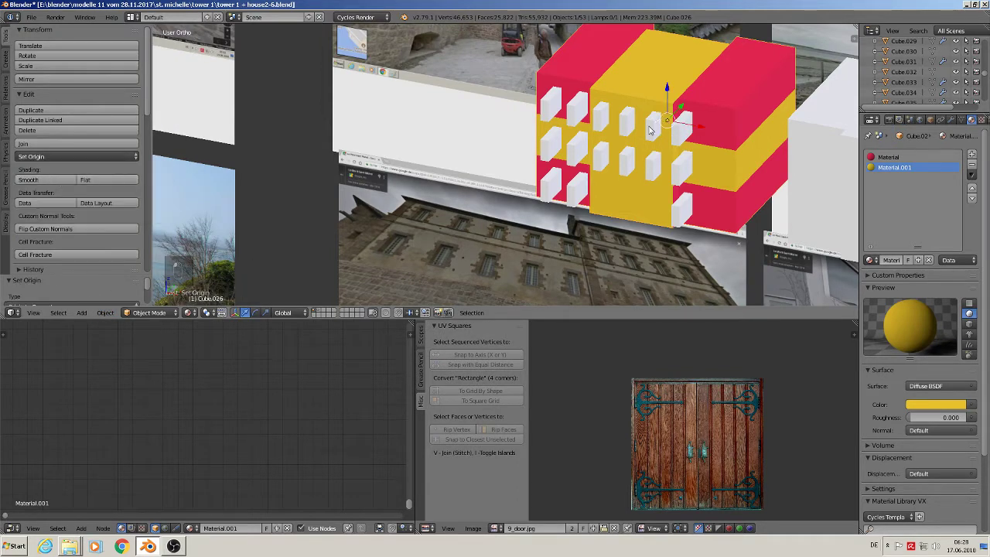
Step: Add a Boolean modifier to the coloured gatehouse block and set its operation to Difference
{"action": "right_click", "coordinate": [603, 115]}
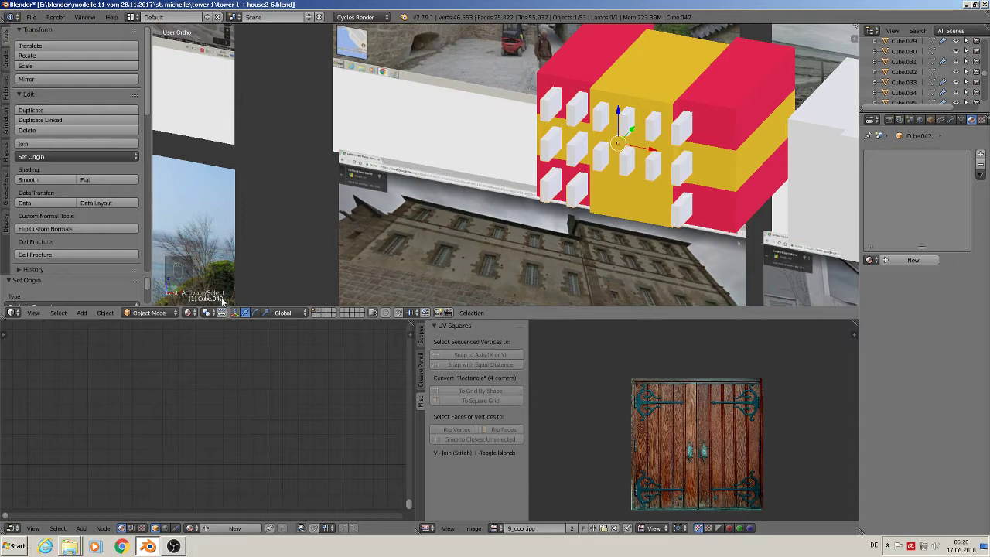
{"action": "right_click", "coordinate": [674, 88]}
{"action": "left_click", "coordinate": [950, 121]}
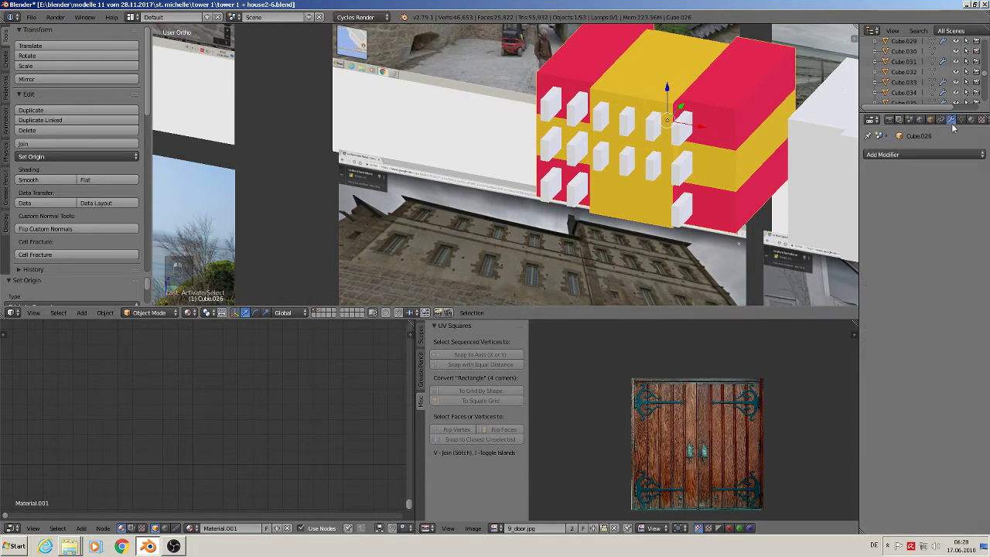
{"action": "left_click", "coordinate": [906, 155]}
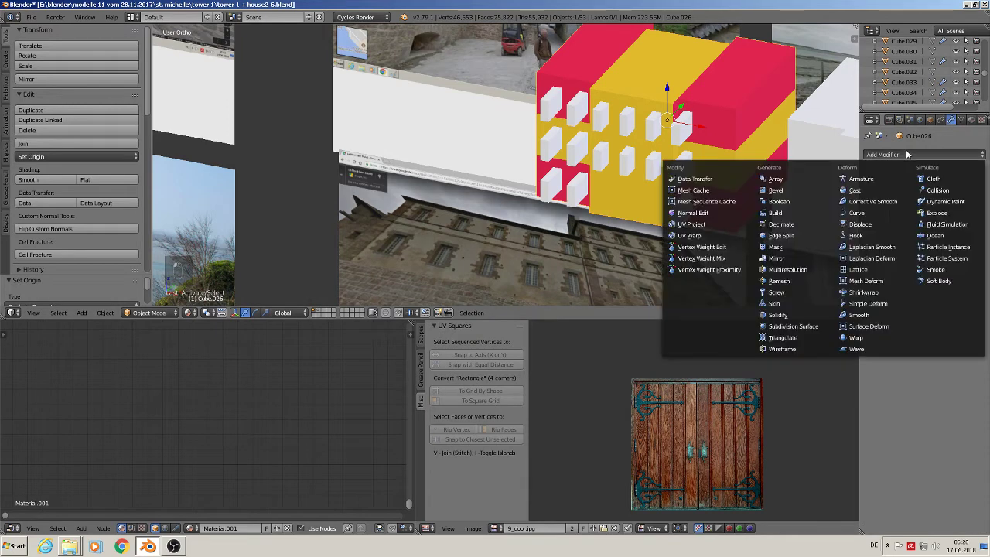
{"action": "left_click", "coordinate": [794, 202]}
{"action": "left_click", "coordinate": [896, 235]}
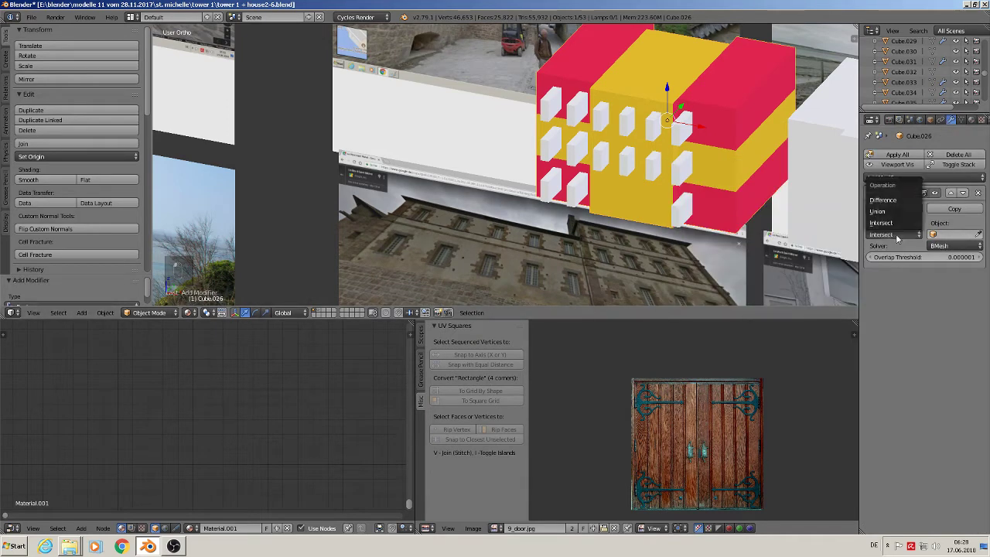
{"action": "left_click", "coordinate": [883, 199]}
Step: Choose the window bars object Cube.042 as the Boolean's cutting object and apply the modifier
{"action": "left_click", "coordinate": [947, 233]}
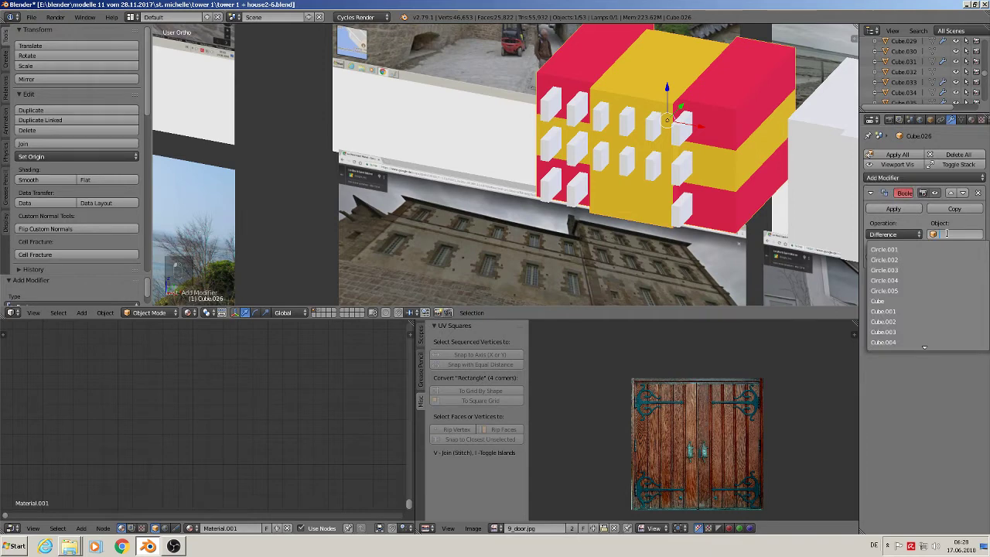
{"action": "scroll", "coordinate": [947, 234], "scroll_direction": "down", "scroll_amount": 5}
{"action": "type", "text": "042"}
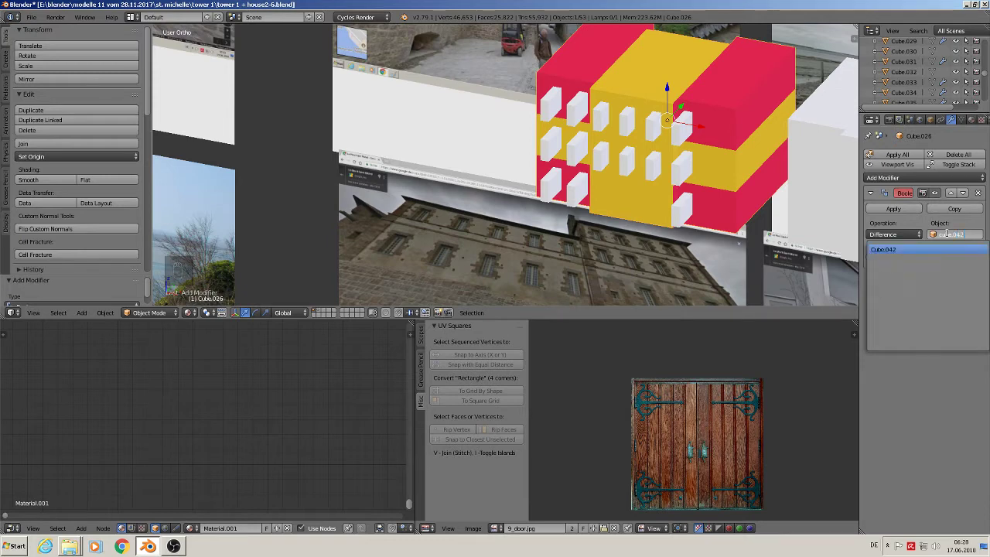
{"action": "left_click", "coordinate": [924, 249]}
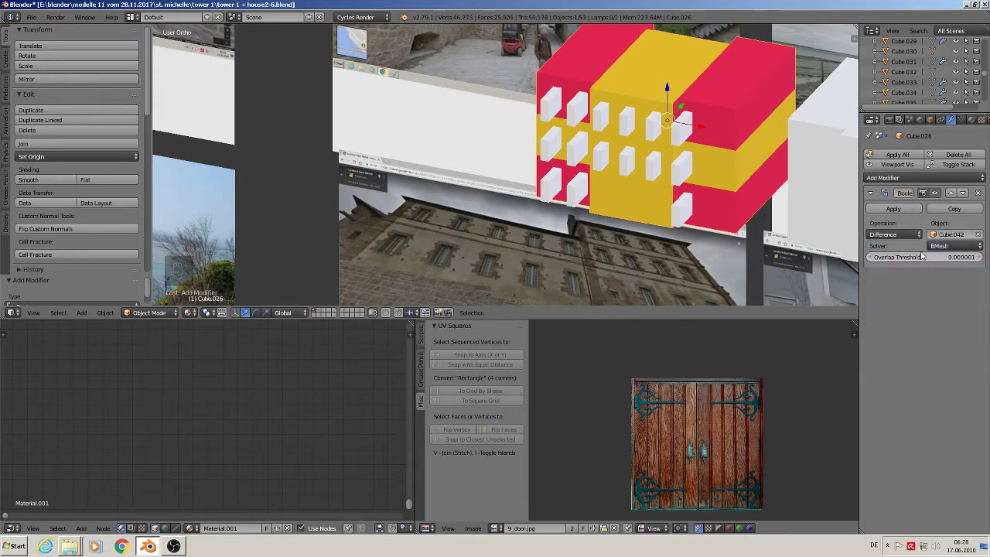
{"action": "left_click", "coordinate": [898, 207]}
Step: Move the window bars along X out of the gatehouse block to expose the cut openings in the facade
{"action": "right_click", "coordinate": [653, 130]}
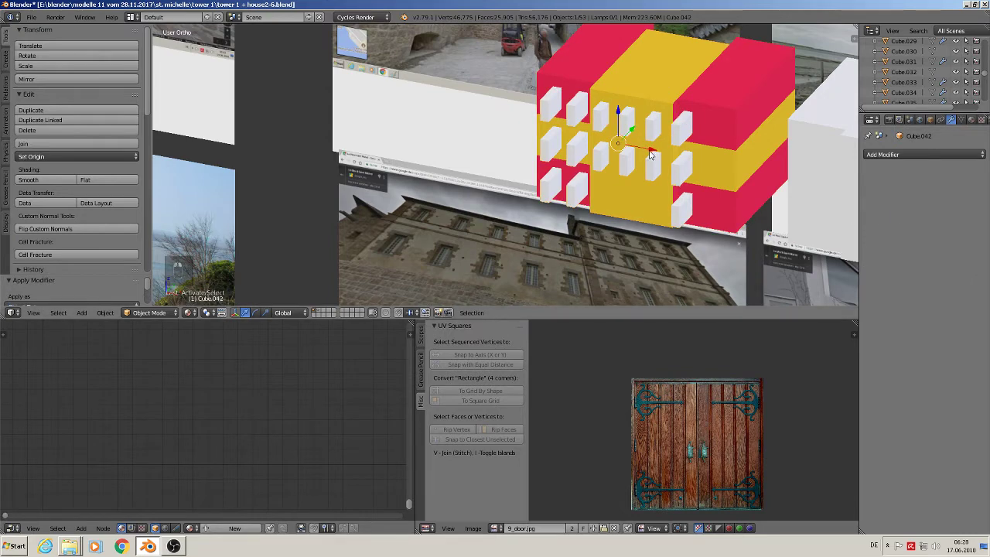
{"action": "left_click_drag", "start_coordinate": [649, 155], "coordinate": [457, 237]}
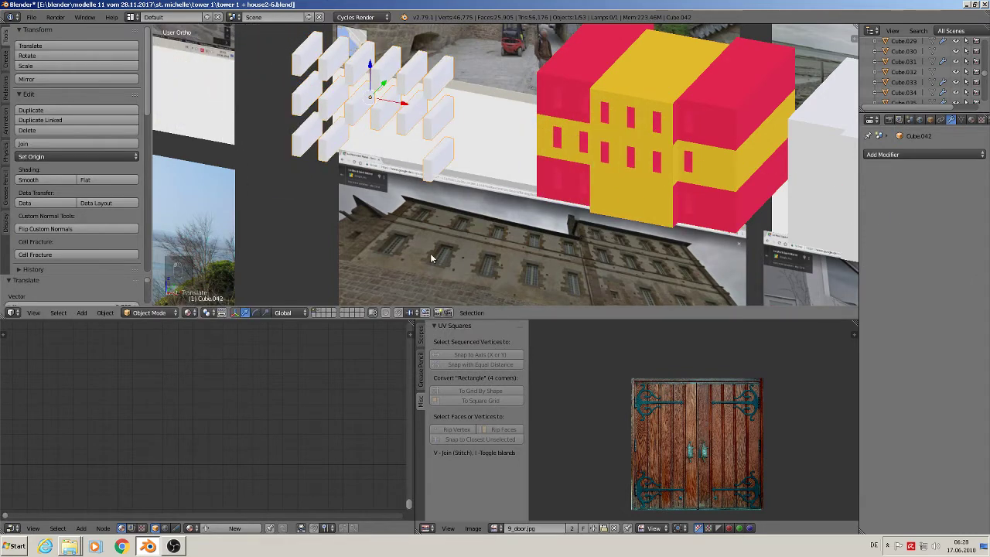
{"action": "scroll", "coordinate": [431, 257], "scroll_direction": "down", "scroll_amount": 3}
{"action": "scroll", "coordinate": [427, 240], "scroll_direction": "up", "scroll_amount": 1}
{"action": "scroll", "coordinate": [413, 223], "scroll_direction": "down", "scroll_amount": 1}
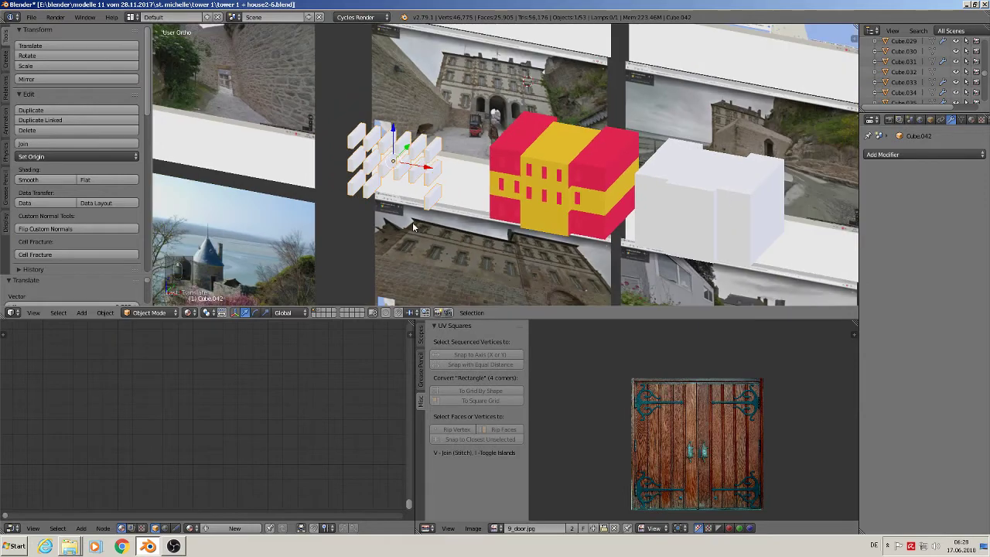
{"action": "scroll", "coordinate": [412, 222], "scroll_direction": "up", "scroll_amount": 1}
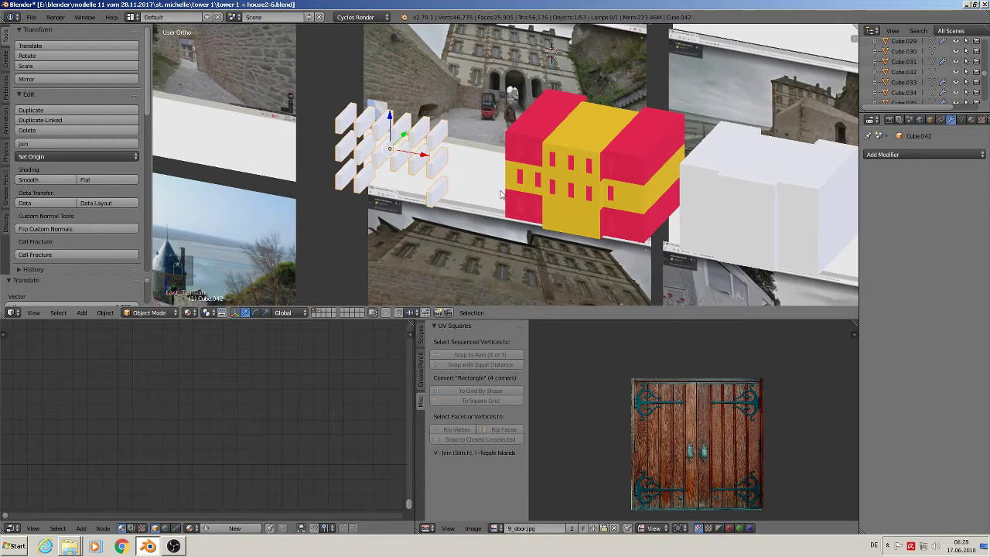
Step: Examine the street-view photo of the building's other side for its window rows and arches
{"action": "middle_click_drag", "start_coordinate": [515, 187], "coordinate": [550, 60]}
{"action": "scroll", "coordinate": [676, 93], "scroll_direction": "up", "scroll_amount": 6}
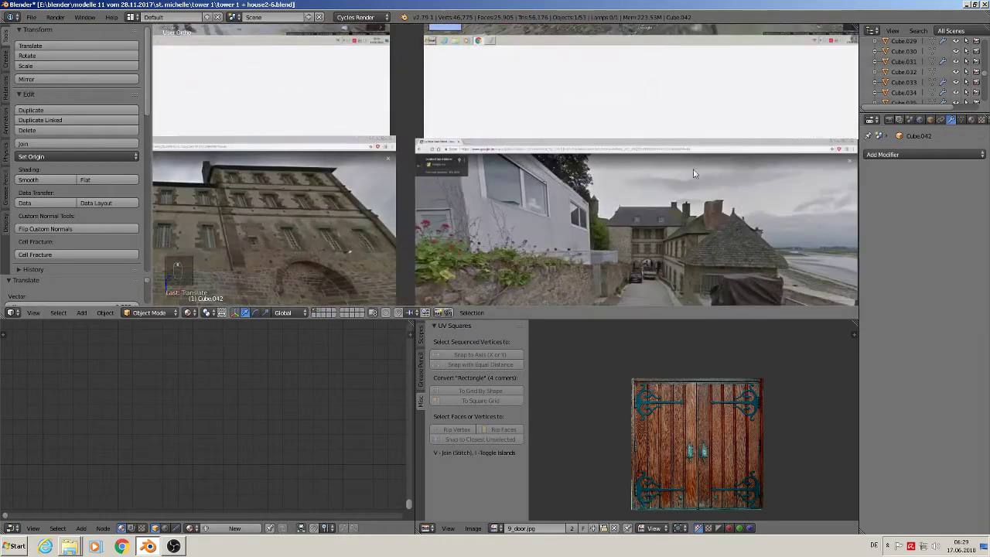
{"action": "middle_click_drag", "start_coordinate": [674, 247], "coordinate": [635, 136], "text": "shift"}
{"action": "scroll", "coordinate": [634, 137], "scroll_direction": "up", "scroll_amount": 2}
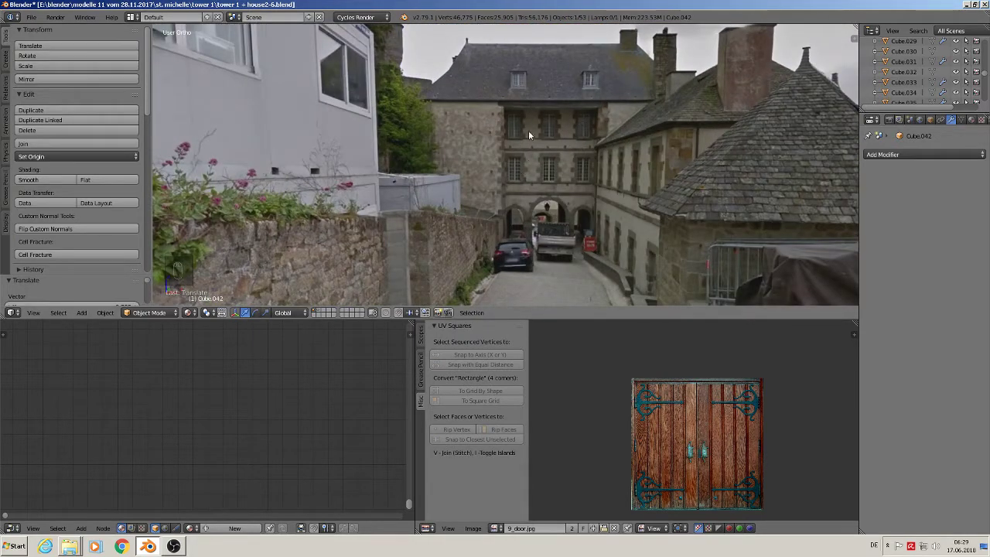
{"action": "scroll", "coordinate": [593, 186], "scroll_direction": "down", "scroll_amount": 8}
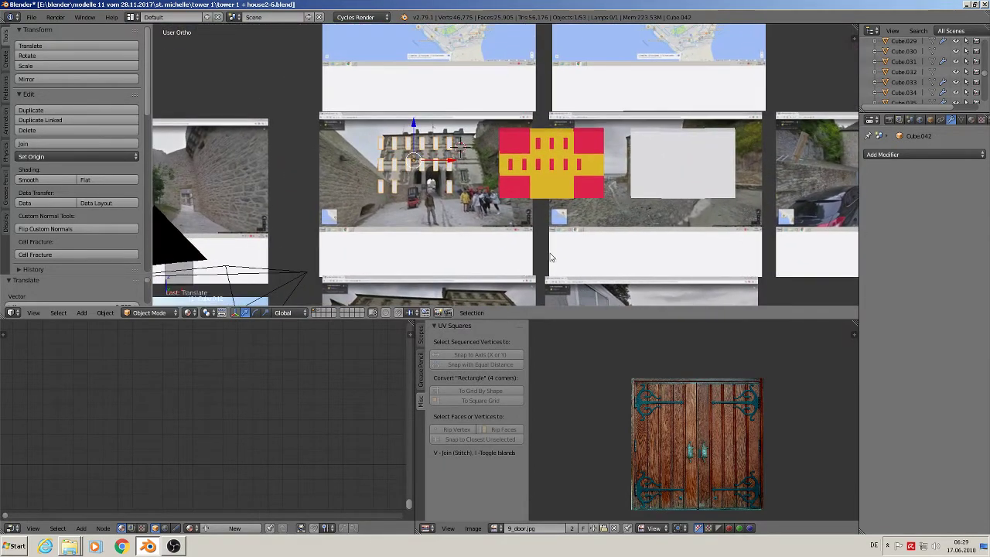
{"action": "scroll", "coordinate": [526, 216], "scroll_direction": "up", "scroll_amount": 2}
{"action": "middle_click_drag", "start_coordinate": [527, 215], "coordinate": [578, 241]}
{"action": "scroll", "coordinate": [526, 188], "scroll_direction": "down", "scroll_amount": 2}
Step: Move the coloured gatehouse block along X and Y, well clear of the reference photos
{"action": "right_click", "coordinate": [459, 106]}
{"action": "left_click_drag", "start_coordinate": [473, 109], "coordinate": [833, 283]}
{"action": "middle_click_drag", "start_coordinate": [756, 225], "coordinate": [389, 72], "text": "shift"}
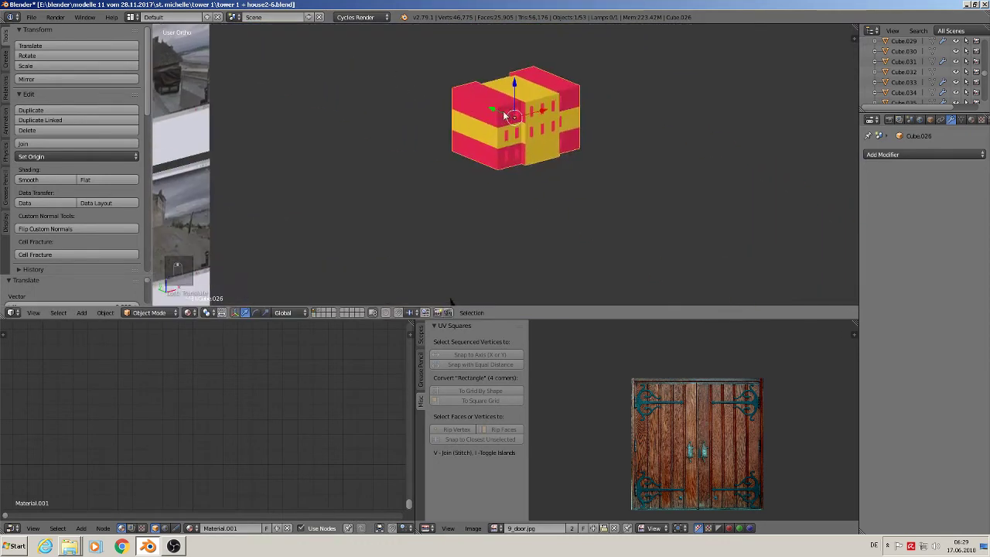
{"action": "left_click_drag", "start_coordinate": [501, 113], "coordinate": [659, 225]}
{"action": "middle_click_drag", "start_coordinate": [312, 85], "coordinate": [559, 160], "text": "shift"}
{"action": "scroll", "coordinate": [558, 161], "scroll_direction": "down", "scroll_amount": 2}
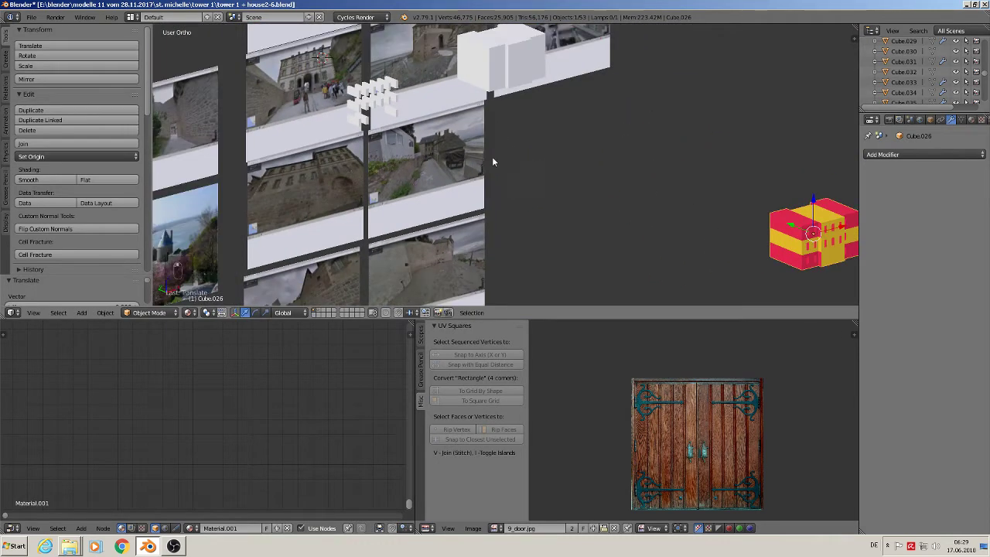
{"action": "middle_click_drag", "start_coordinate": [492, 161], "coordinate": [535, 182], "text": "shift"}
{"action": "scroll", "coordinate": [535, 182], "scroll_direction": "up", "scroll_amount": 1}
Step: Duplicate the window bars object and move the copy along X, beside the original
{"action": "right_click", "coordinate": [409, 117]}
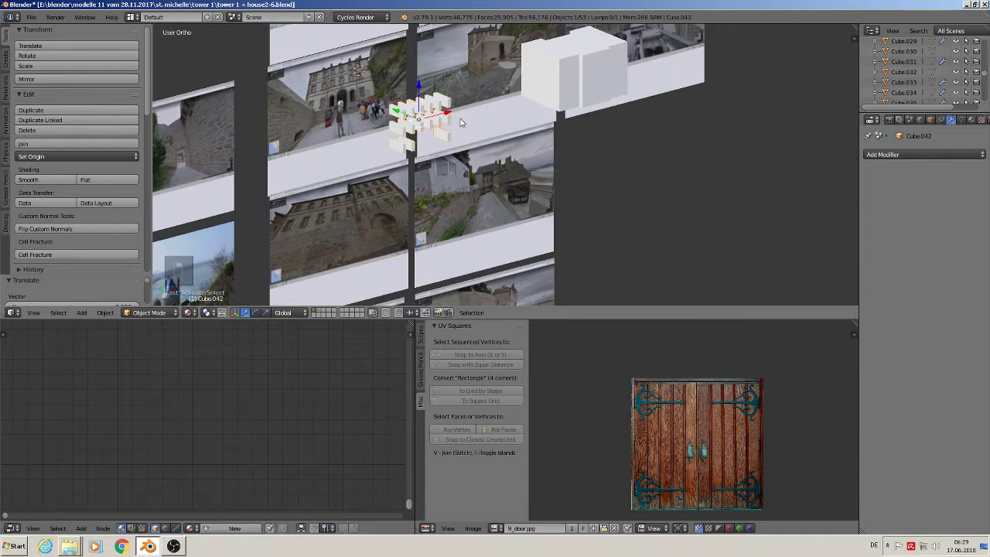
{"action": "key", "text": "shift+d"}
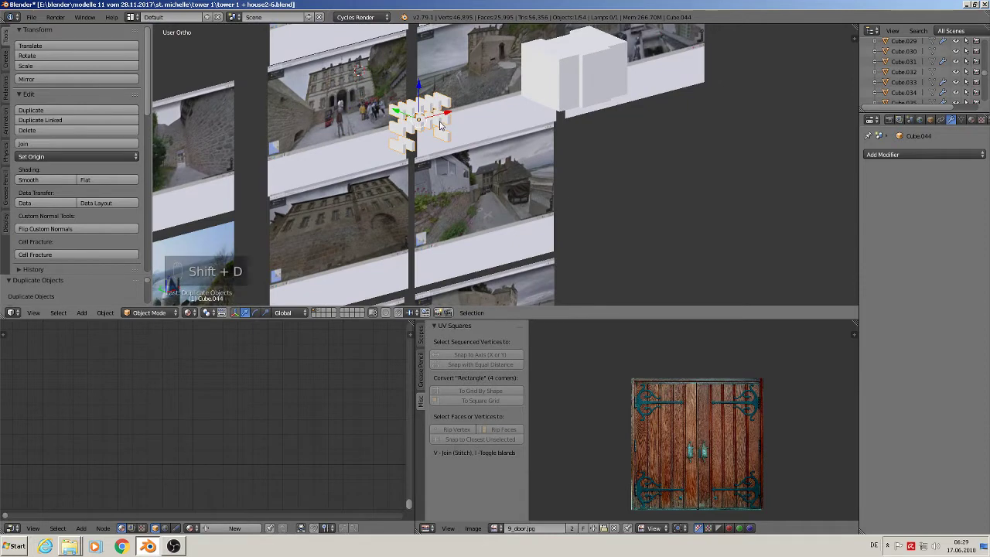
{"action": "left_click_drag", "start_coordinate": [444, 115], "coordinate": [326, 147]}
{"action": "scroll", "coordinate": [396, 116], "scroll_direction": "up", "scroll_amount": 7}
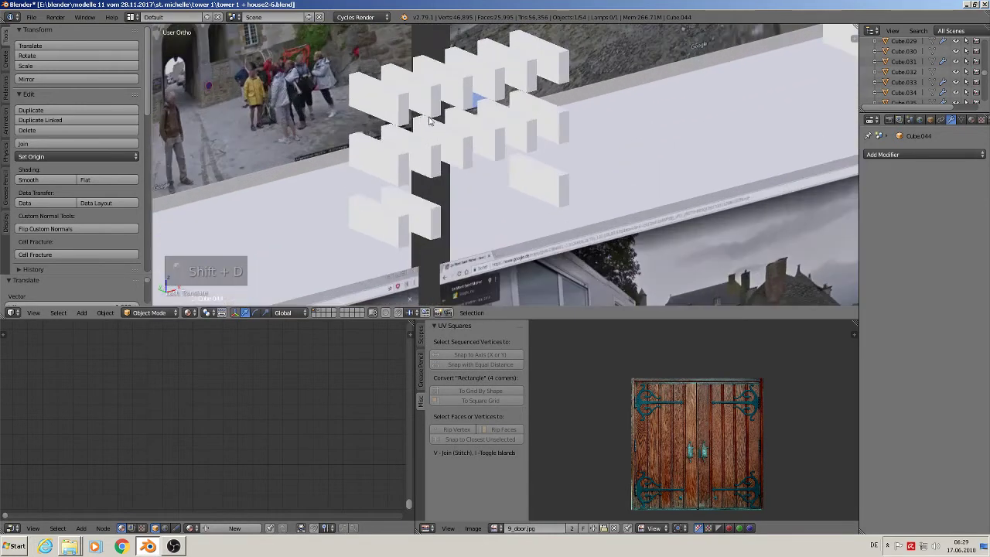
{"action": "scroll", "coordinate": [434, 135], "scroll_direction": "down", "scroll_amount": 3}
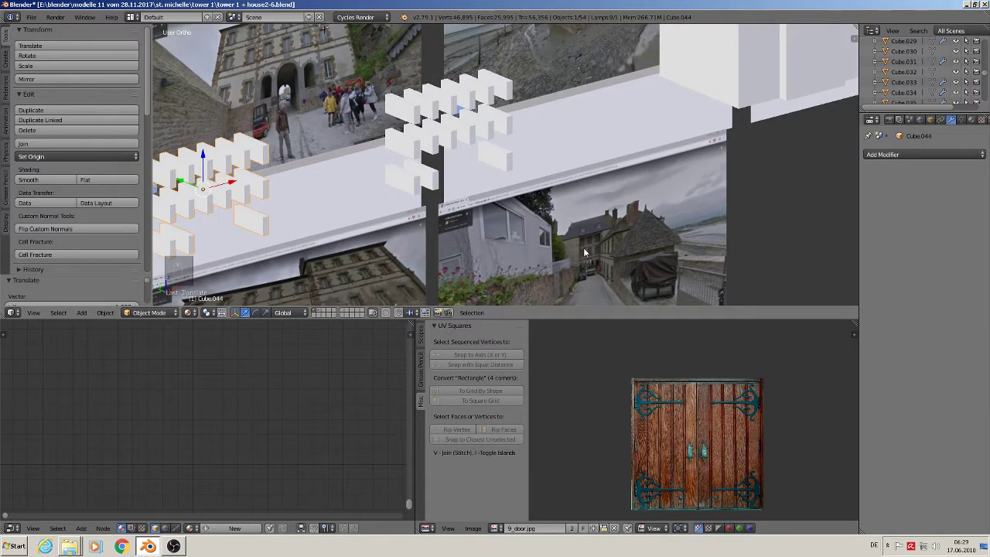
{"action": "middle_click_drag", "start_coordinate": [465, 131], "coordinate": [411, 118]}
{"action": "key", "text": "Tab"}
{"action": "key", "text": "Tab"}
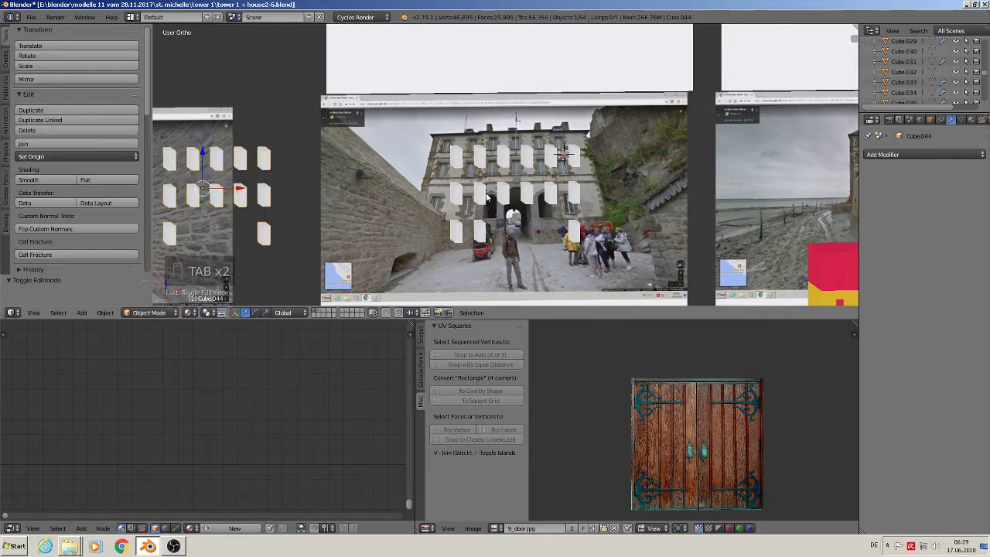
Step: Delete the two left columns and the right column of the original window bars, keeping the six central bars
{"action": "right_click", "coordinate": [490, 197]}
{"action": "key", "text": "Tab"}
{"action": "middle_click_drag", "start_coordinate": [486, 194], "coordinate": [473, 200]}
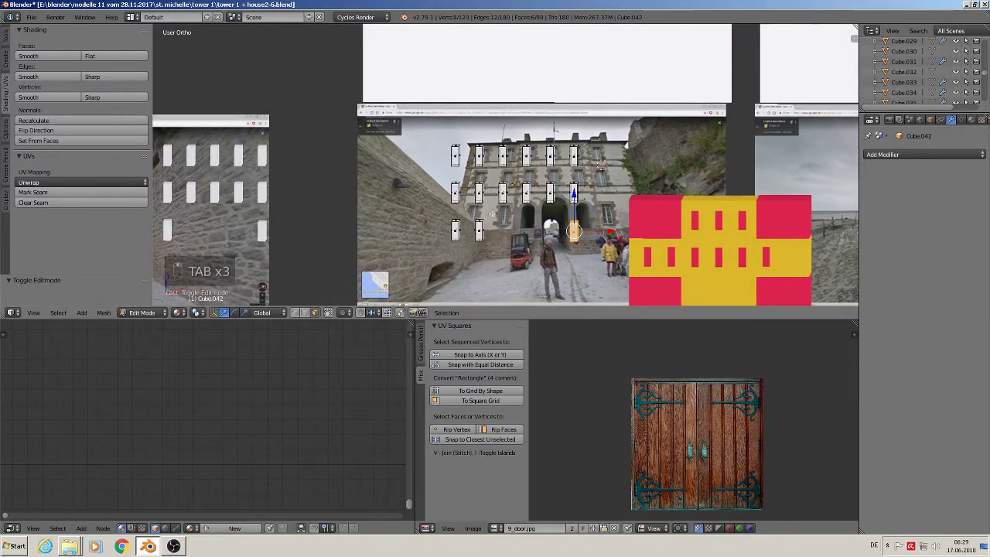
{"action": "key", "text": "a"}
{"action": "key", "text": "a"}
{"action": "key", "text": "a"}
{"action": "key", "text": "a"}
{"action": "key", "text": "b"}
{"action": "left_click_drag", "start_coordinate": [597, 256], "coordinate": [556, 120]}
{"action": "key", "text": "b"}
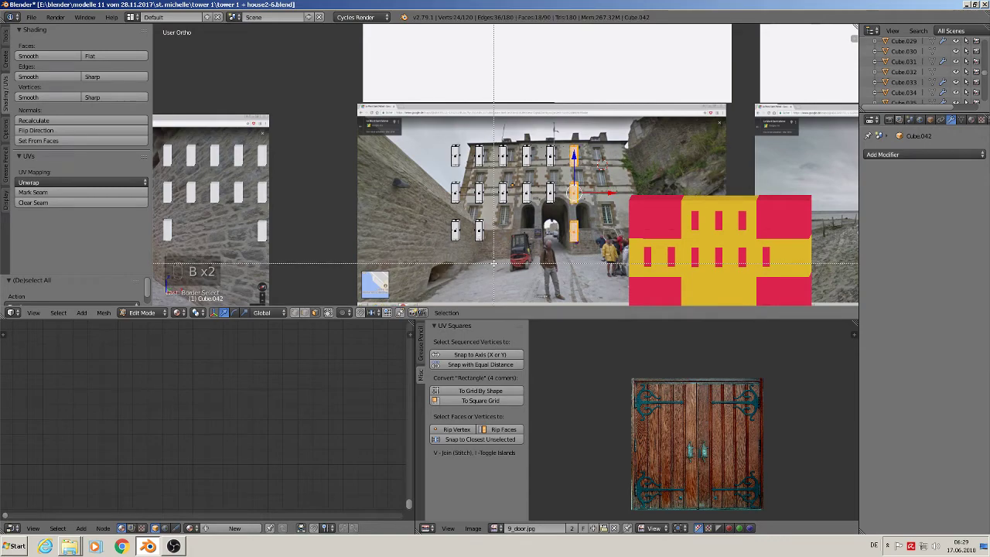
{"action": "left_click_drag", "start_coordinate": [492, 262], "coordinate": [425, 92]}
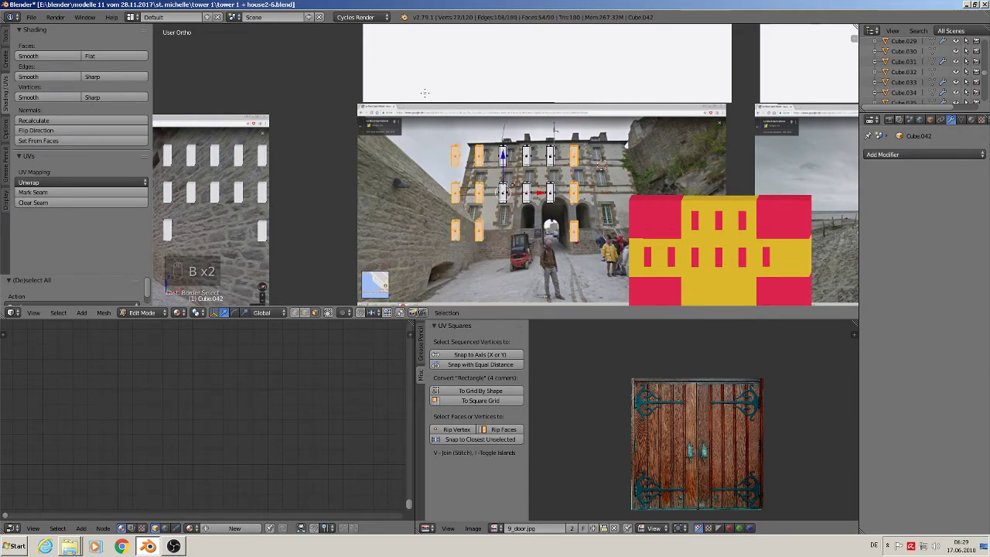
{"action": "key", "text": "u"}
{"action": "left_click", "coordinate": [424, 93]}
{"action": "key", "text": "Tab"}
{"action": "middle_click_drag", "start_coordinate": [428, 109], "coordinate": [649, 262]}
{"action": "scroll", "coordinate": [648, 262], "scroll_direction": "down", "scroll_amount": 3}
{"action": "scroll", "coordinate": [598, 202], "scroll_direction": "up", "scroll_amount": 2}
{"action": "middle_click_drag", "start_coordinate": [597, 197], "coordinate": [425, 201], "text": "shift"}
{"action": "scroll", "coordinate": [504, 167], "scroll_direction": "down", "scroll_amount": 7}
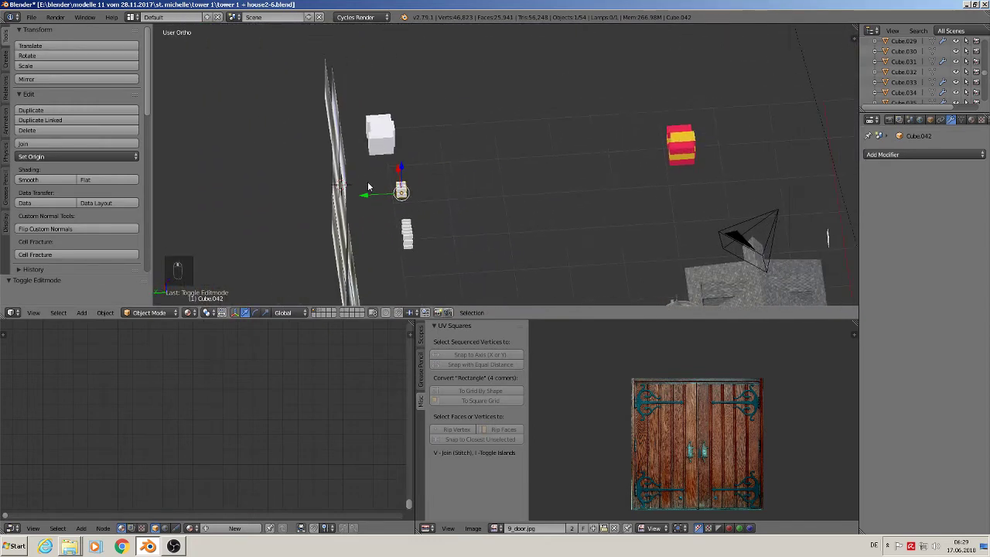
Step: Move the six window bars along Y and X to the gatehouse block, embedding them in its recessed yellow central facade
{"action": "key", "text": "g"}
{"action": "key", "text": "y"}
{"action": "left_click", "coordinate": [653, 185]}
{"action": "middle_click_drag", "start_coordinate": [660, 184], "coordinate": [735, 179]}
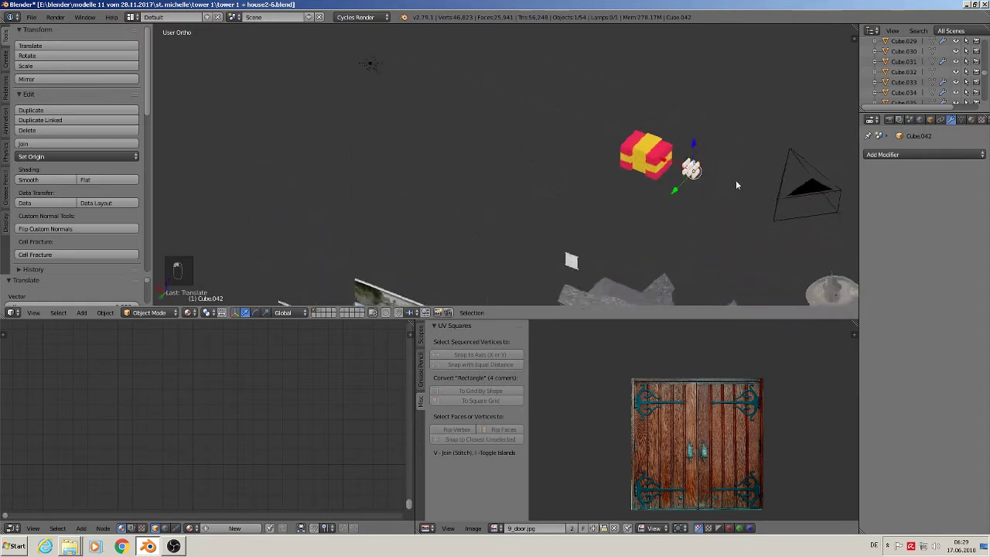
{"action": "scroll", "coordinate": [736, 180], "scroll_direction": "up", "scroll_amount": 6}
{"action": "key", "text": "g"}
{"action": "key", "text": "x"}
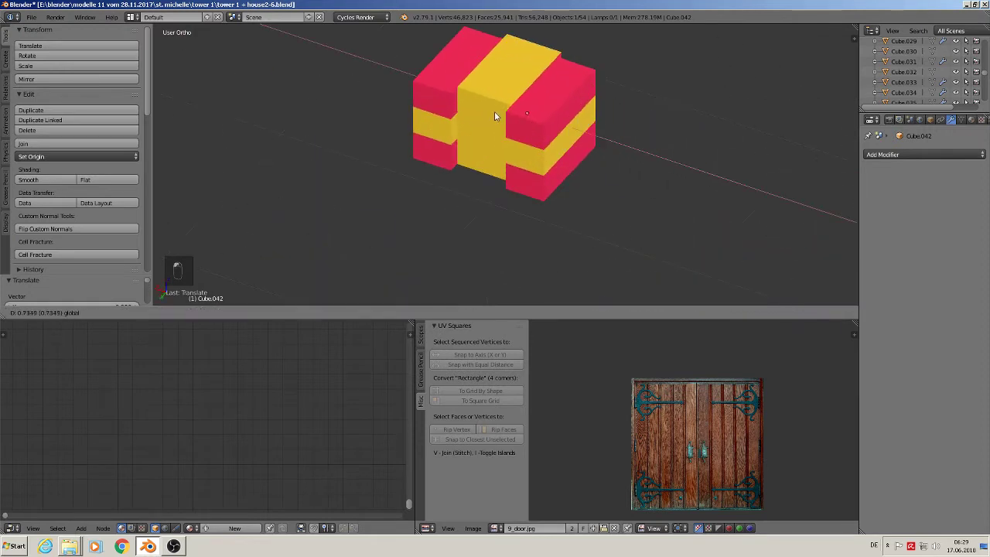
{"action": "key", "text": "y"}
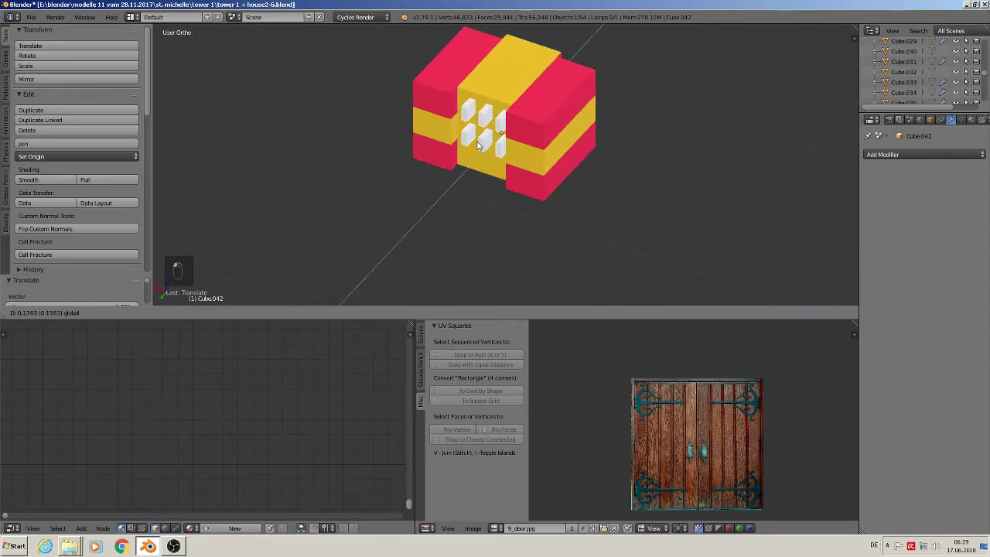
{"action": "left_click_drag", "start_coordinate": [477, 142], "coordinate": [479, 139]}
Step: Shift the six window bars along X to centre them on the yellow middle section
{"action": "middle_click_drag", "start_coordinate": [479, 140], "coordinate": [519, 107]}
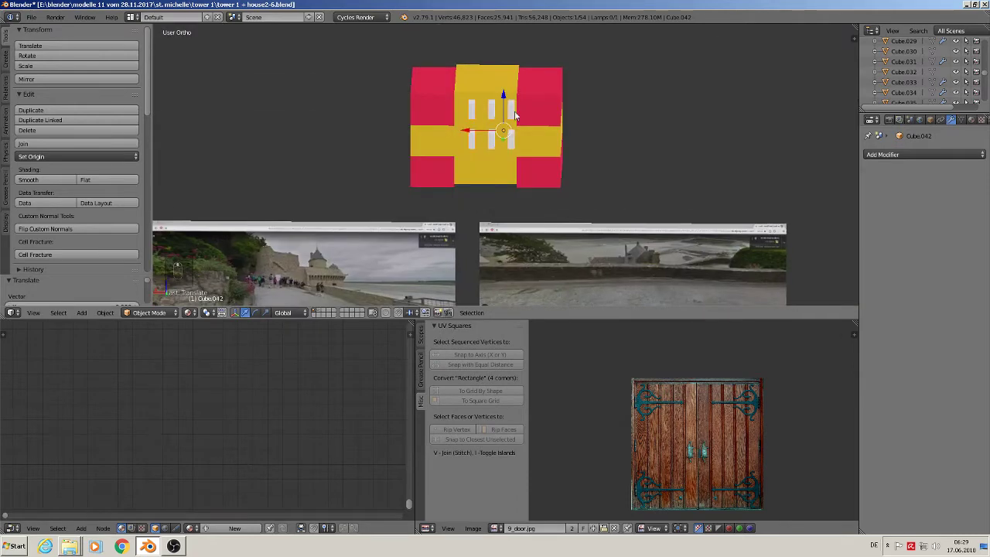
{"action": "key", "text": "g"}
{"action": "key", "text": "x"}
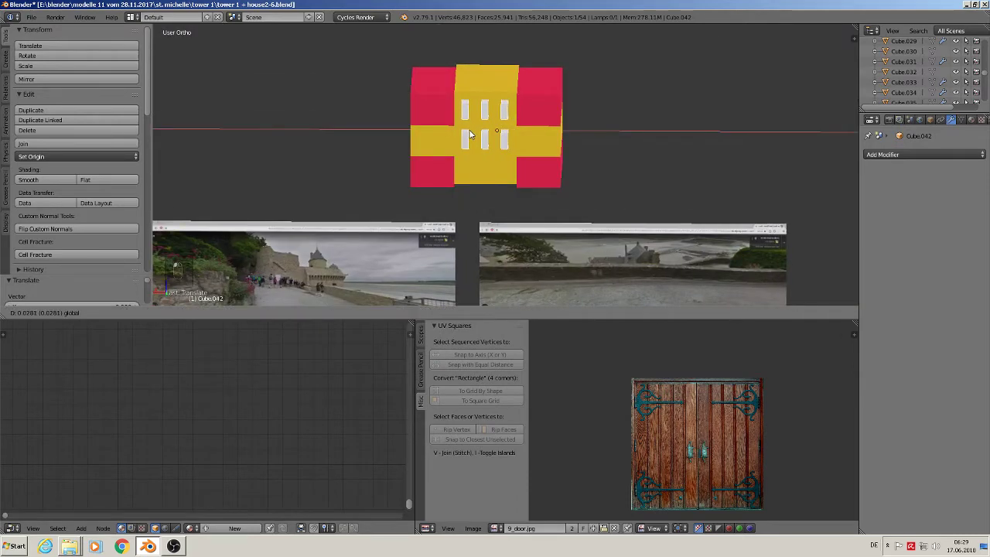
{"action": "left_click", "coordinate": [468, 134]}
Step: Apply the object transform to the six window bars and to the gatehouse block
{"action": "middle_click_drag", "start_coordinate": [468, 134], "coordinate": [290, 264]}
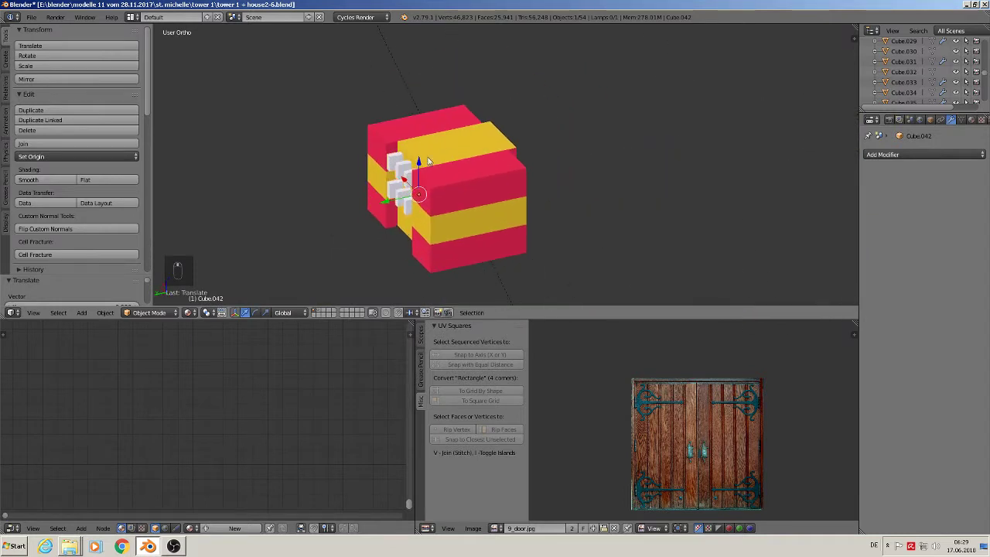
{"action": "left_click", "coordinate": [105, 312]}
{"action": "mouse_move", "coordinate": [124, 232]}
{"action": "left_click", "coordinate": [245, 263]}
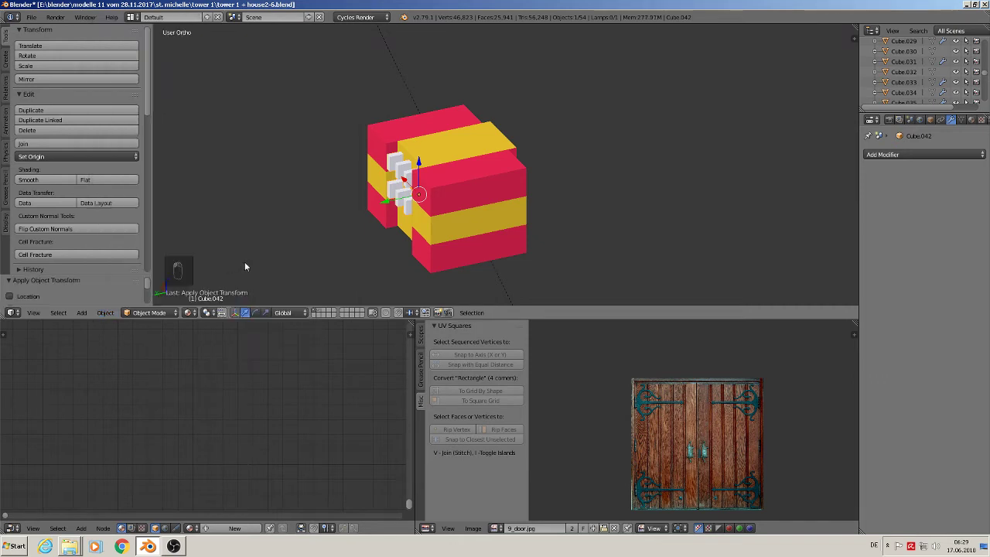
{"action": "right_click", "coordinate": [475, 164]}
{"action": "left_click", "coordinate": [103, 313]}
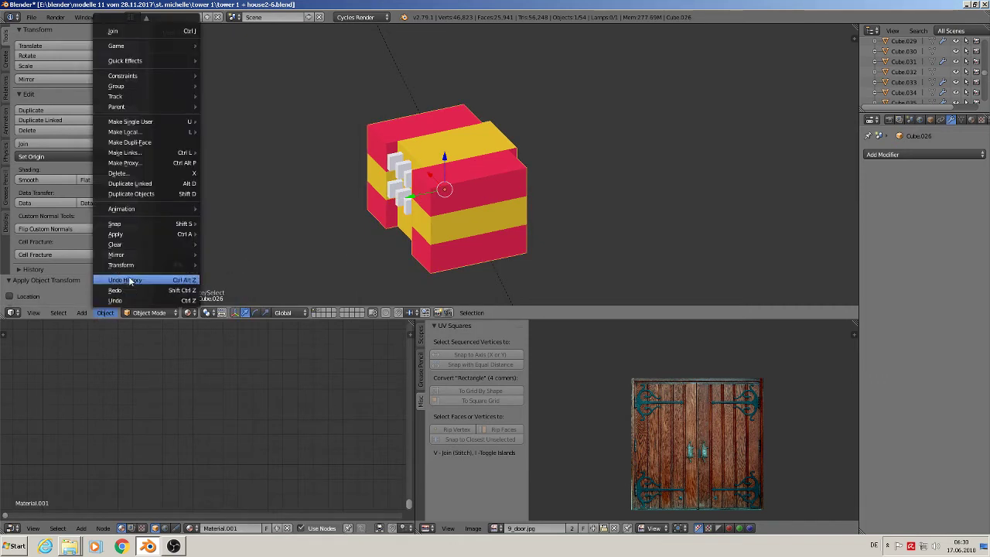
{"action": "mouse_move", "coordinate": [124, 234]}
{"action": "left_click", "coordinate": [236, 266]}
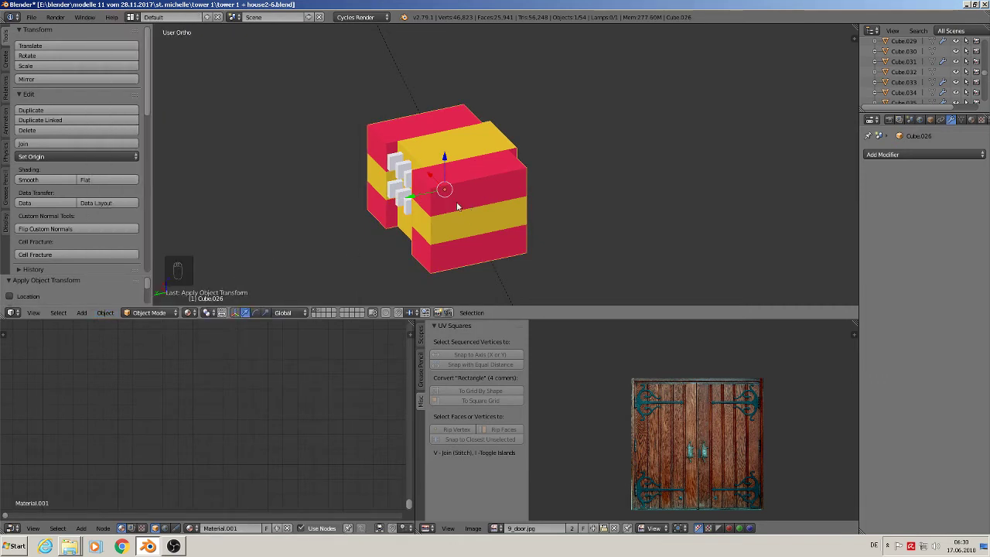
Step: Add a Boolean modifier with the Difference operation to the coloured gatehouse block
{"action": "right_click", "coordinate": [399, 171]}
{"action": "right_click", "coordinate": [457, 158]}
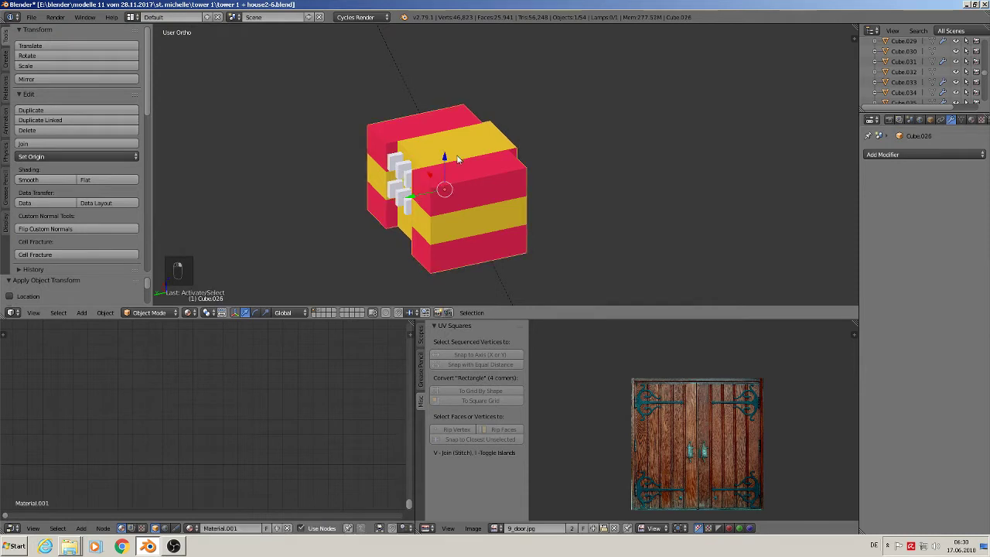
{"action": "right_click", "coordinate": [395, 176]}
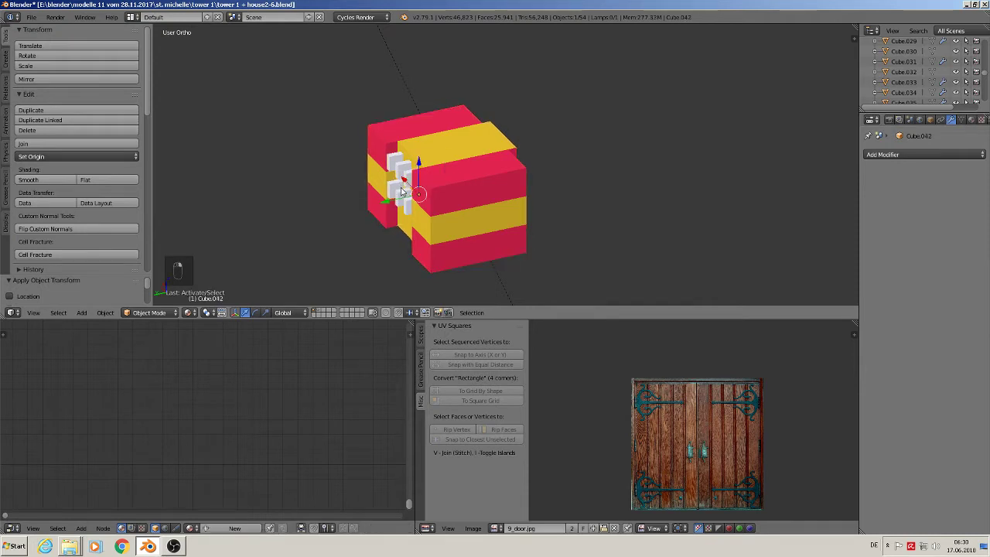
{"action": "right_click", "coordinate": [438, 157]}
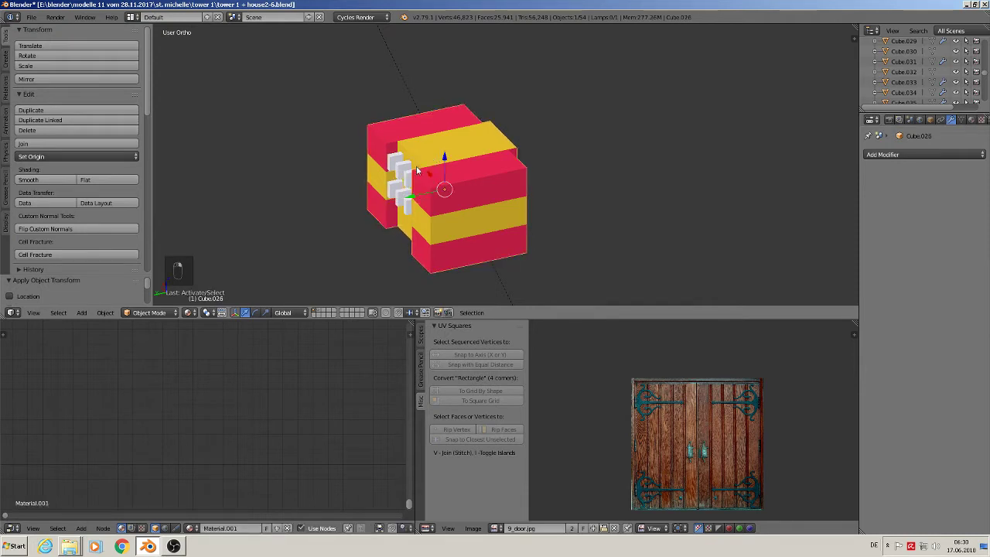
{"action": "left_click", "coordinate": [882, 155]}
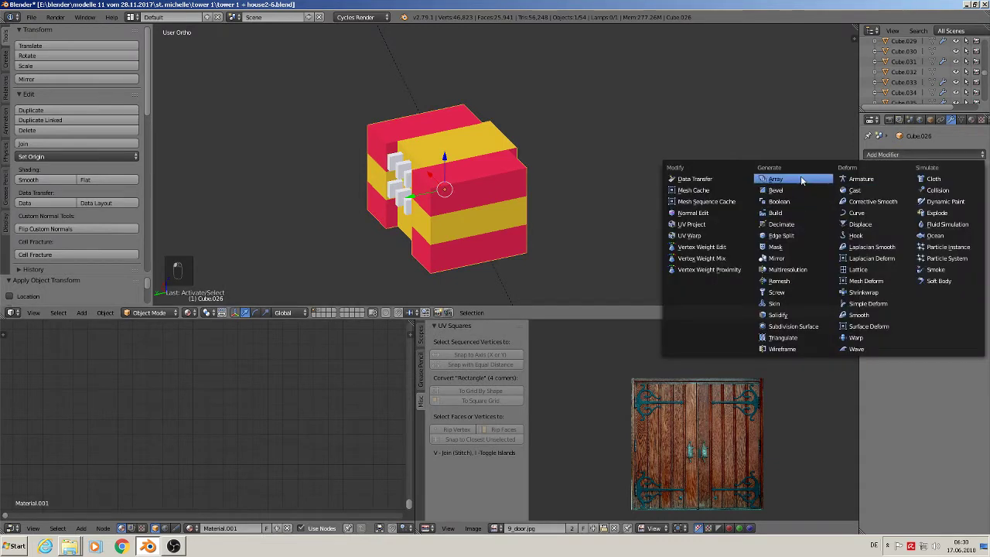
{"action": "left_click", "coordinate": [791, 202]}
{"action": "left_click", "coordinate": [897, 235]}
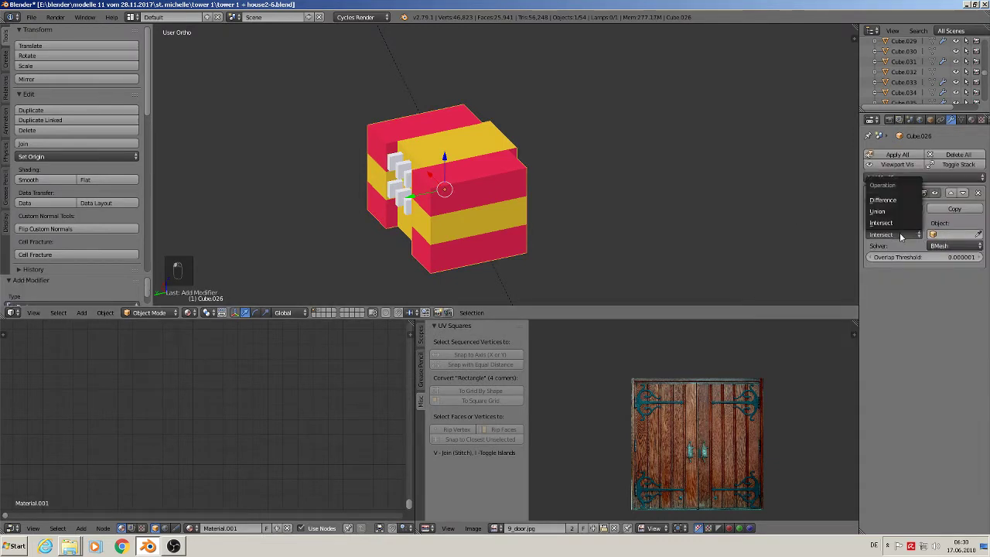
{"action": "left_click", "coordinate": [882, 199]}
Step: Set Cube.042 as the Boolean's cutting object and apply the modifier to the block
{"action": "left_click", "coordinate": [942, 234]}
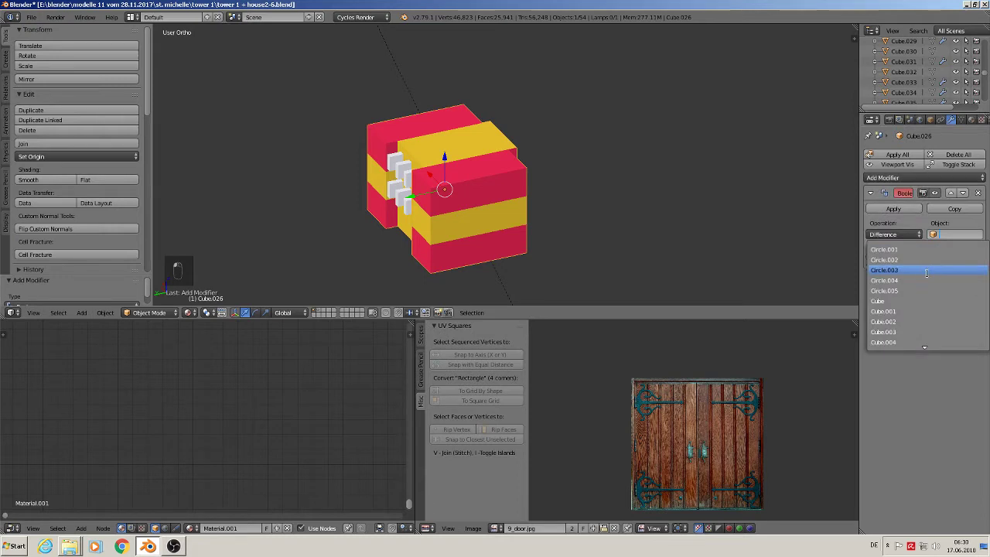
{"action": "type", "text": "cube"}
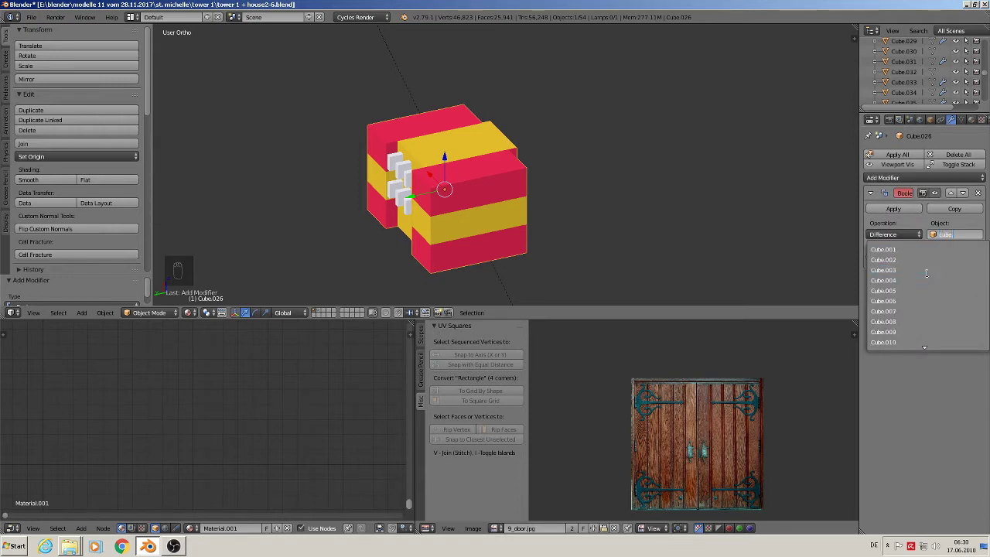
{"action": "type", "text": ".042"}
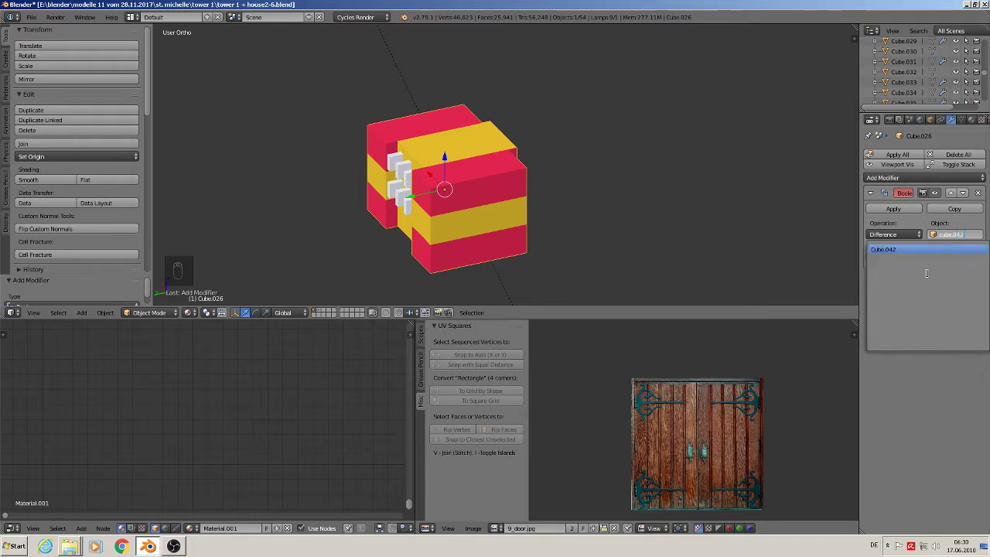
{"action": "key", "text": "Return"}
{"action": "left_click", "coordinate": [893, 209]}
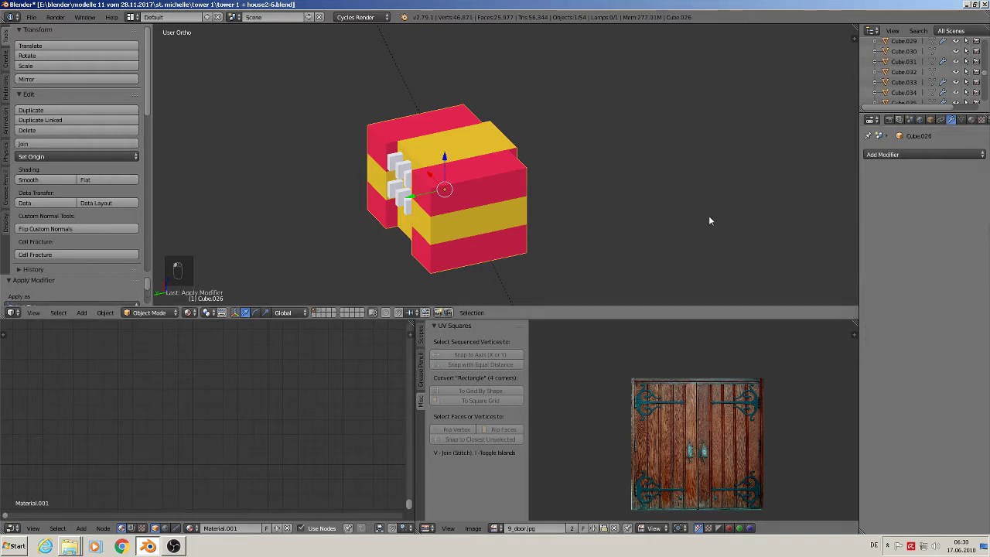
Step: Move the six window bars away from the block, clear of the cut facade
{"action": "right_click", "coordinate": [412, 174]}
{"action": "mouse_move", "coordinate": [432, 211]}
{"action": "middle_mouse_down"}
{"action": "mouse_move", "coordinate": [475, 218]}
{"action": "mouse_move", "coordinate": [436, 191]}
{"action": "middle_mouse_up"}
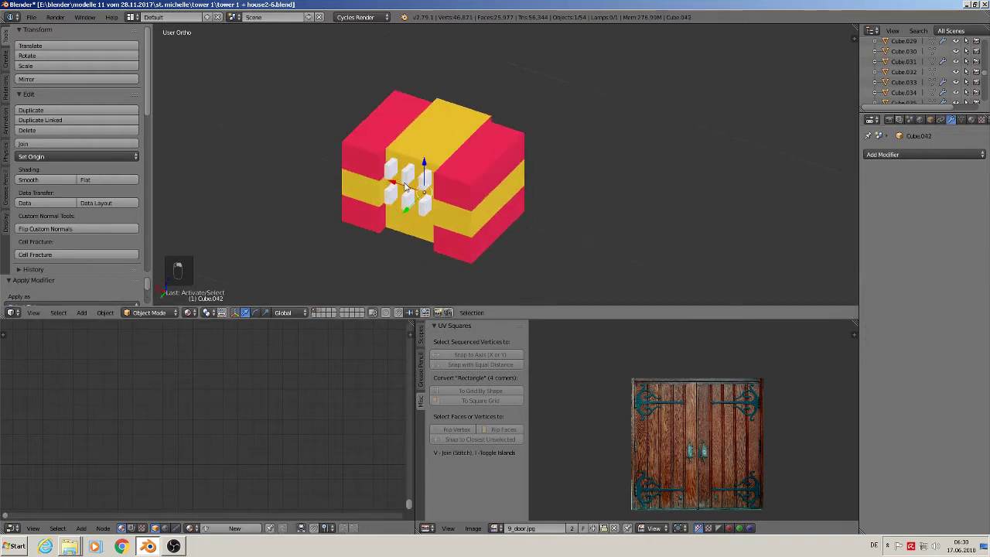
{"action": "key", "text": "g"}
{"action": "left_click", "coordinate": [229, 146]}
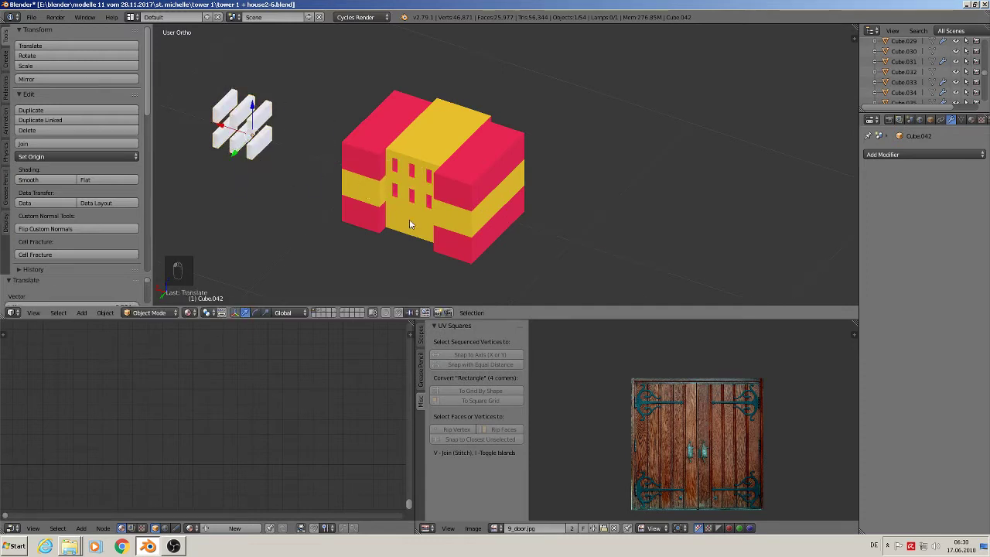
Step: Save the Blender file under its existing name
{"action": "scroll", "coordinate": [409, 219], "scroll_direction": "down", "scroll_amount": 3}
{"action": "middle_click_drag", "start_coordinate": [410, 219], "coordinate": [371, 213]}
{"action": "scroll", "coordinate": [371, 213], "scroll_direction": "down", "scroll_amount": 3}
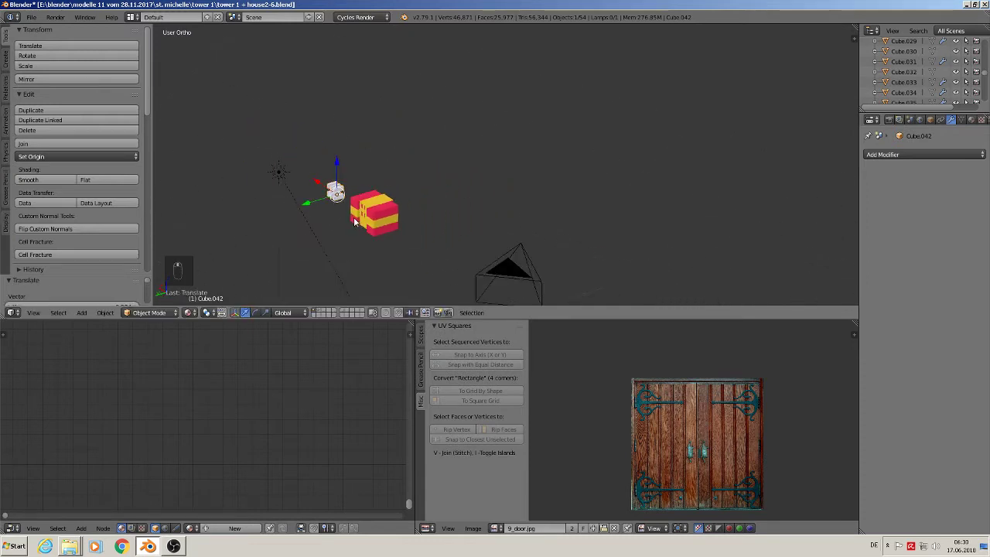
{"action": "left_click", "coordinate": [30, 17]}
{"action": "left_click", "coordinate": [66, 96]}
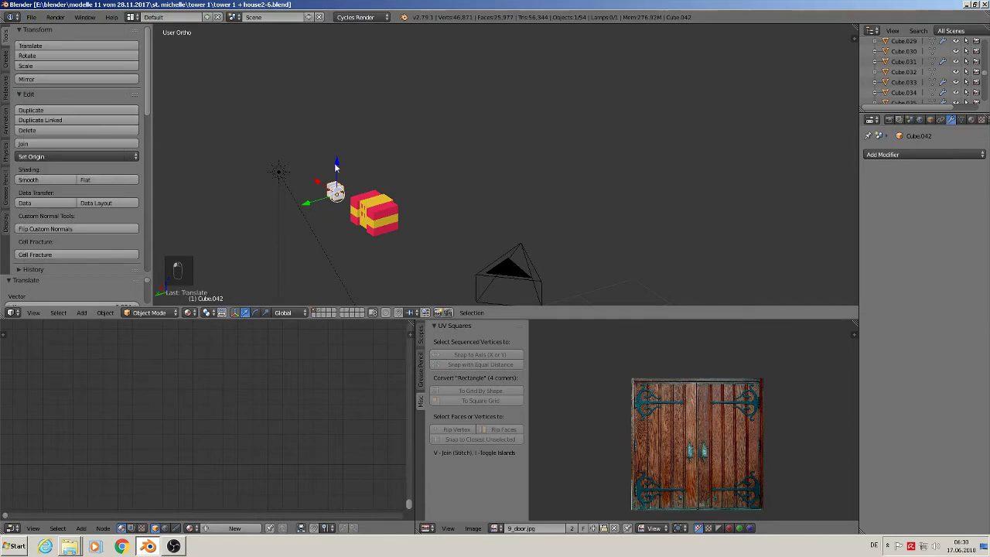
Step: Examine the front-view street-view photos for the window rows on the building's high stone side wall
{"action": "scroll", "coordinate": [348, 177], "scroll_direction": "down", "scroll_amount": 4}
{"action": "middle_click_drag", "start_coordinate": [348, 177], "coordinate": [178, 156]}
{"action": "key", "text": "KP_1"}
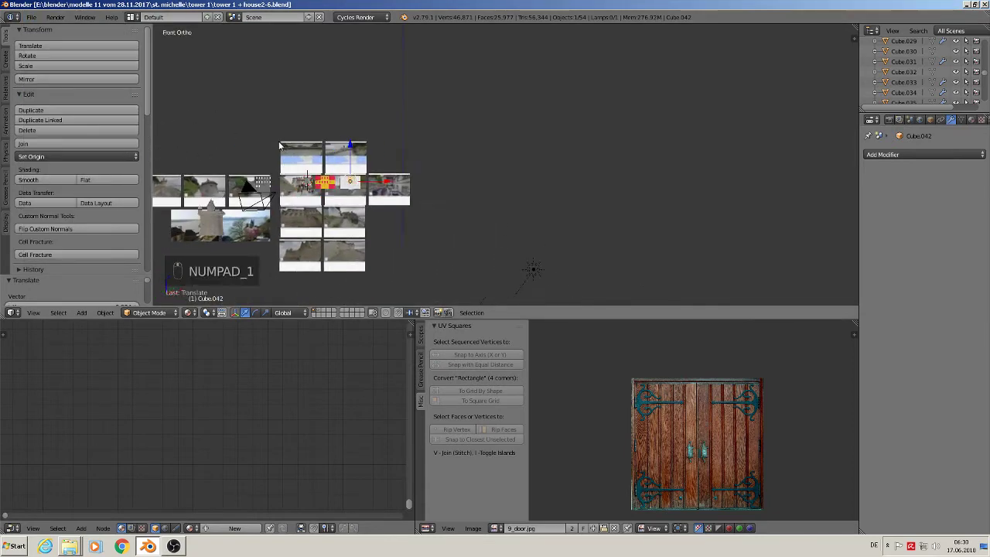
{"action": "scroll", "coordinate": [285, 148], "scroll_direction": "up", "scroll_amount": 6}
{"action": "scroll", "coordinate": [498, 158], "scroll_direction": "up", "scroll_amount": 6}
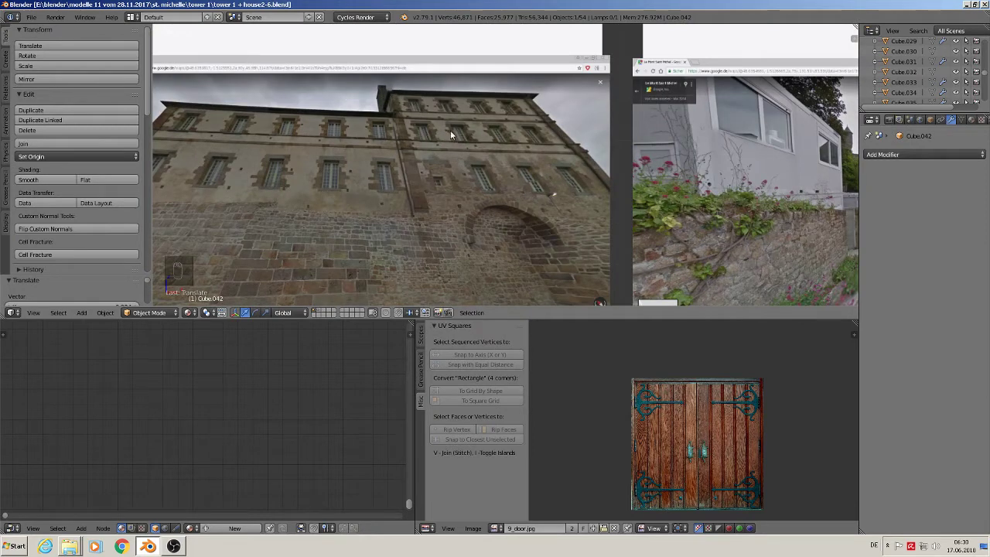
{"action": "scroll", "coordinate": [575, 181], "scroll_direction": "down", "scroll_amount": 8}
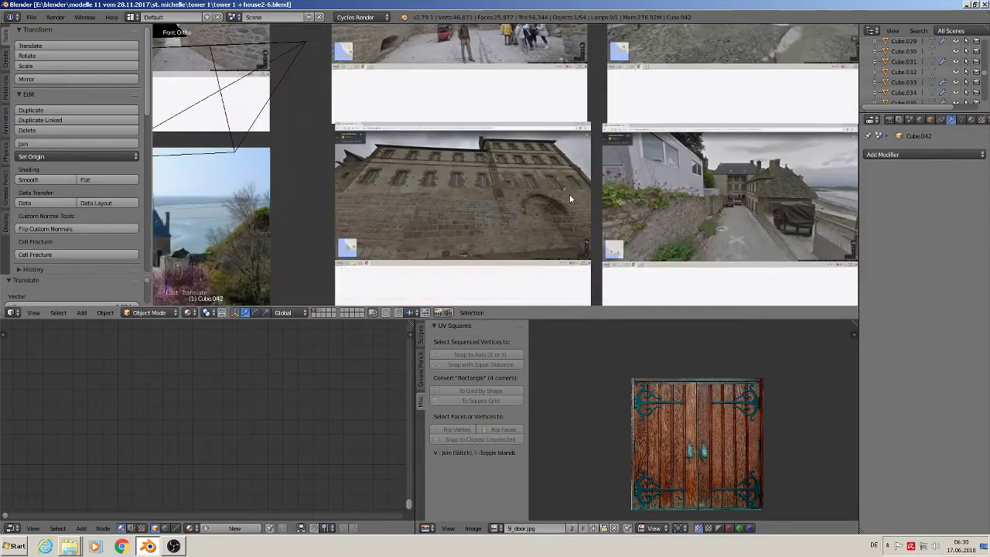
{"action": "scroll", "coordinate": [510, 141], "scroll_direction": "up", "scroll_amount": 5}
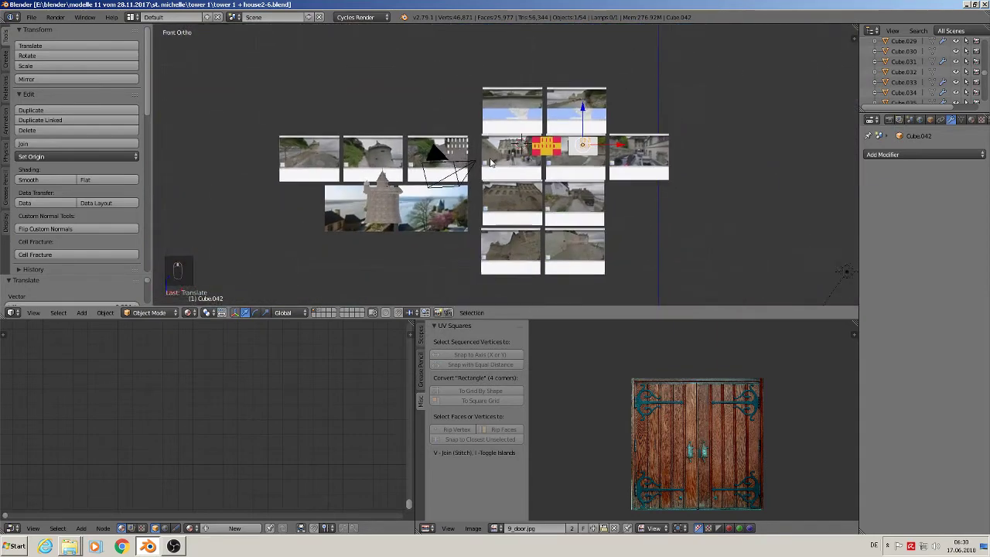
Step: Rotate the six window bars 90° about the Z axis
{"action": "middle_click_drag", "start_coordinate": [574, 170], "coordinate": [683, 152]}
{"action": "scroll", "coordinate": [692, 187], "scroll_direction": "up", "scroll_amount": 2}
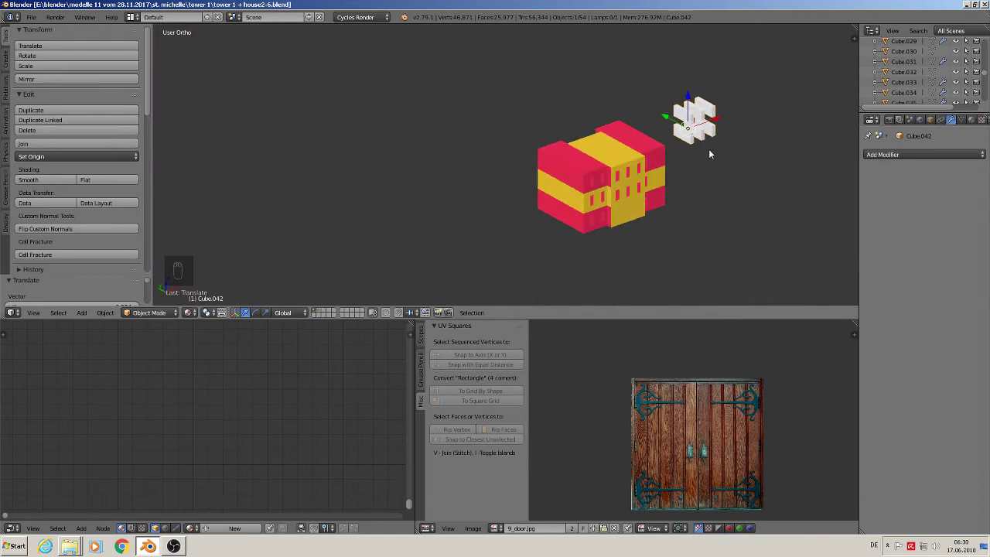
{"action": "key", "text": "r"}
{"action": "key", "text": "z"}
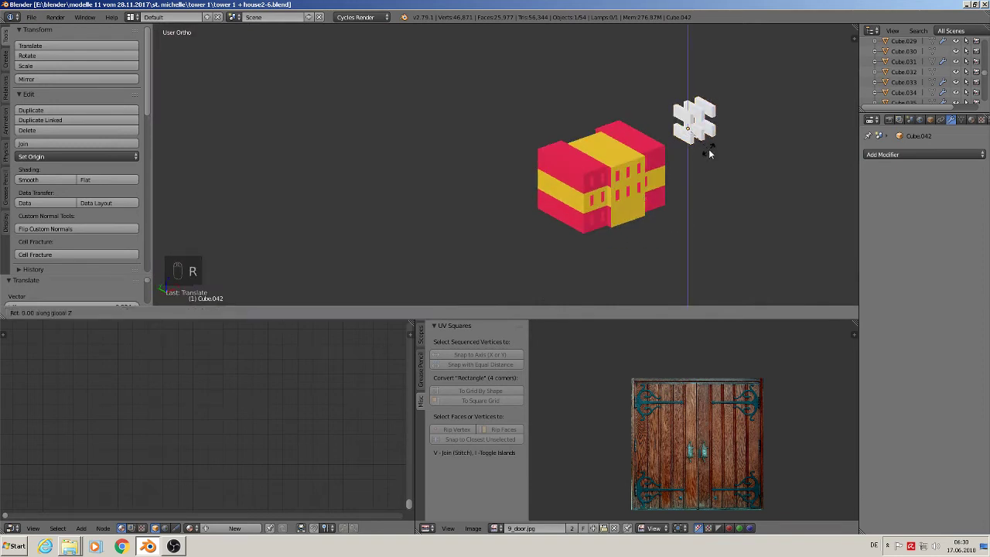
{"action": "key", "text": "9"}
{"action": "key", "text": "0"}
{"action": "key", "text": "Return"}
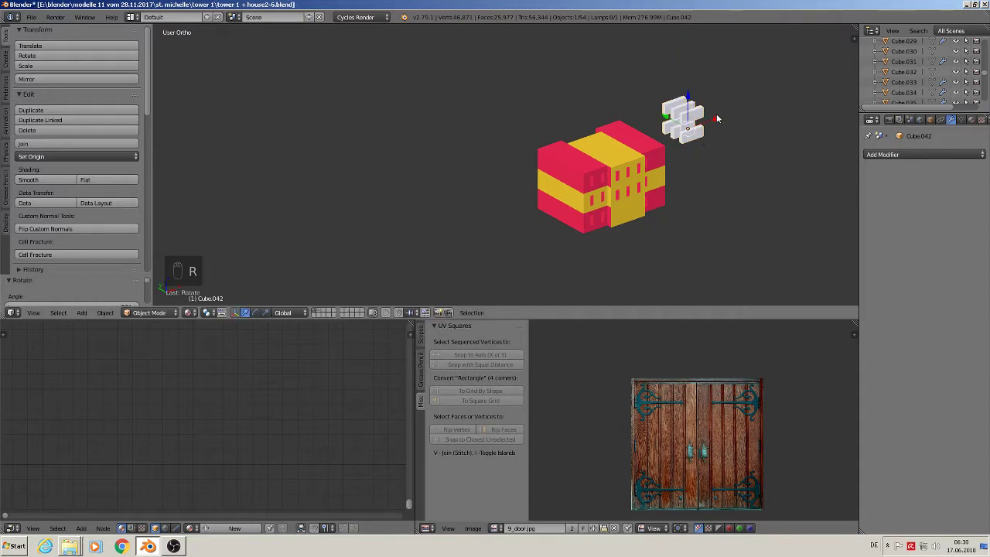
Step: Move the six window bars along X and Y to the block's left side wall
{"action": "left_click_drag", "start_coordinate": [718, 117], "coordinate": [558, 179]}
{"action": "middle_click_drag", "start_coordinate": [560, 180], "coordinate": [609, 188]}
{"action": "scroll", "coordinate": [569, 160], "scroll_direction": "up", "scroll_amount": 3}
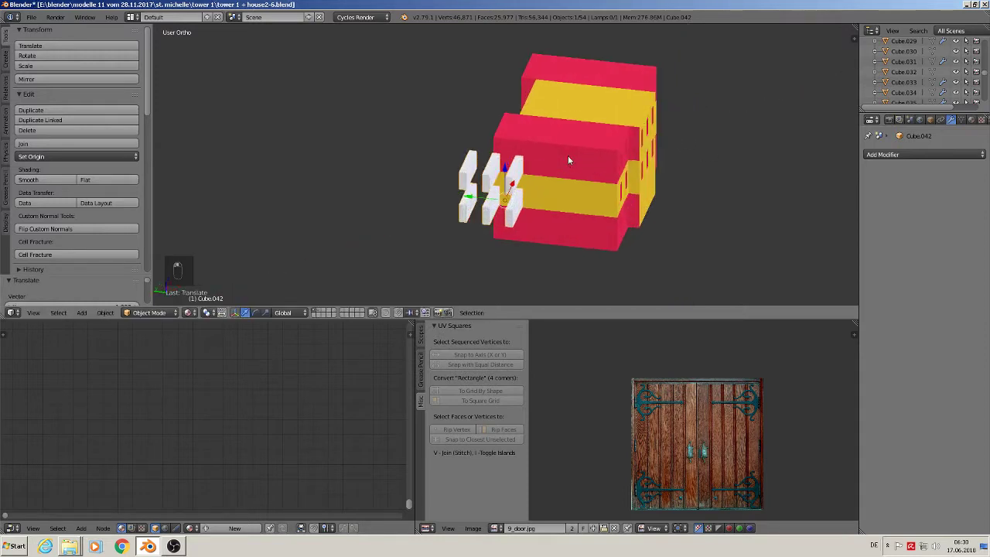
{"action": "middle_click_drag", "start_coordinate": [570, 160], "coordinate": [563, 145]}
{"action": "left_click_drag", "start_coordinate": [477, 199], "coordinate": [521, 202]}
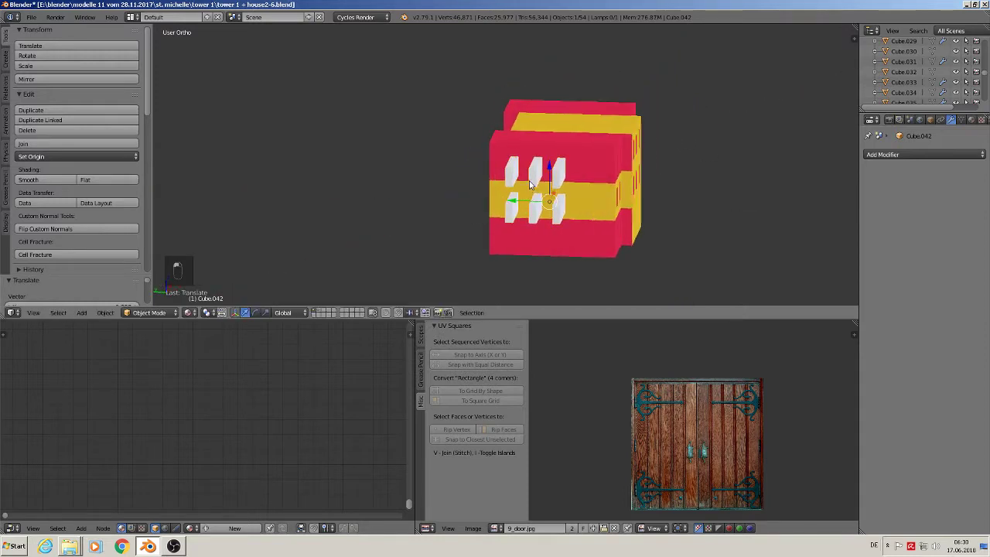
{"action": "middle_click_drag", "start_coordinate": [524, 195], "coordinate": [547, 196]}
{"action": "scroll", "coordinate": [537, 179], "scroll_direction": "up", "scroll_amount": 2}
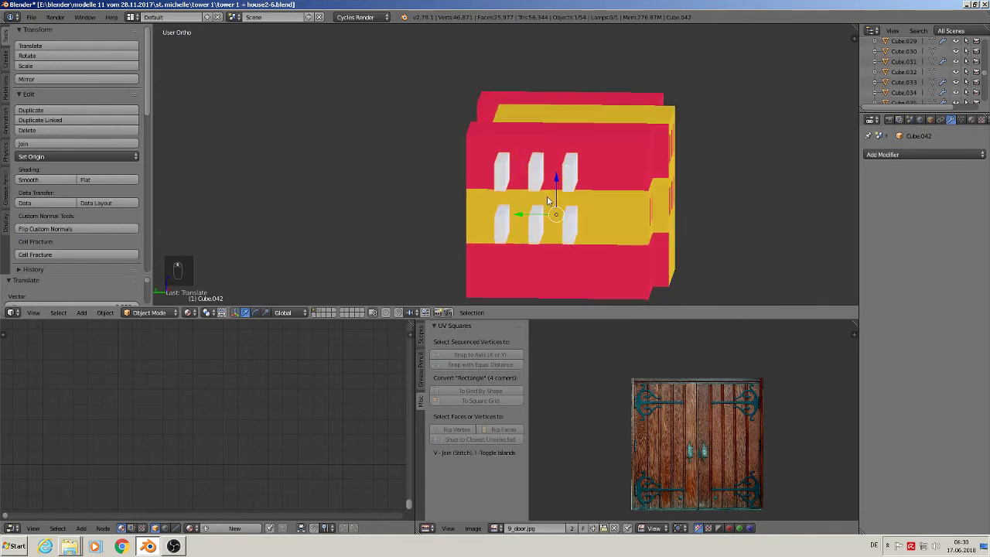
Step: Duplicate the rightmost pair of window bars in left view and place the copy as a fourth column near the wall's right edge
{"action": "key", "text": "KP_1"}
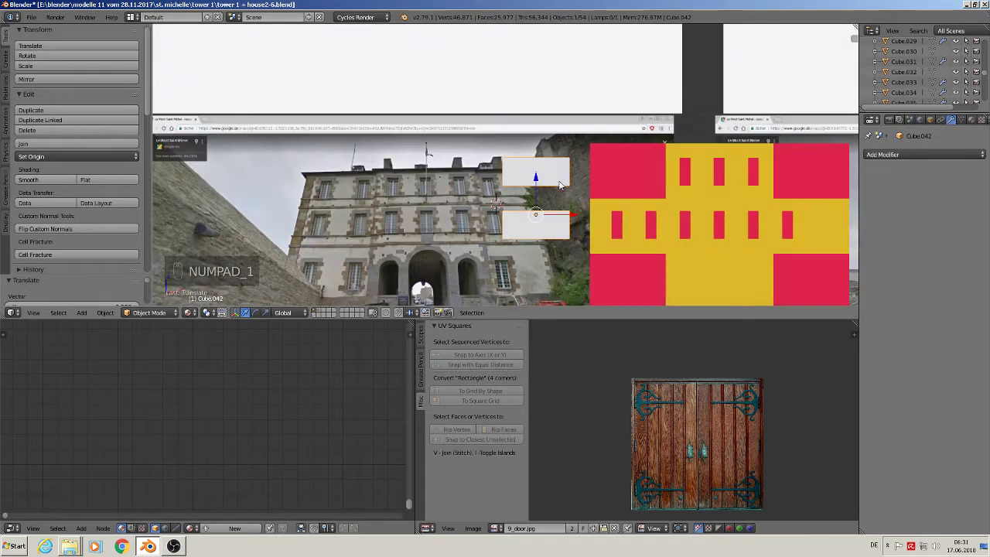
{"action": "key", "text": "KP_3"}
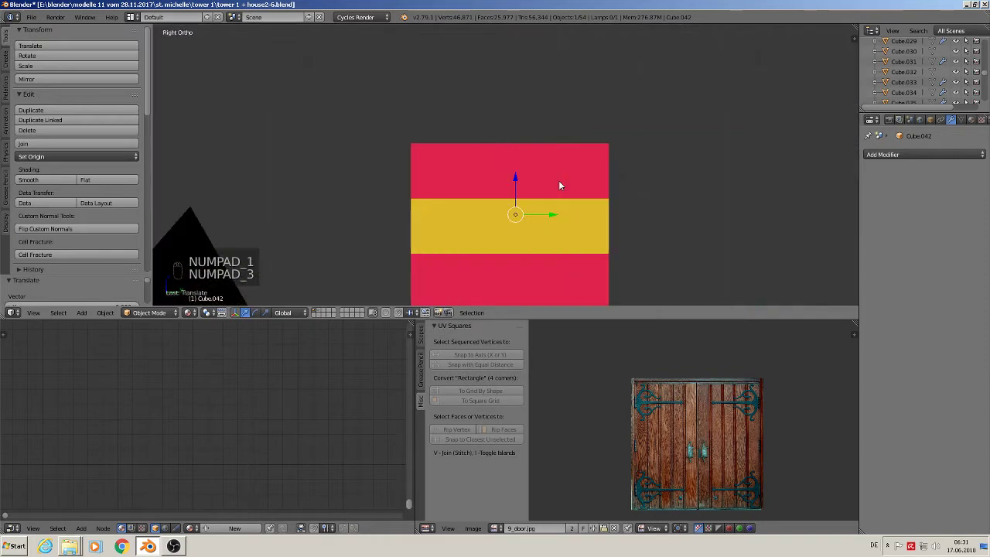
{"action": "key", "text": "ctrl+KP_3"}
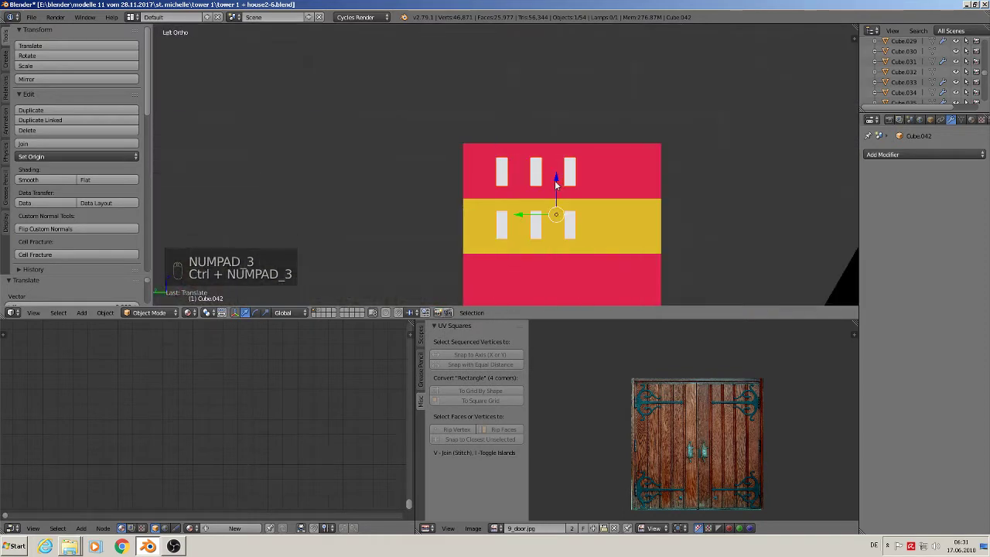
{"action": "key", "text": "Tab"}
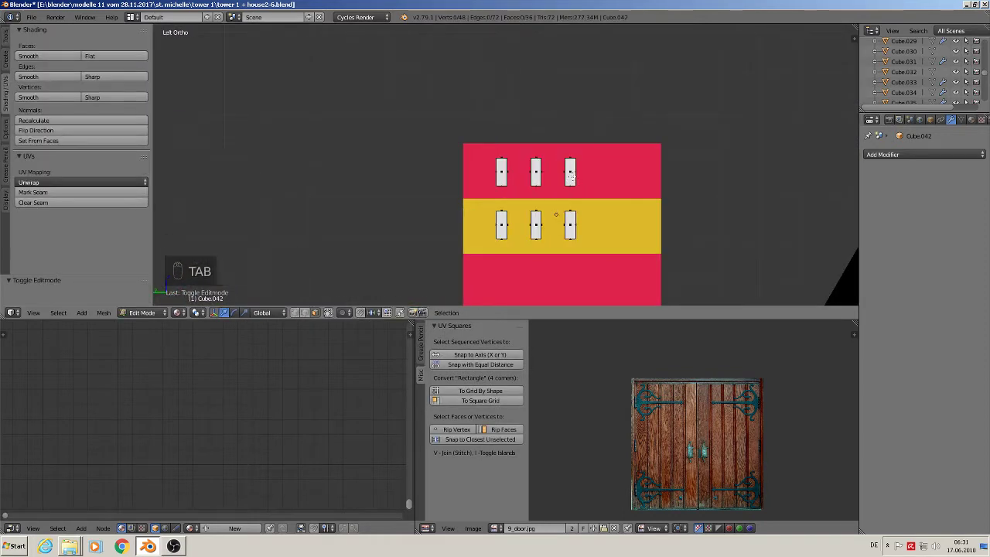
{"action": "key", "text": "l"}
{"action": "key", "text": "l"}
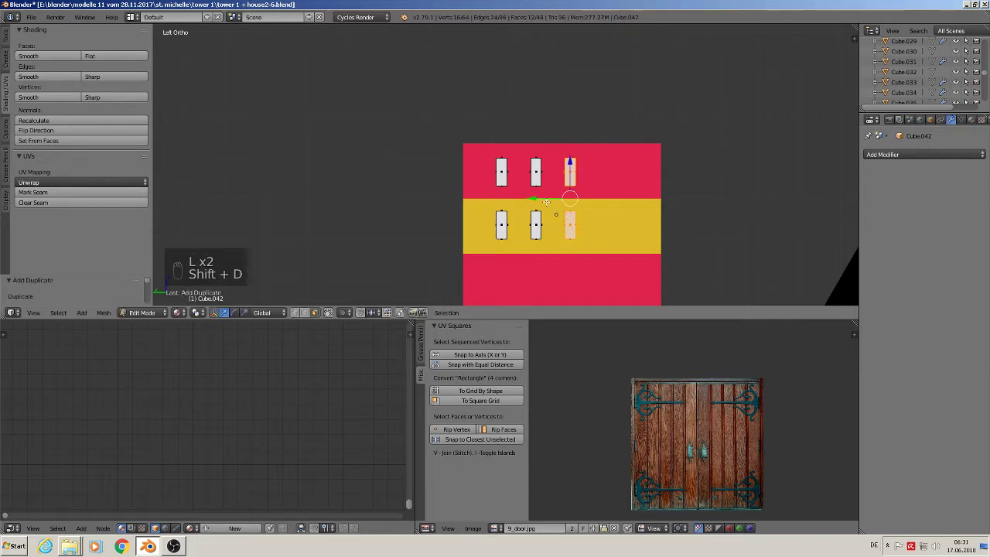
{"action": "key", "text": "shift+d"}
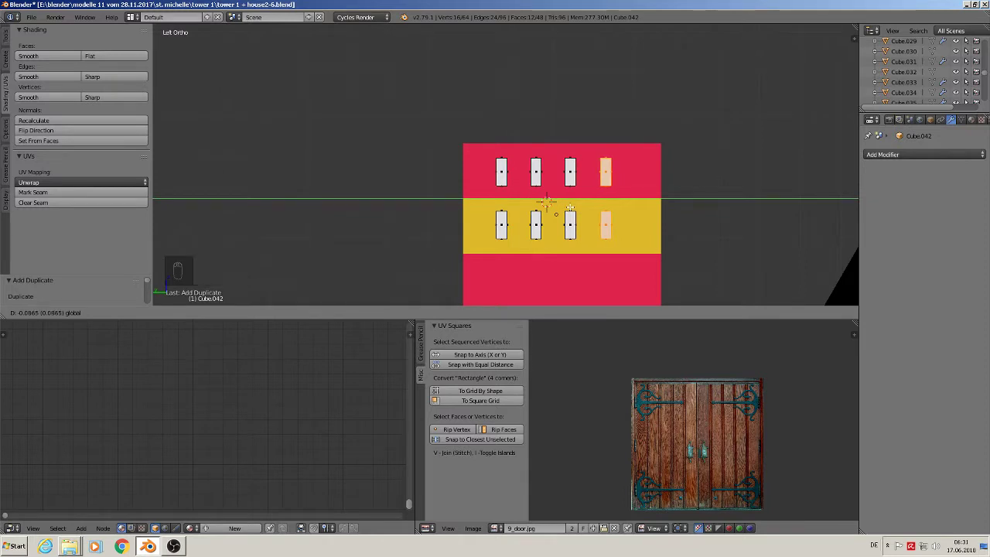
{"action": "left_click", "coordinate": [570, 207]}
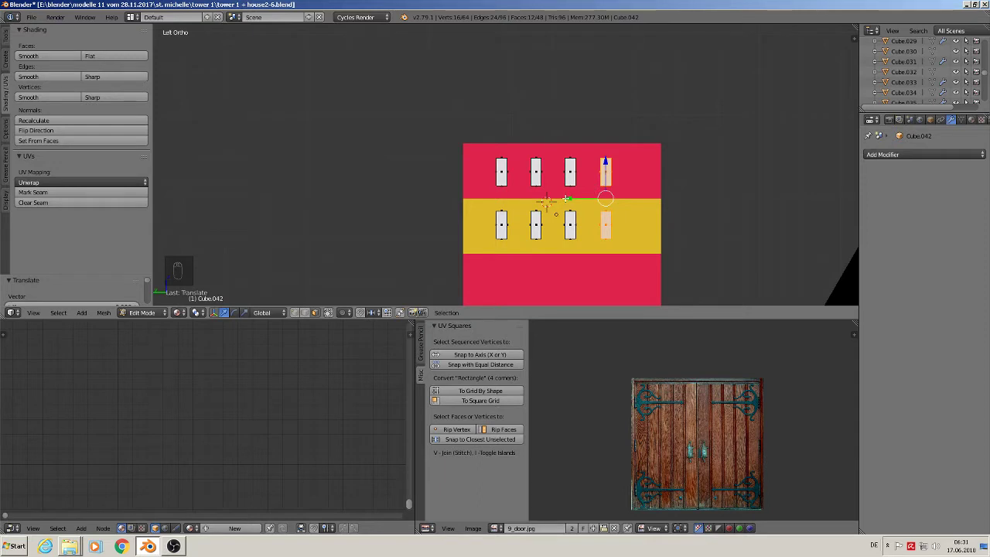
{"action": "key", "text": "g"}
{"action": "key", "text": "y"}
{"action": "left_click", "coordinate": [596, 201]}
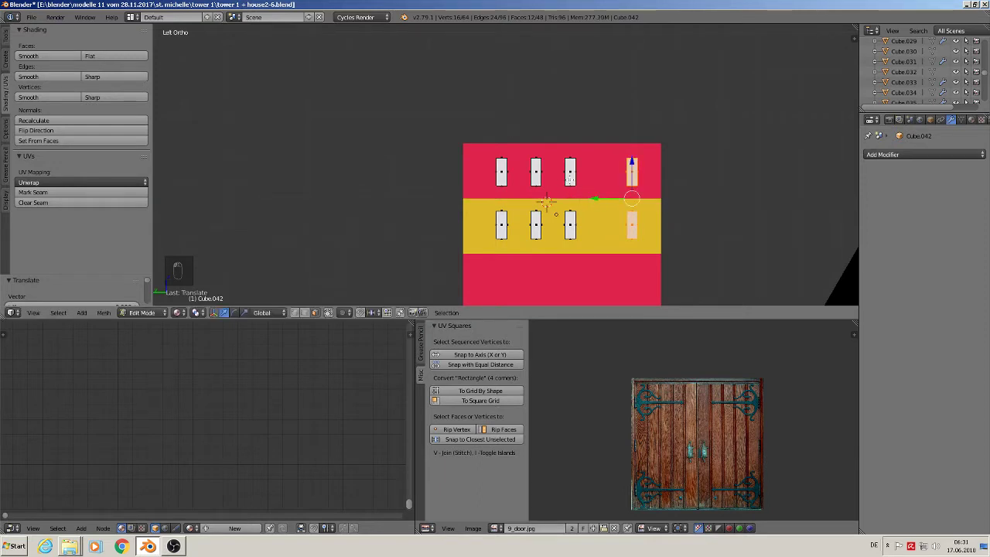
Step: Shift the leftmost pair of window bars about 0.015 along Y toward the wall's outer edge
{"action": "key", "text": "a"}
{"action": "key", "text": "l"}
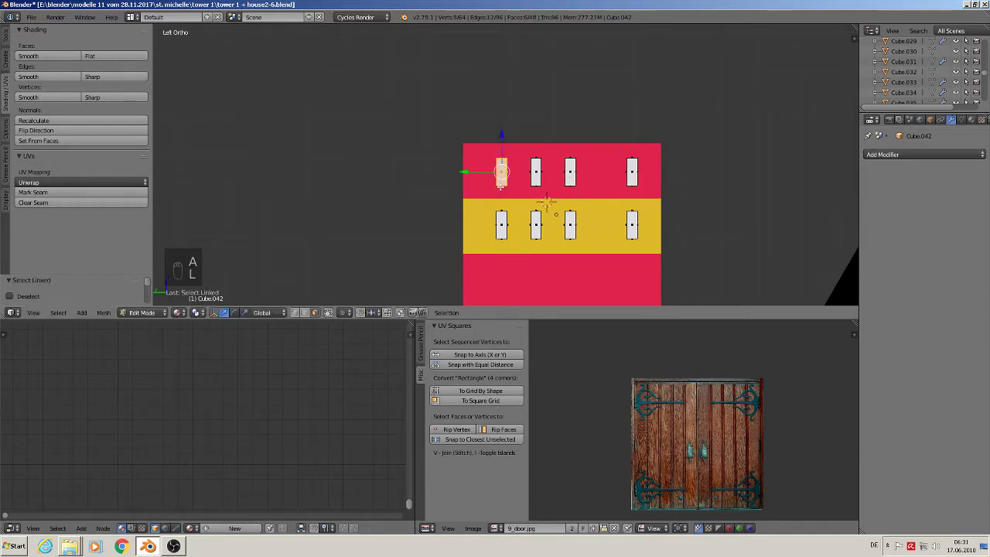
{"action": "key", "text": "l"}
{"action": "key", "text": "g"}
{"action": "key", "text": "y"}
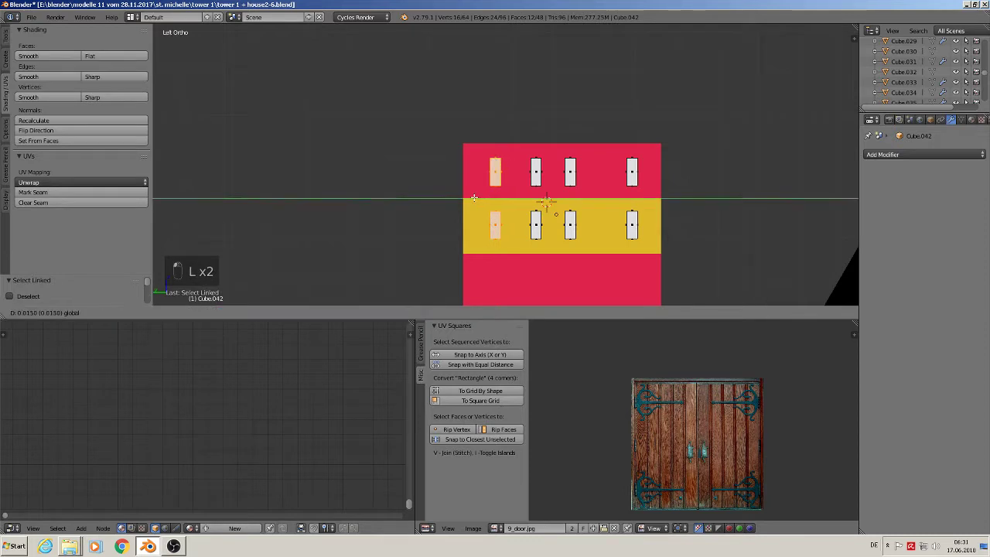
{"action": "left_click", "coordinate": [474, 198]}
{"action": "key", "text": "a"}
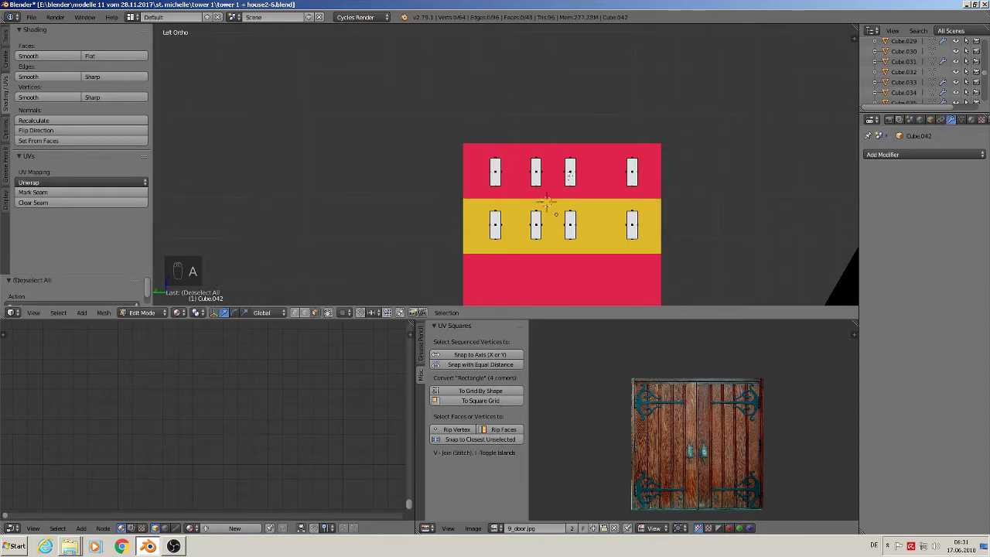
Step: Shift the third pair of window bars about 0.04 along Y toward the fourth column
{"action": "key", "text": "l"}
{"action": "key", "text": "l"}
{"action": "key", "text": "g"}
{"action": "key", "text": "x"}
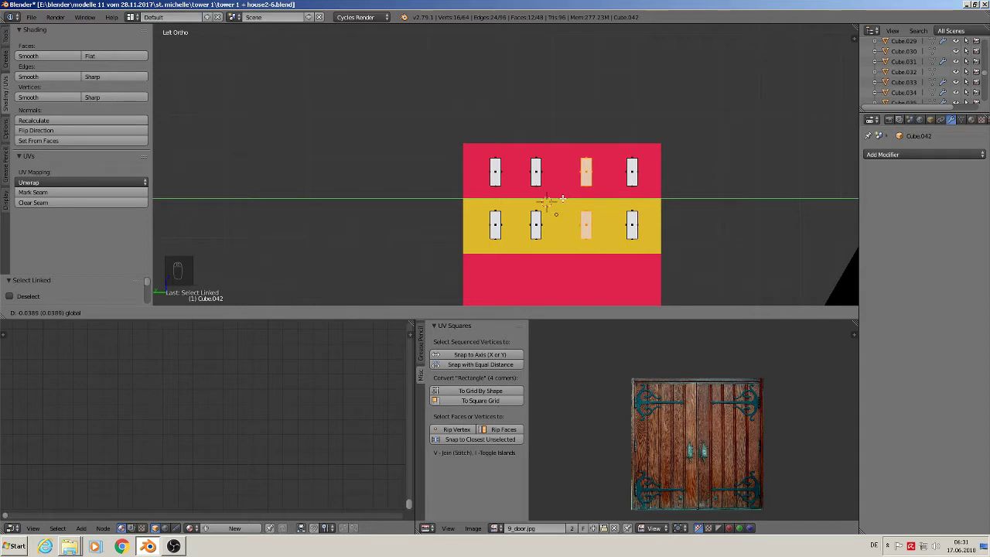
{"action": "left_click", "coordinate": [563, 198]}
{"action": "key", "text": "a"}
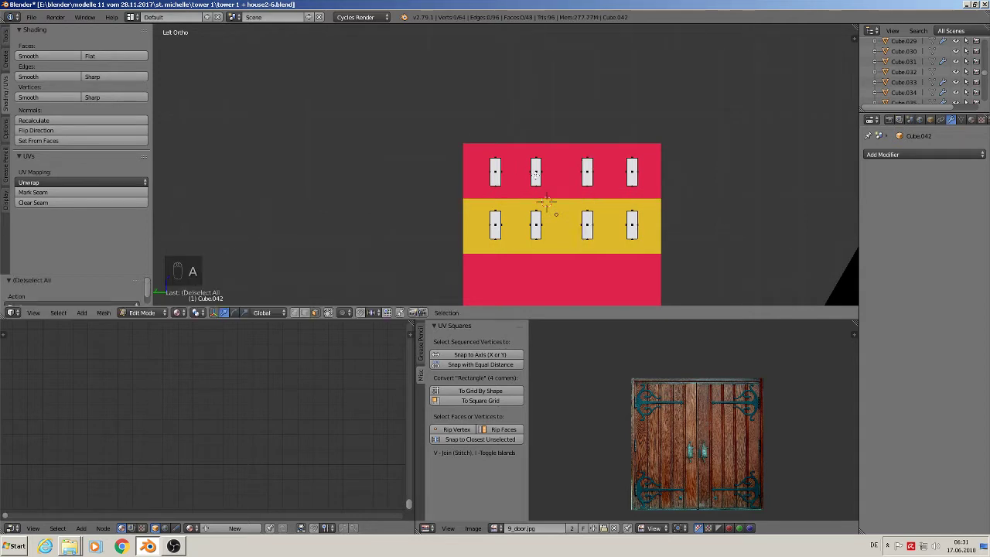
Step: Shift the second pair of window bars along Y to sit midway between the first and third columns
{"action": "key", "text": "l"}
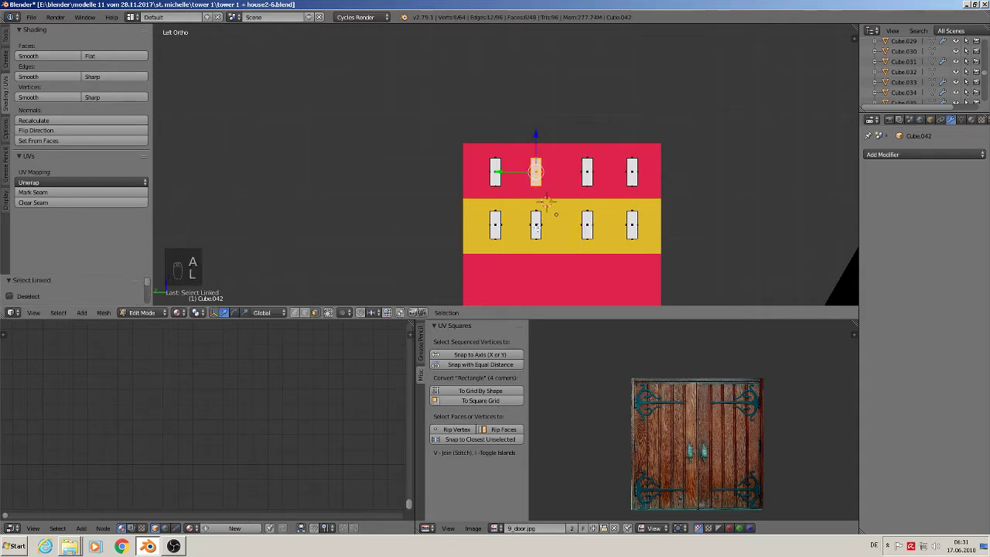
{"action": "key", "text": "l"}
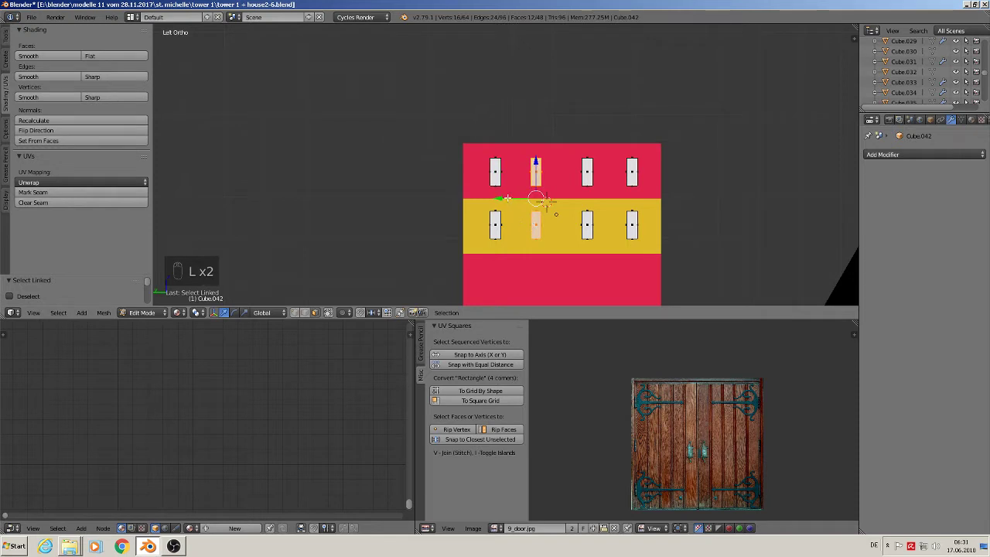
{"action": "key", "text": "g"}
{"action": "key", "text": "y"}
{"action": "left_click", "coordinate": [513, 198]}
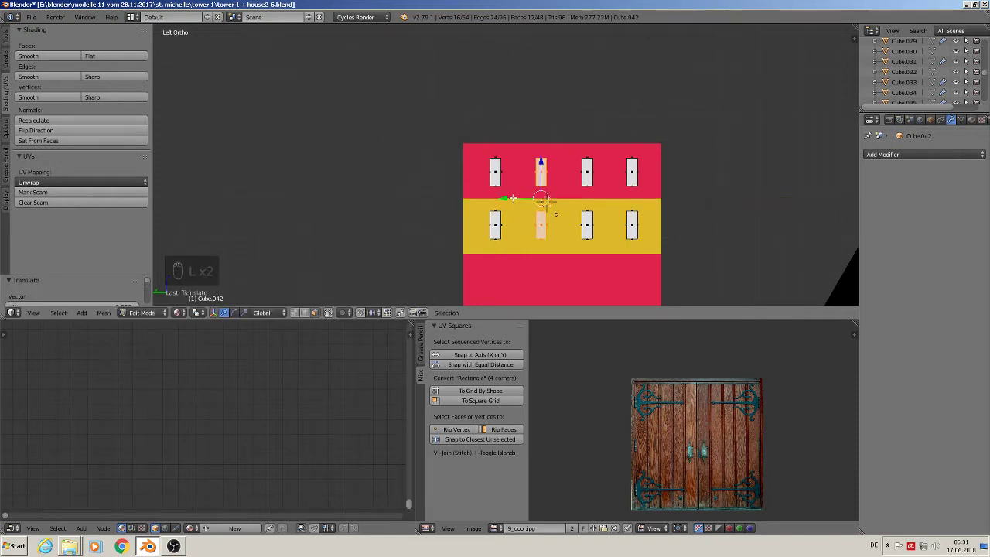
{"action": "key", "text": "a"}
Step: Duplicate the three right-hand bars of the middle row and move the copies down into the lowest red storey
{"action": "middle_click_drag", "start_coordinate": [529, 252], "coordinate": [495, 175], "text": "shift"}
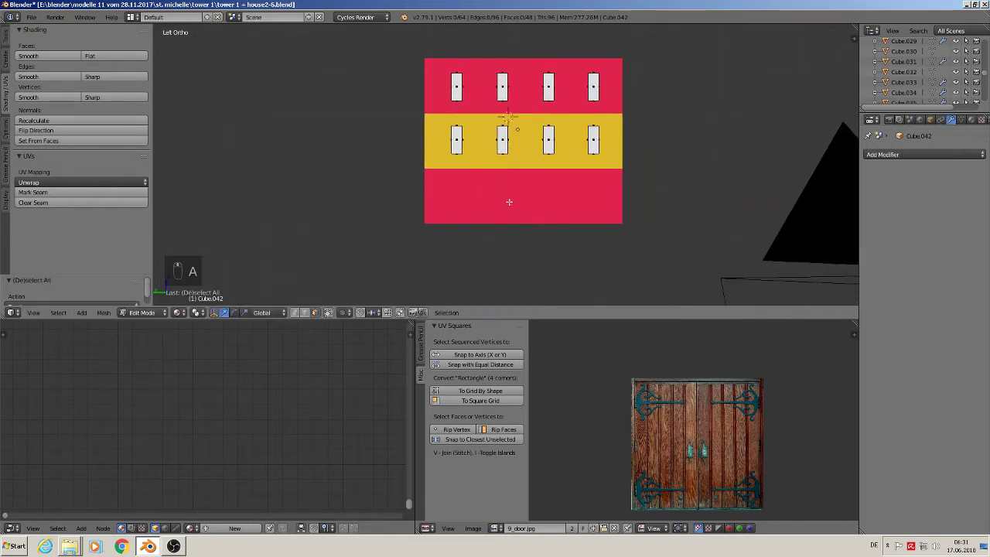
{"action": "key", "text": "l"}
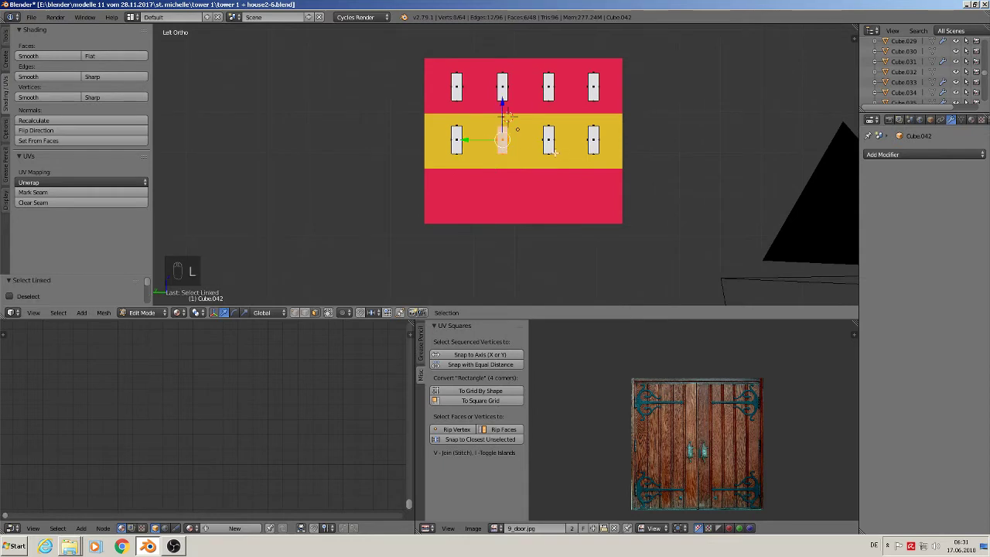
{"action": "key", "text": "l"}
{"action": "key", "text": "l"}
{"action": "key", "text": "shift+d"}
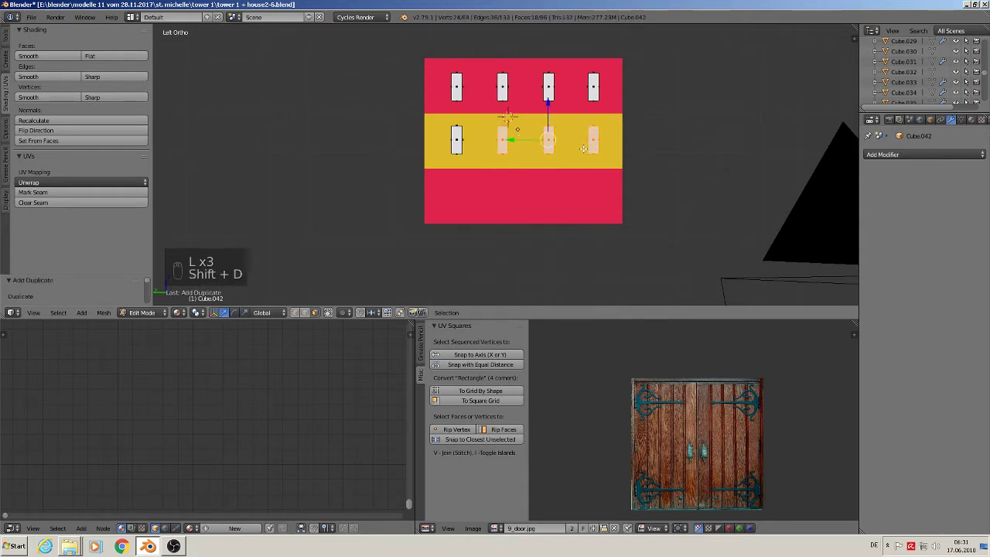
{"action": "left_click_drag", "start_coordinate": [548, 106], "coordinate": [548, 163]}
{"action": "key", "text": "a"}
Step: Leave mesh editing and move the whole set of window bars along X into the side wall
{"action": "middle_click_drag", "start_coordinate": [605, 175], "coordinate": [539, 144]}
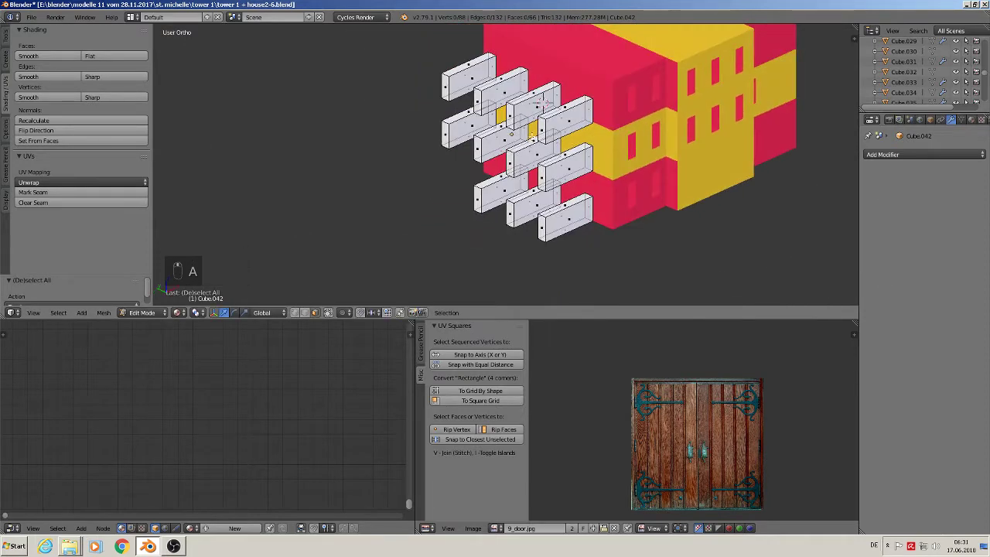
{"action": "key", "text": "Tab"}
{"action": "scroll", "coordinate": [539, 144], "scroll_direction": "down", "scroll_amount": 3}
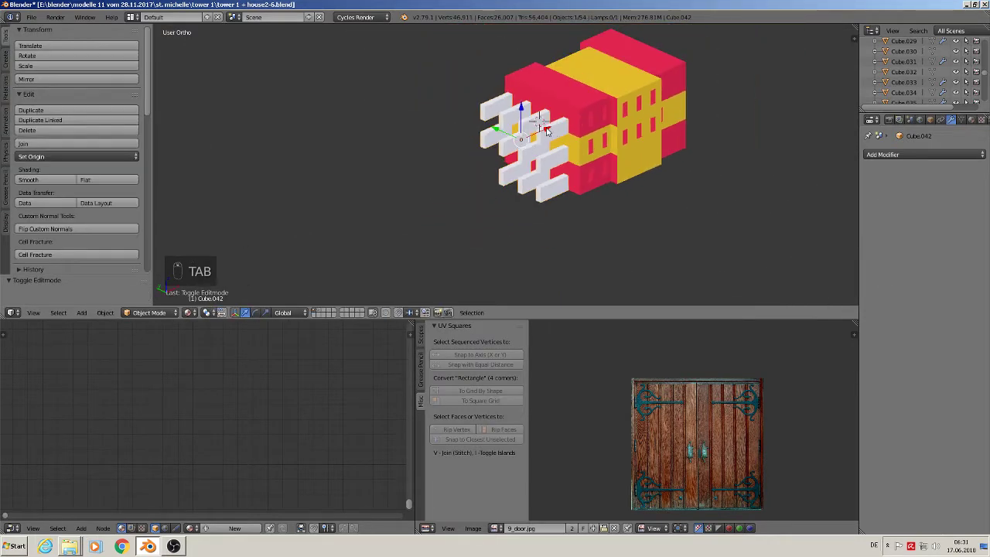
{"action": "key", "text": "g"}
{"action": "key", "text": "x"}
{"action": "left_click", "coordinate": [561, 126]}
Step: Shift the whole set of window bars along Y to centre it on the side wall
{"action": "middle_click_drag", "start_coordinate": [561, 126], "coordinate": [655, 122]}
{"action": "scroll", "coordinate": [613, 131], "scroll_direction": "up", "scroll_amount": 3}
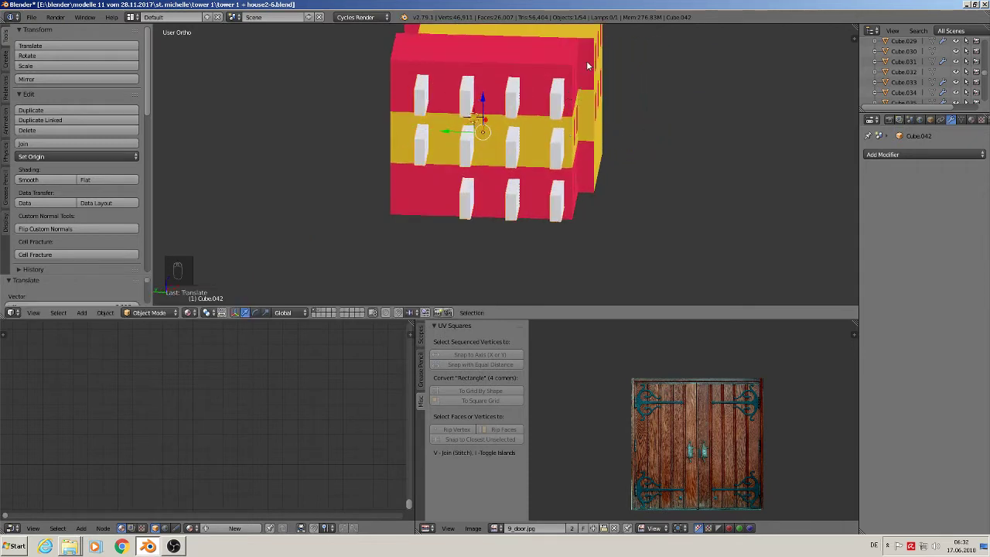
{"action": "key", "text": "g"}
{"action": "key", "text": "y"}
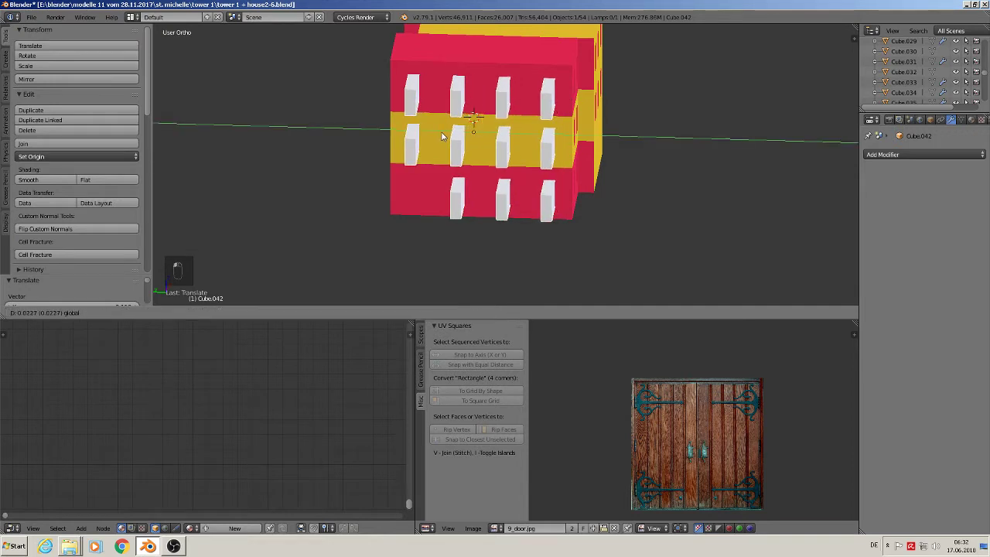
{"action": "left_click", "coordinate": [445, 136]}
Step: Move the leftmost pair of window bars inward along Y in left view, closer to the second column
{"action": "middle_click_drag", "start_coordinate": [556, 189], "coordinate": [561, 163]}
{"action": "scroll", "coordinate": [560, 163], "scroll_direction": "up", "scroll_amount": 2}
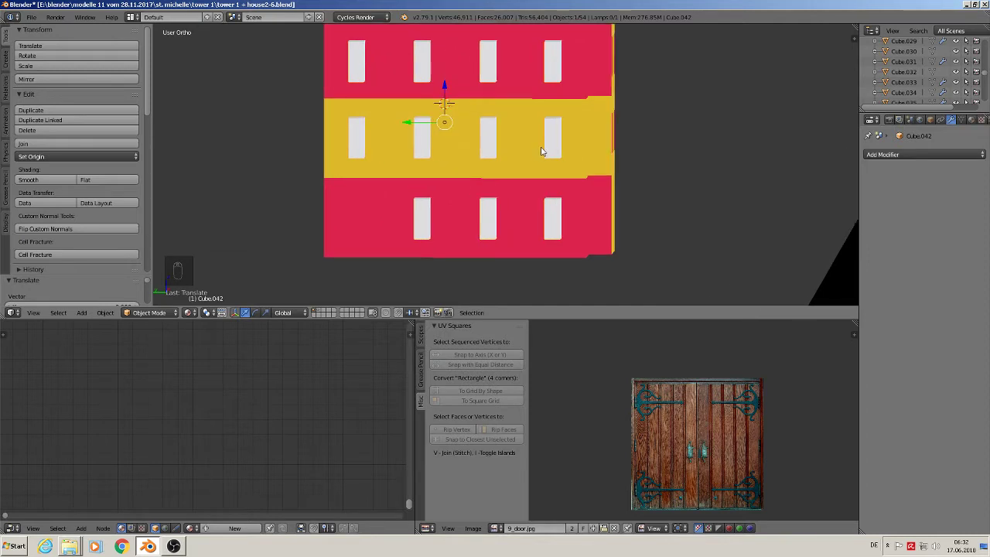
{"action": "key", "text": "ctrl+KP_3"}
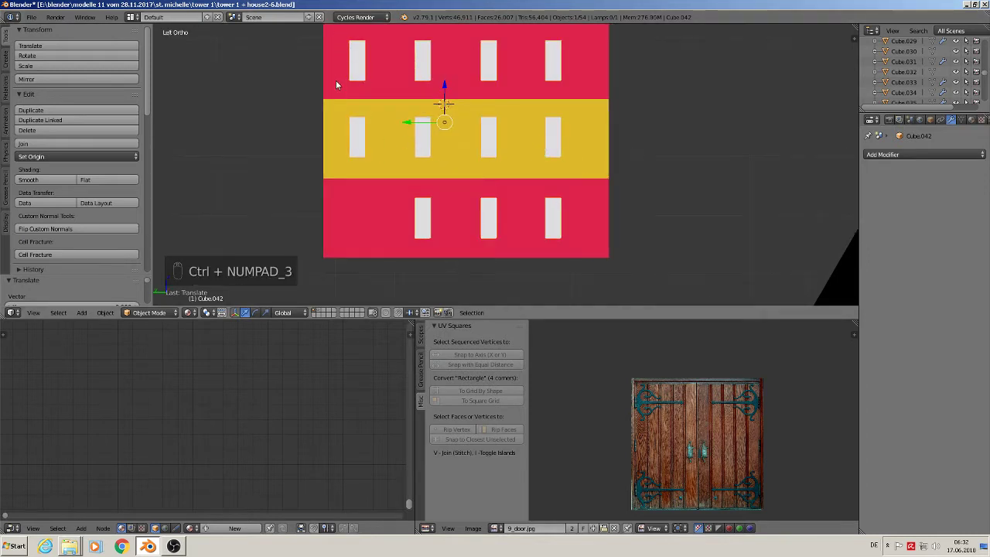
{"action": "mouse_move", "coordinate": [375, 169]}
{"action": "middle_mouse_down"}
{"action": "mouse_move", "coordinate": [307, 175]}
{"action": "mouse_move", "coordinate": [389, 170]}
{"action": "middle_mouse_up"}
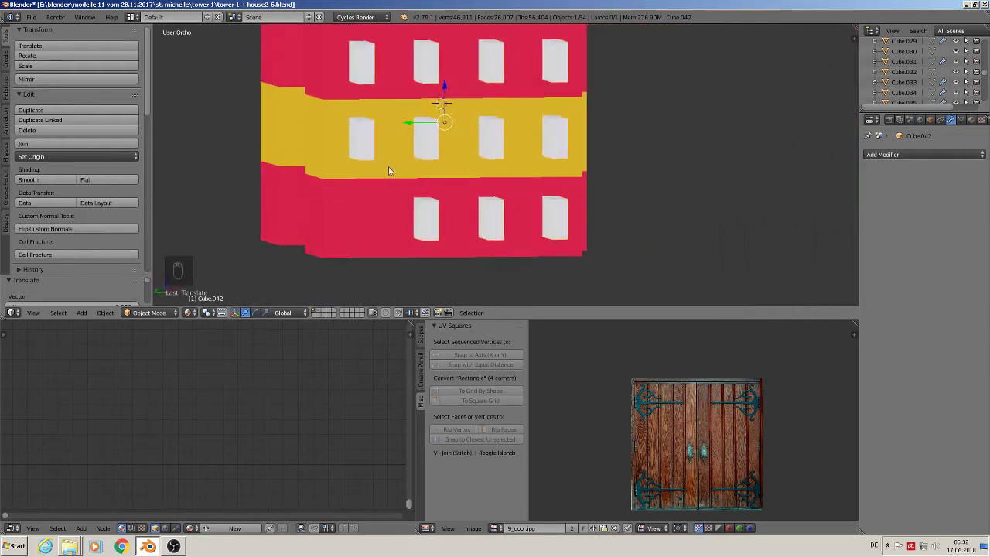
{"action": "key", "text": "ctrl+KP_3"}
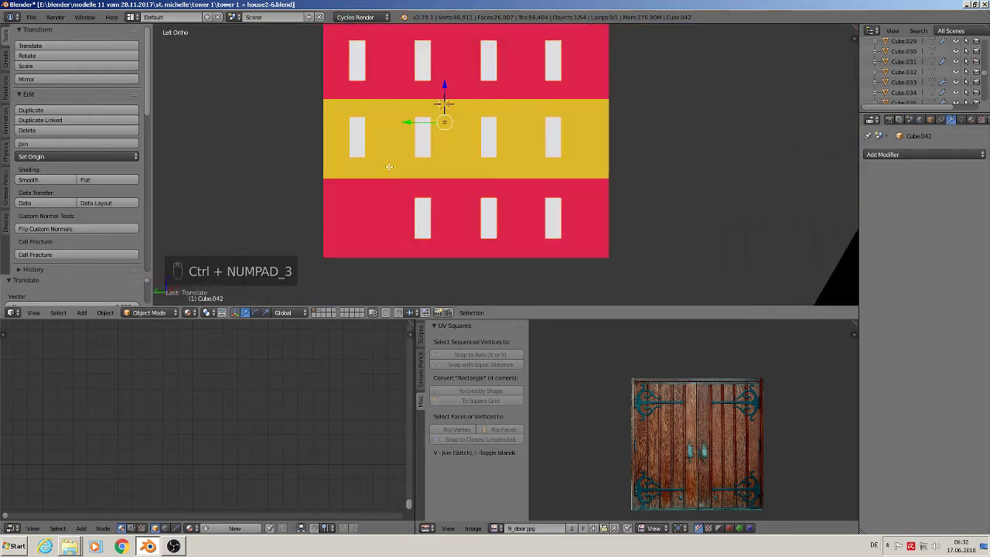
{"action": "key", "text": "Tab"}
{"action": "key", "text": "l"}
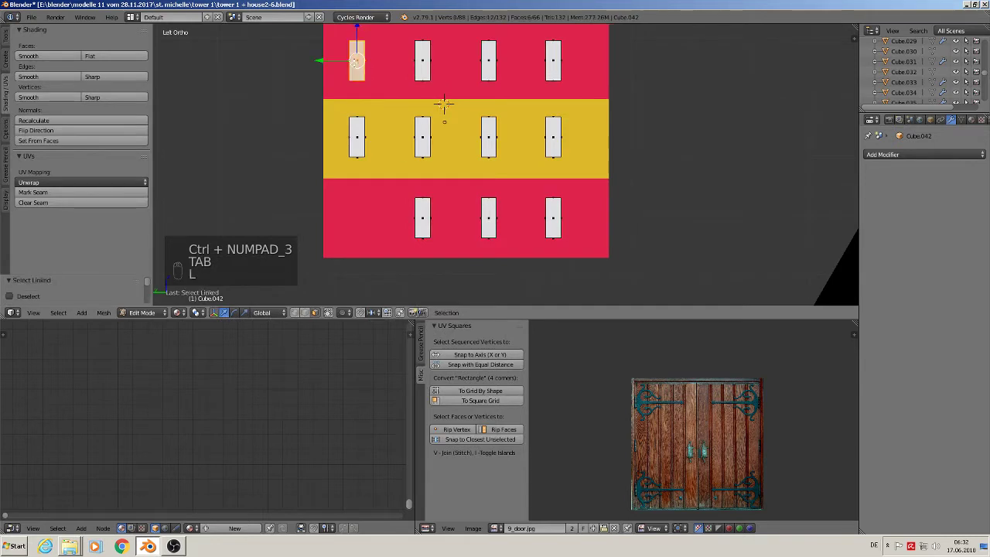
{"action": "key", "text": "l"}
{"action": "left_click_drag", "start_coordinate": [354, 99], "coordinate": [333, 98]}
{"action": "key", "text": "a"}
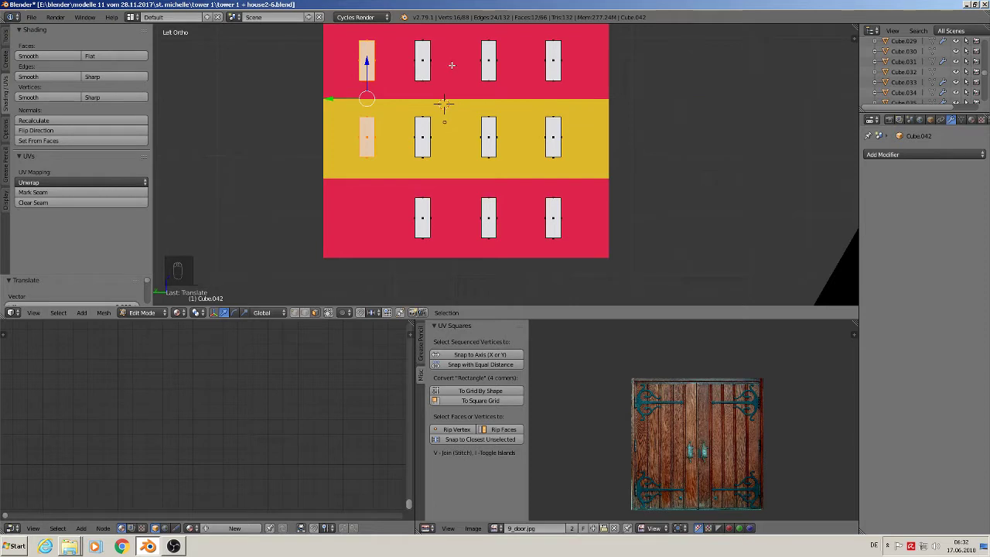
Step: Move the rightmost column of three window bars inward along Y, closer to the third column
{"action": "key", "text": "l"}
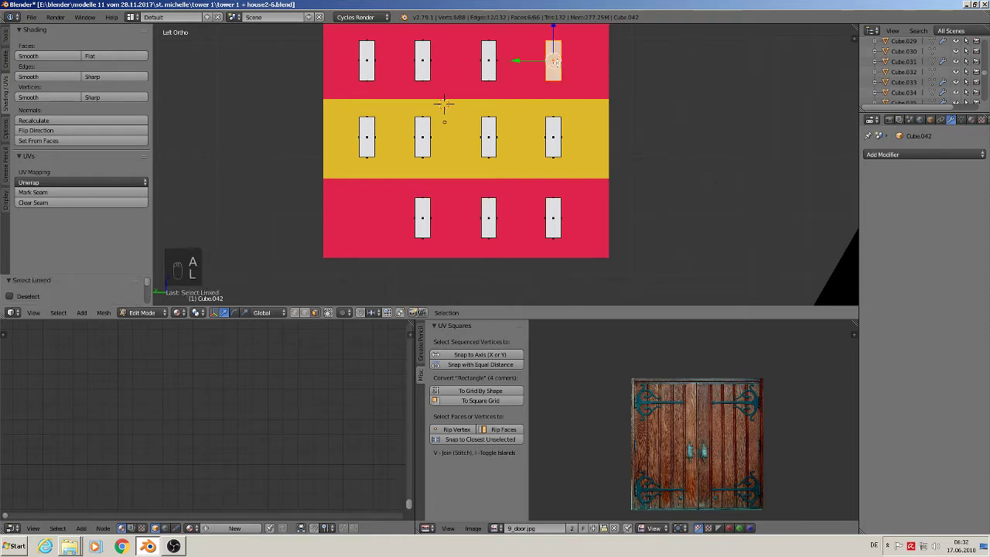
{"action": "key", "text": "l"}
{"action": "key", "text": "l"}
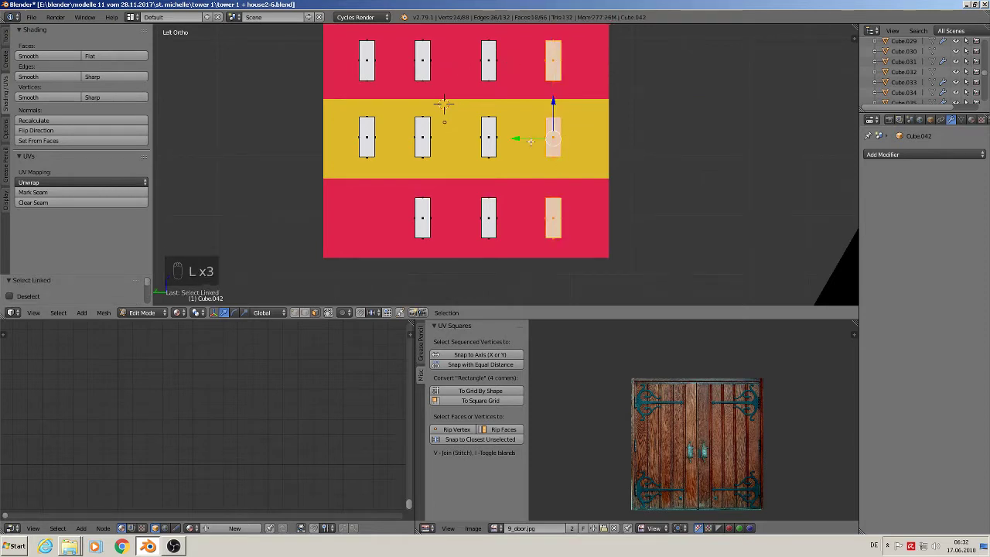
{"action": "key", "text": "g"}
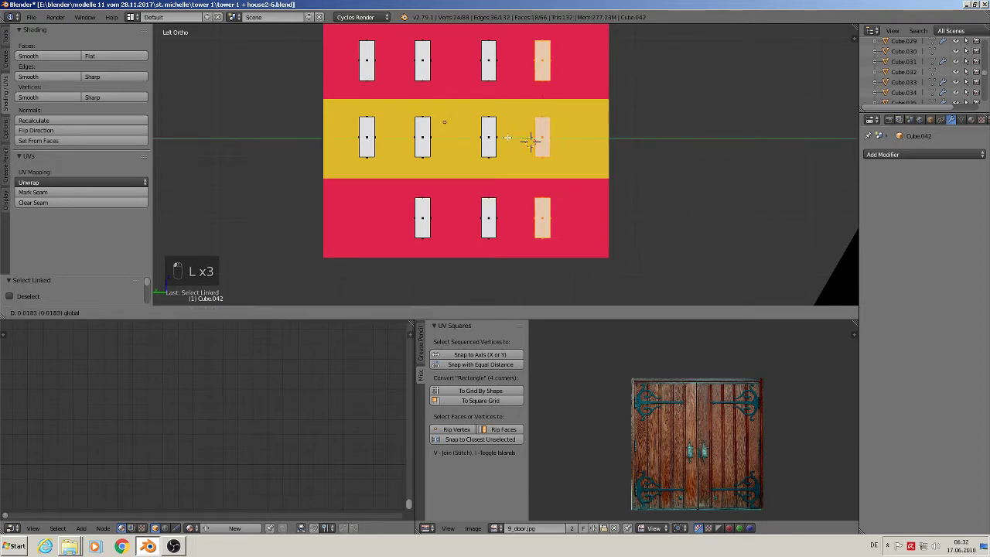
{"action": "left_click", "coordinate": [530, 141]}
{"action": "key", "text": "a"}
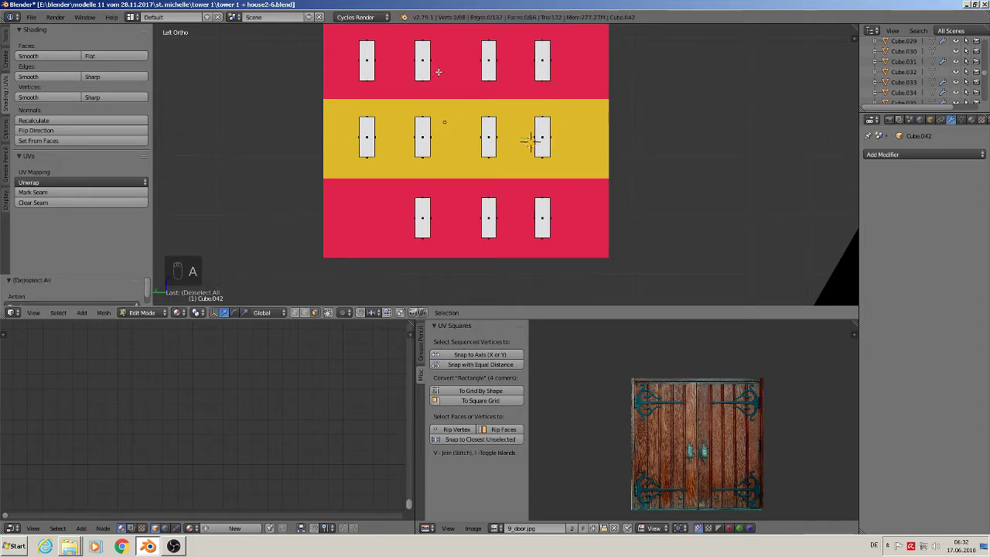
Step: Shift the second column of three window bars slightly along Y toward the middle of the side wall
{"action": "key", "text": "l"}
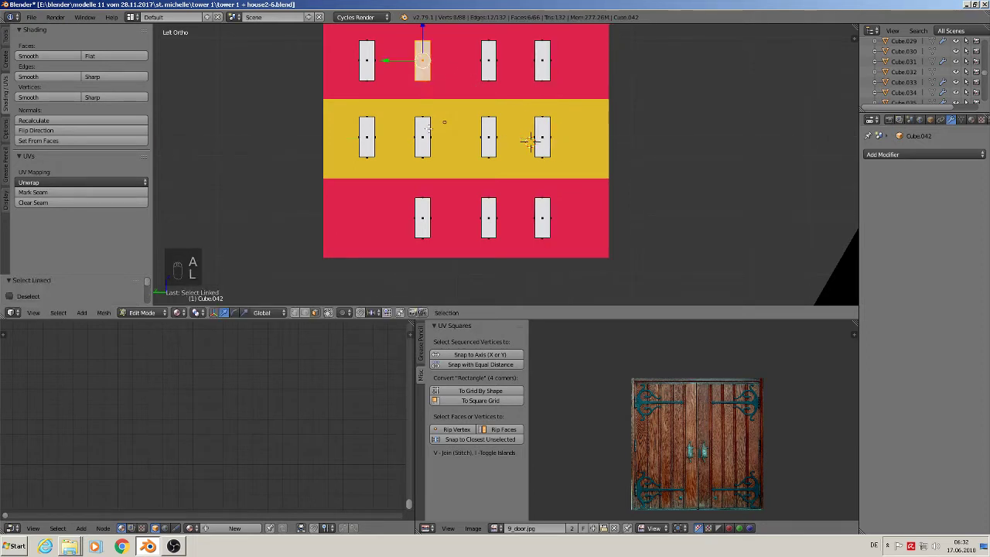
{"action": "key", "text": "l"}
{"action": "key", "text": "l"}
{"action": "left_click_drag", "start_coordinate": [404, 136], "coordinate": [408, 137]}
{"action": "key", "text": "a"}
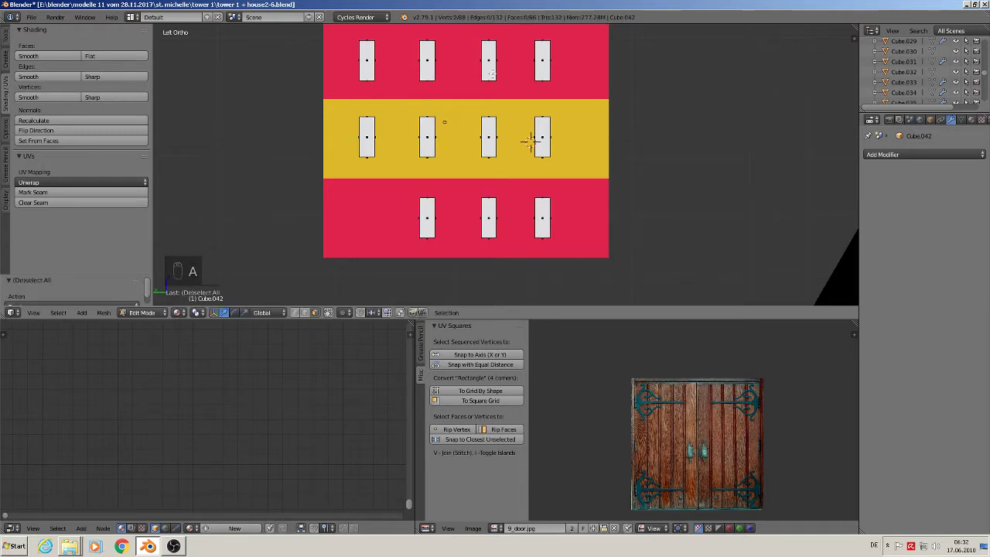
Step: Shift the third column of three window bars slightly along Y toward the second column to even out the spacing
{"action": "key", "text": "l"}
{"action": "key", "text": "l"}
{"action": "key", "text": "l"}
{"action": "key", "text": "l"}
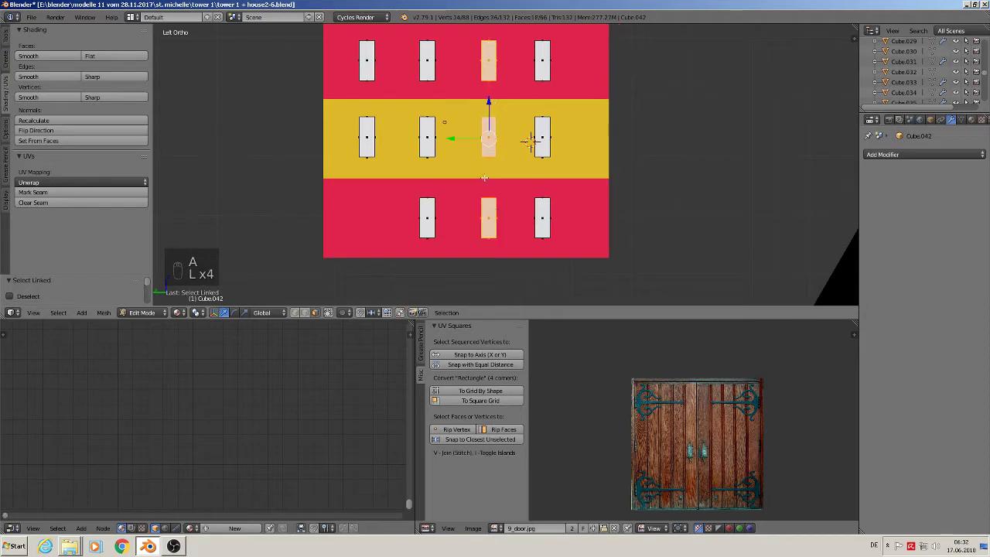
{"action": "left_click_drag", "start_coordinate": [462, 139], "coordinate": [459, 139]}
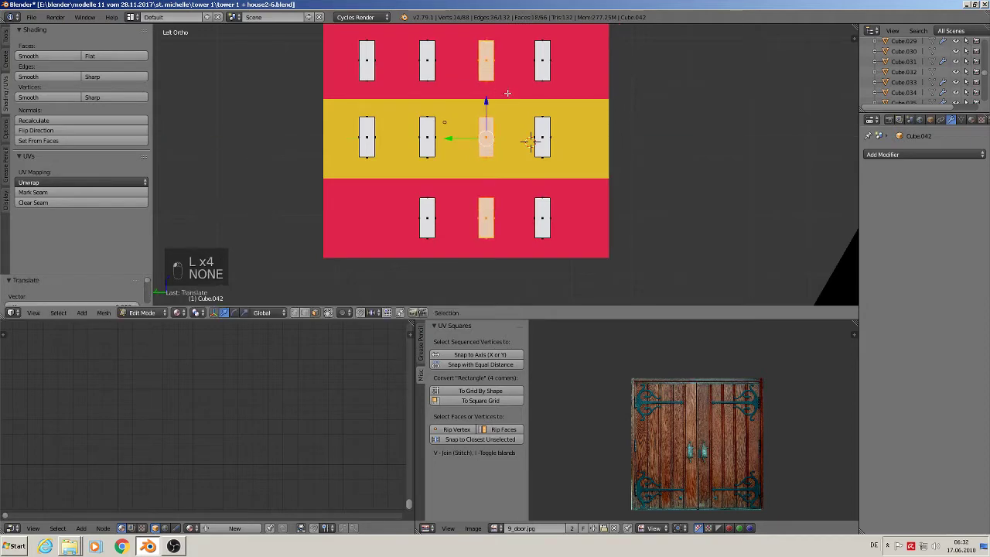
{"action": "key", "text": "a"}
Step: Leave mesh editing and apply the object transform of the side wall's window bars
{"action": "middle_click_drag", "start_coordinate": [507, 93], "coordinate": [469, 124]}
{"action": "key", "text": "Tab"}
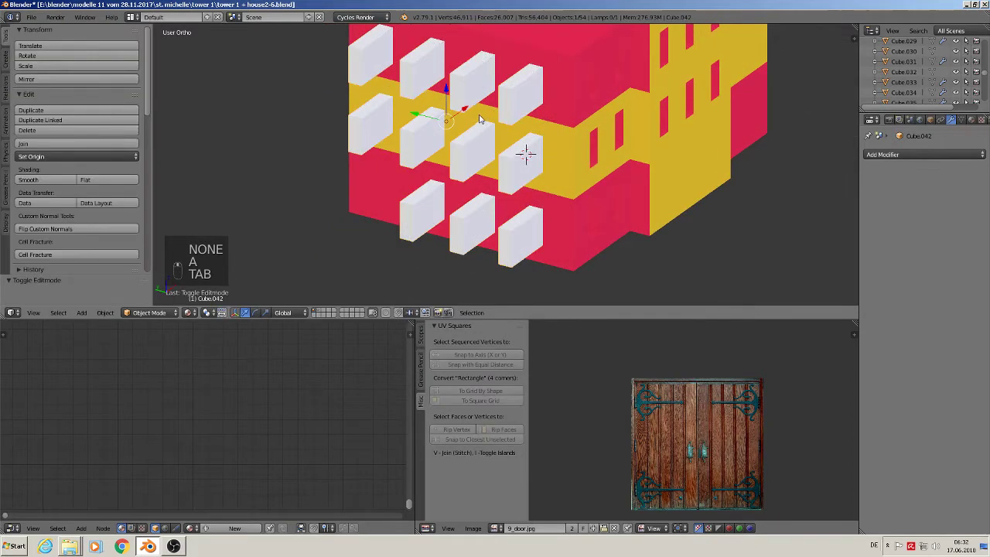
{"action": "scroll", "coordinate": [474, 118], "scroll_direction": "down", "scroll_amount": 2}
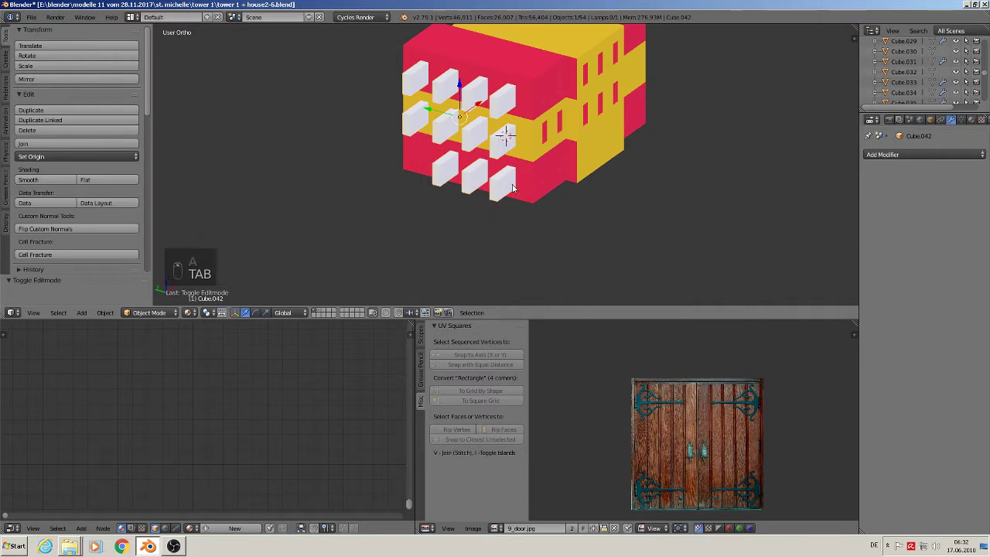
{"action": "left_click", "coordinate": [105, 312]}
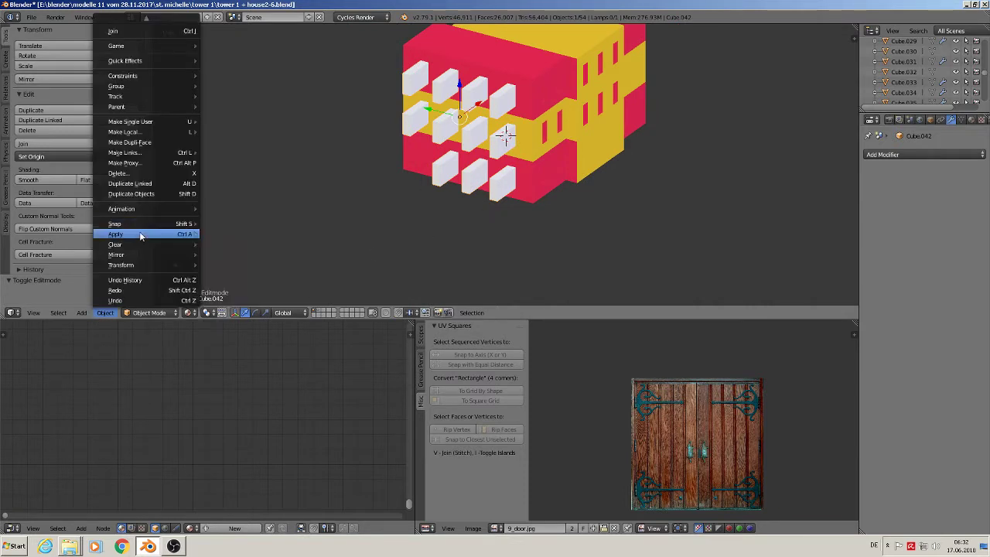
{"action": "mouse_move", "coordinate": [139, 232]}
{"action": "left_click", "coordinate": [267, 263]}
Step: Apply the object transform of the red and yellow gatehouse block
{"action": "right_click", "coordinate": [518, 65]}
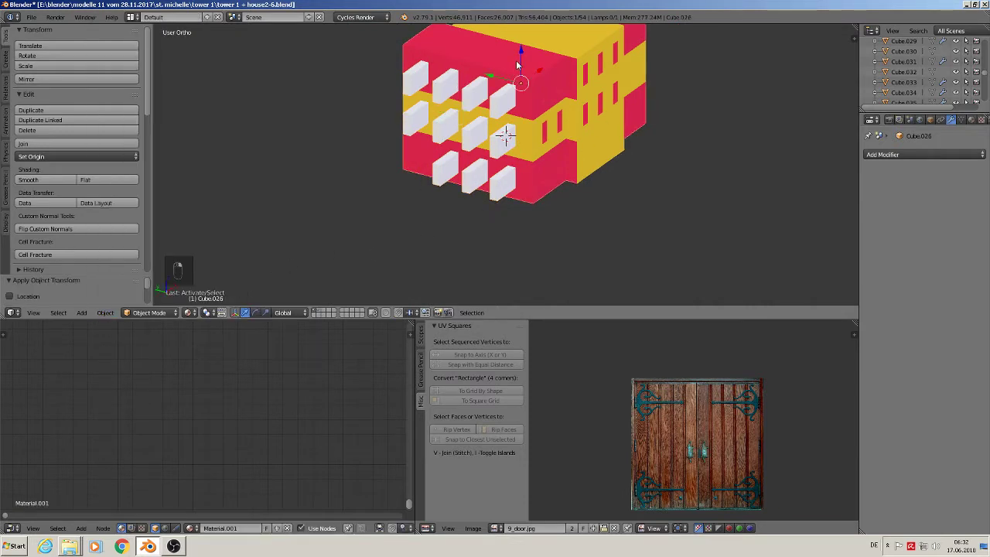
{"action": "left_click", "coordinate": [105, 312]}
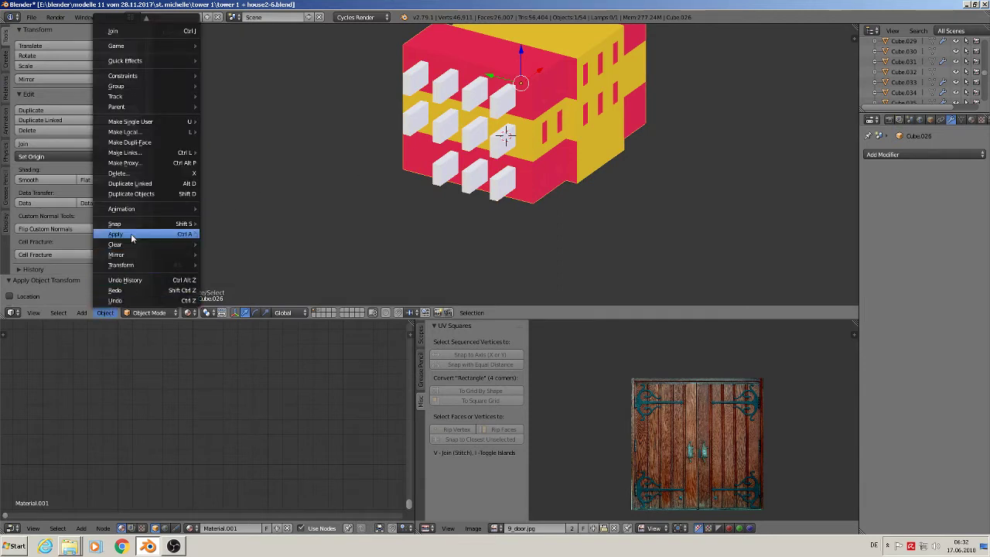
{"action": "mouse_move", "coordinate": [133, 235]}
{"action": "left_click", "coordinate": [238, 254]}
Step: Add a Boolean modifier with the Difference operation to the gatehouse block
{"action": "right_click", "coordinate": [478, 145]}
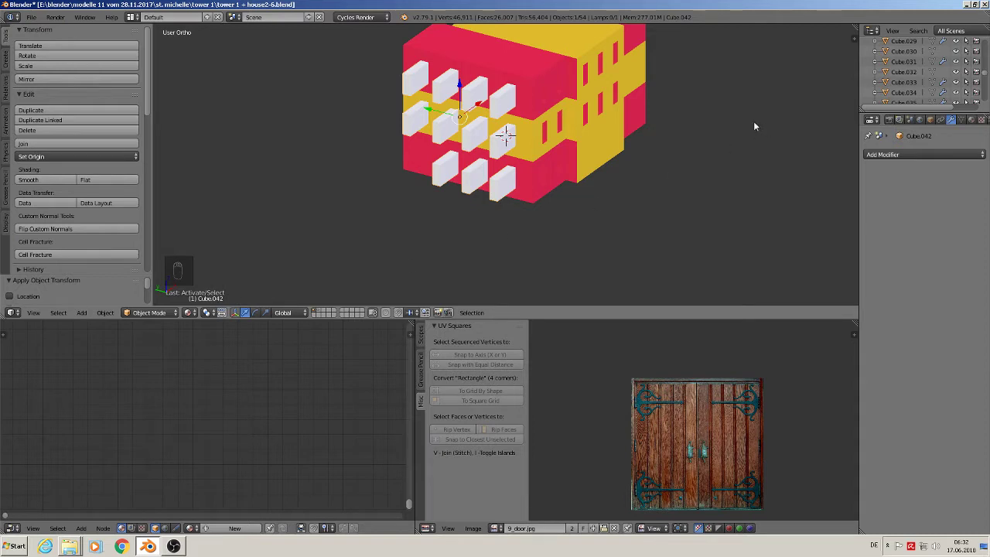
{"action": "right_click", "coordinate": [577, 69]}
{"action": "left_click", "coordinate": [959, 154]}
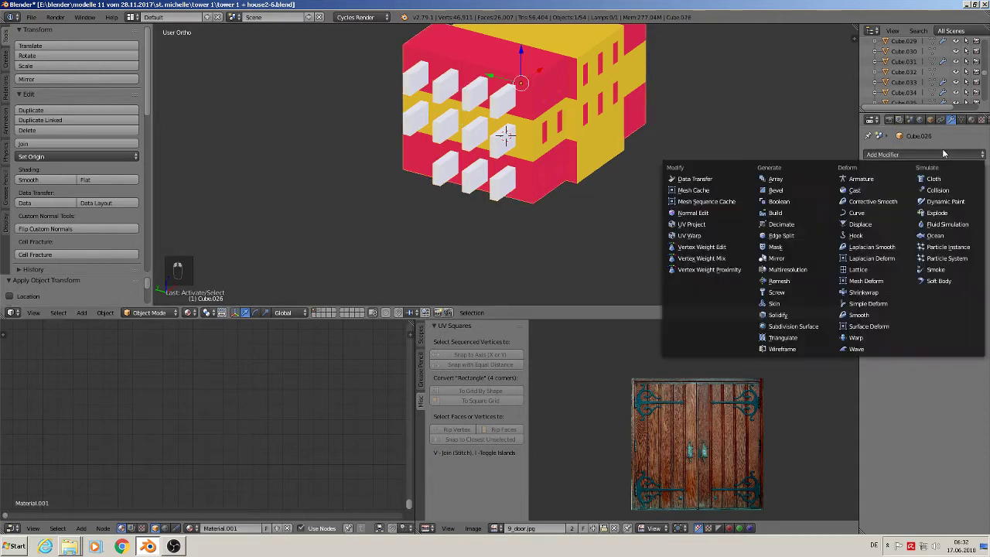
{"action": "left_click", "coordinate": [780, 201]}
{"action": "left_click", "coordinate": [889, 233]}
{"action": "left_click", "coordinate": [889, 200]}
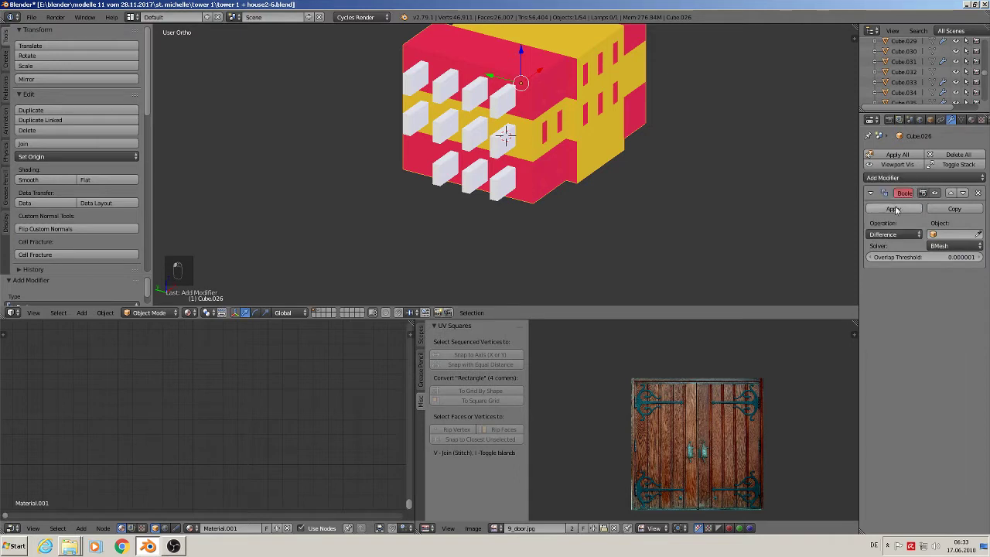
{"action": "left_click", "coordinate": [947, 235]}
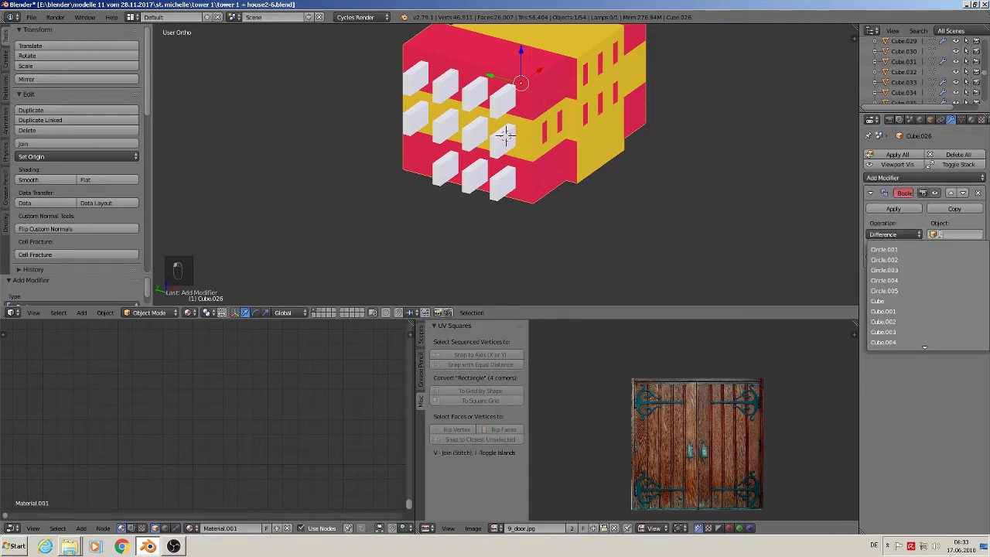
{"action": "type", "text": "CUBE:5"}
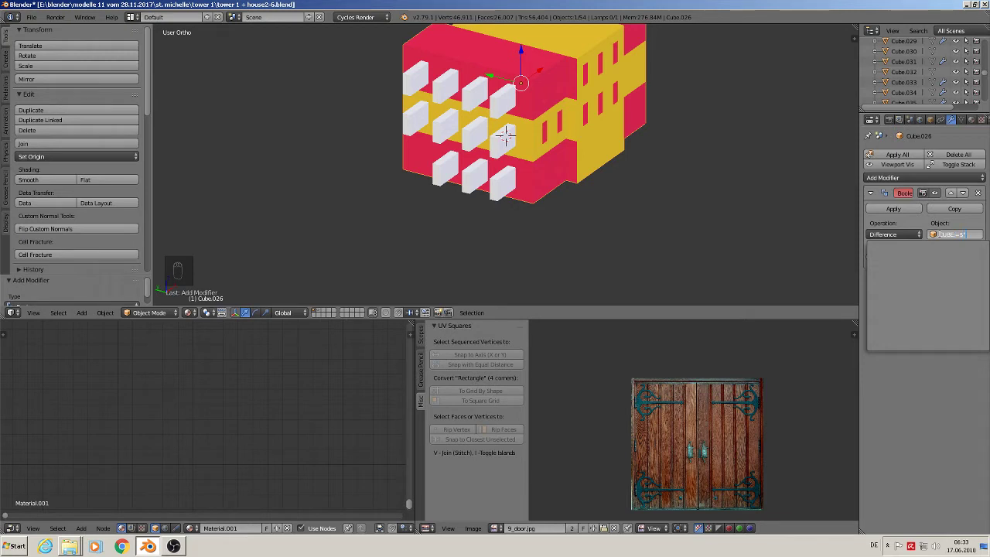
{"action": "key", "text": "Escape"}
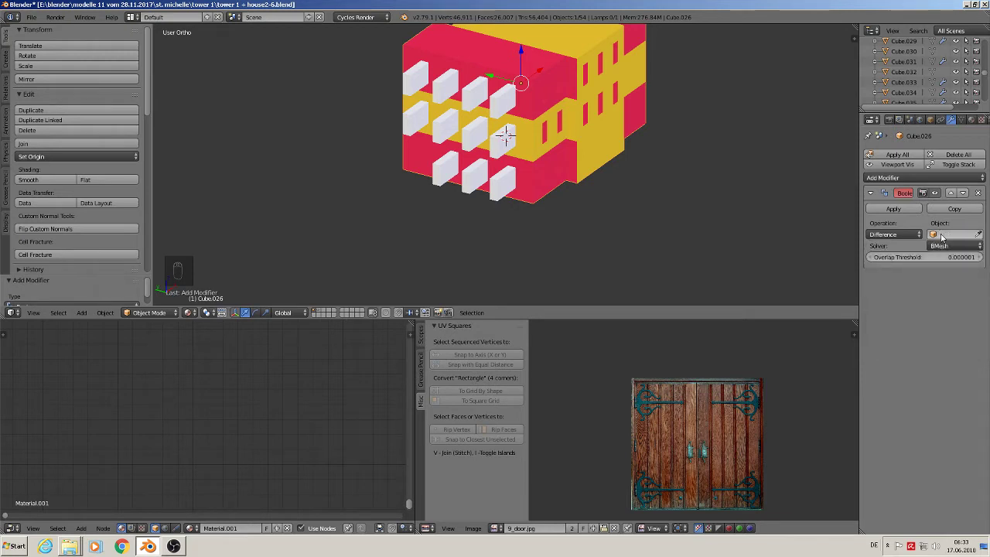
Step: Set Cube.042 as the Boolean's object, keep the Difference operation, and apply the modifier to the gatehouse block
{"action": "left_click", "coordinate": [942, 235]}
{"action": "type", "text": "CUBE"}
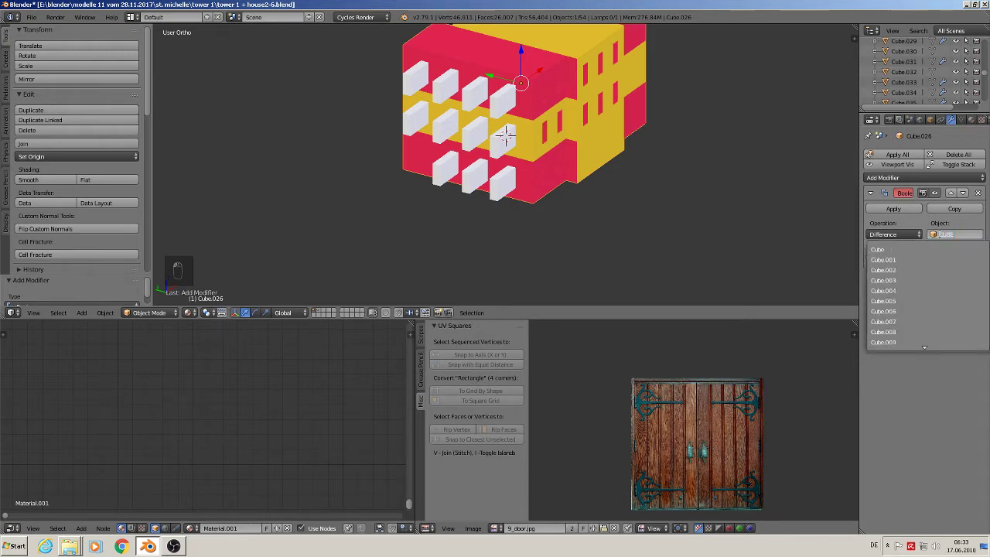
{"action": "type", "text": ":"}
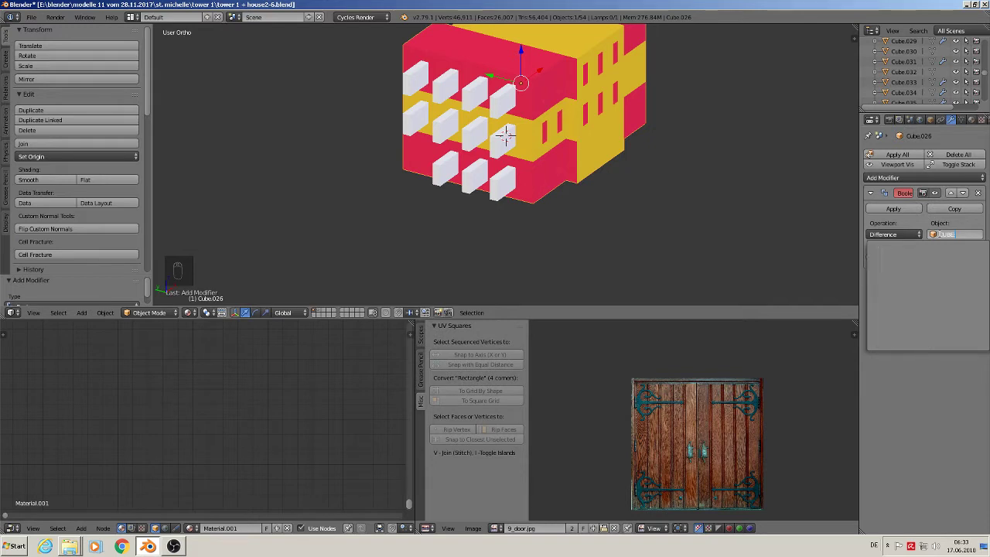
{"action": "key", "text": "BackSpace"}
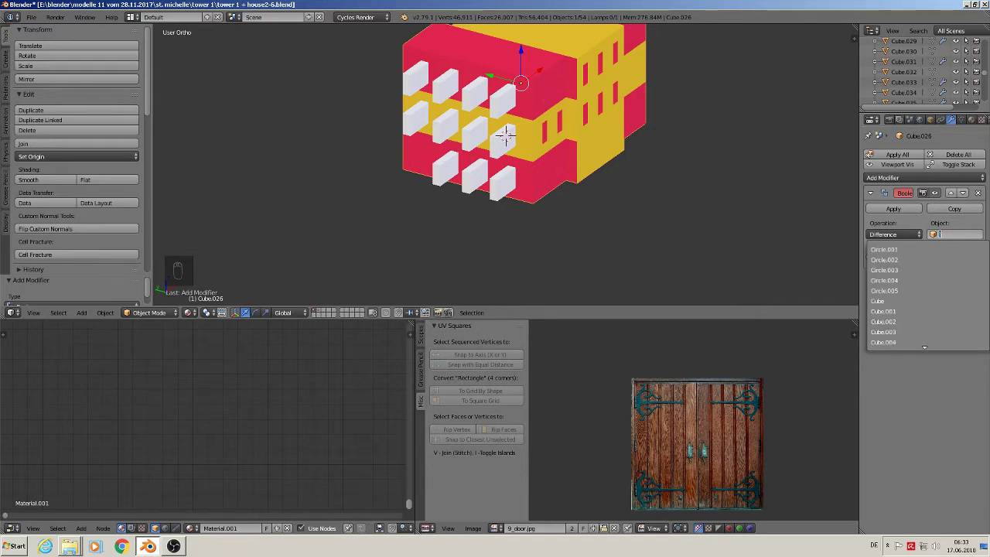
{"action": "type", "text": "cu"}
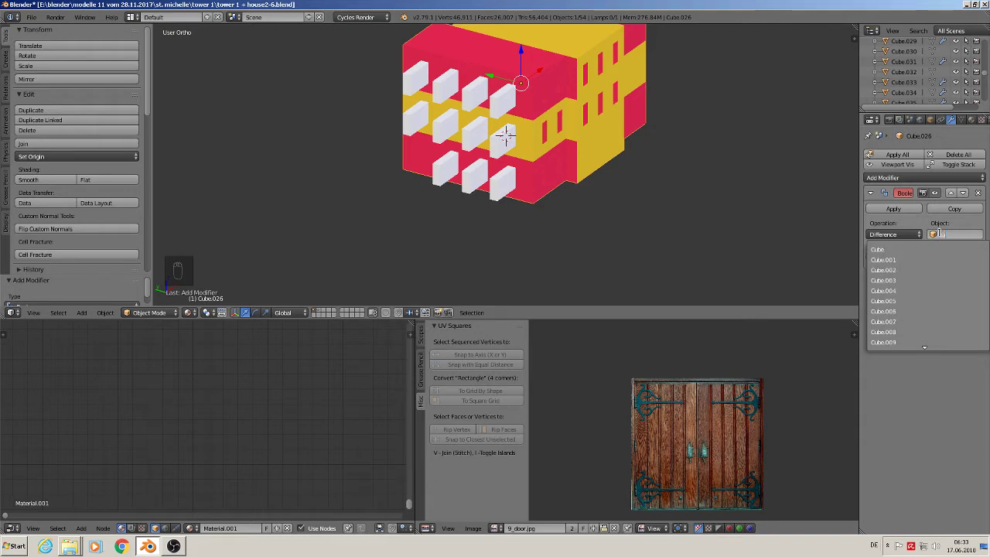
{"action": "type", "text": "be.042"}
{"action": "key", "text": "Return"}
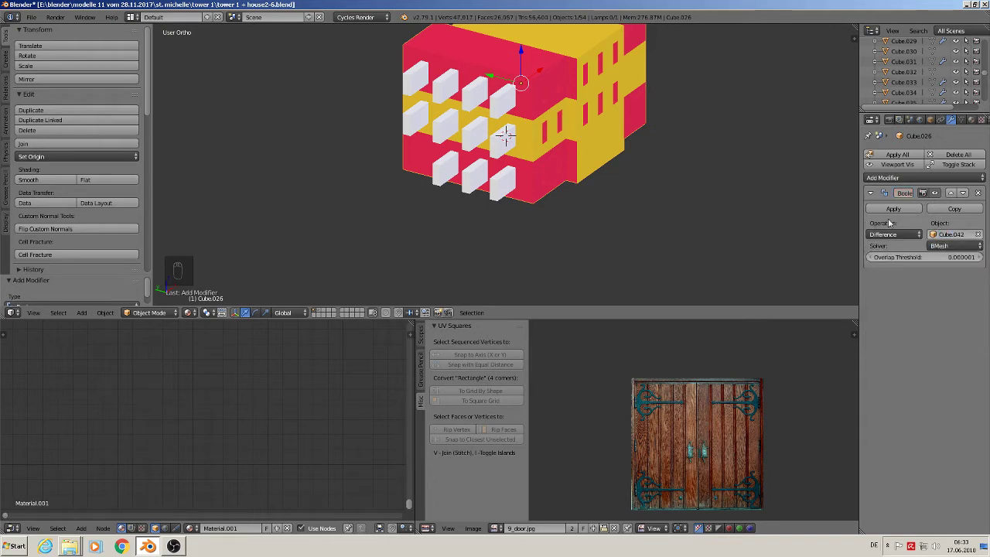
{"action": "left_click", "coordinate": [893, 234]}
{"action": "left_click", "coordinate": [889, 205]}
Step: Move the side wall's set of window bars along Y until it is clear of the gatehouse block
{"action": "right_click", "coordinate": [493, 104]}
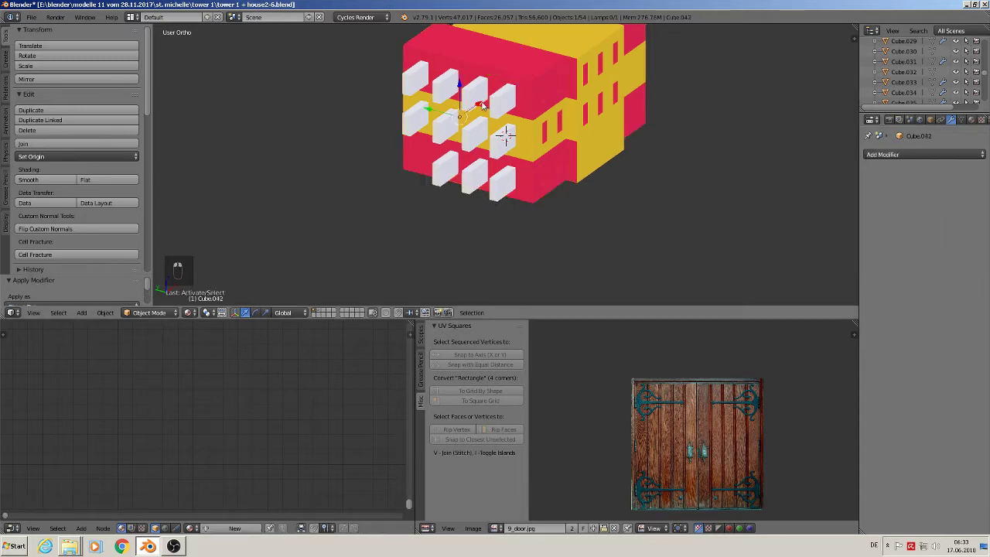
{"action": "right_click", "coordinate": [470, 100]}
{"action": "right_click", "coordinate": [481, 94]}
{"action": "key", "text": "g"}
{"action": "key", "text": "y"}
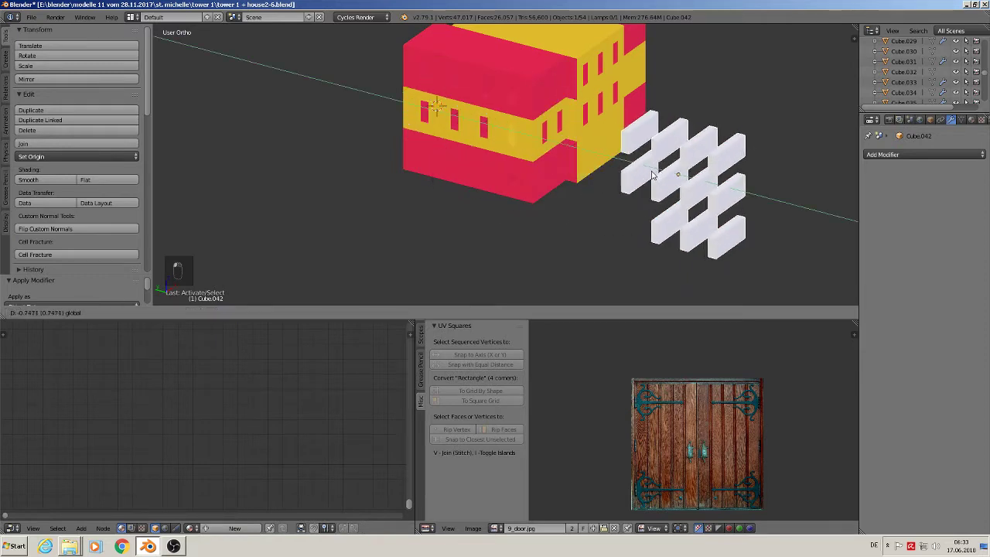
{"action": "left_click", "coordinate": [682, 154]}
Step: Move the used set of side-wall window bars to the second layer
{"action": "middle_click_drag", "start_coordinate": [682, 153], "coordinate": [623, 150]}
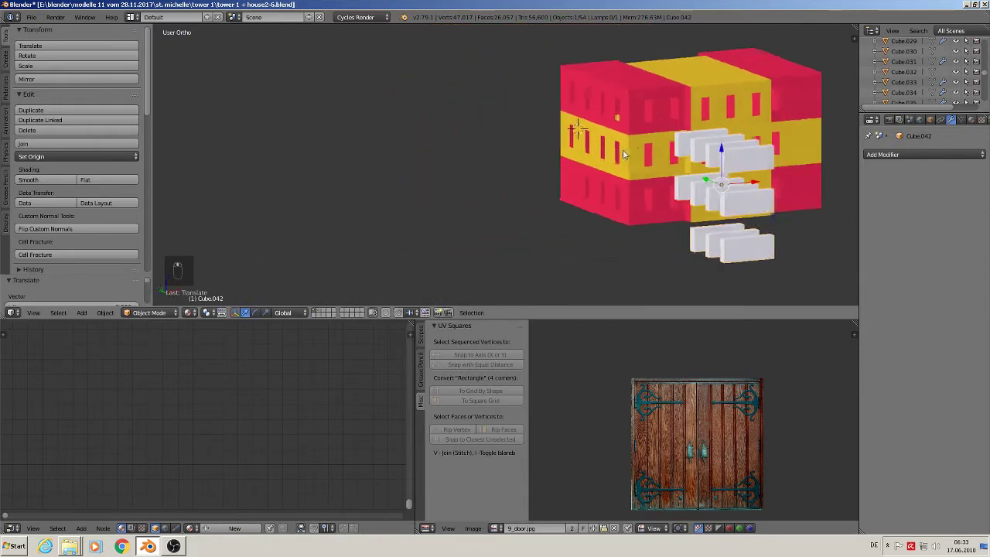
{"action": "scroll", "coordinate": [738, 196], "scroll_direction": "down", "scroll_amount": 5}
{"action": "middle_click_drag", "start_coordinate": [738, 196], "coordinate": [524, 186]}
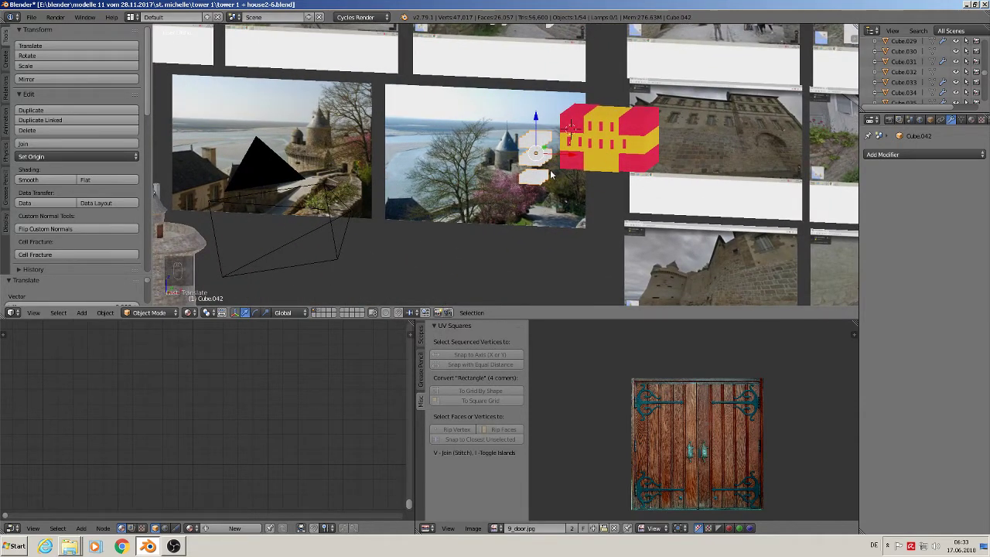
{"action": "key", "text": "m"}
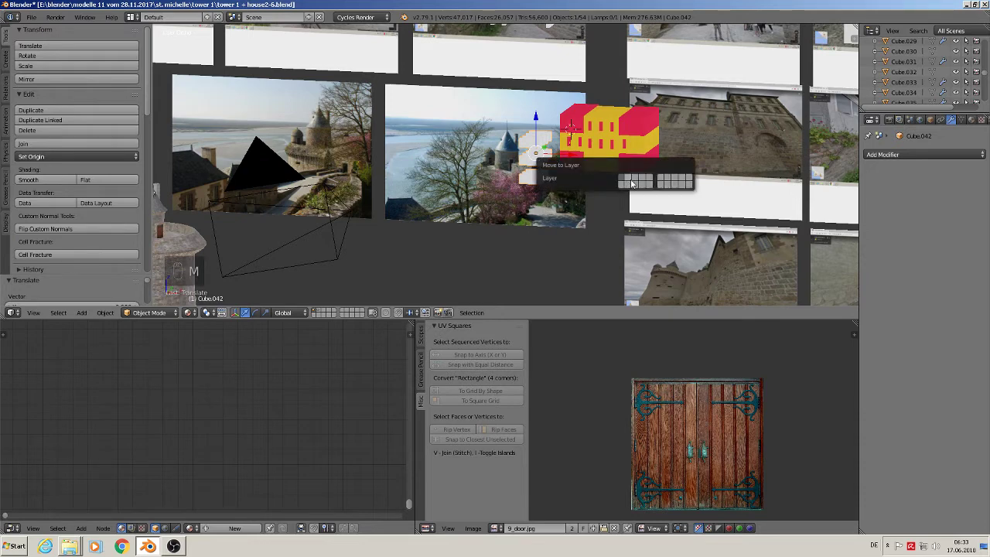
{"action": "left_click", "coordinate": [632, 184]}
Step: Move the leftover white box in front of the reference photos to the second layer
{"action": "scroll", "coordinate": [717, 149], "scroll_direction": "down", "scroll_amount": 3}
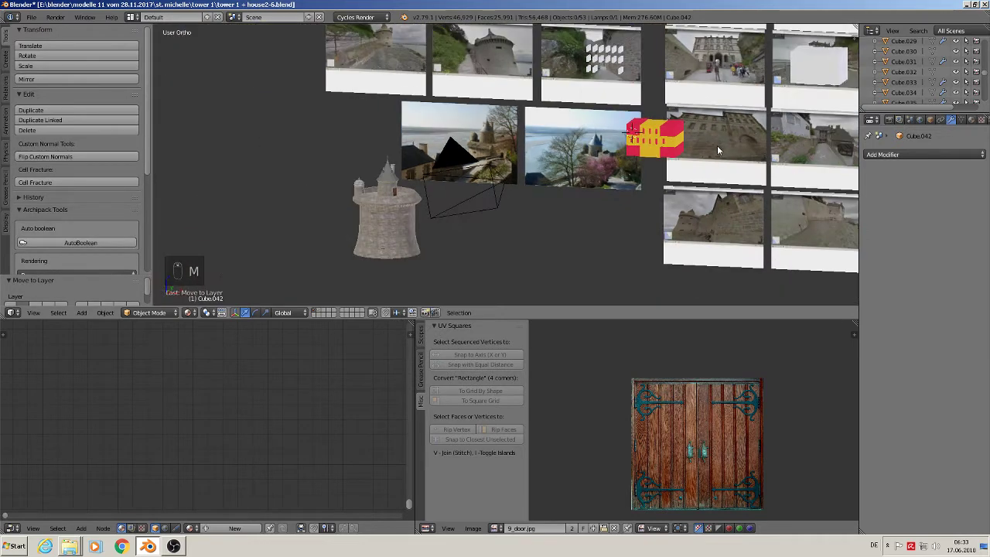
{"action": "scroll", "coordinate": [696, 155], "scroll_direction": "up", "scroll_amount": 3}
{"action": "right_click", "coordinate": [748, 111]}
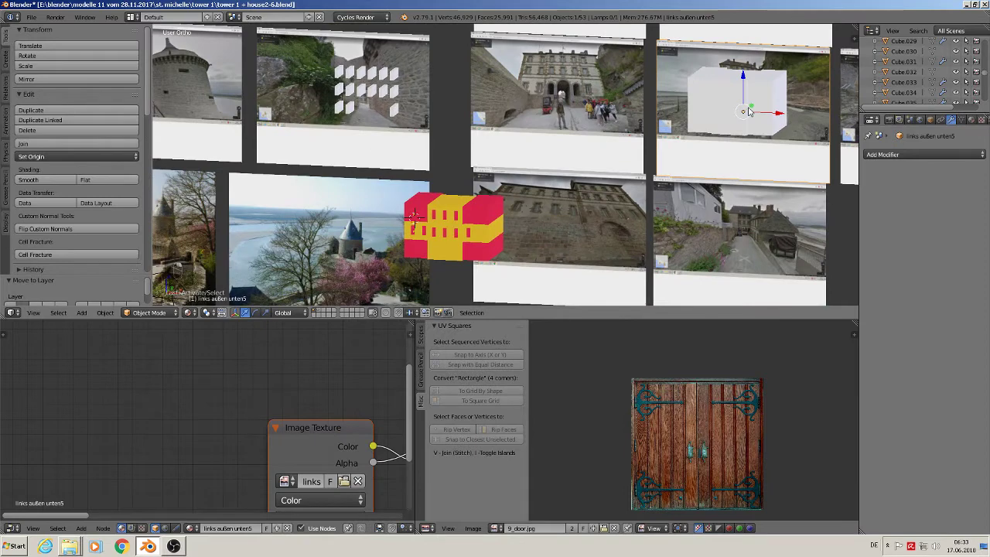
{"action": "right_click", "coordinate": [748, 112]}
{"action": "key", "text": "m"}
{"action": "left_click", "coordinate": [837, 125]}
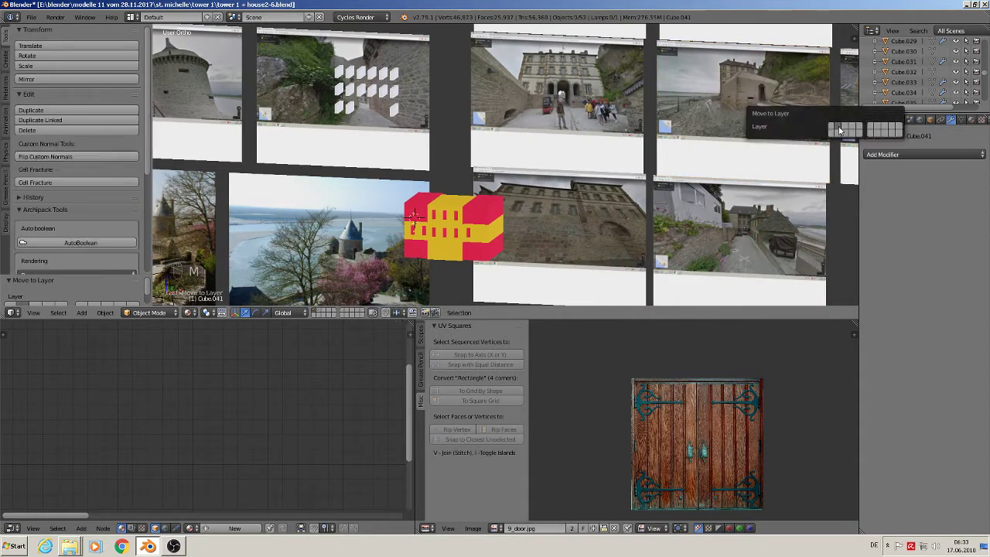
Step: Duplicate the gatehouse block, offset the copy along X, and move the copy to the second layer
{"action": "right_click", "coordinate": [474, 207]}
{"action": "right_click", "coordinate": [474, 207]}
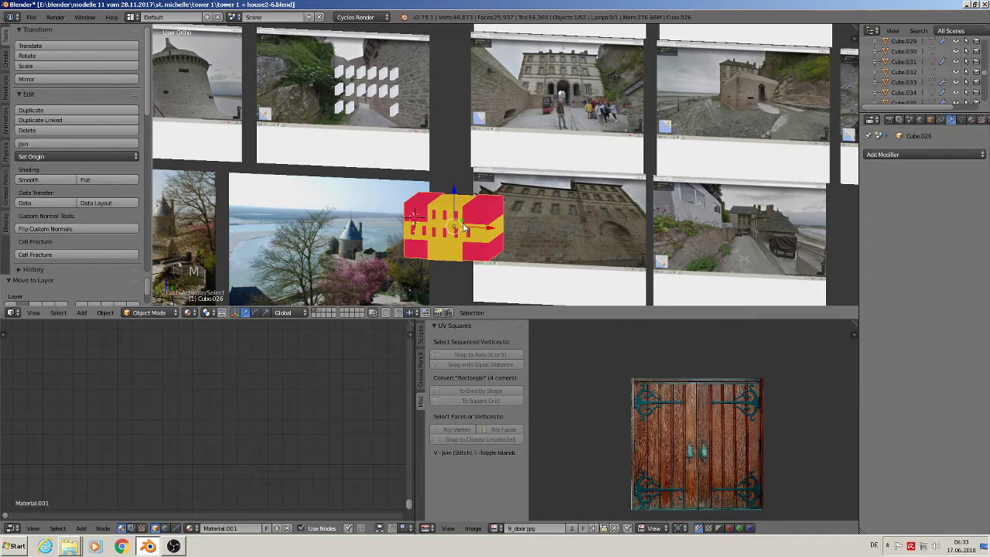
{"action": "key", "text": "shift+d"}
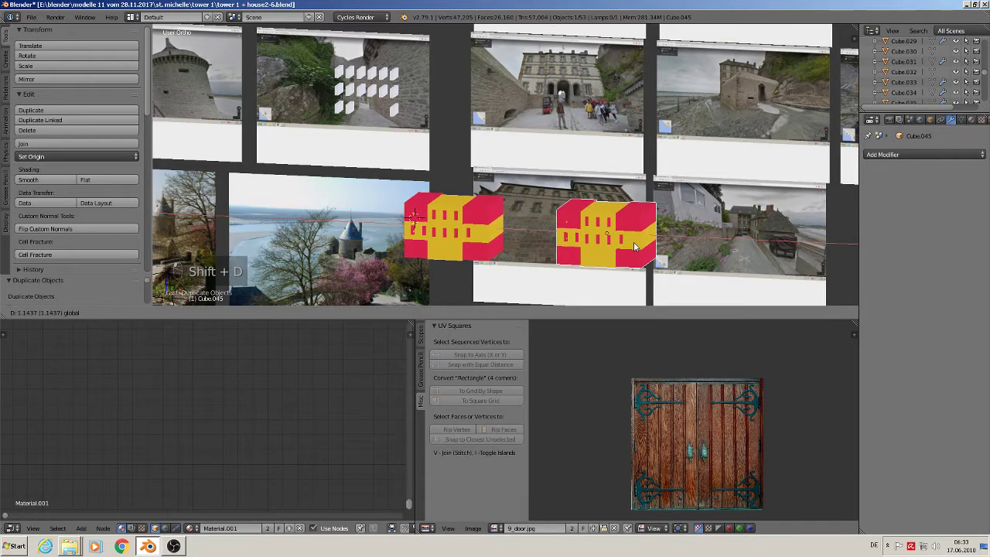
{"action": "left_click", "coordinate": [569, 252]}
{"action": "key", "text": "m"}
{"action": "left_click", "coordinate": [694, 265]}
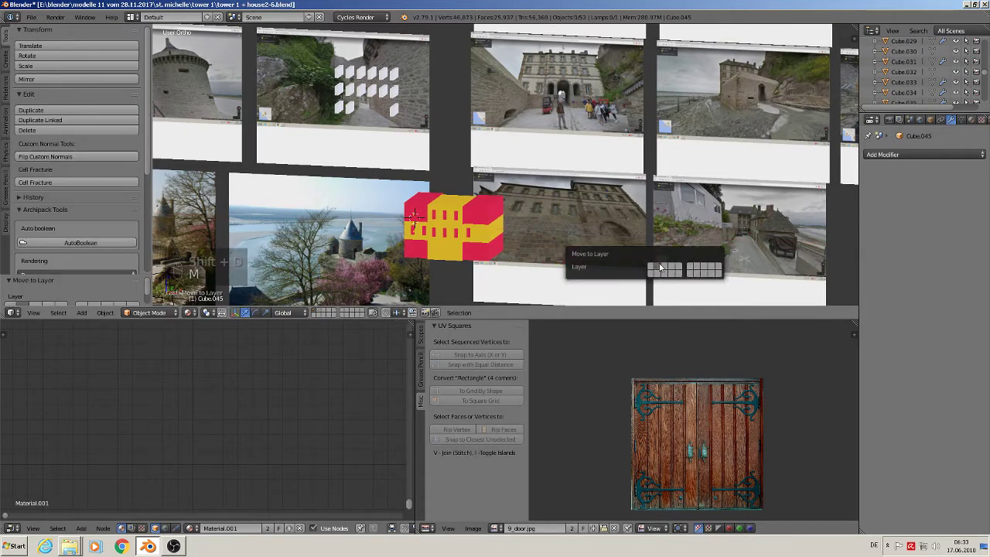
Step: Save the blend file and move the remaining white window bars over the reference photos to the second layer
{"action": "left_click", "coordinate": [29, 18]}
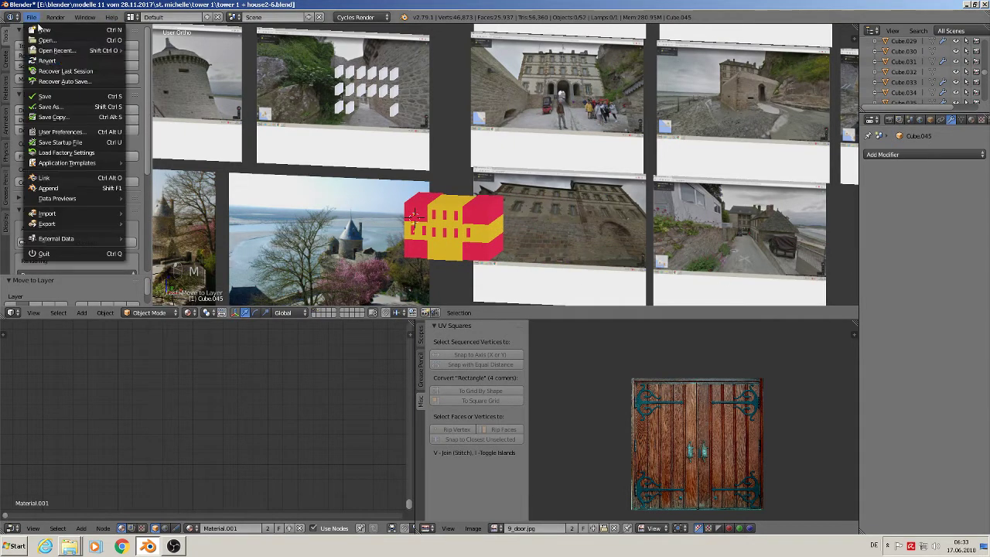
{"action": "left_click", "coordinate": [67, 100]}
{"action": "scroll", "coordinate": [421, 136], "scroll_direction": "down", "scroll_amount": 2}
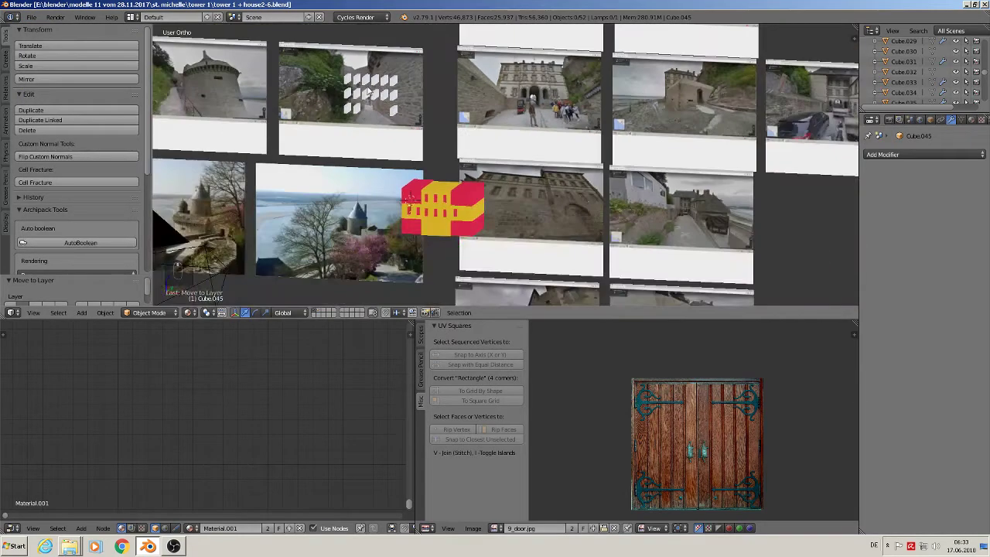
{"action": "right_click", "coordinate": [378, 102]}
{"action": "key", "text": "m"}
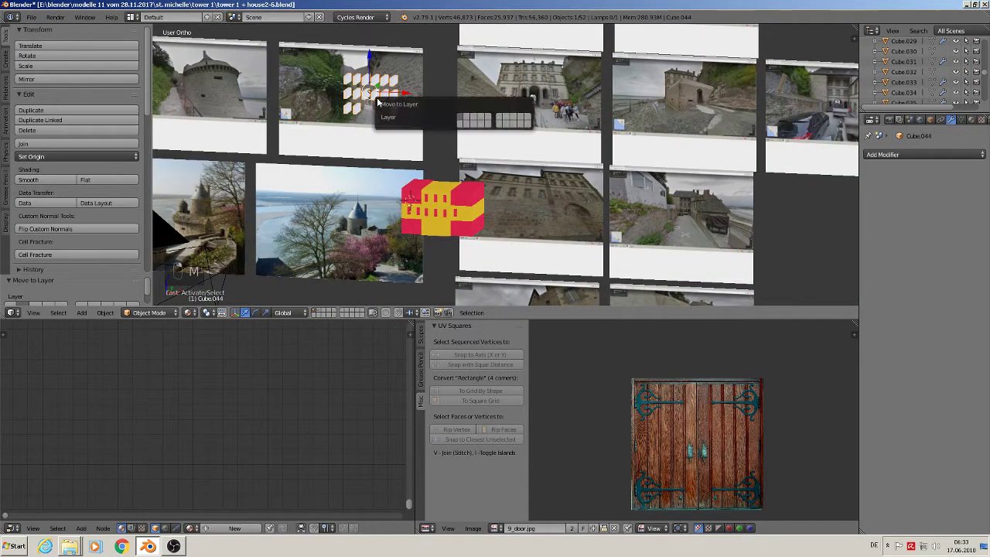
{"action": "left_click", "coordinate": [469, 120]}
Step: Add a circle mesh at the main archway of the gatehouse reference photo in front view
{"action": "scroll", "coordinate": [575, 103], "scroll_direction": "down", "scroll_amount": 3}
{"action": "scroll", "coordinate": [499, 181], "scroll_direction": "up", "scroll_amount": 2}
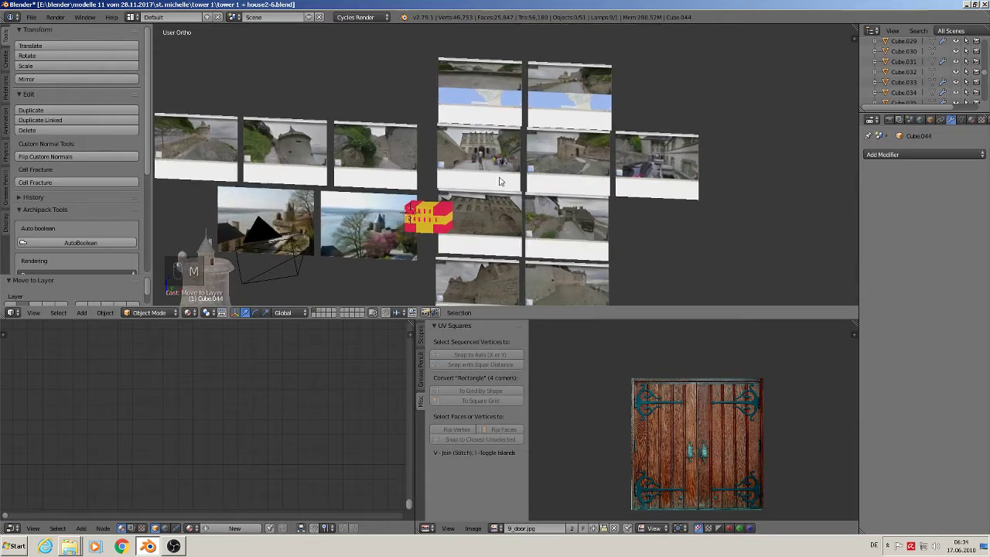
{"action": "key", "text": "KP_1"}
{"action": "scroll", "coordinate": [549, 104], "scroll_direction": "up", "scroll_amount": 5}
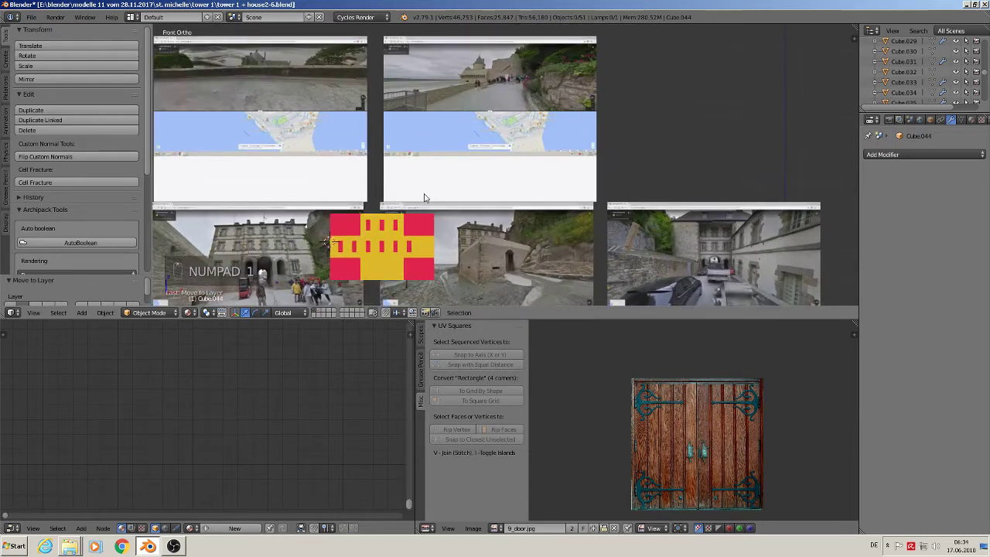
{"action": "scroll", "coordinate": [550, 105], "scroll_direction": "up", "scroll_amount": 5}
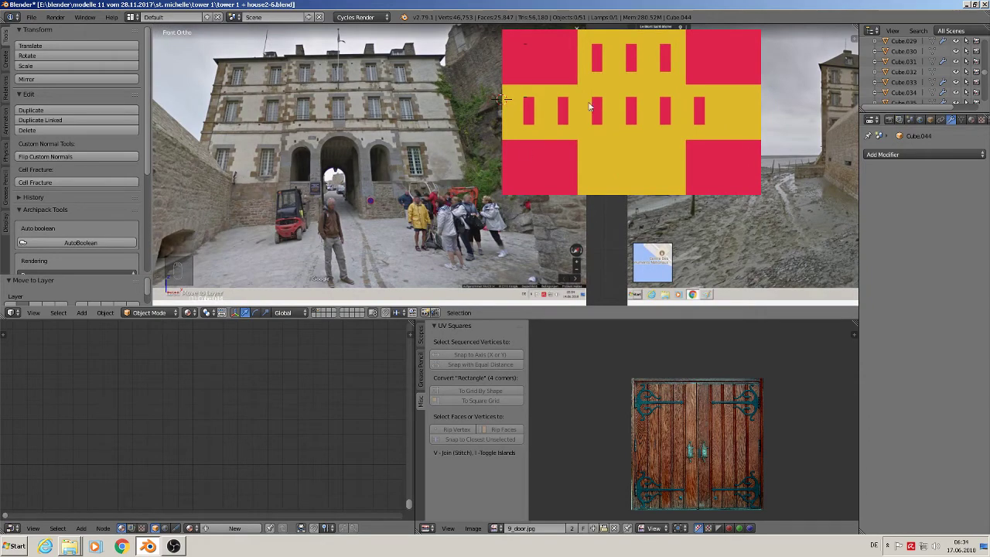
{"action": "middle_click_drag", "start_coordinate": [591, 108], "coordinate": [528, 117]}
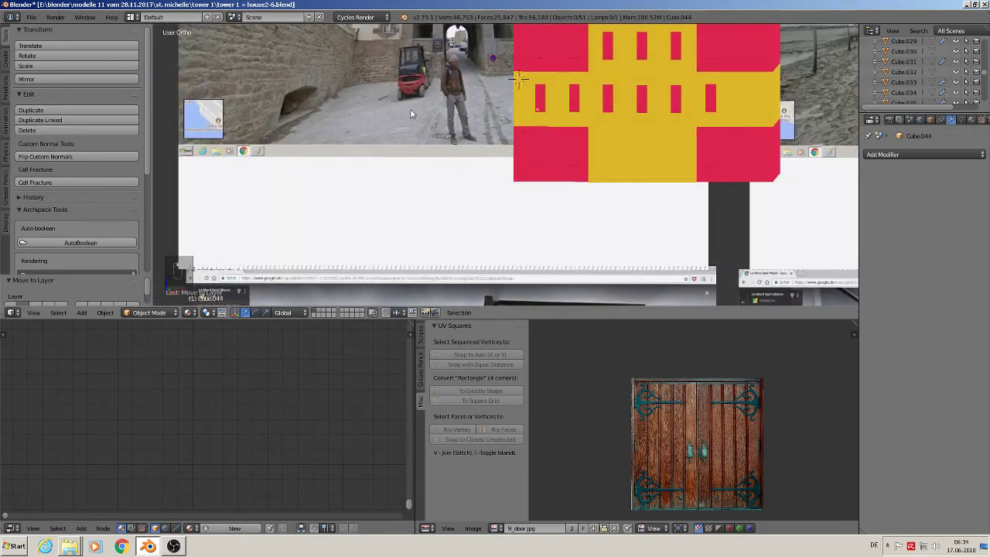
{"action": "middle_click_drag", "start_coordinate": [411, 113], "coordinate": [416, 112]}
{"action": "key", "text": "KP_1"}
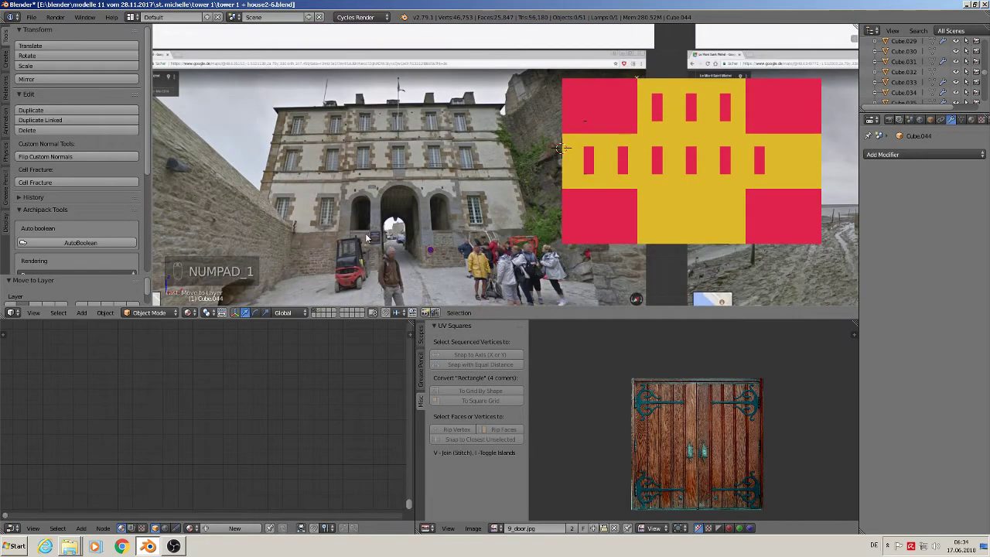
{"action": "scroll", "coordinate": [410, 230], "scroll_direction": "up", "scroll_amount": 2}
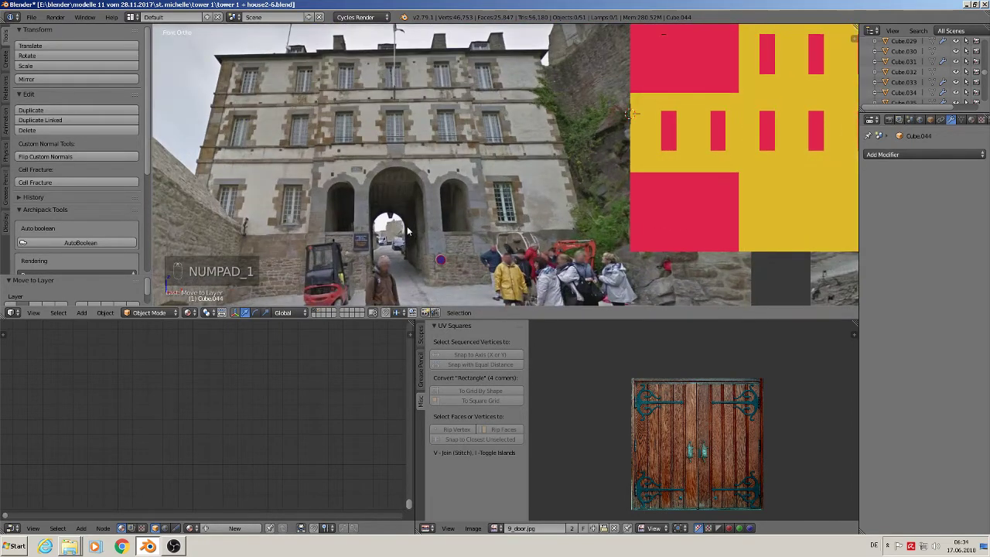
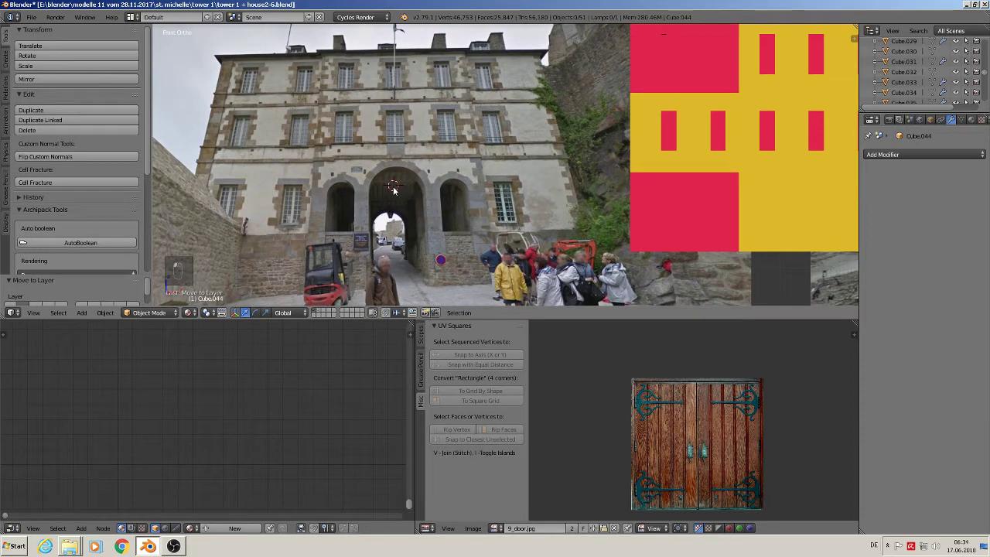
{"action": "left_click", "coordinate": [81, 312]}
{"action": "mouse_move", "coordinate": [94, 302]}
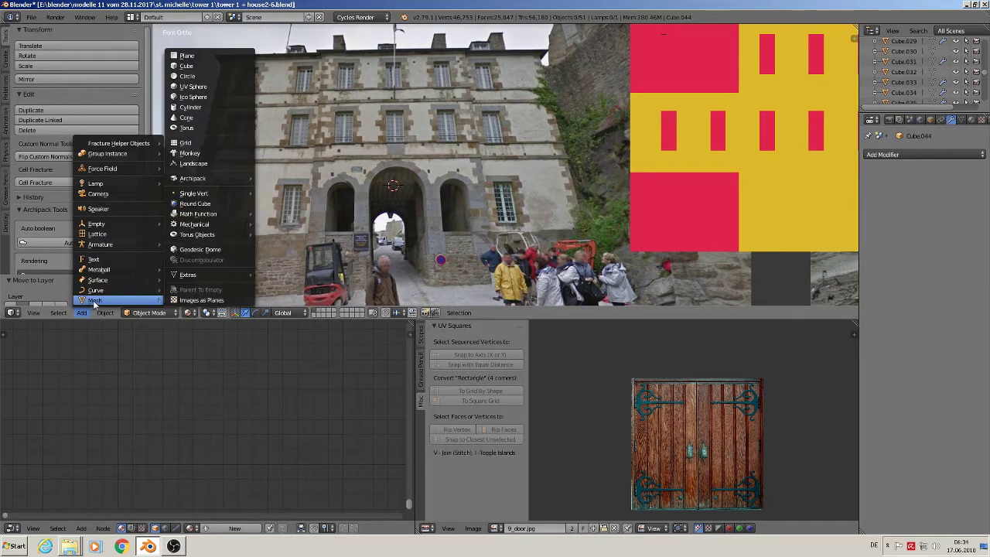
{"action": "left_click", "coordinate": [191, 77]}
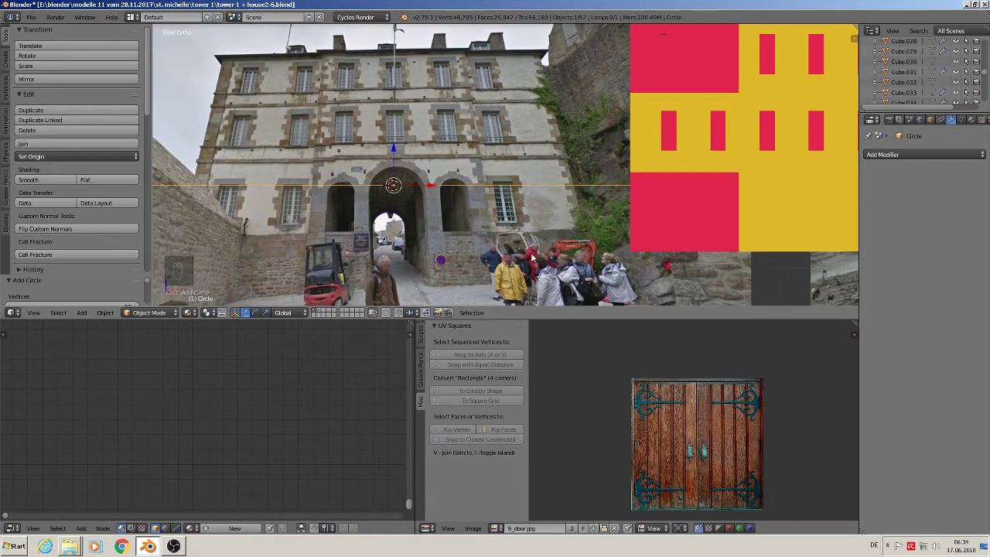
Step: Rotate the circle 90° about X, scaling it down and shifting it along X to fit the photo's main archway
{"action": "type", "text": "rx90"}
{"action": "key", "text": "Return"}
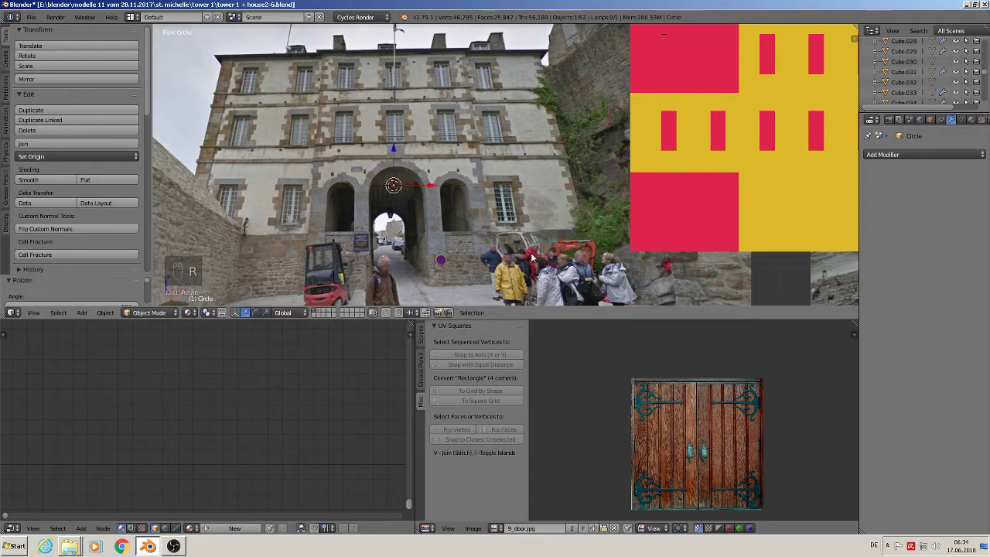
{"action": "key", "text": "s"}
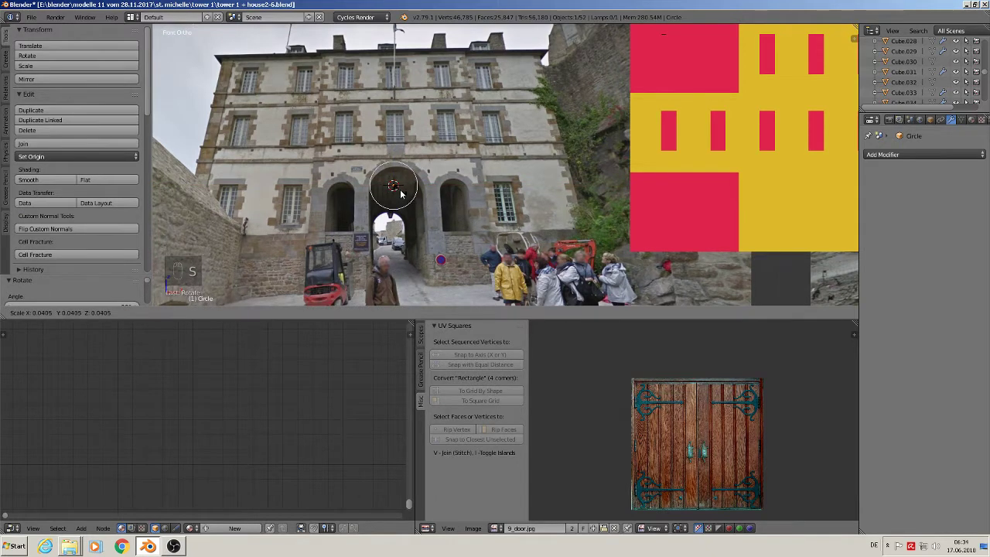
{"action": "left_click", "coordinate": [401, 190]}
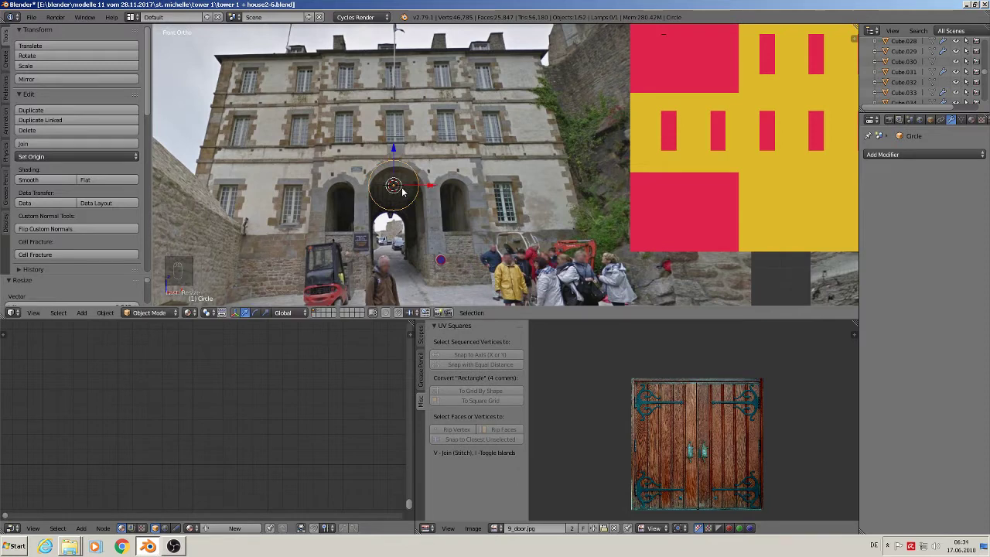
{"action": "left_click_drag", "start_coordinate": [425, 186], "coordinate": [428, 188]}
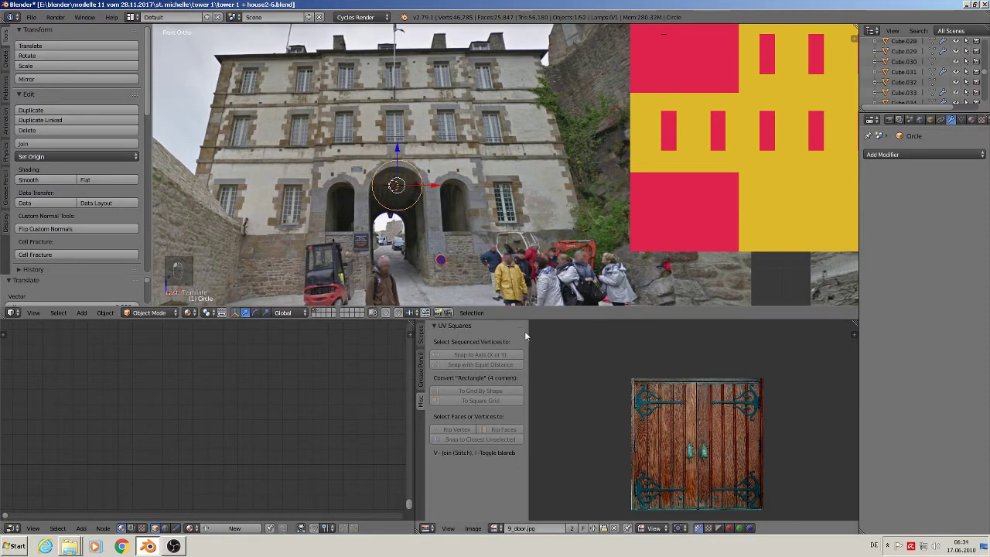
Step: Enlarge the 3D view and flatten the circle along Z to match the curve of the main arch
{"action": "left_click_drag", "start_coordinate": [519, 319], "coordinate": [519, 465]}
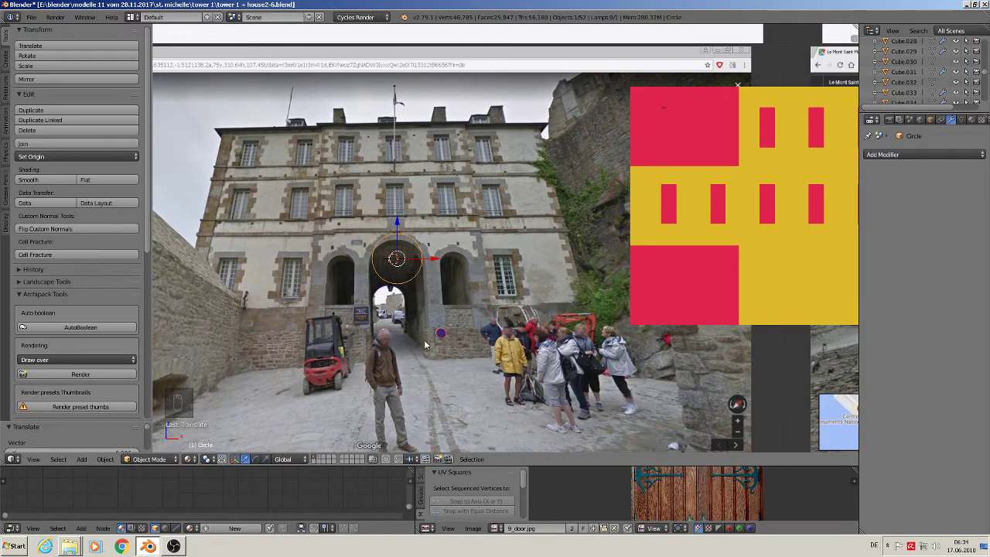
{"action": "key", "text": "s"}
{"action": "key", "text": "z"}
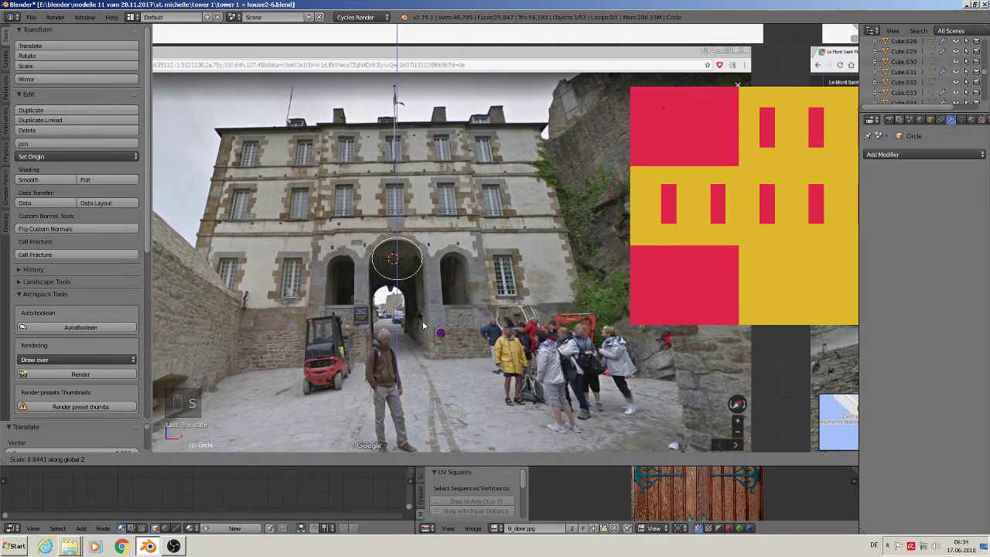
{"action": "left_click", "coordinate": [420, 314]}
Step: Delete the vertices of the circle's lower half so that only the arch curve is left
{"action": "scroll", "coordinate": [417, 293], "scroll_direction": "up", "scroll_amount": 1}
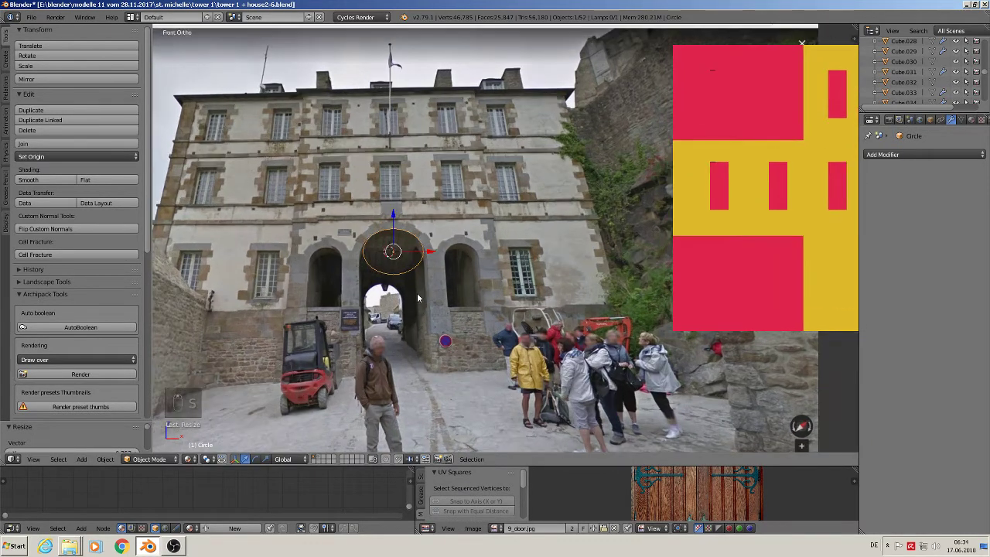
{"action": "key", "text": "Tab"}
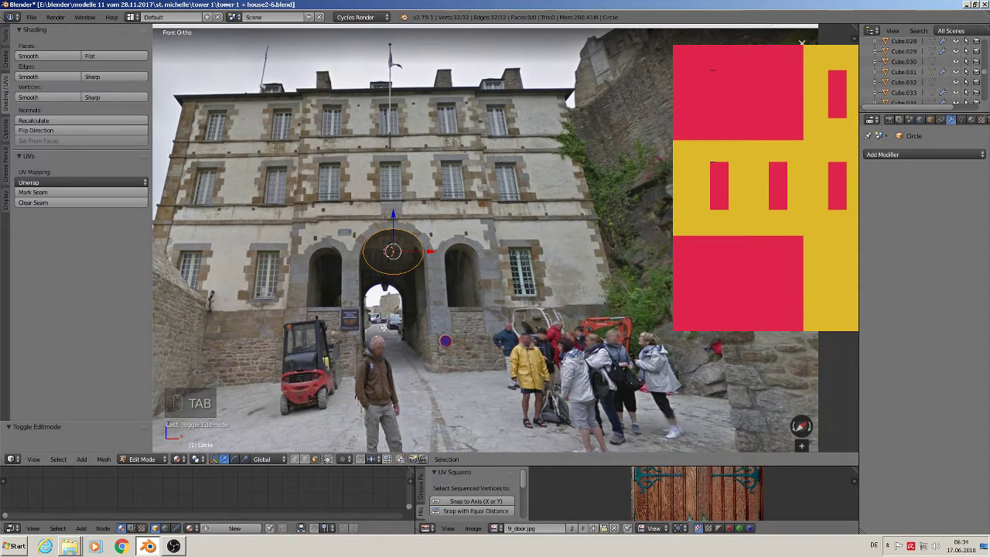
{"action": "key", "text": "a"}
{"action": "key", "text": "a"}
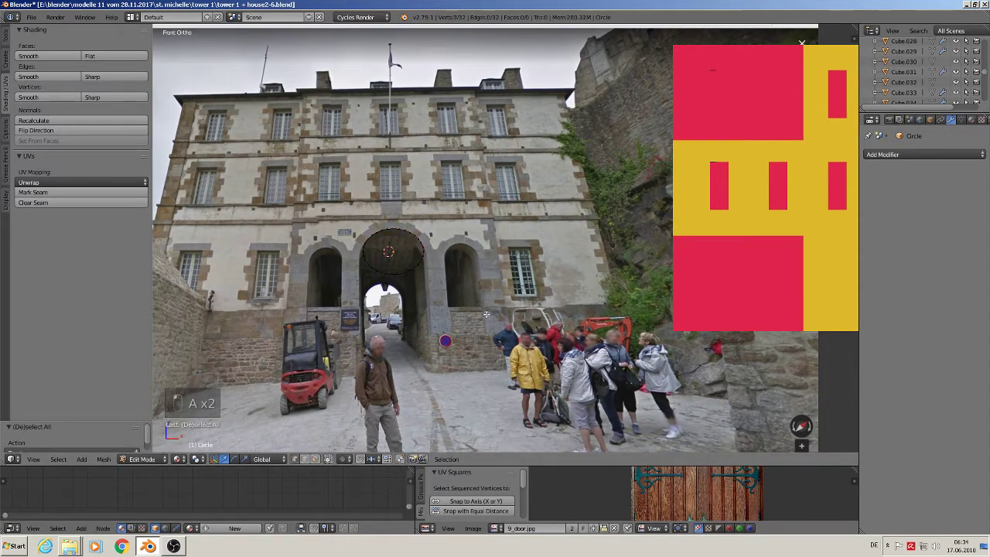
{"action": "key", "text": "b"}
{"action": "left_click_drag", "start_coordinate": [462, 299], "coordinate": [329, 255]}
{"action": "key", "text": "x"}
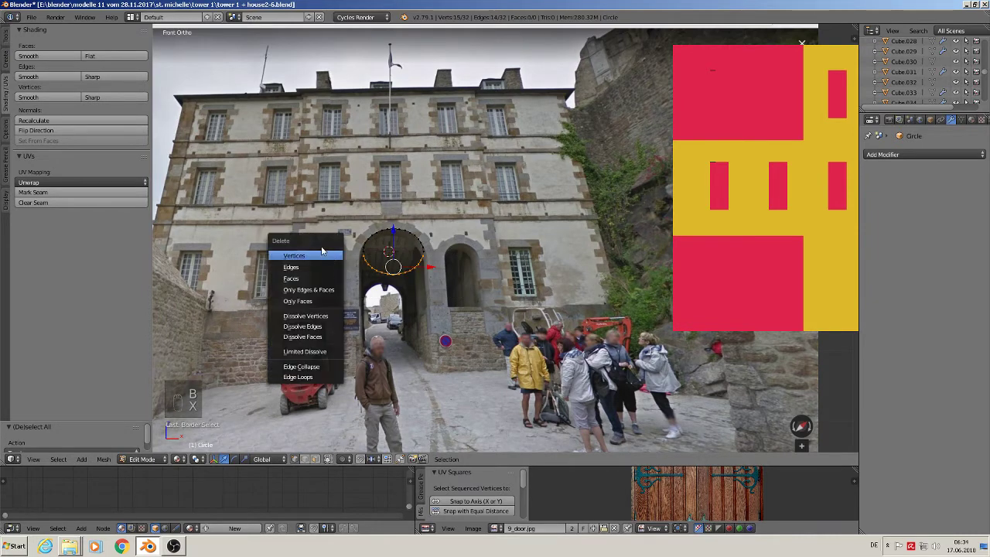
{"action": "left_click", "coordinate": [322, 255]}
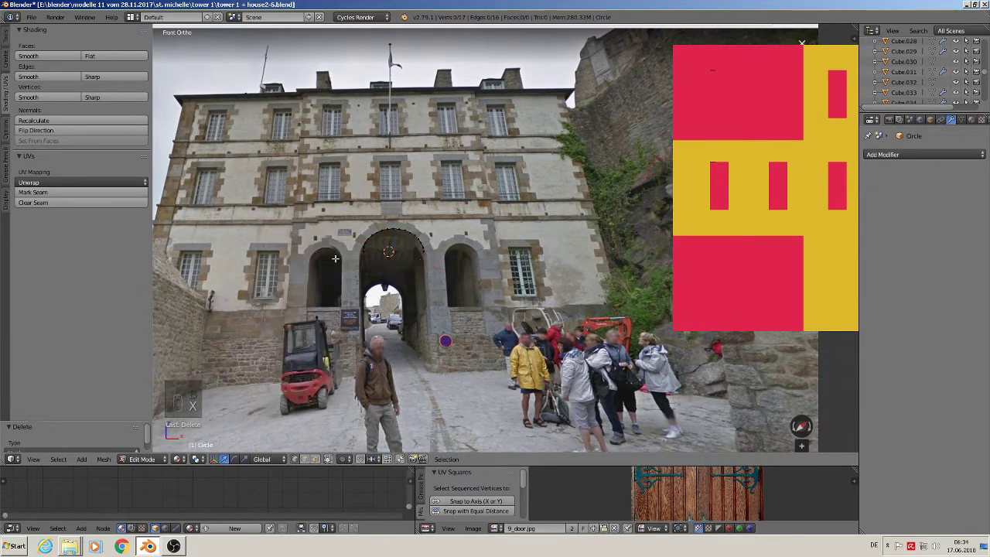
Step: Extrude the arch's two end vertices down along Z and join them with an edge to close the outline
{"action": "right_click", "coordinate": [423, 253]}
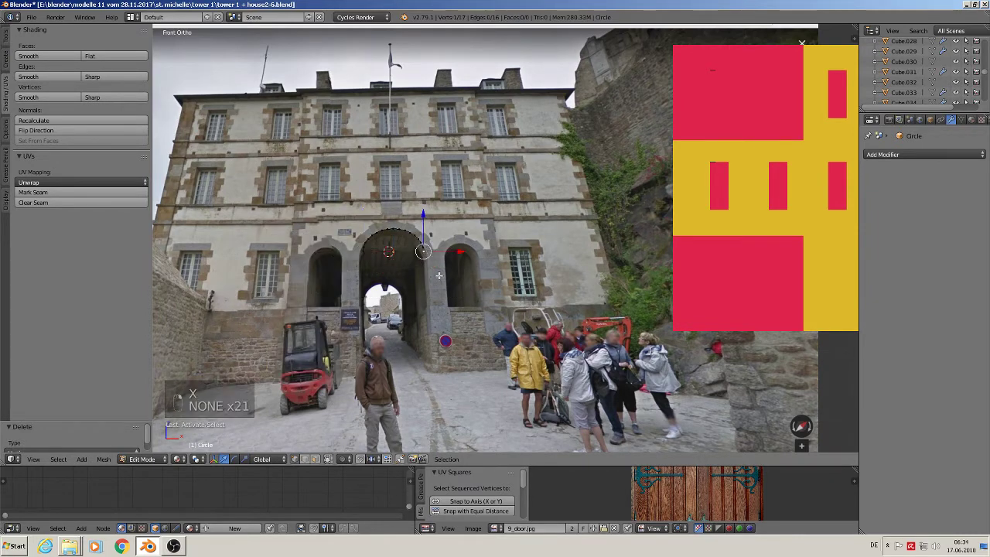
{"action": "right_click", "coordinate": [366, 253], "text": "shift"}
{"action": "key", "text": "e"}
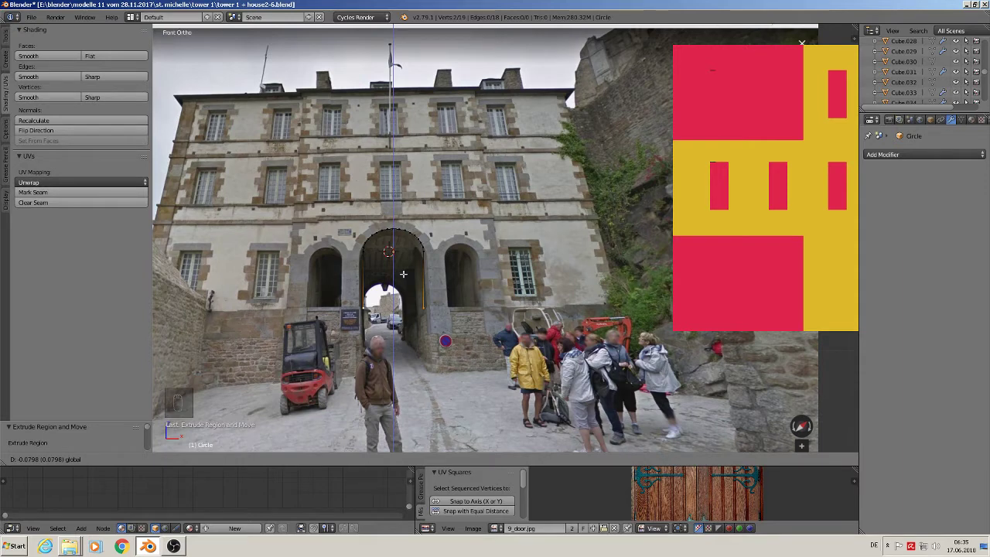
{"action": "left_click", "coordinate": [392, 296]}
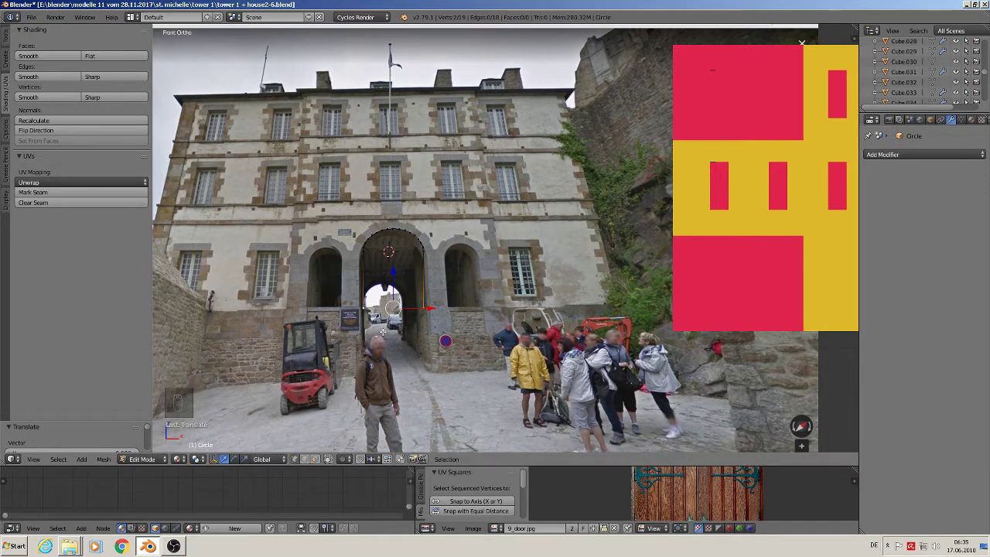
{"action": "key", "text": "f"}
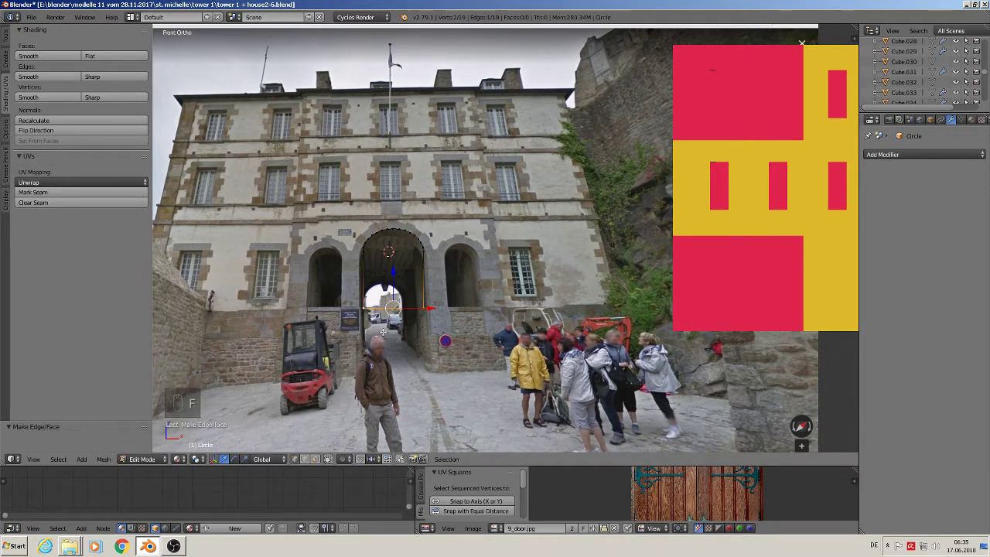
{"action": "key", "text": "Tab"}
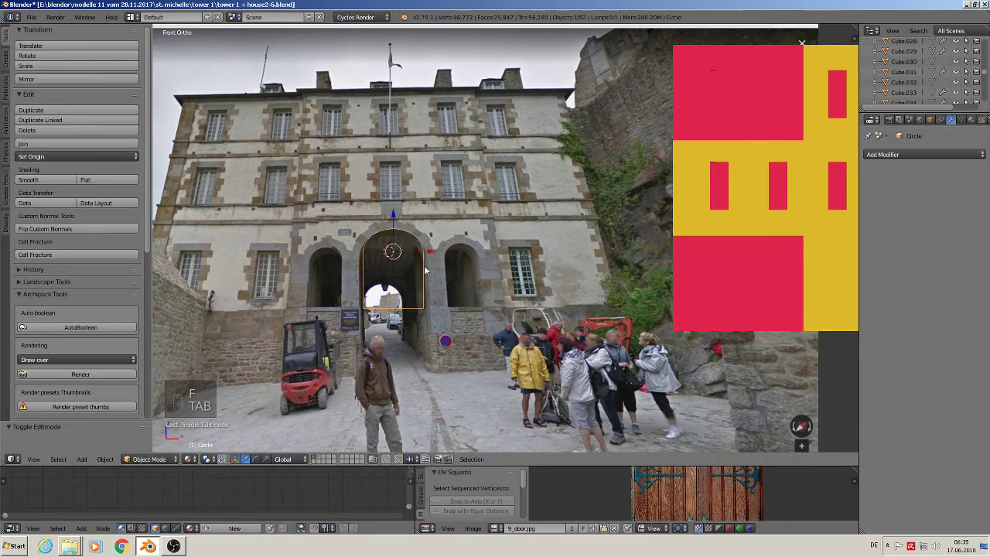
Step: Duplicate the whole arch outline, move the copy along X onto the left side arch, and scale it to that arch's width
{"action": "key", "text": "Tab"}
{"action": "key", "text": "a"}
{"action": "key", "text": "a"}
{"action": "key", "text": "a"}
{"action": "key", "text": "a"}
{"action": "key", "text": "a"}
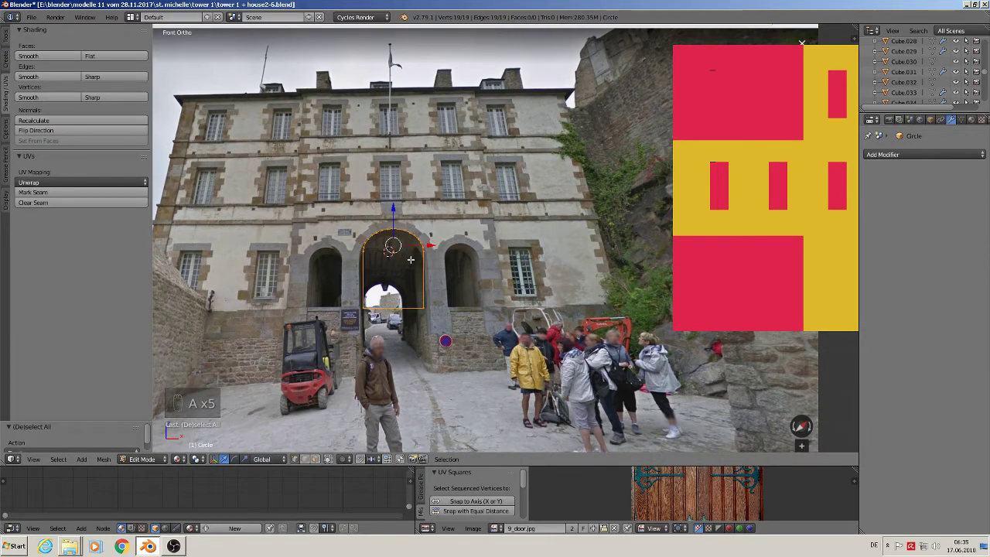
{"action": "key", "text": "shift+d"}
{"action": "left_click_drag", "start_coordinate": [430, 249], "coordinate": [361, 250]}
{"action": "key", "text": "s"}
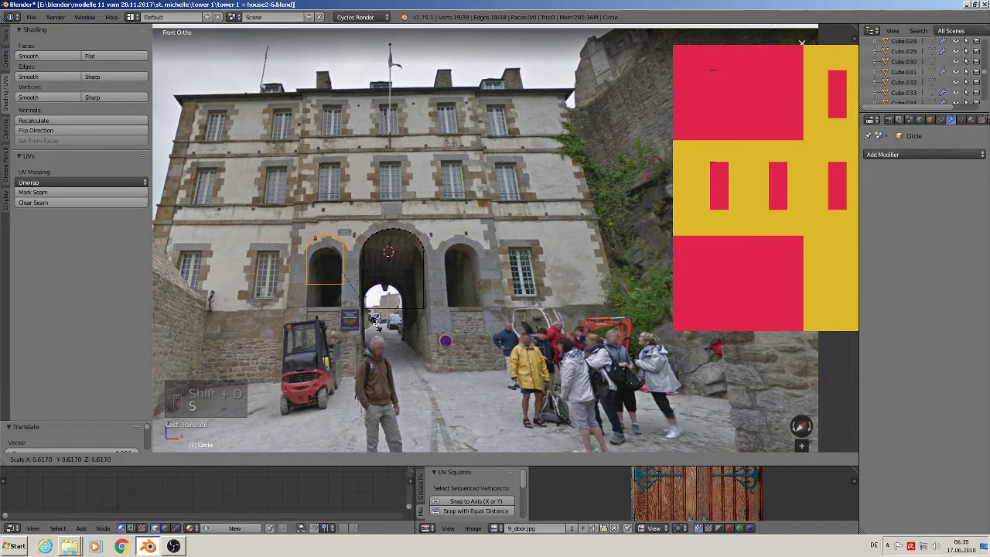
{"action": "left_click", "coordinate": [365, 312]}
Step: Lower the small outline onto the left side arch and pull its two bottom vertices down to the sill
{"action": "left_click_drag", "start_coordinate": [326, 217], "coordinate": [327, 278]}
{"action": "right_click", "coordinate": [344, 289]}
{"action": "right_click", "coordinate": [293, 287], "text": "shift"}
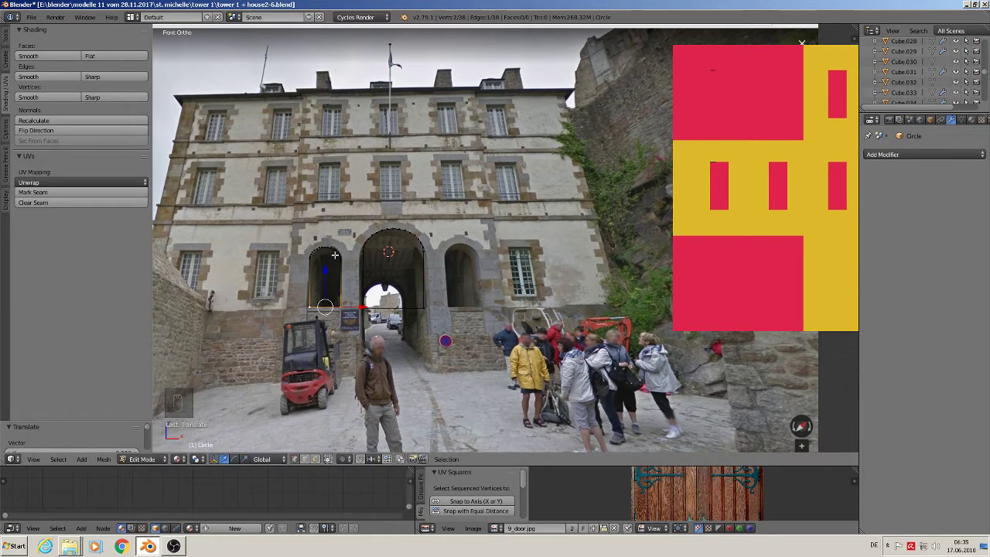
Step: Duplicate the small arch outline and move the copy along X onto the right side arch
{"action": "key", "text": "a"}
{"action": "key", "text": "l"}
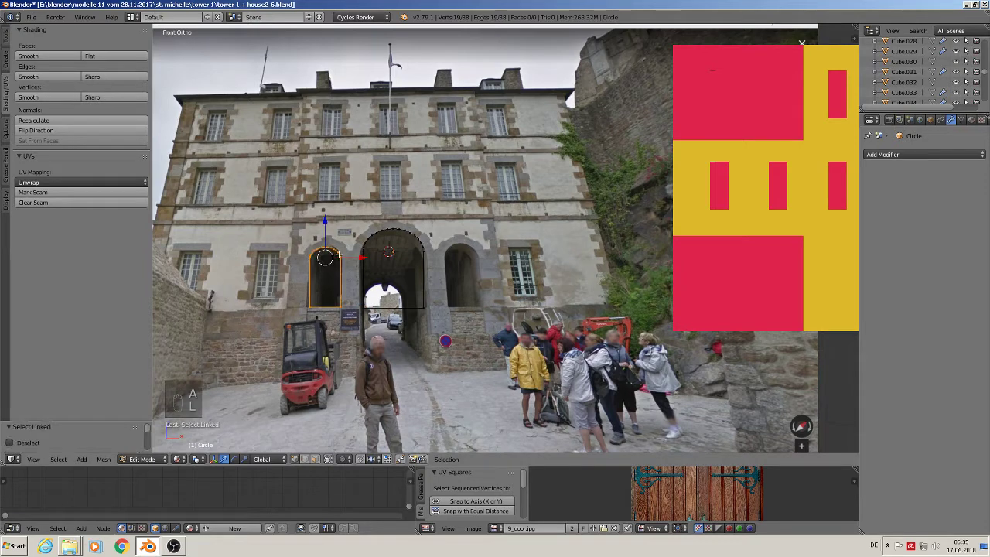
{"action": "key", "text": "shift+d"}
{"action": "left_click_drag", "start_coordinate": [357, 260], "coordinate": [494, 260]}
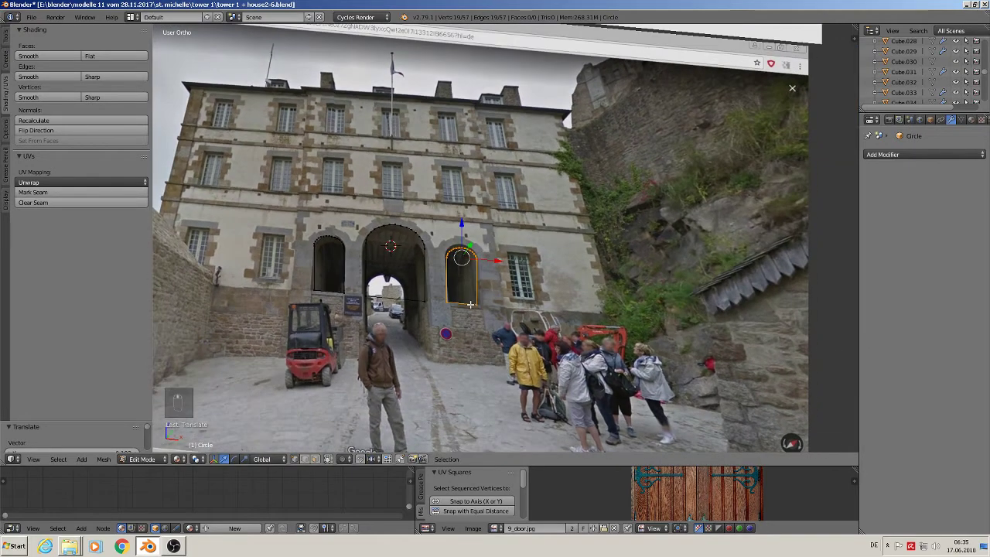
{"action": "key", "text": "Tab"}
Step: Move the object with the three arch outlines along Y until it stands clear in front of the reference photo
{"action": "middle_click_drag", "start_coordinate": [490, 276], "coordinate": [438, 247]}
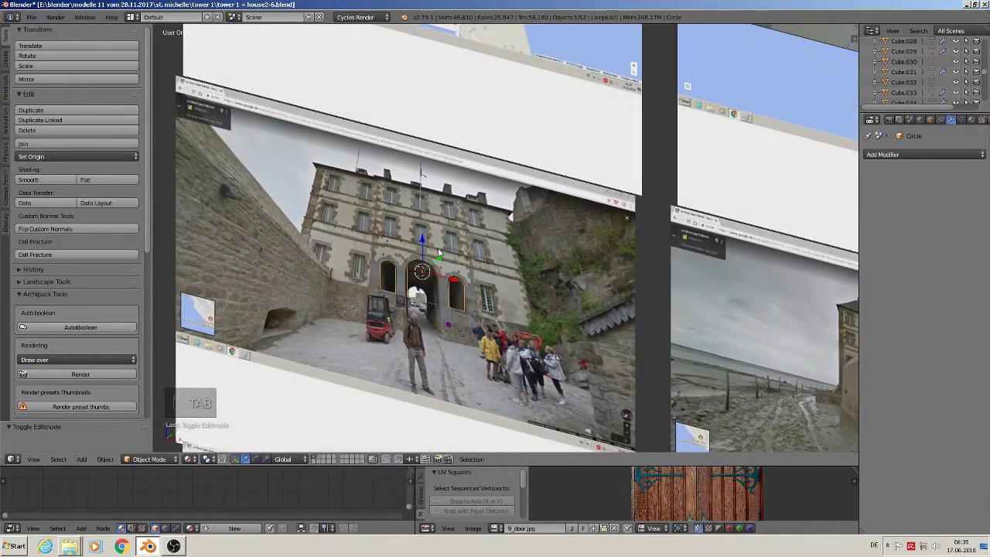
{"action": "left_click_drag", "start_coordinate": [439, 252], "coordinate": [276, 332]}
{"action": "middle_click_drag", "start_coordinate": [323, 314], "coordinate": [482, 222], "text": "shift"}
{"action": "scroll", "coordinate": [473, 254], "scroll_direction": "up", "scroll_amount": 3}
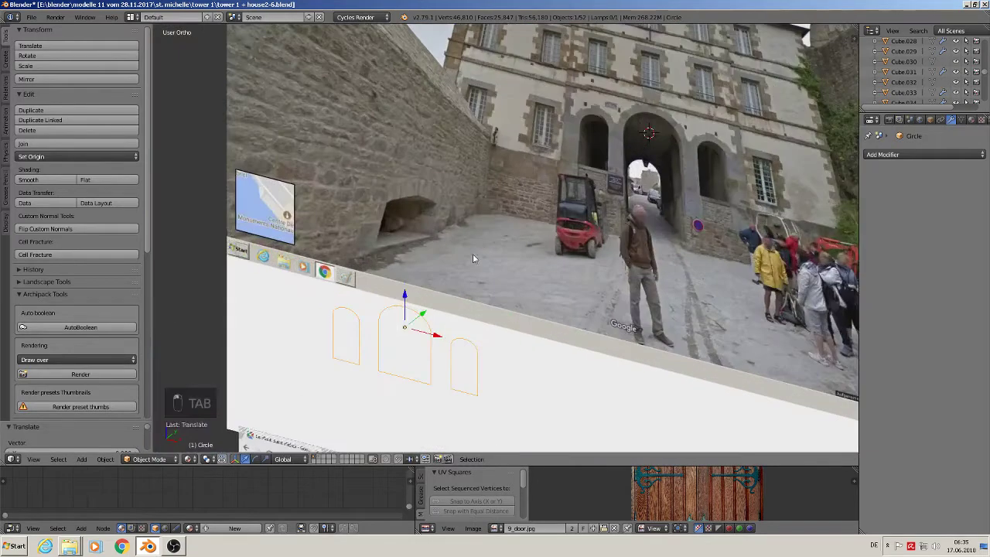
Step: Fill the right, middle and left arch outlines each with a face
{"action": "middle_click_drag", "start_coordinate": [473, 259], "coordinate": [471, 247]}
{"action": "key", "text": "Tab"}
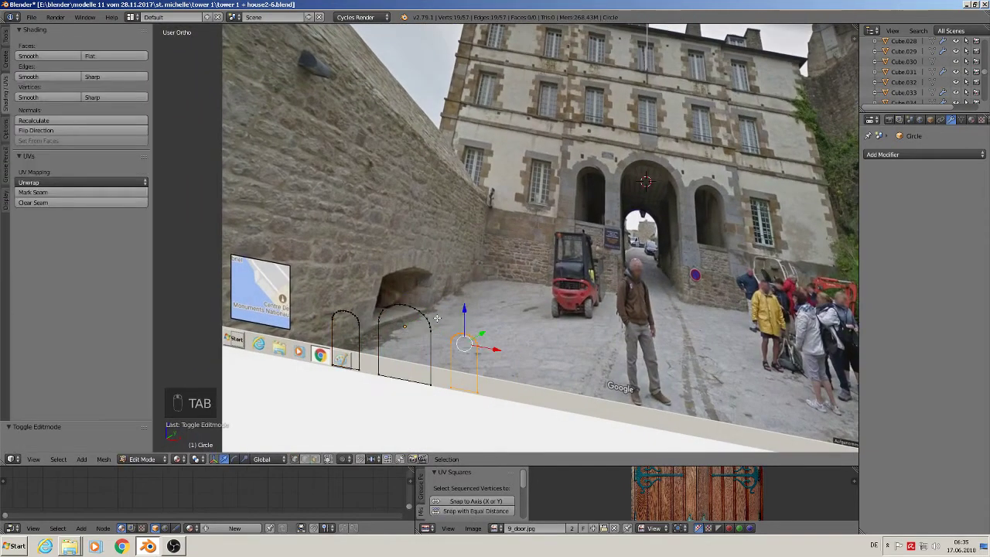
{"action": "key", "text": "f"}
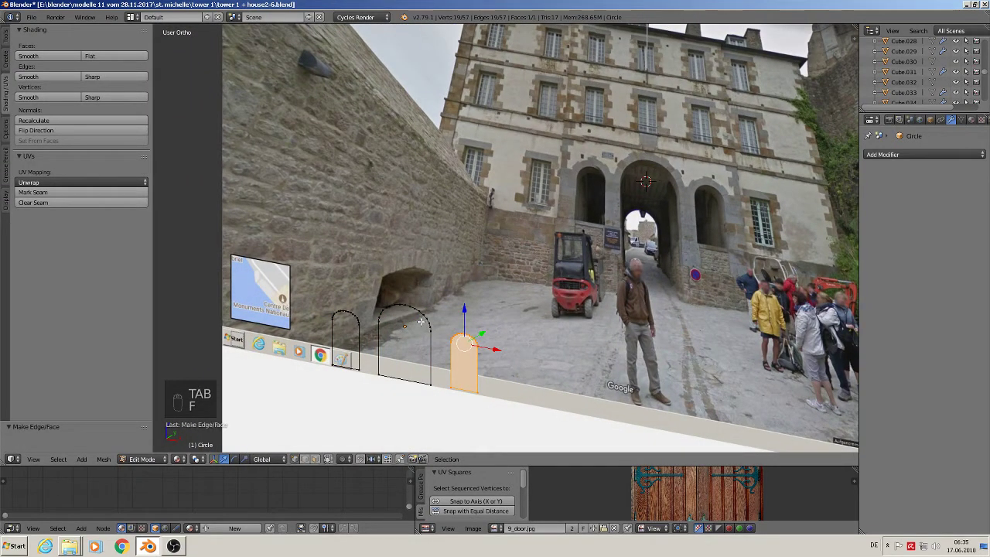
{"action": "key", "text": "l"}
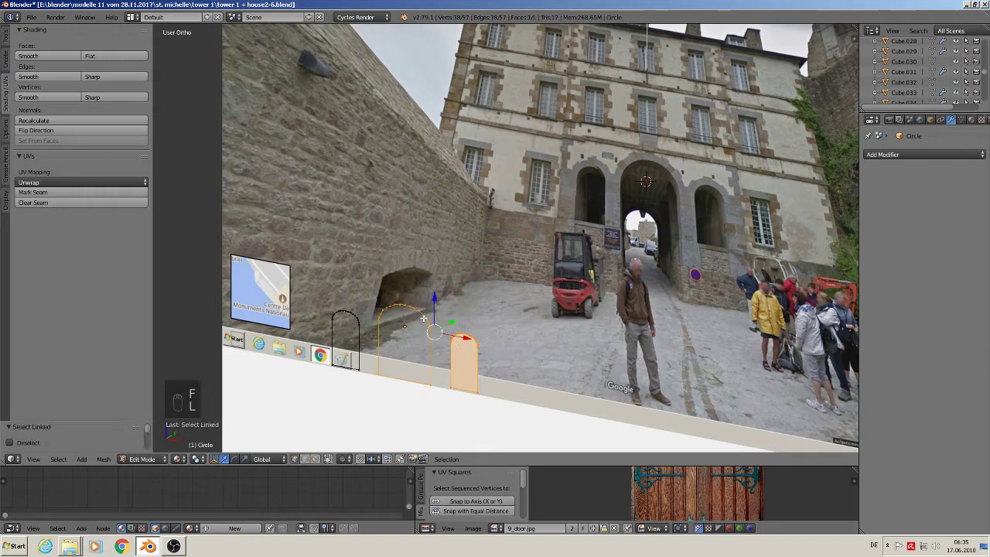
{"action": "key", "text": "f"}
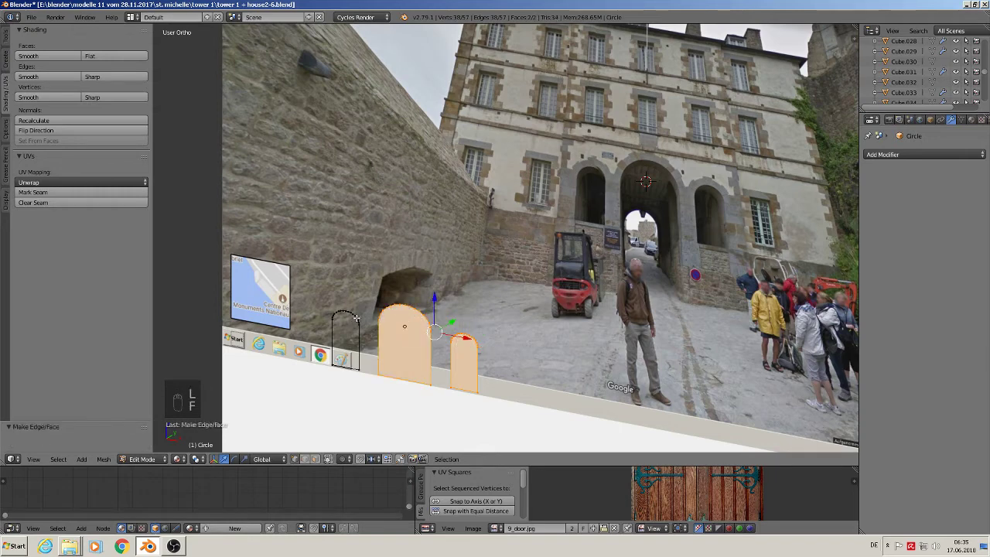
{"action": "key", "text": "l"}
{"action": "key", "text": "f"}
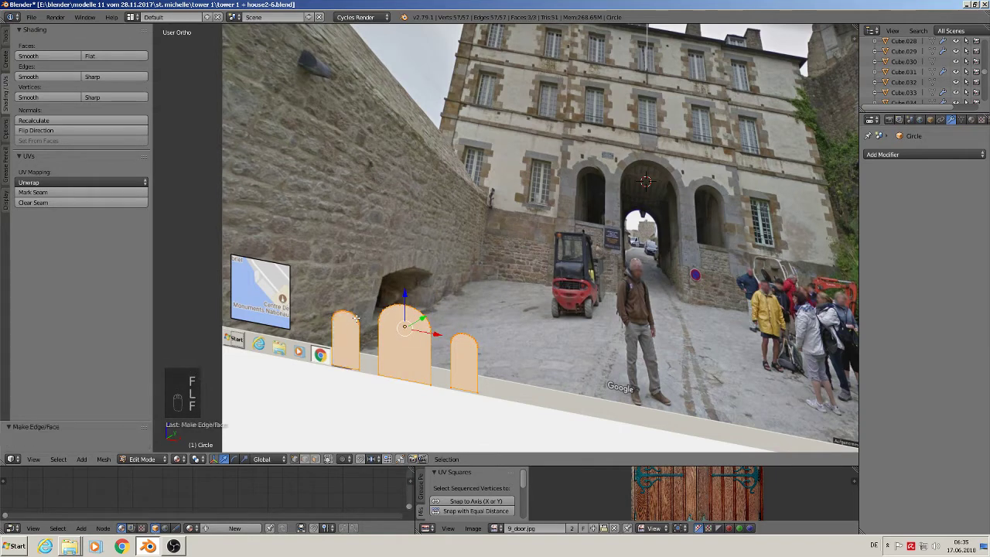
Step: Extrude the three arch faces along Y into long solid bars reaching back toward the reference photo
{"action": "scroll", "coordinate": [357, 318], "scroll_direction": "down", "scroll_amount": 2}
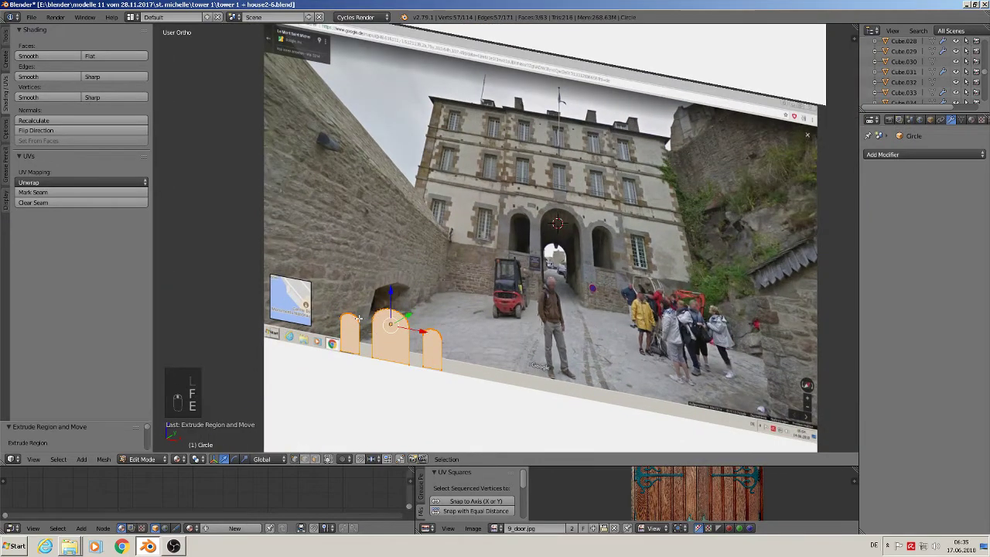
{"action": "key", "text": "e"}
{"action": "left_click", "coordinate": [548, 233]}
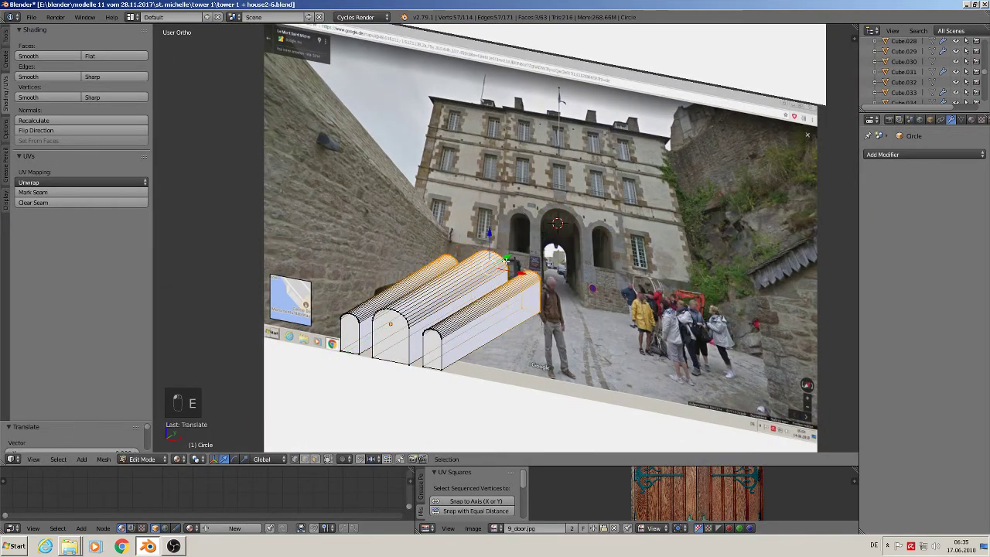
{"action": "key", "text": "Tab"}
{"action": "middle_click_drag", "start_coordinate": [548, 233], "coordinate": [529, 296]}
{"action": "scroll", "coordinate": [529, 296], "scroll_direction": "down", "scroll_amount": 6}
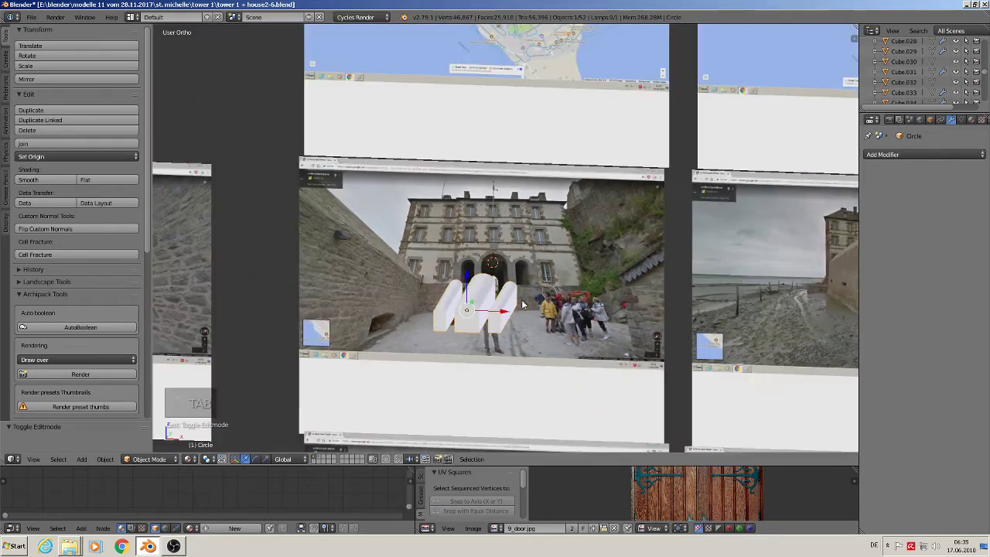
{"action": "scroll", "coordinate": [338, 302], "scroll_direction": "up", "scroll_amount": 2}
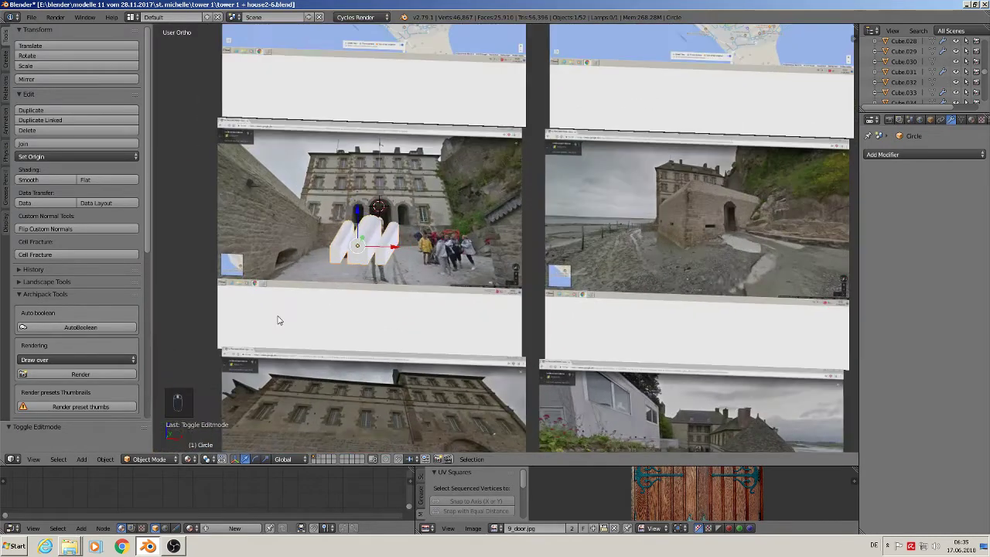
Step: Apply rotation and scale to the arch bars and set their origin to the geometry
{"action": "left_click", "coordinate": [105, 460]}
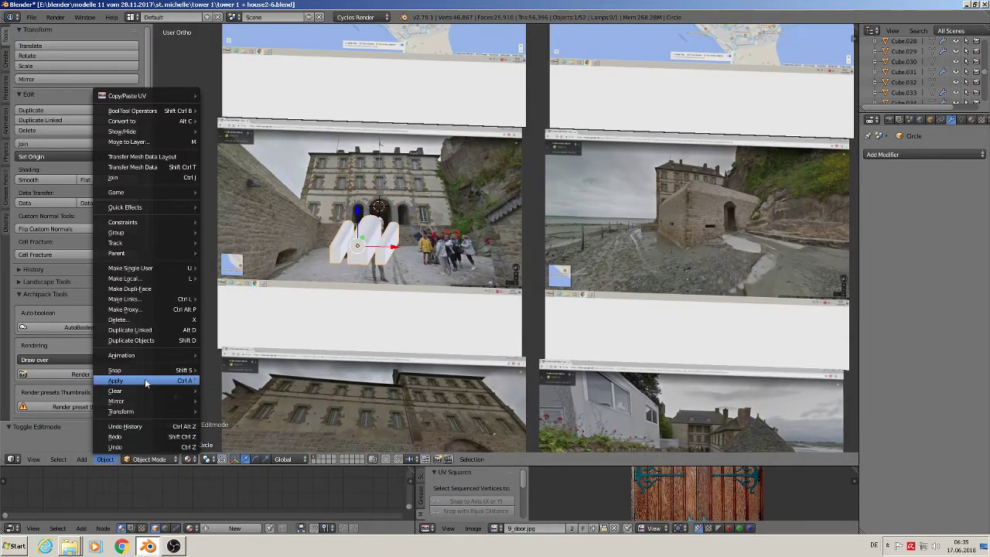
{"action": "mouse_move", "coordinate": [145, 381]}
{"action": "left_click", "coordinate": [232, 412]}
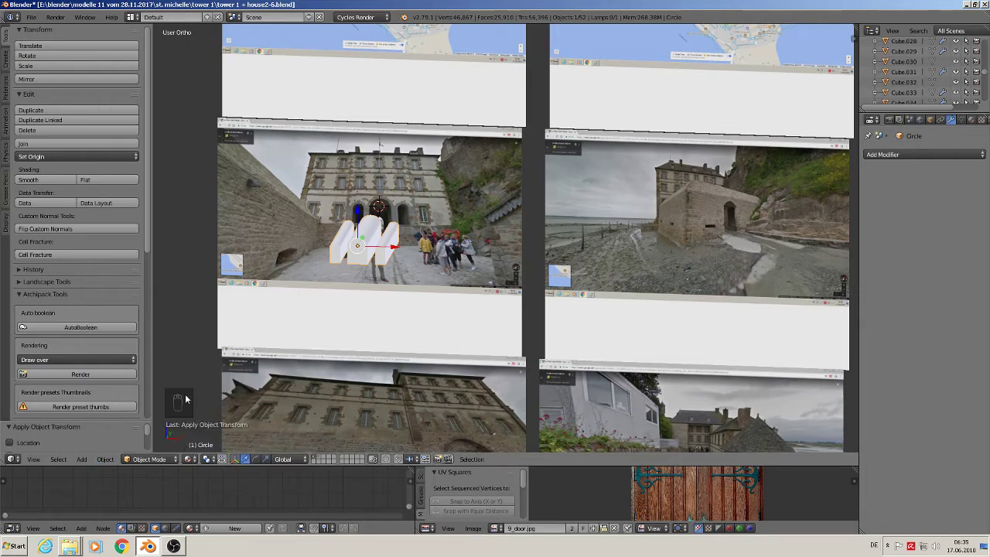
{"action": "left_click", "coordinate": [74, 156]}
{"action": "left_click", "coordinate": [81, 179]}
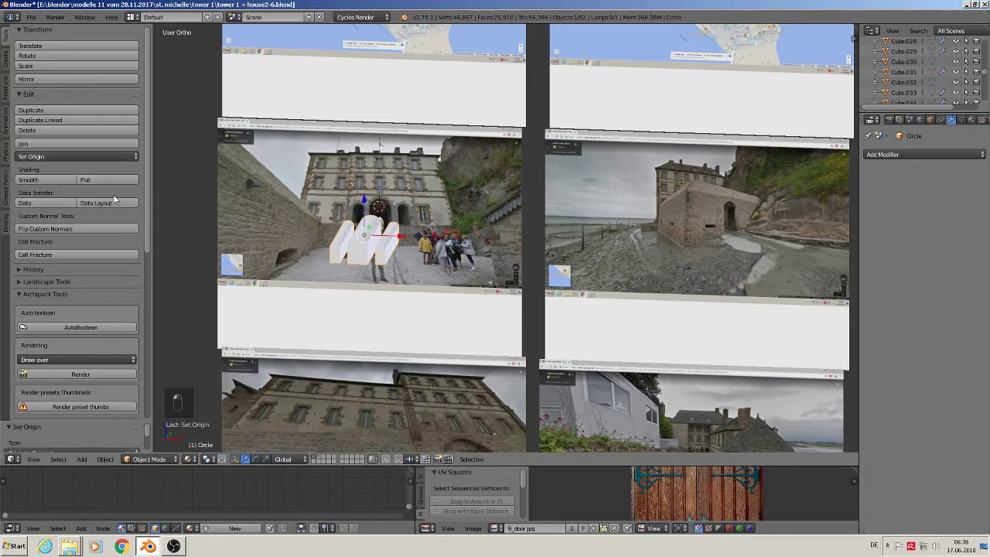
Step: Move the arch bars along X to the gatehouse's middle section and along Y to the front of the block
{"action": "scroll", "coordinate": [327, 276], "scroll_direction": "down", "scroll_amount": 3}
{"action": "key", "text": "KP_1"}
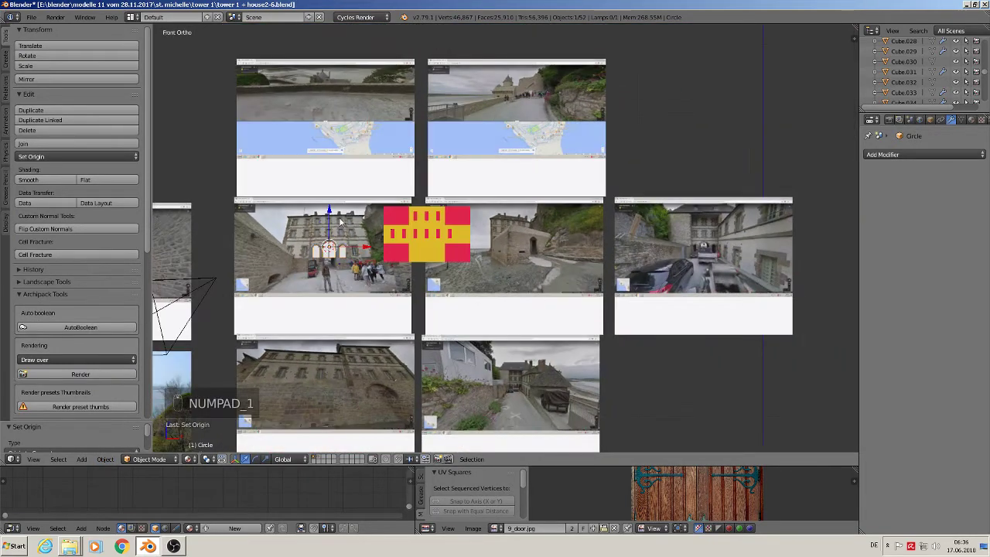
{"action": "left_click_drag", "start_coordinate": [350, 246], "coordinate": [450, 253]}
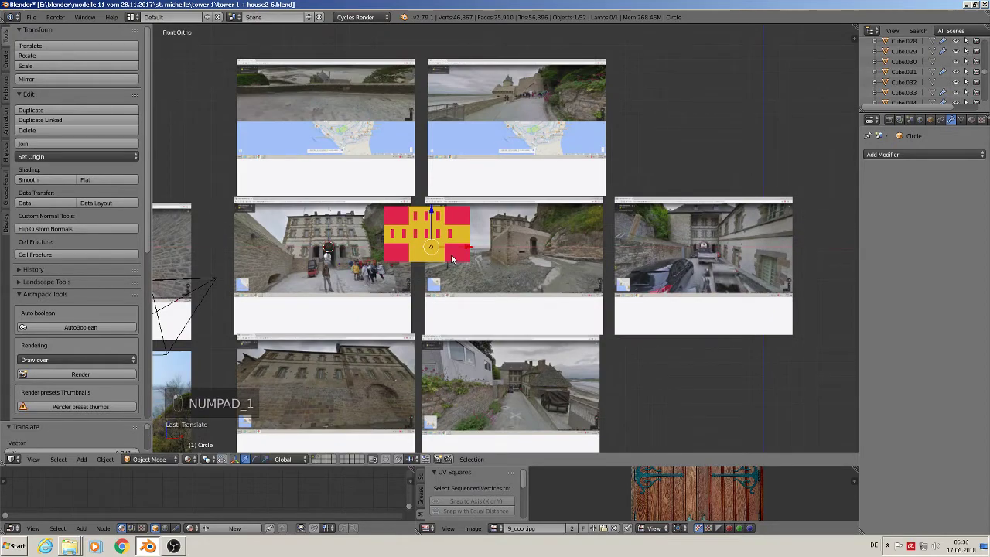
{"action": "middle_click_drag", "start_coordinate": [451, 254], "coordinate": [390, 298]}
{"action": "scroll", "coordinate": [554, 230], "scroll_direction": "down", "scroll_amount": 4}
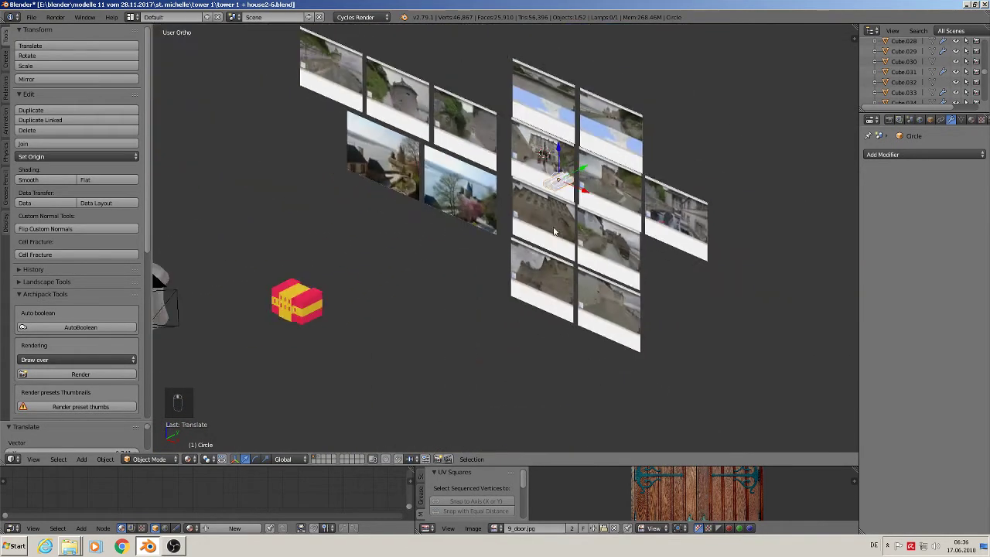
{"action": "left_click_drag", "start_coordinate": [583, 187], "coordinate": [306, 307]}
{"action": "key", "text": "KP_Decimal"}
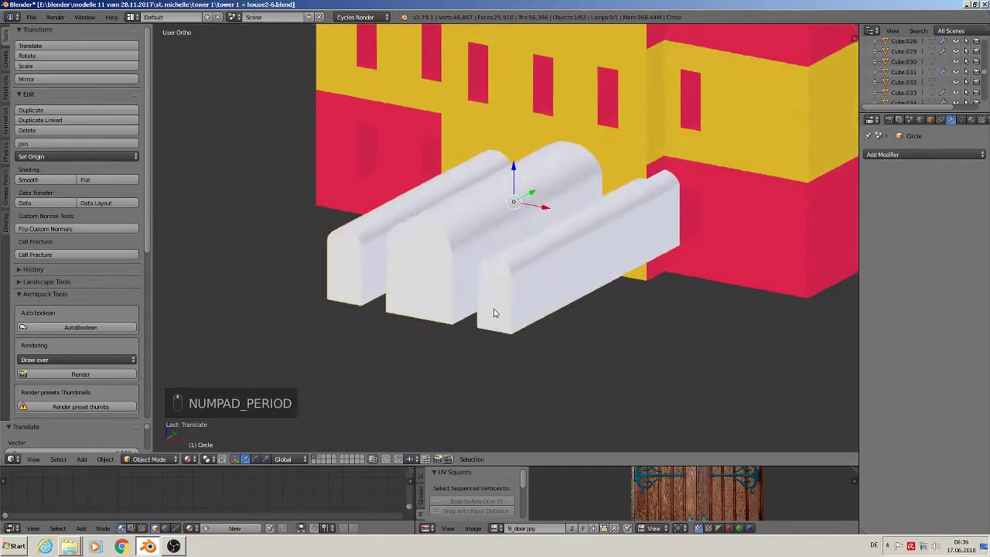
Step: Push the arch bars along Y into the gatehouse and stretch them lengthwise until they protrude from front and back
{"action": "middle_click_drag", "start_coordinate": [495, 313], "coordinate": [671, 327]}
{"action": "key", "text": "g"}
{"action": "key", "text": "y"}
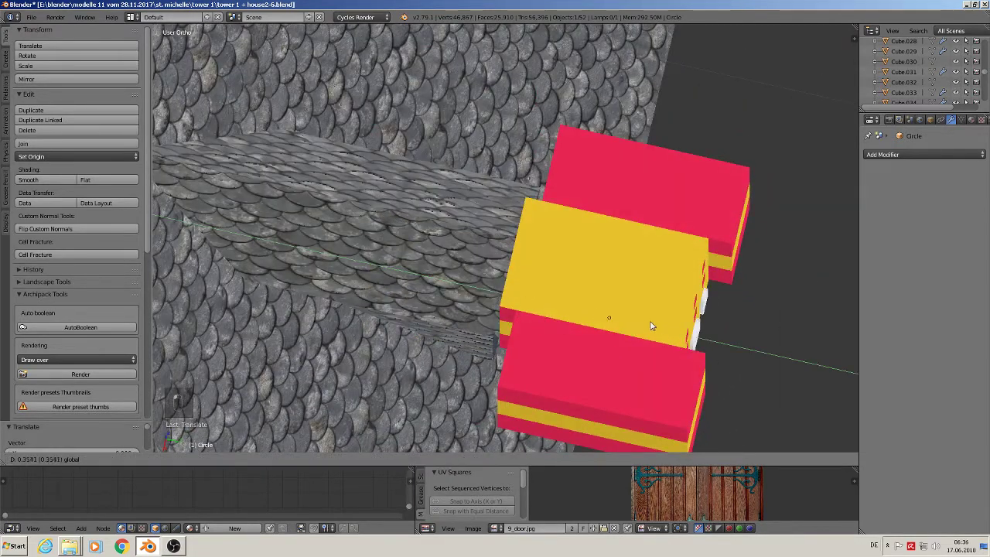
{"action": "left_click", "coordinate": [636, 325]}
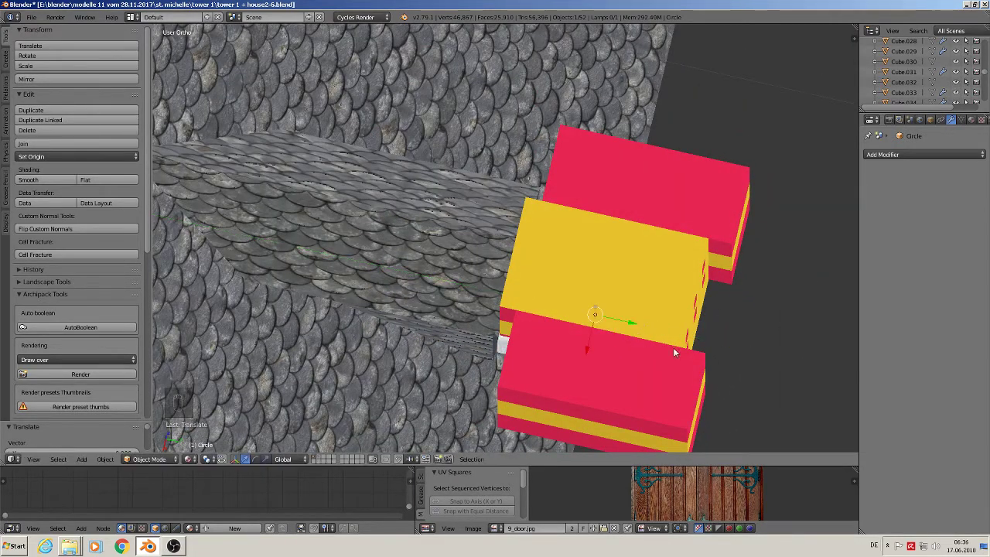
{"action": "key", "text": "s"}
{"action": "left_click", "coordinate": [713, 384]}
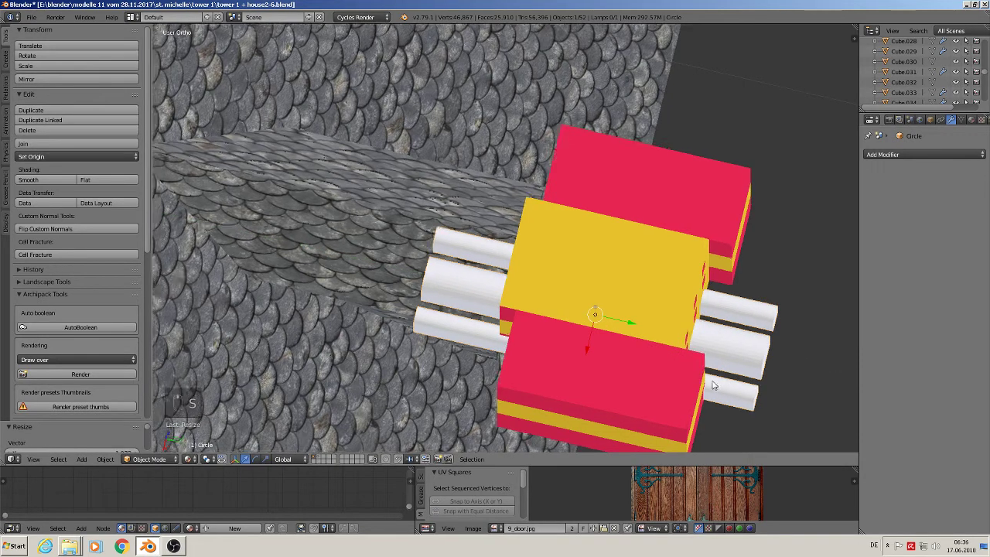
Step: Centre the arch bars along X beneath the middle window column and lower them to just above the block's bottom edge
{"action": "key", "text": "KP_1"}
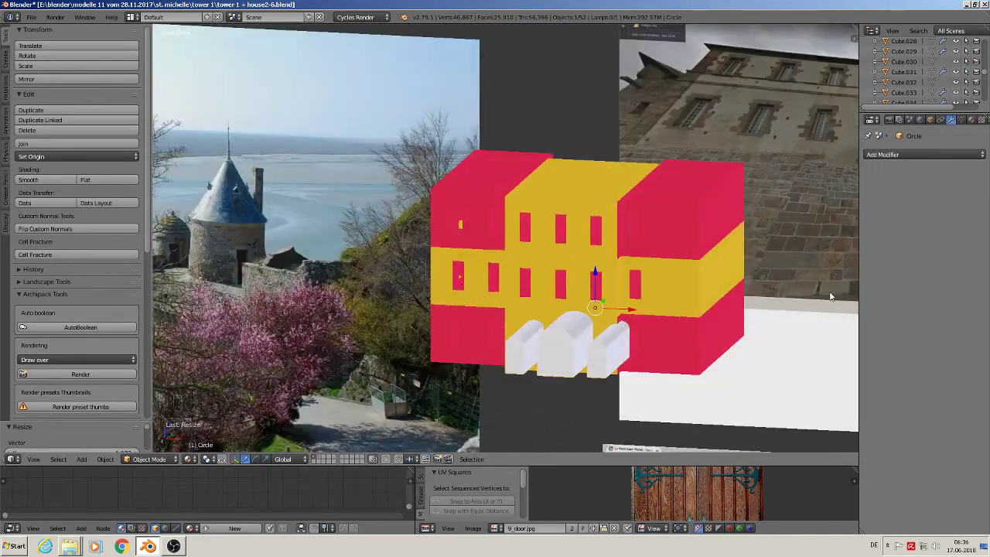
{"action": "key", "text": "KP_1"}
{"action": "key", "text": "g"}
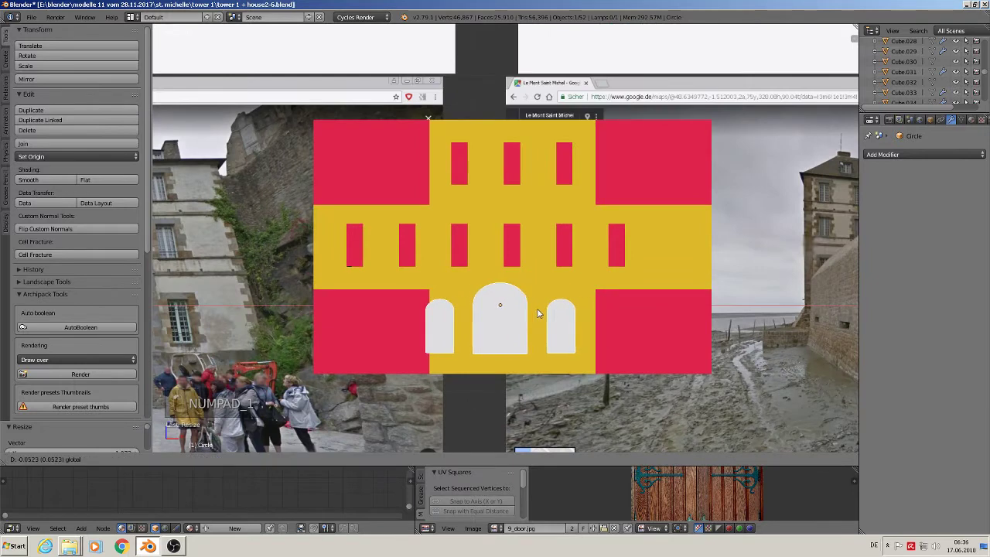
{"action": "left_click_drag", "start_coordinate": [538, 309], "coordinate": [550, 310]}
{"action": "left_click_drag", "start_coordinate": [515, 268], "coordinate": [511, 287]}
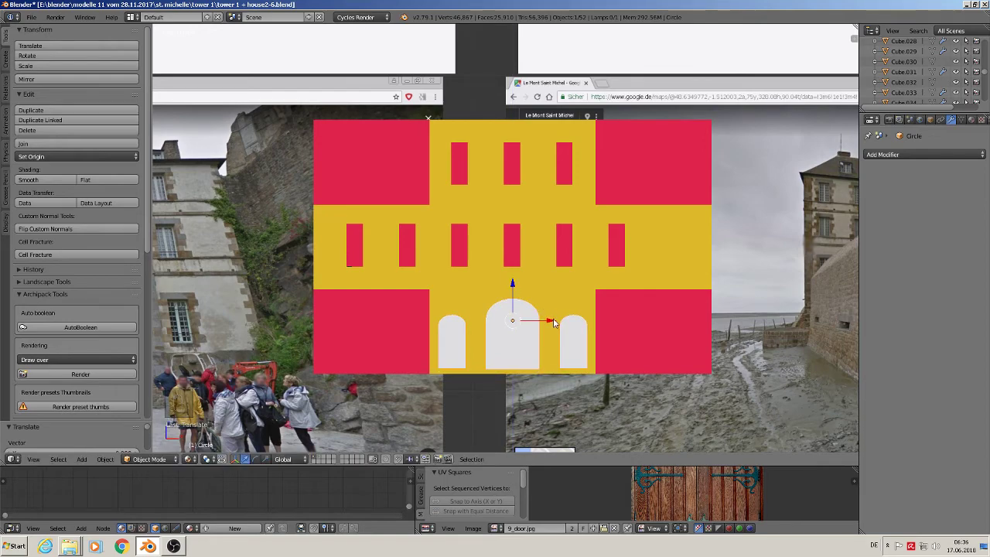
Step: Apply rotation and scale to the arch bars and to the gatehouse block
{"action": "middle_click_drag", "start_coordinate": [560, 335], "coordinate": [527, 355]}
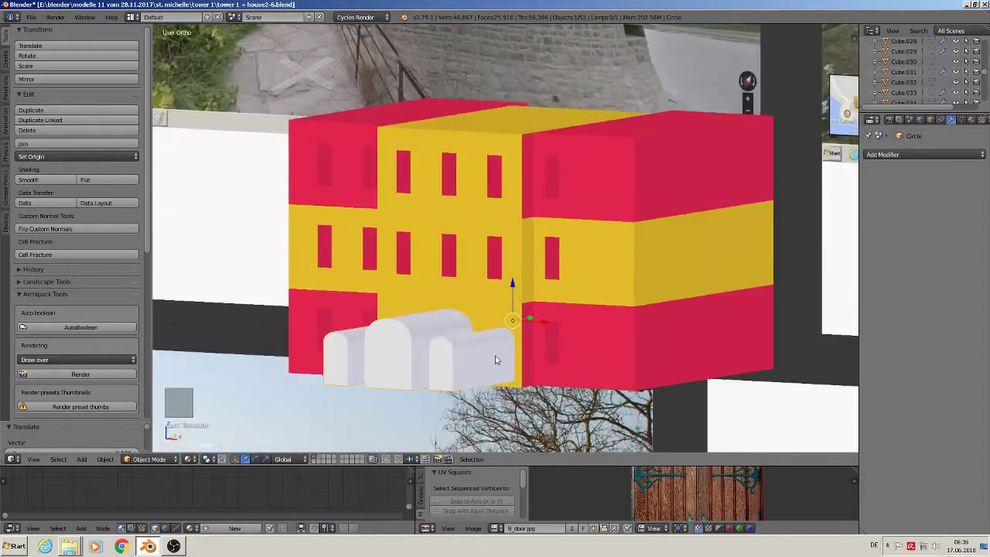
{"action": "left_click", "coordinate": [106, 459]}
{"action": "mouse_move", "coordinate": [135, 379]}
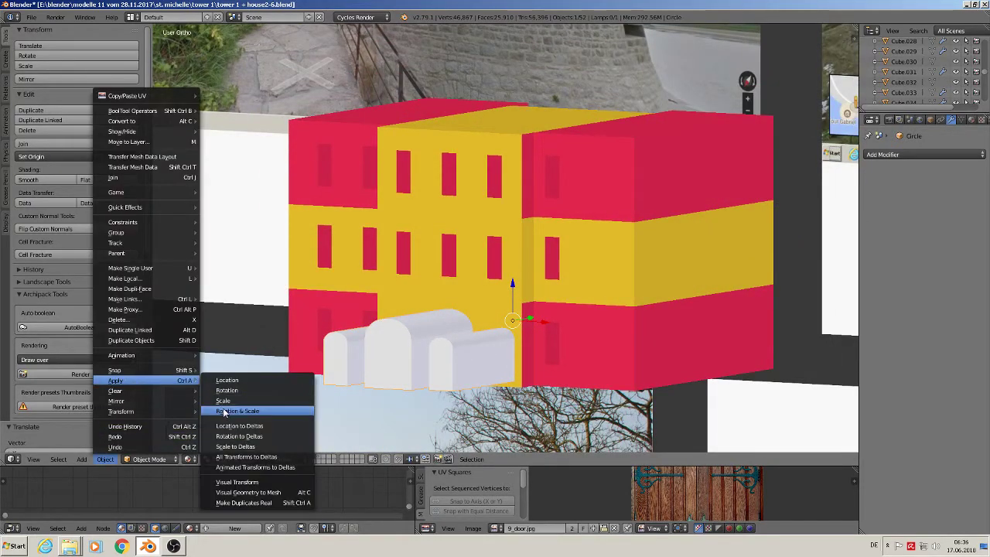
{"action": "left_click", "coordinate": [259, 412]}
{"action": "right_click", "coordinate": [539, 204]}
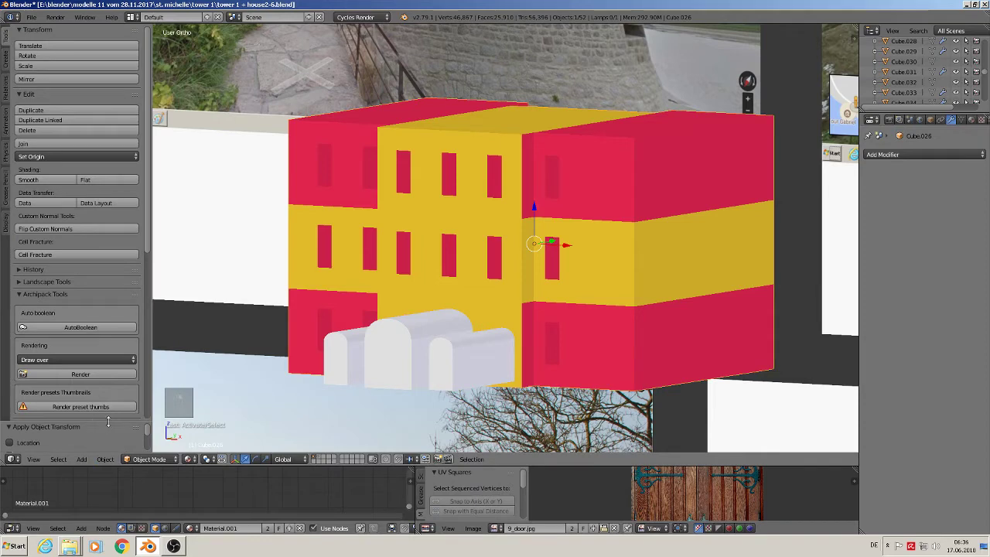
{"action": "left_click", "coordinate": [107, 460]}
{"action": "mouse_move", "coordinate": [139, 381]}
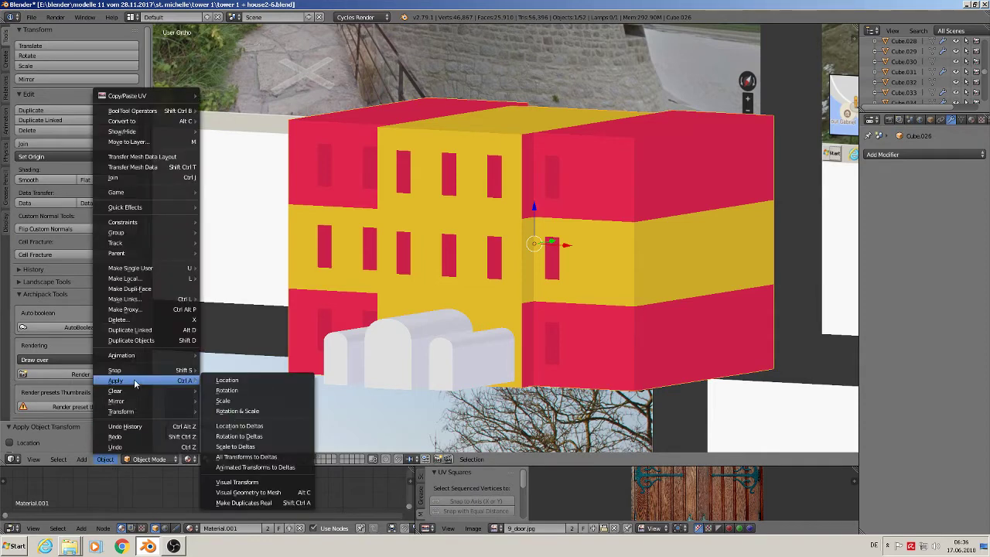
{"action": "left_click", "coordinate": [238, 410]}
Step: Add a Boolean modifier to the gatehouse block
{"action": "scroll", "coordinate": [407, 383], "scroll_direction": "down", "scroll_amount": 4}
{"action": "right_click", "coordinate": [416, 368]}
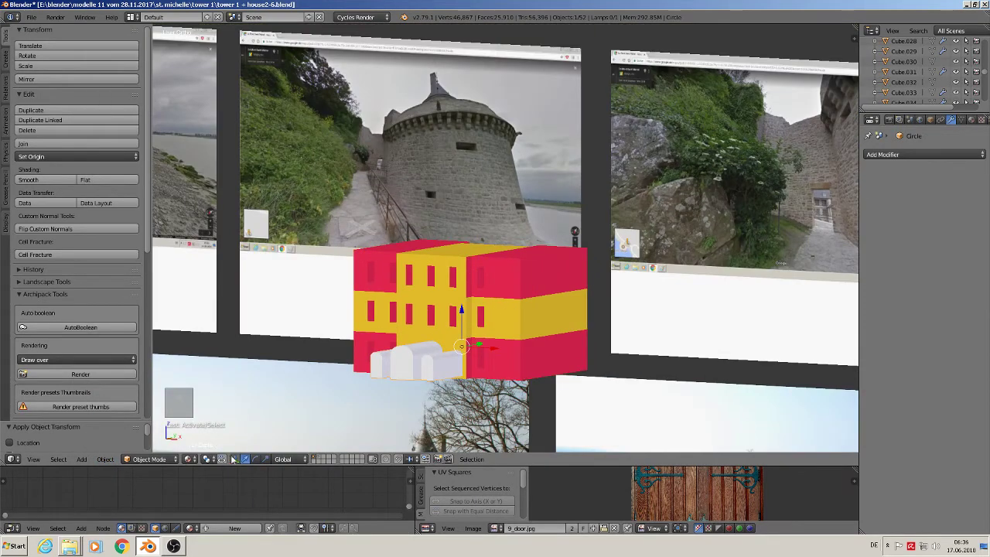
{"action": "scroll", "coordinate": [227, 443], "scroll_direction": "up", "scroll_amount": 1}
{"action": "middle_click_drag", "start_coordinate": [251, 425], "coordinate": [388, 309], "text": "shift"}
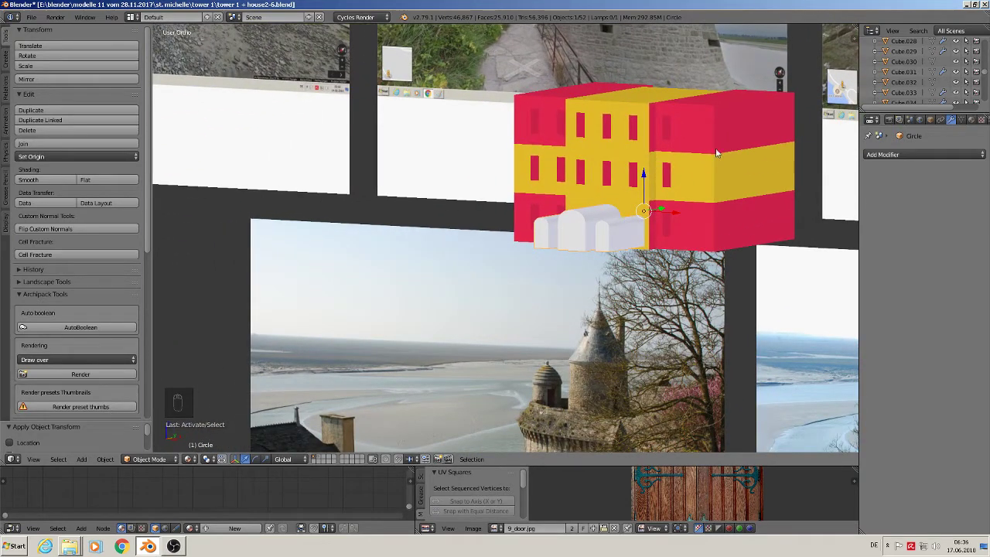
{"action": "right_click", "coordinate": [672, 141]}
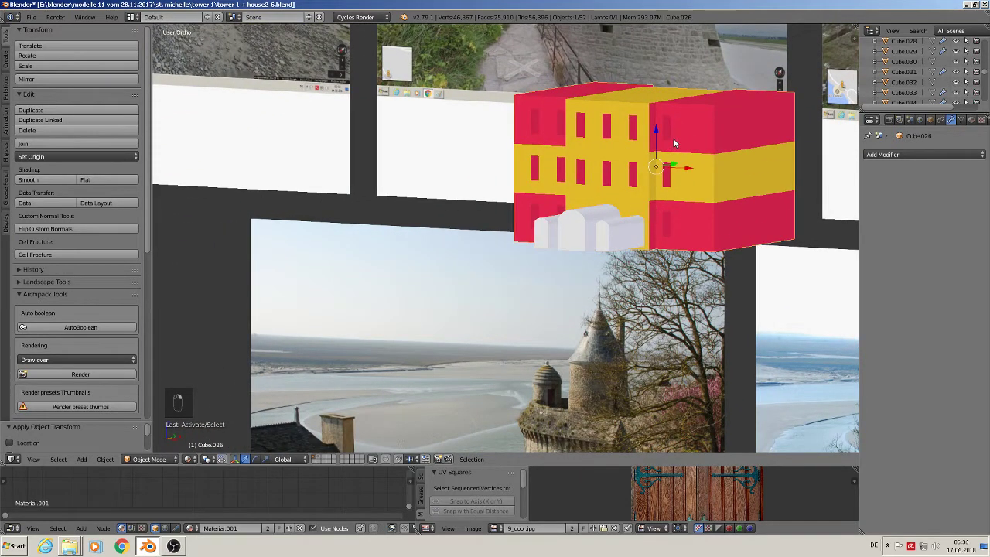
{"action": "left_click", "coordinate": [949, 155]}
{"action": "left_click", "coordinate": [779, 202]}
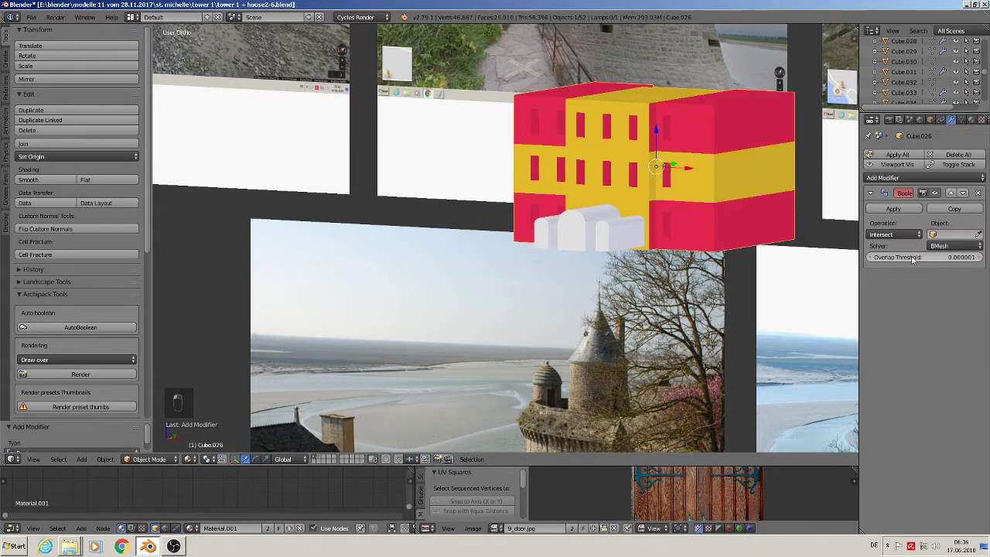
Step: Try to cut the arched openings by applying a Boolean Difference modifier to the building with Circle.001 as the cutter
{"action": "left_click", "coordinate": [899, 235]}
{"action": "left_click", "coordinate": [896, 200]}
{"action": "left_click", "coordinate": [940, 235]}
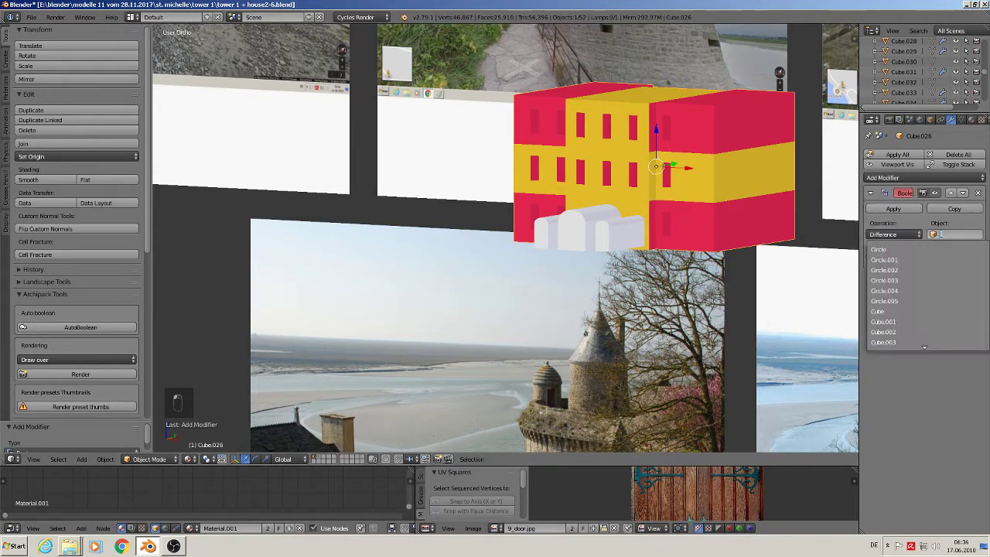
{"action": "type", "text": "ci"}
{"action": "left_click", "coordinate": [889, 259]}
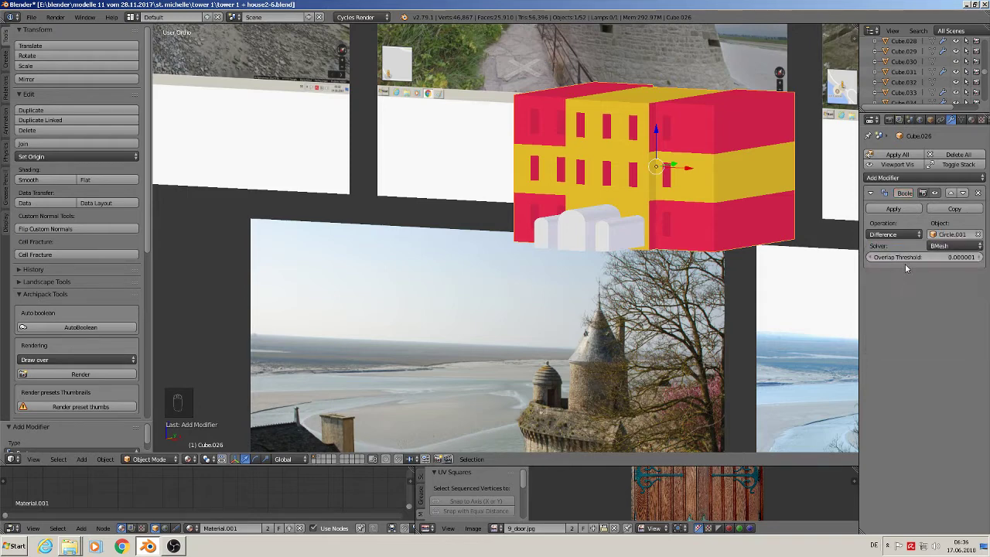
{"action": "left_click", "coordinate": [894, 209]}
Step: Move the white arch cutter away from the building to check the cut, and undo the move and selection
{"action": "right_click", "coordinate": [593, 231]}
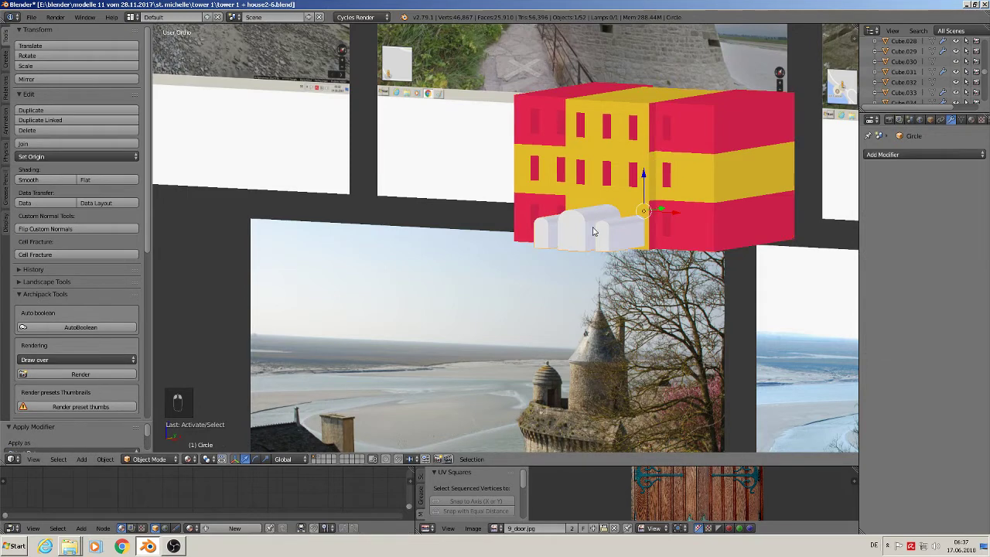
{"action": "left_click_drag", "start_coordinate": [674, 211], "coordinate": [157, 265]}
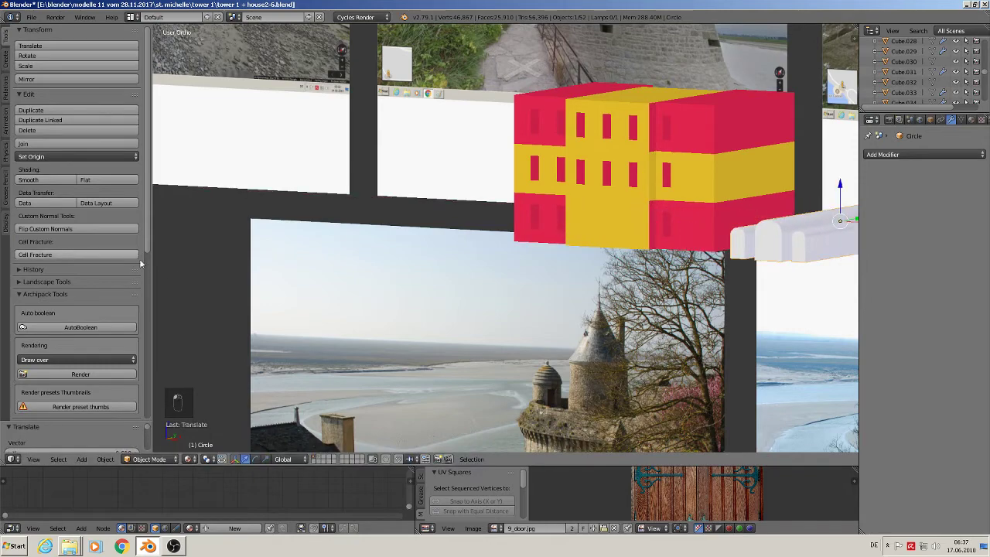
{"action": "middle_click_drag", "start_coordinate": [542, 256], "coordinate": [382, 311]}
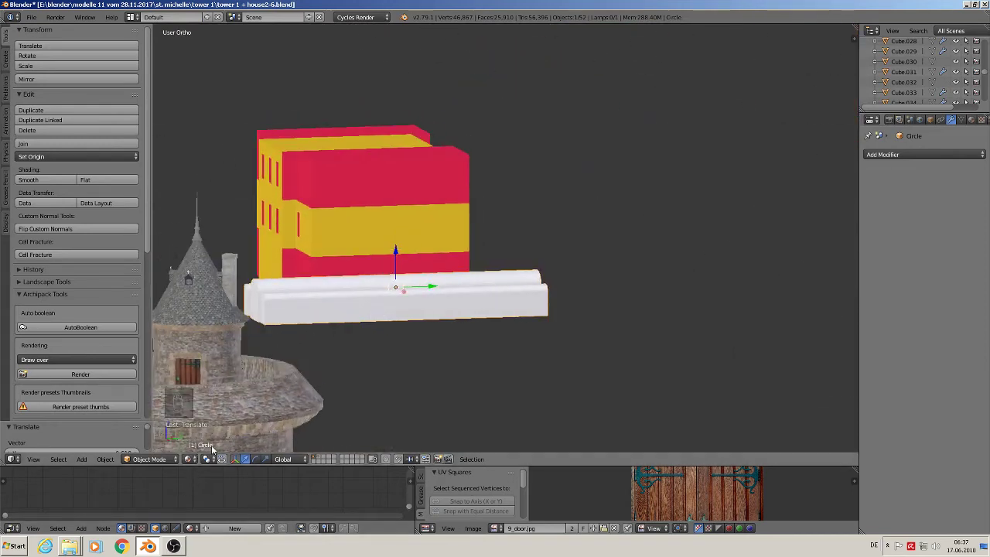
{"action": "middle_click_drag", "start_coordinate": [280, 401], "coordinate": [377, 410]}
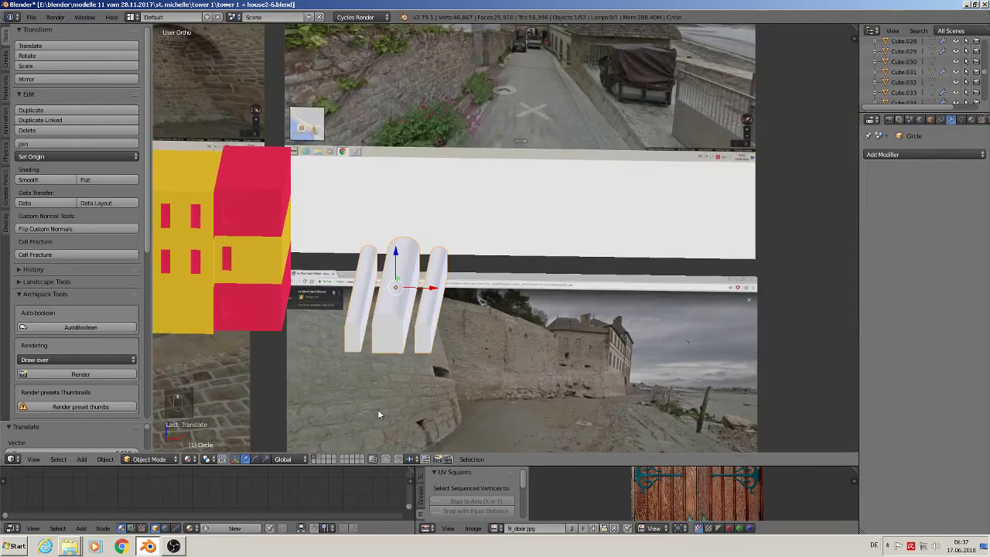
{"action": "key", "text": "ctrl+z"}
{"action": "key", "text": "ctrl+z"}
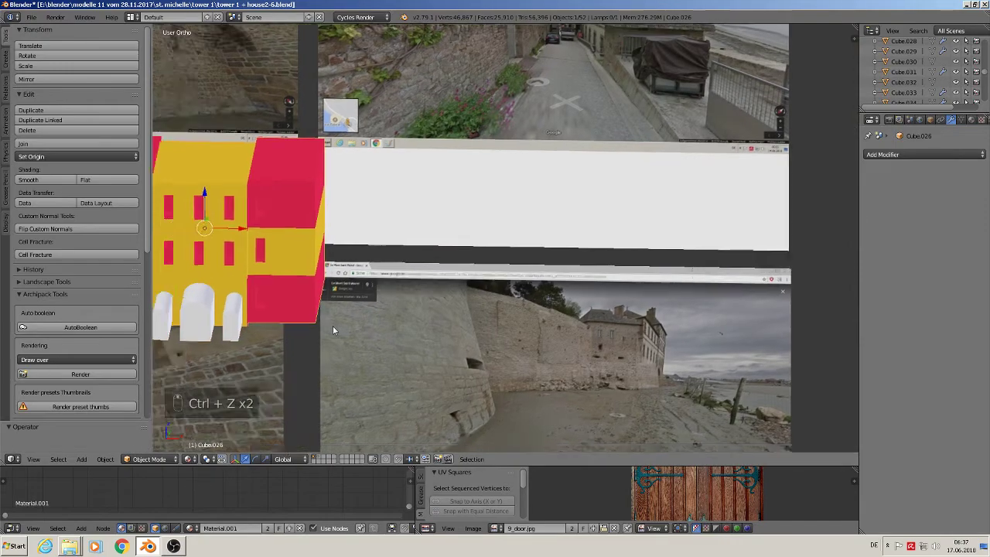
Step: Add a Boolean modifier to the building, set it to Difference with Circle as the cutter object, and apply it
{"action": "middle_click_drag", "start_coordinate": [333, 330], "coordinate": [724, 217]}
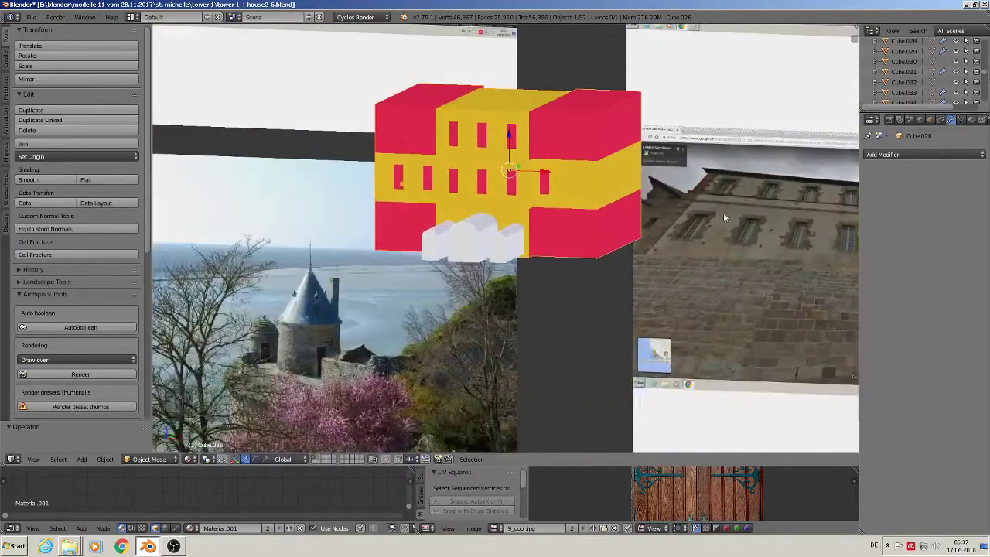
{"action": "left_click", "coordinate": [899, 154]}
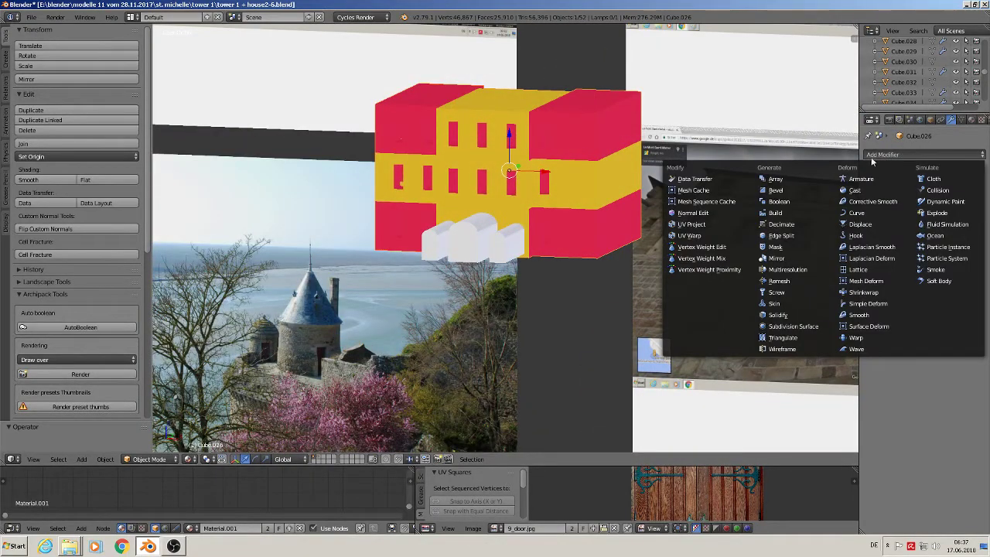
{"action": "left_click", "coordinate": [787, 202]}
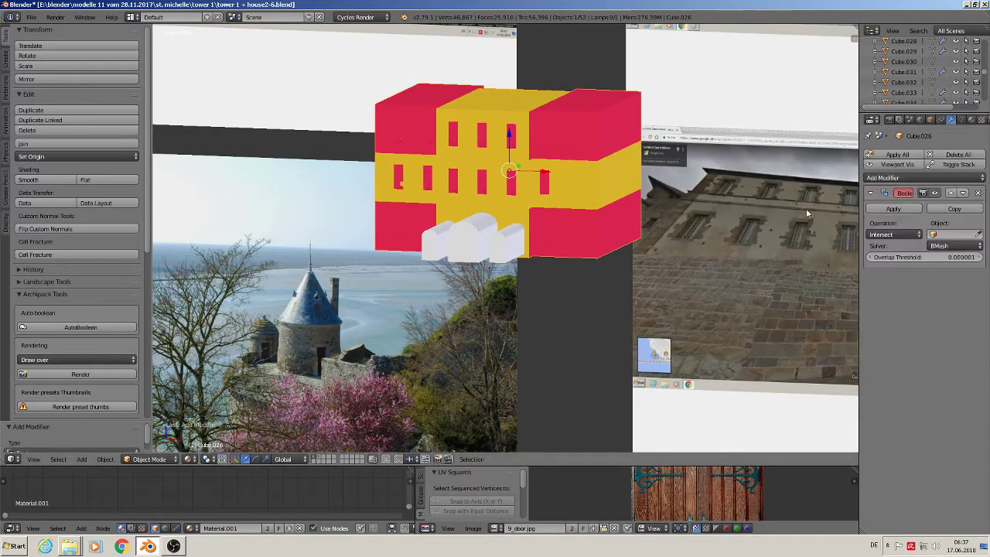
{"action": "left_click", "coordinate": [893, 234]}
{"action": "left_click", "coordinate": [894, 202]}
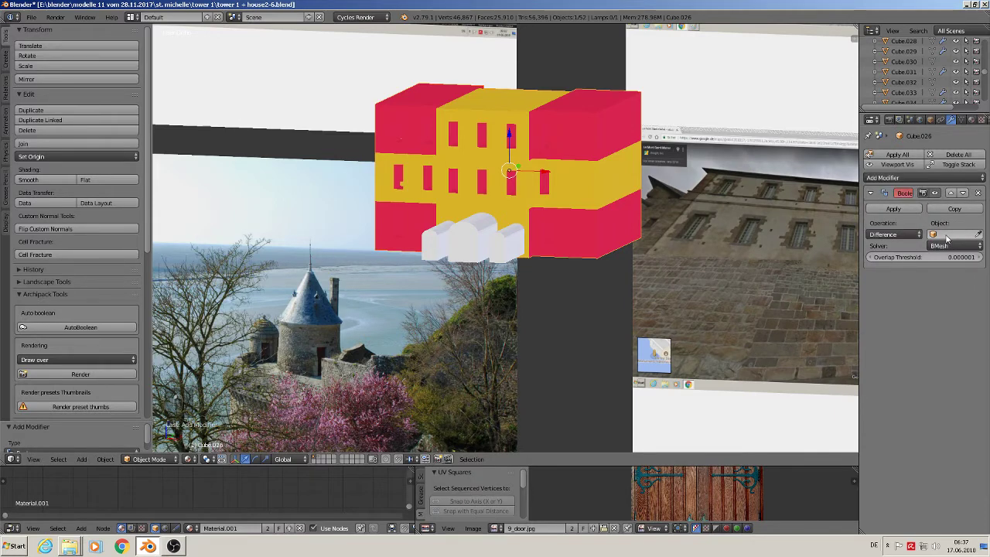
{"action": "left_click", "coordinate": [946, 236]}
{"action": "left_click", "coordinate": [920, 248]}
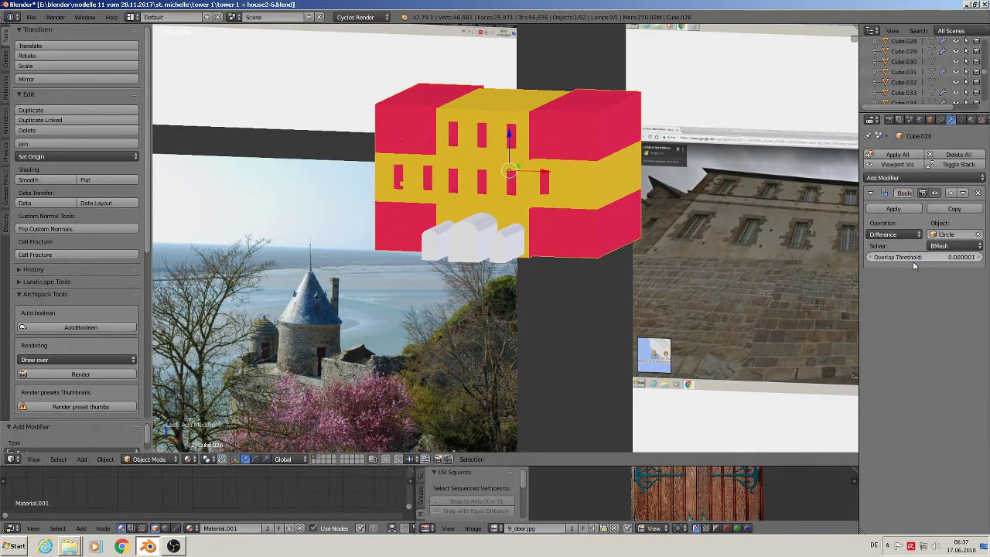
{"action": "left_click", "coordinate": [893, 209]}
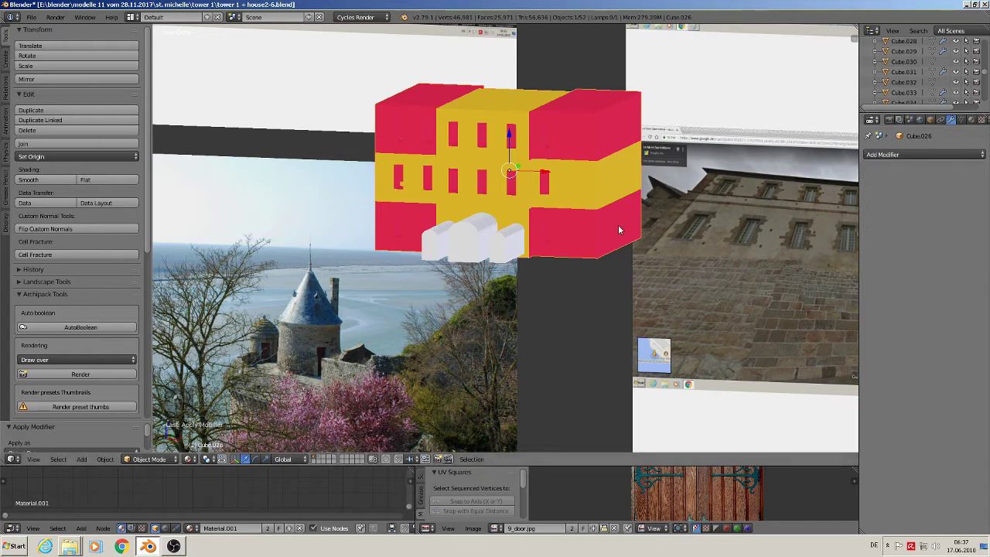
Step: Move the white arch cutter out of the building and put it on another layer
{"action": "right_click", "coordinate": [474, 240]}
{"action": "left_click_drag", "start_coordinate": [531, 221], "coordinate": [751, 250]}
{"action": "key", "text": "x"}
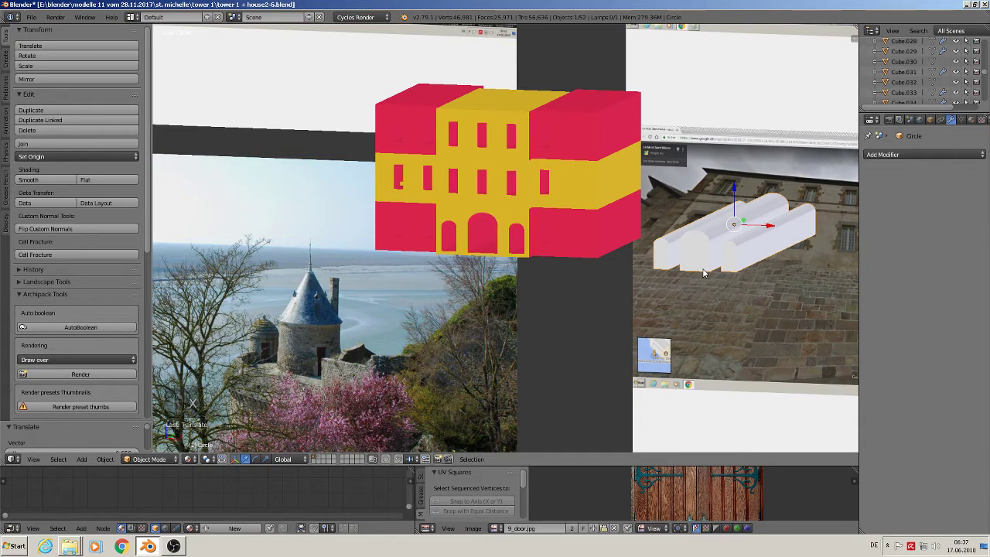
{"action": "key", "text": "m"}
{"action": "left_click", "coordinate": [809, 291]}
Step: Duplicate the building with its arched openings, place the copy beside it, and move the copy to another layer
{"action": "mouse_move", "coordinate": [439, 238]}
{"action": "middle_mouse_down"}
{"action": "mouse_move", "coordinate": [468, 230]}
{"action": "mouse_move", "coordinate": [451, 239]}
{"action": "middle_mouse_up"}
{"action": "scroll", "coordinate": [451, 239], "scroll_direction": "down", "scroll_amount": 7}
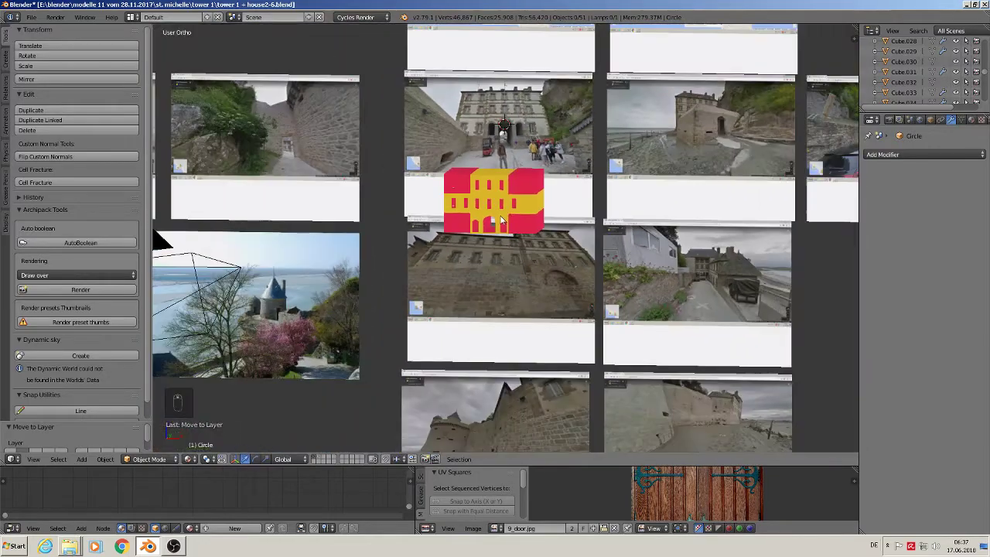
{"action": "scroll", "coordinate": [518, 132], "scroll_direction": "up", "scroll_amount": 8}
{"action": "scroll", "coordinate": [517, 142], "scroll_direction": "up", "scroll_amount": 2}
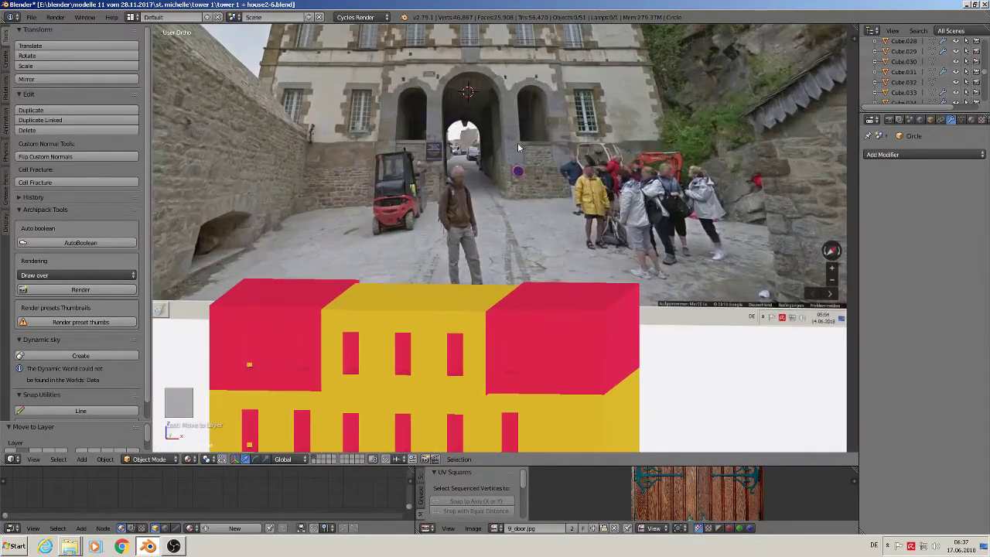
{"action": "scroll", "coordinate": [529, 191], "scroll_direction": "down", "scroll_amount": 3}
{"action": "scroll", "coordinate": [550, 175], "scroll_direction": "up", "scroll_amount": 1}
{"action": "scroll", "coordinate": [526, 216], "scroll_direction": "down", "scroll_amount": 4}
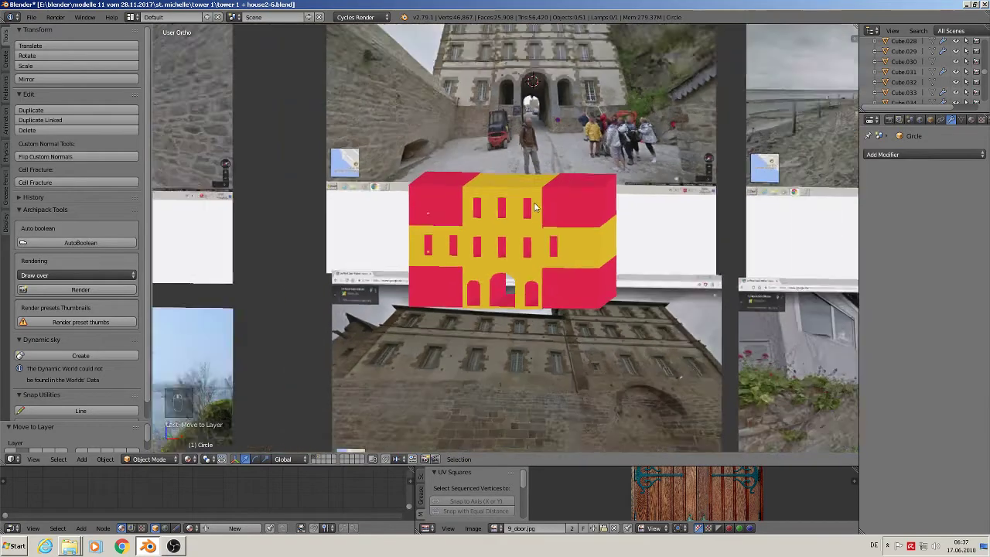
{"action": "right_click", "coordinate": [508, 239]}
{"action": "key", "text": "shift+d"}
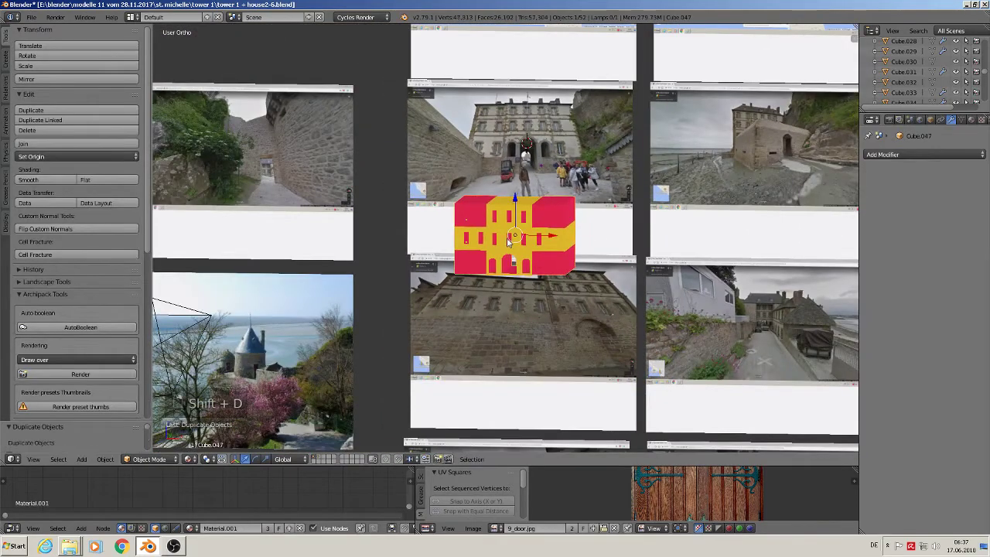
{"action": "left_click", "coordinate": [758, 243]}
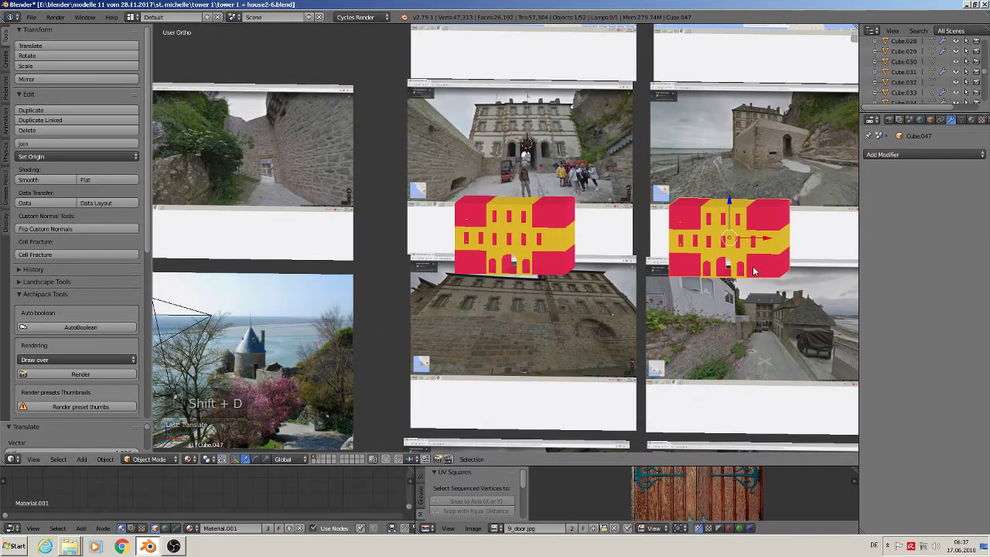
{"action": "key", "text": "m"}
{"action": "left_click", "coordinate": [832, 287]}
Step: Examine the windows, stone surrounds and ledges of the facade in the reference photo
{"action": "scroll", "coordinate": [428, 147], "scroll_direction": "up", "scroll_amount": 2}
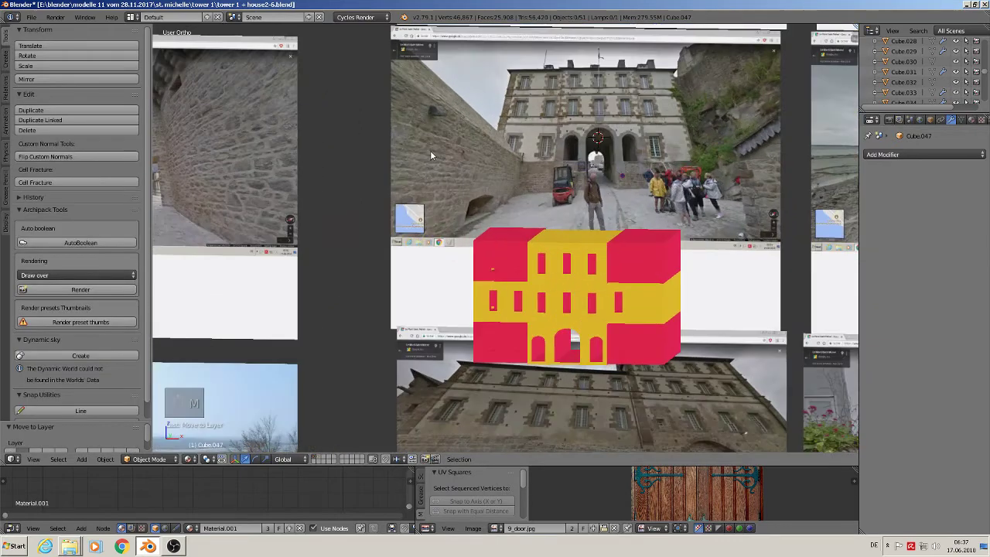
{"action": "scroll", "coordinate": [575, 111], "scroll_direction": "up", "scroll_amount": 4}
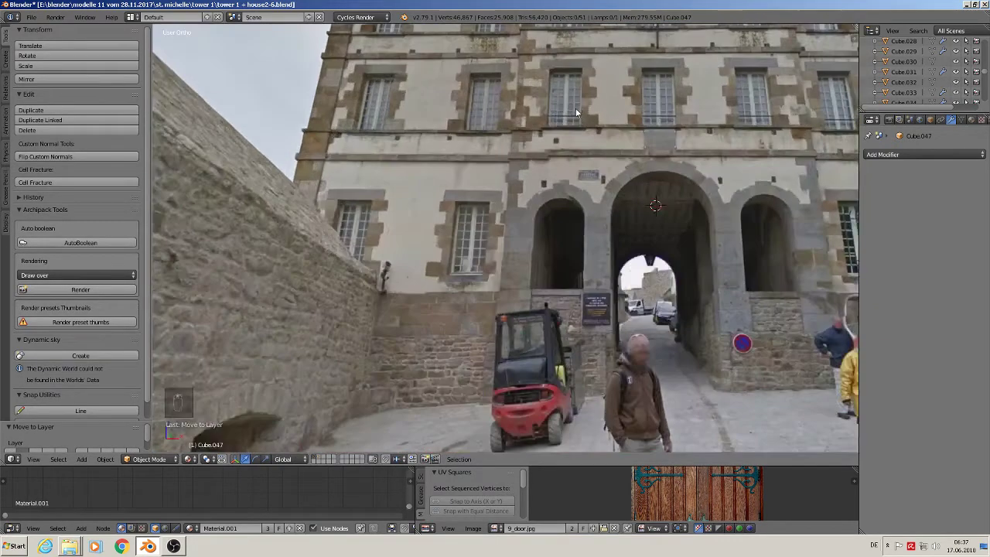
{"action": "middle_click_drag", "start_coordinate": [576, 111], "coordinate": [535, 245], "text": "shift"}
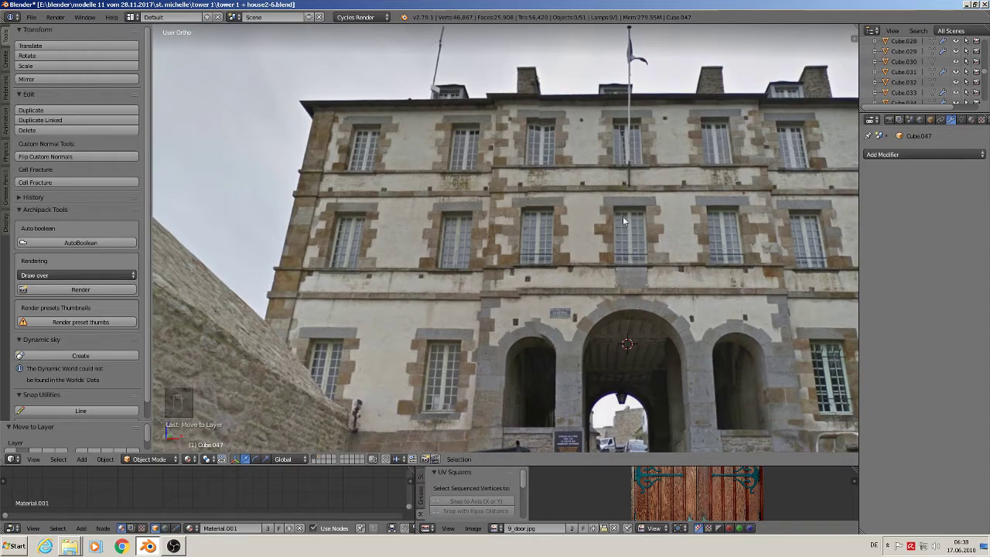
{"action": "scroll", "coordinate": [455, 180], "scroll_direction": "up", "scroll_amount": 6}
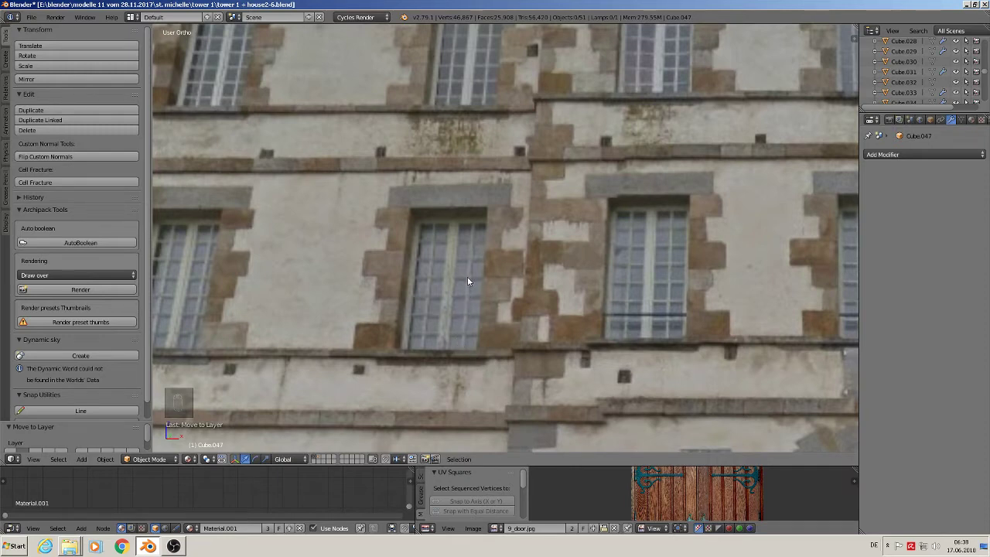
{"action": "scroll", "coordinate": [454, 344], "scroll_direction": "down", "scroll_amount": 6}
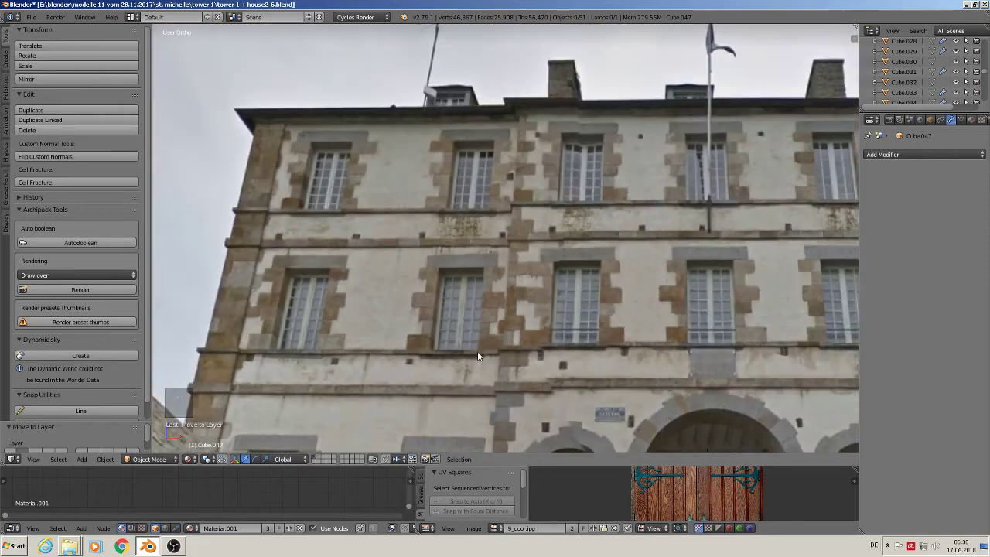
{"action": "scroll", "coordinate": [521, 373], "scroll_direction": "down", "scroll_amount": 8}
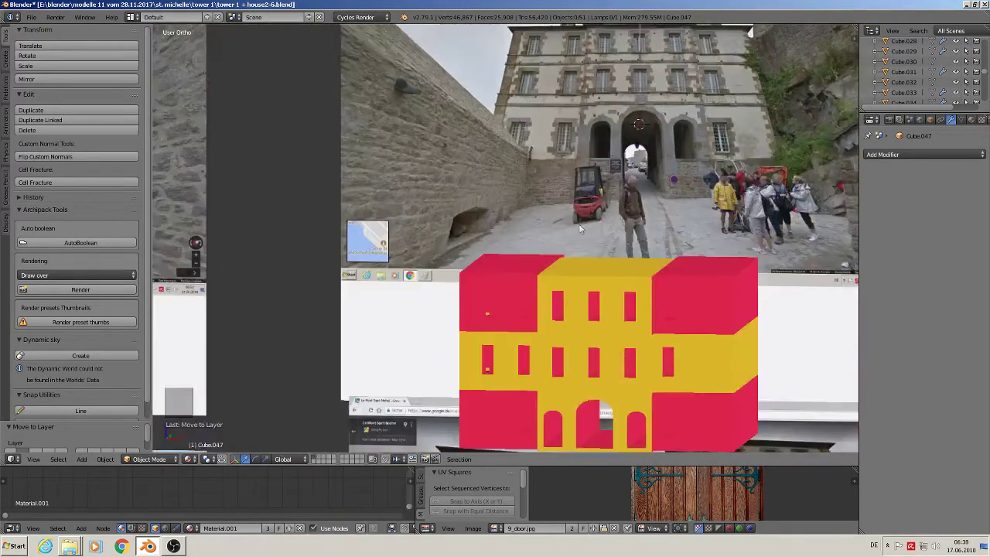
Step: Select the low double window with stone surround among the separate facade parts and enter Edit Mode on it
{"action": "key", "text": "KP_1"}
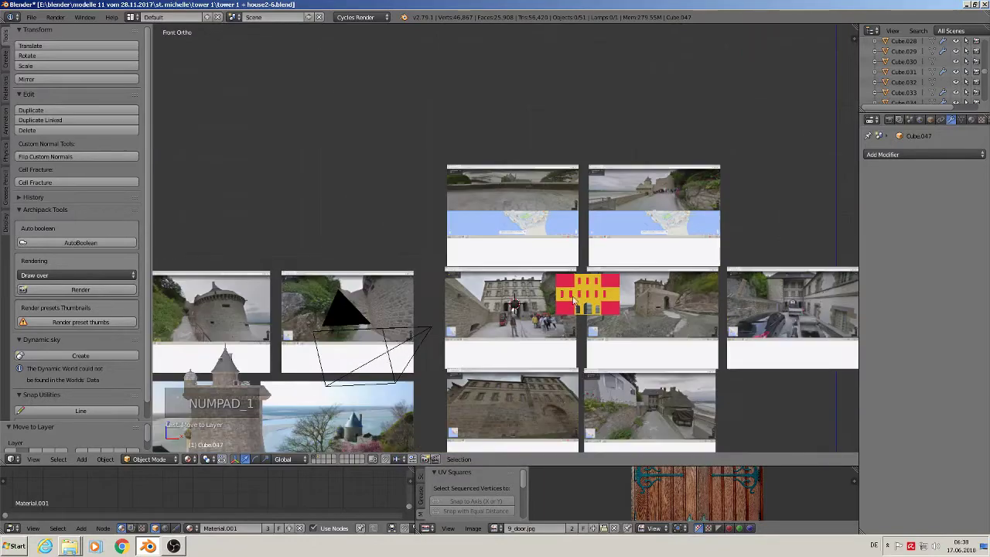
{"action": "middle_click_drag", "start_coordinate": [582, 351], "coordinate": [543, 60], "text": "shift"}
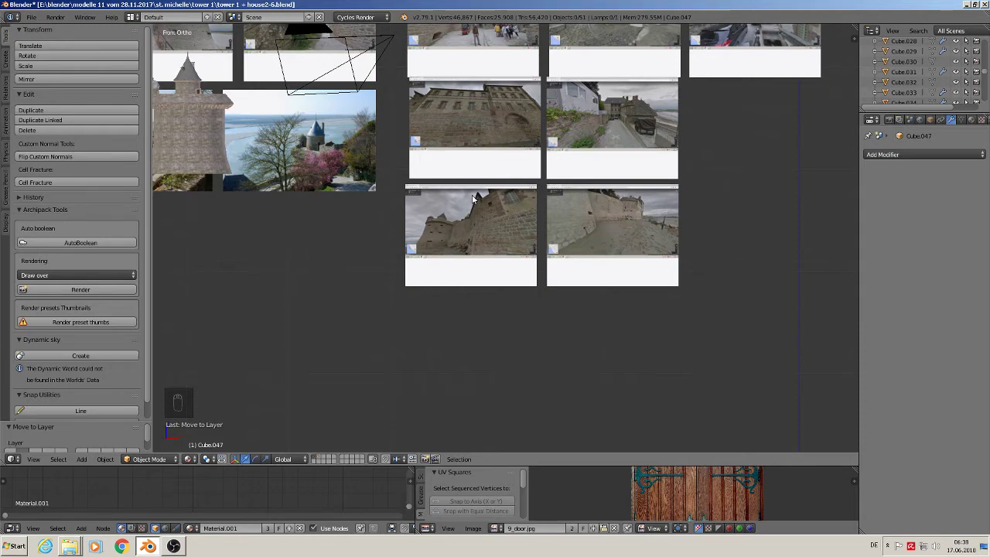
{"action": "scroll", "coordinate": [474, 199], "scroll_direction": "down", "scroll_amount": 5}
{"action": "middle_click_drag", "start_coordinate": [552, 287], "coordinate": [581, 240], "text": "shift"}
{"action": "scroll", "coordinate": [457, 322], "scroll_direction": "up", "scroll_amount": 6}
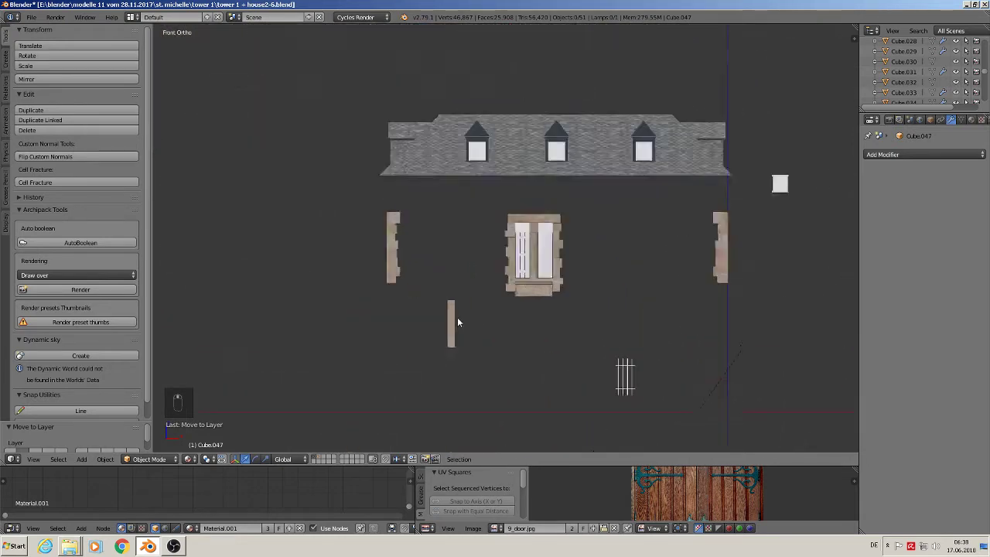
{"action": "scroll", "coordinate": [432, 307], "scroll_direction": "up", "scroll_amount": 5}
{"action": "right_click", "coordinate": [641, 258]}
{"action": "middle_click_drag", "start_coordinate": [643, 250], "coordinate": [758, 286]}
{"action": "right_click", "coordinate": [507, 344]}
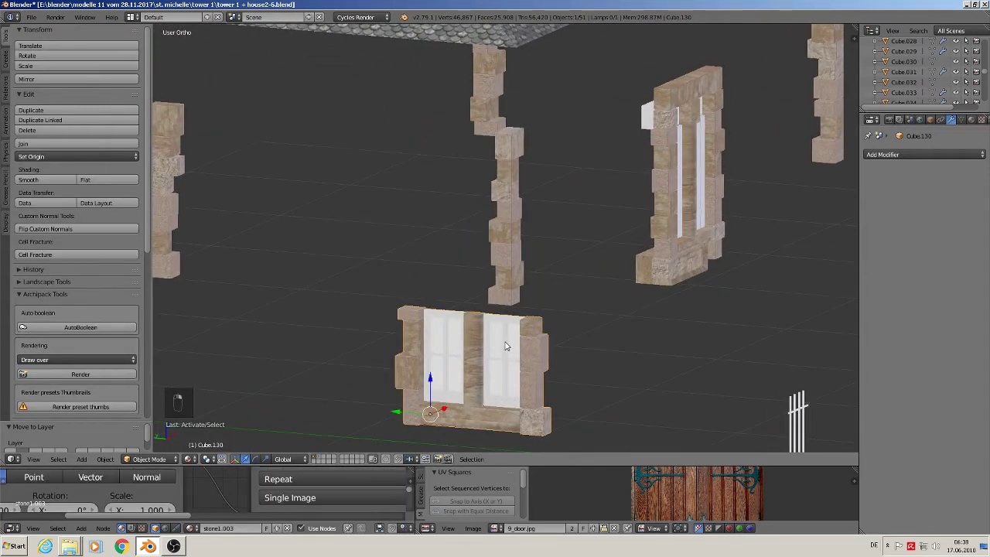
{"action": "key", "text": "Tab"}
{"action": "key", "text": "KP_Decimal"}
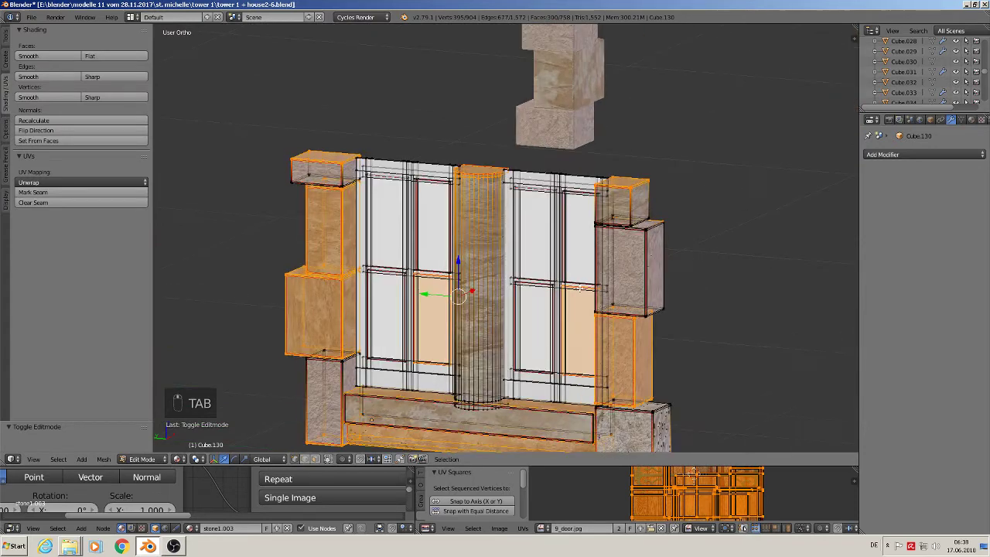
Step: Clear the selection and select every linked frame bar and glass pane of the left casement in the double window
{"action": "key", "text": "a"}
{"action": "key", "text": "a"}
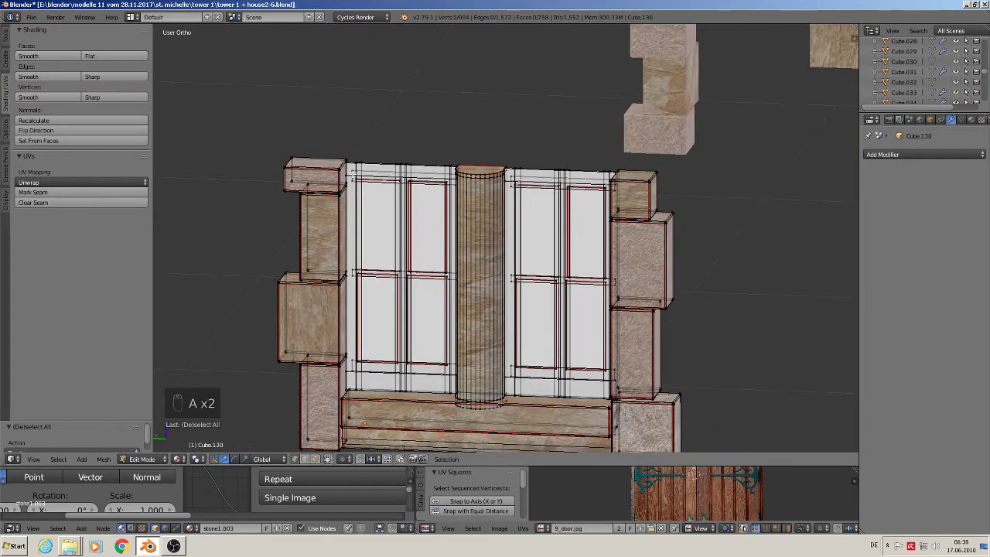
{"action": "key", "text": "l"}
{"action": "key", "text": "l"}
{"action": "key", "text": "l"}
{"action": "key", "text": "l"}
{"action": "key", "text": "l"}
{"action": "key", "text": "l"}
{"action": "key", "text": "l"}
{"action": "key", "text": "l"}
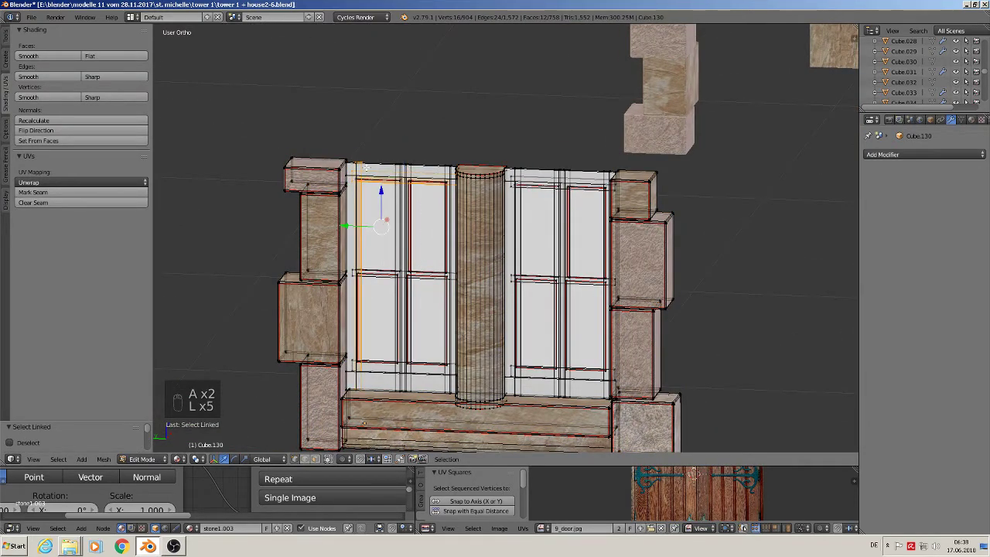
{"action": "key", "text": "l"}
{"action": "key", "text": "l"}
{"action": "key", "text": "l"}
{"action": "key", "text": "l"}
{"action": "key", "text": "l"}
{"action": "key", "text": "l"}
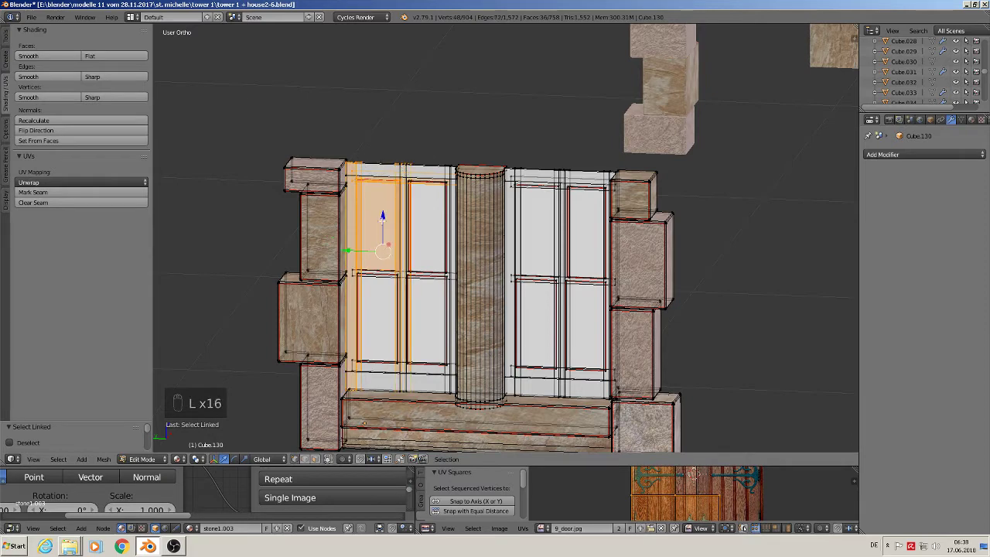
{"action": "key", "text": "l"}
{"action": "key", "text": "l"}
{"action": "key", "text": "l"}
{"action": "key", "text": "l"}
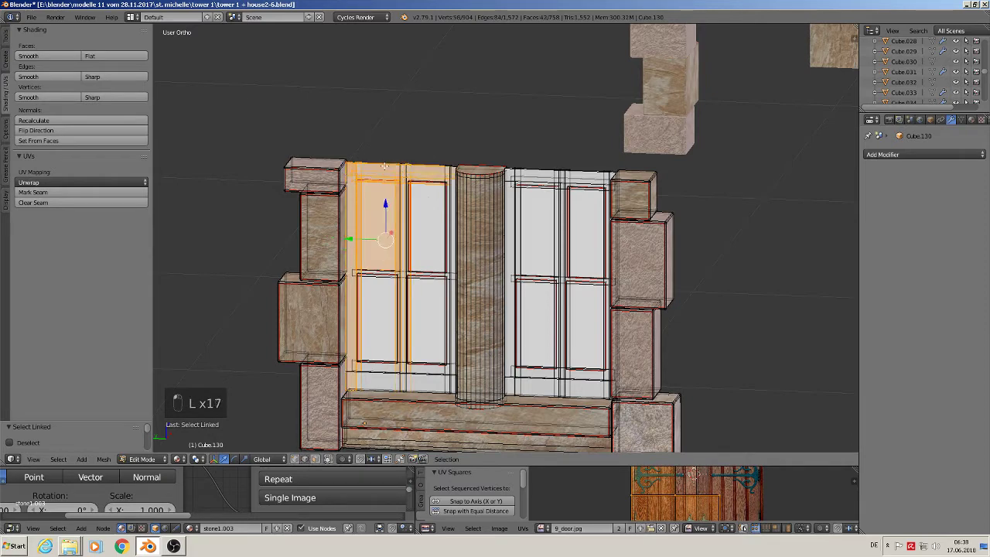
{"action": "key", "text": "l"}
{"action": "key", "text": "l"}
{"action": "key", "text": "l"}
{"action": "key", "text": "l"}
{"action": "key", "text": "l"}
{"action": "key", "text": "l"}
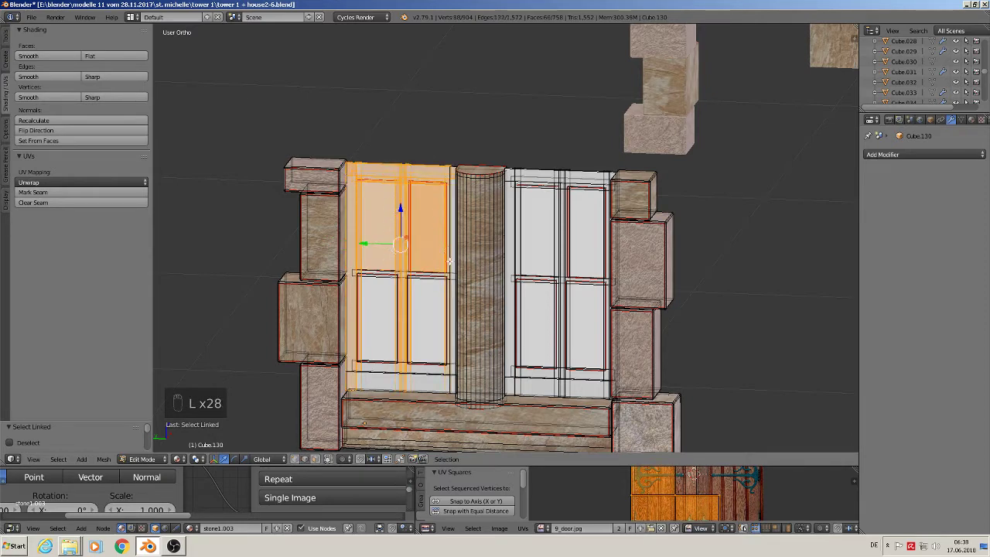
{"action": "key", "text": "l"}
{"action": "key", "text": "l"}
{"action": "key", "text": "l"}
{"action": "key", "text": "l"}
{"action": "key", "text": "l"}
{"action": "key", "text": "l"}
{"action": "key", "text": "l"}
{"action": "key", "text": "l"}
{"action": "key", "text": "l"}
{"action": "key", "text": "l"}
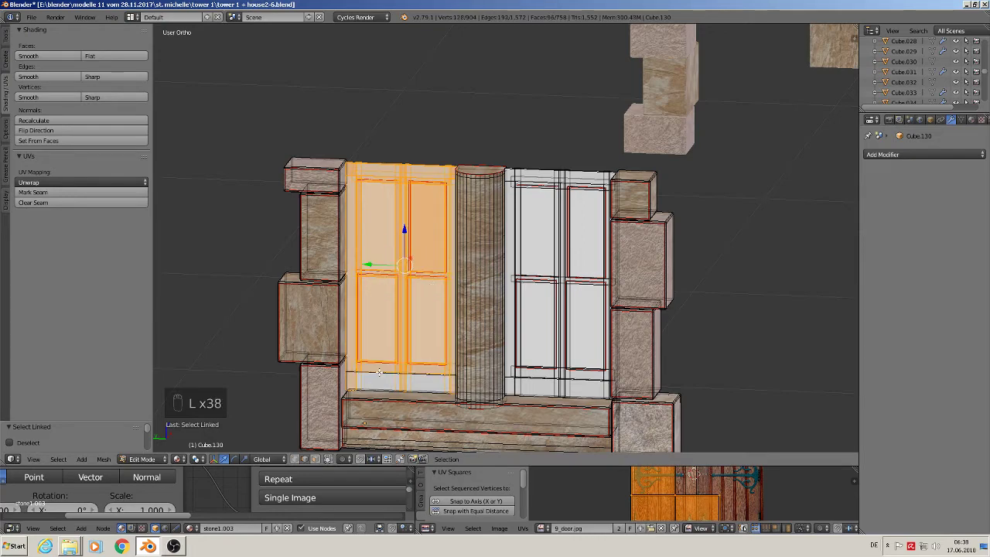
{"action": "key", "text": "l"}
{"action": "key", "text": "l"}
{"action": "key", "text": "l"}
{"action": "middle_click_drag", "start_coordinate": [396, 352], "coordinate": [404, 242]}
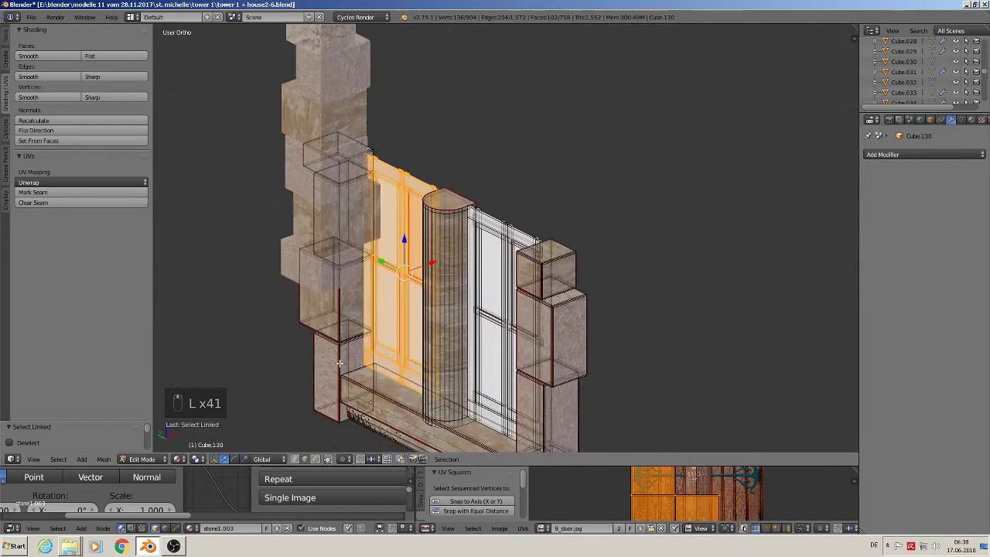
Step: Move the selected casement out of the stone surround, separate it into its own object and leave Edit Mode
{"action": "key", "text": "g"}
{"action": "left_click", "coordinate": [663, 188]}
{"action": "middle_click_drag", "start_coordinate": [665, 189], "coordinate": [685, 197]}
{"action": "key", "text": "p"}
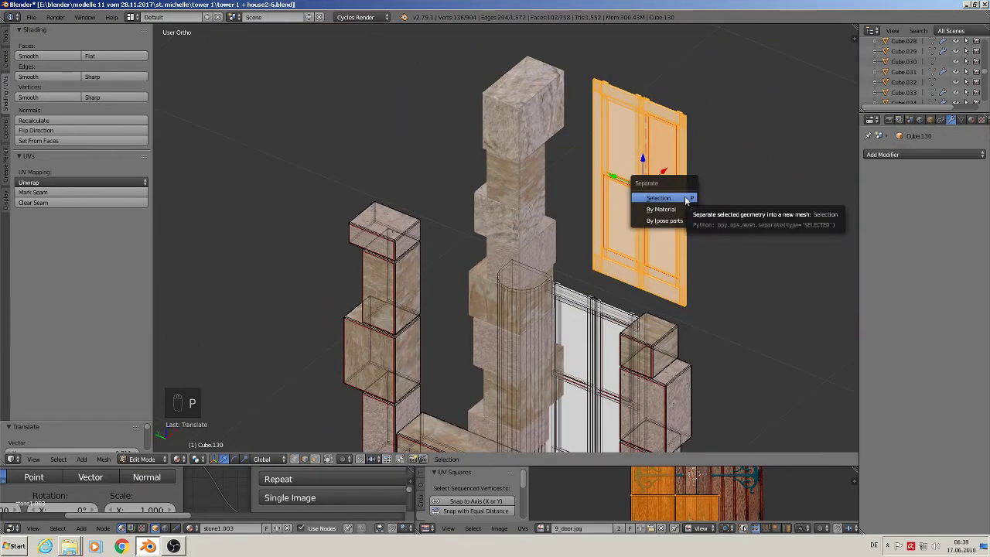
{"action": "left_click", "coordinate": [686, 200]}
{"action": "scroll", "coordinate": [673, 171], "scroll_direction": "down", "scroll_amount": 3}
{"action": "key", "text": "Tab"}
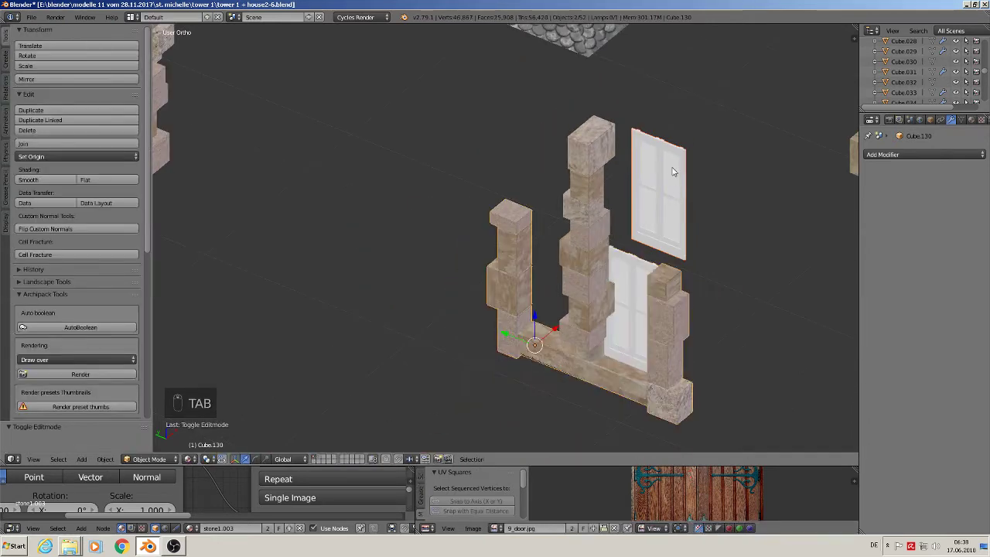
Step: Select the separated white casement and move it to a free spot away from the stone surround
{"action": "right_click", "coordinate": [673, 172]}
{"action": "middle_click_drag", "start_coordinate": [673, 172], "coordinate": [663, 192]}
{"action": "scroll", "coordinate": [663, 191], "scroll_direction": "down", "scroll_amount": 3}
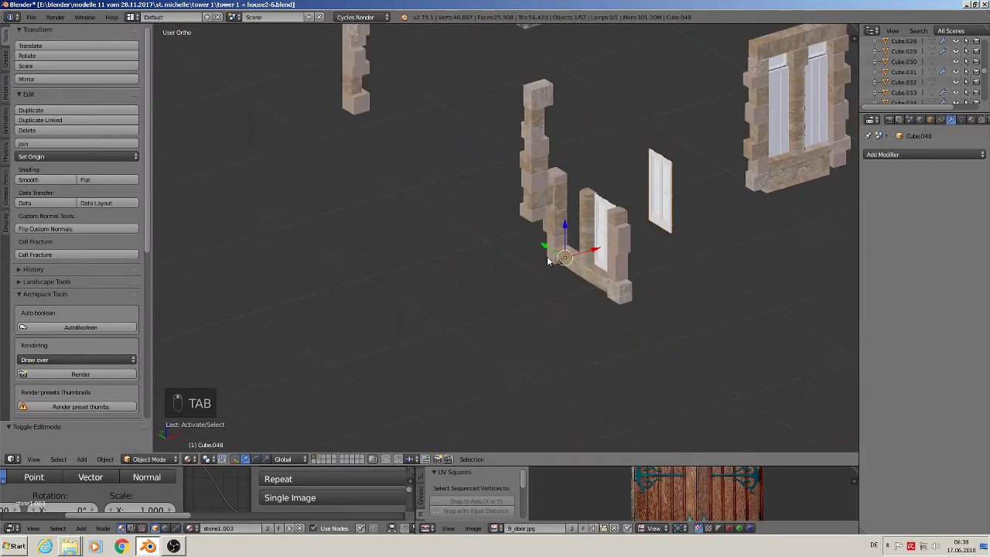
{"action": "left_click_drag", "start_coordinate": [546, 246], "coordinate": [673, 326]}
{"action": "middle_click_drag", "start_coordinate": [729, 262], "coordinate": [632, 186], "text": "shift"}
{"action": "scroll", "coordinate": [628, 181], "scroll_direction": "up", "scroll_amount": 5}
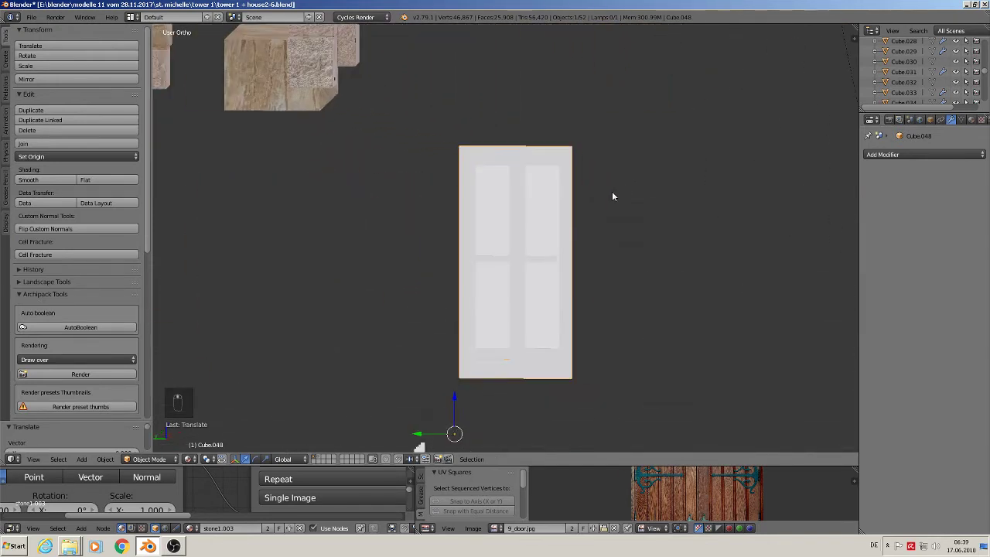
{"action": "scroll", "coordinate": [539, 266], "scroll_direction": "down", "scroll_amount": 1}
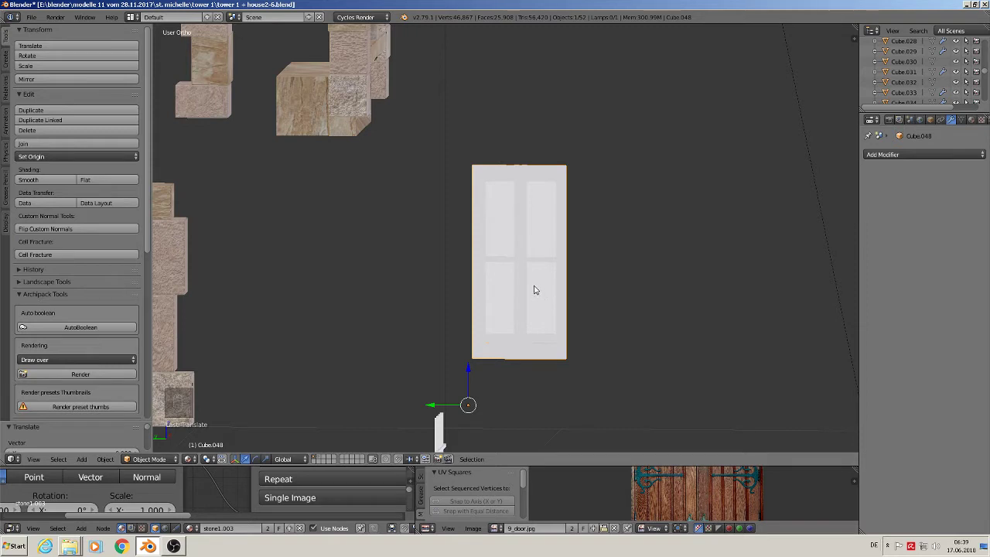
Step: Lengthen the casement by moving all vertices of its lower end straight down along Z in Edit Mode
{"action": "key", "text": "Tab"}
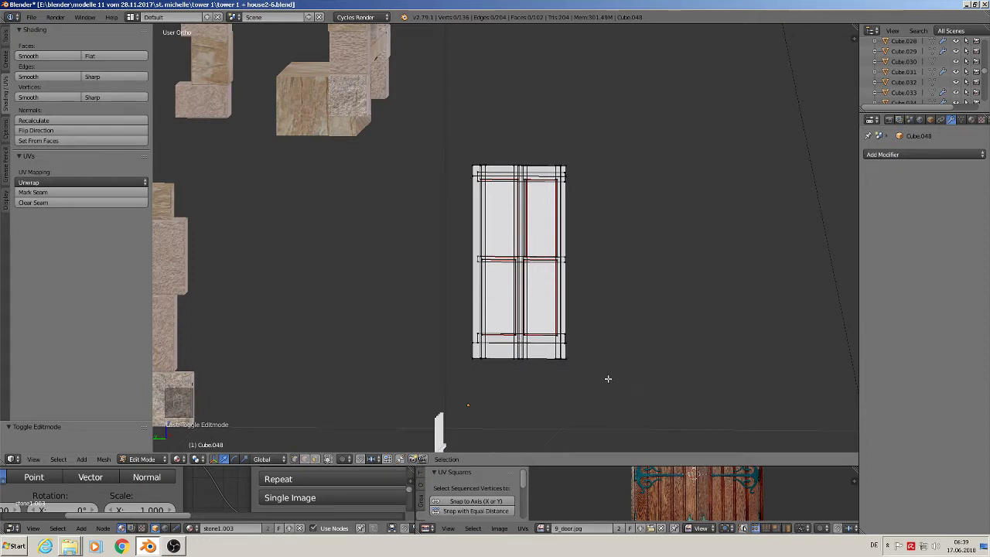
{"action": "key", "text": "b"}
{"action": "left_click_drag", "start_coordinate": [608, 378], "coordinate": [451, 309]}
{"action": "key", "text": "g"}
{"action": "key", "text": "z"}
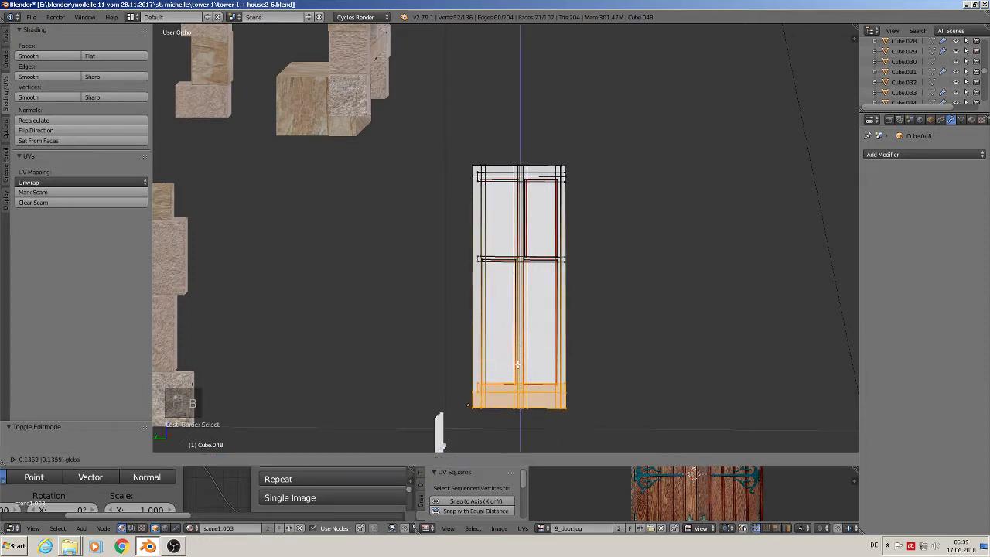
{"action": "left_click", "coordinate": [517, 365]}
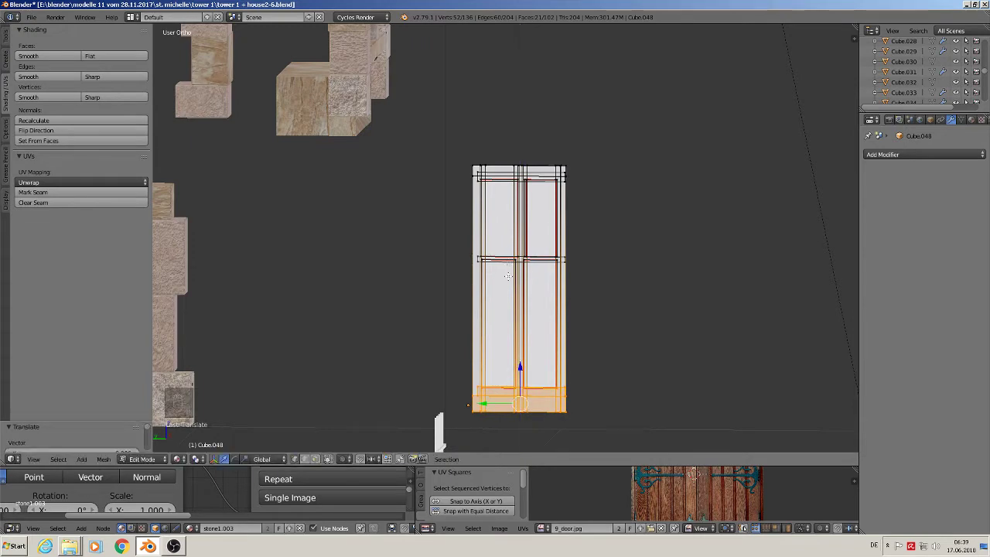
Step: Select only the casement's middle crossbar and move it up into the area of the upper panes
{"action": "scroll", "coordinate": [508, 276], "scroll_direction": "up", "scroll_amount": 8}
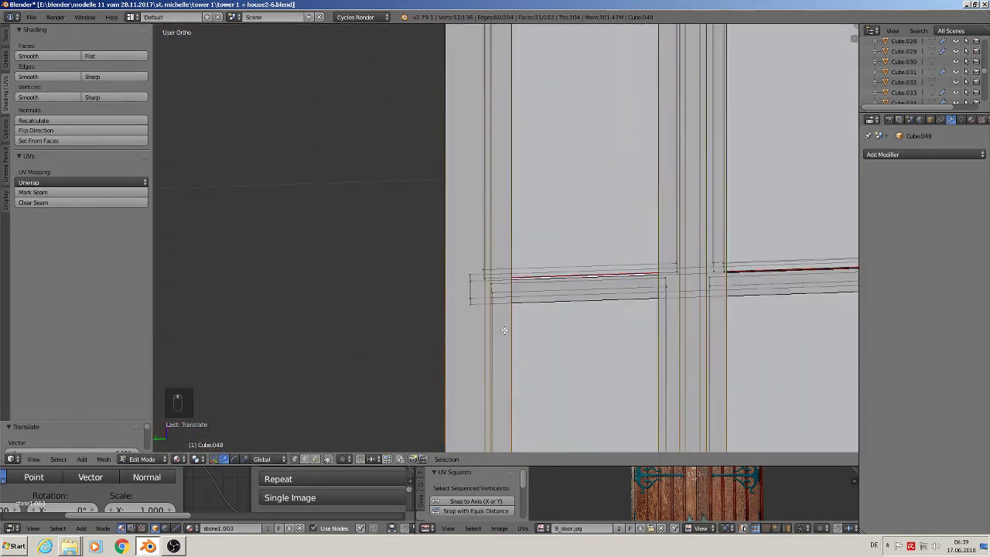
{"action": "middle_click_drag", "start_coordinate": [504, 330], "coordinate": [422, 267], "text": "shift"}
{"action": "key", "text": "a"}
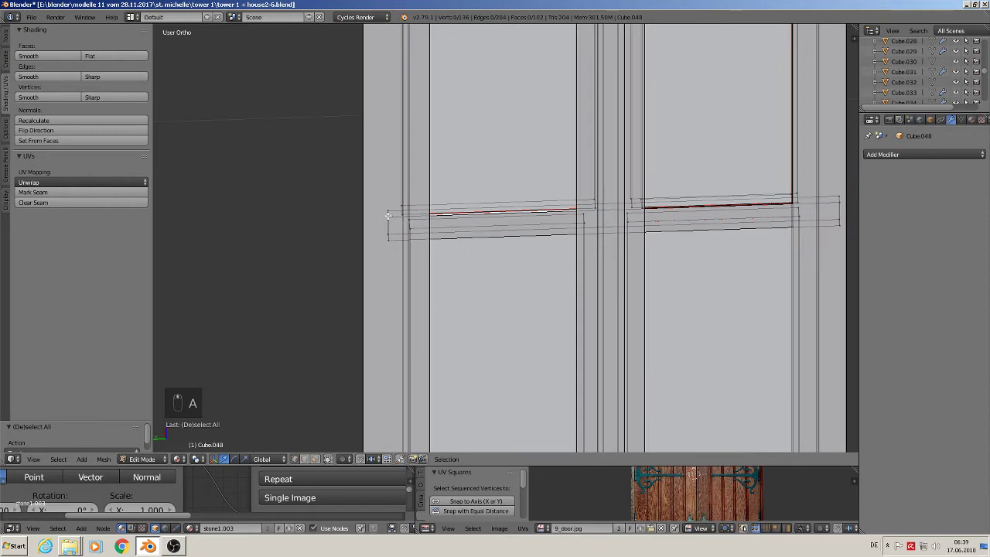
{"action": "key", "text": "l"}
{"action": "scroll", "coordinate": [495, 241], "scroll_direction": "down", "scroll_amount": 6}
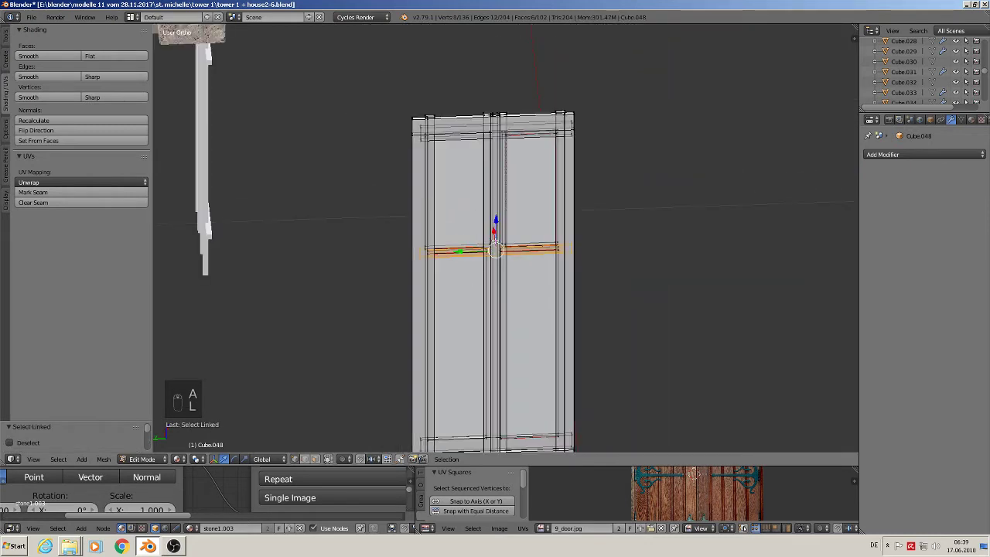
{"action": "key", "text": "g"}
{"action": "left_click", "coordinate": [499, 160]}
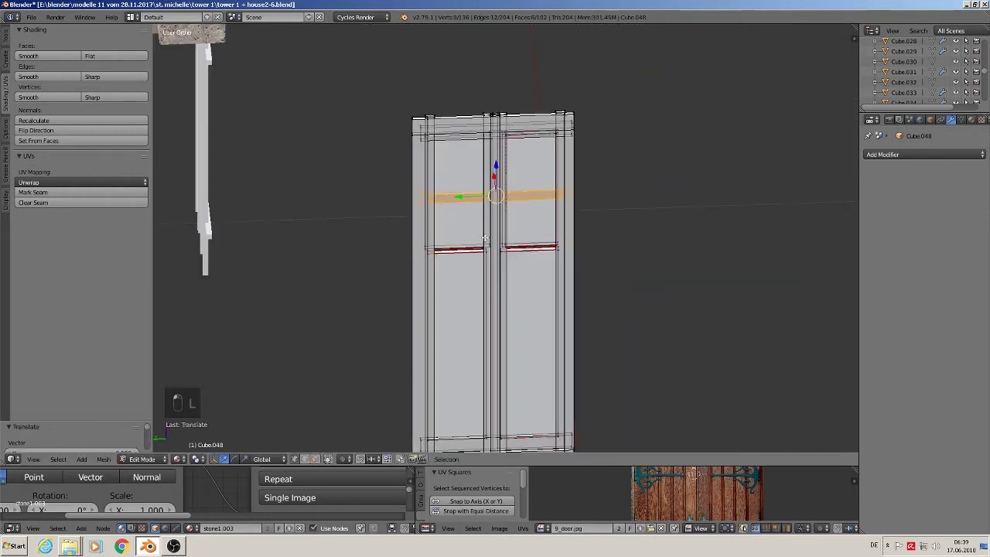
Step: Select the two lower glass panes of the casement and delete their vertices
{"action": "scroll", "coordinate": [483, 251], "scroll_direction": "up", "scroll_amount": 3}
{"action": "mouse_move", "coordinate": [482, 251]}
{"action": "middle_mouse_down"}
{"action": "mouse_move", "coordinate": [464, 202]}
{"action": "mouse_move", "coordinate": [497, 224]}
{"action": "middle_mouse_up"}
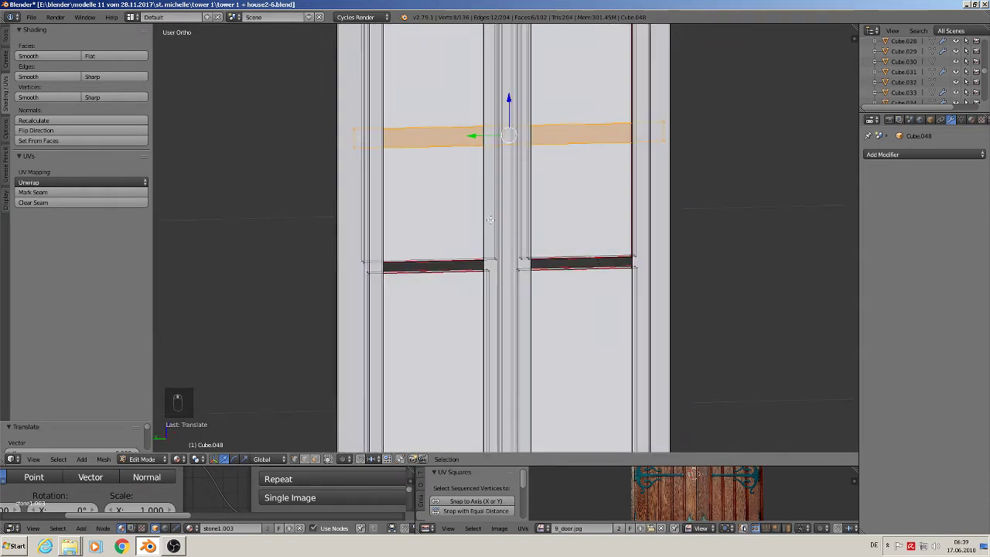
{"action": "scroll", "coordinate": [511, 274], "scroll_direction": "down", "scroll_amount": 3}
{"action": "middle_click_drag", "start_coordinate": [513, 277], "coordinate": [487, 250]}
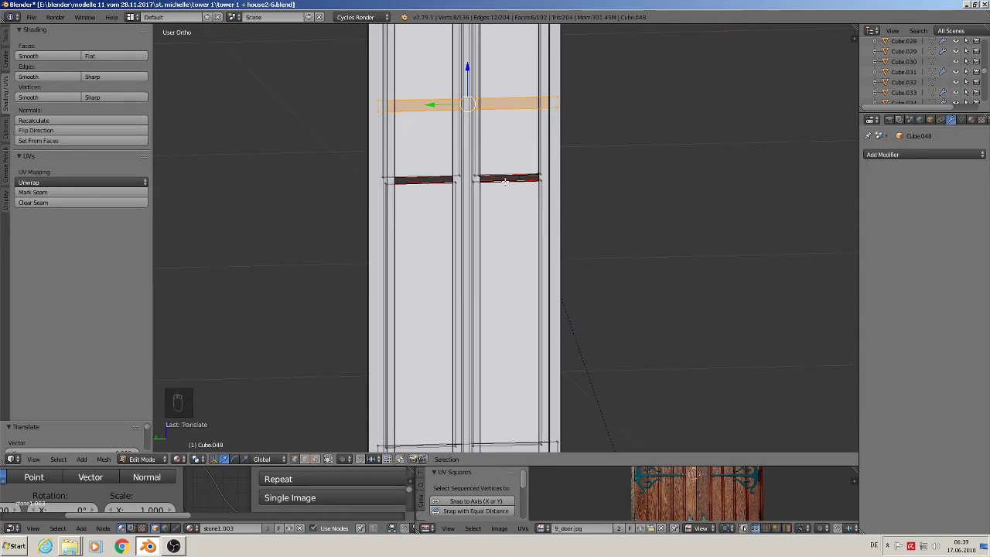
{"action": "key", "text": "l"}
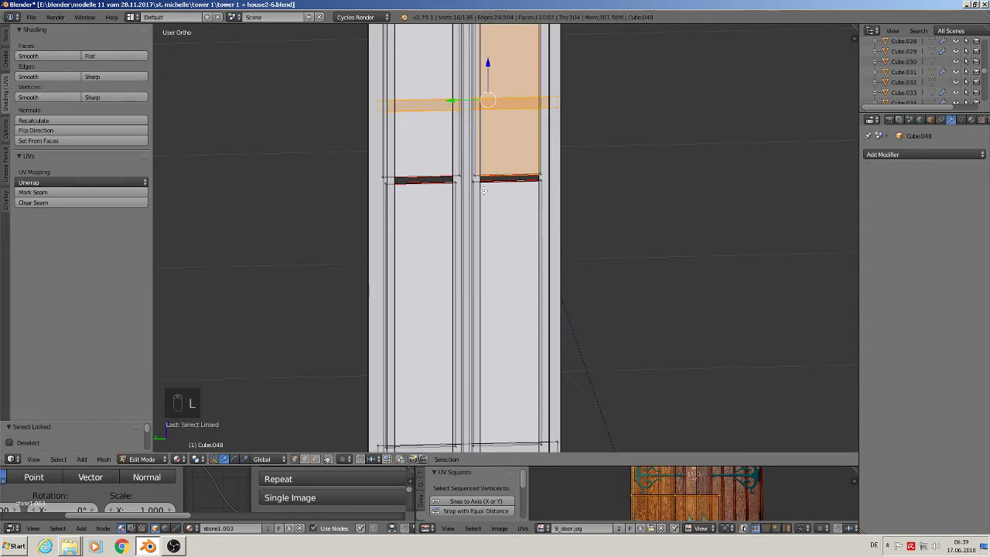
{"action": "key", "text": "a"}
{"action": "scroll", "coordinate": [489, 194], "scroll_direction": "up", "scroll_amount": 3}
{"action": "key", "text": "l"}
{"action": "key", "text": "l"}
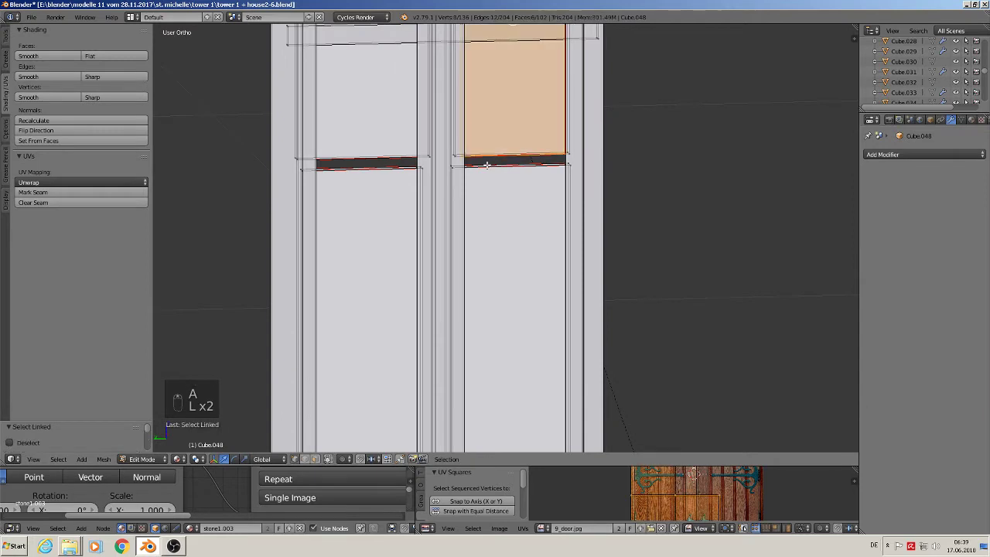
{"action": "key", "text": "a"}
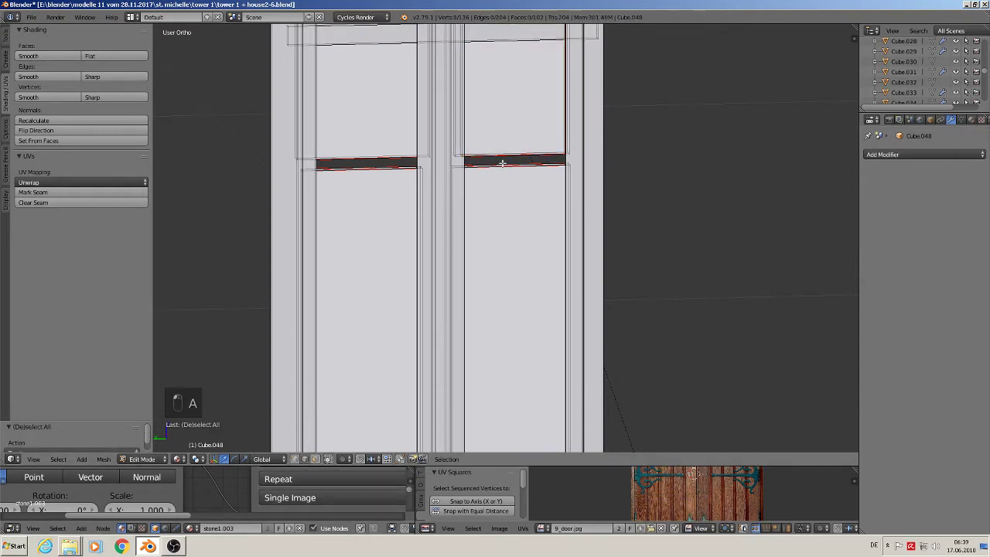
{"action": "key", "text": "l"}
{"action": "key", "text": "l"}
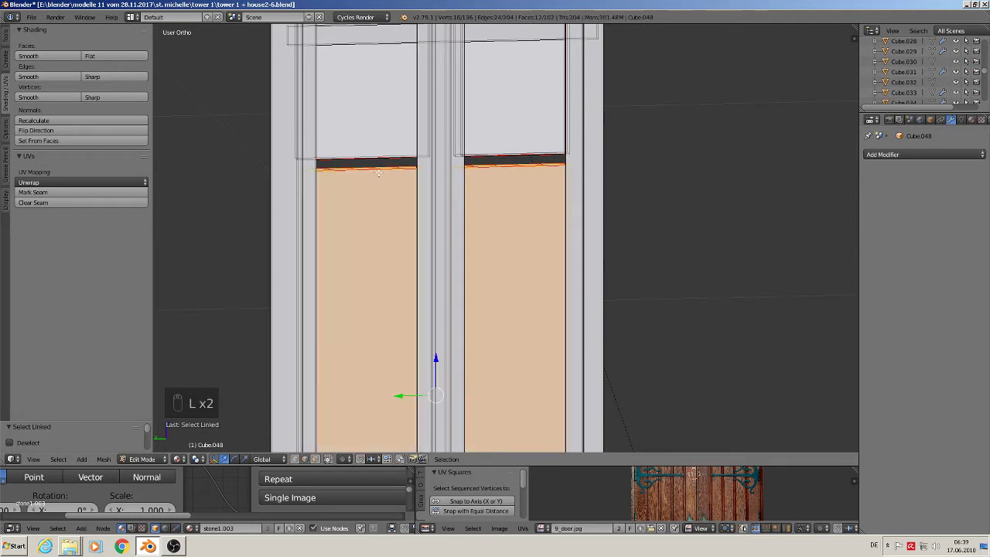
{"action": "key", "text": "x"}
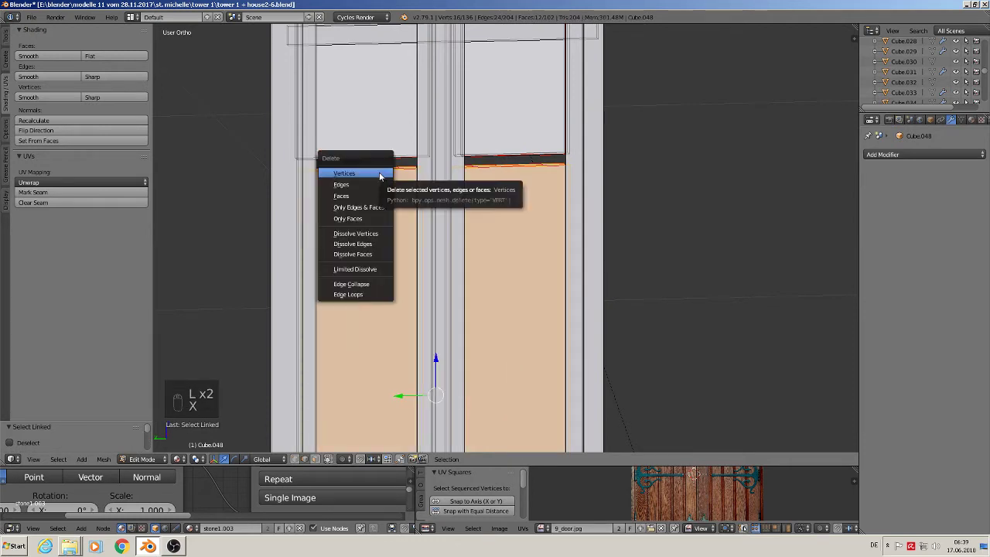
{"action": "left_click", "coordinate": [379, 170]}
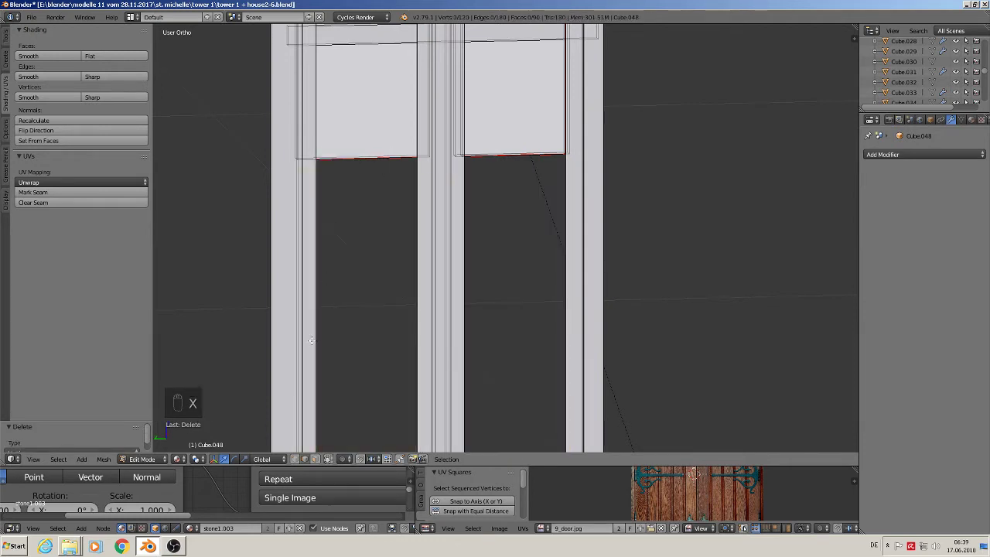
Step: Stretch the two upper glass panes down along Z to the bottom rail by moving their lower faces, then leave Edit Mode
{"action": "key", "text": "Tab"}
{"action": "key", "text": "Tab"}
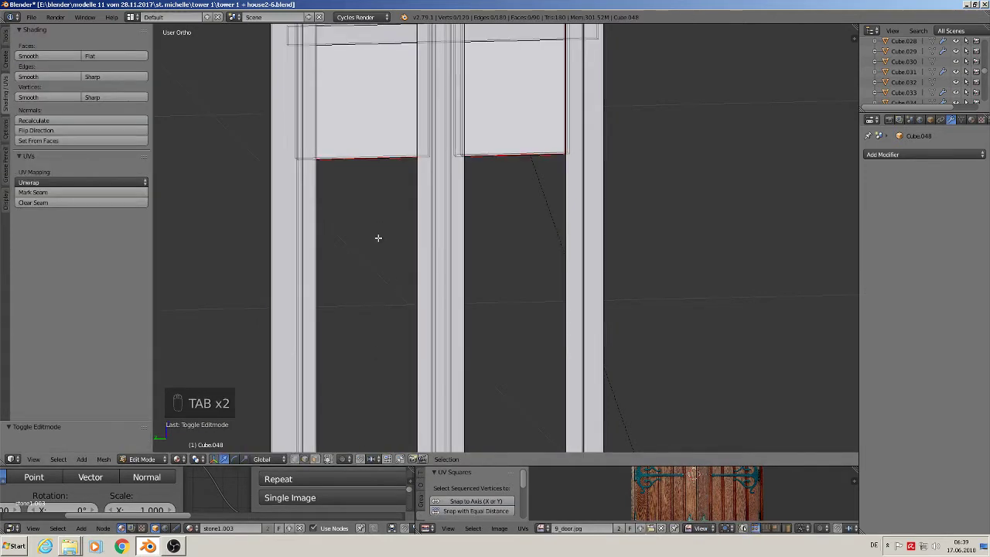
{"action": "left_click", "coordinate": [314, 459]}
{"action": "left_click", "coordinate": [357, 158]}
{"action": "left_click", "coordinate": [479, 157], "text": "shift"}
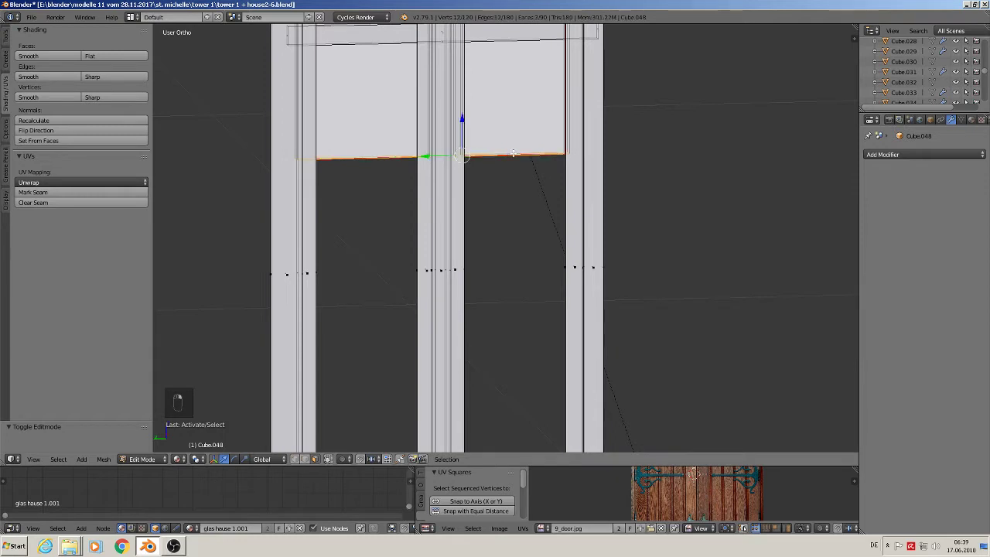
{"action": "scroll", "coordinate": [516, 205], "scroll_direction": "down", "scroll_amount": 5}
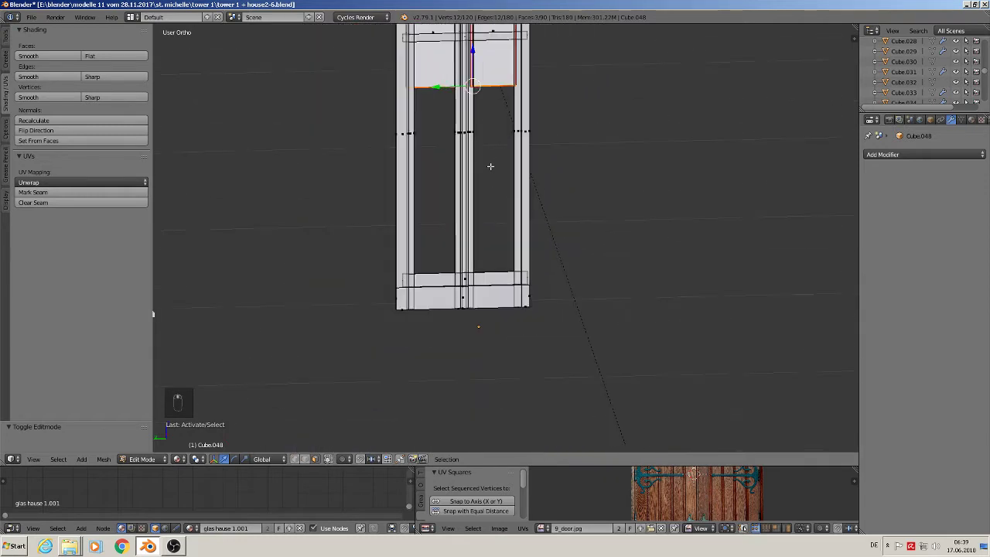
{"action": "key", "text": "g"}
{"action": "key", "text": "z"}
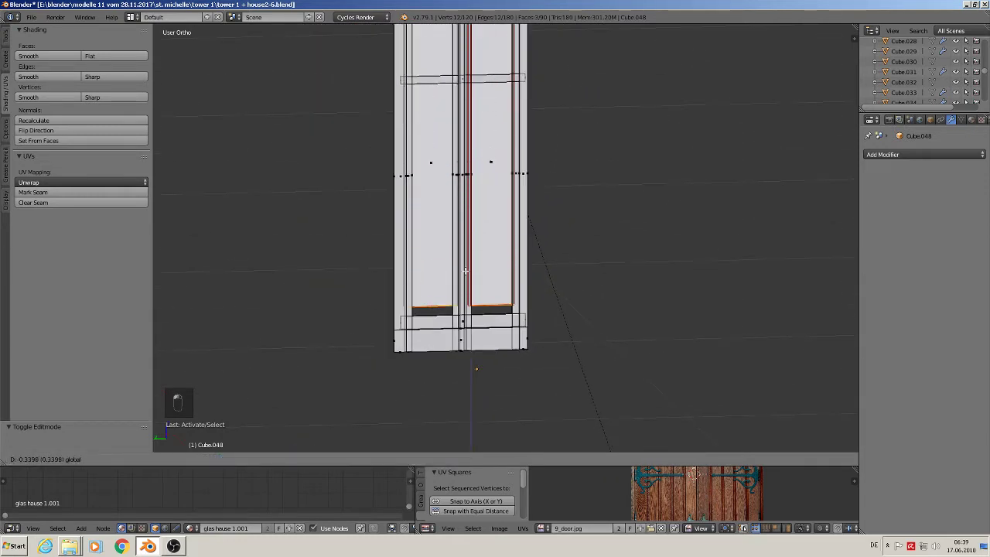
{"action": "left_click", "coordinate": [466, 286]}
{"action": "key", "text": "Tab"}
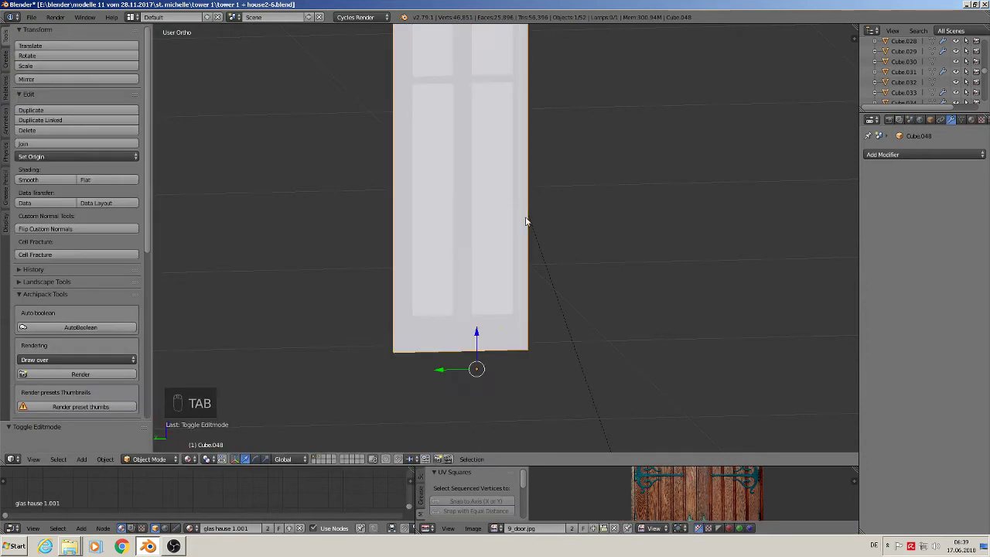
Step: In Edit Mode, select only the casement's crossbar and move it further up along Z toward the top rail
{"action": "scroll", "coordinate": [515, 214], "scroll_direction": "up", "scroll_amount": 1}
{"action": "mouse_move", "coordinate": [479, 231]}
{"action": "middle_mouse_down"}
{"action": "mouse_move", "coordinate": [457, 227]}
{"action": "mouse_move", "coordinate": [464, 234]}
{"action": "middle_mouse_up"}
{"action": "right_click", "coordinate": [479, 133]}
{"action": "key", "text": "Tab"}
{"action": "scroll", "coordinate": [479, 137], "scroll_direction": "up", "scroll_amount": 5}
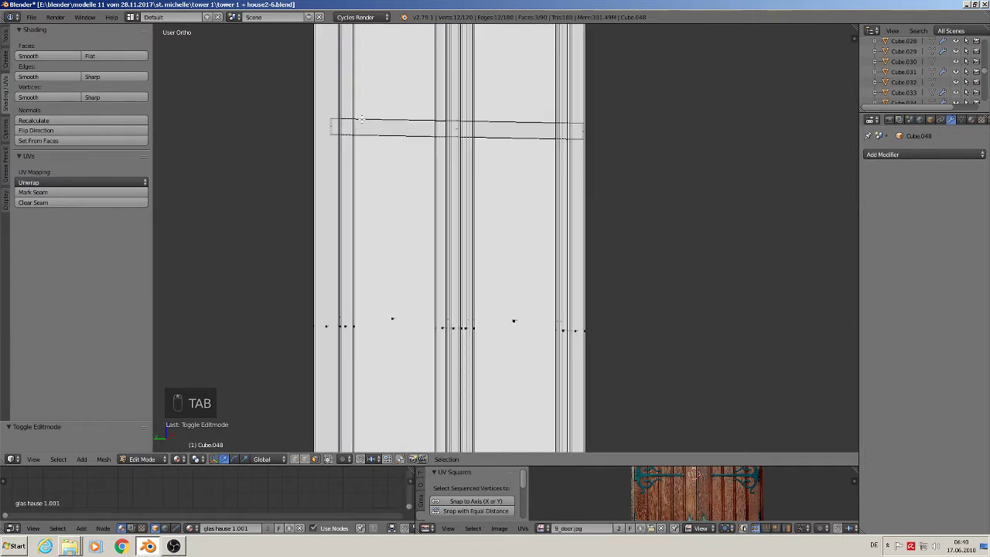
{"action": "key", "text": "l"}
{"action": "scroll", "coordinate": [434, 239], "scroll_direction": "down", "scroll_amount": 5}
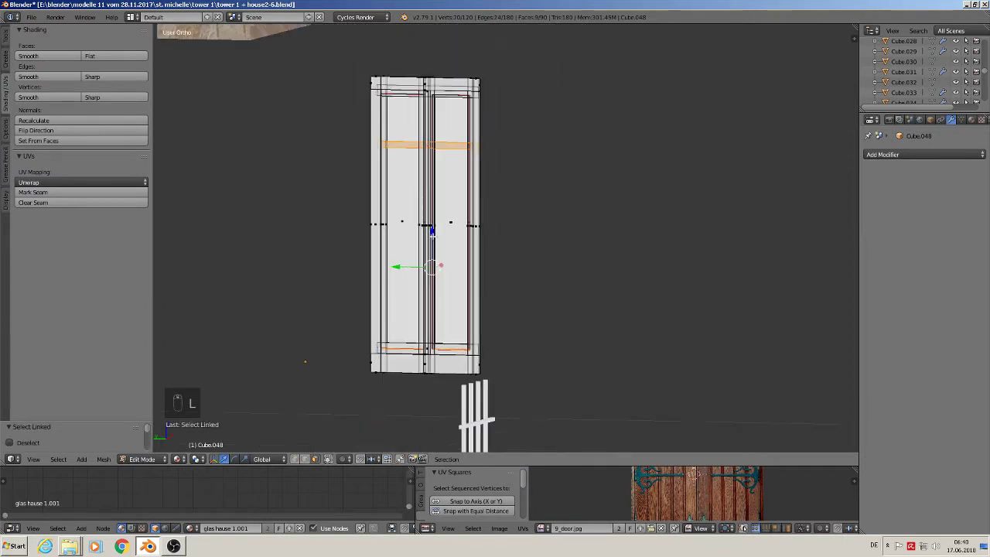
{"action": "key", "text": "a"}
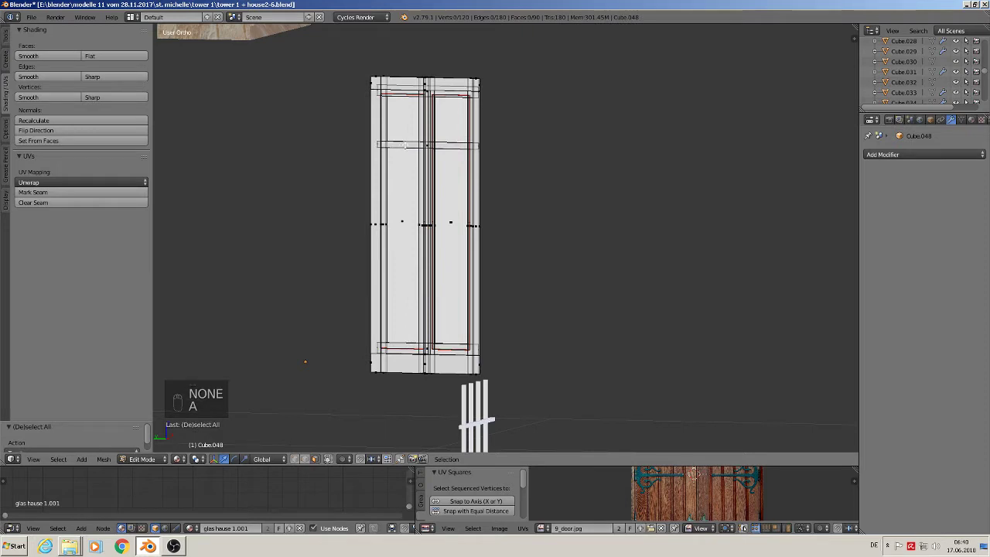
{"action": "key", "text": "l"}
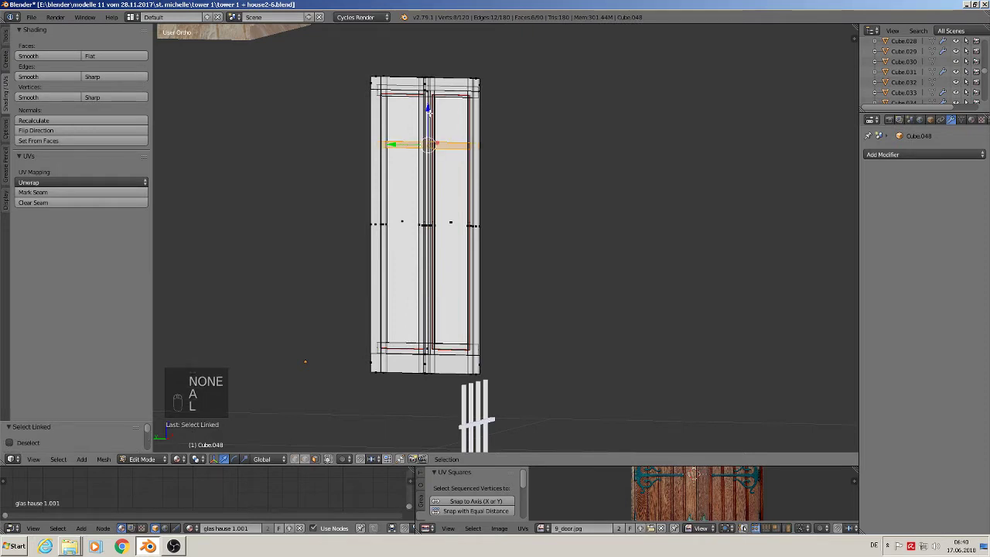
{"action": "left_click_drag", "start_coordinate": [428, 108], "coordinate": [428, 92]}
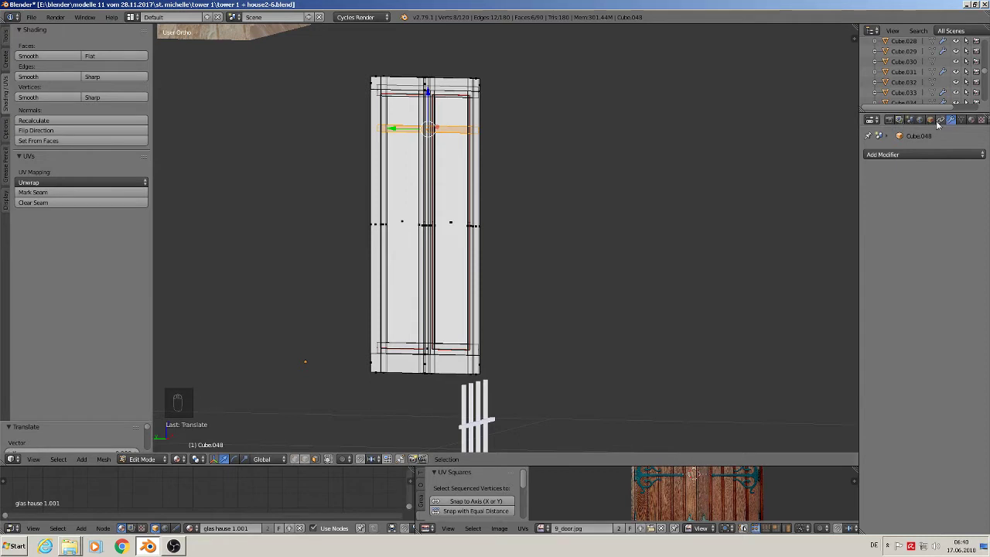
{"action": "left_click", "coordinate": [915, 159]}
{"action": "left_click", "coordinate": [804, 177]}
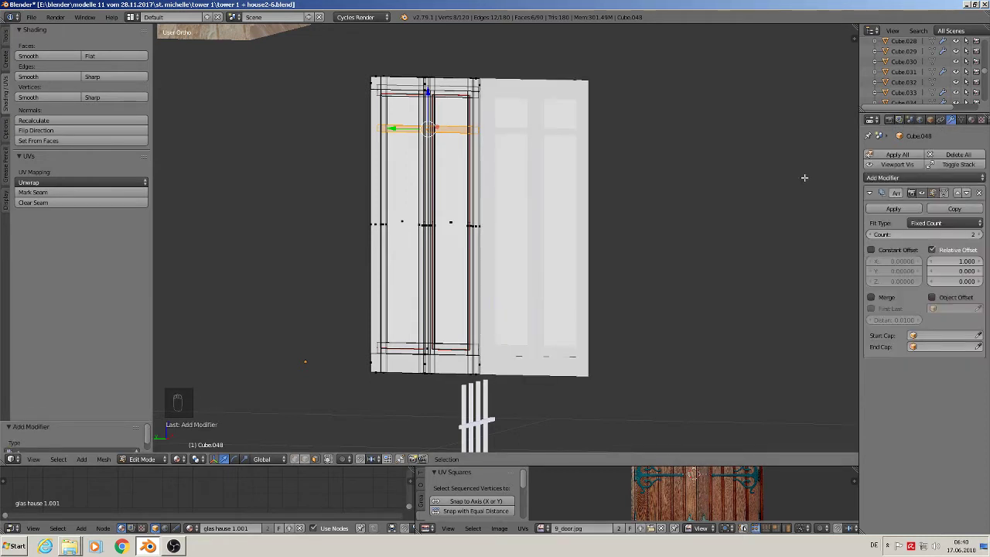
{"action": "left_click", "coordinate": [979, 193]}
Step: Separate the selected crossbar from the casement into its own object and leave Edit Mode
{"action": "scroll", "coordinate": [439, 179], "scroll_direction": "up", "scroll_amount": 1}
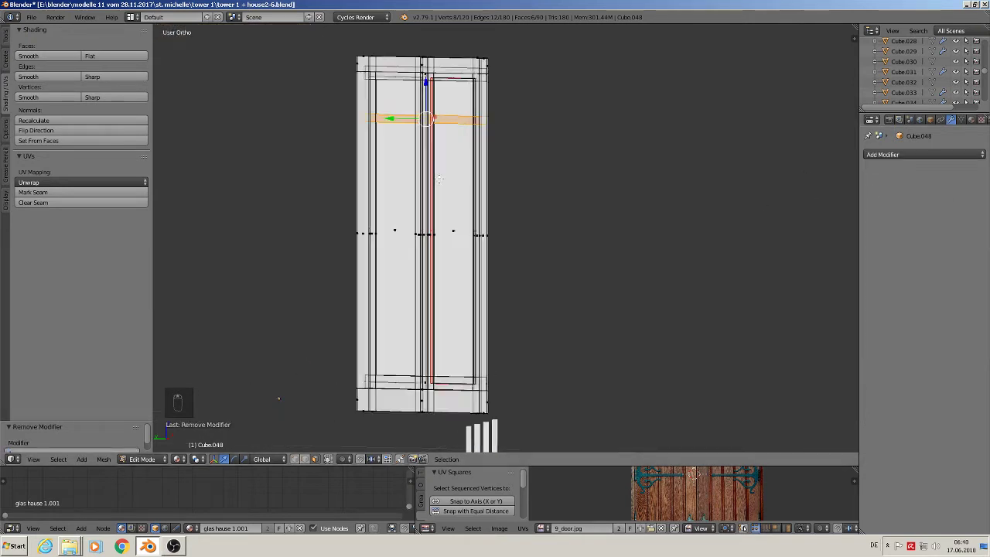
{"action": "scroll", "coordinate": [438, 179], "scroll_direction": "up", "scroll_amount": 1}
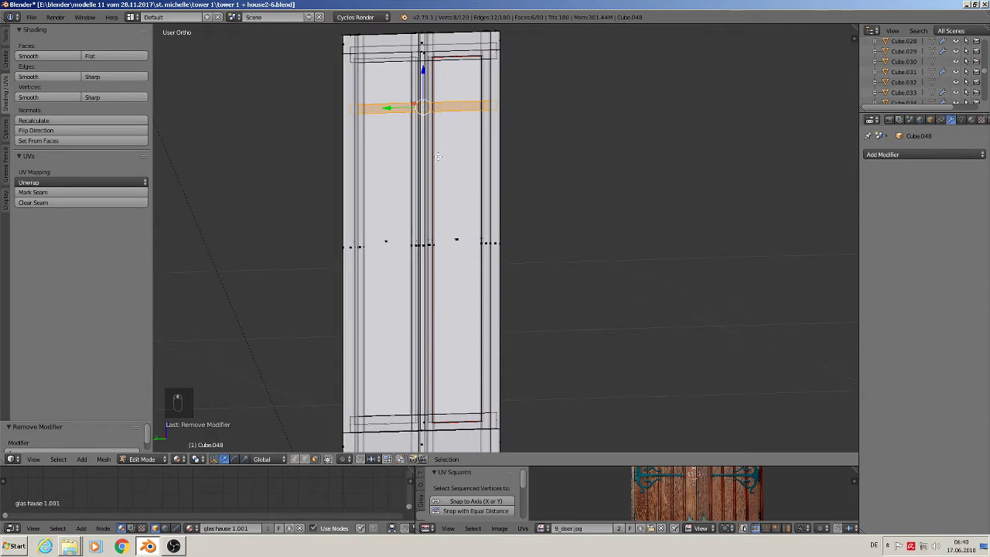
{"action": "key", "text": "KP_1"}
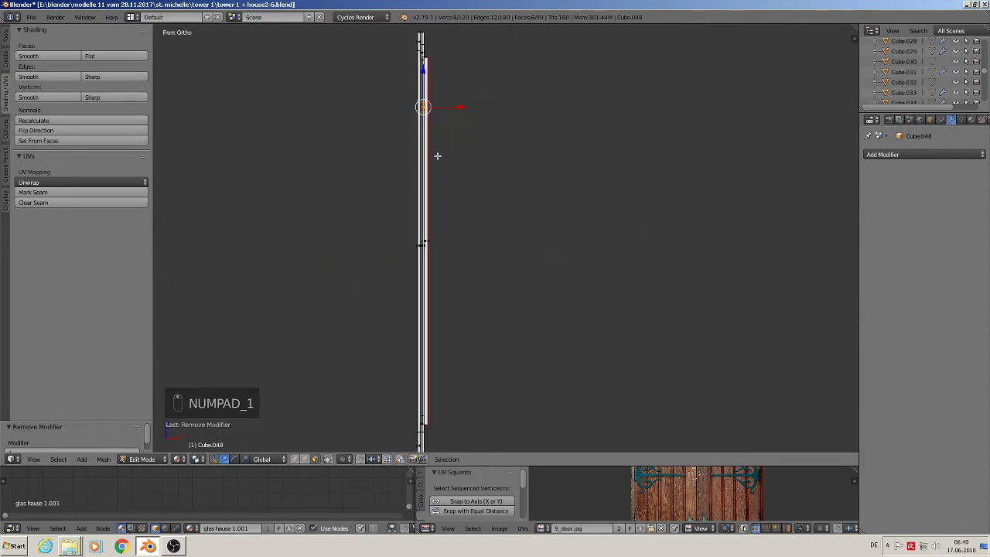
{"action": "key", "text": "KP_3"}
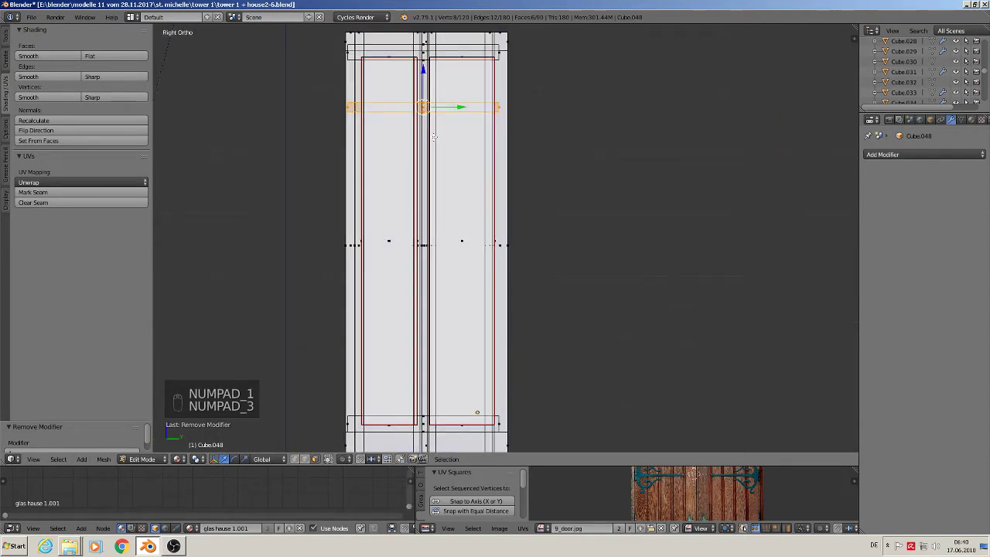
{"action": "key", "text": "p"}
{"action": "key", "text": "p"}
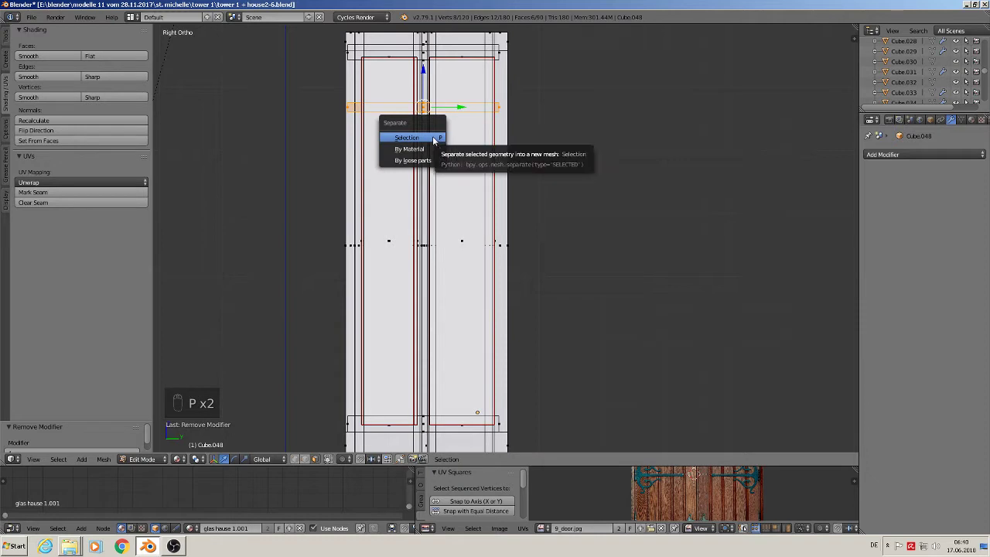
{"action": "left_click", "coordinate": [433, 136]}
{"action": "key", "text": "Tab"}
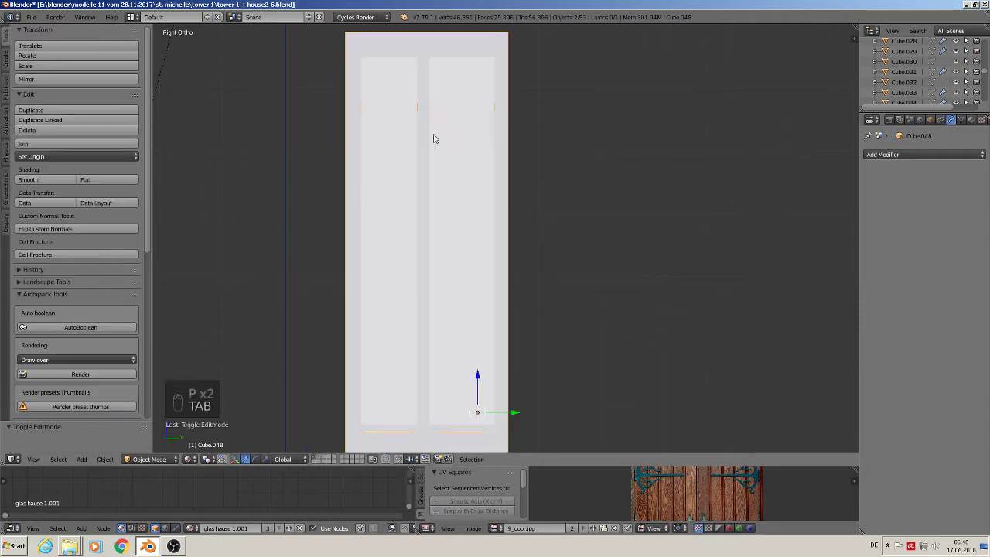
Step: Select the separated crossbar and move it along Y until it sits clear beside the casement
{"action": "right_click", "coordinate": [450, 114]}
{"action": "scroll", "coordinate": [457, 120], "scroll_direction": "down", "scroll_amount": 2}
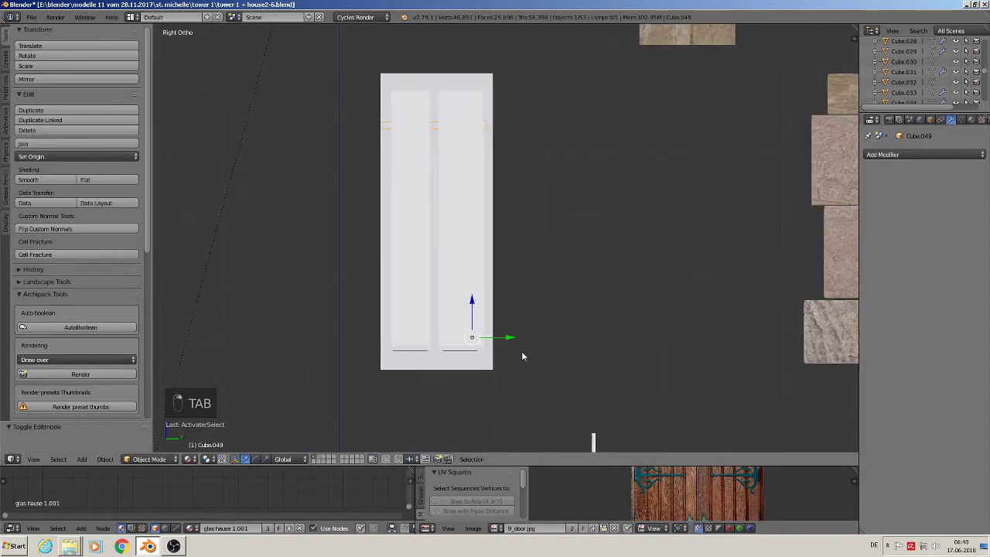
{"action": "key", "text": "g"}
{"action": "key", "text": "y"}
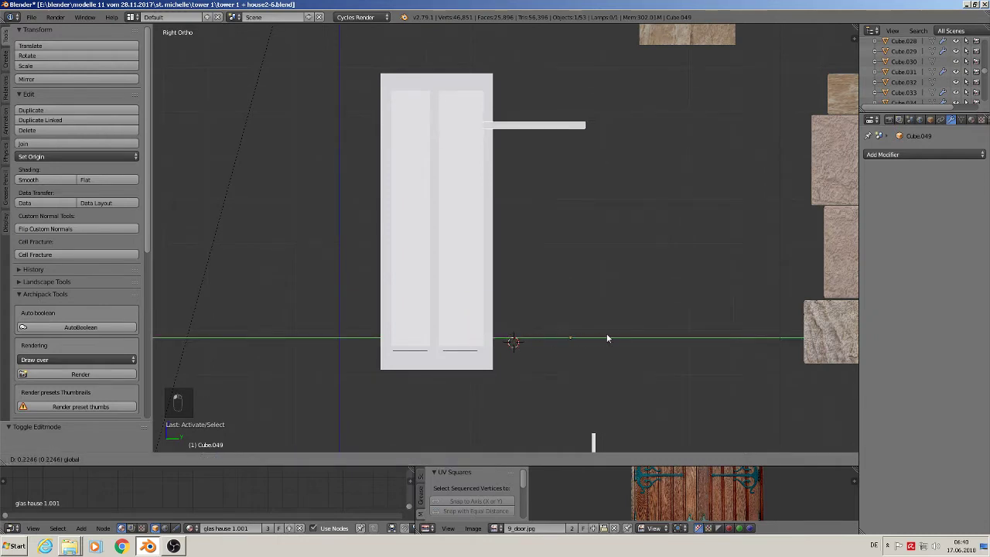
{"action": "left_click", "coordinate": [623, 334]}
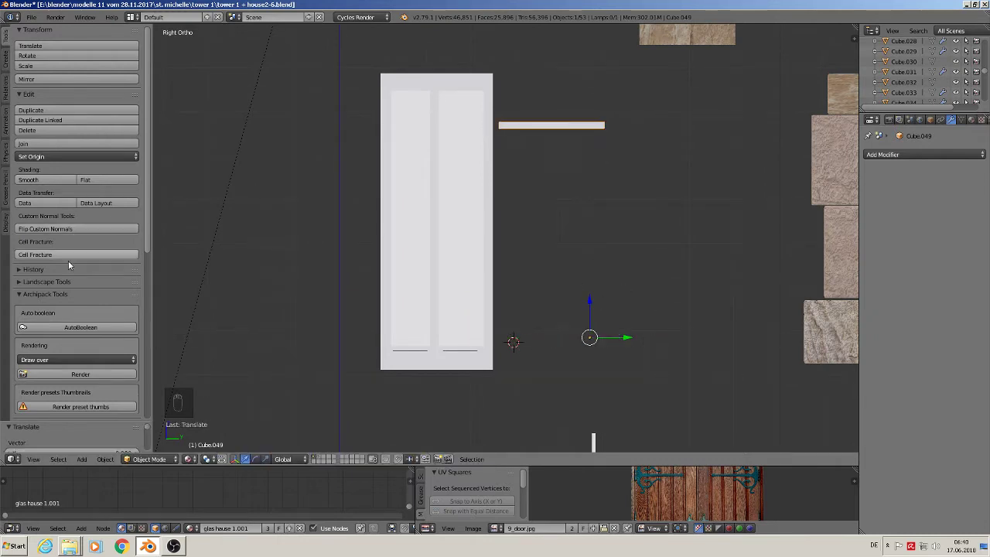
Step: Apply the crossbar's object transform and set its origin to its geometry
{"action": "left_click", "coordinate": [111, 460]}
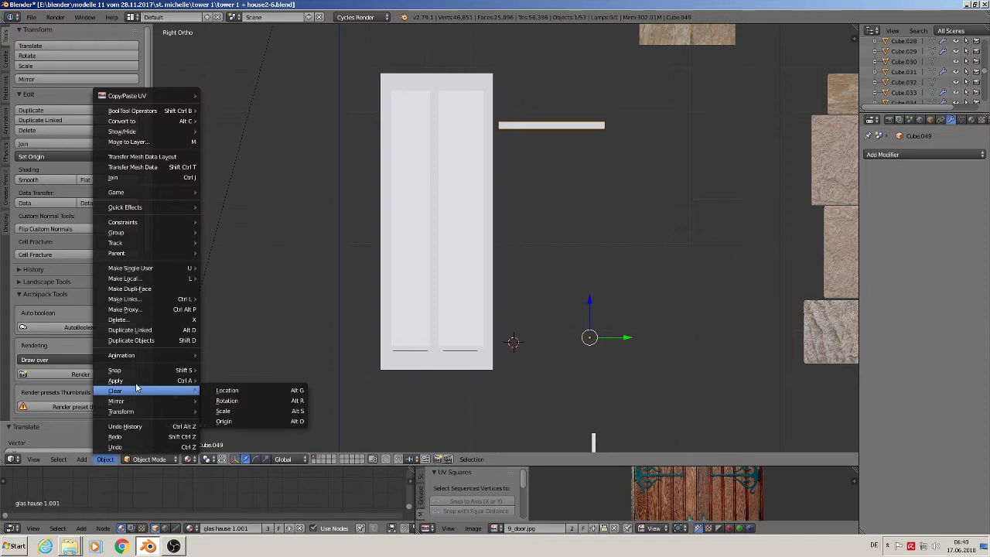
{"action": "mouse_move", "coordinate": [131, 381]}
{"action": "left_click", "coordinate": [236, 410]}
{"action": "left_click", "coordinate": [54, 157]}
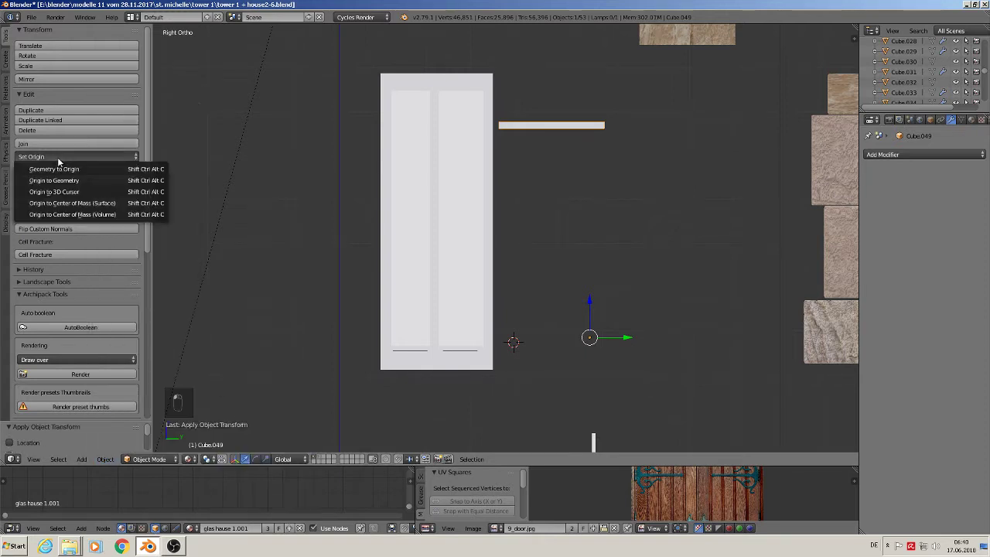
{"action": "left_click", "coordinate": [77, 178]}
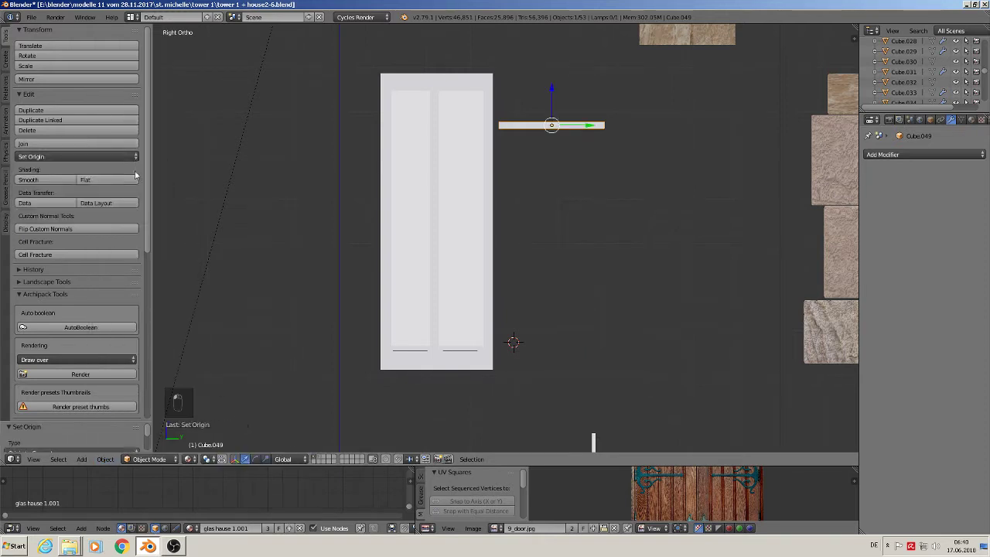
Step: Add an Array modifier to the crossbar with a fixed count of 5
{"action": "left_click", "coordinate": [922, 154]}
{"action": "left_click", "coordinate": [792, 178]}
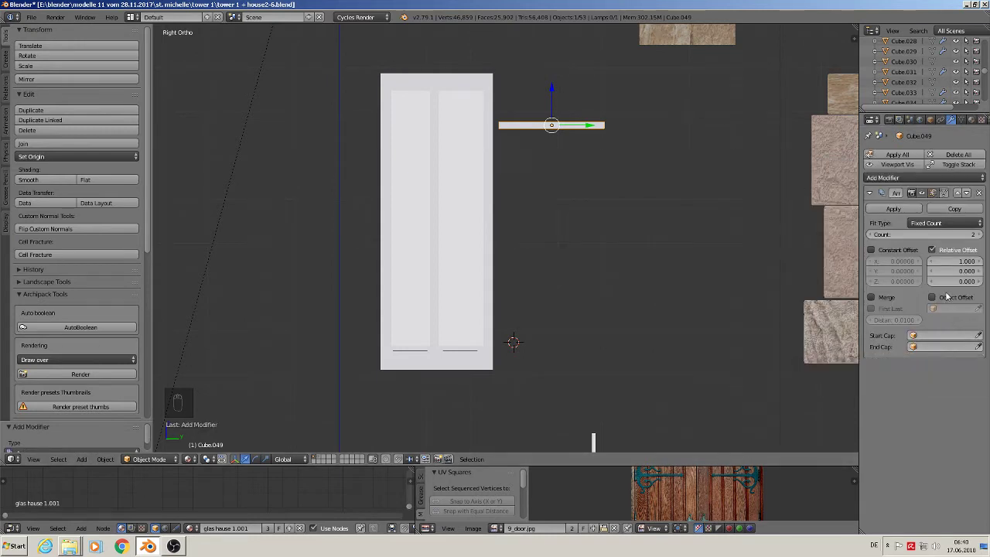
{"action": "scroll", "coordinate": [625, 263], "scroll_direction": "down", "scroll_amount": 5}
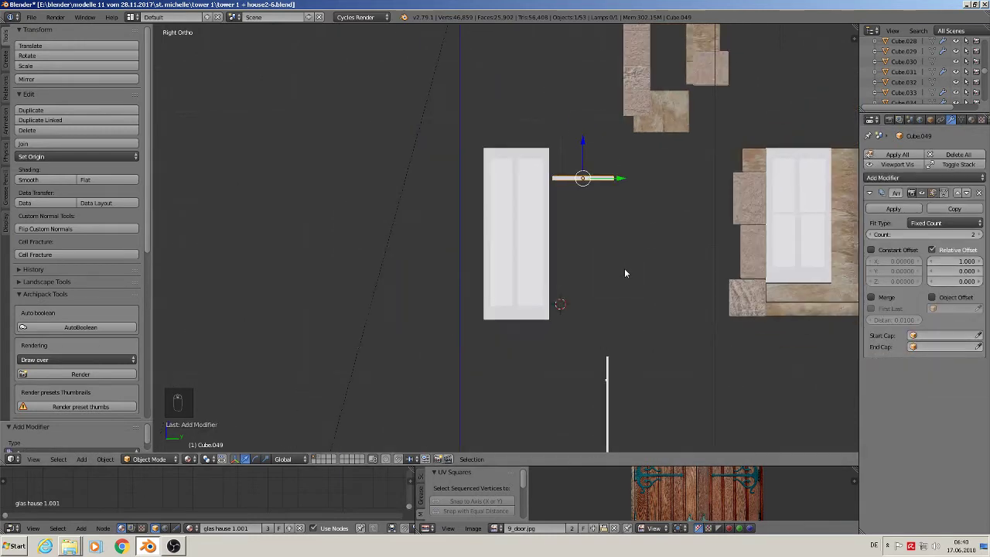
{"action": "scroll", "coordinate": [625, 267], "scroll_direction": "up", "scroll_amount": 4}
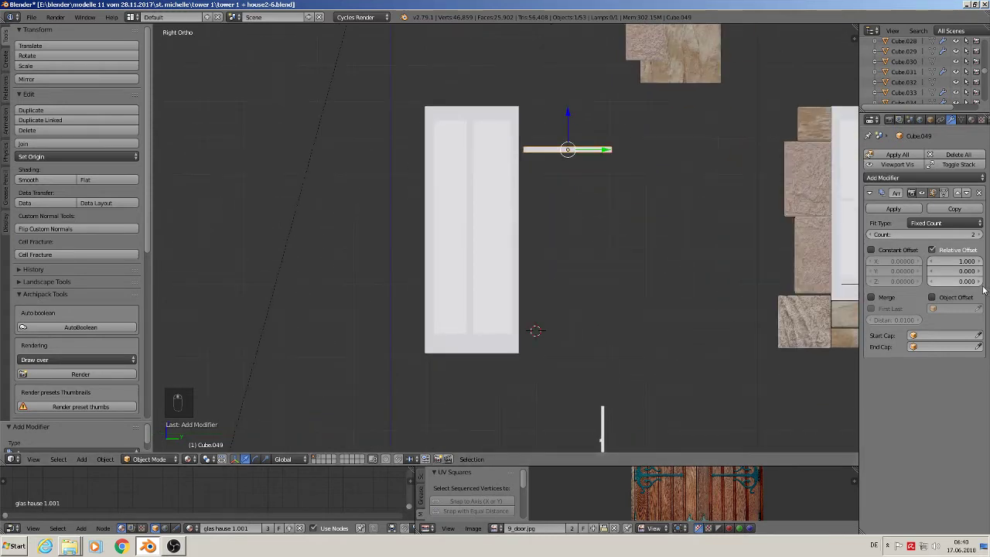
{"action": "left_click", "coordinate": [979, 235]}
{"action": "left_click", "coordinate": [945, 262]}
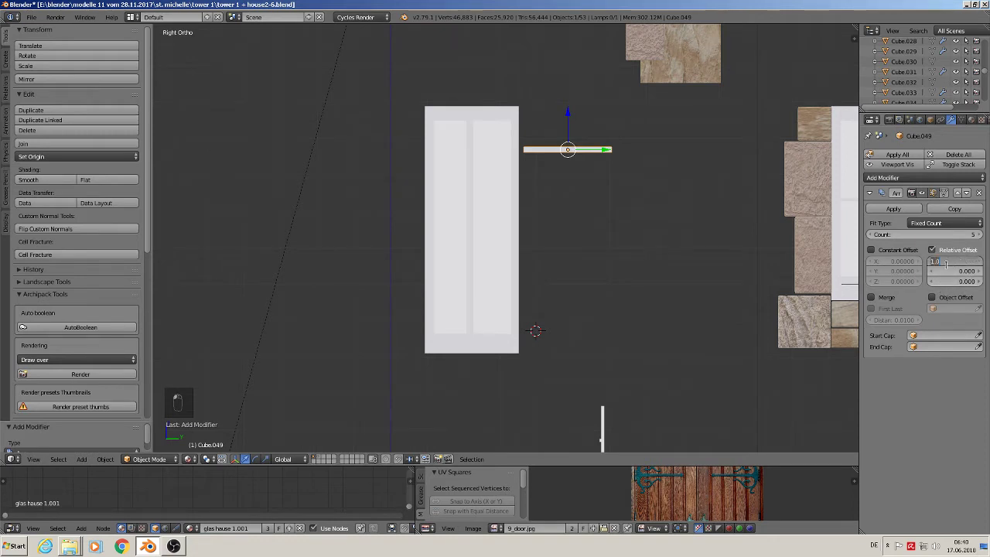
{"action": "type", "text": "-"}
{"action": "left_click", "coordinate": [931, 397]}
{"action": "left_click", "coordinate": [949, 281]}
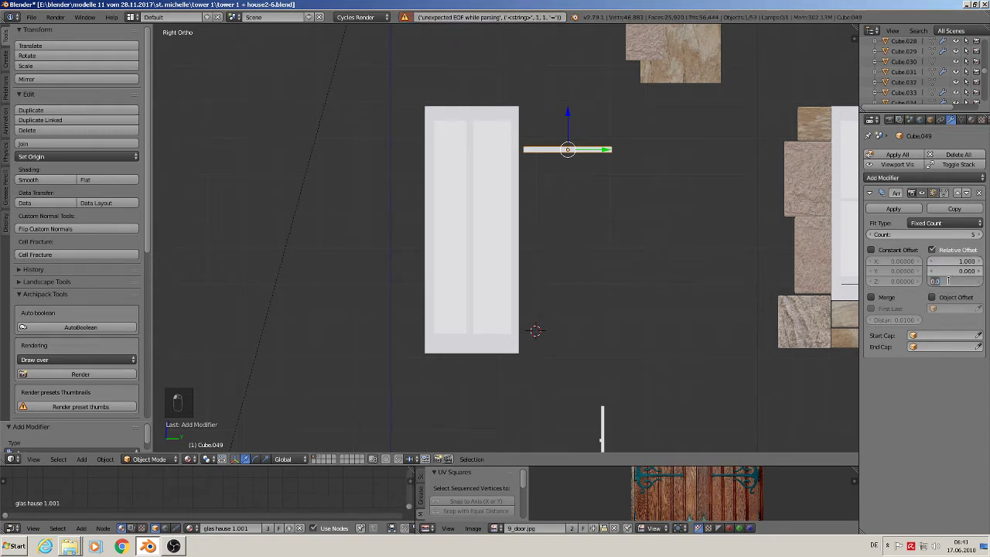
{"action": "double_click", "coordinate": [958, 260]}
{"action": "type", "text": "-"}
{"action": "left_click", "coordinate": [973, 412]}
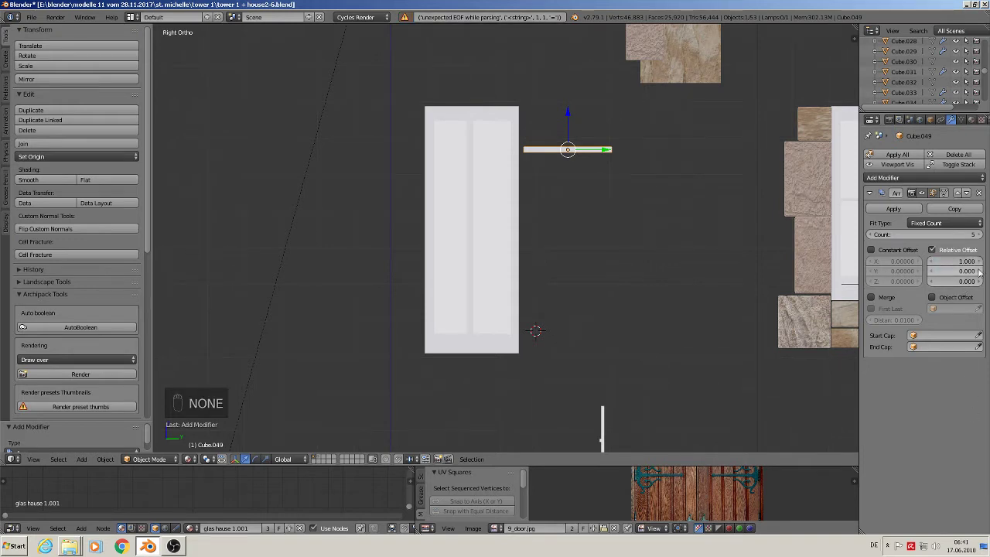
Step: Set the array's relative offset to 0 in X and -1 in Z so the crossbars stack downward
{"action": "double_click", "coordinate": [953, 261]}
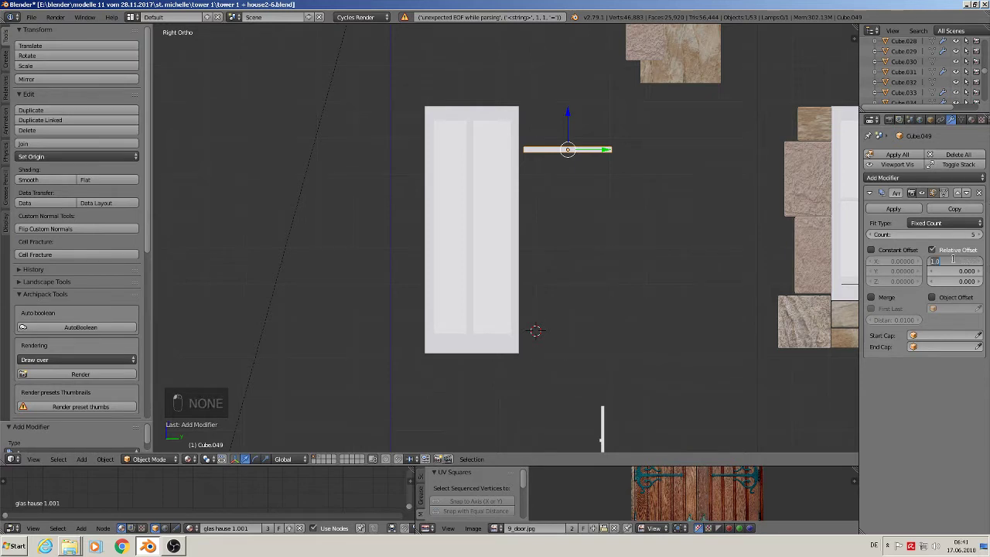
{"action": "type", "text": "0"}
{"action": "key", "text": "Return"}
{"action": "left_click", "coordinate": [955, 282]}
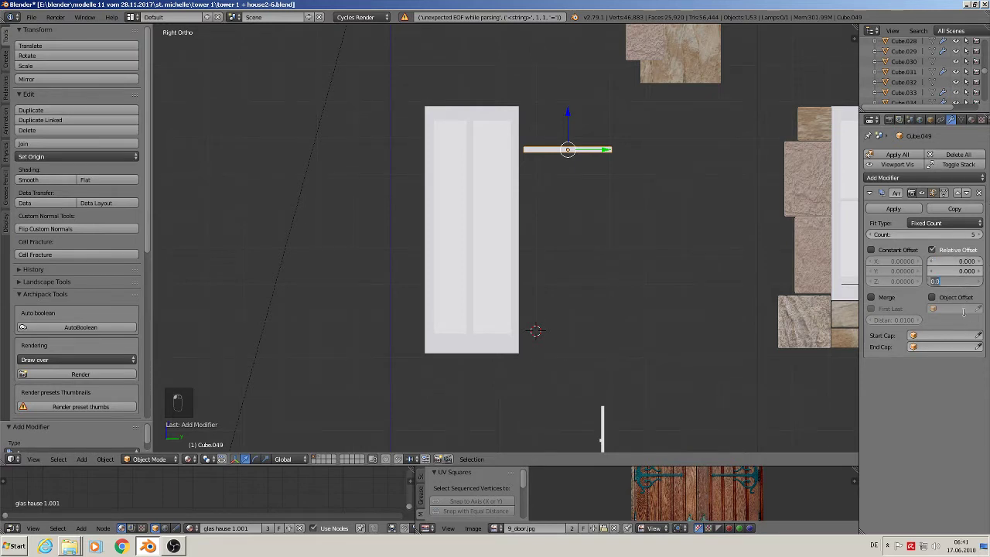
{"action": "type", "text": "1"}
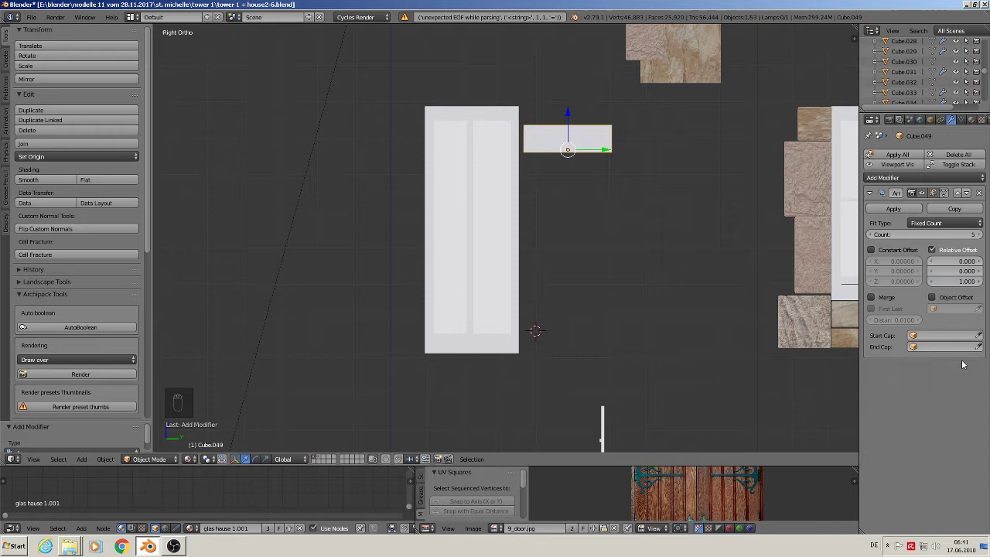
{"action": "left_click", "coordinate": [961, 280]}
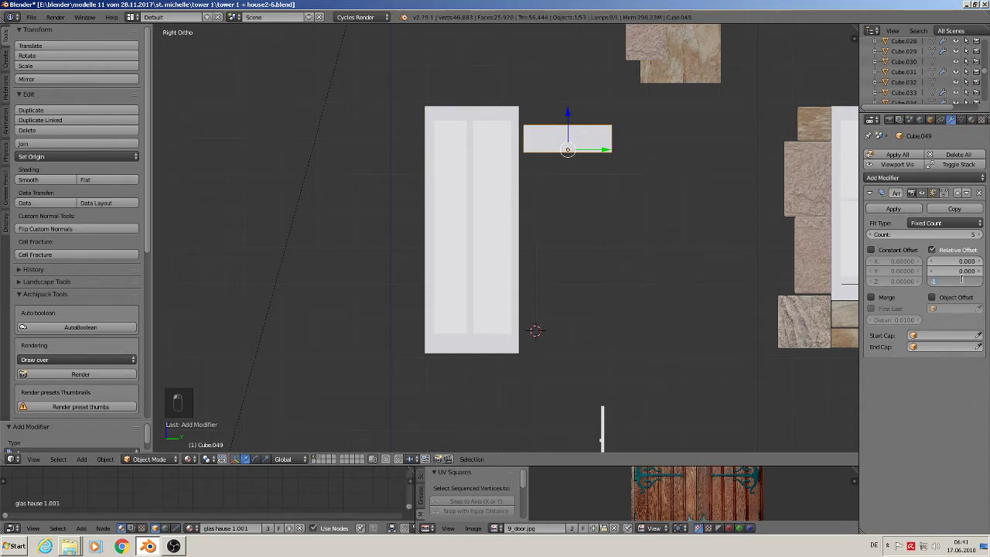
{"action": "key", "text": "Return"}
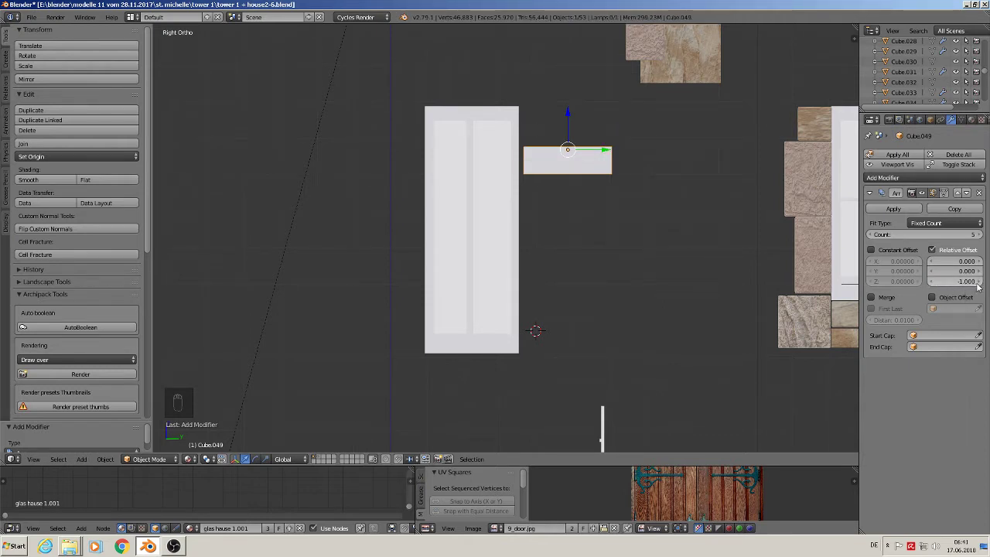
Step: Spread the crossbars over the casement's height with an array count of 6 and a relative Z offset of -6.3
{"action": "left_click", "coordinate": [976, 285]}
{"action": "left_click", "coordinate": [977, 285]}
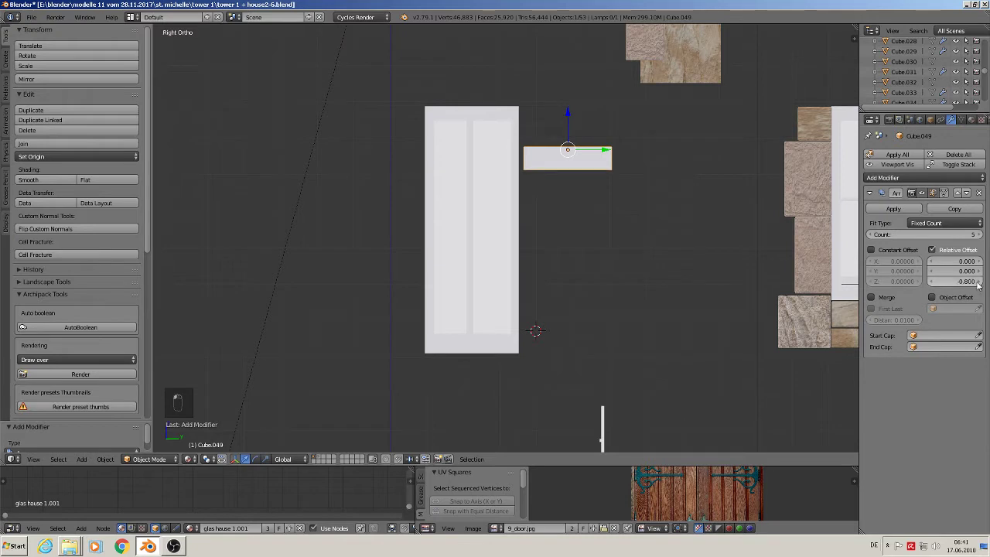
{"action": "left_click_drag", "start_coordinate": [971, 284], "coordinate": [919, 285]}
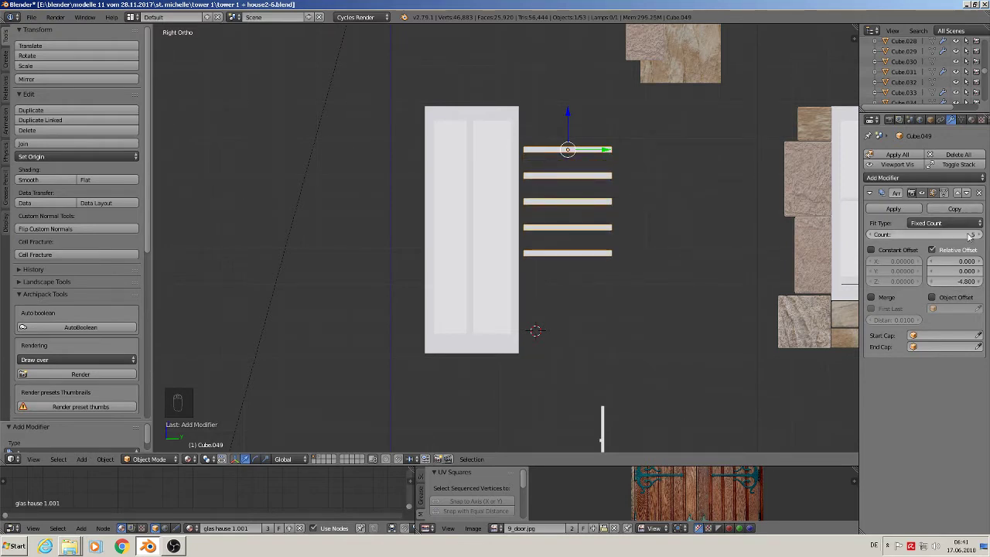
{"action": "left_click", "coordinate": [979, 234]}
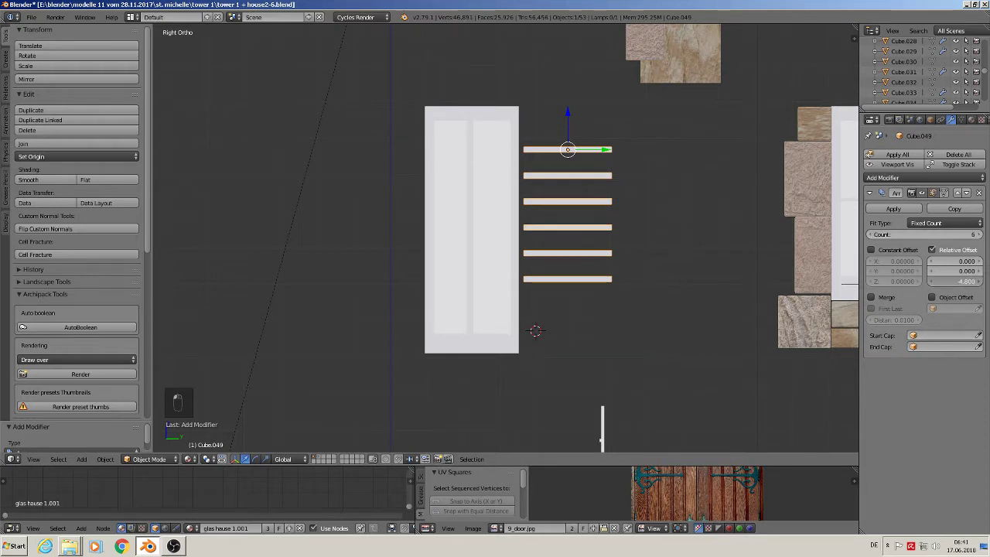
{"action": "left_click_drag", "start_coordinate": [959, 283], "coordinate": [938, 283]}
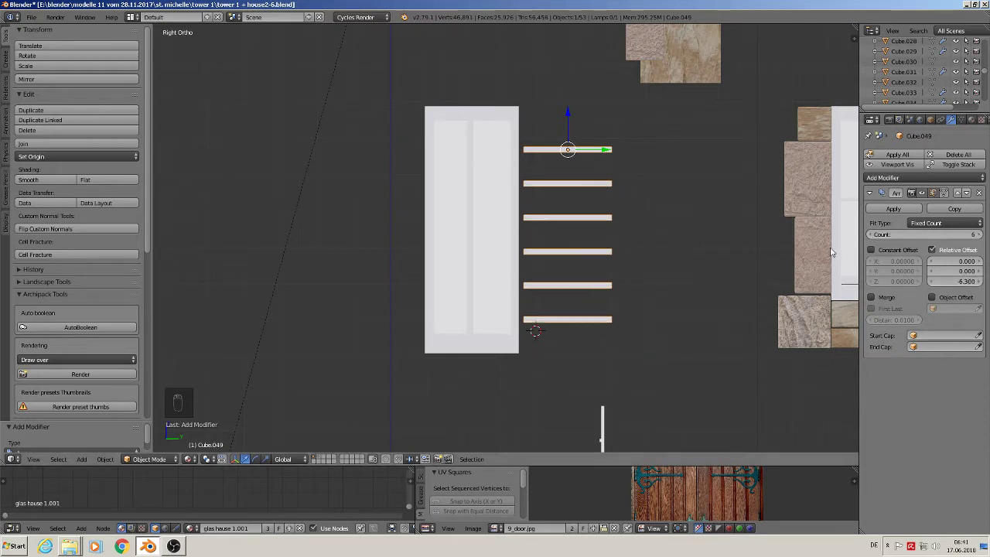
Step: Move the arrayed crossbars back along Y into the casement frame and check their fit from an angle
{"action": "left_click_drag", "start_coordinate": [573, 126], "coordinate": [503, 133]}
{"action": "middle_click_drag", "start_coordinate": [474, 206], "coordinate": [421, 217]}
{"action": "scroll", "coordinate": [423, 217], "scroll_direction": "up", "scroll_amount": 3}
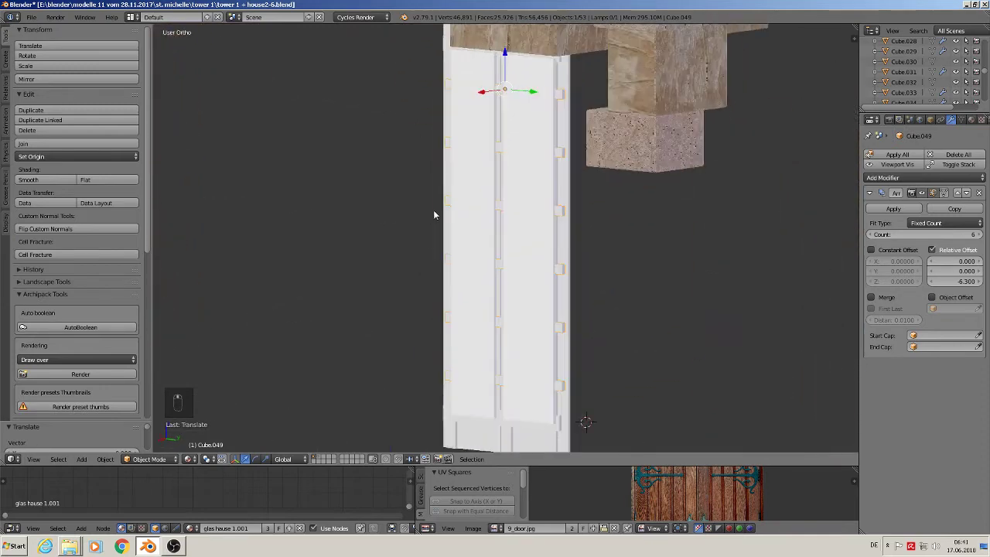
{"action": "scroll", "coordinate": [457, 202], "scroll_direction": "up", "scroll_amount": 2}
{"action": "scroll", "coordinate": [526, 202], "scroll_direction": "down", "scroll_amount": 3}
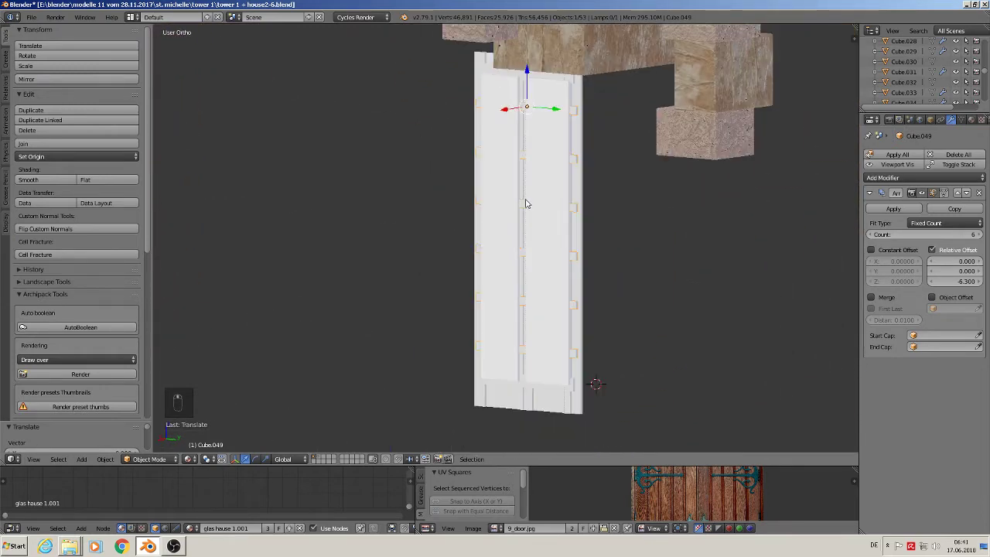
Step: Lower the arrayed crossbars slightly along Z within the casement and set the array's relative Z offset to -5.7
{"action": "scroll", "coordinate": [526, 203], "scroll_direction": "up", "scroll_amount": 1}
{"action": "middle_click_drag", "start_coordinate": [526, 204], "coordinate": [309, 192]}
{"action": "key", "text": "KP_2"}
{"action": "key", "text": "KP_1"}
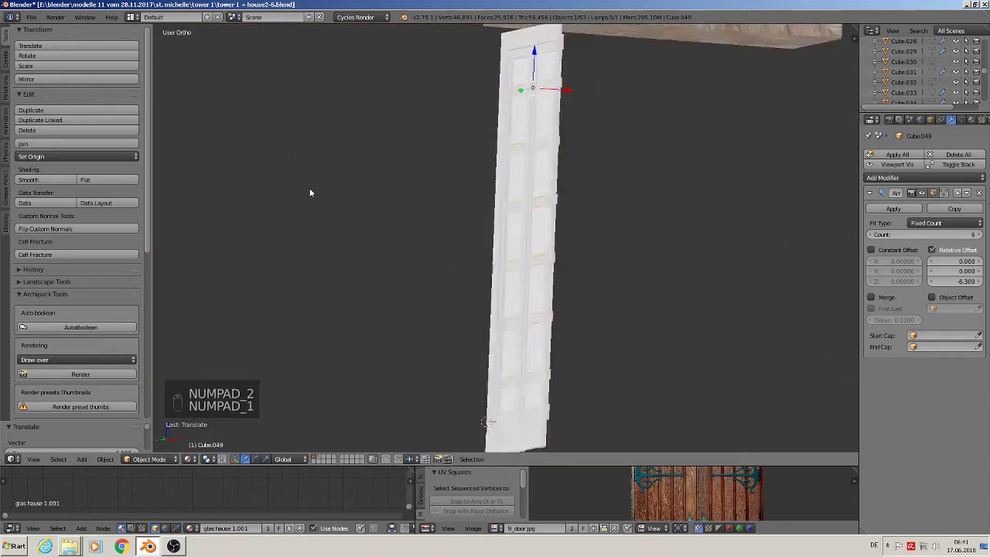
{"action": "middle_click_drag", "start_coordinate": [389, 213], "coordinate": [491, 221]}
{"action": "scroll", "coordinate": [492, 228], "scroll_direction": "down", "scroll_amount": 1}
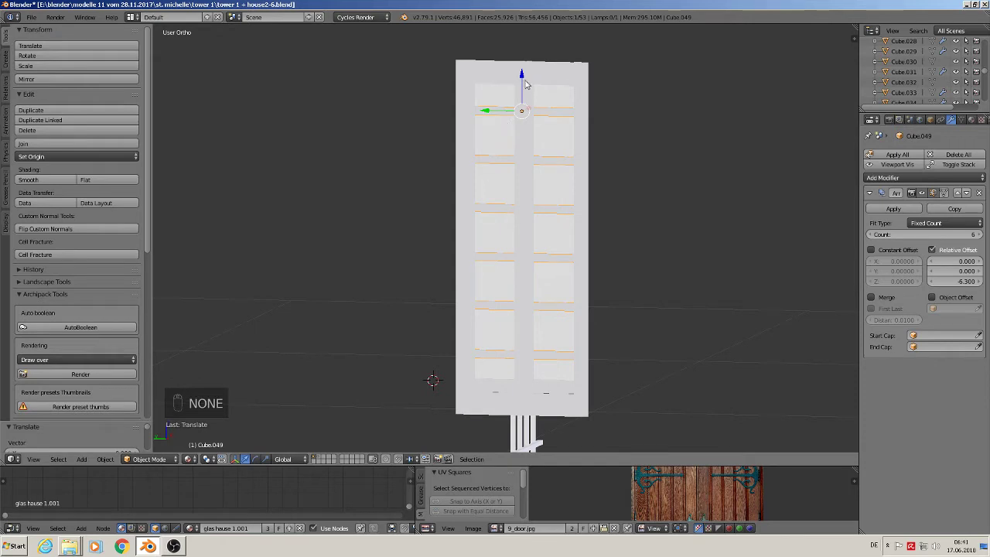
{"action": "left_click_drag", "start_coordinate": [524, 84], "coordinate": [521, 94]}
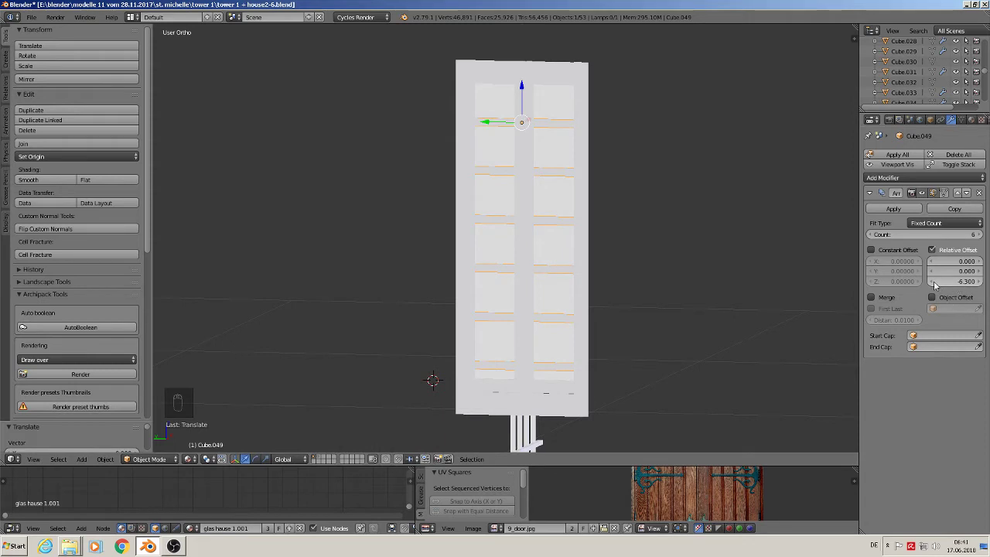
{"action": "left_click", "coordinate": [966, 281]}
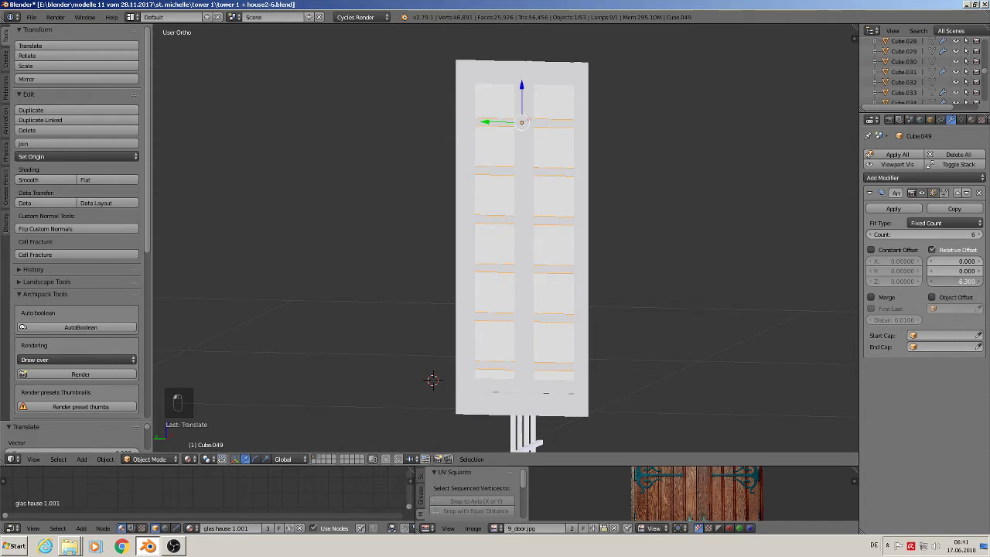
{"action": "left_click_drag", "start_coordinate": [967, 282], "coordinate": [978, 281]}
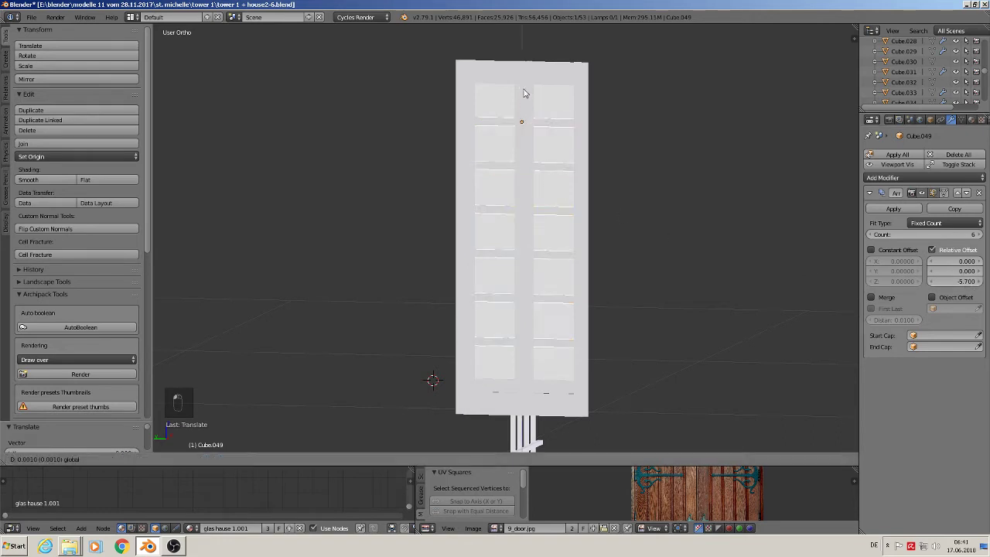
{"action": "key", "text": "a"}
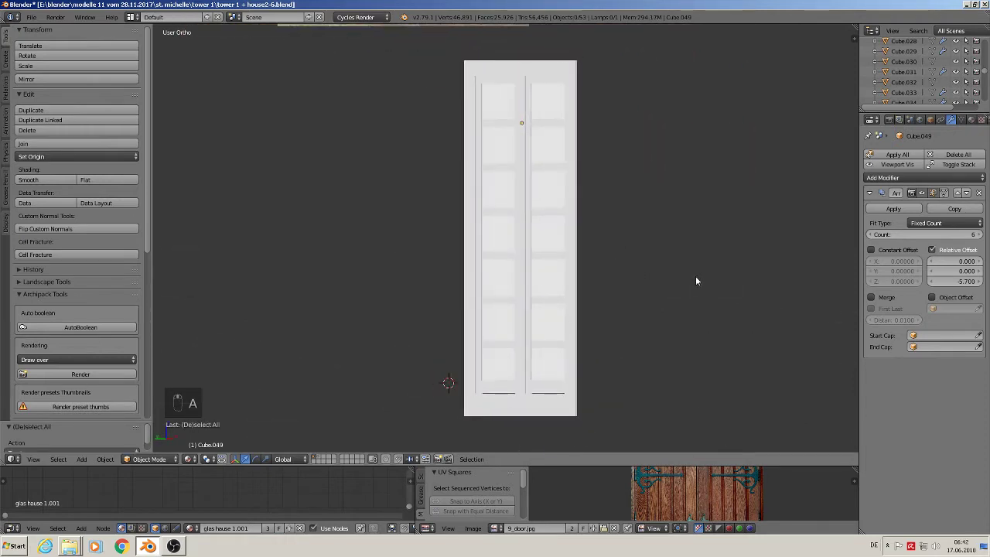
Step: Apply the crossbars' Array modifier and join the crossbars with the casement frame into one object
{"action": "right_click", "coordinate": [553, 214]}
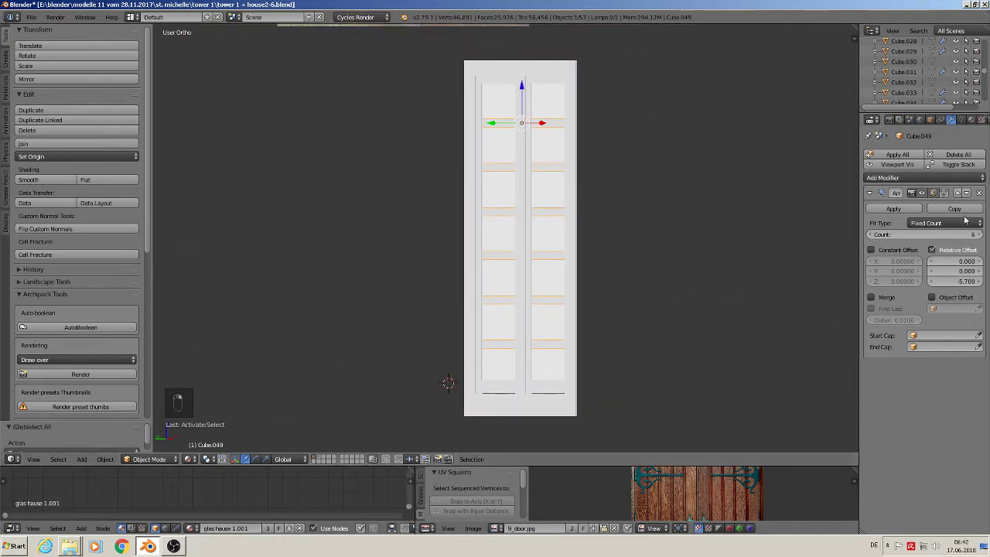
{"action": "left_click", "coordinate": [894, 209]}
{"action": "key", "text": "Tab"}
{"action": "key", "text": "Tab"}
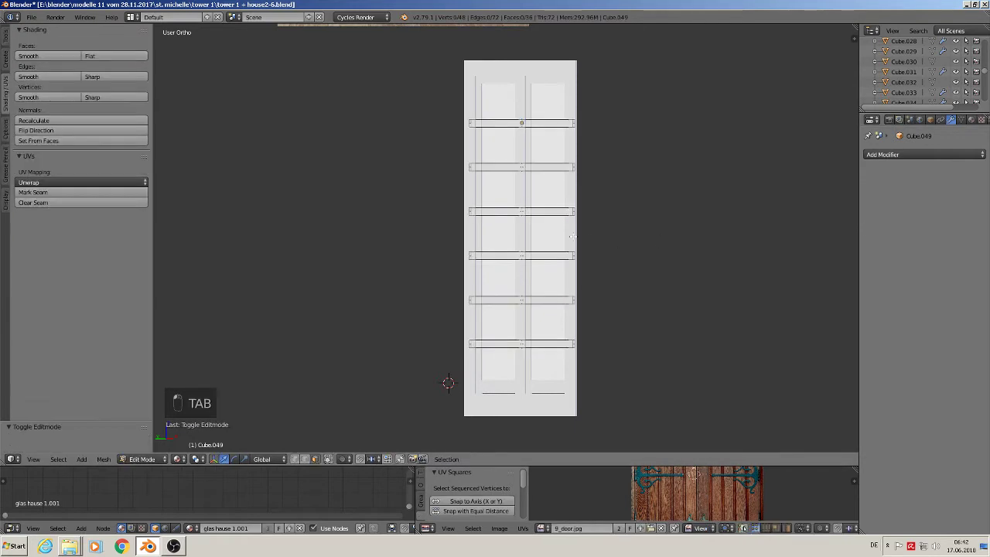
{"action": "right_click", "coordinate": [557, 89]}
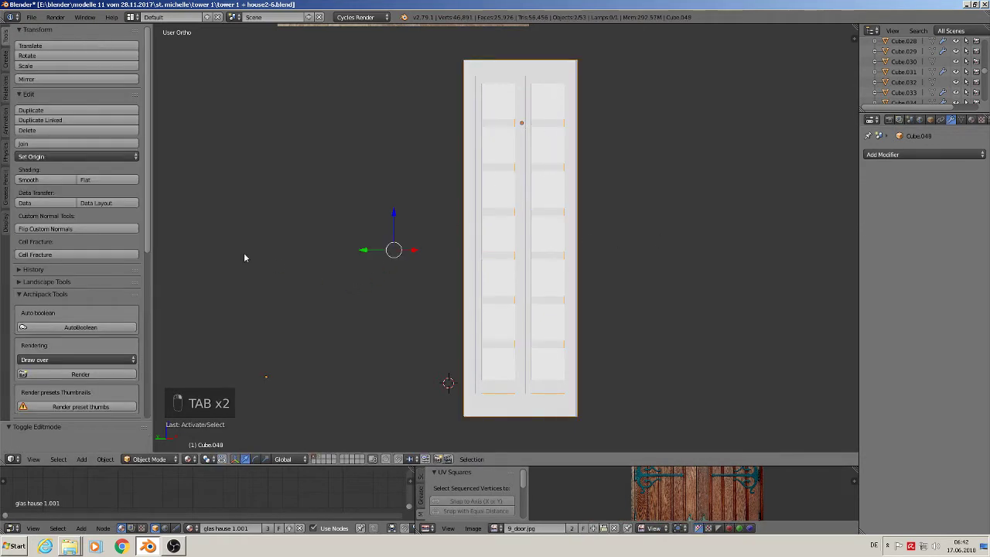
{"action": "left_click", "coordinate": [77, 143]}
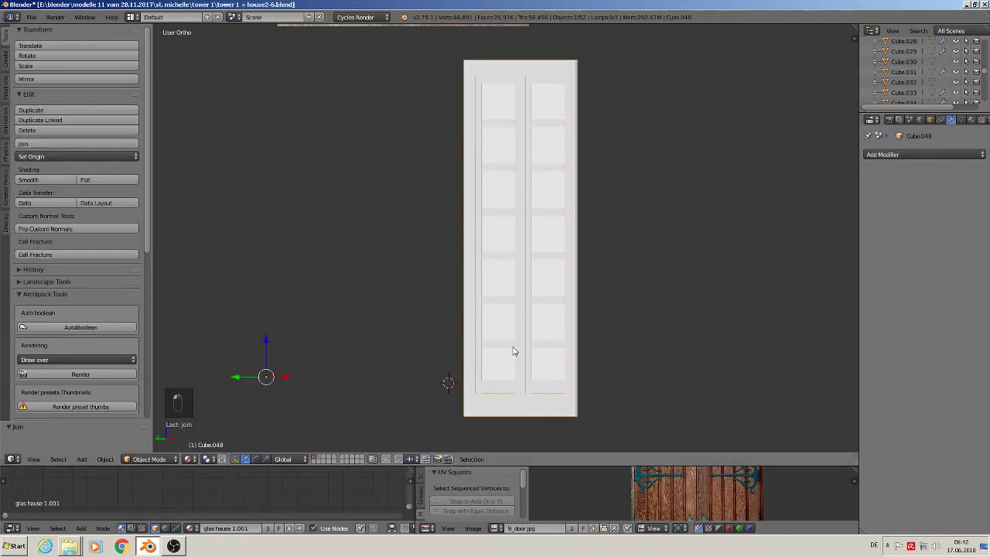
Step: Apply rotation and scale to the joined casement and set its origin to its geometry
{"action": "scroll", "coordinate": [513, 351], "scroll_direction": "down", "scroll_amount": 3}
{"action": "middle_click_drag", "start_coordinate": [497, 364], "coordinate": [526, 325]}
{"action": "right_click", "coordinate": [526, 325]}
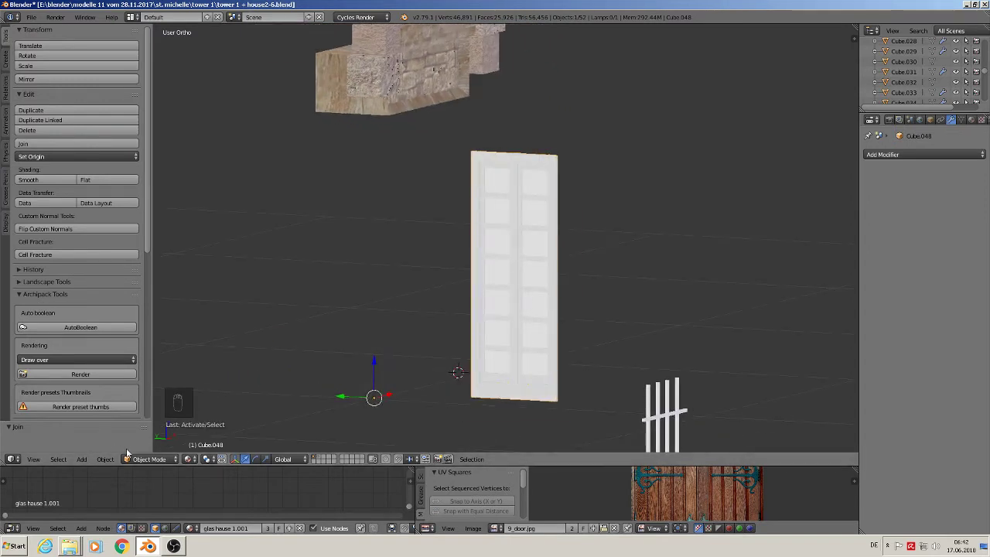
{"action": "left_click", "coordinate": [106, 459]}
{"action": "mouse_move", "coordinate": [139, 381]}
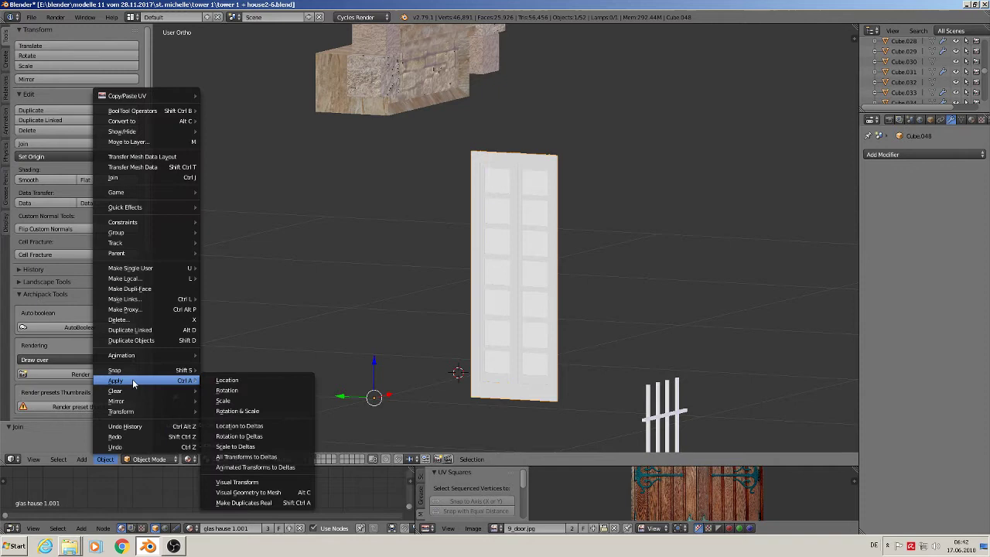
{"action": "left_click", "coordinate": [267, 409]}
{"action": "left_click", "coordinate": [54, 157]}
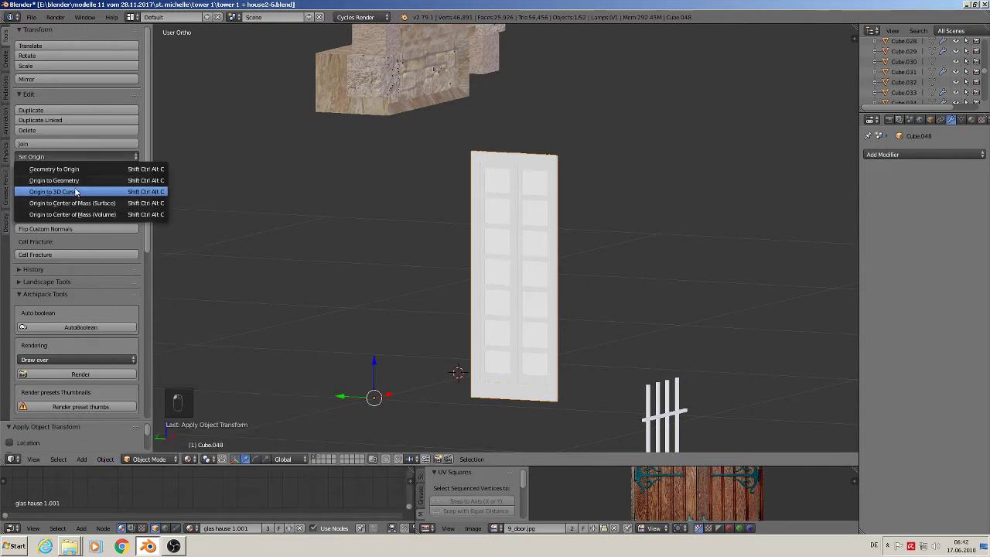
{"action": "left_click", "coordinate": [75, 182]}
Step: Save the project as a new file named tower 1 + house2-7.blend
{"action": "scroll", "coordinate": [496, 354], "scroll_direction": "down", "scroll_amount": 3}
{"action": "middle_click_drag", "start_coordinate": [502, 328], "coordinate": [286, 308]}
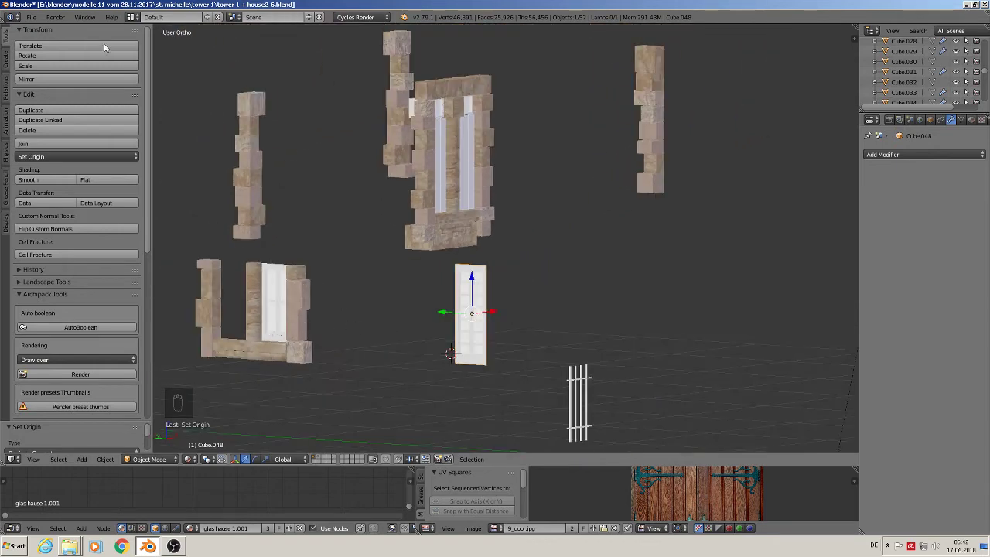
{"action": "left_click", "coordinate": [31, 17]}
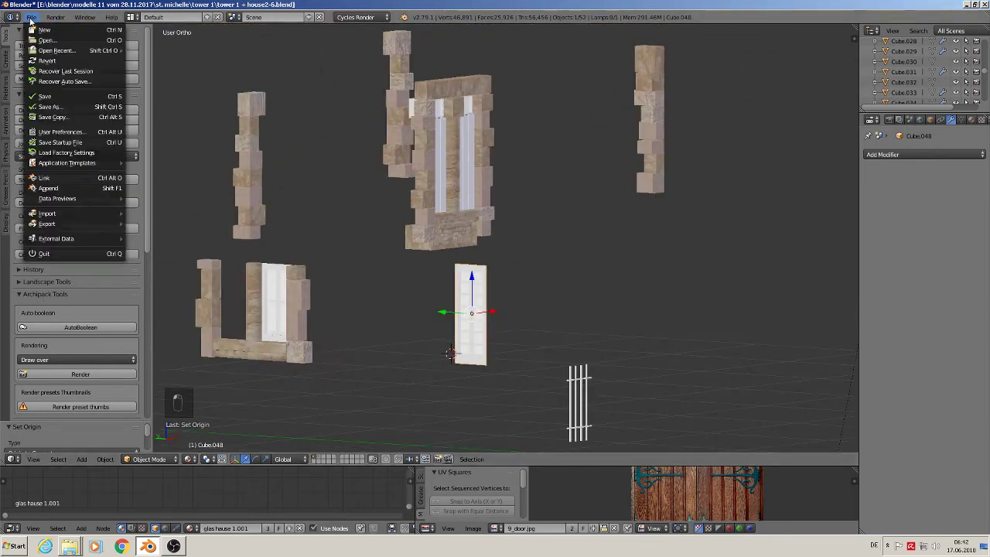
{"action": "left_click", "coordinate": [55, 106]}
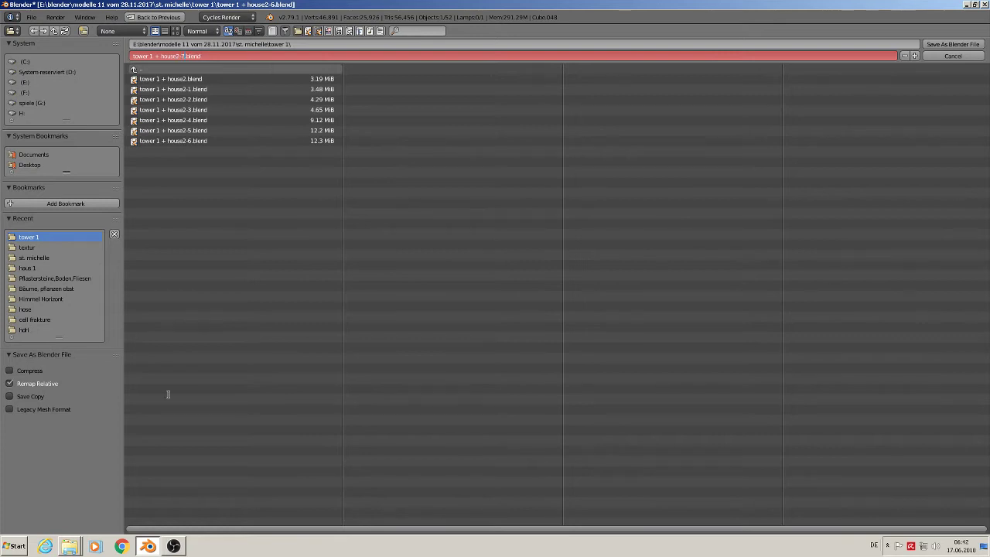
{"action": "left_click", "coordinate": [953, 44]}
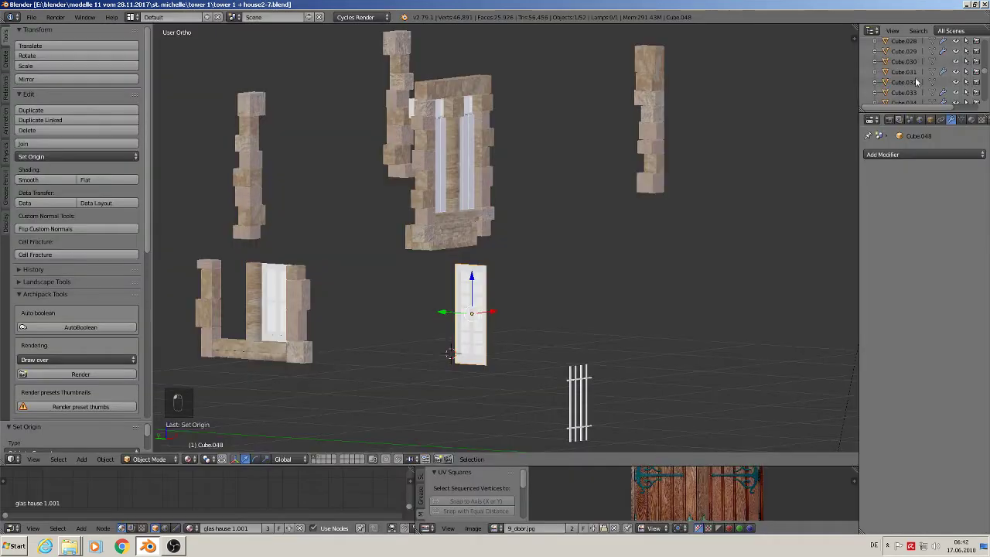
Step: Rotate the casement 90 degrees about the global Z axis
{"action": "middle_click_drag", "start_coordinate": [616, 264], "coordinate": [544, 268]}
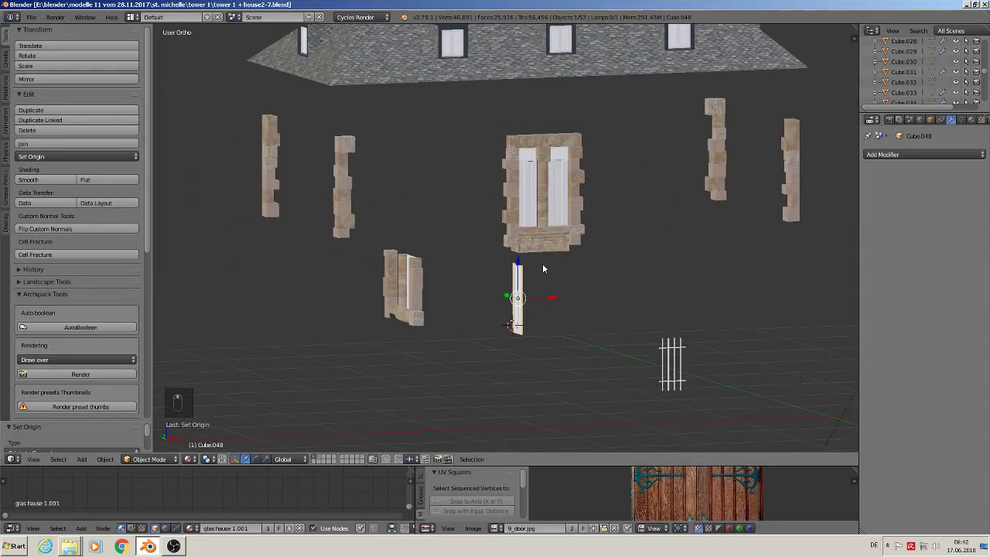
{"action": "scroll", "coordinate": [554, 290], "scroll_direction": "up", "scroll_amount": 1}
{"action": "type", "text": "rz"}
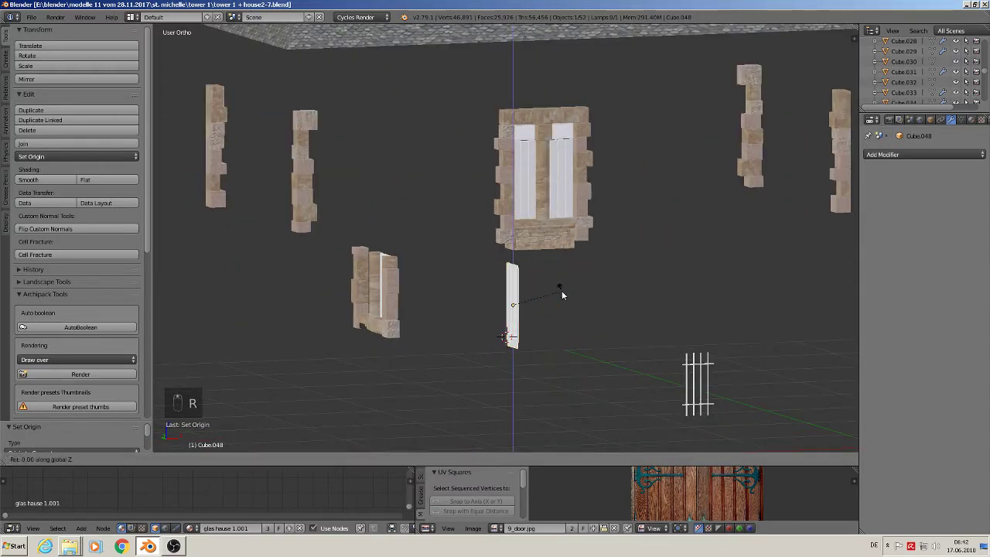
{"action": "type", "text": "90"}
{"action": "key", "text": "Return"}
{"action": "scroll", "coordinate": [520, 168], "scroll_direction": "down", "scroll_amount": 4}
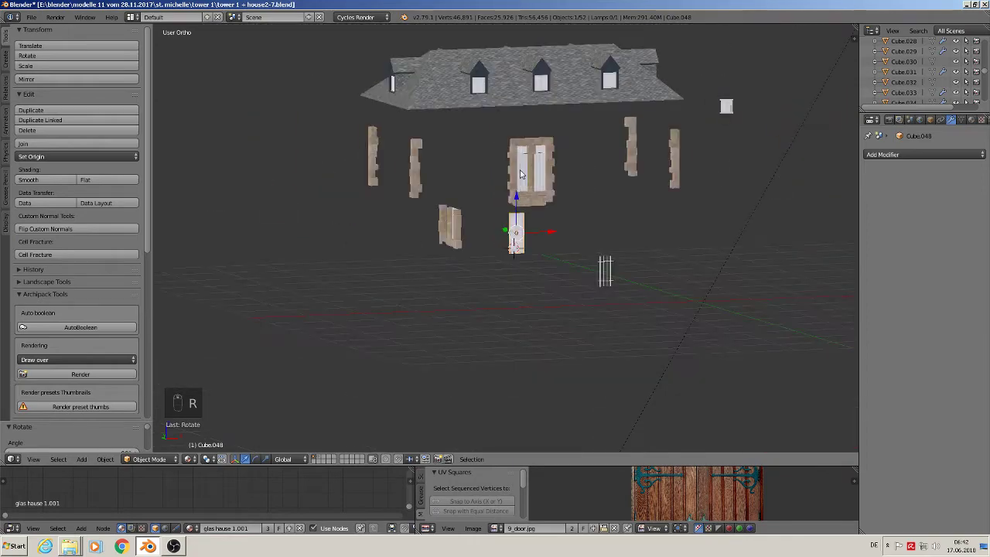
Step: Examine the gatehouse facade reference photos for the form and arrangement of the tall windows
{"action": "middle_click_drag", "start_coordinate": [521, 171], "coordinate": [468, 235], "text": "shift"}
{"action": "middle_click_drag", "start_coordinate": [422, 150], "coordinate": [544, 464], "text": "shift"}
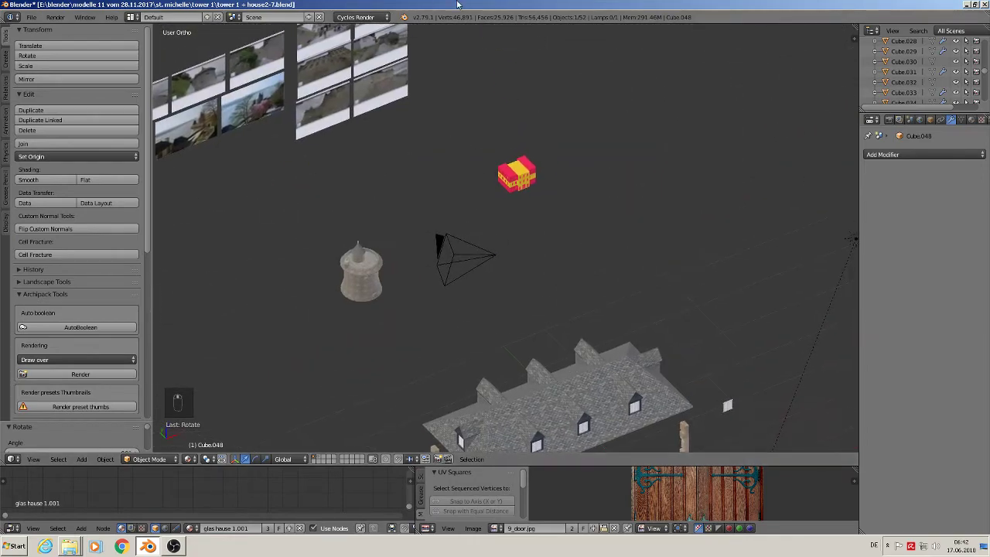
{"action": "middle_click_drag", "start_coordinate": [385, 101], "coordinate": [334, 58]}
{"action": "scroll", "coordinate": [492, 193], "scroll_direction": "up", "scroll_amount": 12}
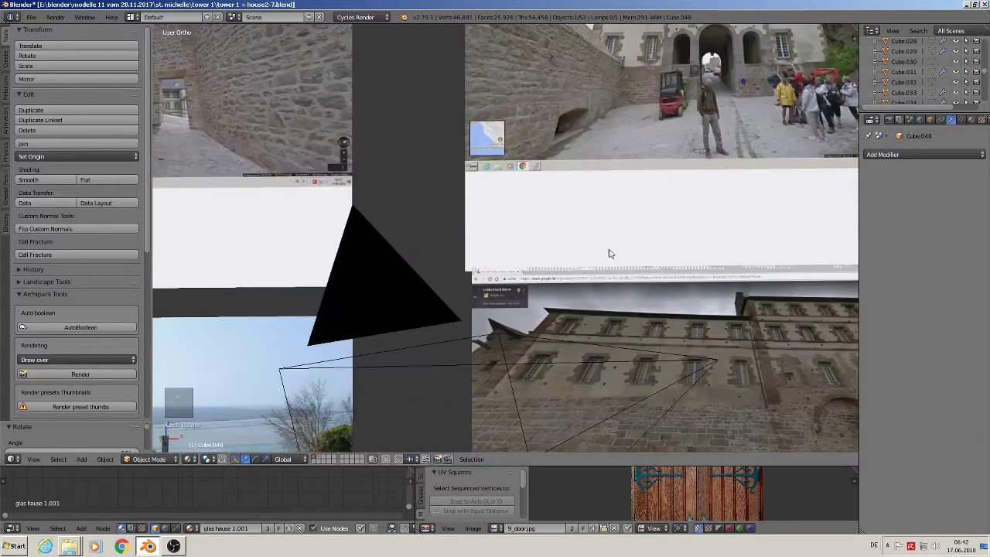
{"action": "scroll", "coordinate": [550, 335], "scroll_direction": "up", "scroll_amount": 3}
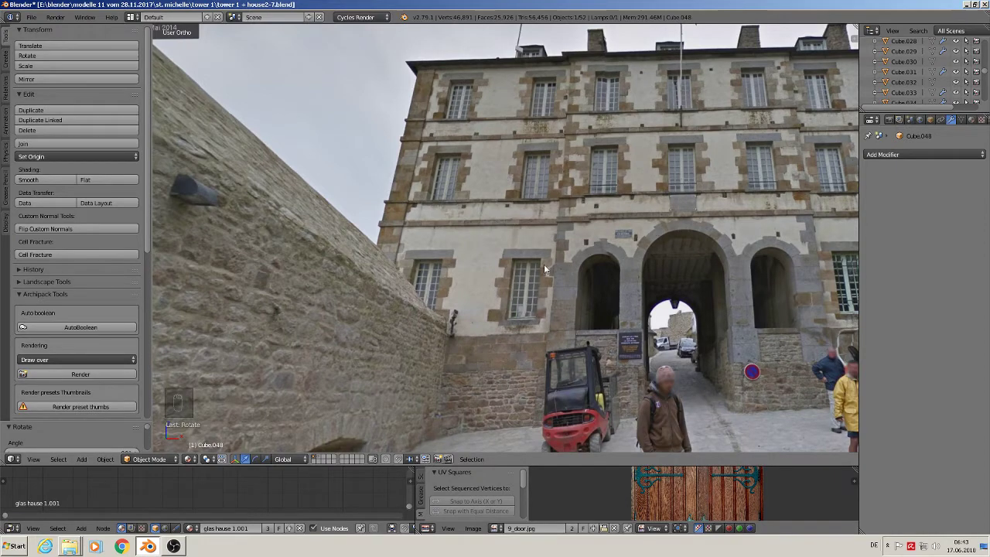
{"action": "scroll", "coordinate": [540, 268], "scroll_direction": "down", "scroll_amount": 6}
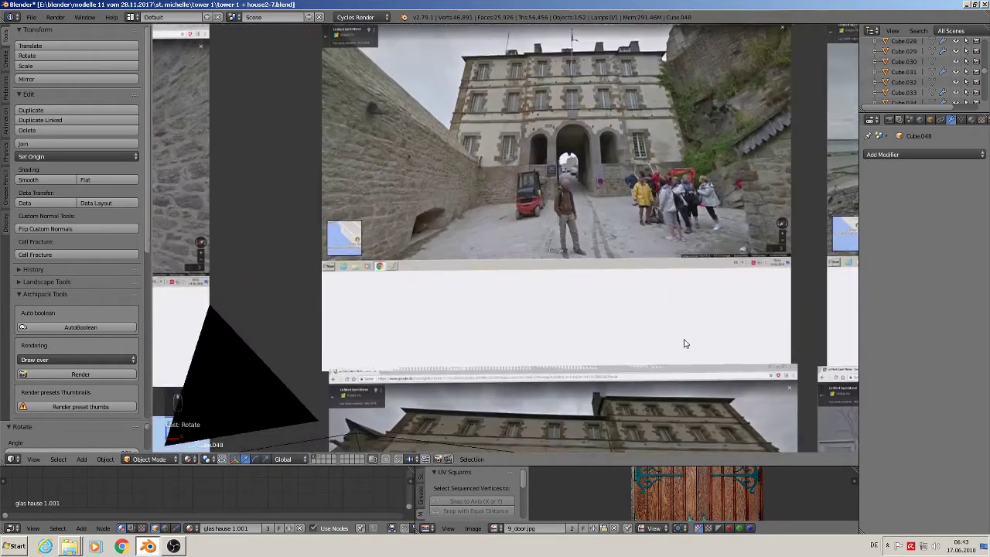
{"action": "middle_click_drag", "start_coordinate": [686, 343], "coordinate": [565, 55], "text": "shift"}
{"action": "scroll", "coordinate": [565, 502], "scroll_direction": "down", "scroll_amount": 3}
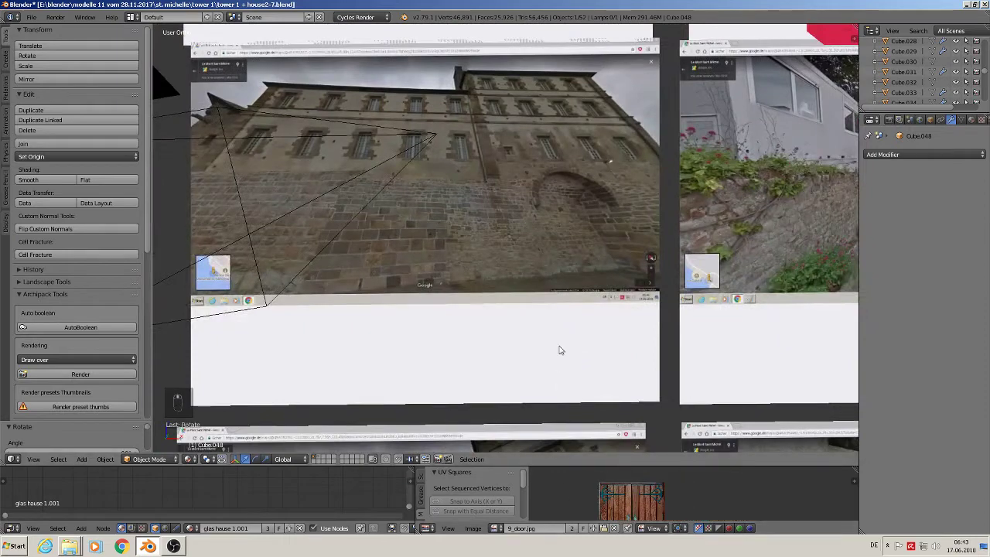
{"action": "scroll", "coordinate": [561, 350], "scroll_direction": "down", "scroll_amount": 8}
{"action": "middle_click_drag", "start_coordinate": [561, 349], "coordinate": [486, 280], "text": "shift"}
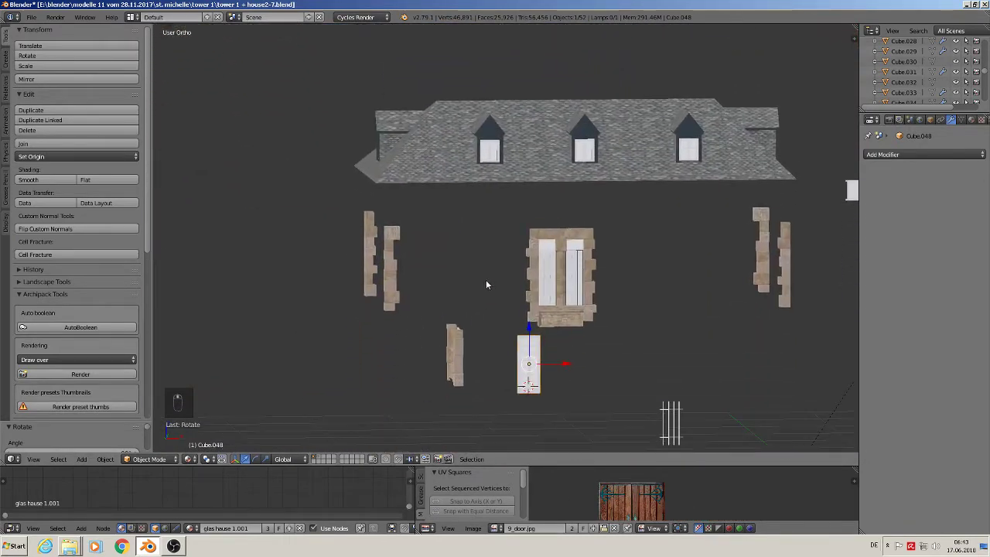
Step: Shift the casement along X below the stone-framed window and place a duplicate directly beside it along X to form a double window
{"action": "scroll", "coordinate": [486, 279], "scroll_direction": "up", "scroll_amount": 2}
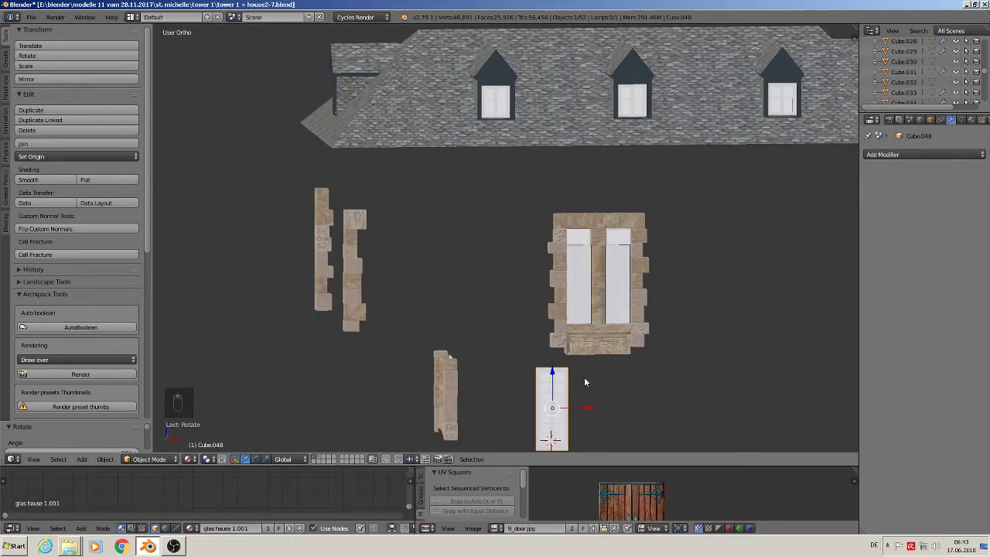
{"action": "left_click_drag", "start_coordinate": [594, 412], "coordinate": [655, 408]}
{"action": "key", "text": "shift+d"}
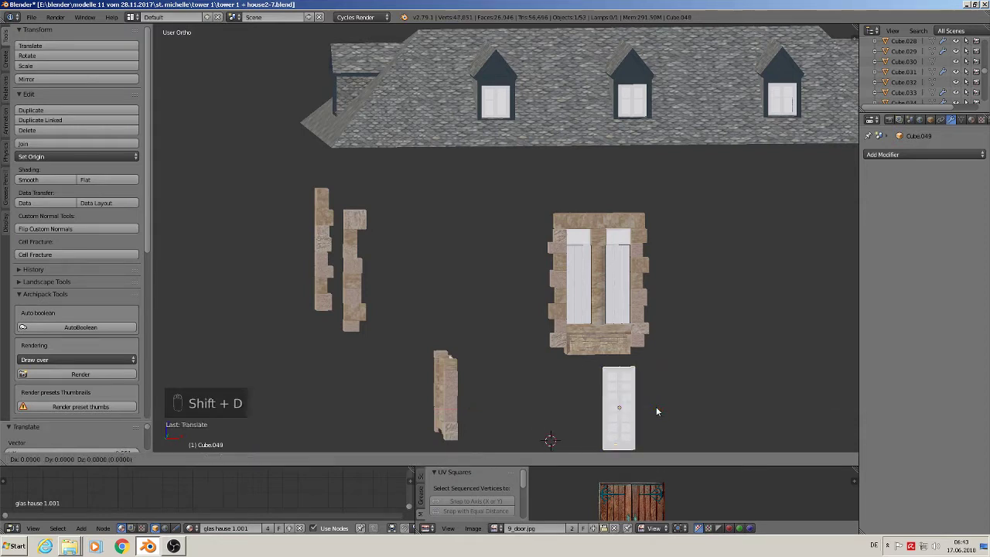
{"action": "key", "text": "z"}
{"action": "key", "text": "x"}
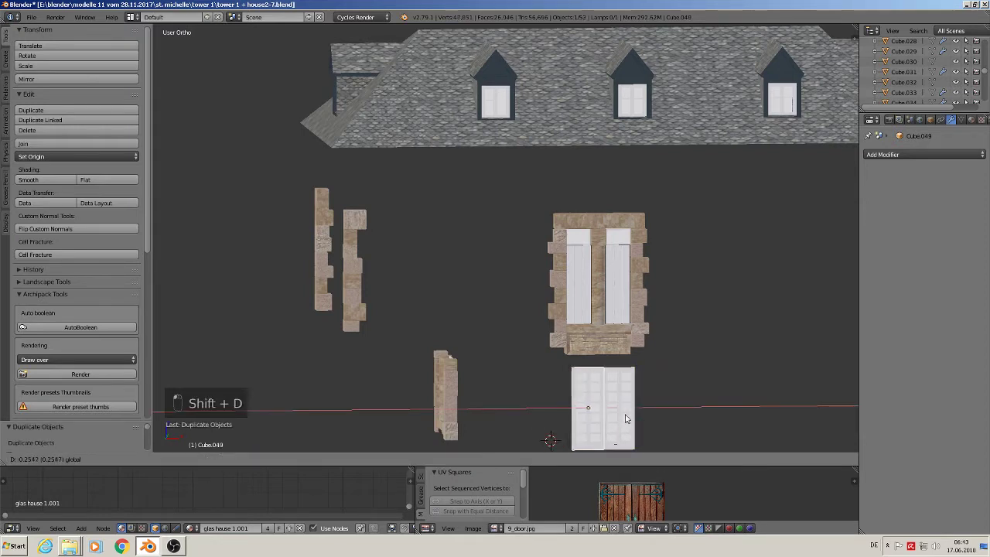
{"action": "left_click", "coordinate": [625, 419]}
{"action": "middle_click_drag", "start_coordinate": [643, 412], "coordinate": [489, 285], "text": "shift"}
{"action": "scroll", "coordinate": [520, 287], "scroll_direction": "up", "scroll_amount": 2}
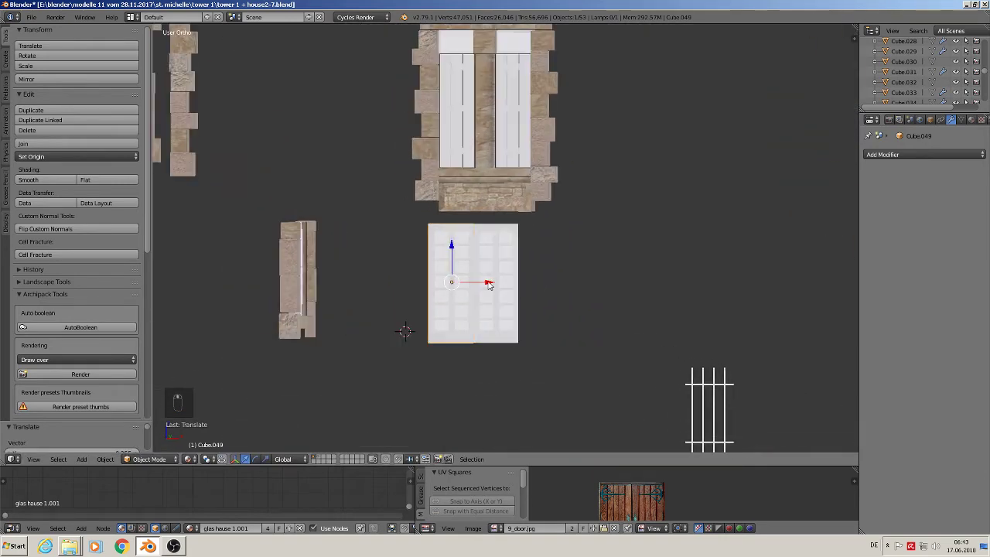
{"action": "key", "text": "a"}
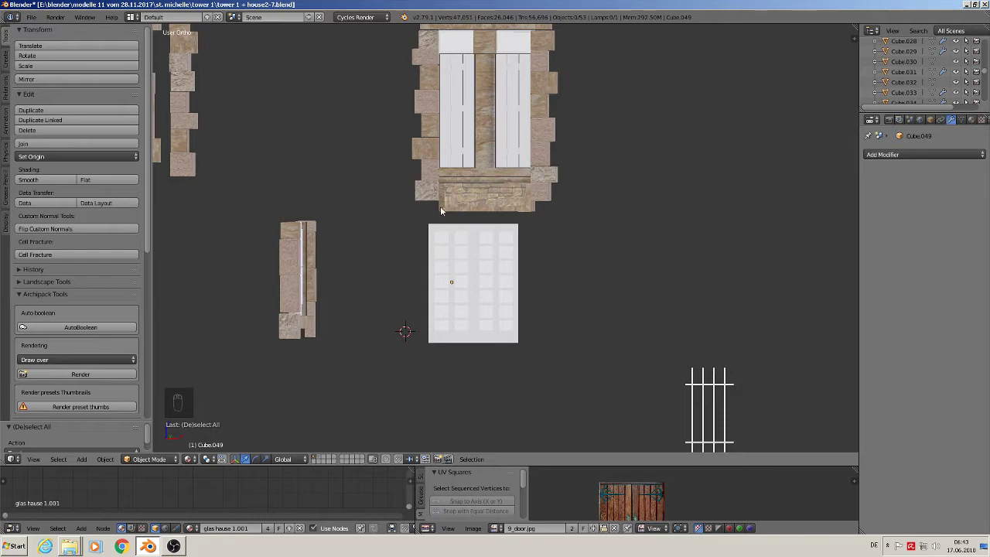
{"action": "middle_click_drag", "start_coordinate": [396, 130], "coordinate": [401, 209], "text": "shift"}
{"action": "right_click", "coordinate": [406, 143]}
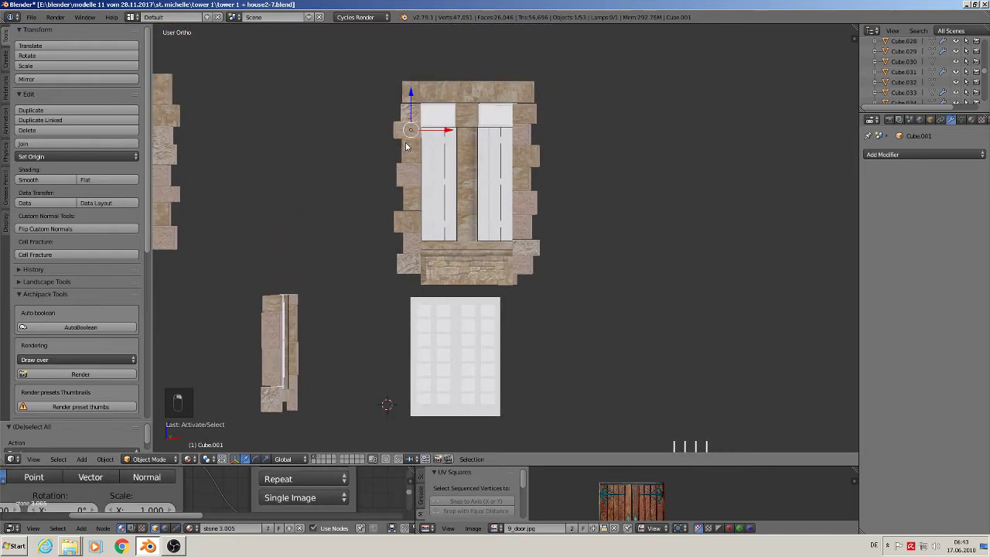
{"action": "scroll", "coordinate": [383, 179], "scroll_direction": "down", "scroll_amount": 3}
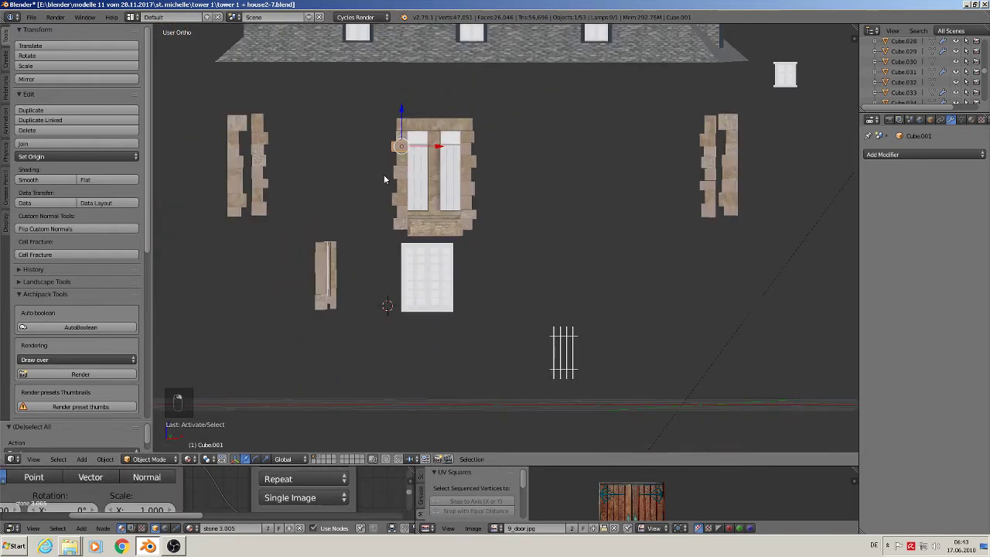
{"action": "right_click", "coordinate": [262, 161]}
{"action": "middle_click_drag", "start_coordinate": [262, 161], "coordinate": [614, 172]}
{"action": "scroll", "coordinate": [422, 218], "scroll_direction": "up", "scroll_amount": 3}
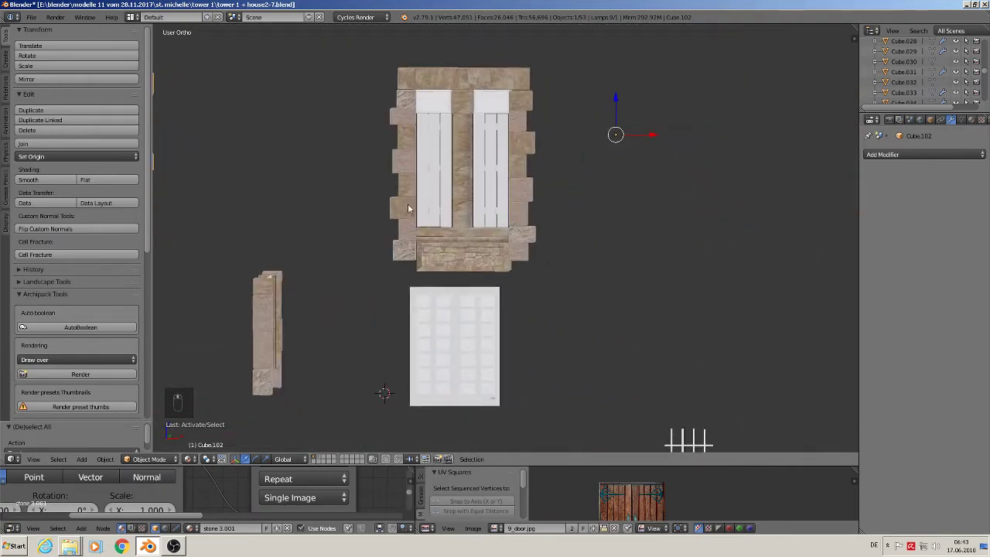
Step: Duplicate all the stones of the upper window's left jamb, place the copy beside that window along X and join it into one object
{"action": "right_click", "coordinate": [405, 116], "text": "shift"}
{"action": "right_click", "coordinate": [404, 137], "text": "shift"}
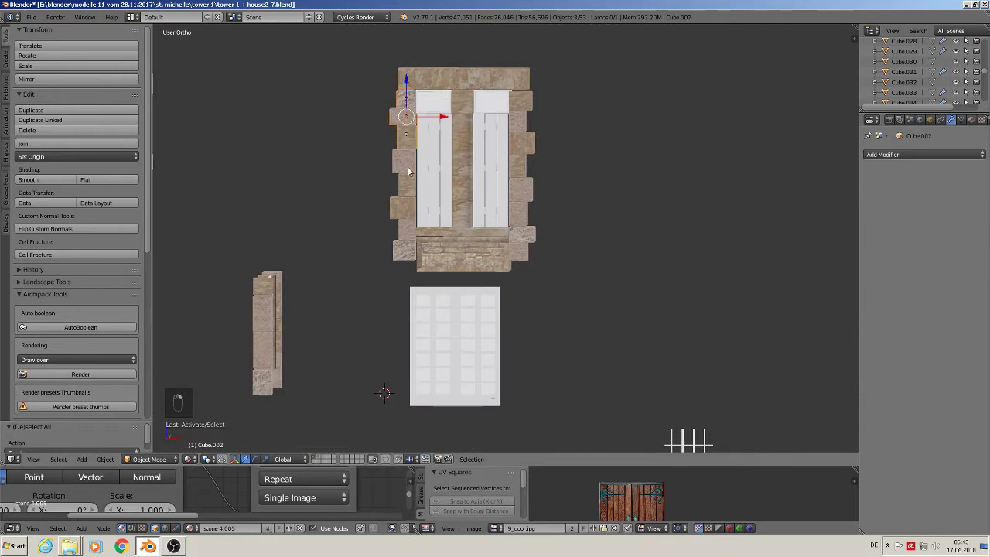
{"action": "right_click", "coordinate": [408, 169], "text": "shift"}
{"action": "right_click", "coordinate": [404, 192], "text": "shift"}
{"action": "right_click", "coordinate": [406, 214], "text": "shift"}
{"action": "right_click", "coordinate": [407, 238], "text": "shift"}
{"action": "right_click", "coordinate": [408, 252], "text": "shift"}
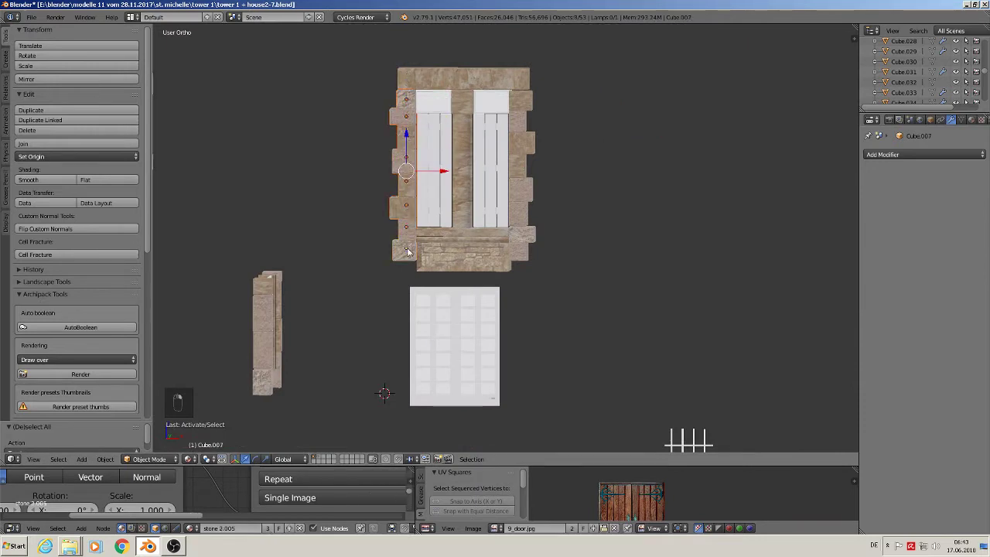
{"action": "scroll", "coordinate": [408, 250], "scroll_direction": "down", "scroll_amount": 3}
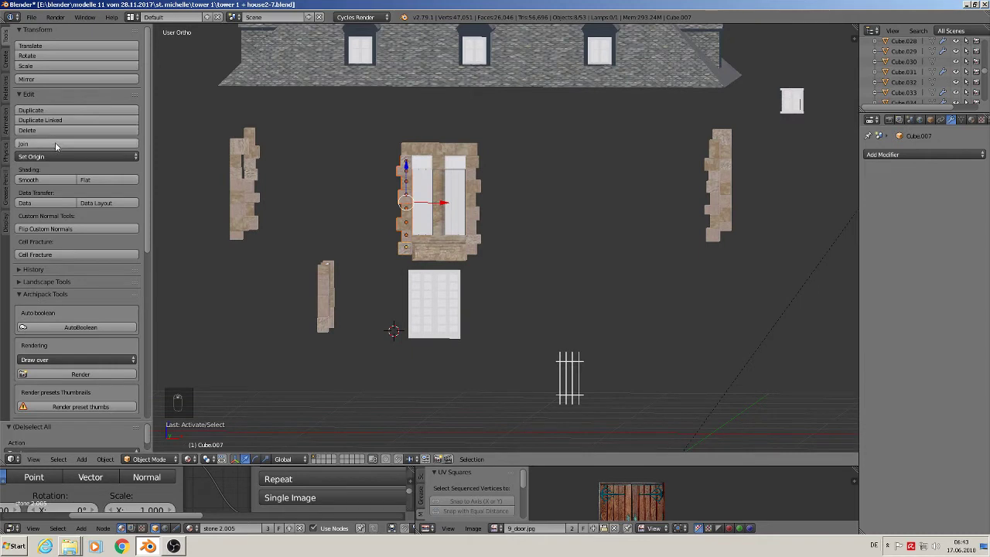
{"action": "key", "text": "shift+d"}
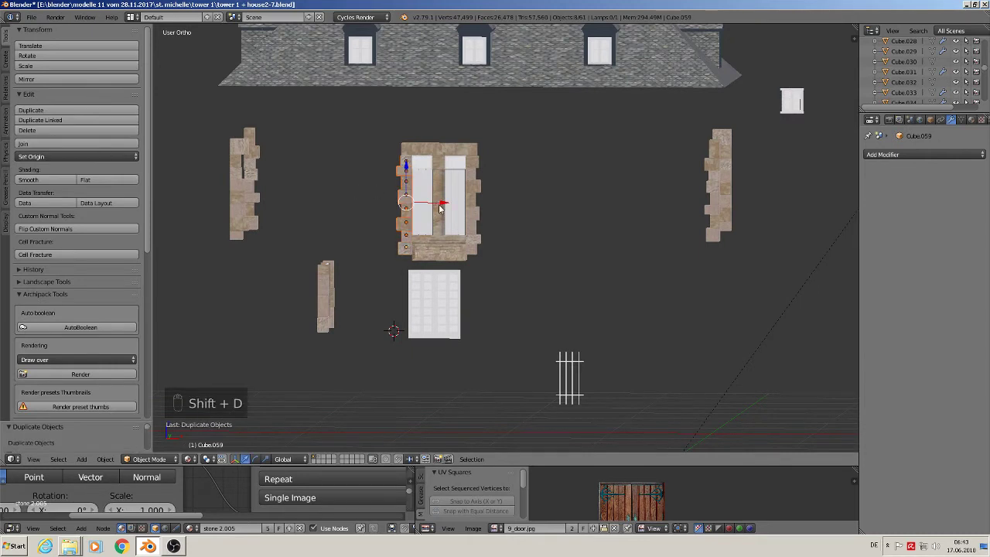
{"action": "left_click", "coordinate": [319, 200]}
{"action": "left_click", "coordinate": [48, 143]}
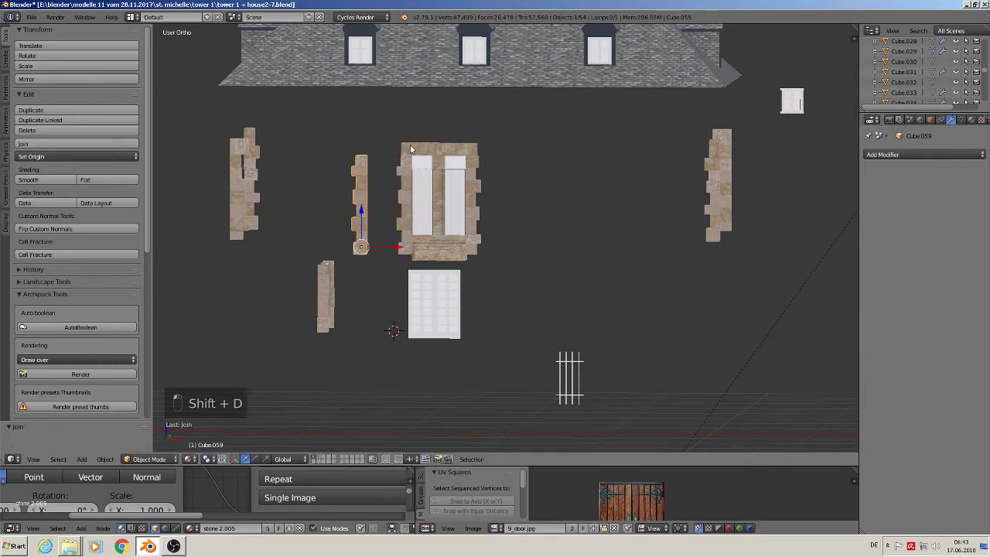
Step: Lower the joined left jamb along Z and shift it along X against the left edge of the double casement
{"action": "key", "text": "g"}
{"action": "key", "text": "z"}
{"action": "left_click", "coordinate": [396, 345]}
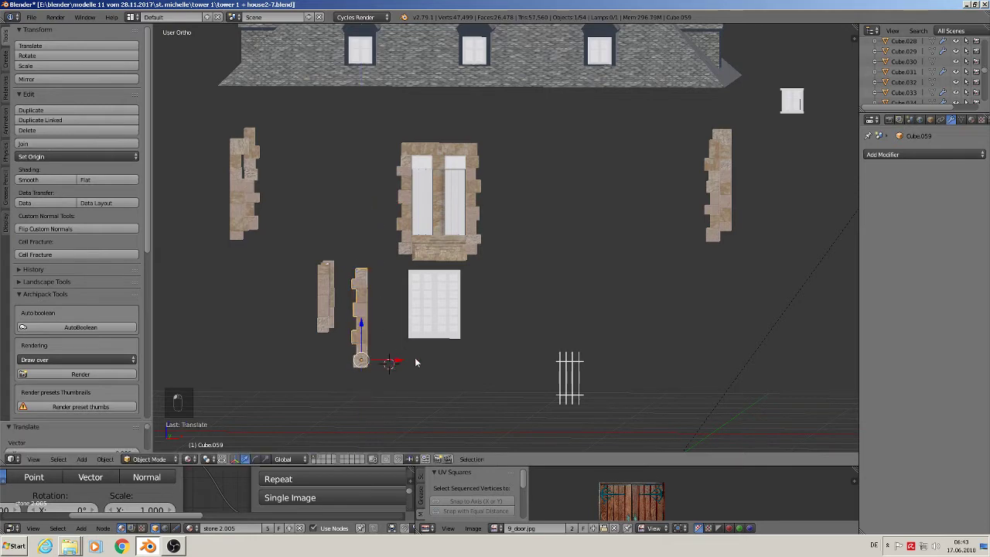
{"action": "key", "text": "g"}
{"action": "key", "text": "x"}
{"action": "left_click", "coordinate": [439, 358]}
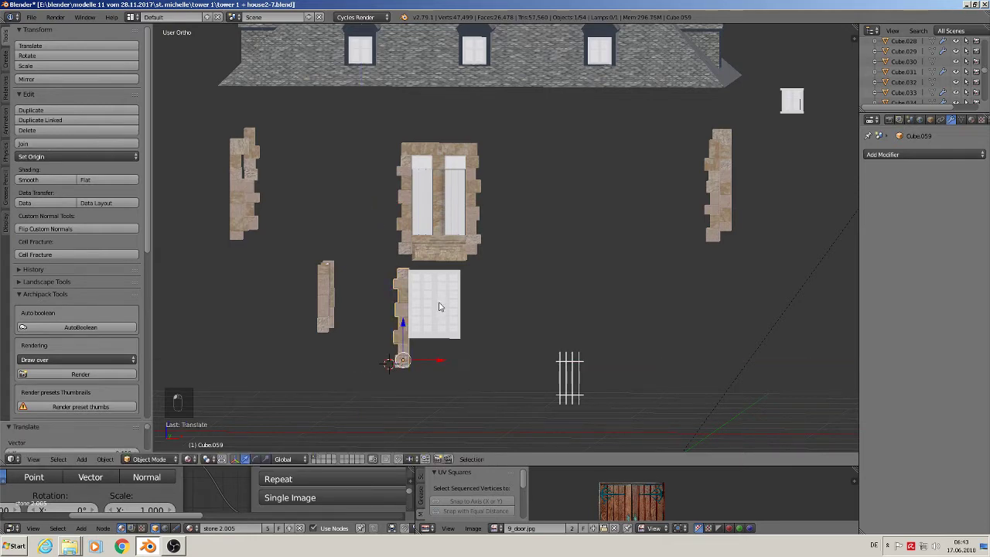
Step: Duplicate all the stones of the upper window's right jamb and place the copy clear of that window along X
{"action": "right_click", "coordinate": [446, 307]}
{"action": "middle_click_drag", "start_coordinate": [447, 307], "coordinate": [458, 304]}
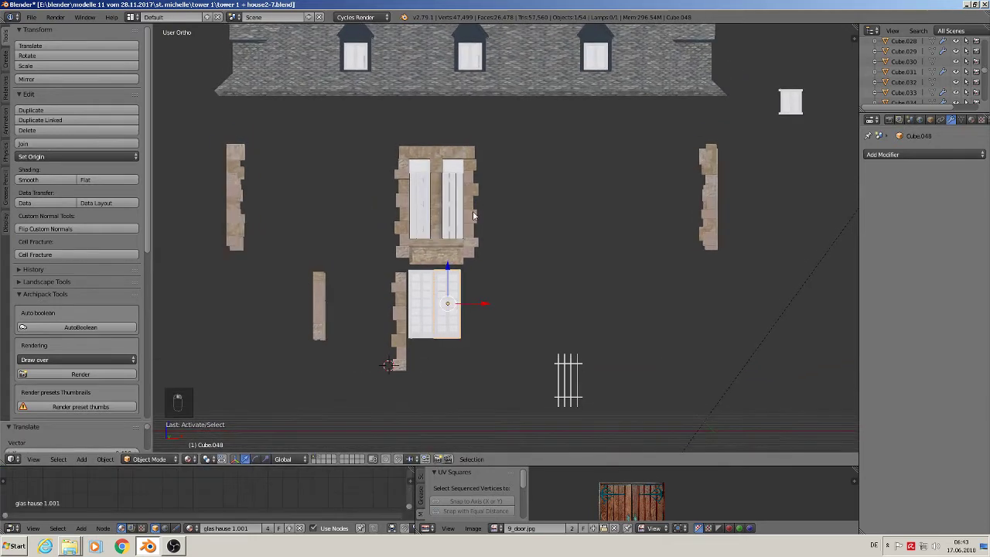
{"action": "right_click", "coordinate": [473, 166]}
{"action": "right_click", "coordinate": [471, 179], "text": "shift"}
{"action": "right_click", "coordinate": [469, 194], "text": "shift"}
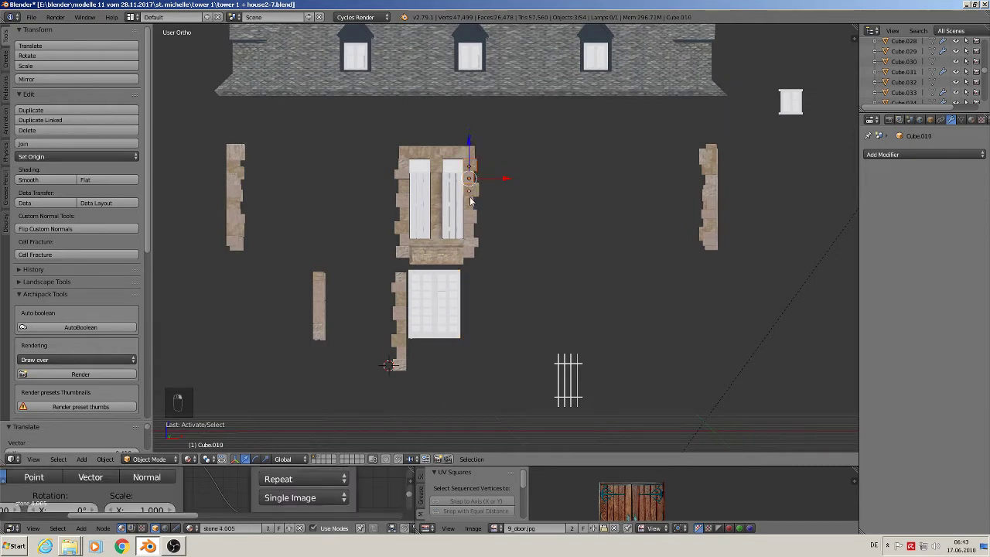
{"action": "right_click", "coordinate": [468, 204], "text": "shift"}
{"action": "right_click", "coordinate": [472, 240], "text": "shift"}
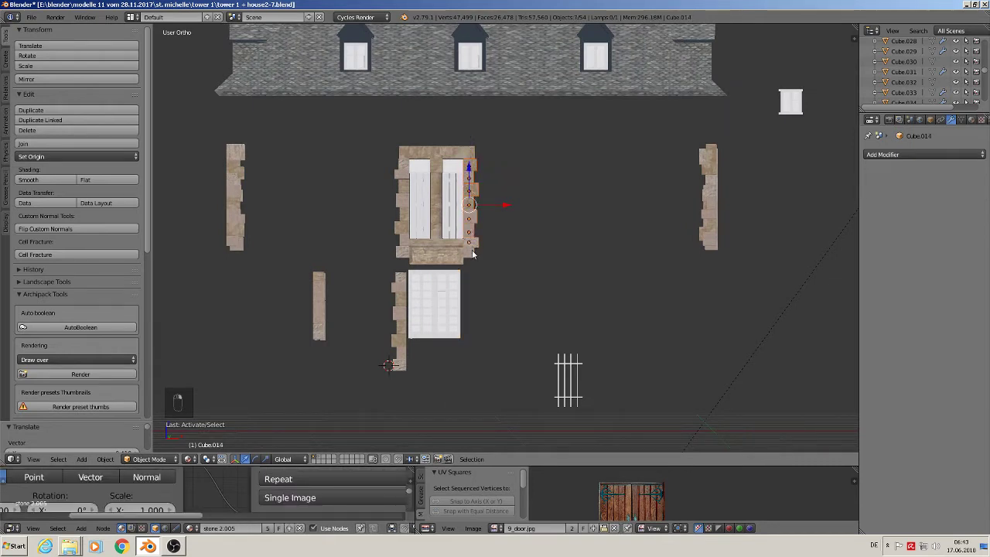
{"action": "right_click", "coordinate": [474, 254], "text": "shift"}
{"action": "key", "text": "shift+d"}
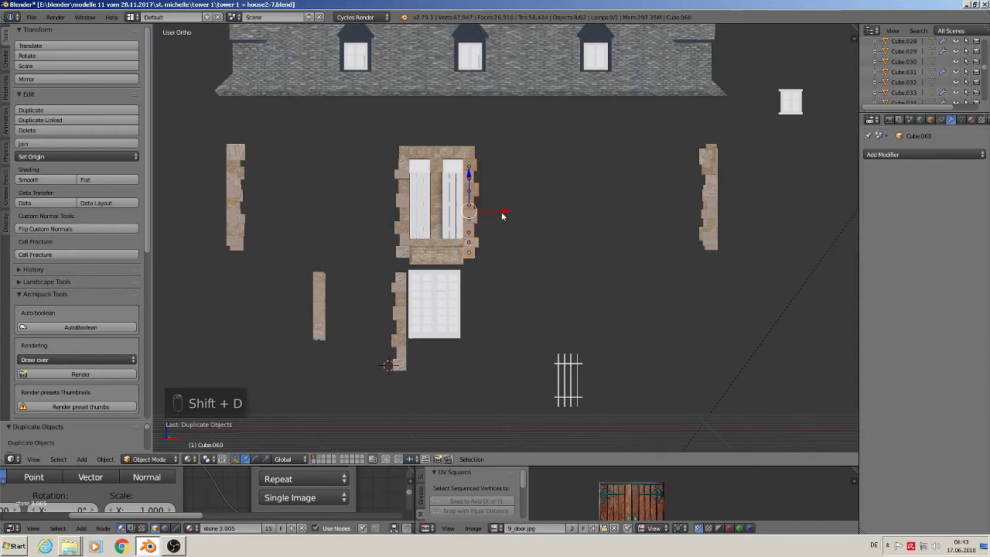
{"action": "left_click", "coordinate": [573, 212]}
Step: Join the copied right jamb stones into one object and move it along Z and X against the double casement's right edge
{"action": "left_click", "coordinate": [54, 144]}
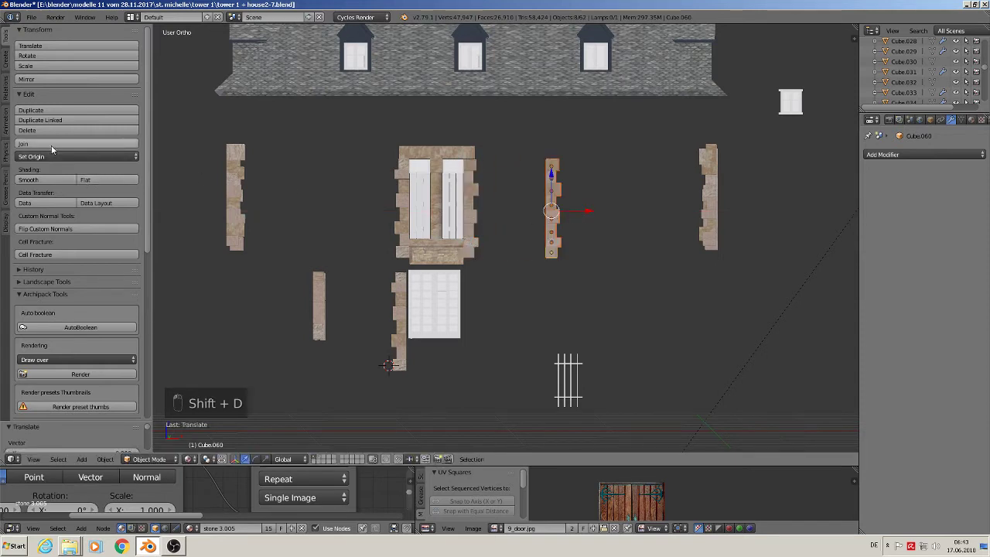
{"action": "left_click_drag", "start_coordinate": [548, 213], "coordinate": [567, 333]}
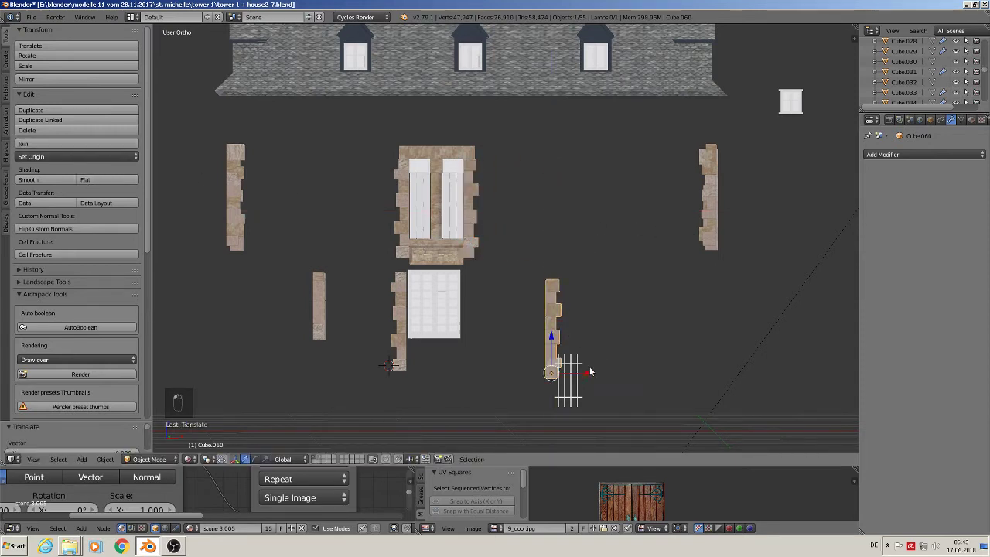
{"action": "left_click_drag", "start_coordinate": [589, 368], "coordinate": [501, 353]}
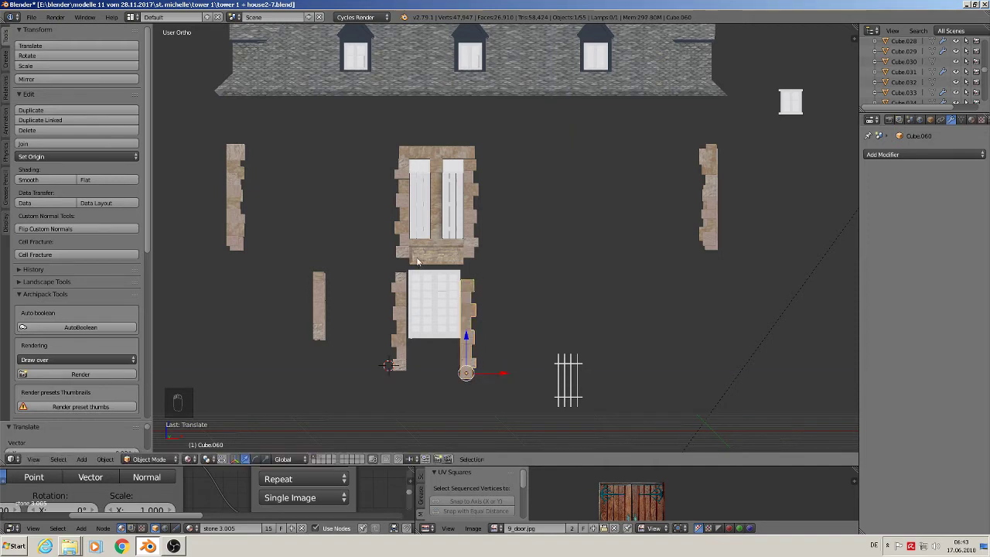
Step: Duplicate the upper window's lintel down to the top of the double casement, and duplicate it again below the jambs as a sill
{"action": "right_click", "coordinate": [424, 152]}
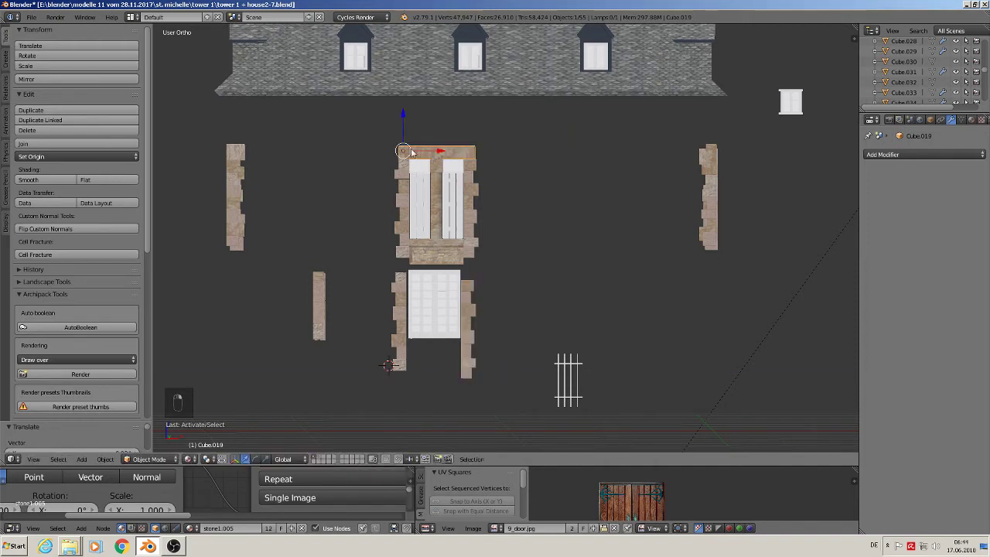
{"action": "key", "text": "shift+d"}
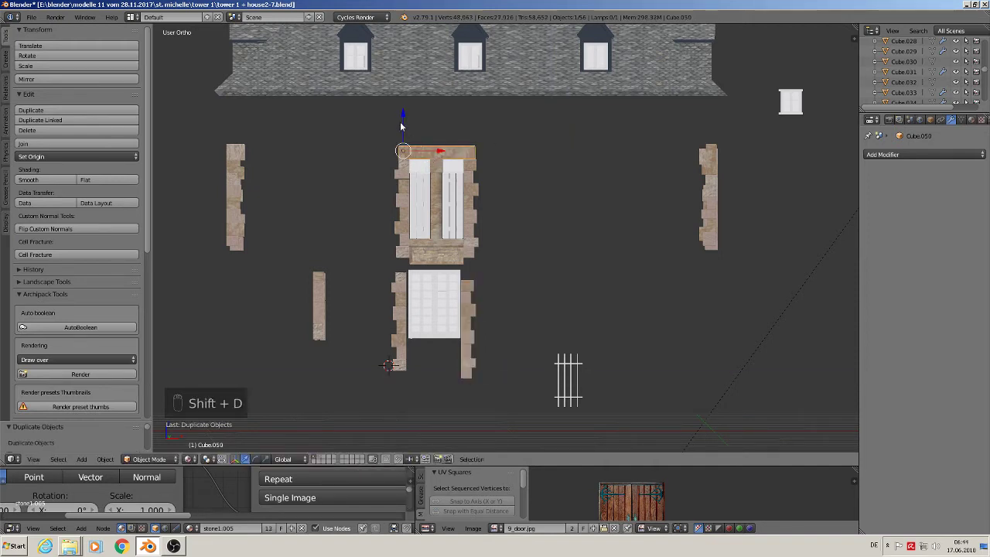
{"action": "key", "text": "z"}
{"action": "left_click", "coordinate": [410, 251]}
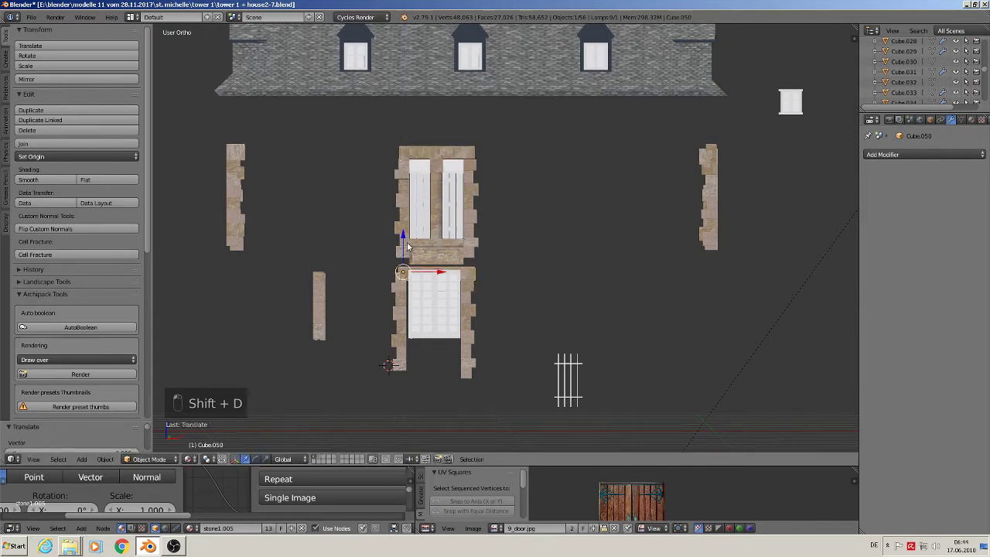
{"action": "key", "text": "shift+d"}
{"action": "left_click", "coordinate": [432, 359]}
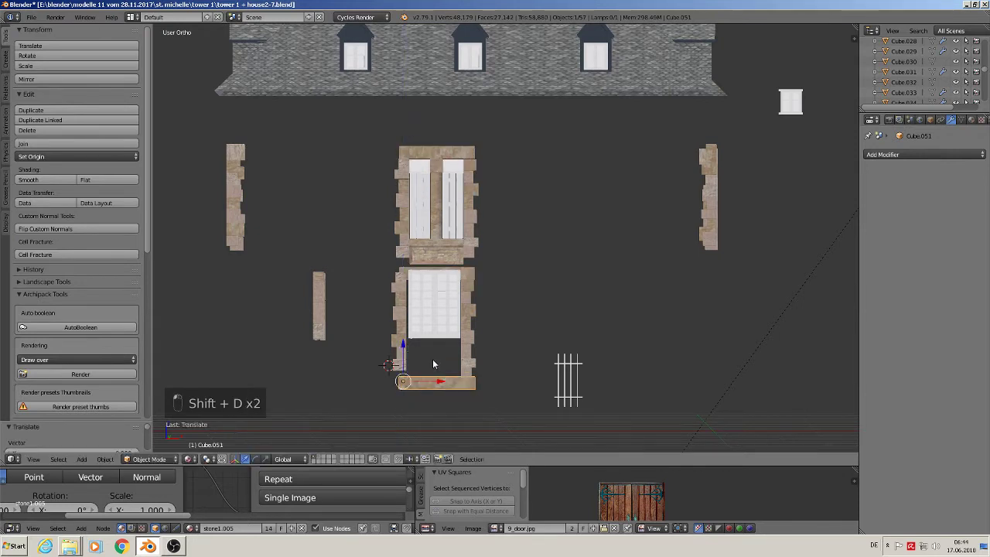
Step: Scale down the double casement's right jamb to about the casement's height and raise it along Z beneath the new lintel
{"action": "scroll", "coordinate": [450, 357], "scroll_direction": "up", "scroll_amount": 2}
{"action": "scroll", "coordinate": [447, 357], "scroll_direction": "up", "scroll_amount": 1}
{"action": "scroll", "coordinate": [456, 391], "scroll_direction": "up", "scroll_amount": 1}
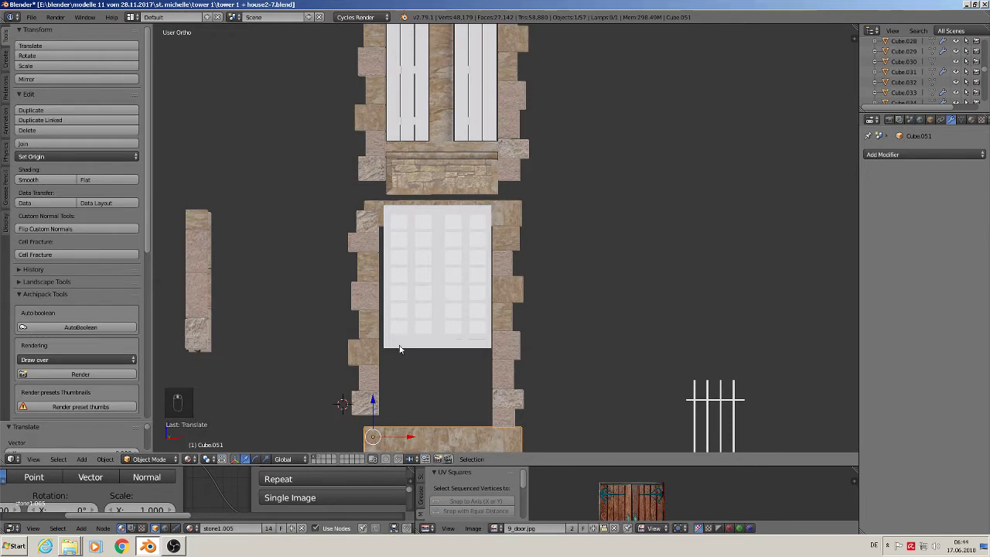
{"action": "right_click", "coordinate": [520, 358]}
{"action": "key", "text": "s"}
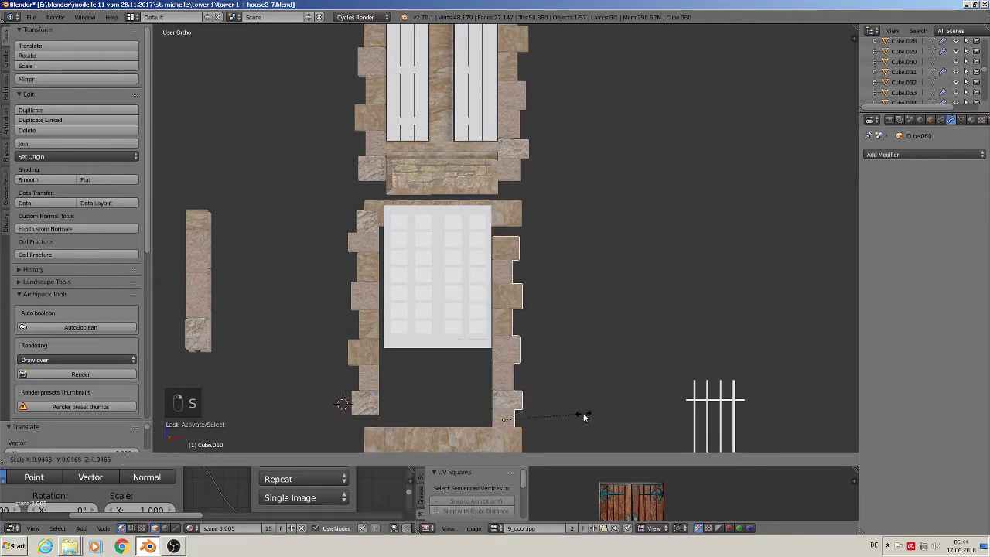
{"action": "left_click", "coordinate": [561, 407]}
{"action": "key", "text": "g"}
{"action": "key", "text": "z"}
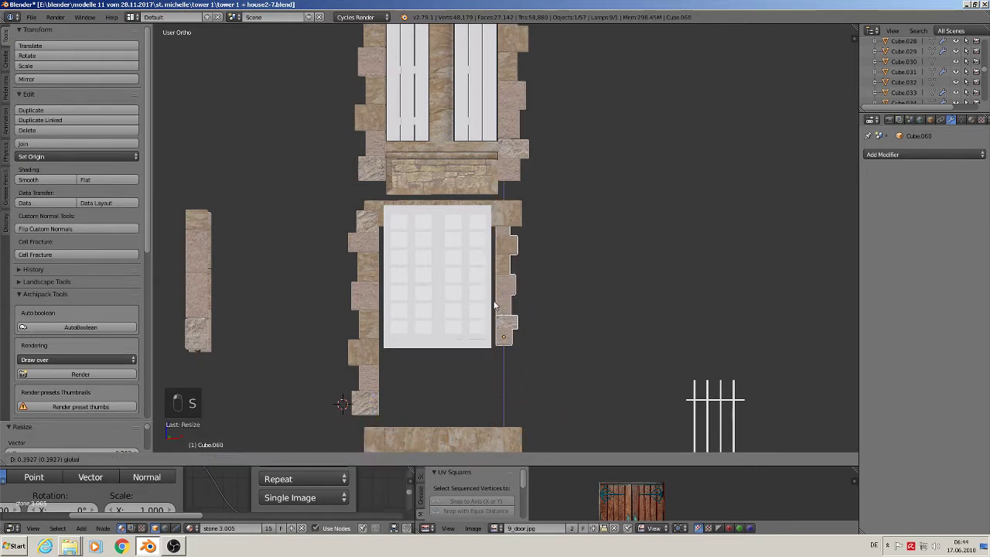
{"action": "left_click", "coordinate": [499, 312]}
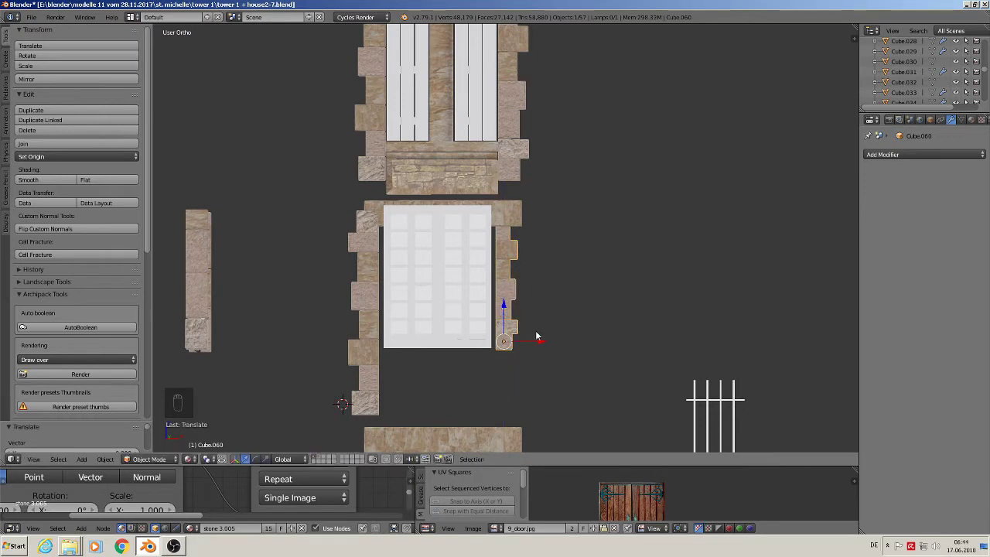
Step: Shift the right jamb along X against the casement's edge and along Y into the casement's plane
{"action": "left_click_drag", "start_coordinate": [535, 340], "coordinate": [531, 338]}
{"action": "middle_click_drag", "start_coordinate": [524, 354], "coordinate": [476, 354]}
{"action": "left_click_drag", "start_coordinate": [529, 329], "coordinate": [461, 355]}
{"action": "middle_click_drag", "start_coordinate": [463, 362], "coordinate": [540, 356]}
Step: Scale down the left jamb to about the casement's height and fit it beneath the lintel against the casement's left edge
{"action": "right_click", "coordinate": [288, 327]}
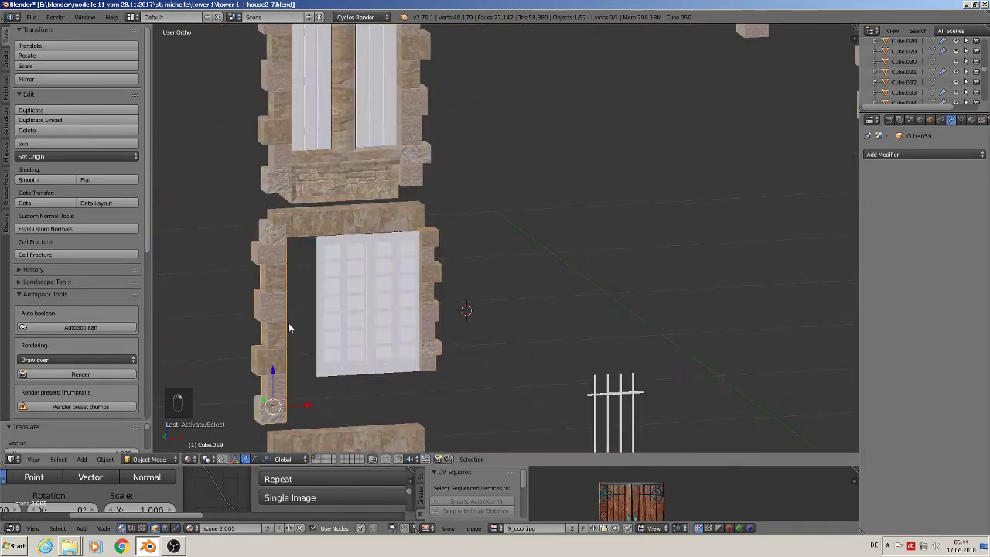
{"action": "key", "text": "KP_1"}
{"action": "key", "text": "s"}
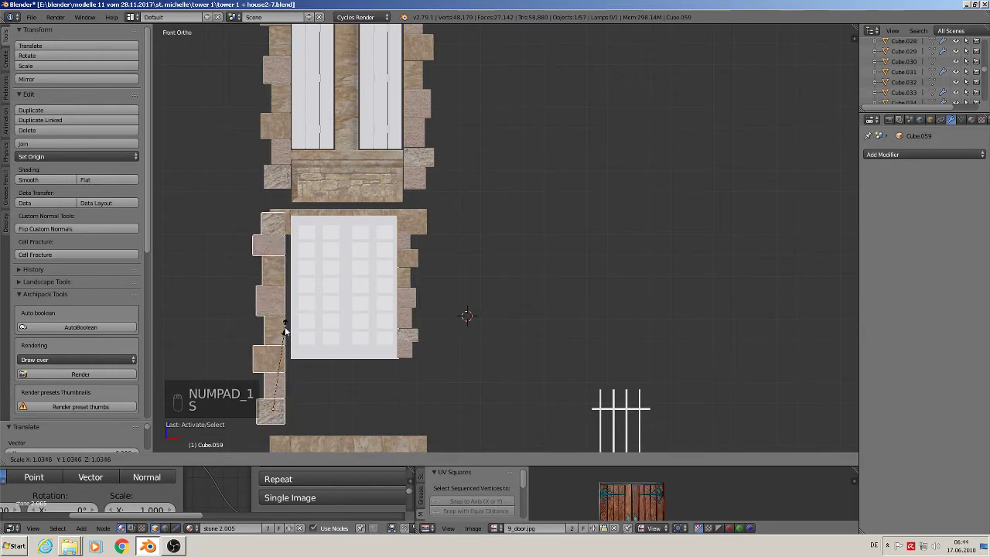
{"action": "left_click", "coordinate": [276, 345]}
{"action": "right_click_drag", "start_coordinate": [277, 345], "coordinate": [287, 312]}
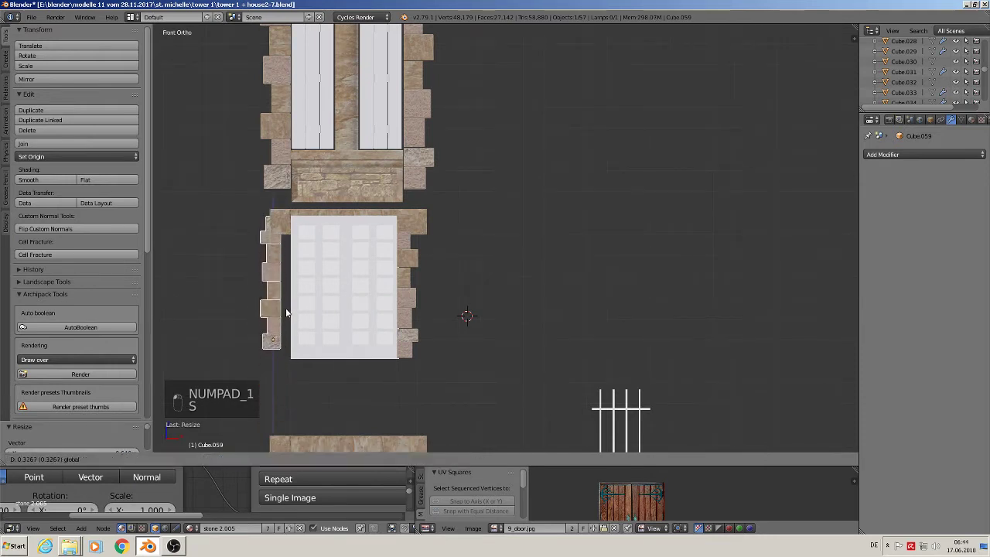
{"action": "key", "text": "s"}
{"action": "left_click", "coordinate": [329, 356]}
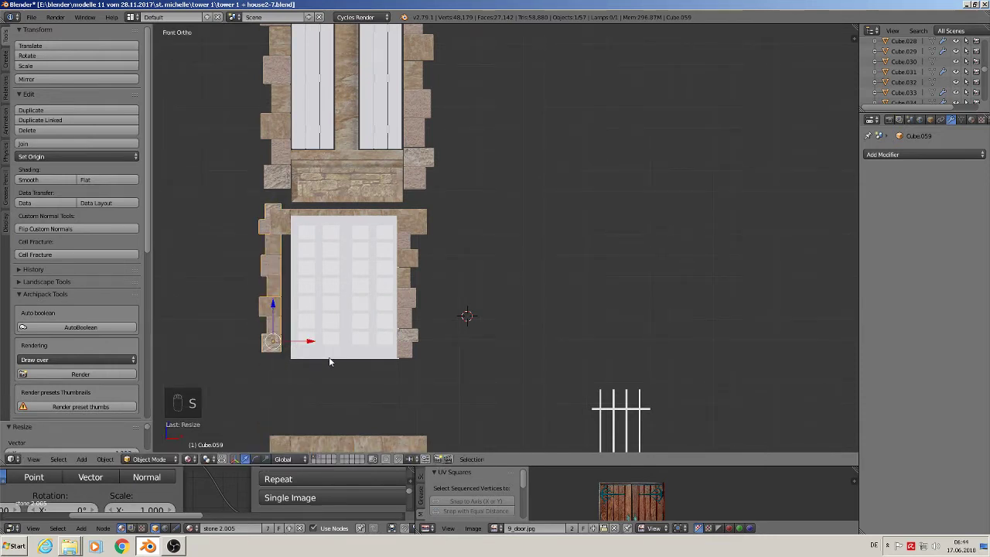
{"action": "left_click_drag", "start_coordinate": [274, 305], "coordinate": [274, 316]}
{"action": "left_click_drag", "start_coordinate": [299, 350], "coordinate": [314, 356]}
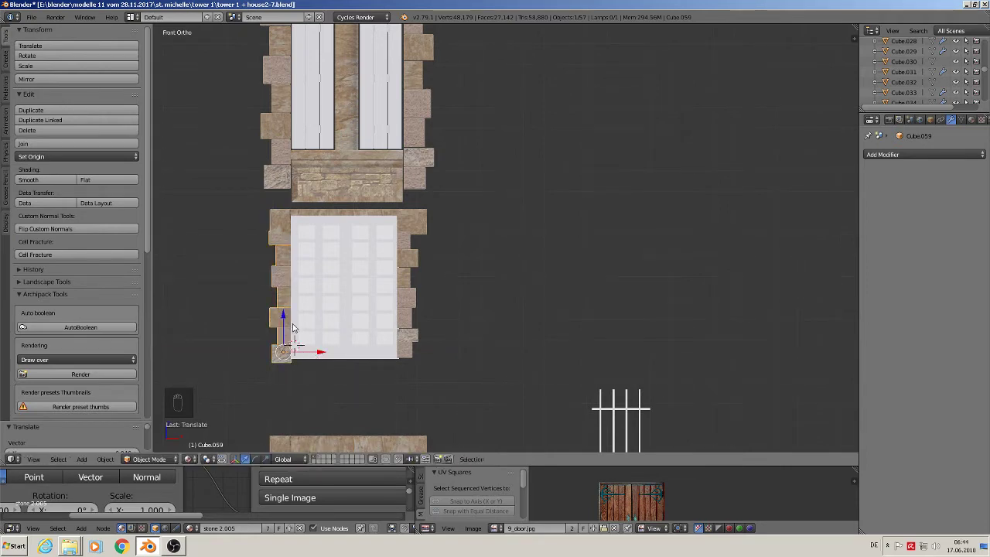
{"action": "left_click_drag", "start_coordinate": [283, 318], "coordinate": [285, 315]}
Step: Move the left jamb and the new lintel along Y to line up with the double casement and the right jamb
{"action": "middle_click_drag", "start_coordinate": [305, 343], "coordinate": [248, 380]}
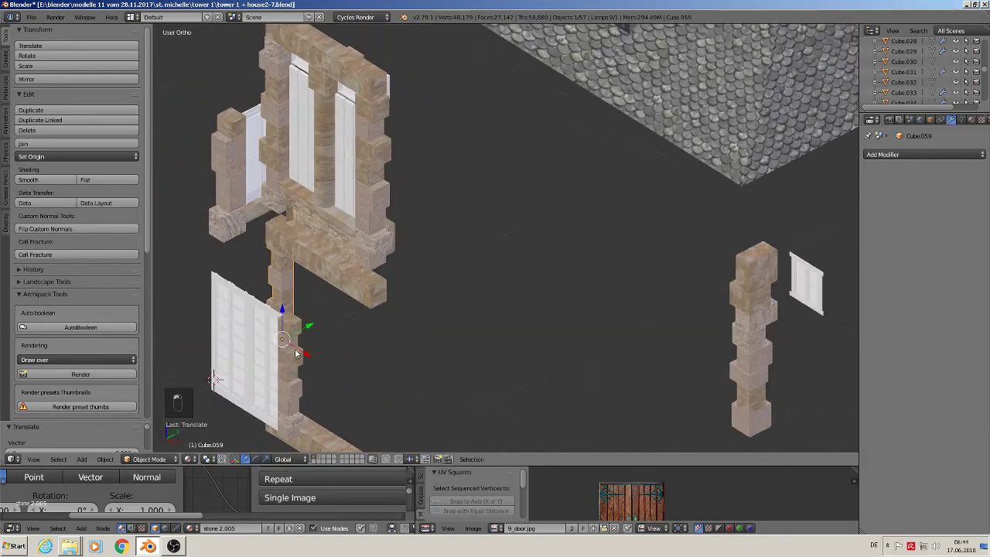
{"action": "left_click_drag", "start_coordinate": [308, 328], "coordinate": [240, 370]}
{"action": "middle_click_drag", "start_coordinate": [252, 367], "coordinate": [263, 226]}
{"action": "right_click", "coordinate": [336, 243]}
{"action": "left_click_drag", "start_coordinate": [263, 226], "coordinate": [195, 245]}
{"action": "middle_click_drag", "start_coordinate": [238, 358], "coordinate": [316, 335]}
{"action": "middle_click_drag", "start_coordinate": [316, 335], "coordinate": [499, 282], "text": "shift"}
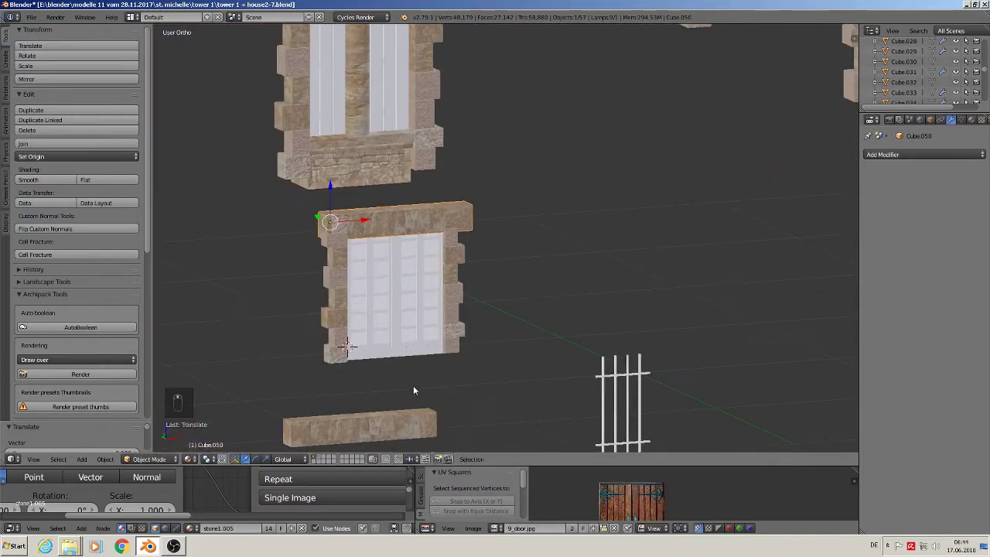
Step: Raise the sill along Z to the underside of the double casement and align it along Y with the stone jambs
{"action": "right_click", "coordinate": [360, 428]}
{"action": "left_click_drag", "start_coordinate": [294, 401], "coordinate": [306, 341]}
{"action": "middle_click_drag", "start_coordinate": [306, 341], "coordinate": [365, 377]}
{"action": "left_click_drag", "start_coordinate": [293, 379], "coordinate": [371, 387]}
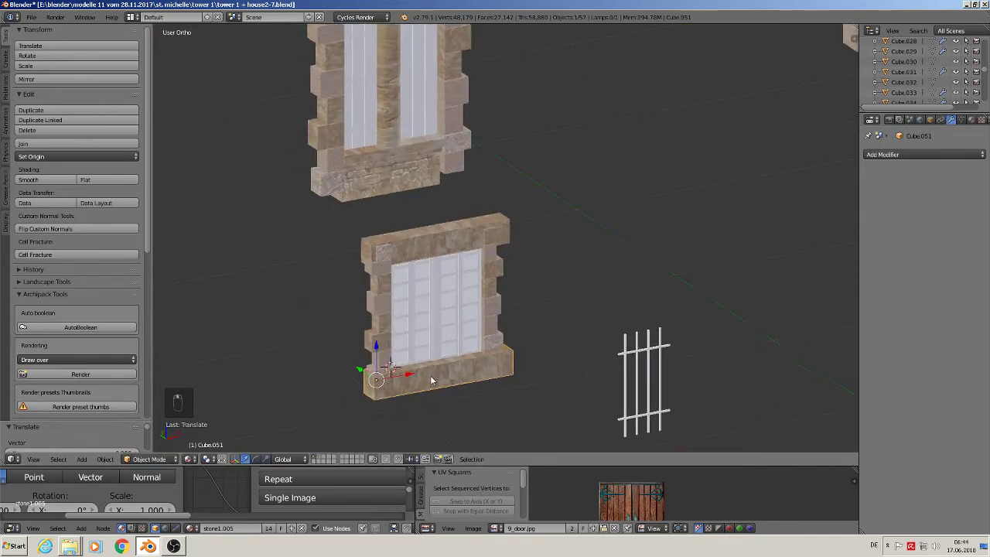
{"action": "key", "text": "KP_0"}
{"action": "key", "text": "KP_1"}
{"action": "scroll", "coordinate": [431, 247], "scroll_direction": "down", "scroll_amount": 6}
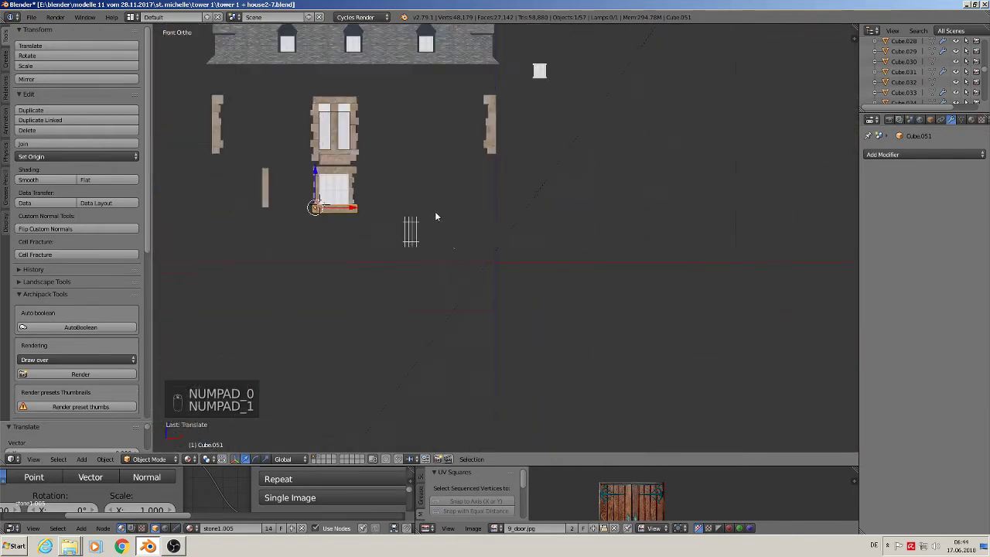
Step: Lower both window casements along Z until their tops meet the underside of the stone lintel
{"action": "scroll", "coordinate": [369, 186], "scroll_direction": "up", "scroll_amount": 8}
{"action": "scroll", "coordinate": [370, 178], "scroll_direction": "up", "scroll_amount": 2}
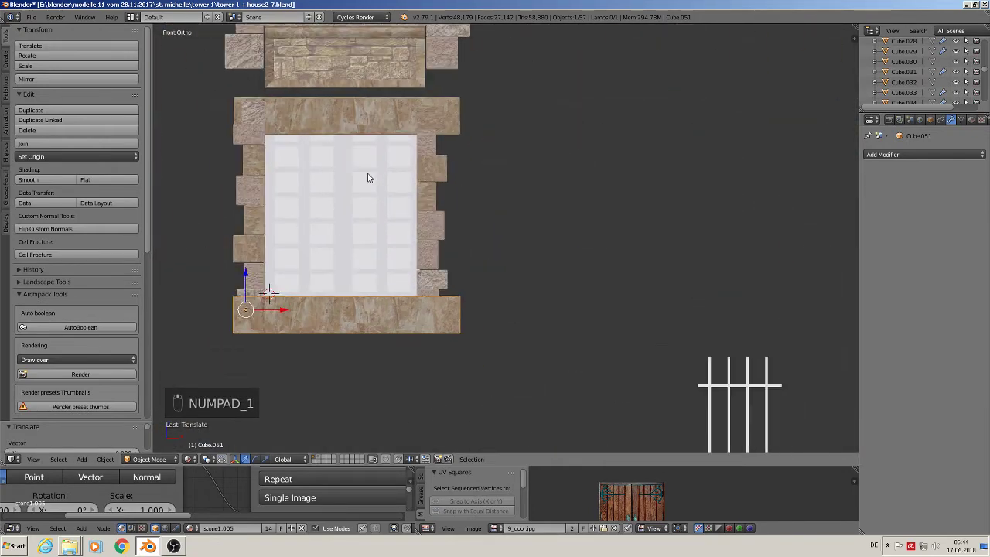
{"action": "right_click", "coordinate": [410, 222]}
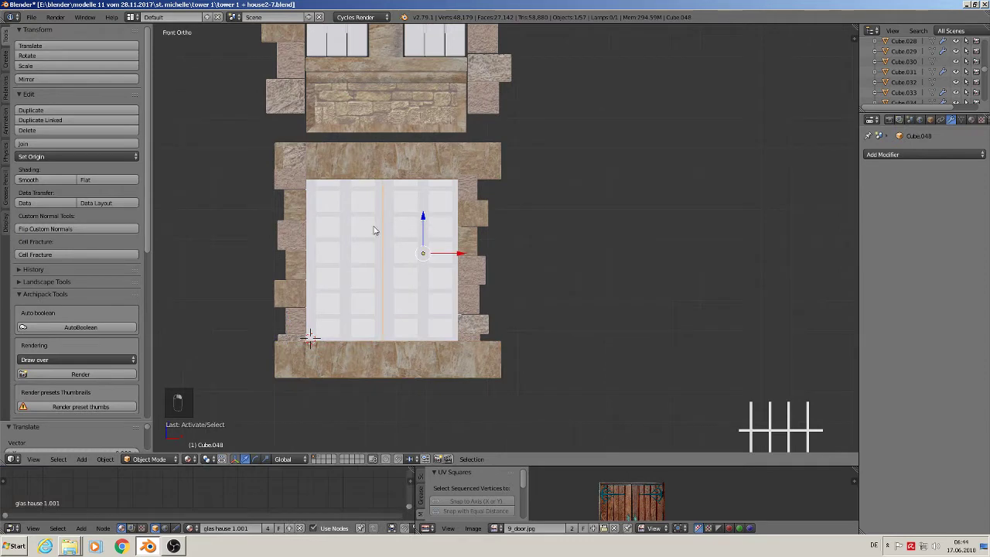
{"action": "key", "text": "g"}
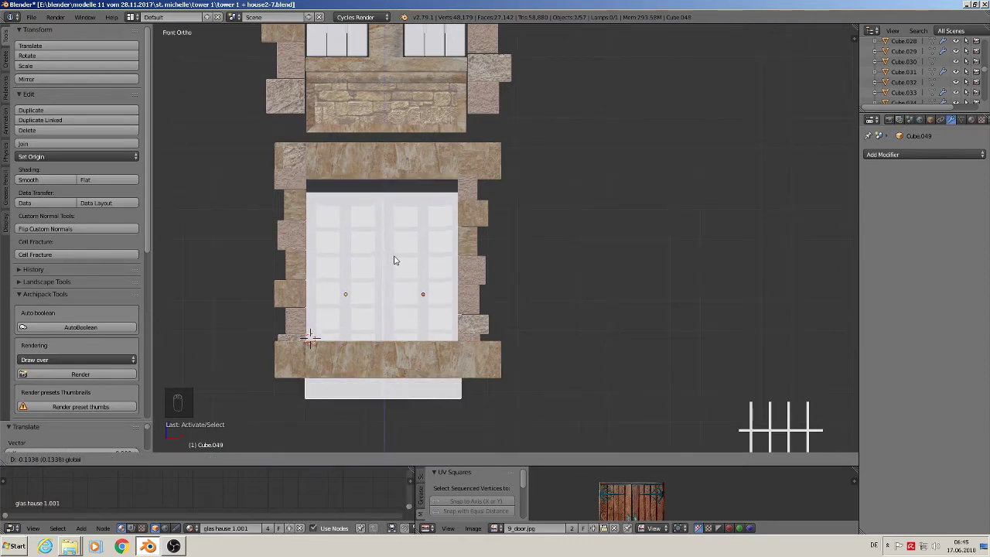
{"action": "left_click", "coordinate": [393, 248]}
Step: Lower the left and right stone jambs along Z so their tops sit beneath the lintel
{"action": "right_click", "coordinate": [298, 181]}
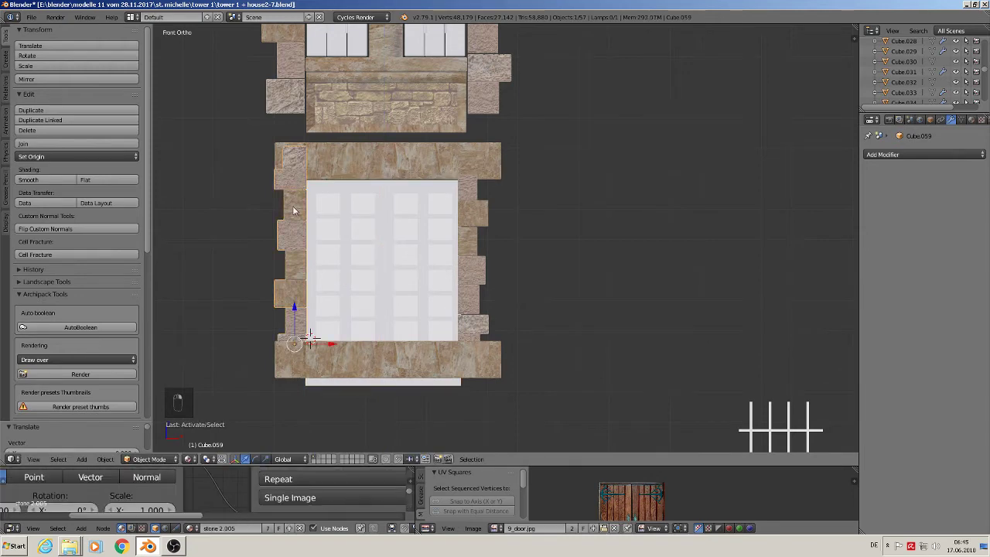
{"action": "key", "text": "g"}
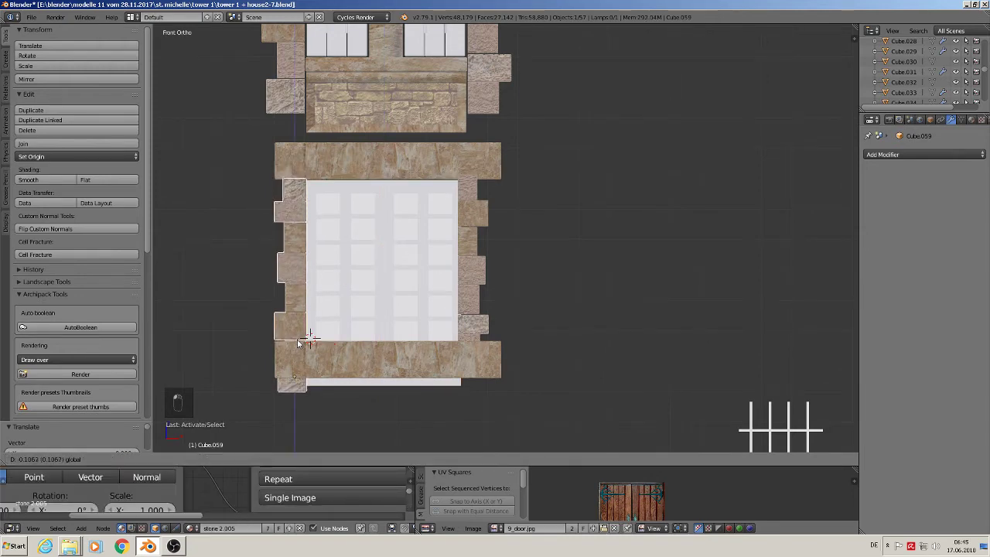
{"action": "left_click", "coordinate": [298, 342]}
{"action": "right_click", "coordinate": [467, 232]}
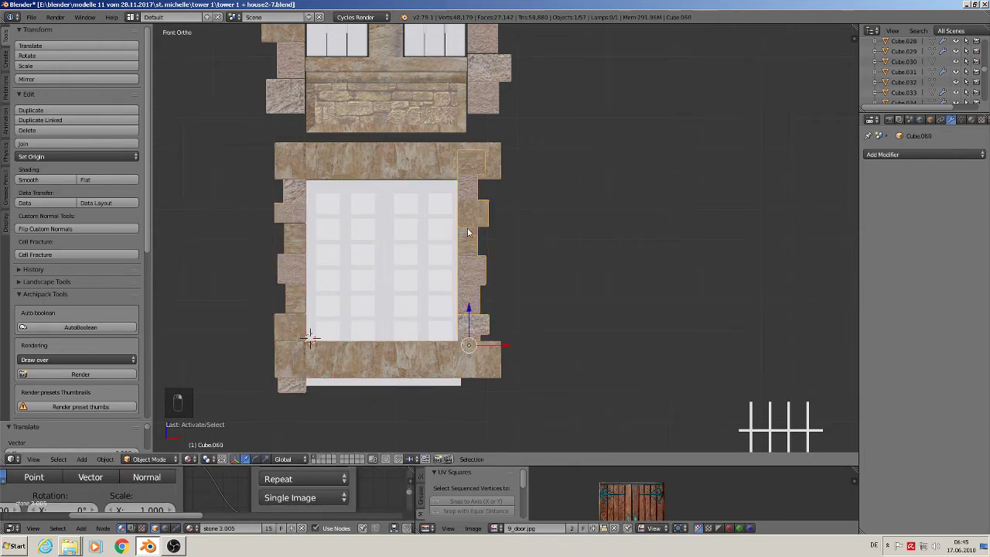
{"action": "left_click_drag", "start_coordinate": [466, 307], "coordinate": [467, 338]}
Step: Shift the lintel along X to centre it over the window and raise the right jamb slightly against it
{"action": "right_click", "coordinate": [361, 154]}
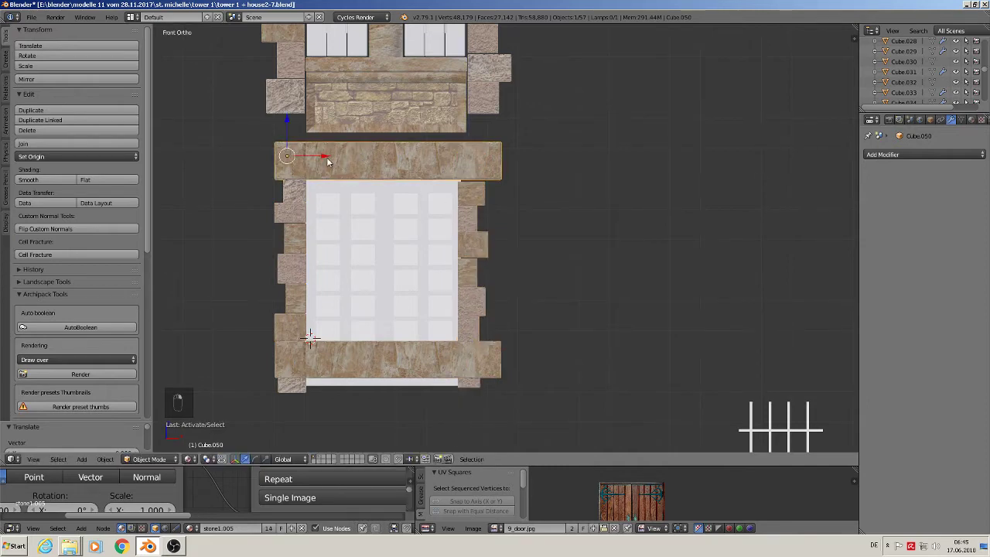
{"action": "left_click_drag", "start_coordinate": [328, 161], "coordinate": [318, 152]}
{"action": "right_click", "coordinate": [468, 206]}
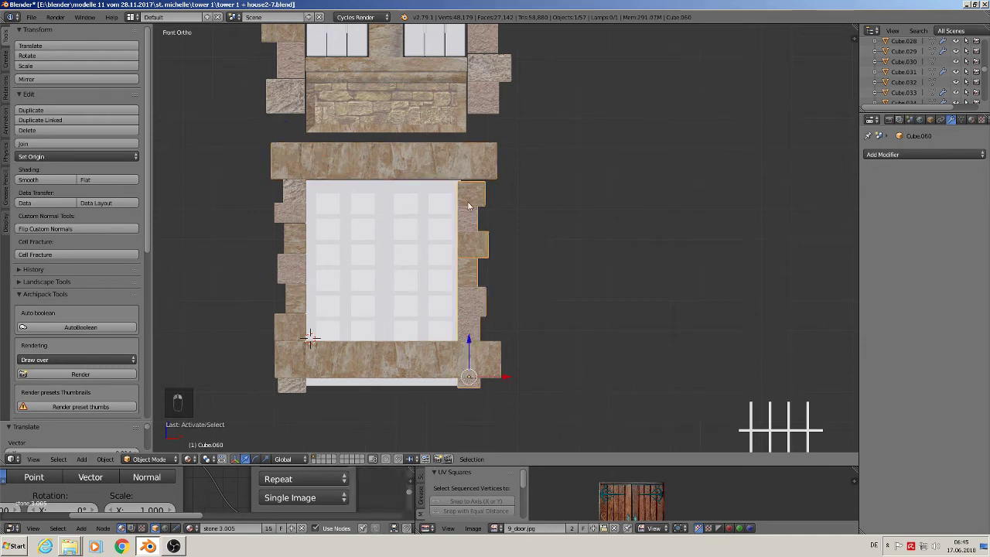
{"action": "left_click_drag", "start_coordinate": [470, 340], "coordinate": [470, 338]}
Step: Make the lintel thinner by scaling it along Z and lower it onto the jambs
{"action": "right_click", "coordinate": [359, 163]}
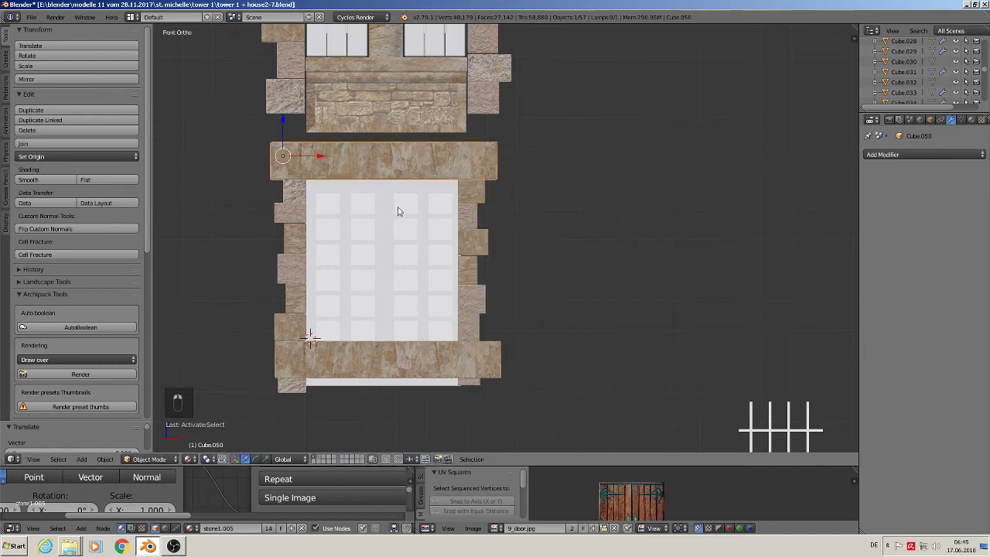
{"action": "key", "text": "s"}
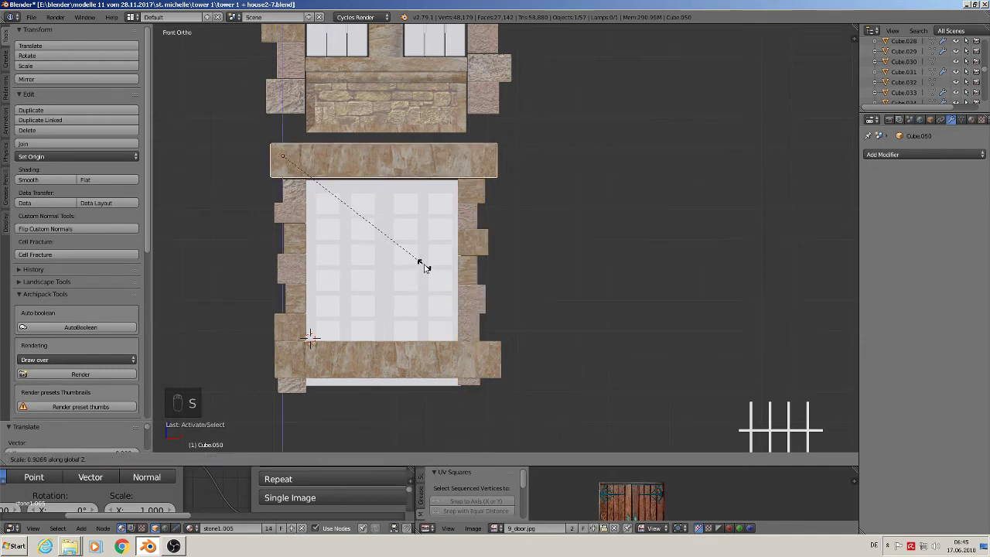
{"action": "left_click", "coordinate": [410, 238]}
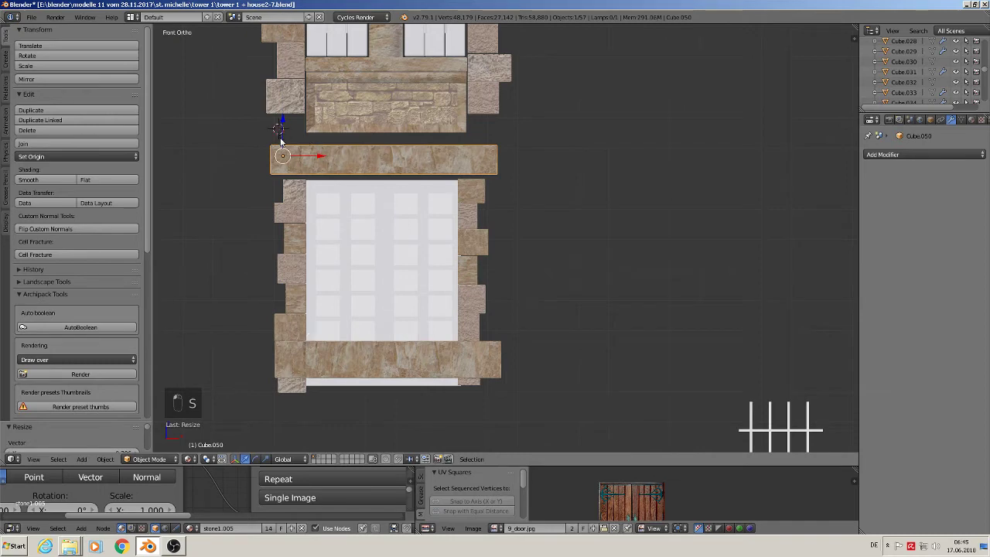
{"action": "mouse_move", "coordinate": [280, 140]}
{"action": "left_mouse_down"}
{"action": "mouse_move", "coordinate": [280, 128]}
{"action": "mouse_move", "coordinate": [285, 136]}
{"action": "left_mouse_up"}
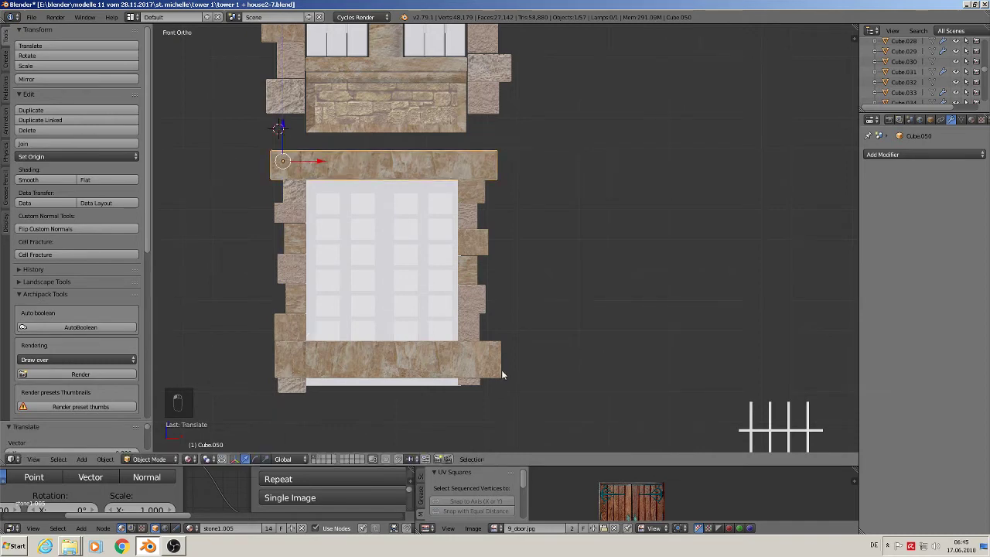
Step: Lower the sill along Z to the foot of the casements and shift it along X in line with the lintel
{"action": "middle_click_drag", "start_coordinate": [504, 376], "coordinate": [512, 297], "text": "shift"}
{"action": "right_click", "coordinate": [342, 267]}
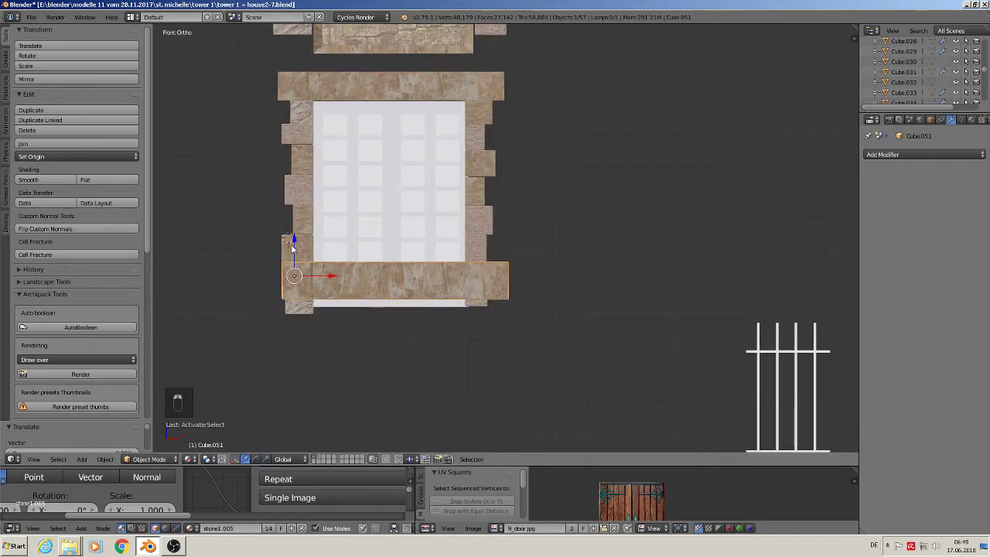
{"action": "left_click_drag", "start_coordinate": [292, 245], "coordinate": [304, 290]}
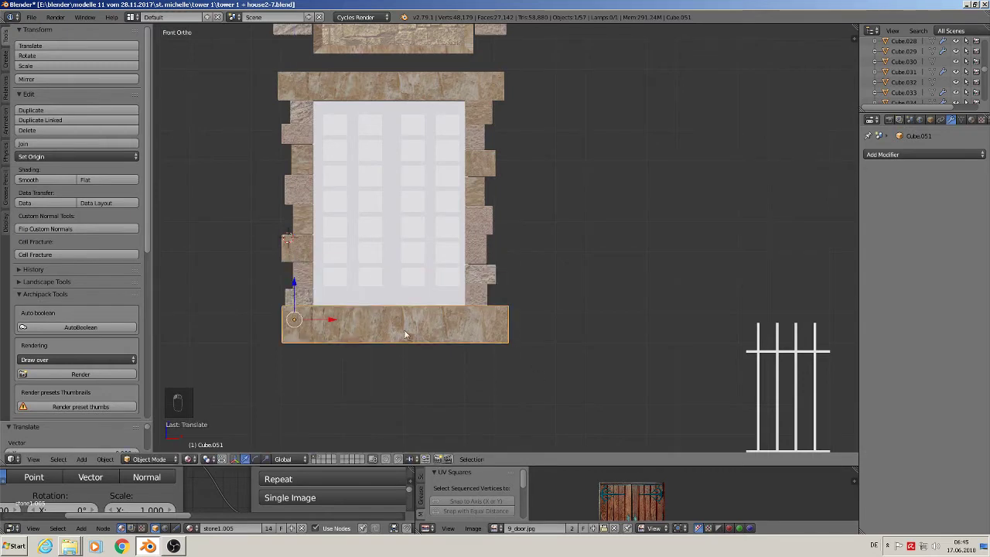
{"action": "left_click_drag", "start_coordinate": [334, 322], "coordinate": [328, 323]}
Step: Scale down the sill's height along Z and raise it against the underside of the casements
{"action": "key", "text": "s"}
{"action": "key", "text": "z"}
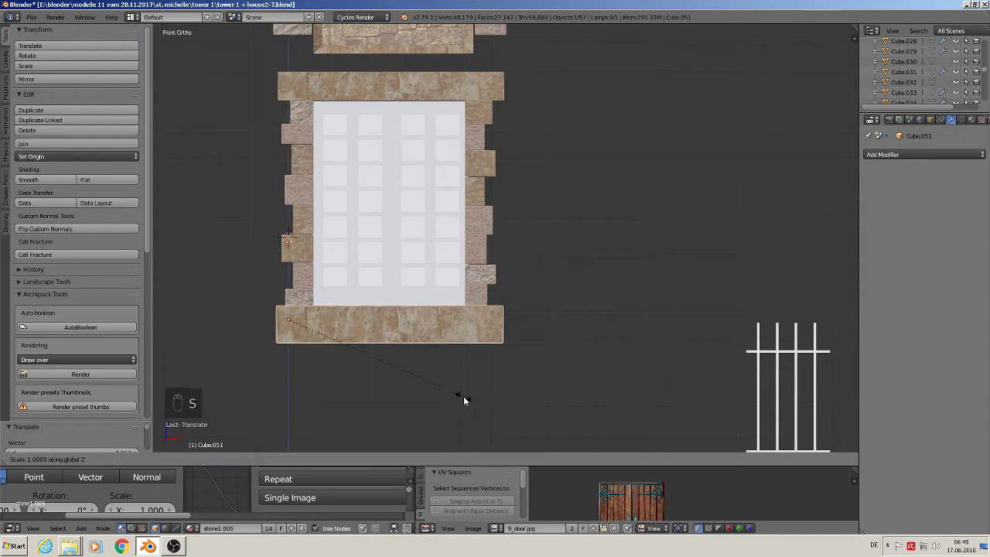
{"action": "left_click", "coordinate": [434, 364]}
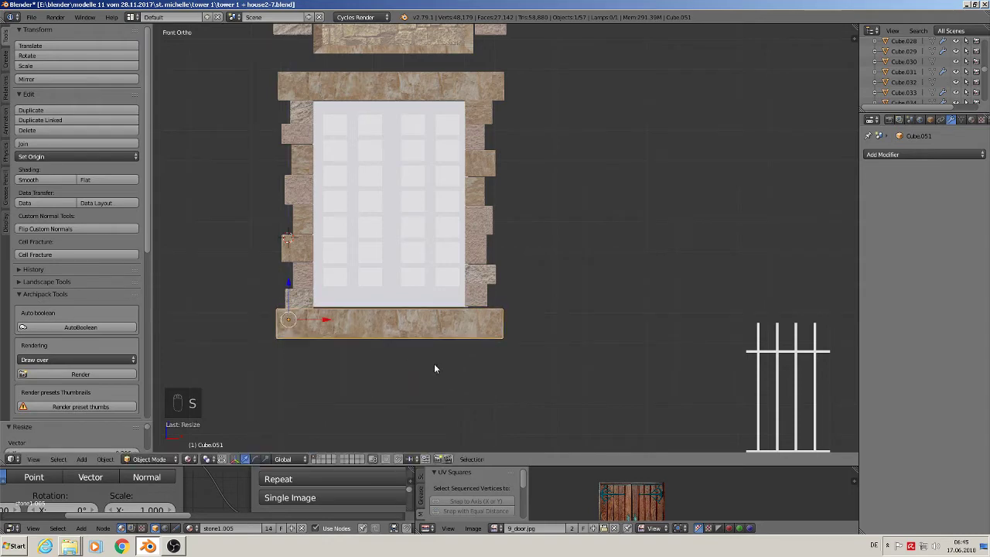
{"action": "left_click_drag", "start_coordinate": [289, 288], "coordinate": [289, 285]}
Step: Compare the window's proportions with the ground-floor windows in the gatehouse reference photo
{"action": "middle_click_drag", "start_coordinate": [466, 332], "coordinate": [486, 284]}
{"action": "key", "text": "a"}
{"action": "scroll", "coordinate": [466, 288], "scroll_direction": "down", "scroll_amount": 4}
{"action": "scroll", "coordinate": [485, 284], "scroll_direction": "down", "scroll_amount": 6}
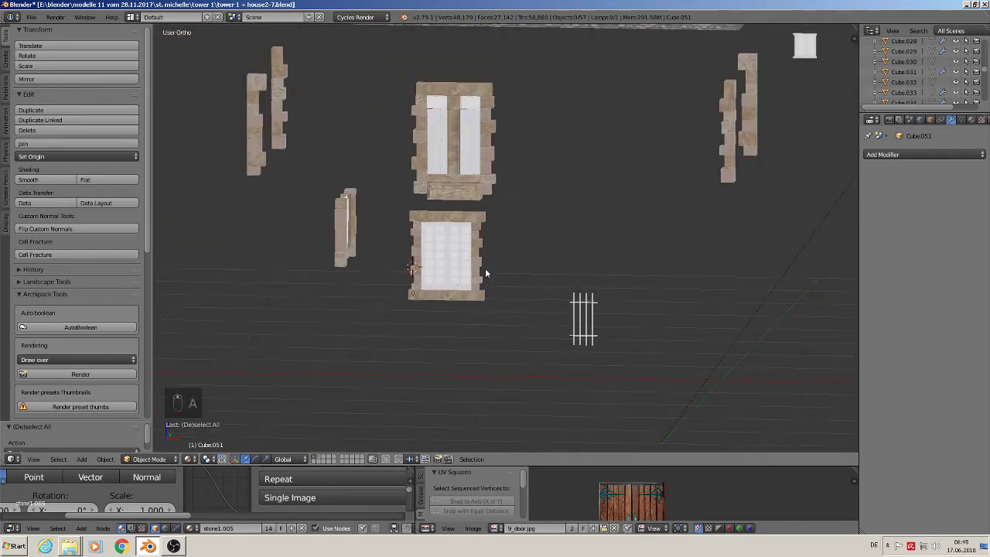
{"action": "scroll", "coordinate": [477, 297], "scroll_direction": "up", "scroll_amount": 5}
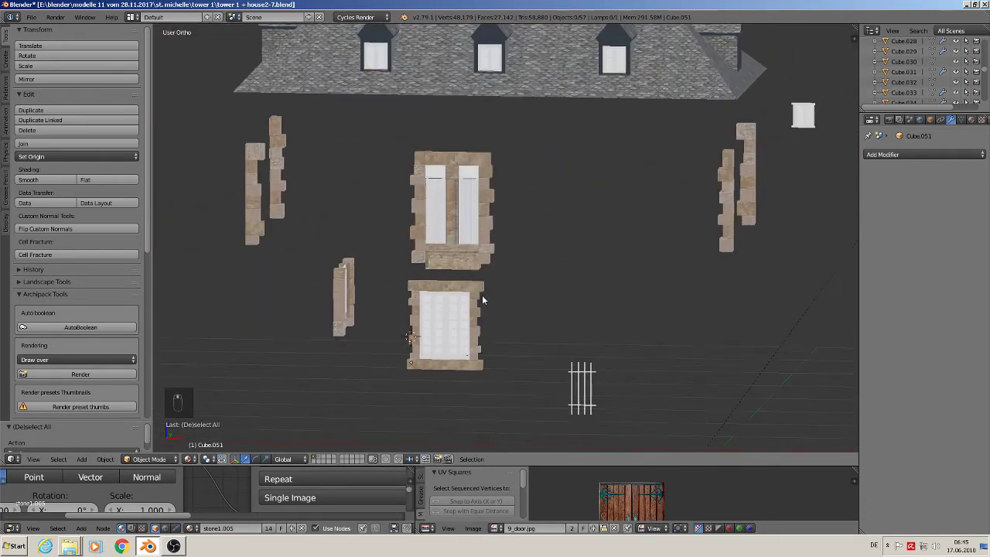
{"action": "scroll", "coordinate": [461, 305], "scroll_direction": "down", "scroll_amount": 4}
{"action": "middle_click_drag", "start_coordinate": [480, 194], "coordinate": [443, 65], "text": "shift"}
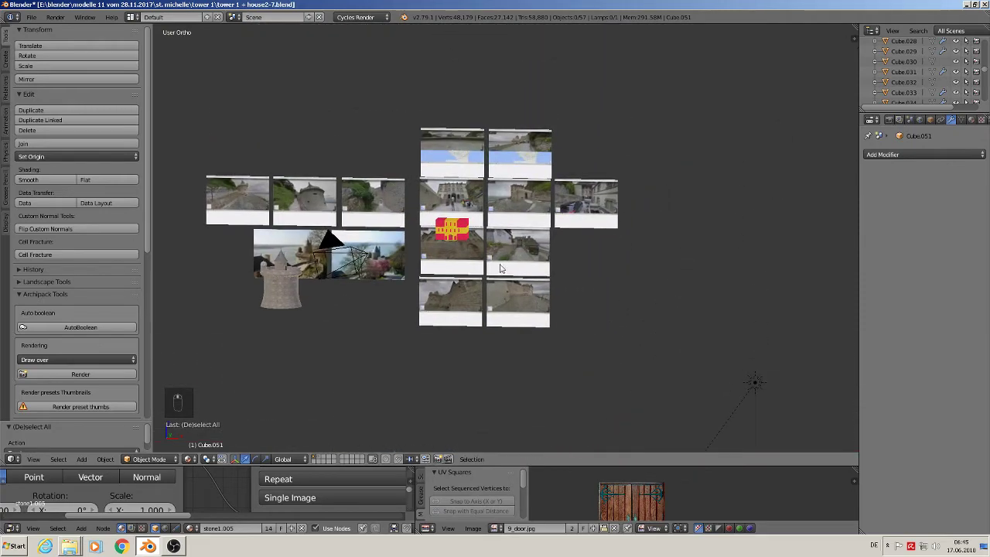
{"action": "scroll", "coordinate": [484, 248], "scroll_direction": "up", "scroll_amount": 7}
{"action": "scroll", "coordinate": [398, 153], "scroll_direction": "up", "scroll_amount": 10}
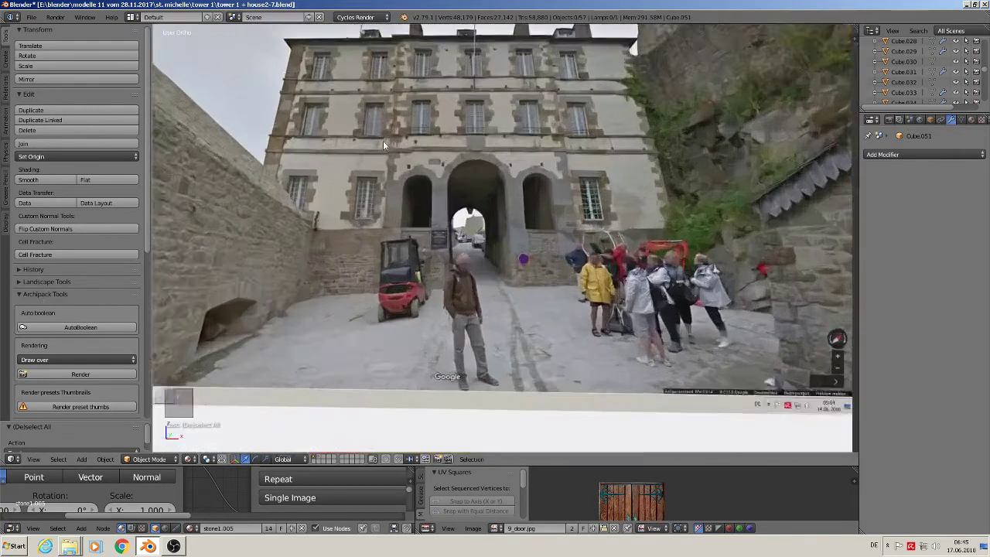
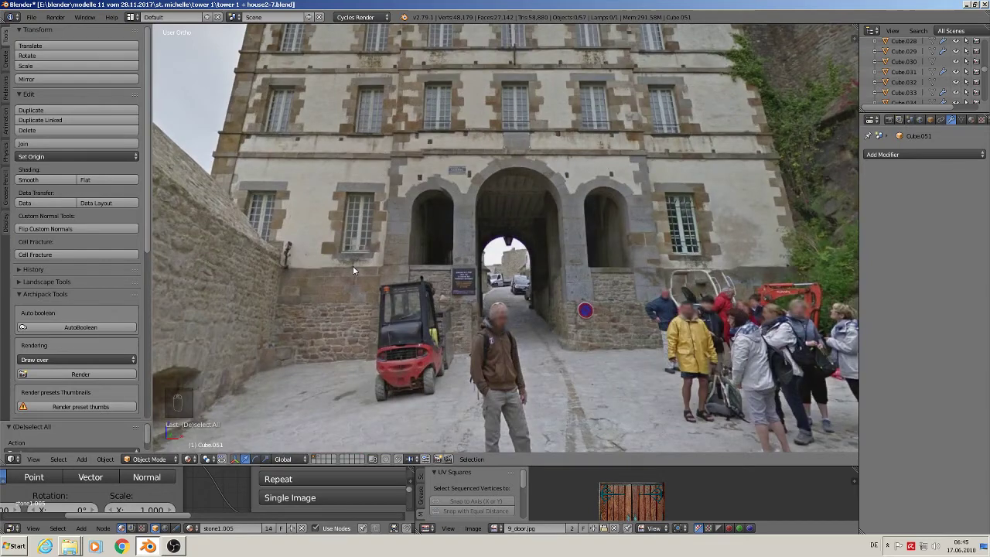
{"action": "scroll", "coordinate": [421, 279], "scroll_direction": "down", "scroll_amount": 11}
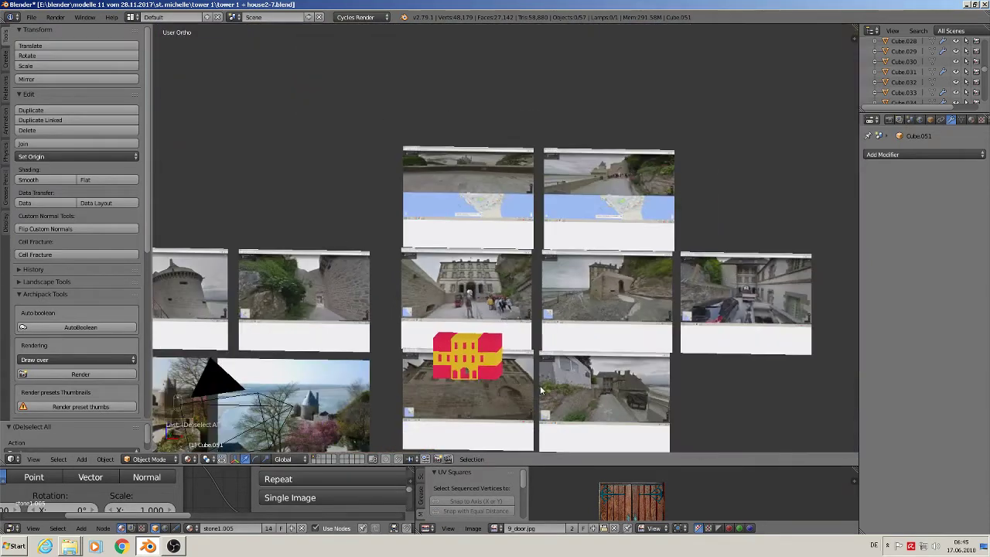
{"action": "middle_click_drag", "start_coordinate": [539, 387], "coordinate": [474, 385], "text": "shift"}
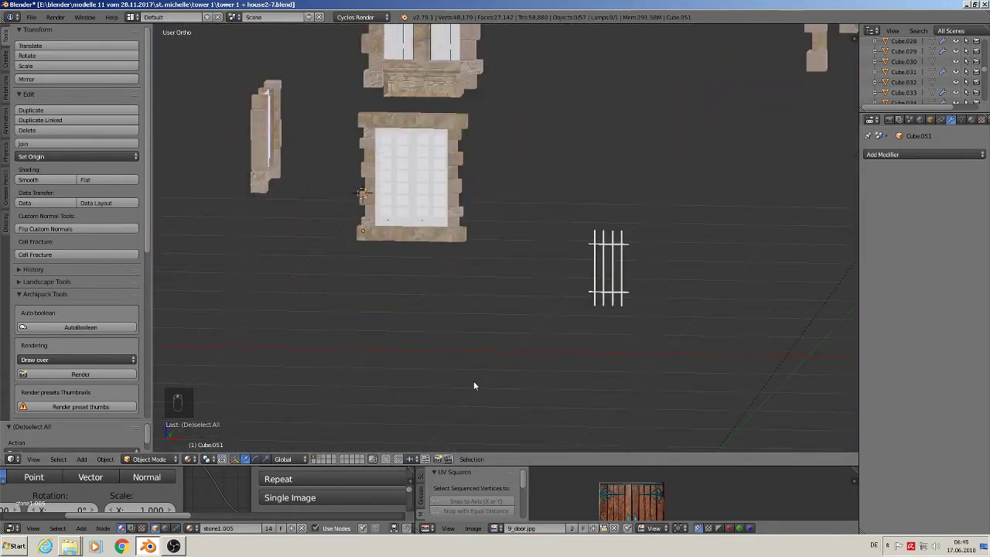
Step: Stretch the complete lower window with its stone surround to about 1.47 along Z and move it down clear of the upper window
{"action": "key", "text": "KP_1"}
{"action": "middle_click_drag", "start_coordinate": [496, 303], "coordinate": [438, 412], "text": "shift"}
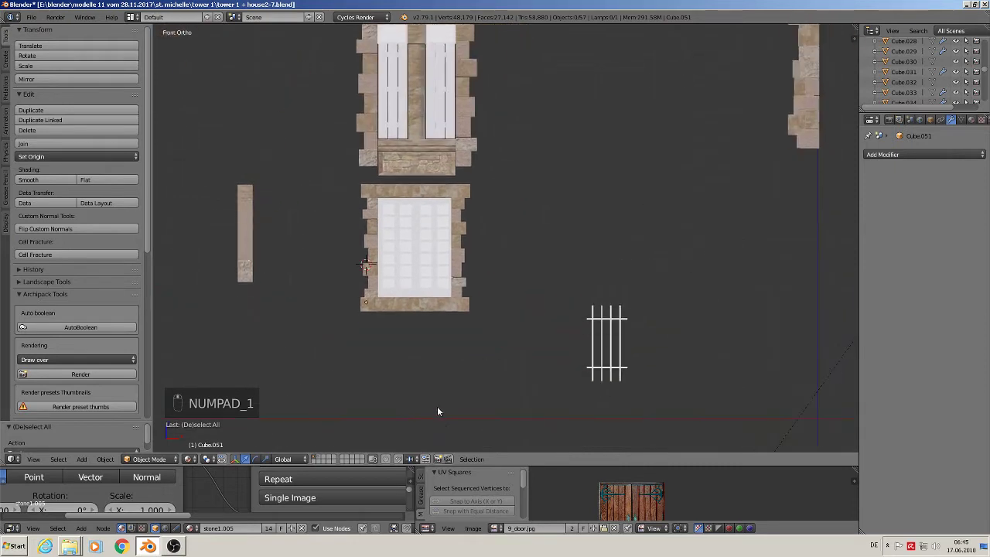
{"action": "scroll", "coordinate": [444, 331], "scroll_direction": "up", "scroll_amount": 1}
{"action": "key", "text": "b"}
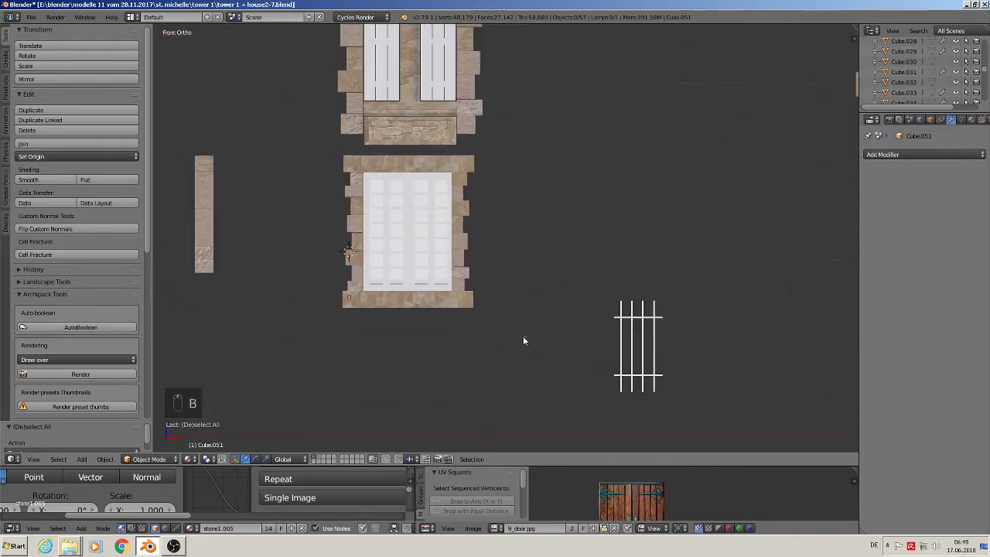
{"action": "left_click_drag", "start_coordinate": [523, 335], "coordinate": [292, 147]}
{"action": "key", "text": "s"}
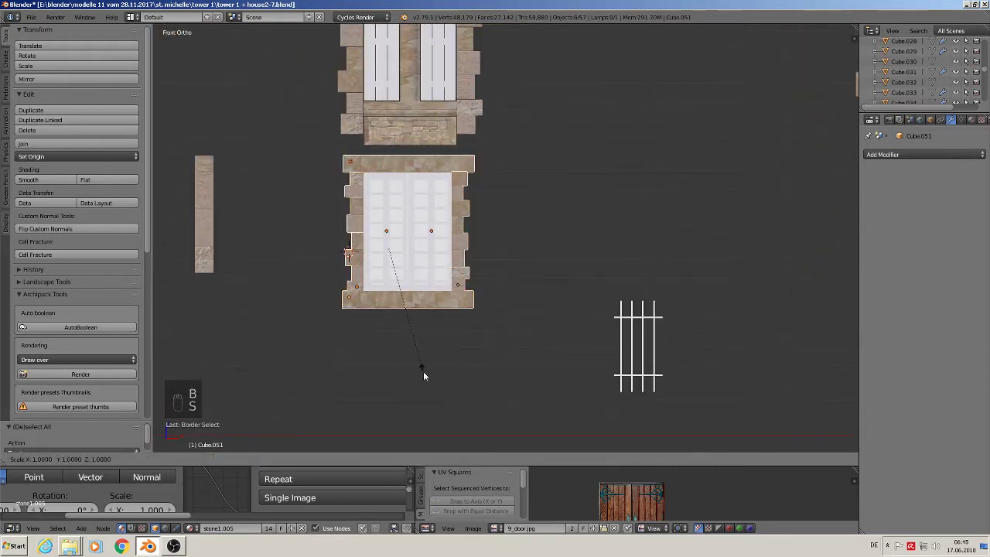
{"action": "key", "text": "z"}
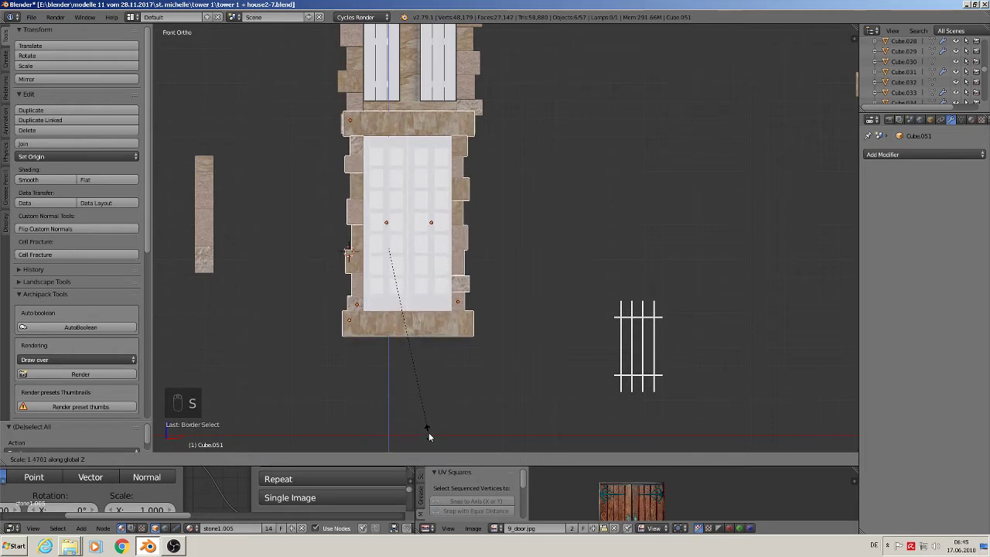
{"action": "left_click", "coordinate": [429, 433]}
{"action": "left_click_drag", "start_coordinate": [389, 215], "coordinate": [400, 293]}
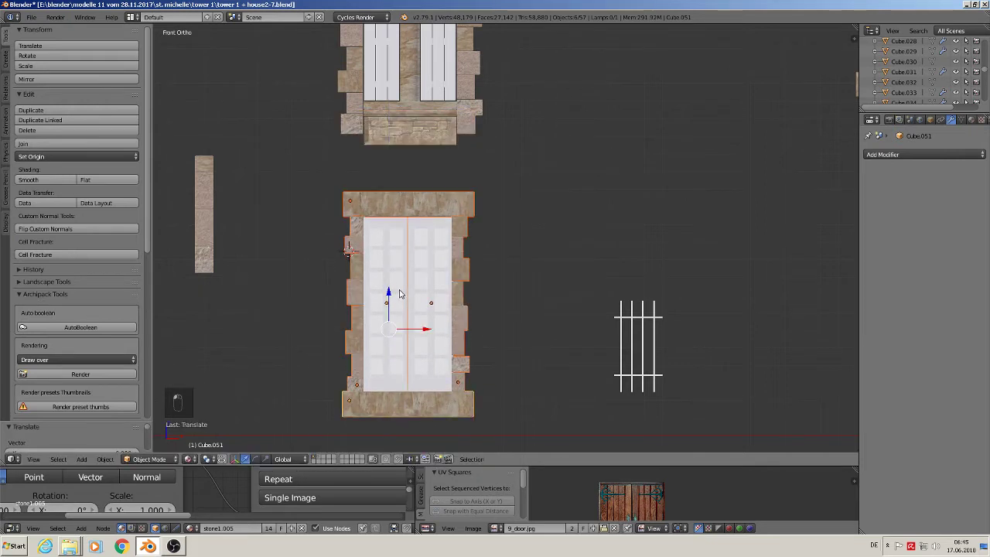
Step: Reduce the stretched window's lintel height along Z and lower it back onto the jambs and casements
{"action": "key", "text": "a"}
{"action": "scroll", "coordinate": [482, 324], "scroll_direction": "down", "scroll_amount": 2}
{"action": "middle_click_drag", "start_coordinate": [485, 326], "coordinate": [479, 301]}
{"action": "scroll", "coordinate": [462, 386], "scroll_direction": "up", "scroll_amount": 7}
{"action": "scroll", "coordinate": [463, 387], "scroll_direction": "down", "scroll_amount": 4}
{"action": "right_click", "coordinate": [399, 79]}
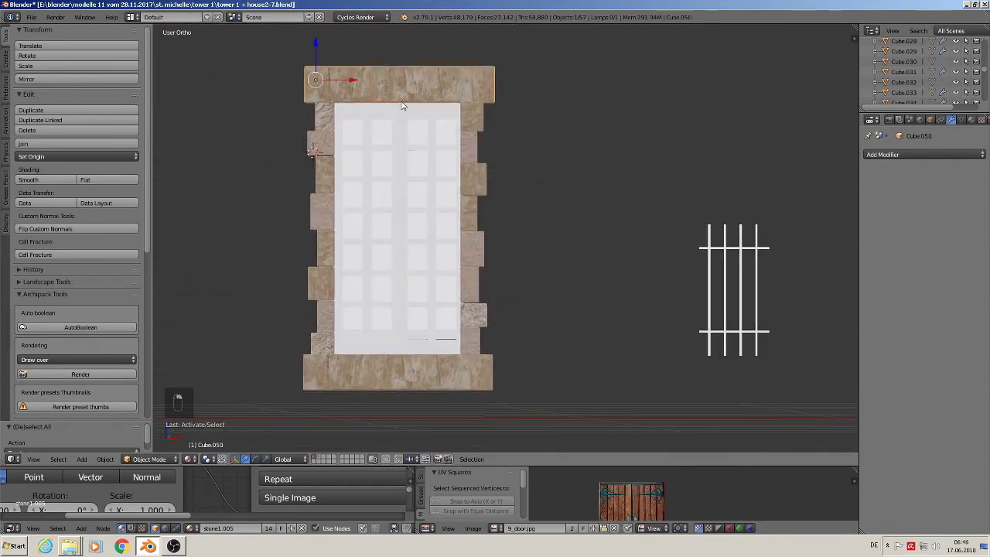
{"action": "key", "text": "s"}
{"action": "key", "text": "z"}
{"action": "left_click", "coordinate": [373, 93]}
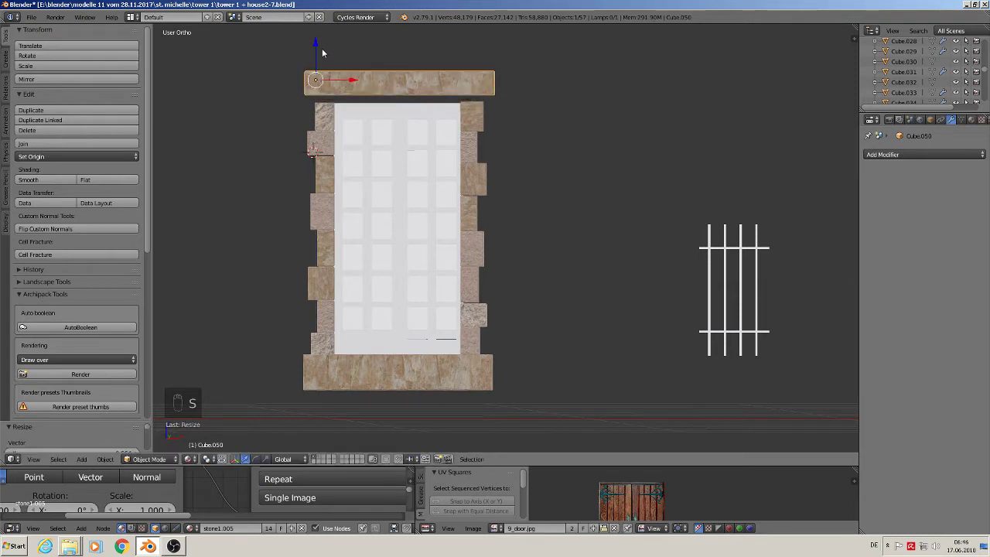
{"action": "key", "text": "g"}
{"action": "key", "text": "z"}
{"action": "left_click", "coordinate": [319, 54]}
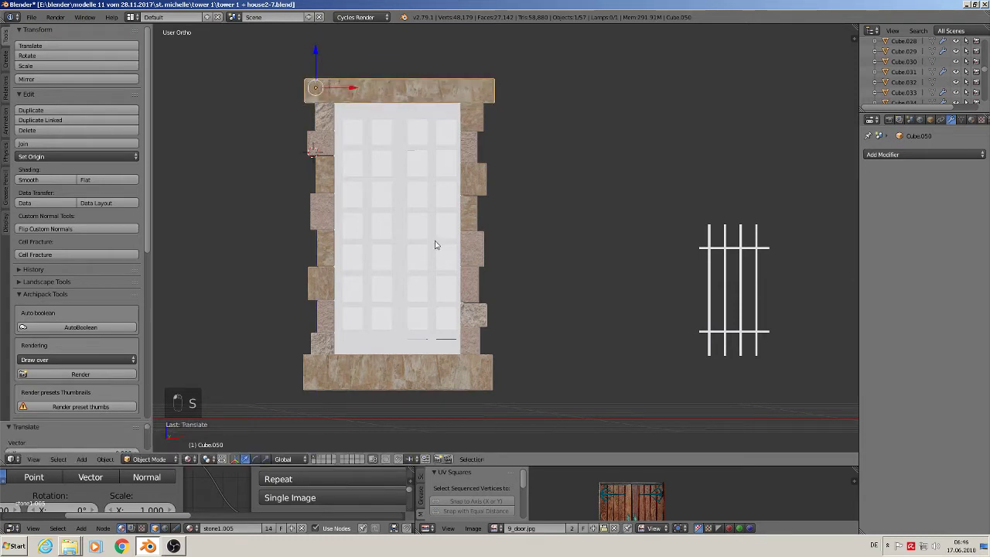
Step: Reduce the stretched window's sill height along Z and raise it against the bottom of the casements
{"action": "right_click", "coordinate": [425, 385]}
{"action": "key", "text": "s"}
{"action": "key", "text": "z"}
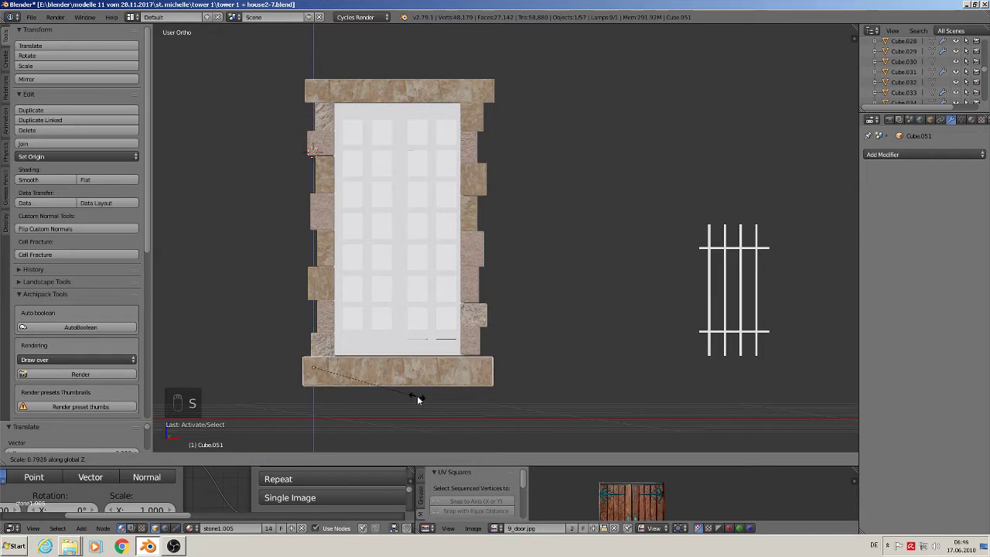
{"action": "left_click", "coordinate": [392, 380]}
{"action": "key", "text": "g"}
{"action": "key", "text": "z"}
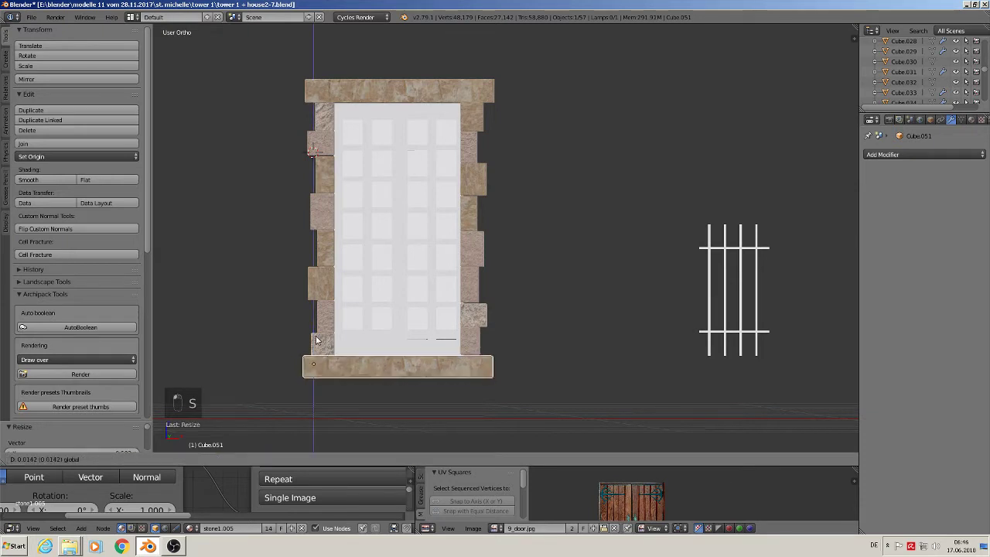
{"action": "left_click", "coordinate": [316, 341]}
{"action": "scroll", "coordinate": [350, 286], "scroll_direction": "down", "scroll_amount": 4}
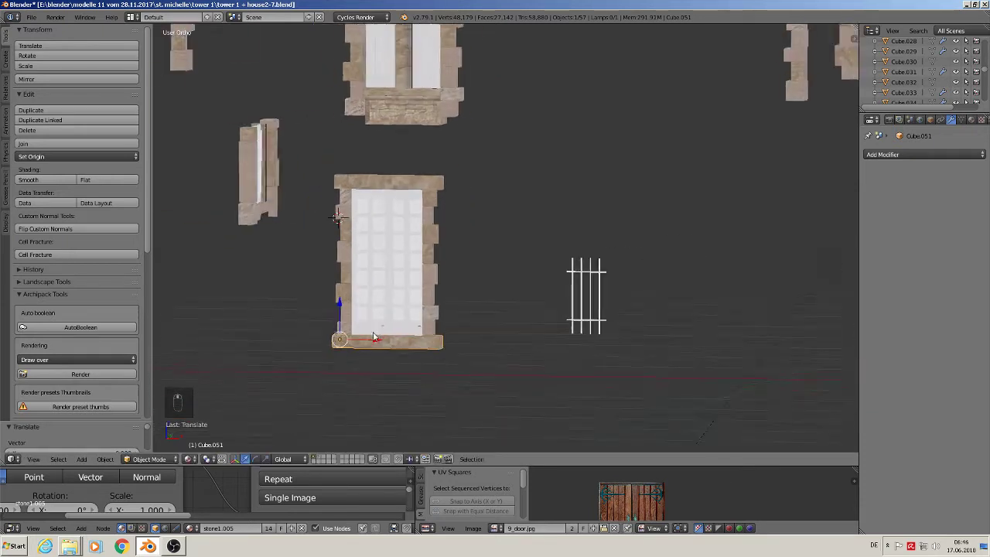
{"action": "scroll", "coordinate": [387, 341], "scroll_direction": "up", "scroll_amount": 2}
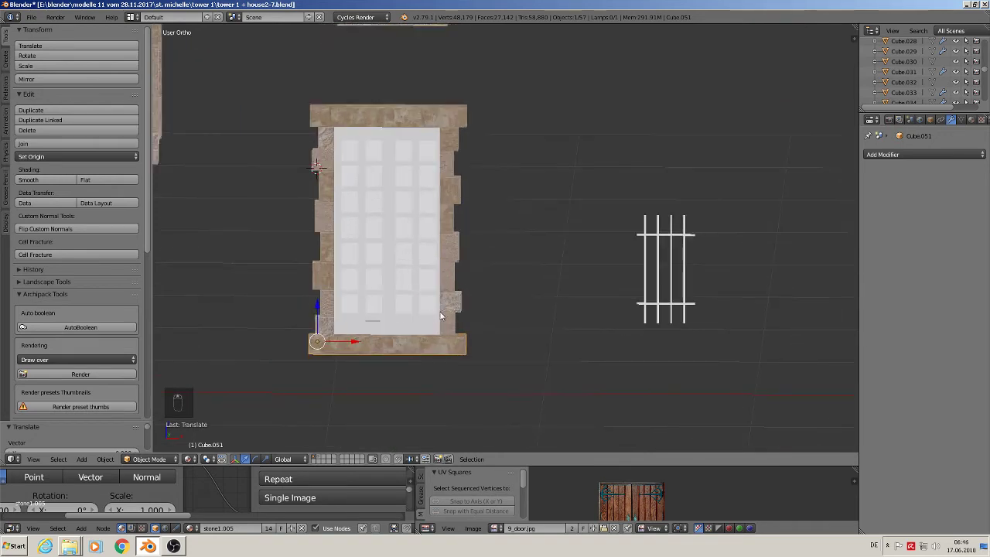
Step: Duplicate the complete tall window with its stone surround about 0.78 along X and join the copy's parts into one object
{"action": "right_click", "coordinate": [443, 272]}
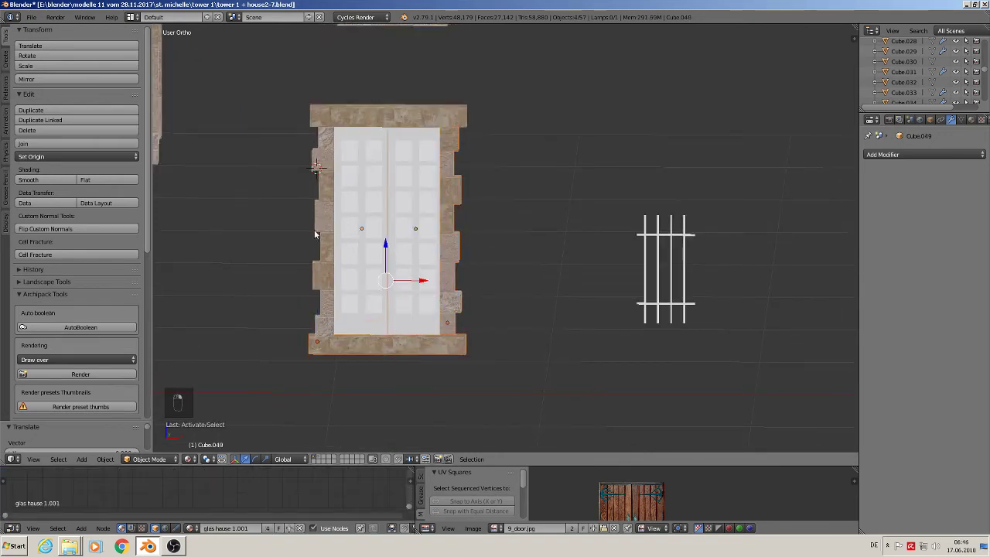
{"action": "right_click", "coordinate": [326, 214]}
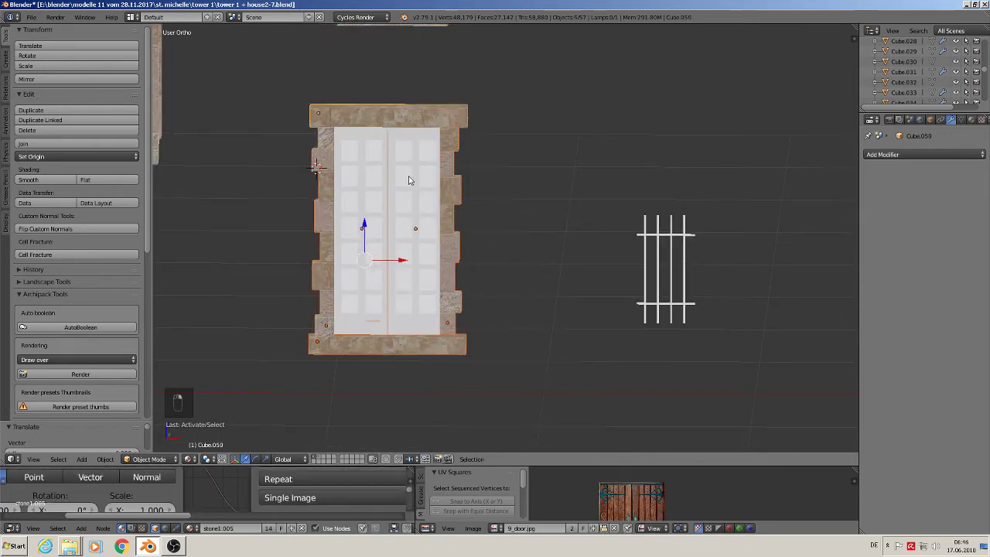
{"action": "key", "text": "shift+d"}
{"action": "key", "text": "x"}
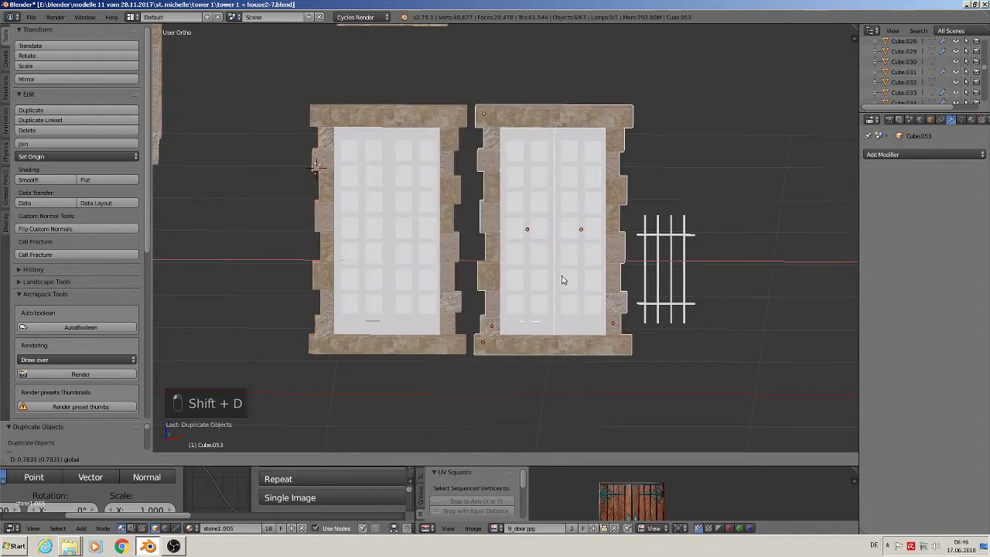
{"action": "left_click", "coordinate": [563, 280]}
{"action": "left_click", "coordinate": [47, 144]}
{"action": "scroll", "coordinate": [496, 300], "scroll_direction": "down", "scroll_amount": 1}
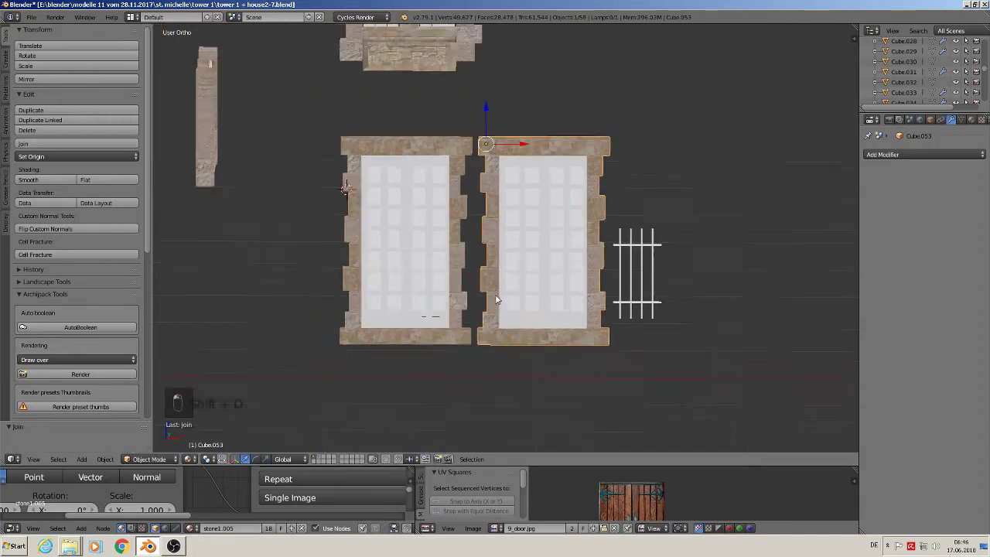
Step: Apply rotation and scale to the joined window and set its origin to its geometry
{"action": "scroll", "coordinate": [496, 300], "scroll_direction": "down", "scroll_amount": 3}
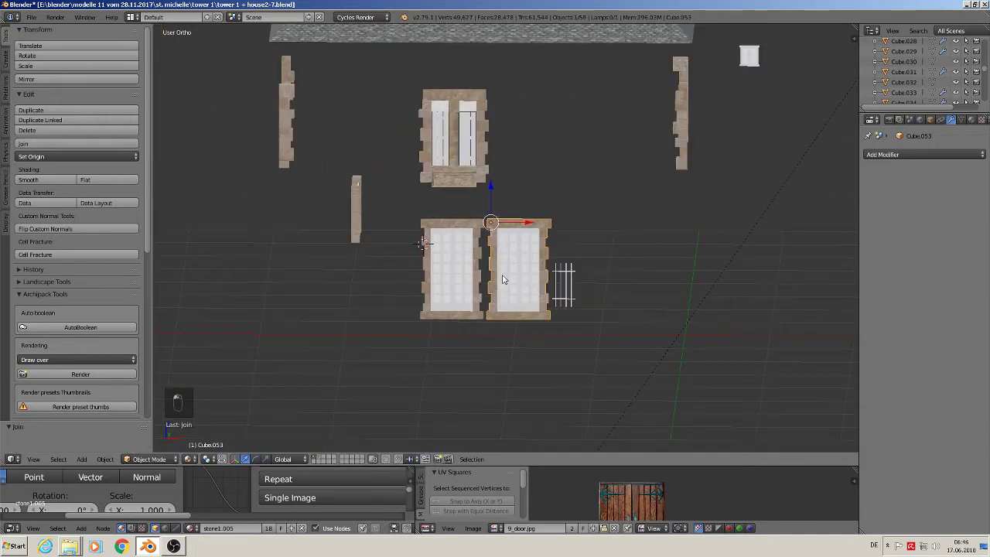
{"action": "left_click", "coordinate": [106, 459]}
{"action": "mouse_move", "coordinate": [130, 380]}
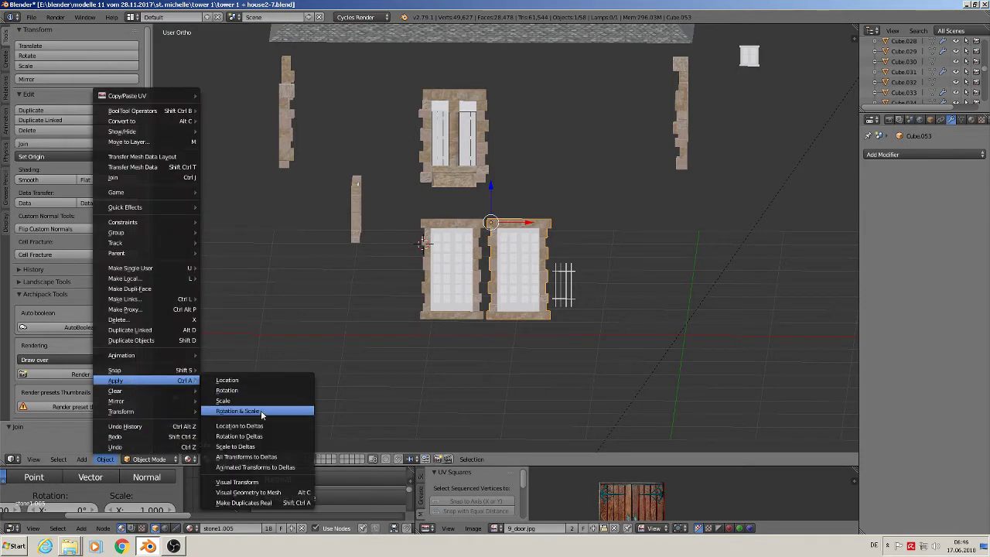
{"action": "left_click", "coordinate": [259, 412]}
{"action": "left_click", "coordinate": [75, 157]}
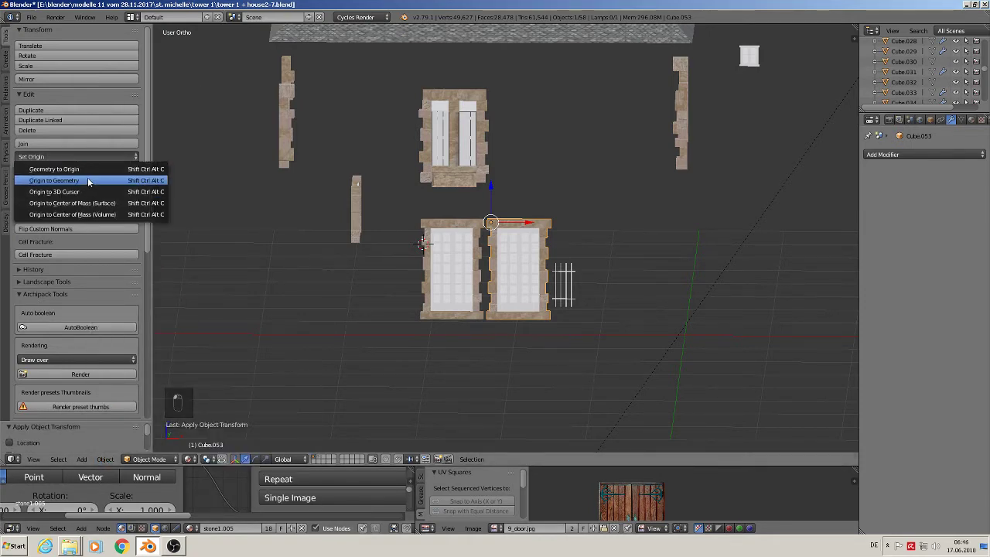
{"action": "left_click", "coordinate": [88, 180]}
Step: Raise the joined window along Z to the height of the red and yellow building block and shift it along X over the left wing
{"action": "scroll", "coordinate": [476, 309], "scroll_direction": "down", "scroll_amount": 3}
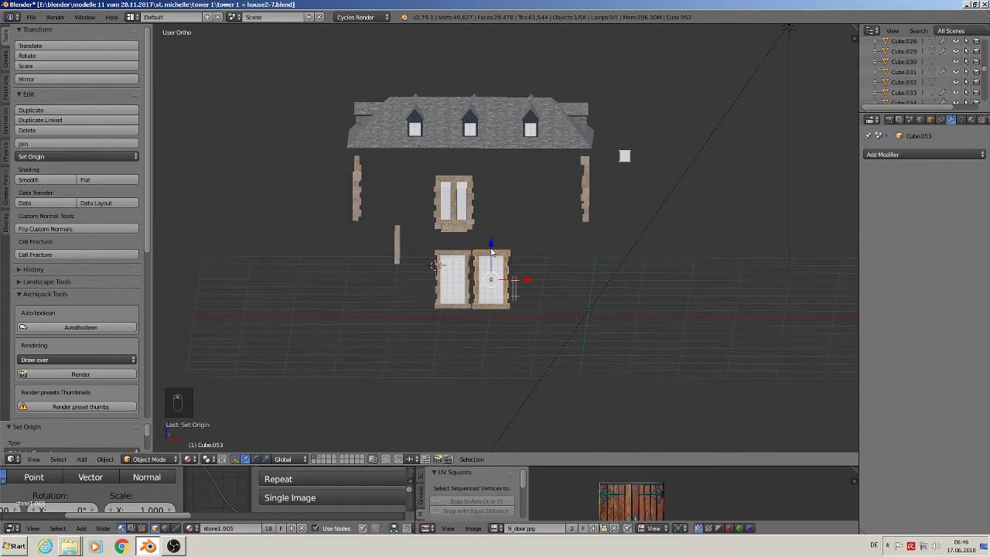
{"action": "left_click_drag", "start_coordinate": [491, 251], "coordinate": [491, 34]}
{"action": "key", "text": "KP_1"}
{"action": "scroll", "coordinate": [443, 110], "scroll_direction": "down", "scroll_amount": 3}
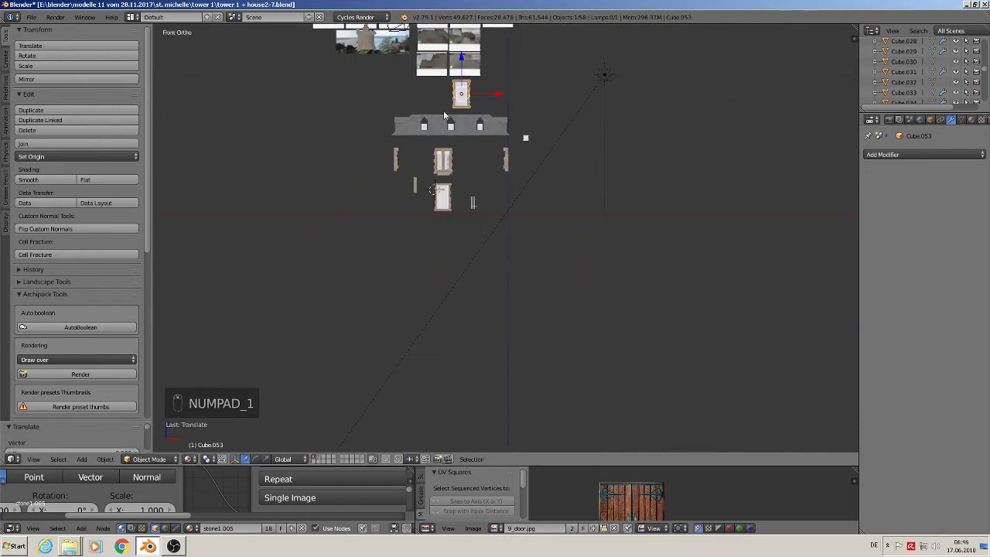
{"action": "scroll", "coordinate": [443, 110], "scroll_direction": "up", "scroll_amount": 4}
{"action": "left_click_drag", "start_coordinate": [480, 207], "coordinate": [480, 31]}
{"action": "scroll", "coordinate": [456, 168], "scroll_direction": "up", "scroll_amount": 7}
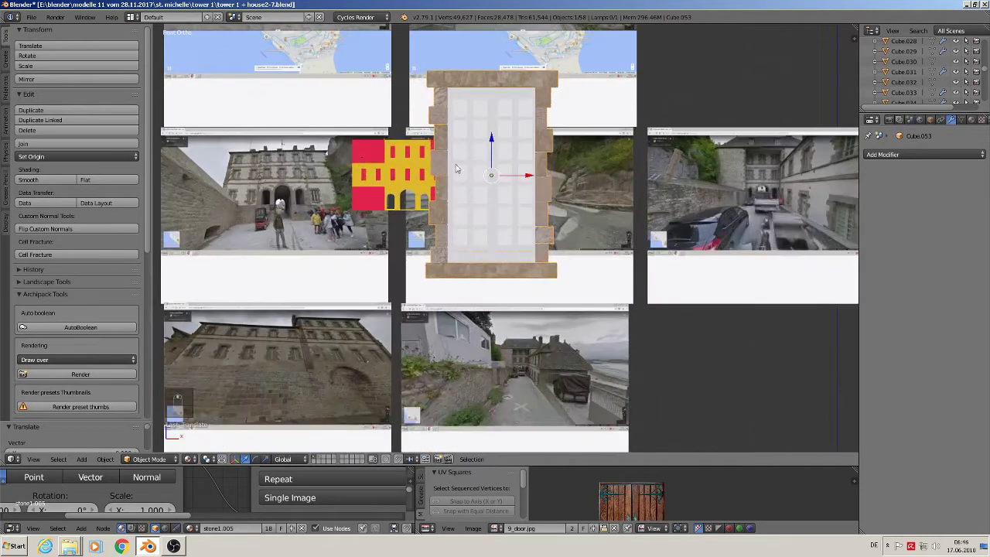
{"action": "left_click_drag", "start_coordinate": [527, 175], "coordinate": [407, 175]}
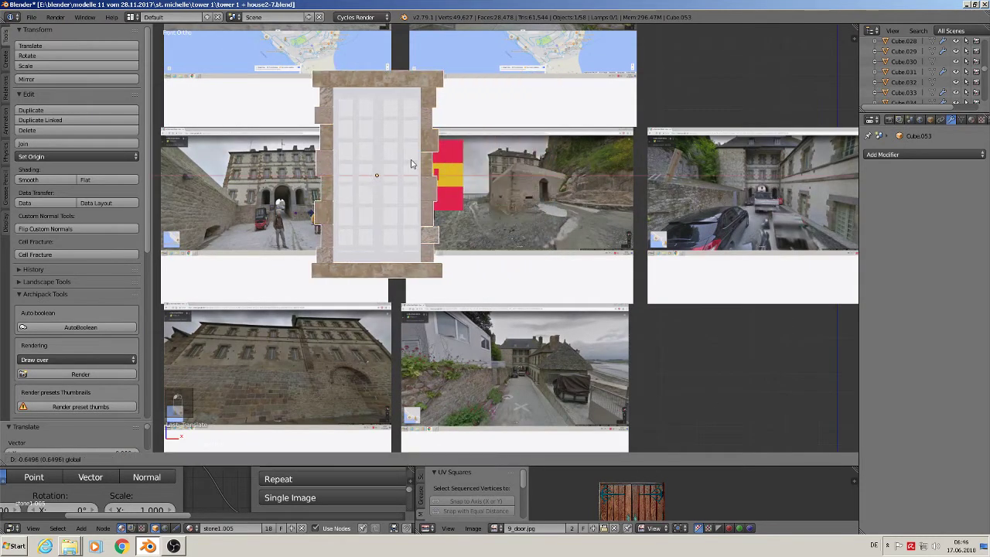
Step: Scale the window down to roughly the size of the facade openings and move it along X to the leftmost middle-floor opening
{"action": "key", "text": "s"}
{"action": "left_click", "coordinate": [376, 185]}
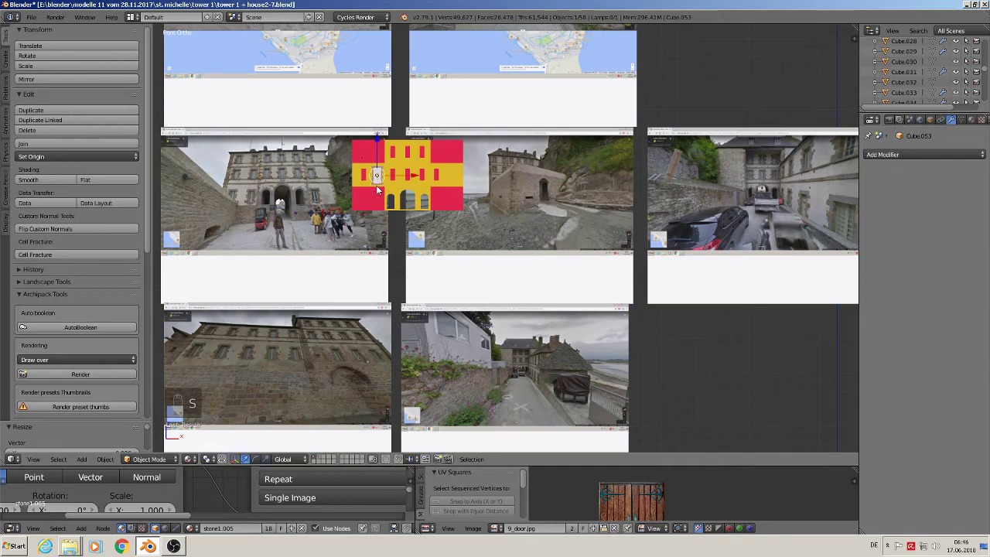
{"action": "scroll", "coordinate": [376, 184], "scroll_direction": "up", "scroll_amount": 7}
{"action": "scroll", "coordinate": [511, 218], "scroll_direction": "up", "scroll_amount": 1}
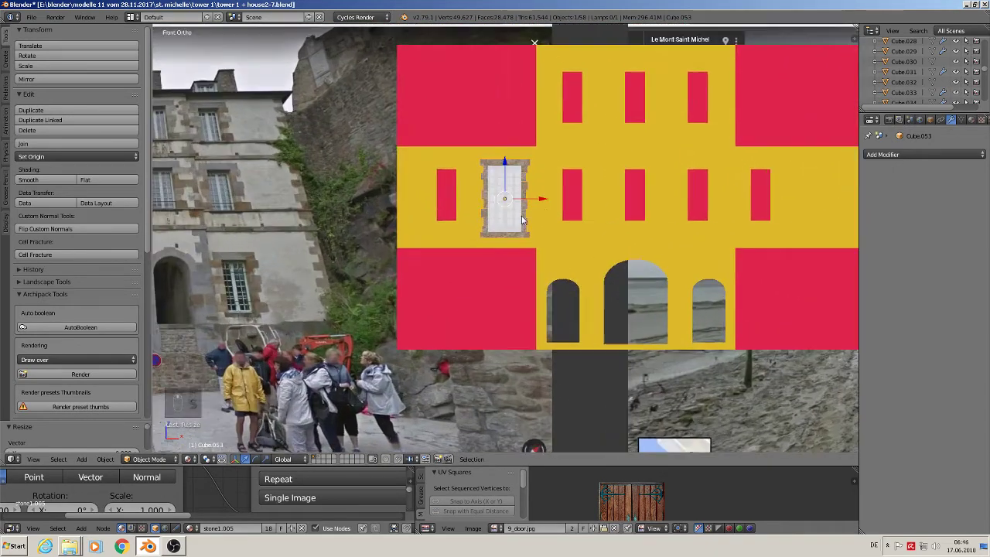
{"action": "key", "text": "g"}
{"action": "key", "text": "x"}
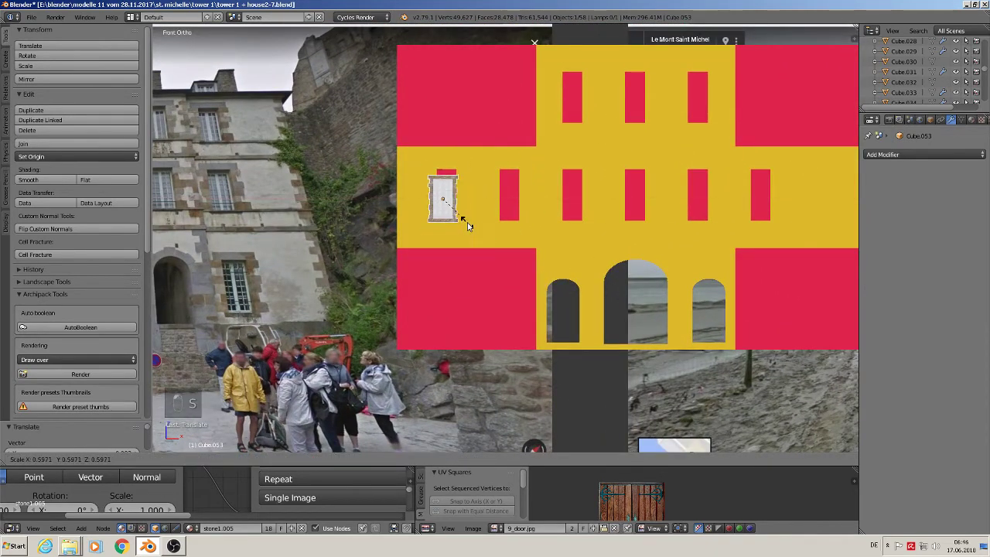
{"action": "left_click", "coordinate": [471, 224]}
Step: Centre the window on the leftmost opening and scale it up slightly so its surround frames the opening
{"action": "left_click", "coordinate": [440, 170]}
{"action": "left_click_drag", "start_coordinate": [442, 159], "coordinate": [442, 158]}
{"action": "left_click_drag", "start_coordinate": [467, 198], "coordinate": [471, 200]}
{"action": "left_click_drag", "start_coordinate": [447, 161], "coordinate": [448, 164]}
{"action": "key", "text": "s"}
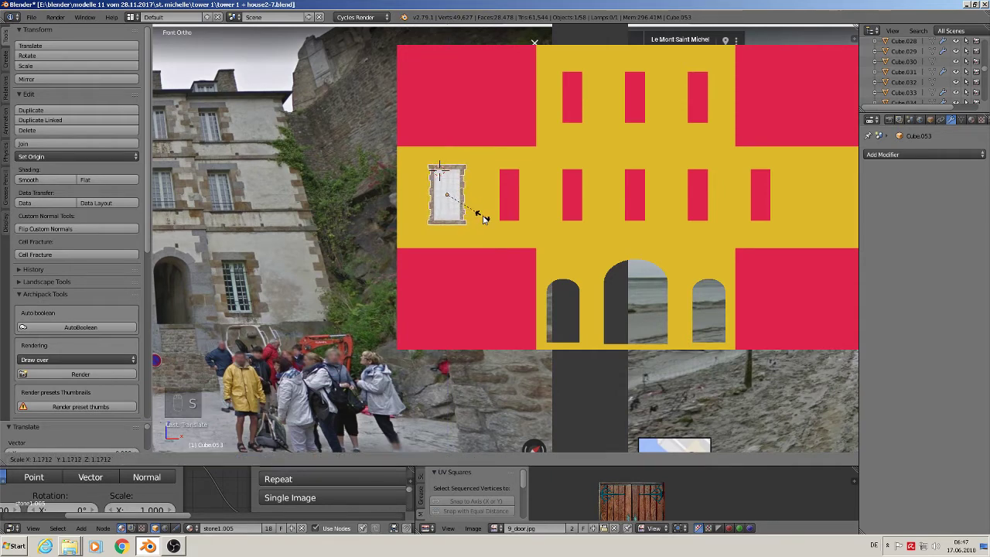
{"action": "left_click", "coordinate": [487, 220]}
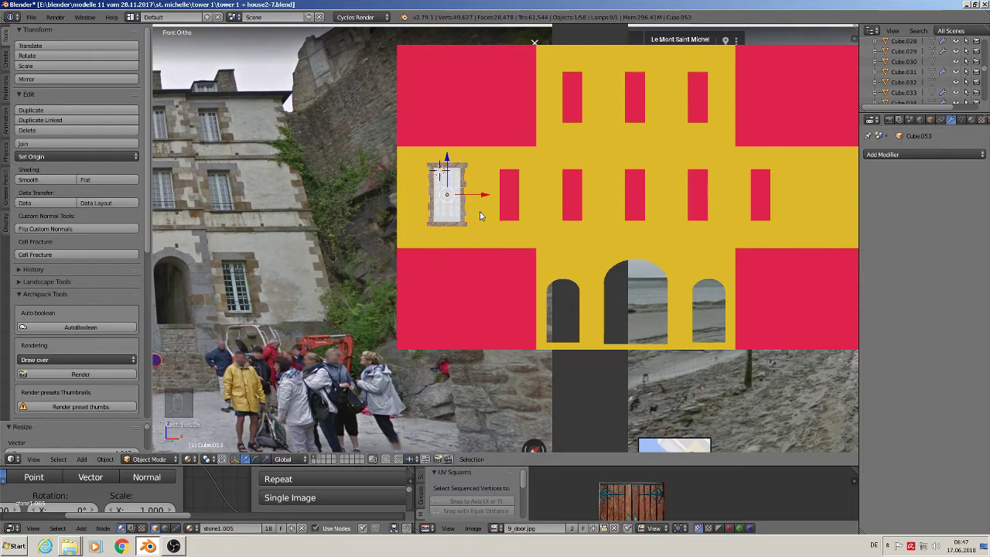
Step: Move the window along Y through the scene to the front wall of the building's left wing
{"action": "scroll", "coordinate": [479, 215], "scroll_direction": "down", "scroll_amount": 2}
{"action": "middle_click_drag", "start_coordinate": [480, 214], "coordinate": [564, 334]}
{"action": "scroll", "coordinate": [495, 233], "scroll_direction": "down", "scroll_amount": 4}
{"action": "scroll", "coordinate": [563, 331], "scroll_direction": "up", "scroll_amount": 2}
{"action": "left_click_drag", "start_coordinate": [567, 314], "coordinate": [429, 209]}
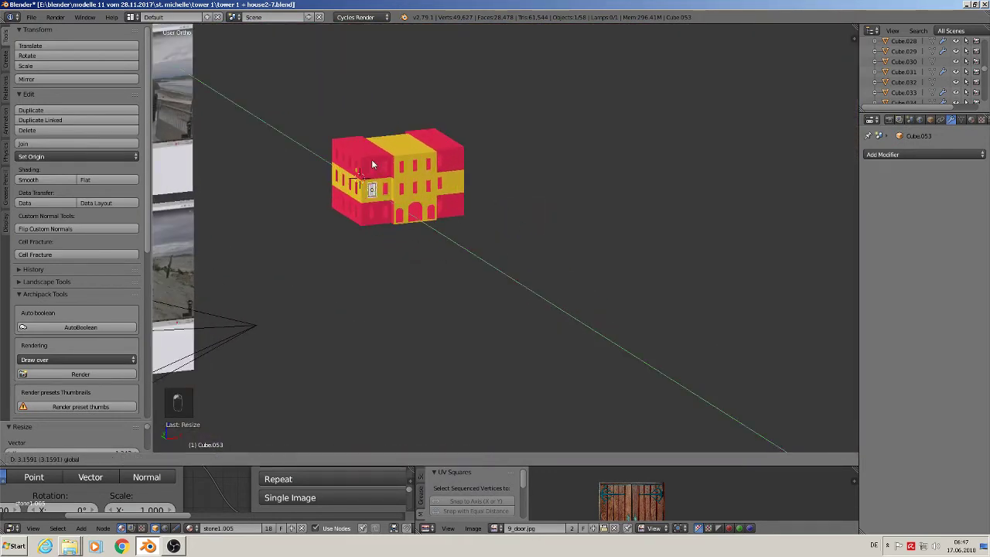
{"action": "left_click_drag", "start_coordinate": [371, 164], "coordinate": [371, 164]}
{"action": "scroll", "coordinate": [376, 205], "scroll_direction": "up", "scroll_amount": 8}
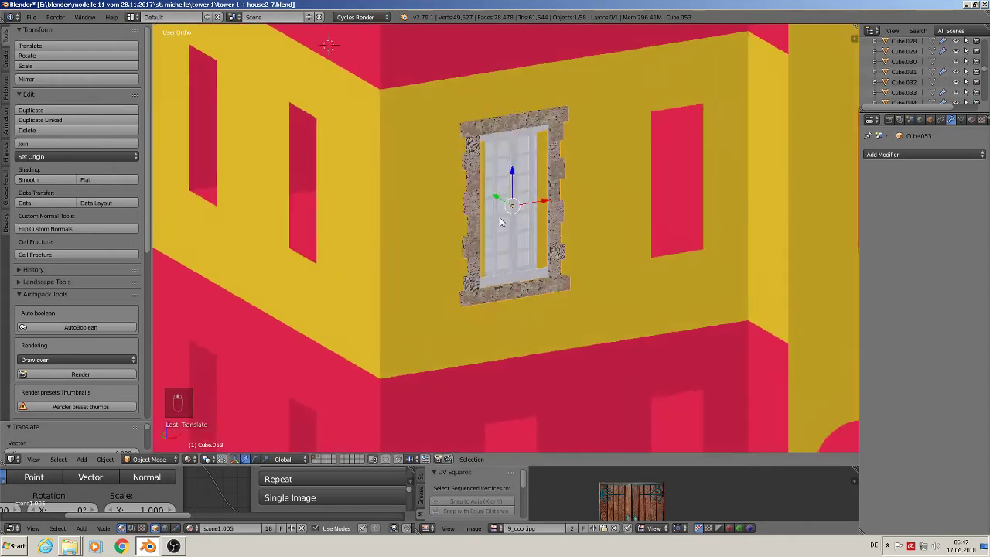
Step: Fine-tune the window's depth along Y so its casements and stone surround sit just in front of the wall
{"action": "middle_click_drag", "start_coordinate": [499, 223], "coordinate": [479, 197]}
{"action": "left_click_drag", "start_coordinate": [488, 196], "coordinate": [487, 194]}
{"action": "scroll", "coordinate": [488, 196], "scroll_direction": "down", "scroll_amount": 3}
{"action": "middle_click_drag", "start_coordinate": [492, 218], "coordinate": [445, 225]}
{"action": "left_click_drag", "start_coordinate": [515, 195], "coordinate": [522, 203]}
{"action": "scroll", "coordinate": [533, 227], "scroll_direction": "up", "scroll_amount": 2}
{"action": "scroll", "coordinate": [551, 264], "scroll_direction": "down", "scroll_amount": 1}
{"action": "middle_click_drag", "start_coordinate": [551, 264], "coordinate": [435, 250]}
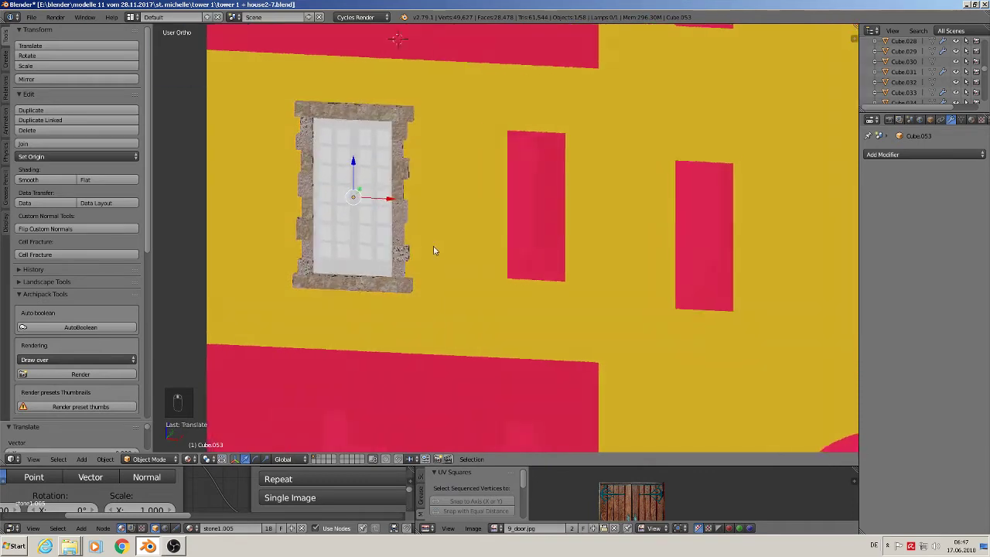
{"action": "scroll", "coordinate": [439, 237], "scroll_direction": "down", "scroll_amount": 2}
Step: Duplicate the window along X onto the left wing's second opening and again onto the right wing's opening
{"action": "key", "text": "KP_1"}
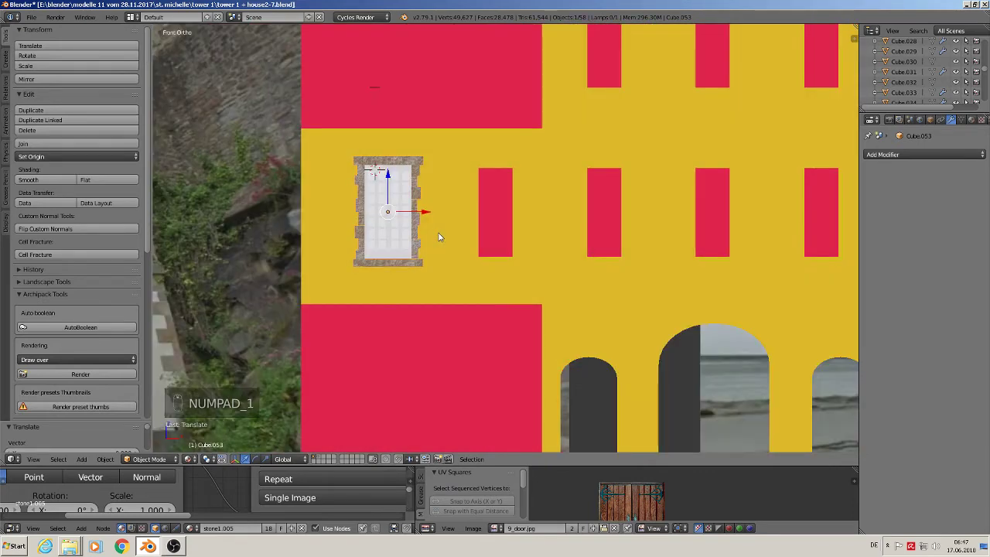
{"action": "key", "text": "shift+d"}
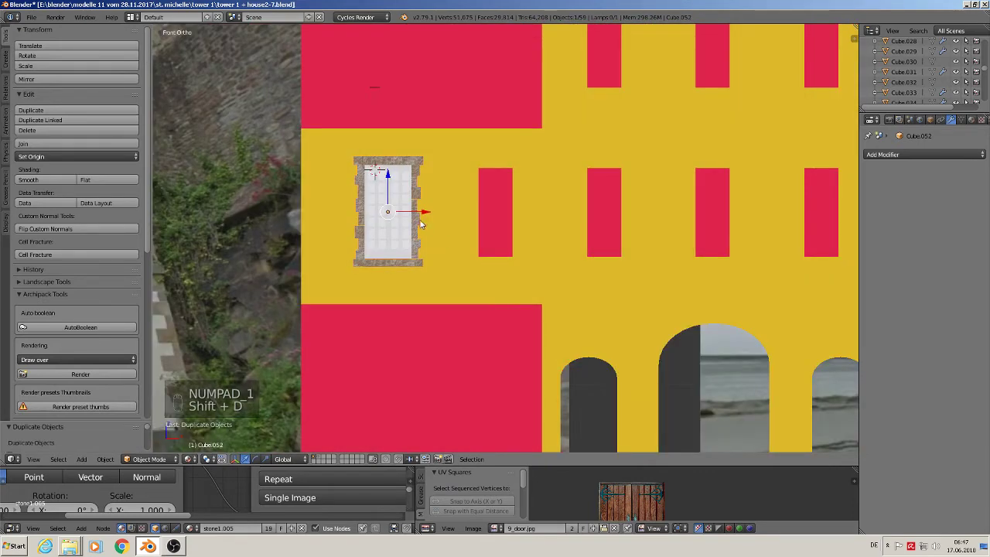
{"action": "left_click", "coordinate": [534, 221]}
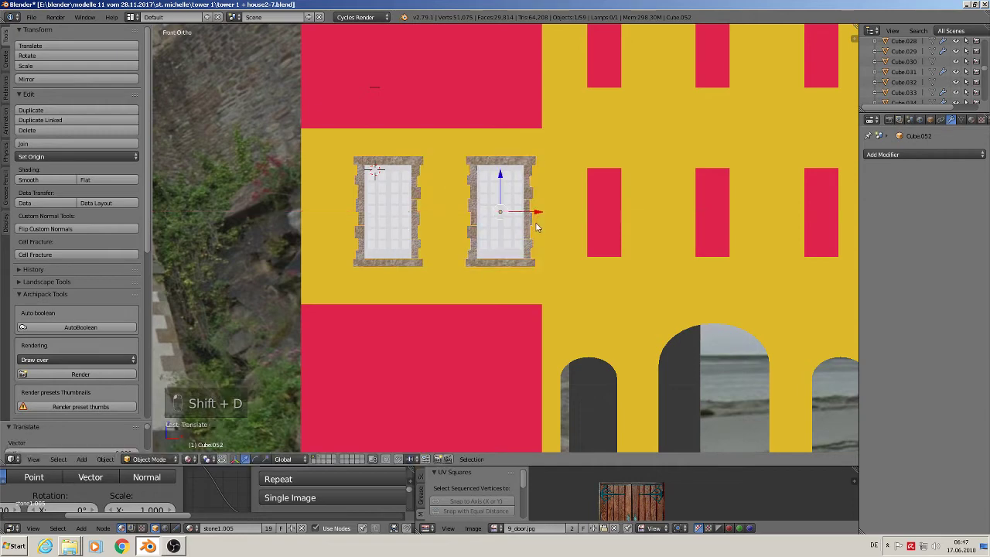
{"action": "scroll", "coordinate": [532, 264], "scroll_direction": "down", "scroll_amount": 3}
{"action": "middle_click_drag", "start_coordinate": [532, 264], "coordinate": [417, 257], "text": "shift"}
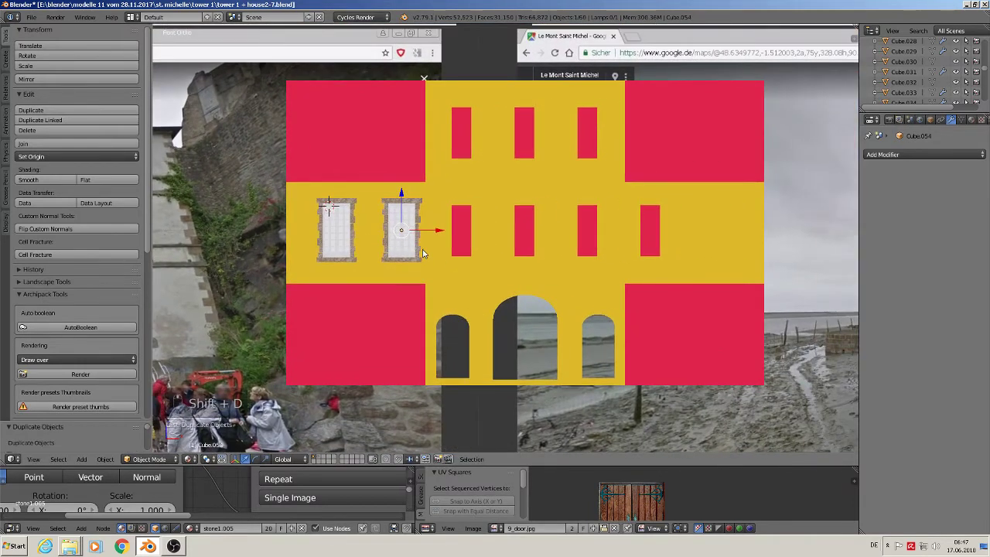
{"action": "key", "text": "shift+d"}
{"action": "key", "text": "x"}
{"action": "left_click", "coordinate": [689, 248]}
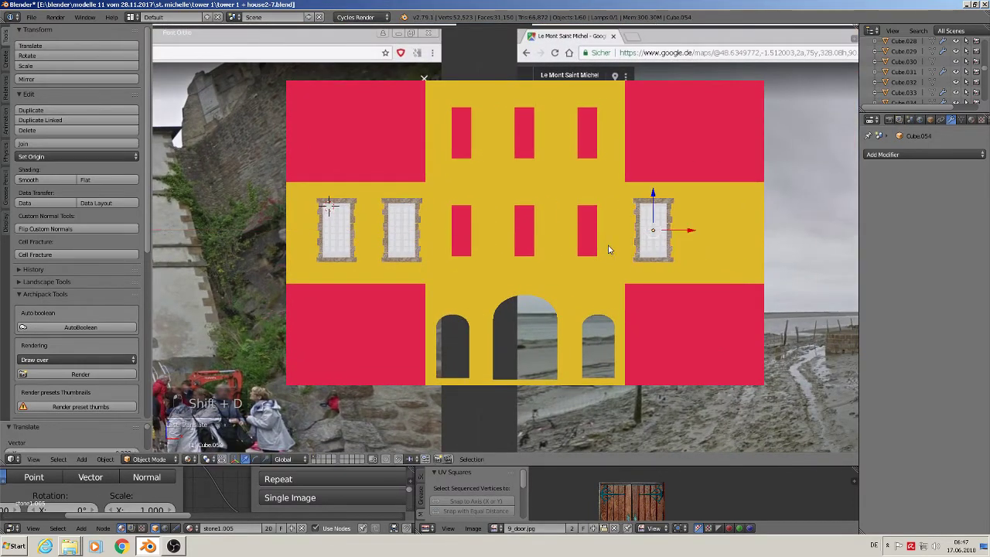
Step: Duplicate the right-wing window onto the neighbouring middle-floor opening of the central block and bring it forward along Y to that wall
{"action": "key", "text": "shift+d"}
{"action": "key", "text": "x"}
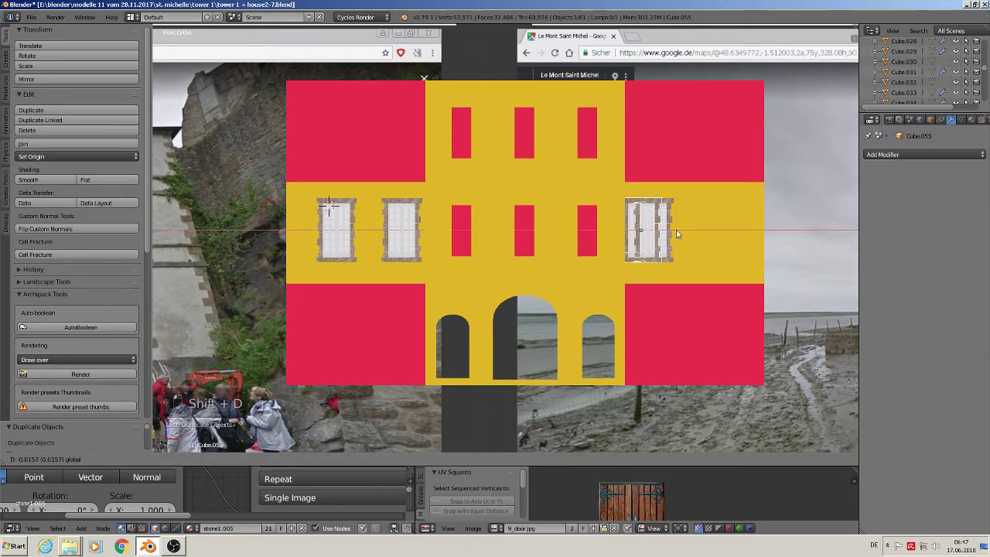
{"action": "left_click", "coordinate": [623, 230]}
{"action": "middle_click_drag", "start_coordinate": [622, 229], "coordinate": [564, 282]}
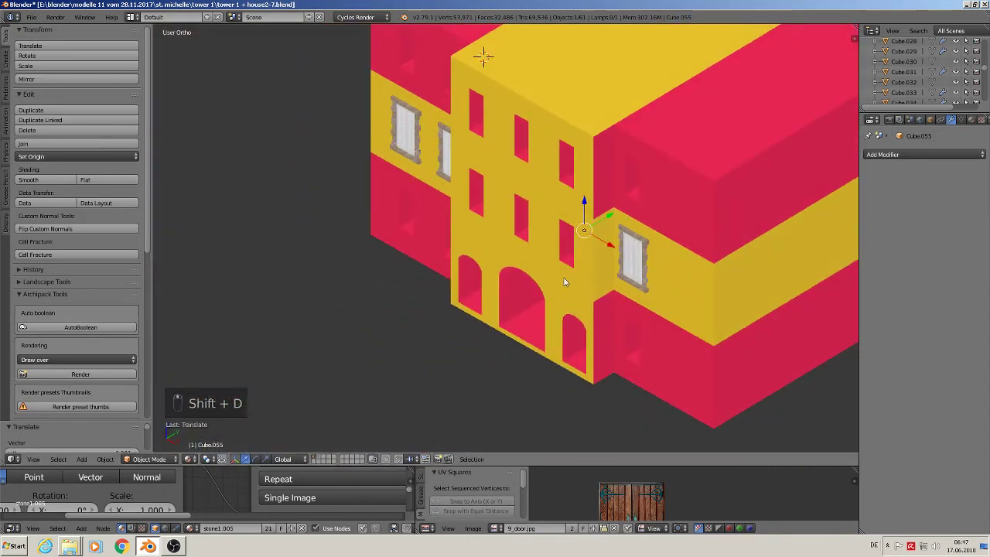
{"action": "left_click_drag", "start_coordinate": [611, 215], "coordinate": [593, 236]}
{"action": "key", "text": "KP_1"}
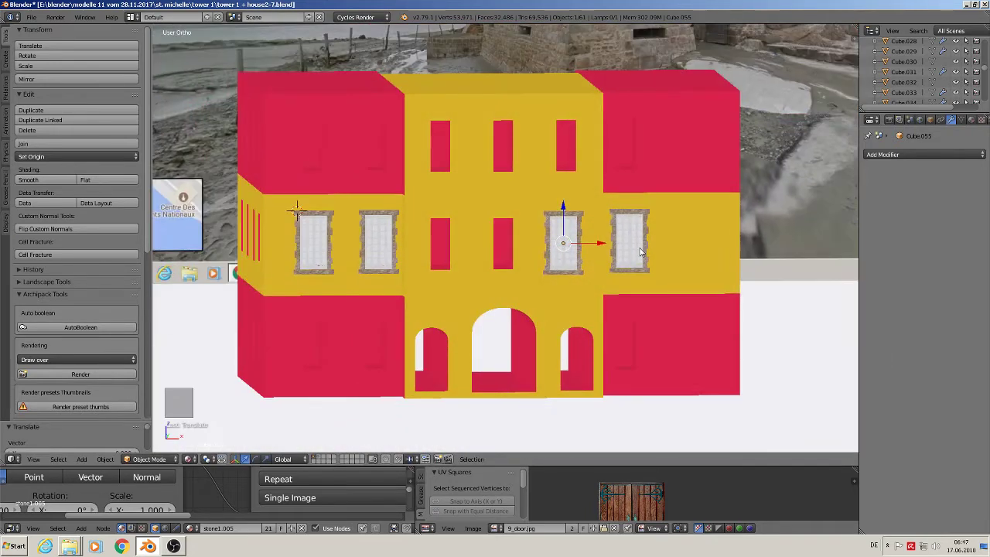
{"action": "key", "text": "KP_1"}
{"action": "left_click_drag", "start_coordinate": [591, 250], "coordinate": [597, 243]}
Step: Duplicate the central block's window along X onto its two remaining middle-floor openings
{"action": "key", "text": "shift+d"}
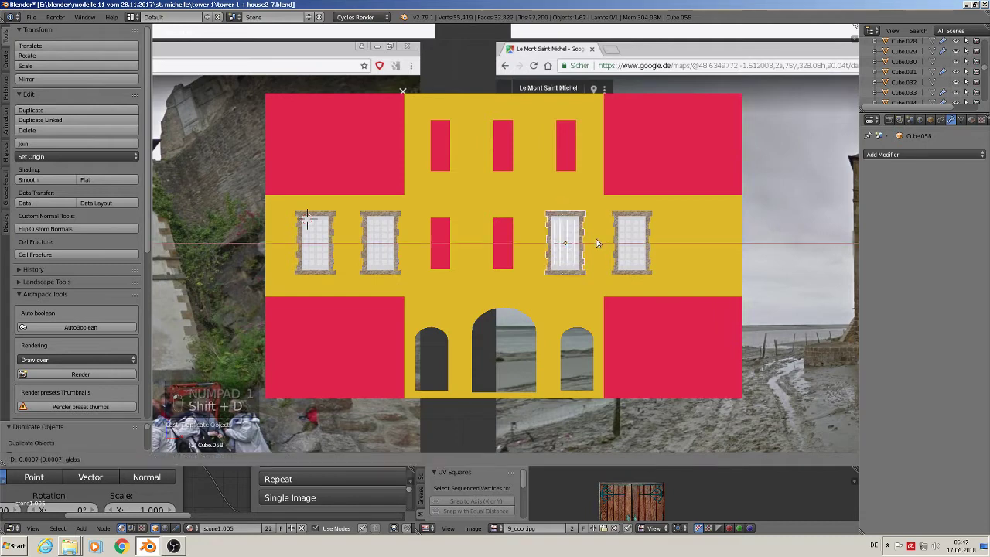
{"action": "left_click", "coordinate": [533, 246]}
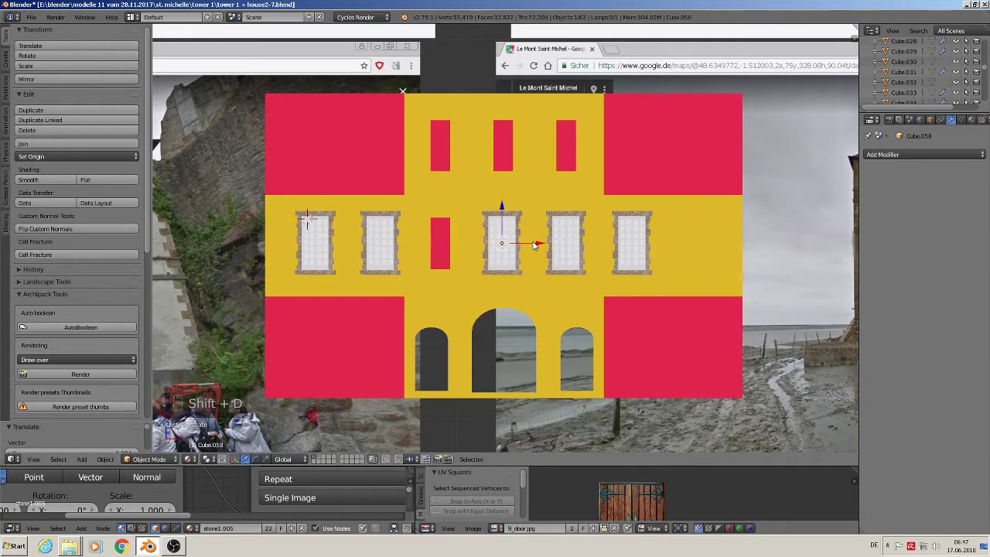
{"action": "key", "text": "shift+d"}
{"action": "left_click_drag", "start_coordinate": [472, 241], "coordinate": [472, 241]}
Step: Duplicate the central block's three middle-floor windows up along Z onto the three top-floor openings
{"action": "right_click", "coordinate": [505, 241], "text": "shift"}
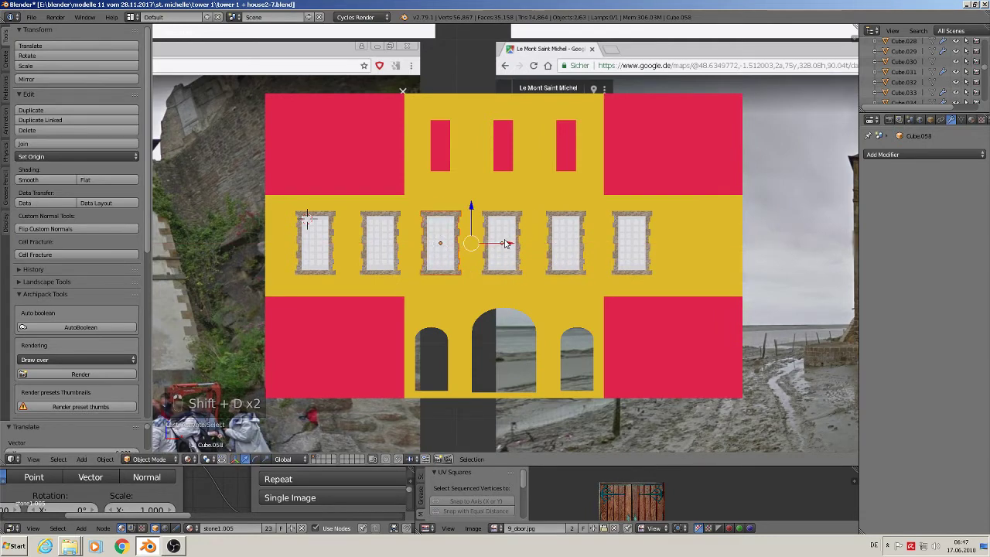
{"action": "key", "text": "shift+d"}
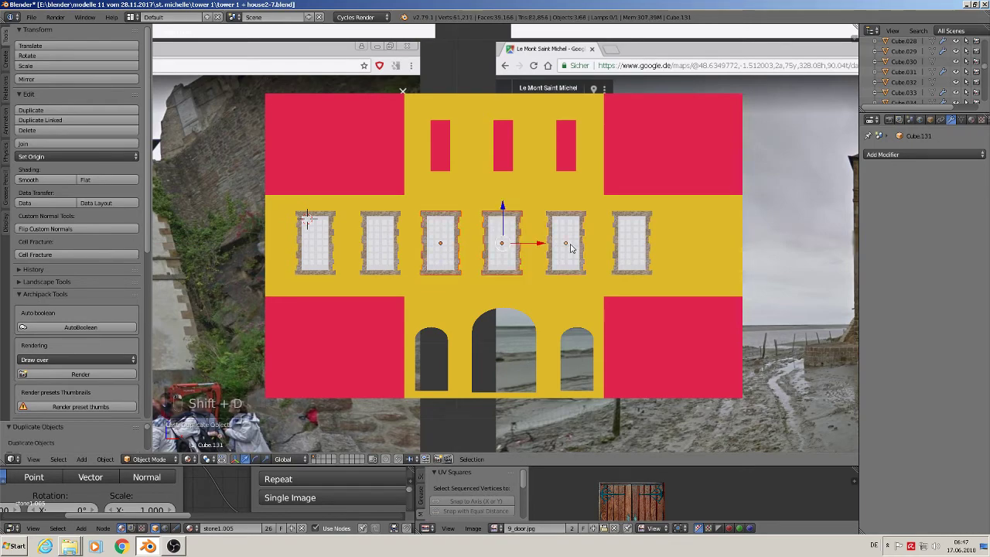
{"action": "key", "text": "z"}
{"action": "left_click", "coordinate": [509, 112]}
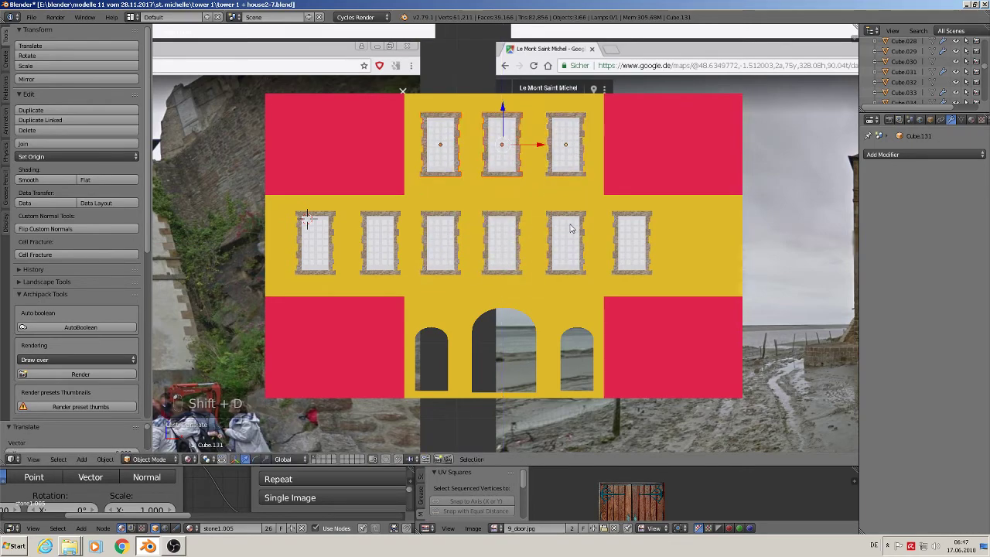
Step: Duplicate the three top-floor windows along Y to the rear side of the building
{"action": "middle_click_drag", "start_coordinate": [574, 229], "coordinate": [480, 296]}
{"action": "scroll", "coordinate": [560, 261], "scroll_direction": "down", "scroll_amount": 3}
{"action": "middle_click_drag", "start_coordinate": [377, 291], "coordinate": [355, 287]}
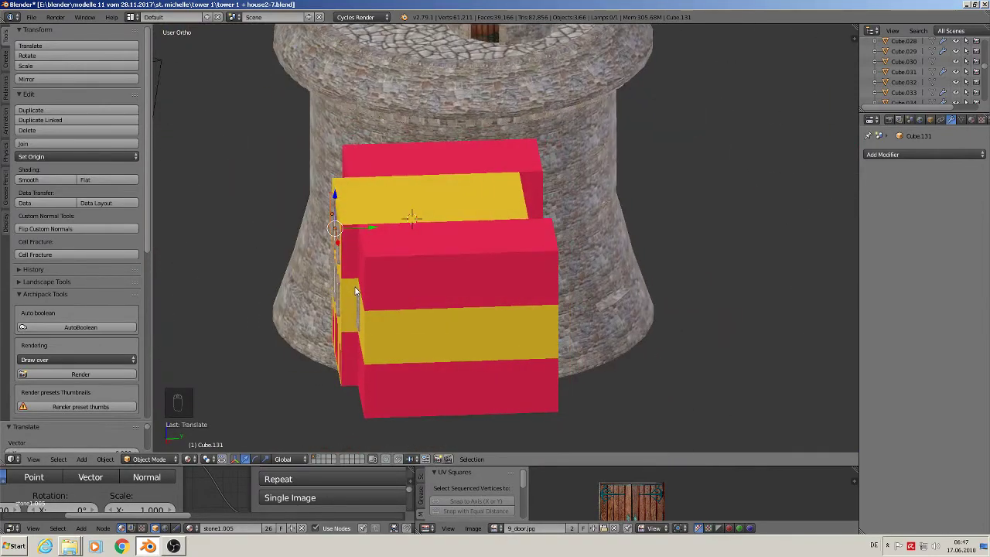
{"action": "key", "text": "shift+d"}
{"action": "key", "text": "y"}
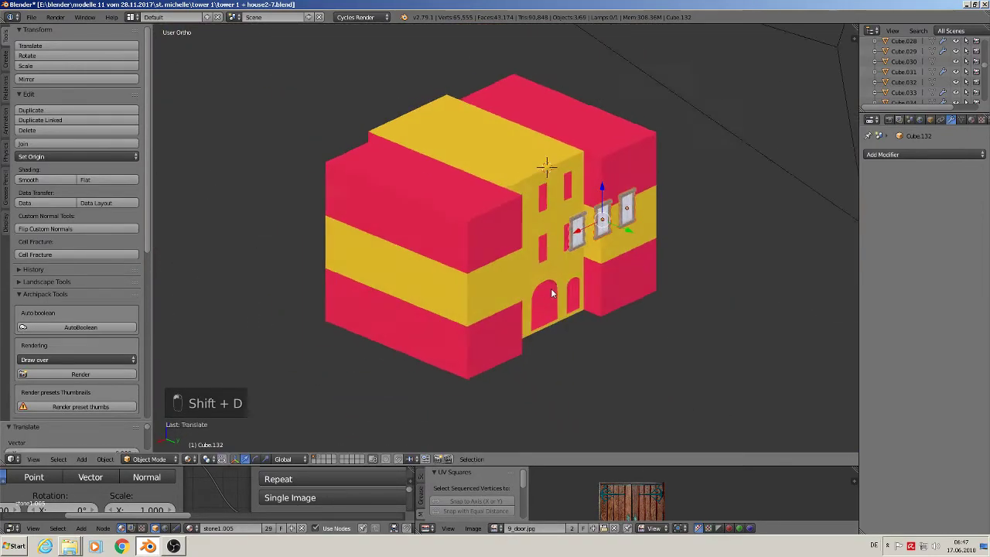
Step: Rotate the three rear window copies 180° about Z and move them along Y onto the rear facade's top-floor openings
{"action": "middle_click_drag", "start_coordinate": [552, 292], "coordinate": [565, 300]}
{"action": "type", "text": "r"}
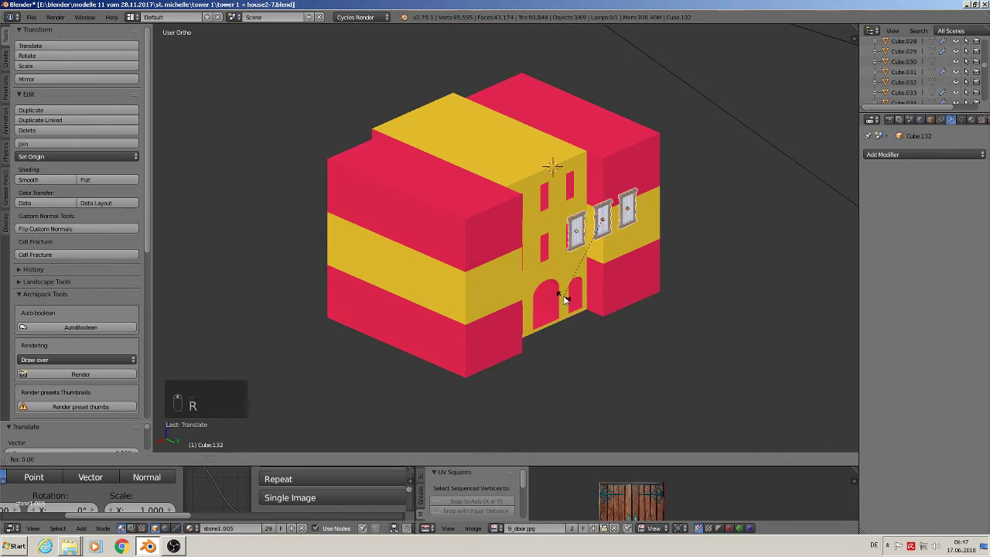
{"action": "type", "text": "z180"}
{"action": "key", "text": "Return"}
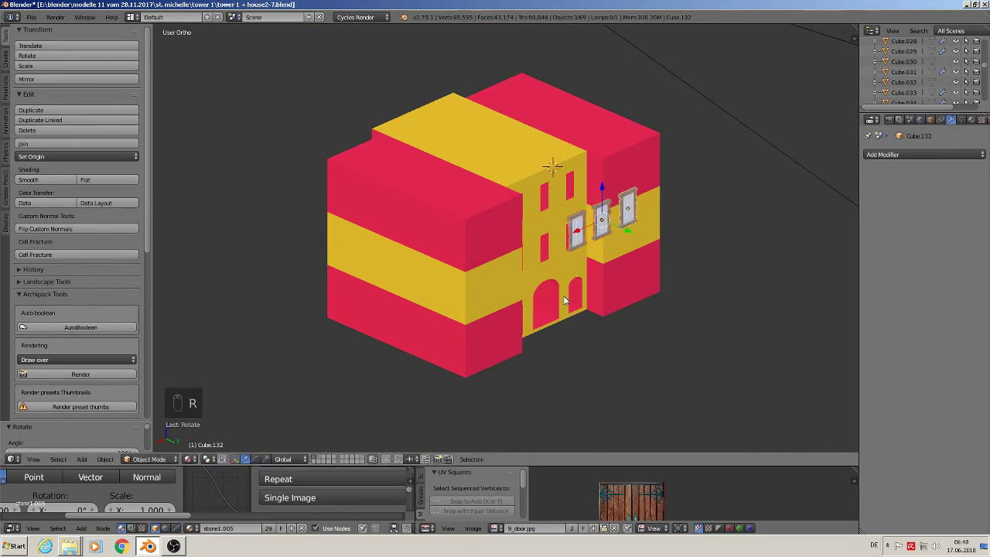
{"action": "key", "text": "g"}
{"action": "key", "text": "y"}
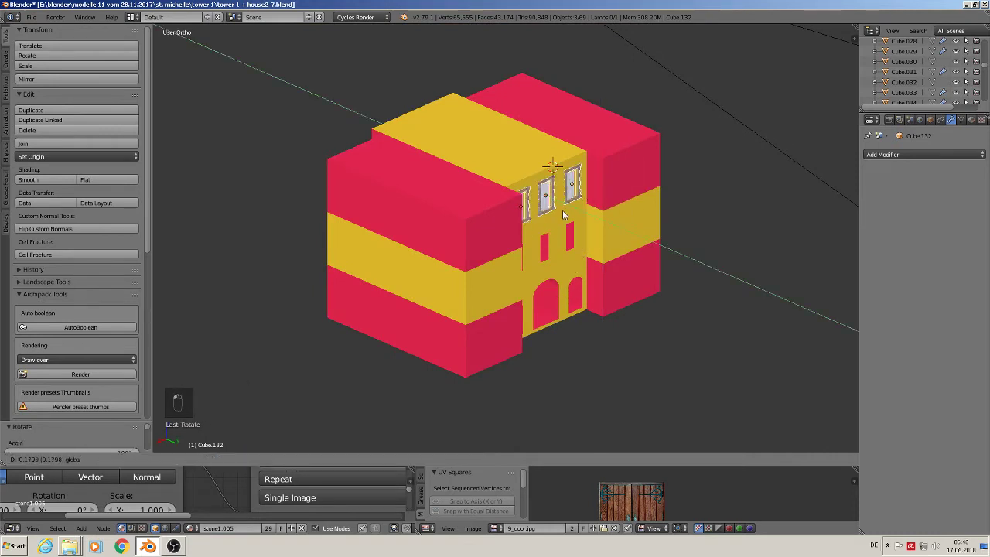
{"action": "left_click", "coordinate": [563, 216]}
Step: Duplicate the three top-floor rear windows down along Z onto the rear facade's middle-floor openings
{"action": "scroll", "coordinate": [568, 224], "scroll_direction": "up", "scroll_amount": 3}
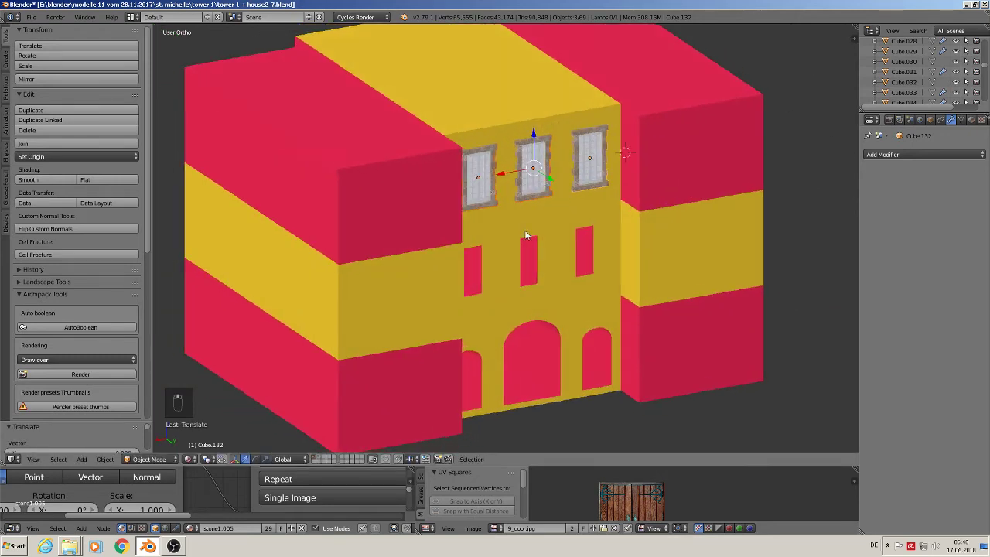
{"action": "key", "text": "shift+d"}
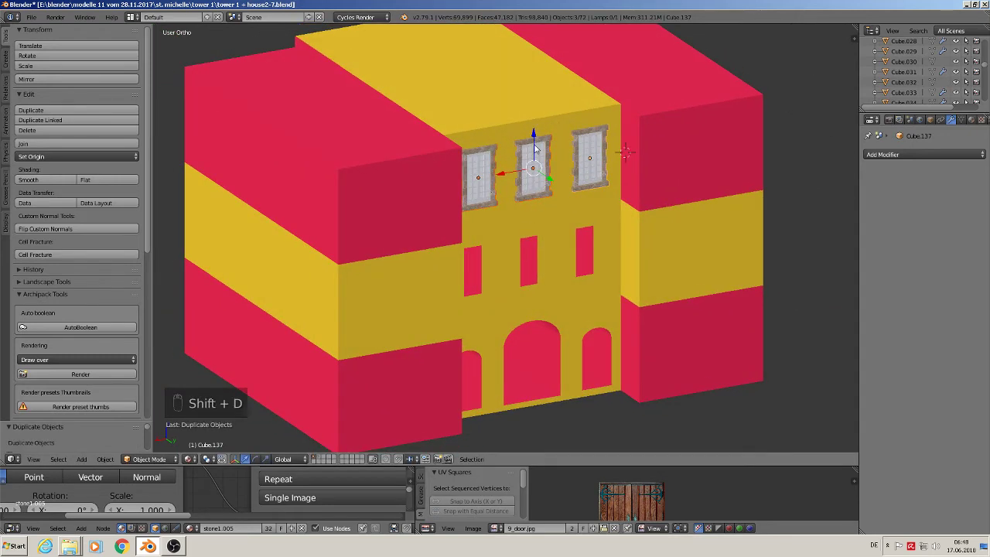
{"action": "left_click", "coordinate": [533, 255]}
{"action": "scroll", "coordinate": [529, 270], "scroll_direction": "down", "scroll_amount": 3}
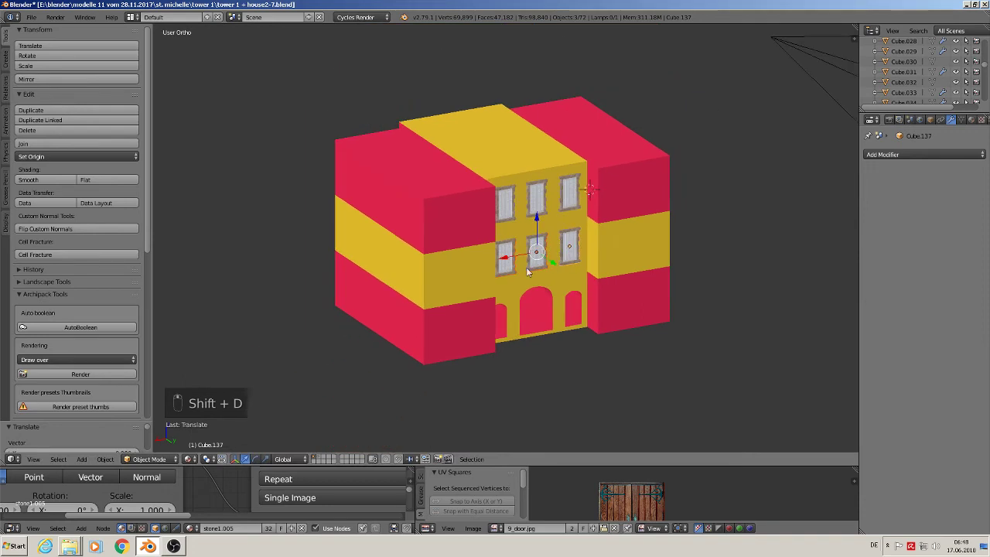
Step: Duplicate the three rear middle-floor windows out past the building's left side wall and rotate the copies 90° about Z
{"action": "middle_click_drag", "start_coordinate": [529, 270], "coordinate": [544, 249]}
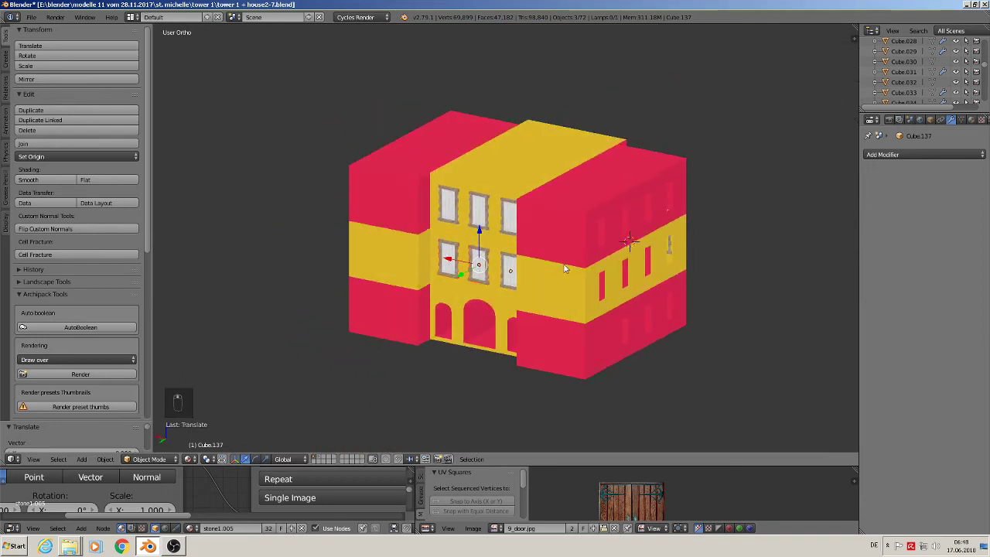
{"action": "key", "text": "shift+d"}
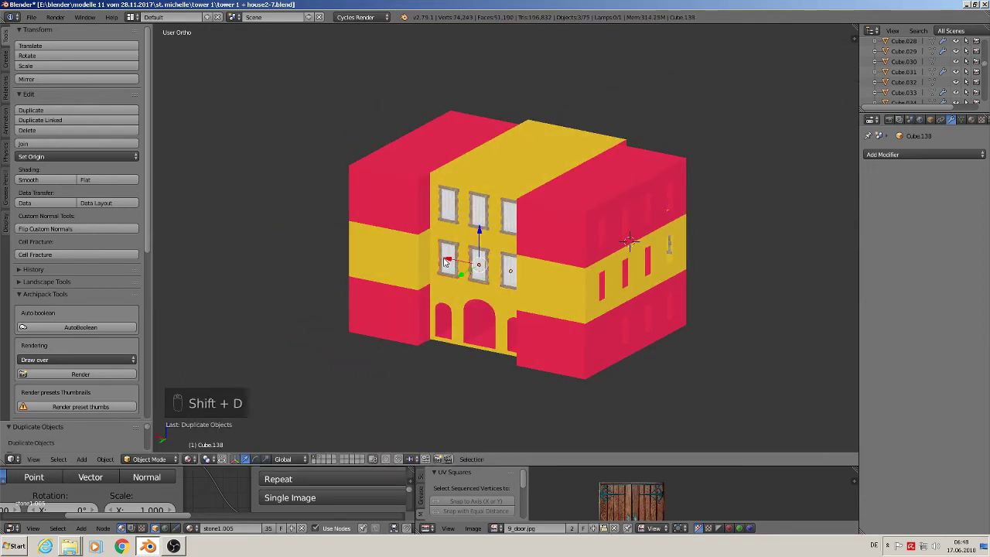
{"action": "left_click", "coordinate": [670, 308]}
{"action": "key", "text": "t"}
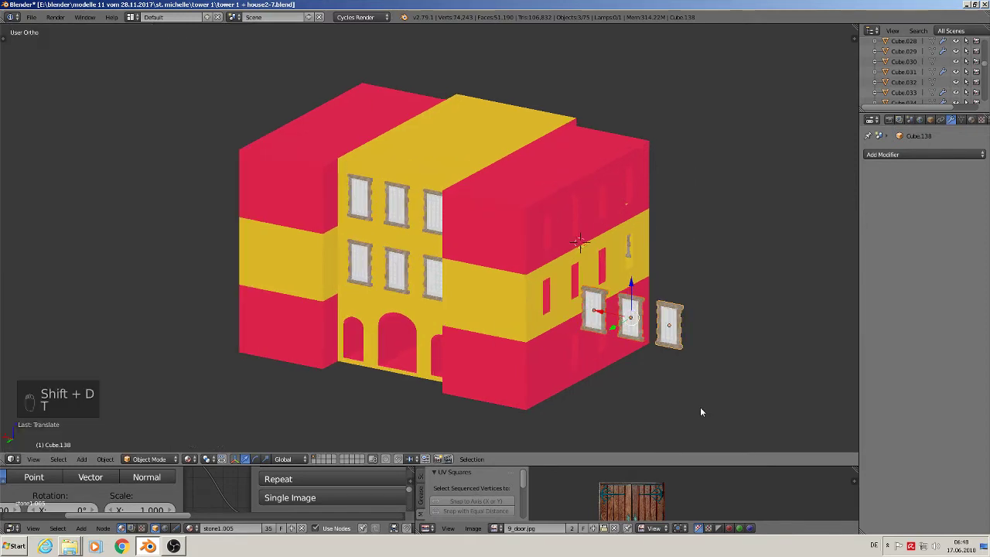
{"action": "type", "text": "rz"}
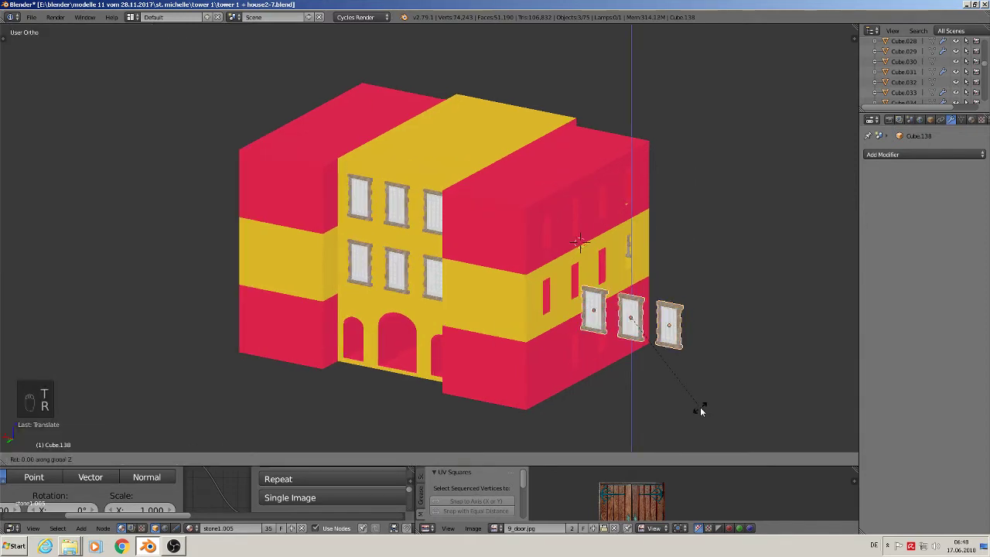
{"action": "type", "text": "90"}
{"action": "left_click", "coordinate": [700, 408]}
Step: In left view, shift the three rotated windows along the side wall until the rearmost one lines up with the rearmost middle-floor opening
{"action": "middle_click_drag", "start_coordinate": [665, 380], "coordinate": [597, 338]}
{"action": "scroll", "coordinate": [632, 333], "scroll_direction": "up", "scroll_amount": 5}
{"action": "scroll", "coordinate": [632, 334], "scroll_direction": "up", "scroll_amount": 3}
{"action": "scroll", "coordinate": [732, 343], "scroll_direction": "up", "scroll_amount": 3}
{"action": "scroll", "coordinate": [595, 336], "scroll_direction": "down", "scroll_amount": 10}
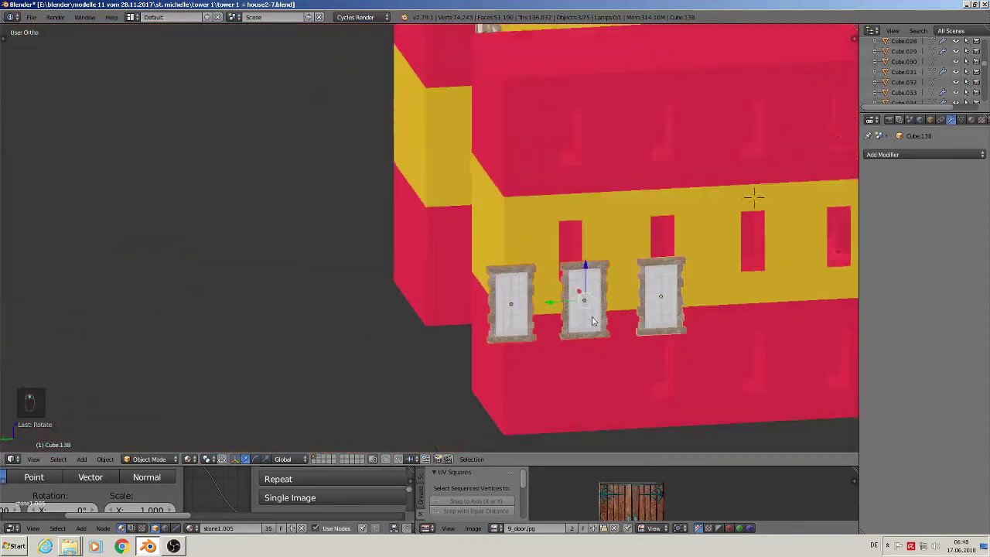
{"action": "key", "text": "KP_1"}
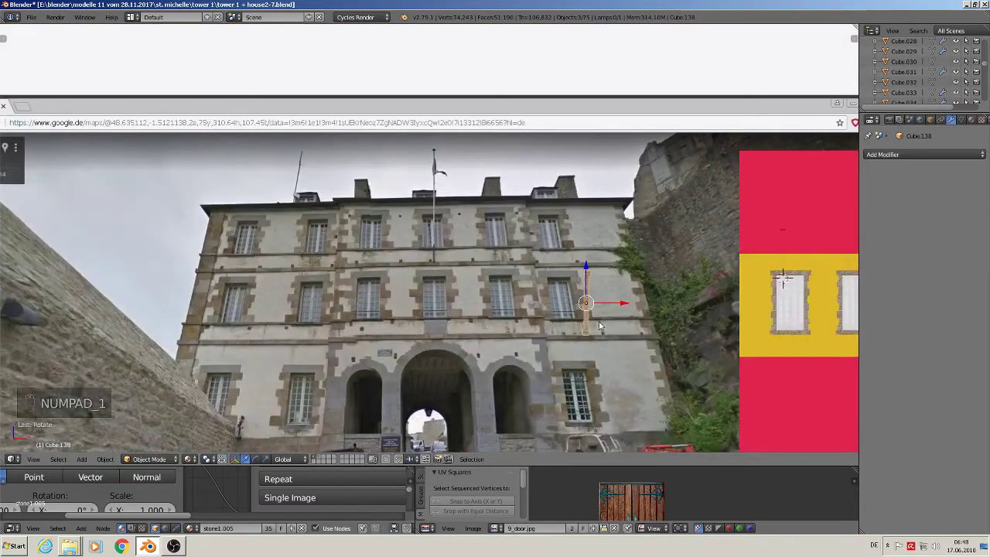
{"action": "key", "text": "KP_3"}
{"action": "key", "text": "ctrl+KP_3"}
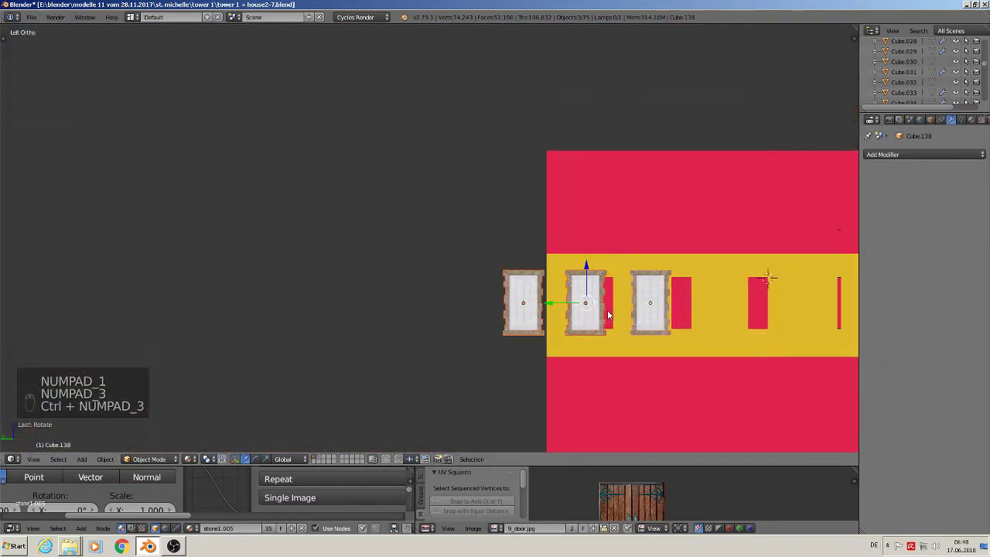
{"action": "key", "text": "g"}
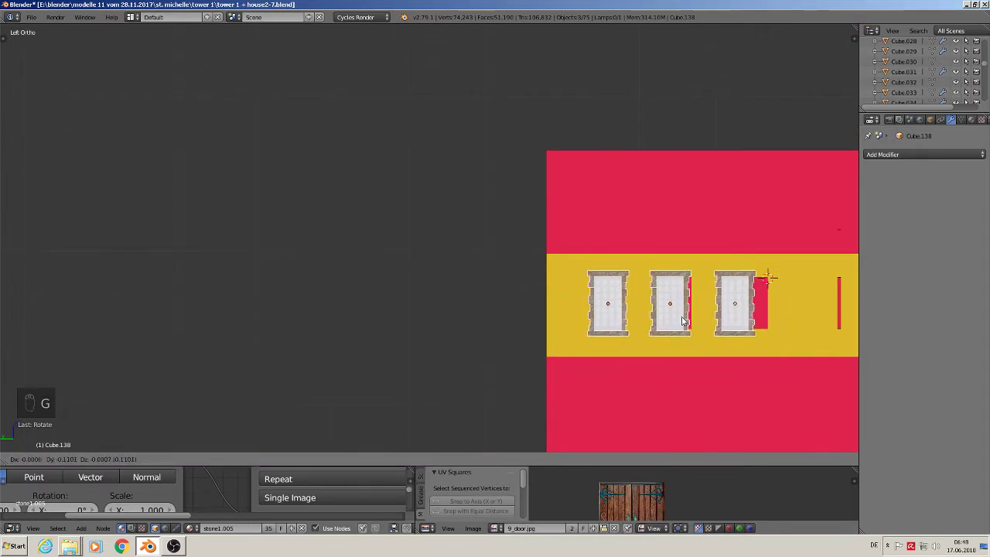
{"action": "left_click", "coordinate": [681, 322]}
Step: Align the other two side windows individually along Y with the second and third middle-floor openings
{"action": "middle_click_drag", "start_coordinate": [706, 330], "coordinate": [548, 318], "text": "shift"}
{"action": "scroll", "coordinate": [495, 309], "scroll_direction": "up", "scroll_amount": 1}
{"action": "key", "text": "KP_1"}
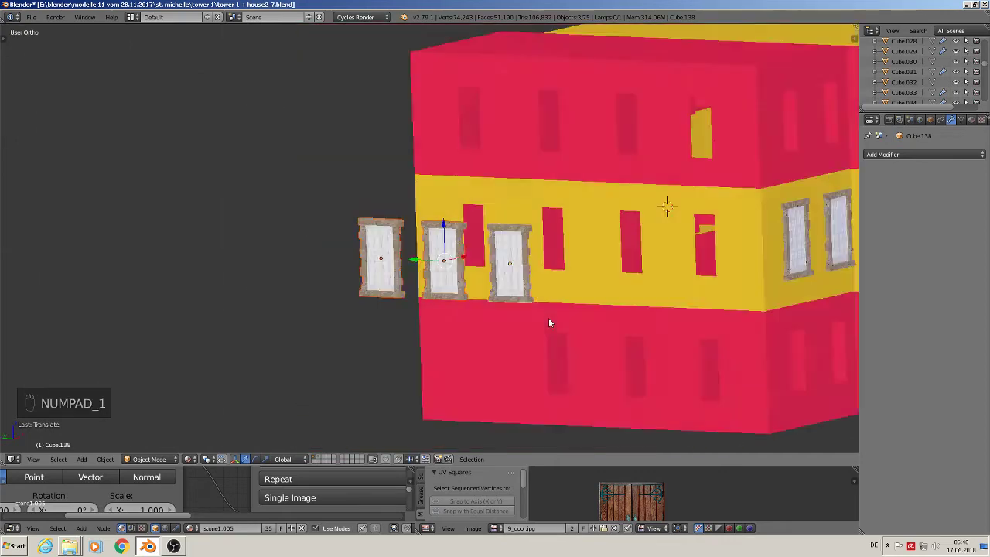
{"action": "key", "text": "ctrl+KP_3"}
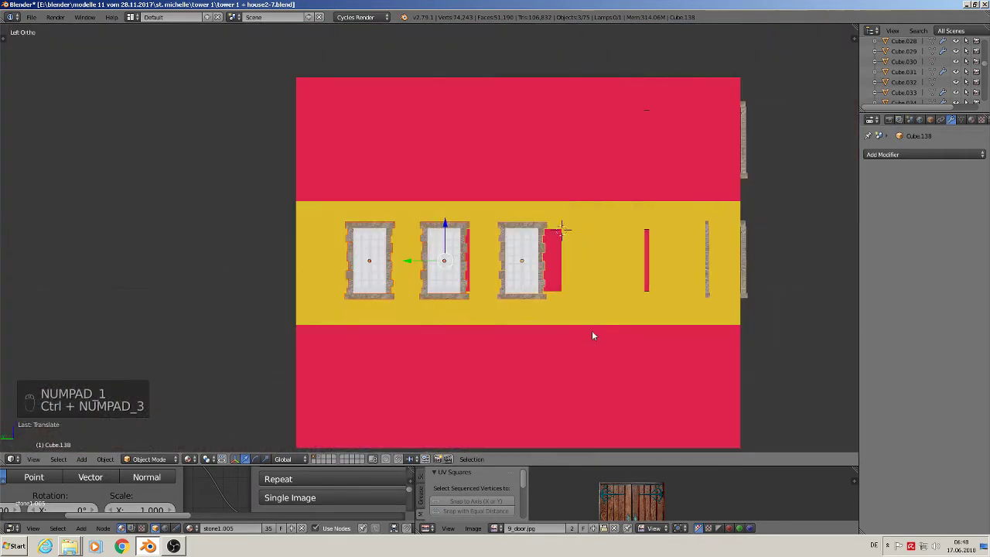
{"action": "key", "text": "a"}
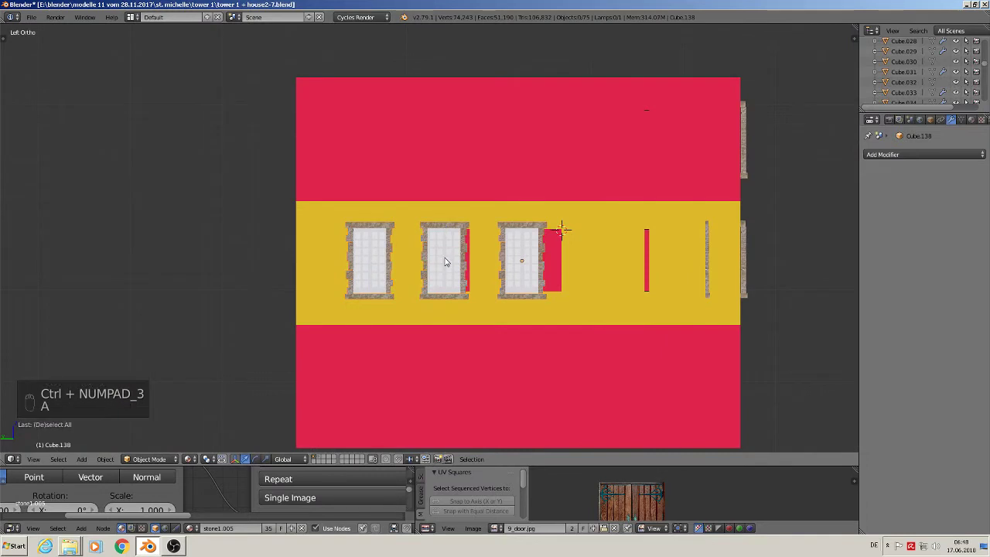
{"action": "key", "text": "l"}
{"action": "right_click", "coordinate": [443, 262]}
{"action": "key", "text": "Tab"}
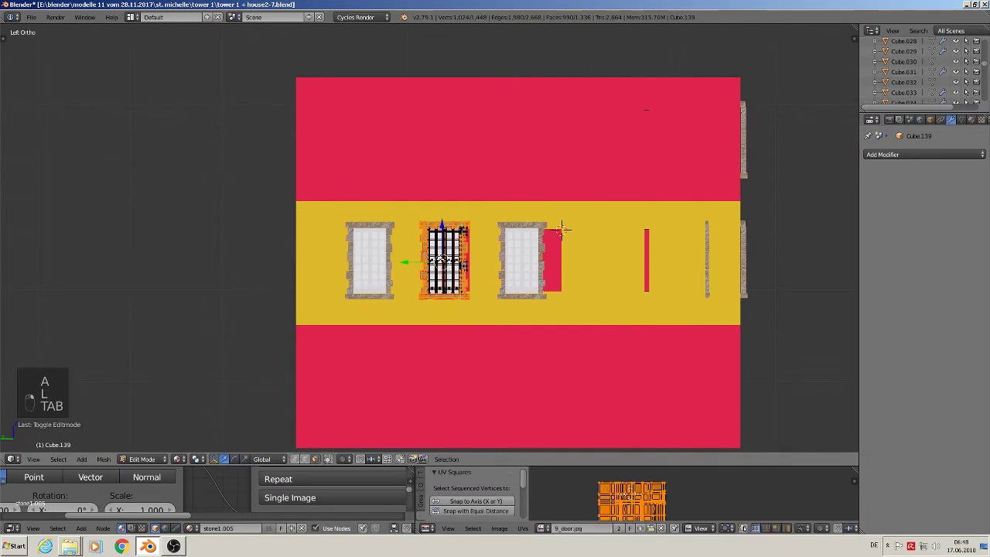
{"action": "key", "text": "Tab"}
{"action": "left_click_drag", "start_coordinate": [444, 261], "coordinate": [535, 269]}
Step: Duplicate the third side window along Y to line up with the fourth middle-floor opening
{"action": "right_click", "coordinate": [527, 276]}
{"action": "key", "text": "shift+d"}
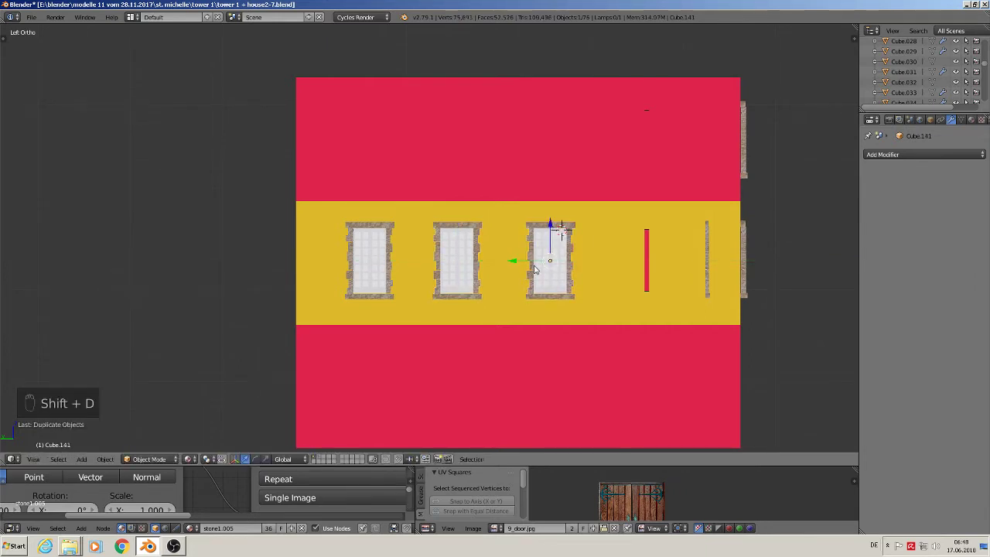
{"action": "left_click", "coordinate": [628, 280]}
Step: Select all four side windows and move them along X onto the left side wall's middle-floor openings
{"action": "middle_click_drag", "start_coordinate": [628, 280], "coordinate": [539, 265]}
{"action": "right_click", "coordinate": [562, 245], "text": "shift"}
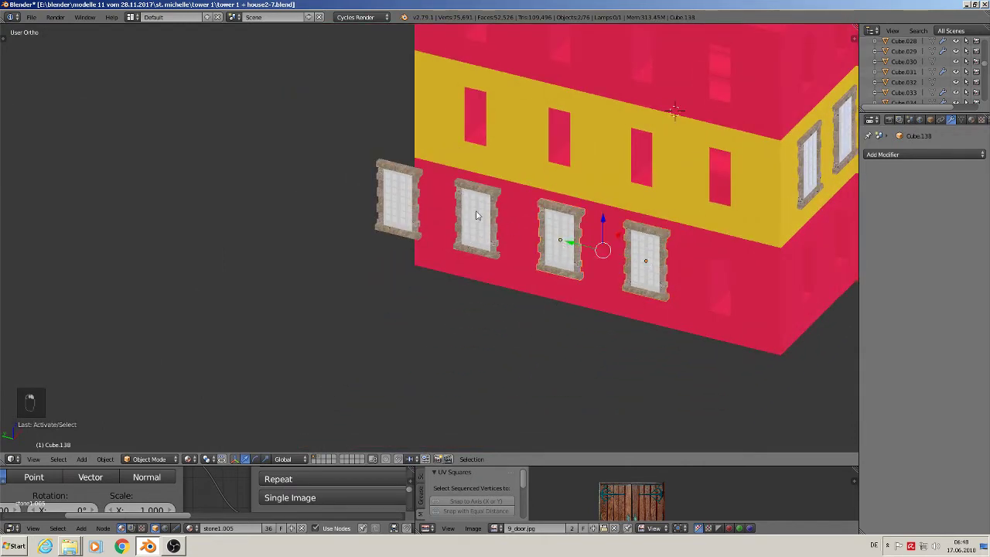
{"action": "right_click", "coordinate": [477, 213], "text": "shift"}
{"action": "right_click", "coordinate": [383, 192], "text": "shift"}
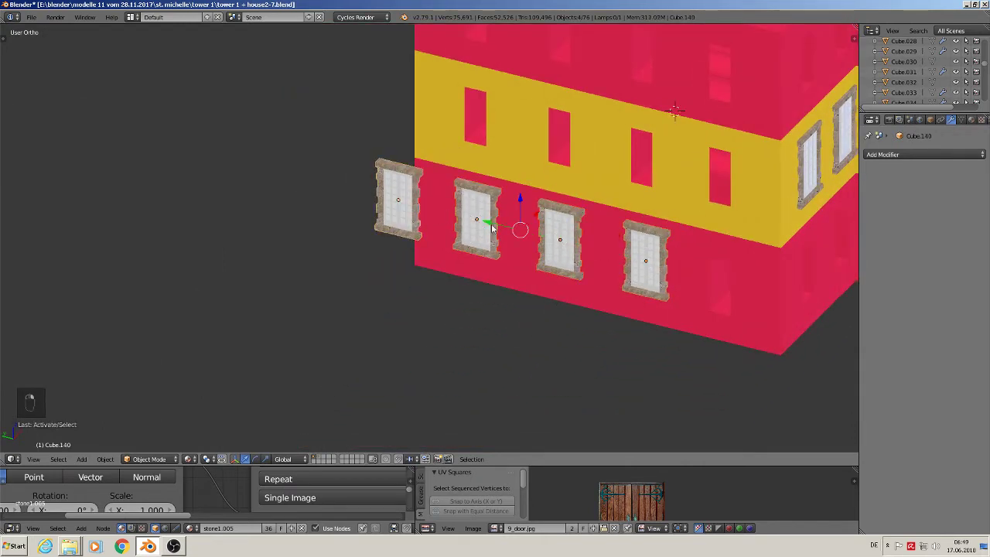
{"action": "scroll", "coordinate": [492, 228], "scroll_direction": "down", "scroll_amount": 1}
{"action": "key", "text": "g"}
{"action": "key", "text": "x"}
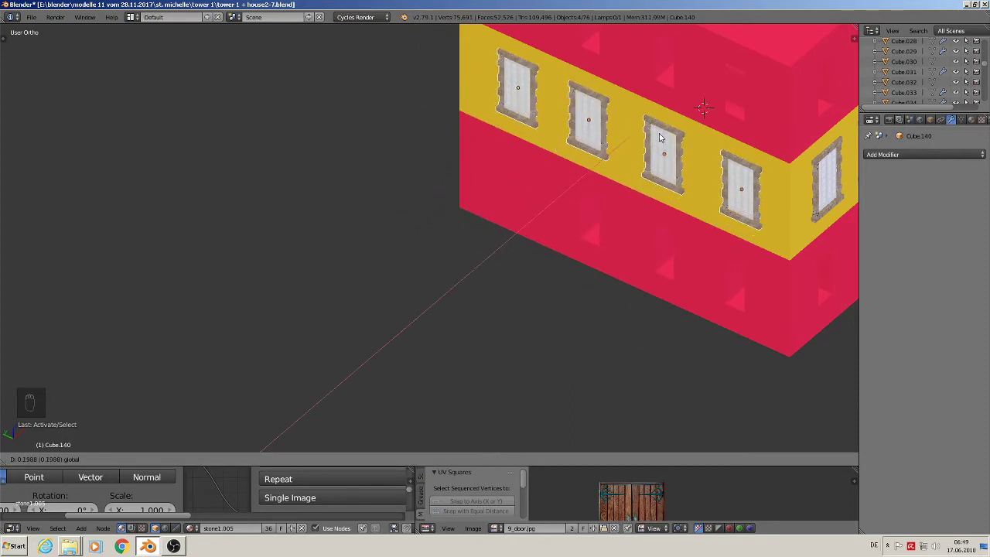
{"action": "left_click", "coordinate": [660, 135]}
Step: Duplicate the four middle-floor side windows up along Z onto the side wall's top-floor openings
{"action": "middle_click_drag", "start_coordinate": [649, 174], "coordinate": [623, 267]}
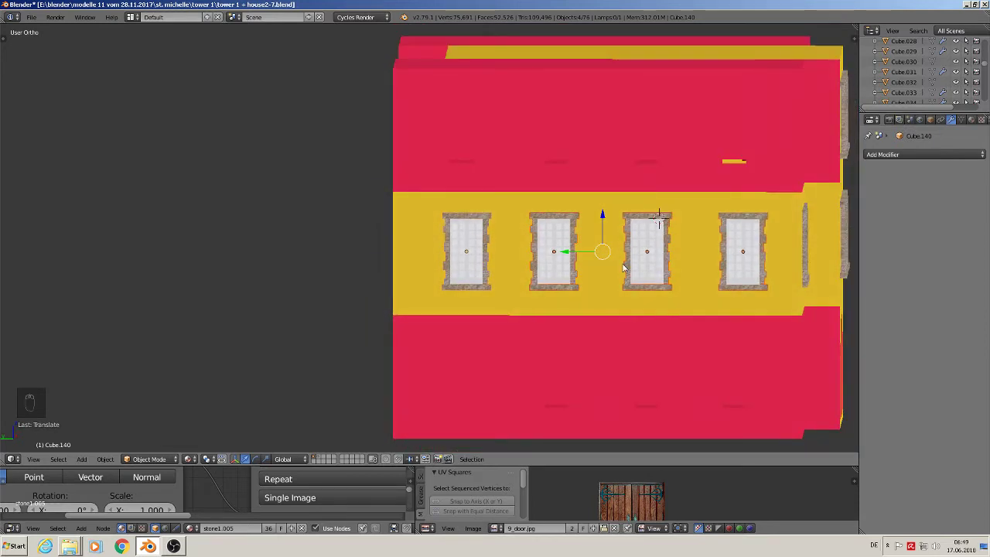
{"action": "key", "text": "shift+d"}
{"action": "key", "text": "z"}
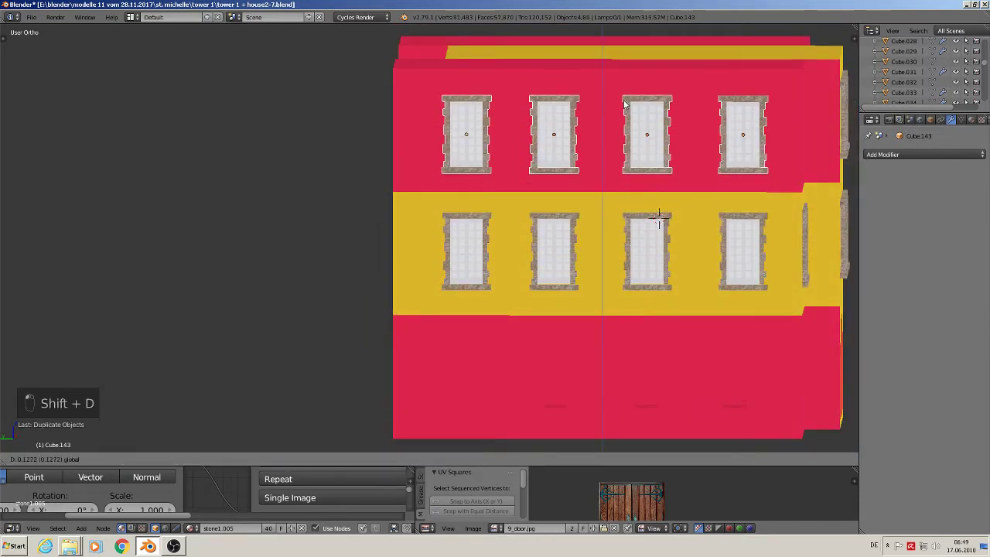
{"action": "left_click", "coordinate": [625, 104]}
Step: Duplicate the three frontmost middle-floor side windows down along Z onto the side wall's ground-floor openings
{"action": "right_click", "coordinate": [550, 242]}
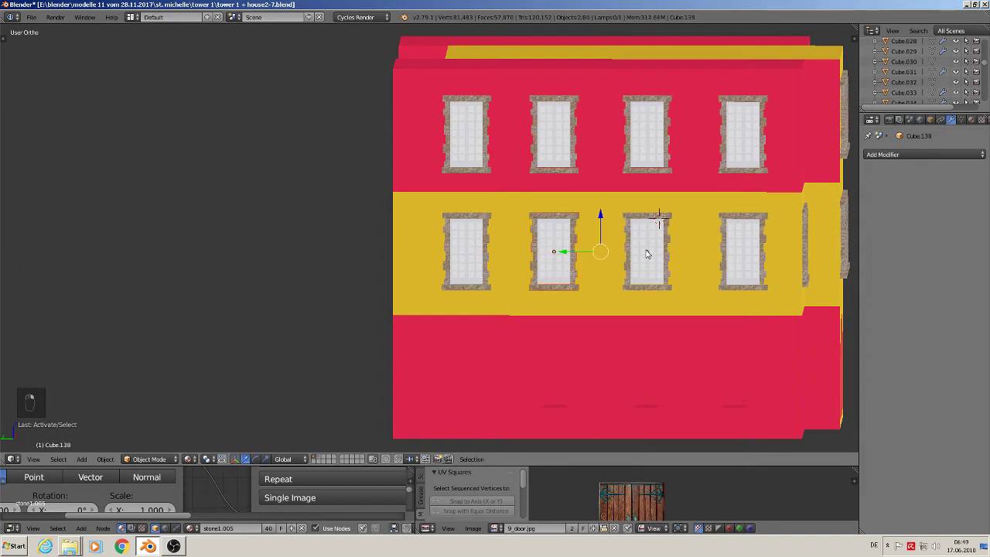
{"action": "right_click", "coordinate": [741, 255], "text": "shift"}
{"action": "key", "text": "shift+d"}
{"action": "left_click_drag", "start_coordinate": [637, 215], "coordinate": [647, 339]}
Step: Duplicate the left wing's two front middle-floor windows up along Z onto its top-floor openings
{"action": "middle_click_drag", "start_coordinate": [648, 338], "coordinate": [596, 342]}
{"action": "scroll", "coordinate": [598, 341], "scroll_direction": "down", "scroll_amount": 3}
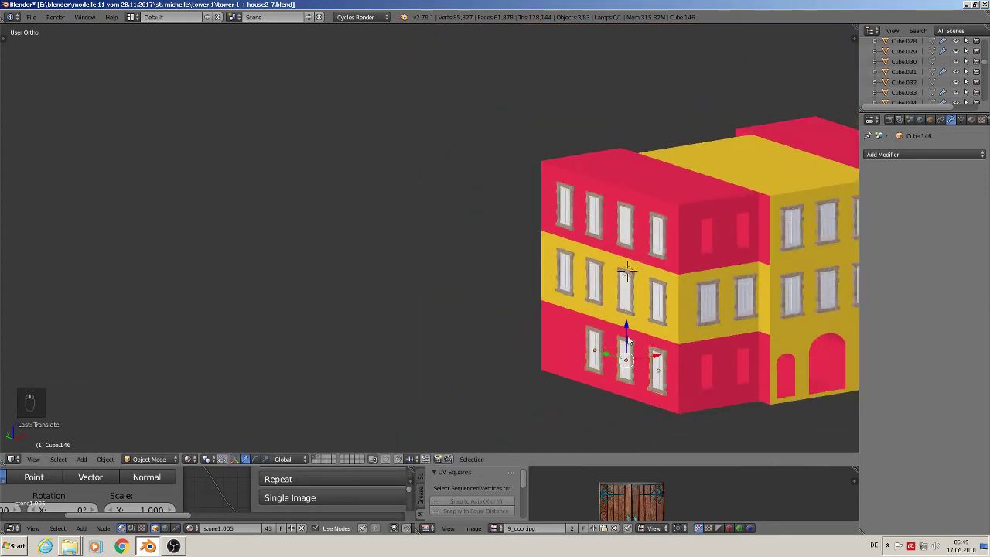
{"action": "middle_click_drag", "start_coordinate": [687, 345], "coordinate": [658, 366], "text": "shift"}
{"action": "mouse_move", "coordinate": [642, 360]}
{"action": "middle_mouse_down"}
{"action": "mouse_move", "coordinate": [616, 354]}
{"action": "mouse_move", "coordinate": [634, 357]}
{"action": "middle_mouse_up"}
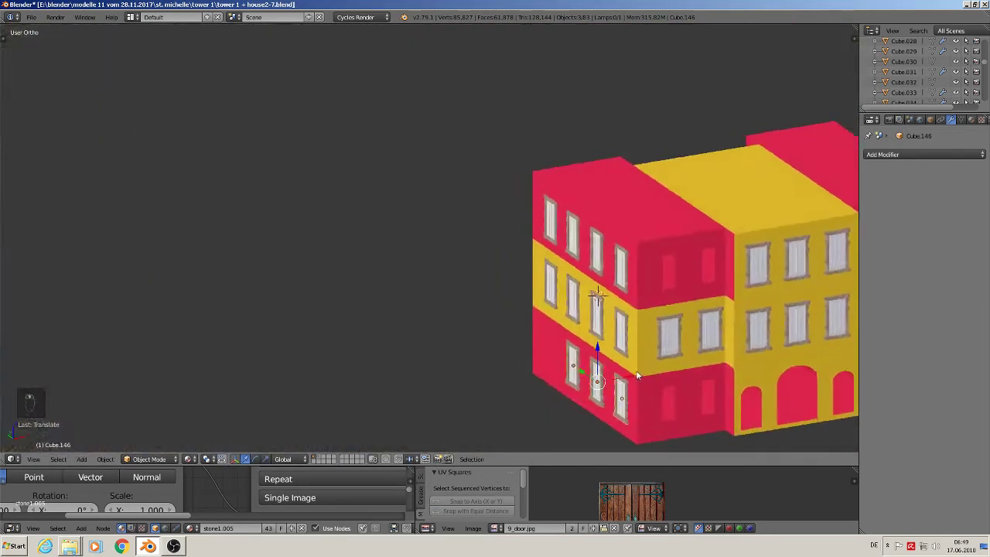
{"action": "middle_click_drag", "start_coordinate": [768, 367], "coordinate": [540, 302]}
{"action": "scroll", "coordinate": [563, 314], "scroll_direction": "up", "scroll_amount": 3}
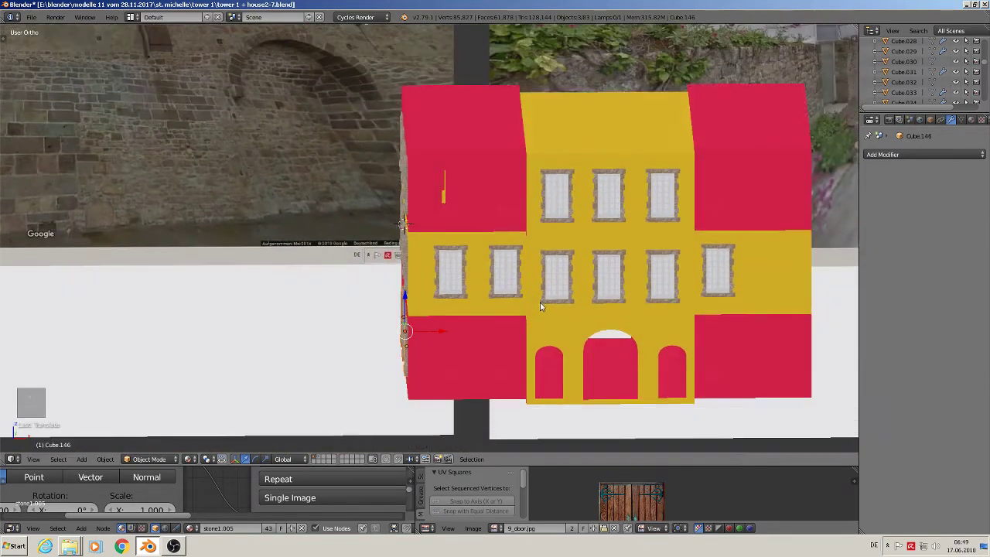
{"action": "right_click", "coordinate": [464, 268]}
{"action": "right_click", "coordinate": [505, 270], "text": "shift"}
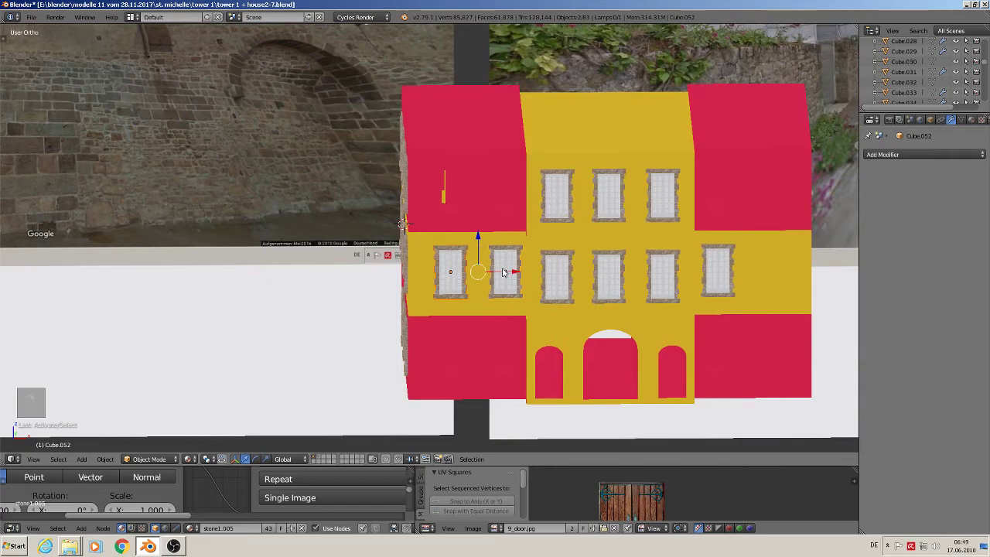
{"action": "key", "text": "shift+d"}
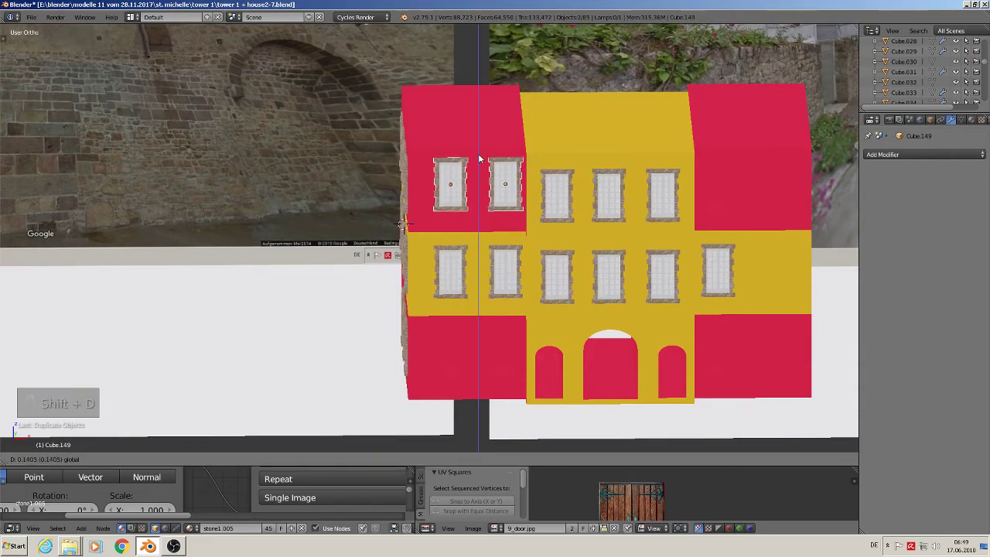
{"action": "left_click", "coordinate": [481, 186]}
Step: In front view, duplicate the left wing's two top-floor windows down along Z onto its ground-floor openings
{"action": "key", "text": "KP_1"}
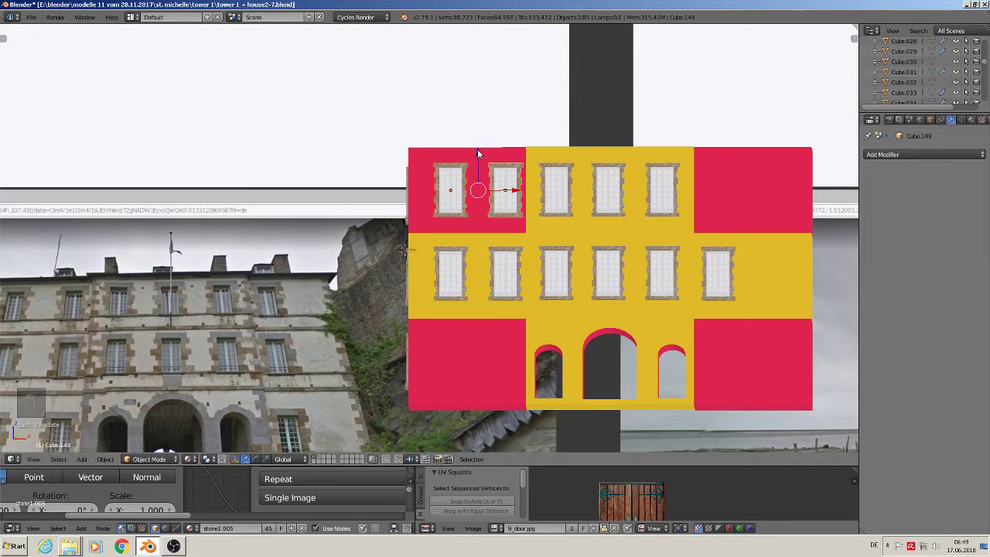
{"action": "key", "text": "shift+d"}
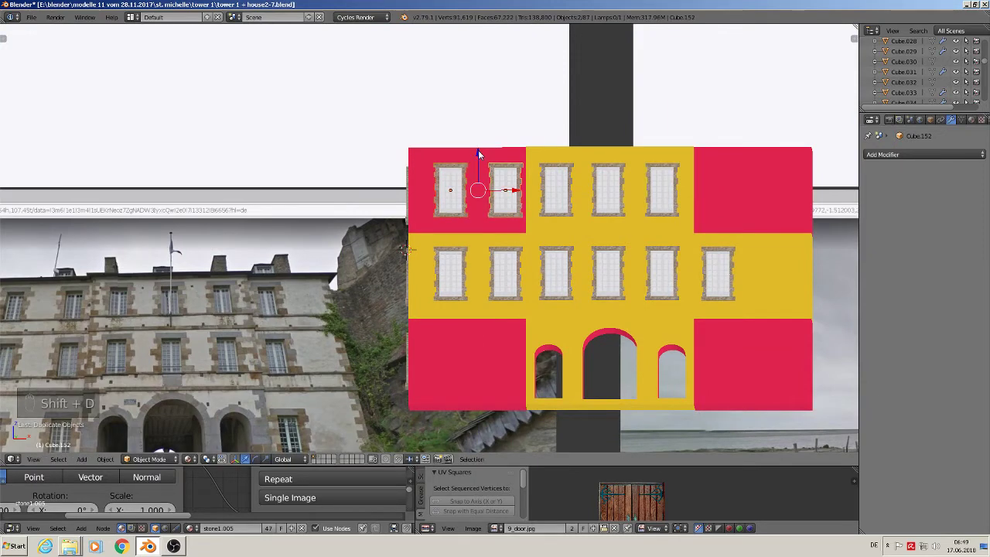
{"action": "key", "text": "z"}
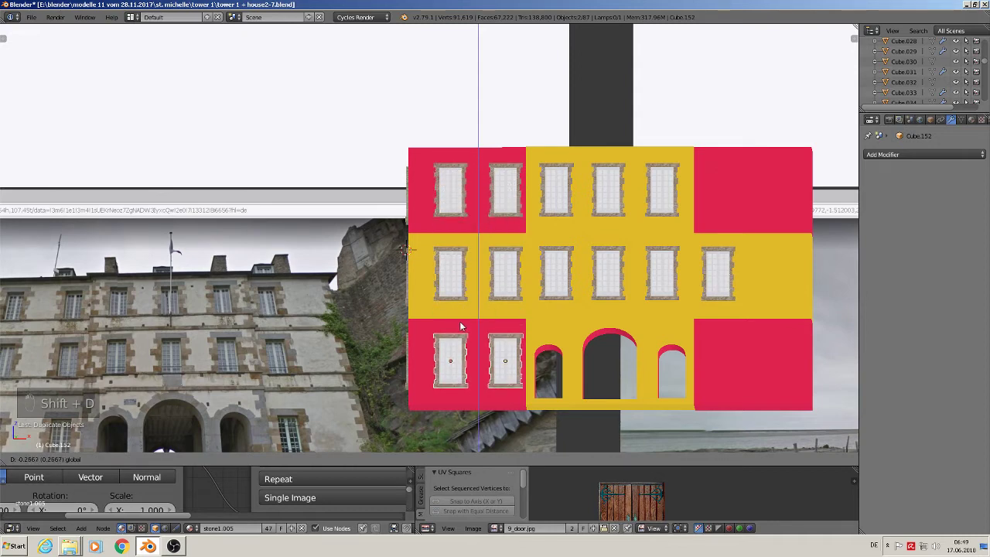
{"action": "left_click", "coordinate": [460, 325]}
Step: Duplicate the right wing's middle-floor window along Z onto its top-floor opening and its ground-floor opening
{"action": "right_click", "coordinate": [725, 272]}
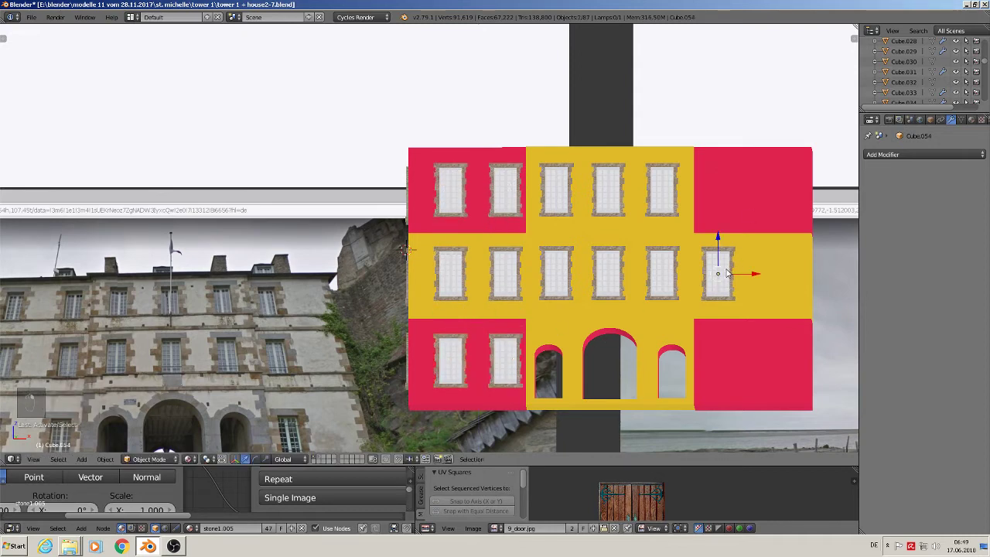
{"action": "key", "text": "shift+d"}
{"action": "key", "text": "z"}
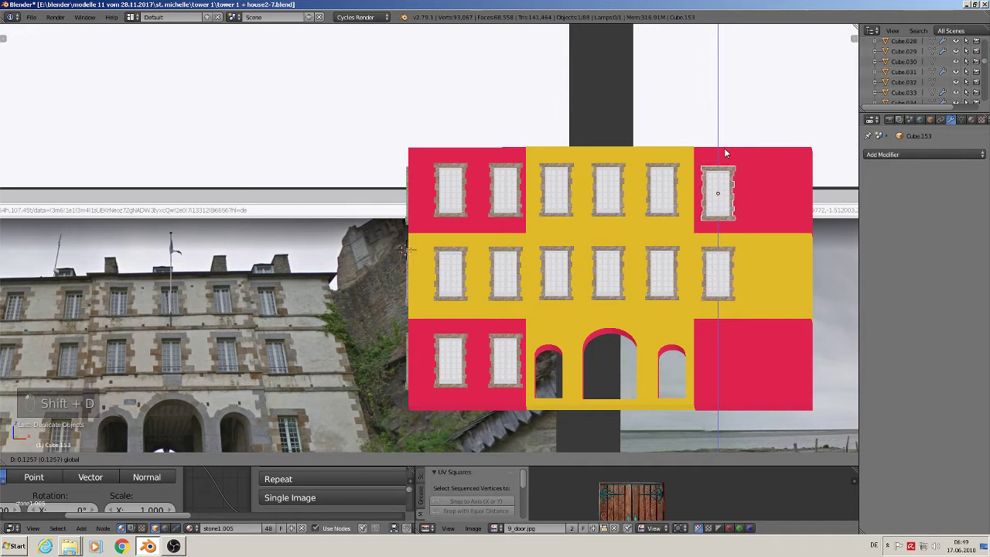
{"action": "left_click", "coordinate": [724, 150]}
{"action": "key", "text": "shift+d"}
{"action": "right_click", "coordinate": [722, 158]}
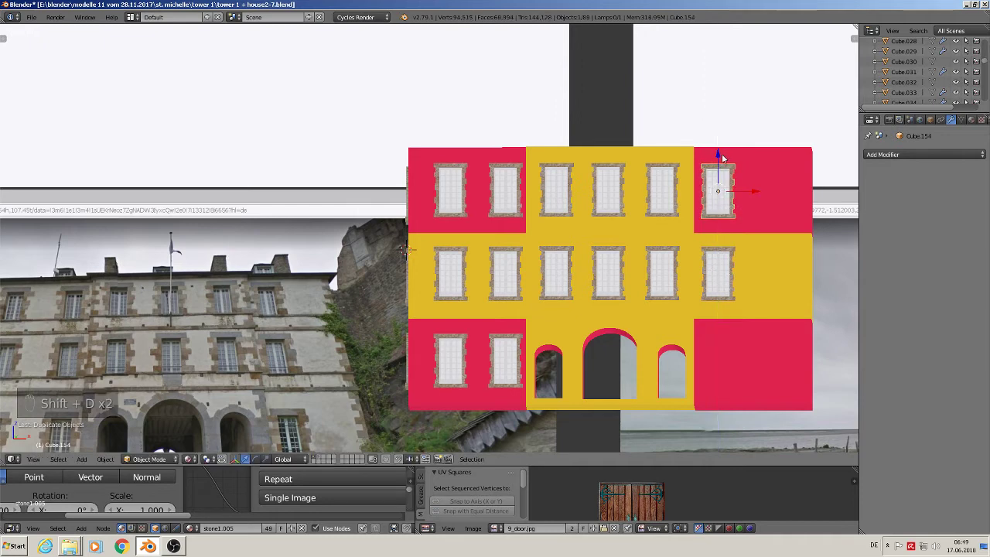
{"action": "left_click_drag", "start_coordinate": [723, 158], "coordinate": [711, 327]}
Step: Deselect all objects and save the file
{"action": "scroll", "coordinate": [712, 333], "scroll_direction": "down", "scroll_amount": 2}
{"action": "middle_click_drag", "start_coordinate": [714, 343], "coordinate": [652, 347]}
{"action": "key", "text": "a"}
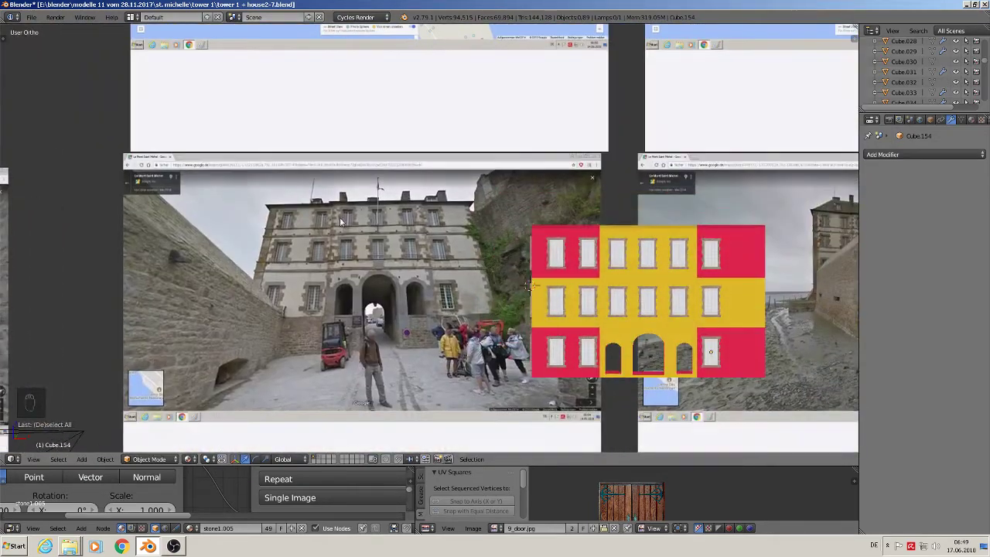
{"action": "left_click", "coordinate": [31, 17]}
{"action": "left_click", "coordinate": [59, 97]}
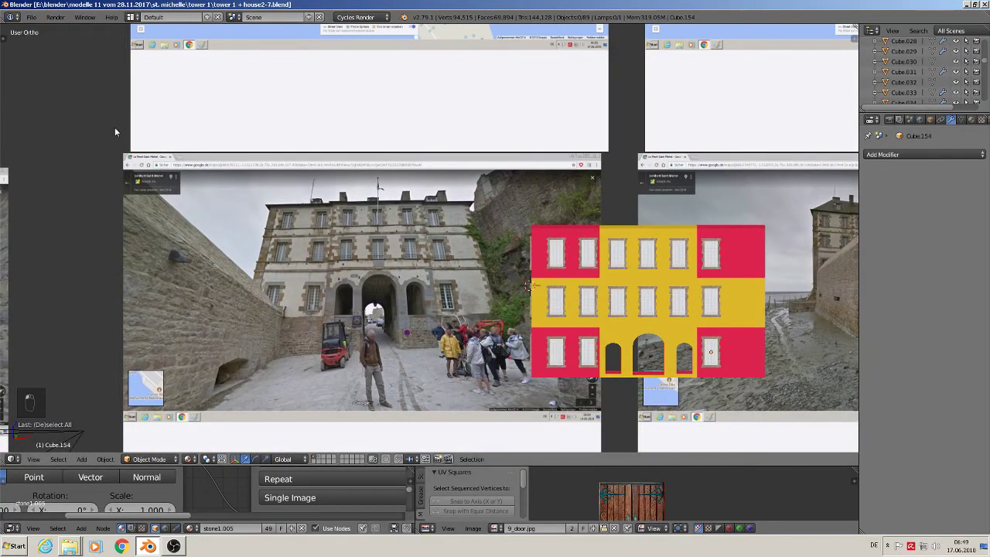
Step: Examine the gatehouse facade's plaster, stonework and window layout in the reference photo and compare it with the model
{"action": "scroll", "coordinate": [389, 260], "scroll_direction": "up", "scroll_amount": 2}
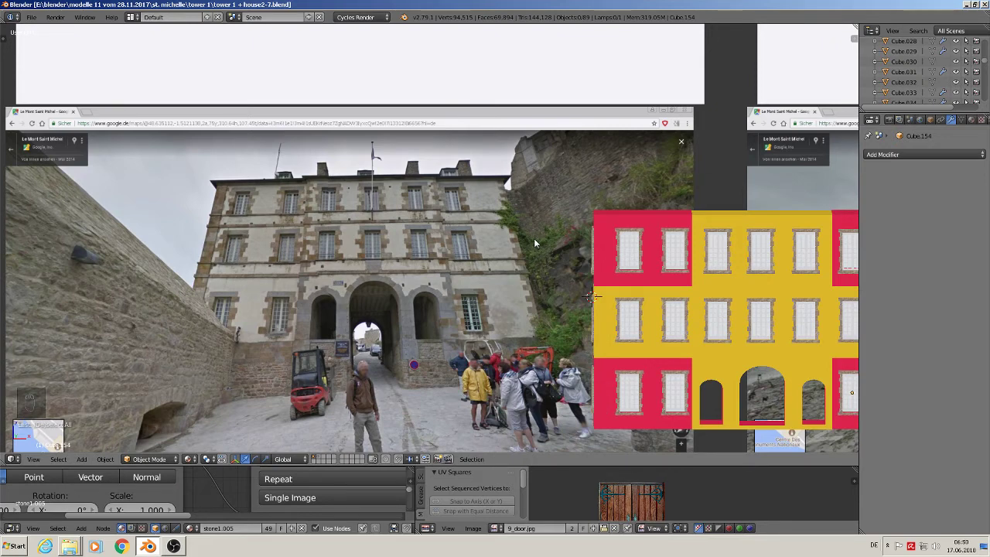
{"action": "scroll", "coordinate": [670, 399], "scroll_direction": "down", "scroll_amount": 2}
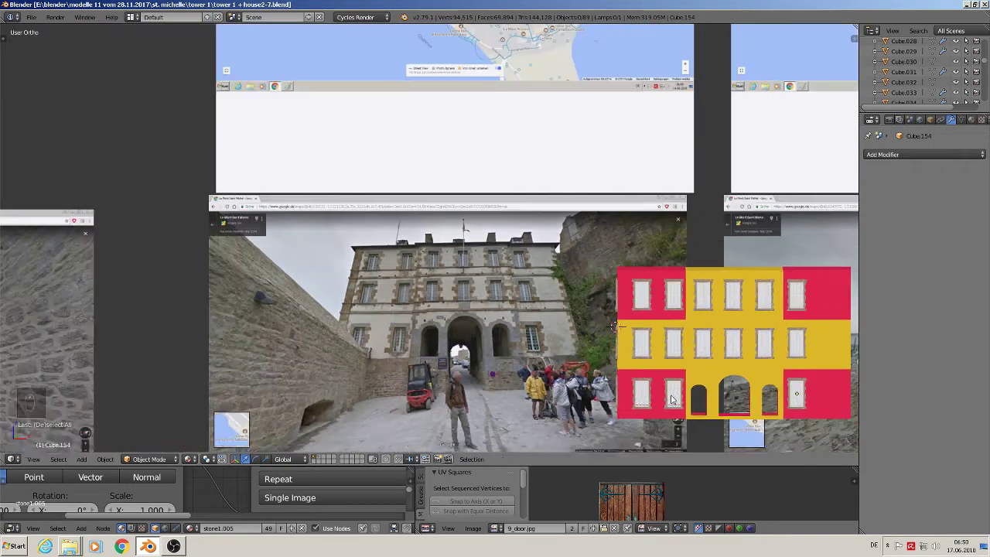
{"action": "mouse_move", "coordinate": [671, 399]}
{"action": "middle_mouse_down"}
{"action": "mouse_move", "coordinate": [681, 412]}
{"action": "mouse_move", "coordinate": [668, 403]}
{"action": "middle_mouse_up"}
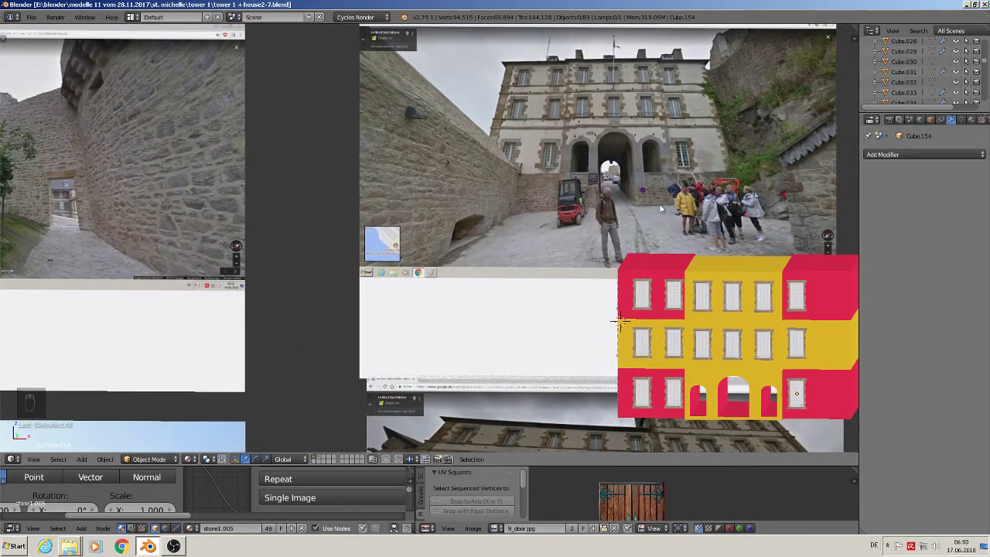
{"action": "scroll", "coordinate": [560, 140], "scroll_direction": "up", "scroll_amount": 3}
{"action": "scroll", "coordinate": [558, 142], "scroll_direction": "up", "scroll_amount": 3}
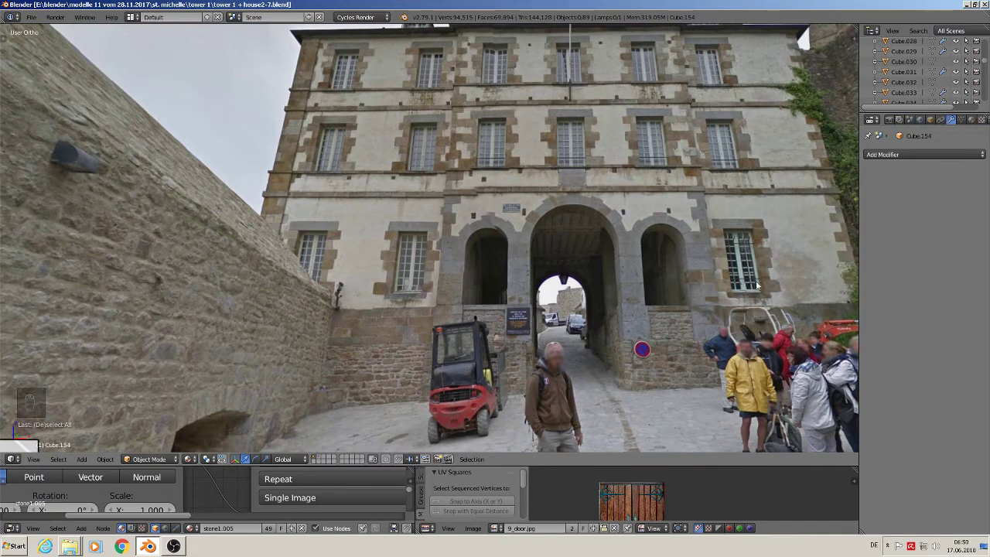
{"action": "scroll", "coordinate": [552, 255], "scroll_direction": "down", "scroll_amount": 4}
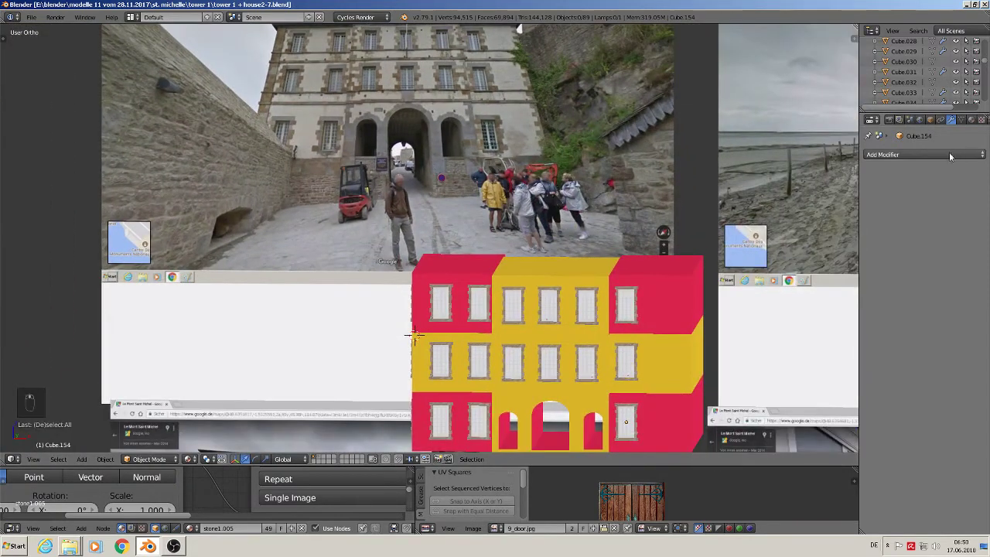
Step: Add a new material named "putz yellow" in an additional slot of the gatehouse body
{"action": "left_click", "coordinate": [973, 121]}
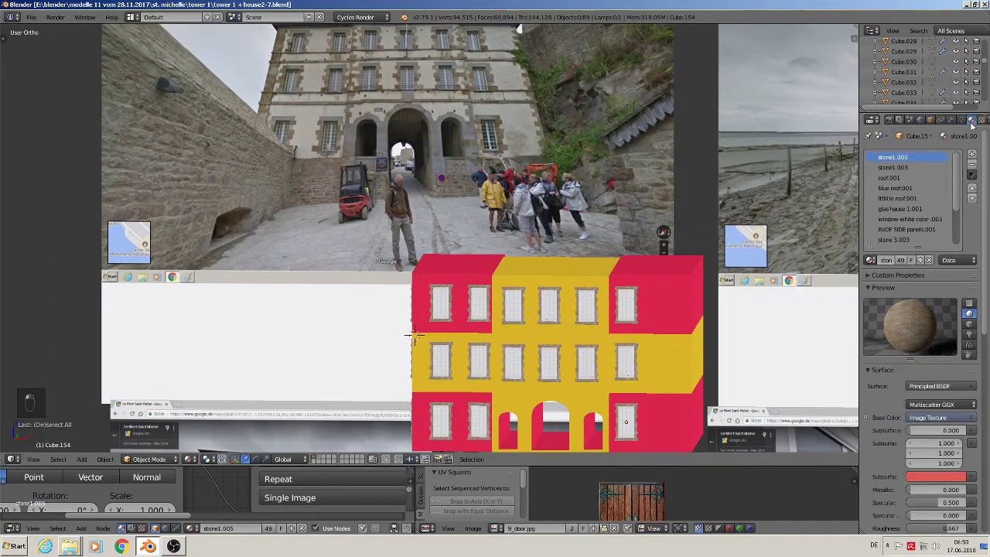
{"action": "right_click", "coordinate": [602, 281]}
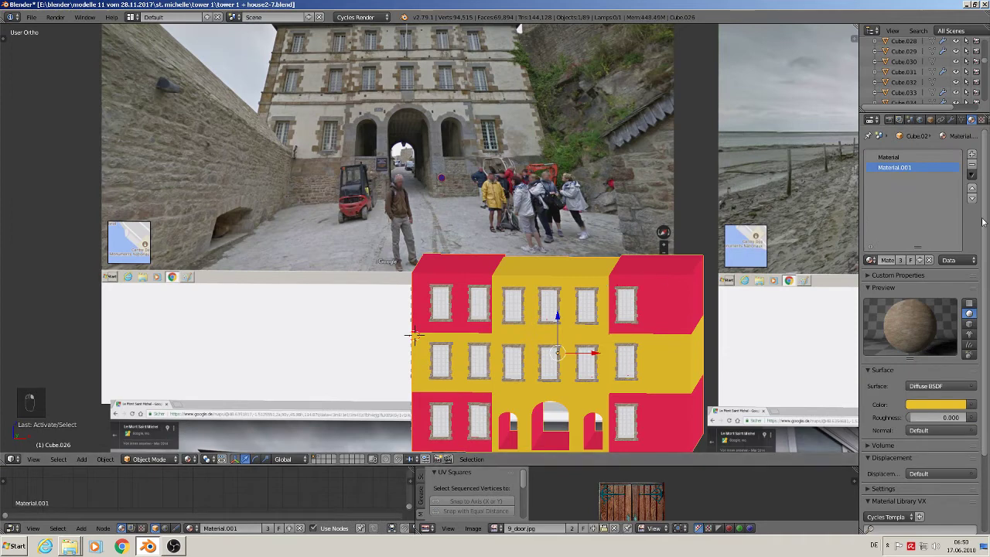
{"action": "left_click", "coordinate": [972, 156]}
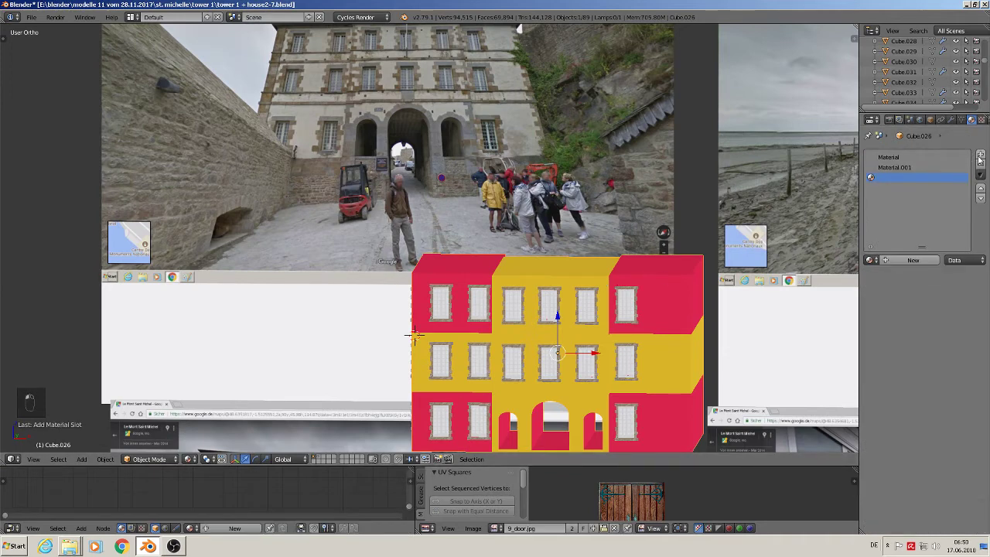
{"action": "left_click", "coordinate": [903, 261]}
{"action": "left_click", "coordinate": [892, 260]}
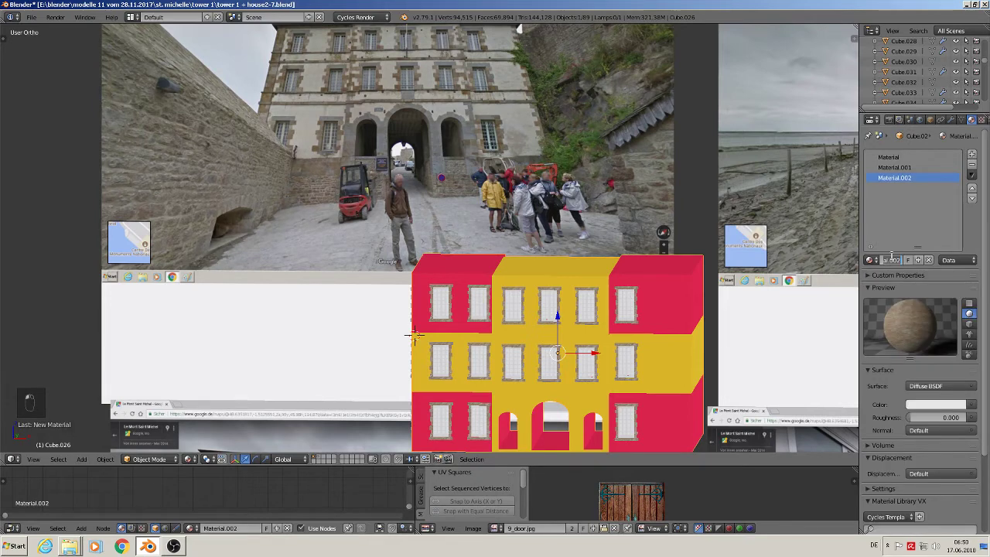
{"action": "type", "text": "gl"}
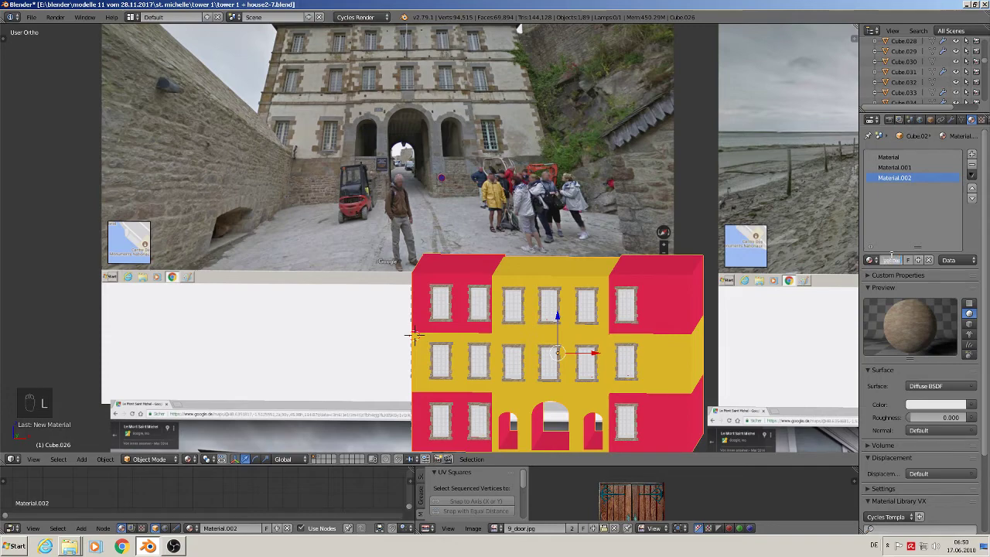
{"action": "key", "text": "Return"}
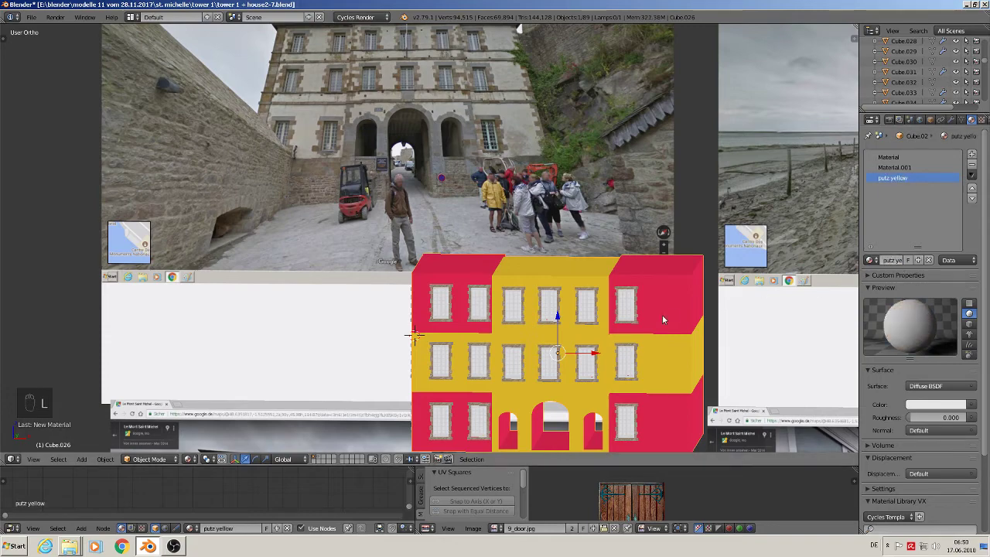
Step: Switch to Windows Explorer and copy "Tileable wall stucco paint plaster texture (15)" from the Wandputz und Tapeten folder of Komerzielle Texturen
{"action": "left_click", "coordinate": [966, 5]}
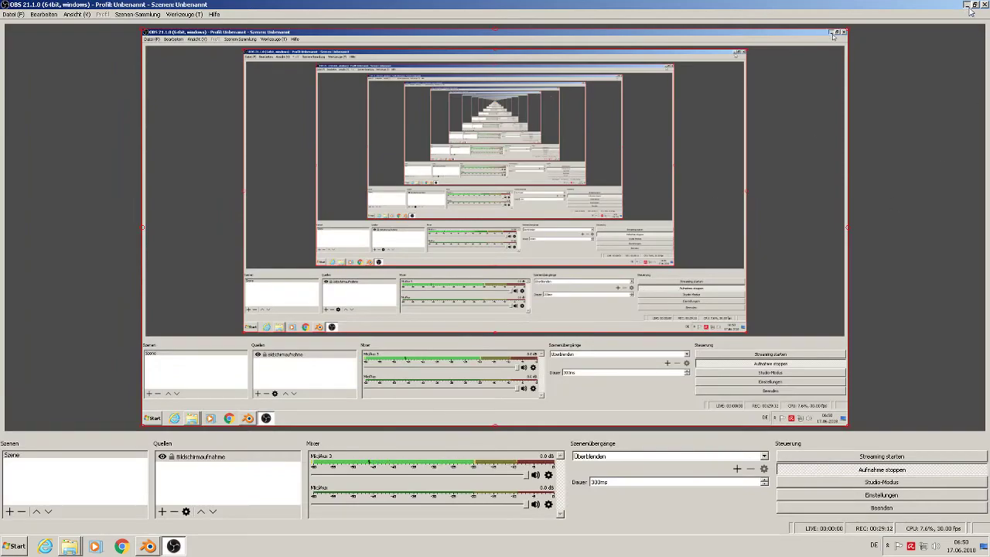
{"action": "left_click", "coordinate": [966, 5]}
{"action": "double_click", "coordinate": [584, 308]}
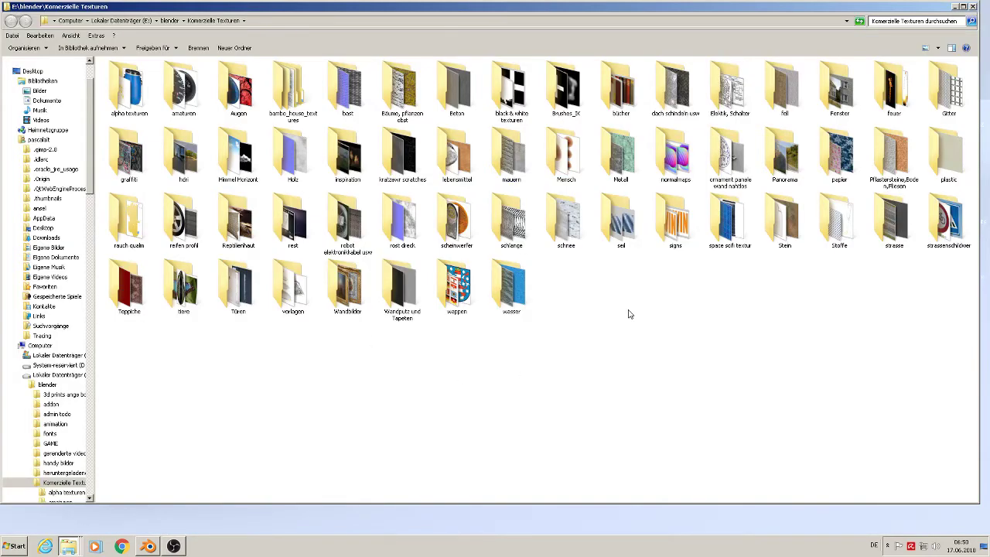
{"action": "double_click", "coordinate": [403, 297]}
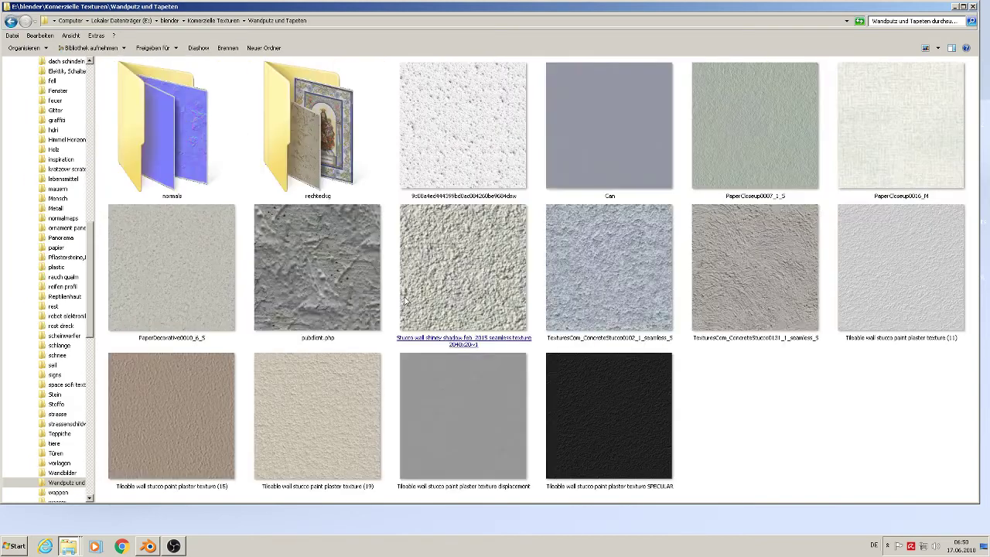
{"action": "double_click", "coordinate": [196, 439]}
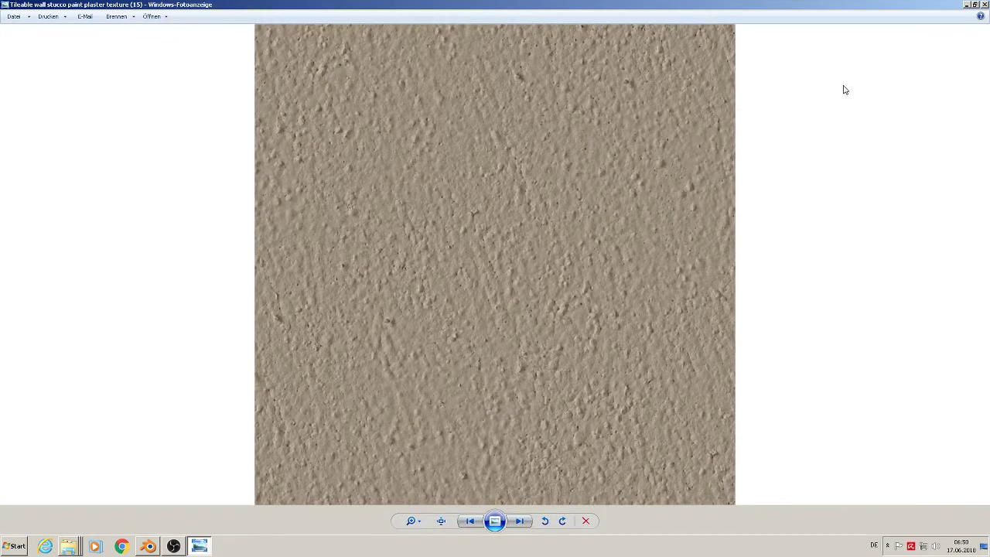
{"action": "left_click", "coordinate": [984, 5]}
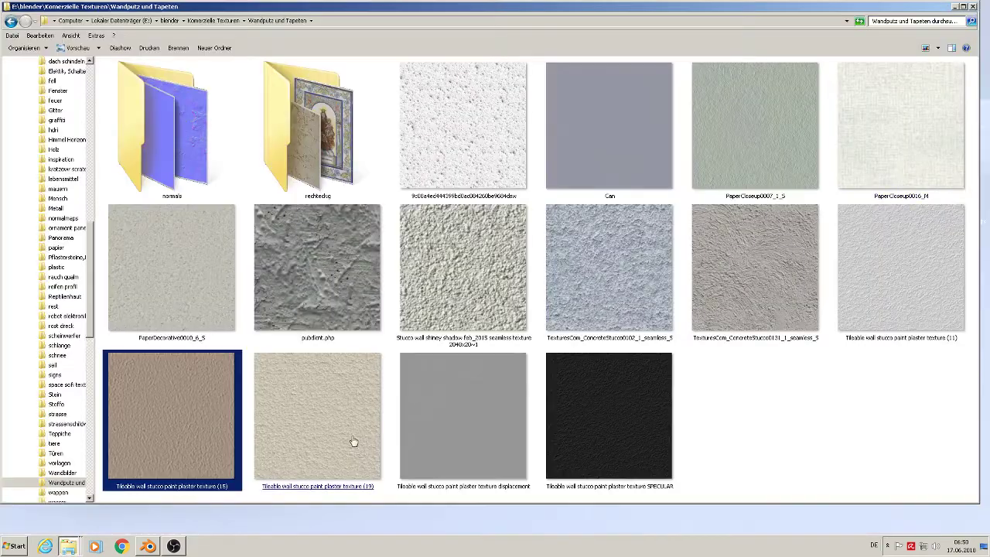
{"action": "right_click", "coordinate": [174, 426]}
{"action": "left_click", "coordinate": [205, 373]}
{"action": "left_click", "coordinate": [956, 6]}
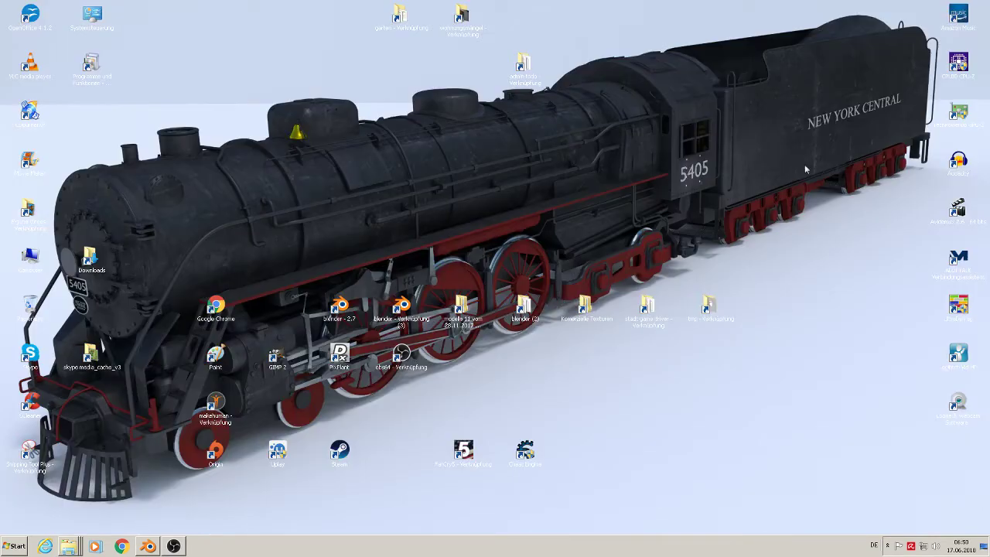
Step: Paste the copied plaster texture into the st. michelle project's textur folder
{"action": "left_click", "coordinate": [68, 546]}
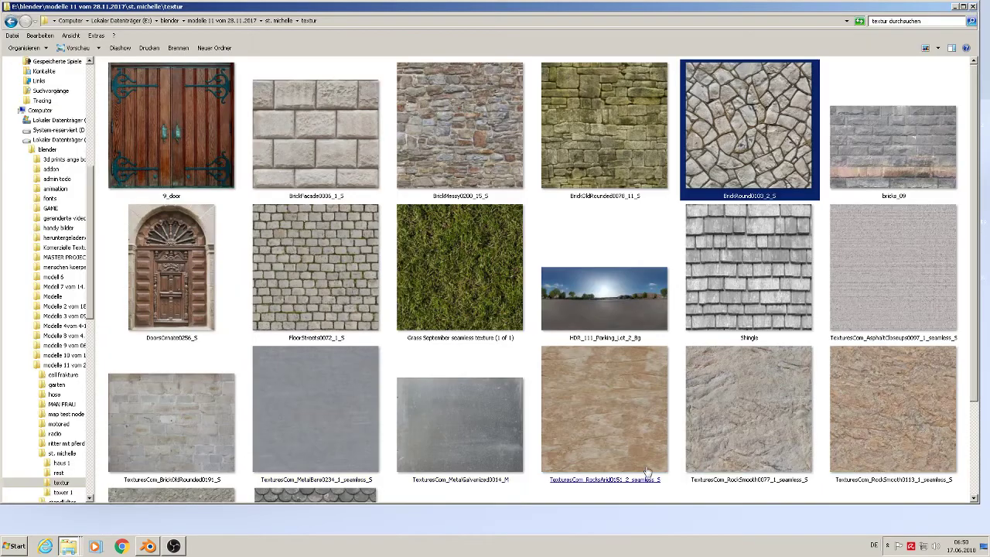
{"action": "scroll", "coordinate": [957, 414], "scroll_direction": "down", "scroll_amount": 3}
{"action": "right_click", "coordinate": [493, 441]}
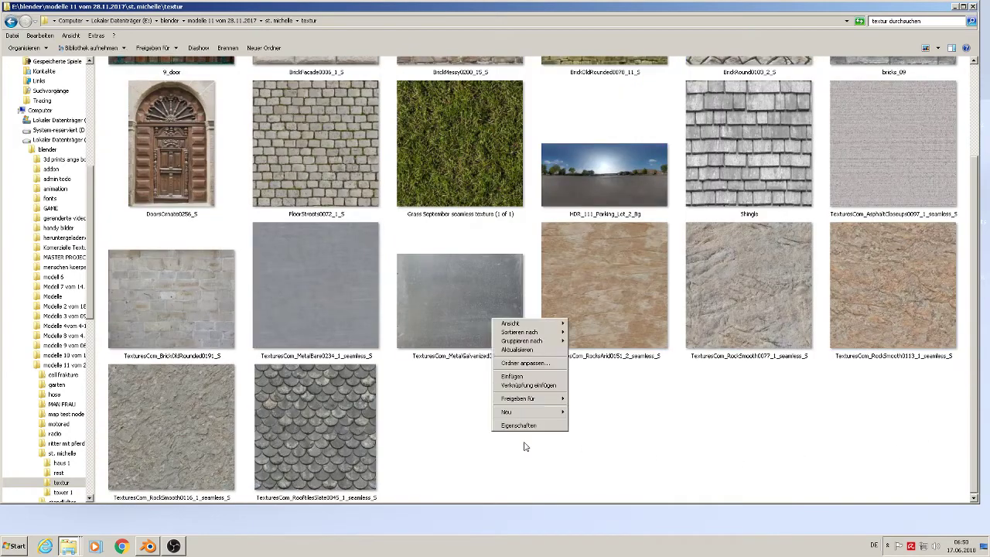
{"action": "left_click", "coordinate": [526, 379]}
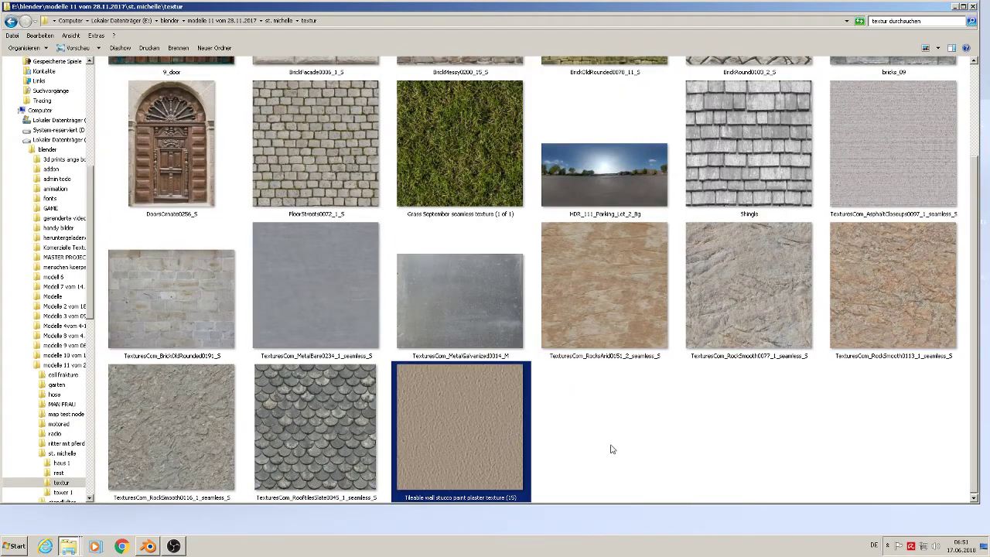
Step: Back in Blender, set the putz yellow material's surface to Principled BSDF with an Image Texture as its base color
{"action": "left_click", "coordinate": [149, 547]}
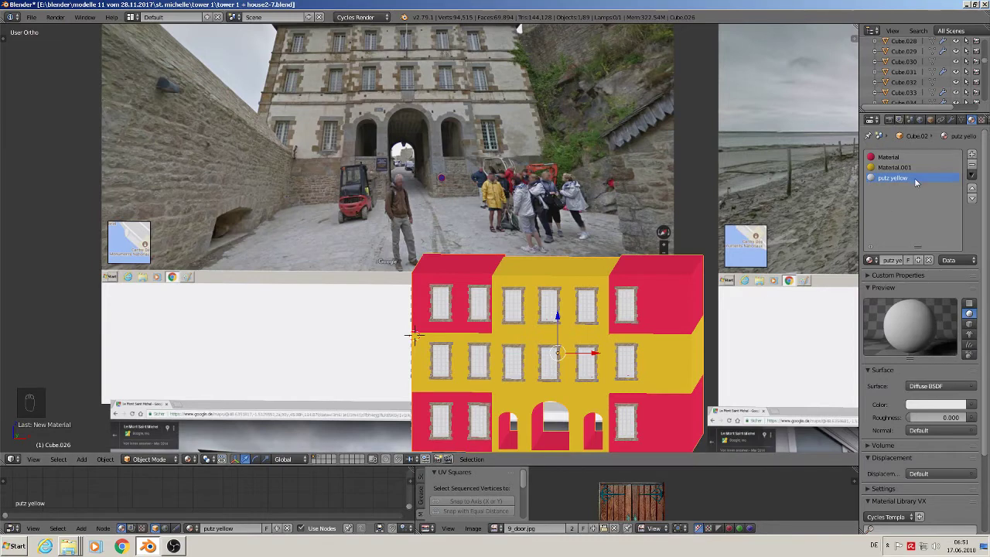
{"action": "left_click", "coordinate": [960, 386]}
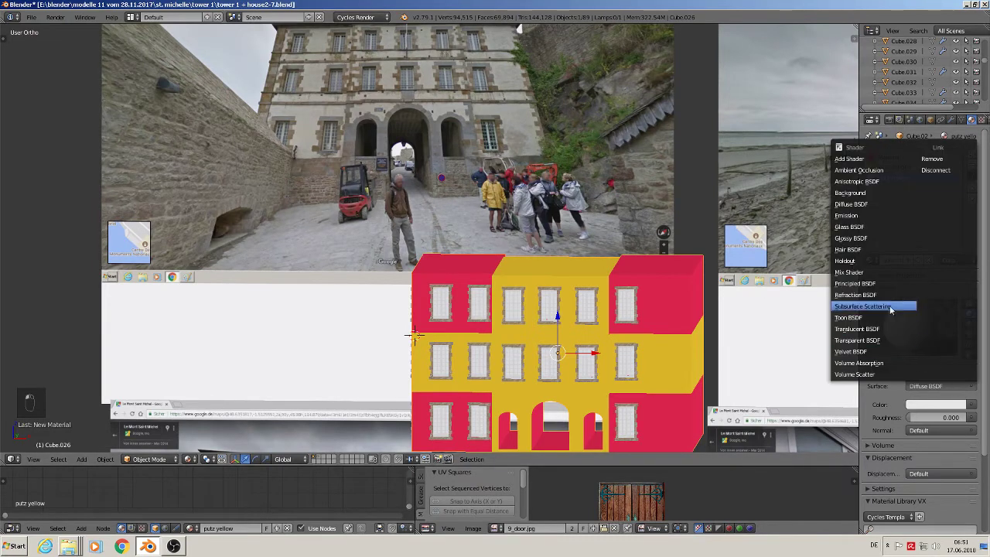
{"action": "left_click", "coordinate": [892, 288]}
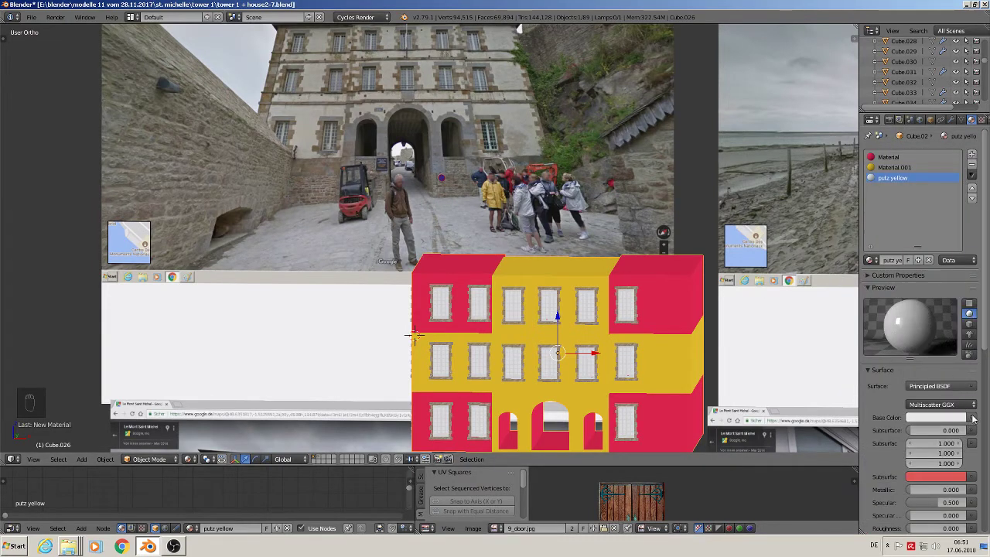
{"action": "left_click", "coordinate": [972, 418]}
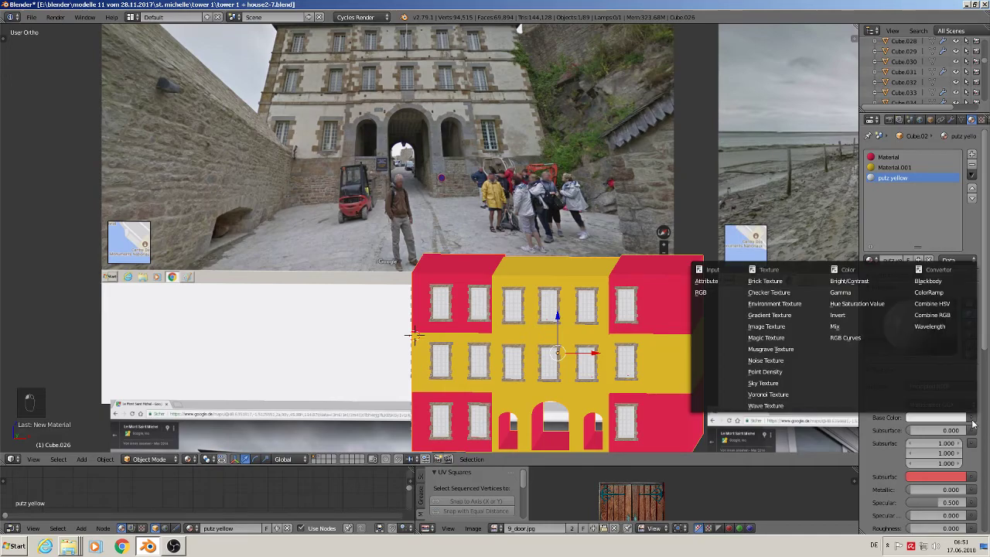
{"action": "left_click", "coordinate": [780, 328]}
Step: Load "Tileable wall stucco paint plaster texture (15).jpg" from the textur folder as the putz yellow base color image
{"action": "left_click", "coordinate": [951, 431]}
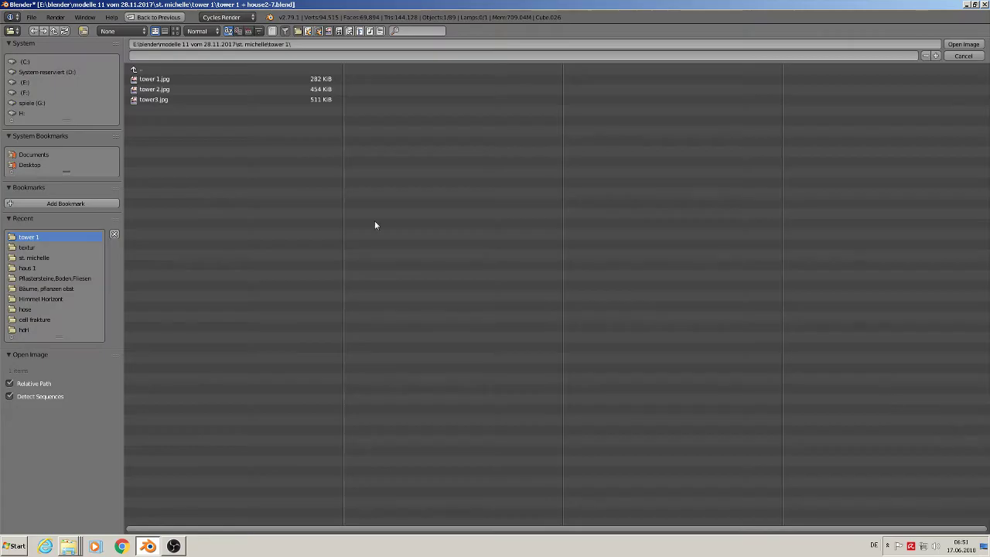
{"action": "left_click", "coordinate": [33, 248]}
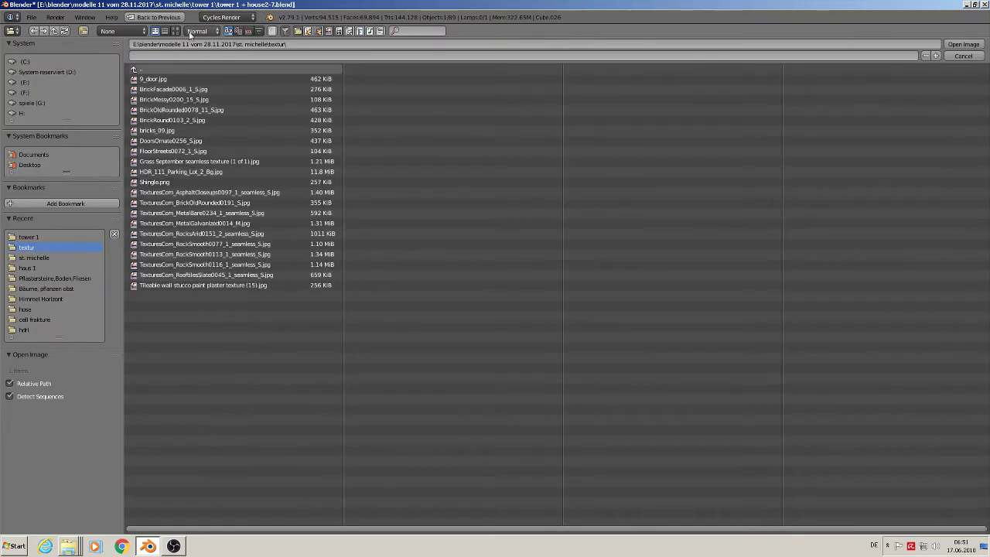
{"action": "left_click", "coordinate": [175, 31]}
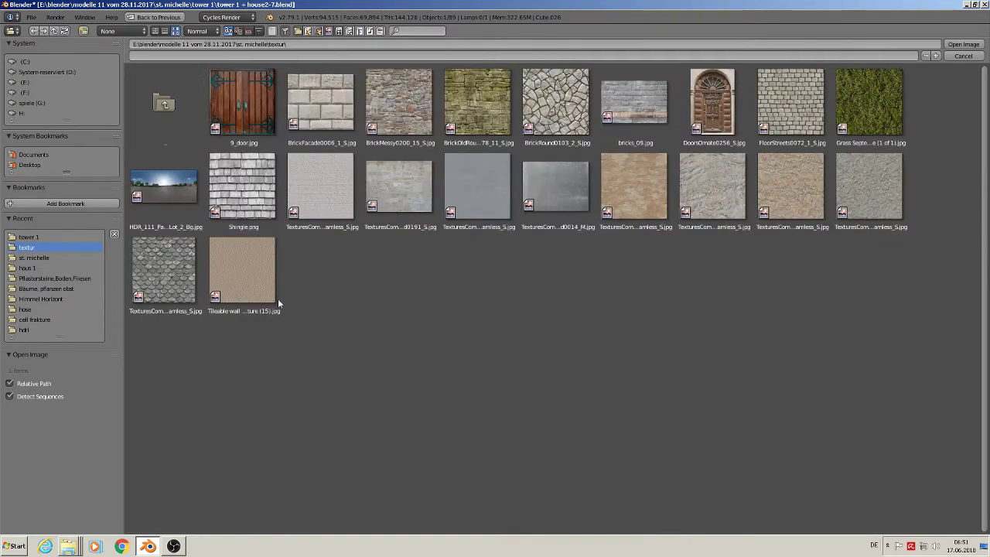
{"action": "double_click", "coordinate": [243, 273]}
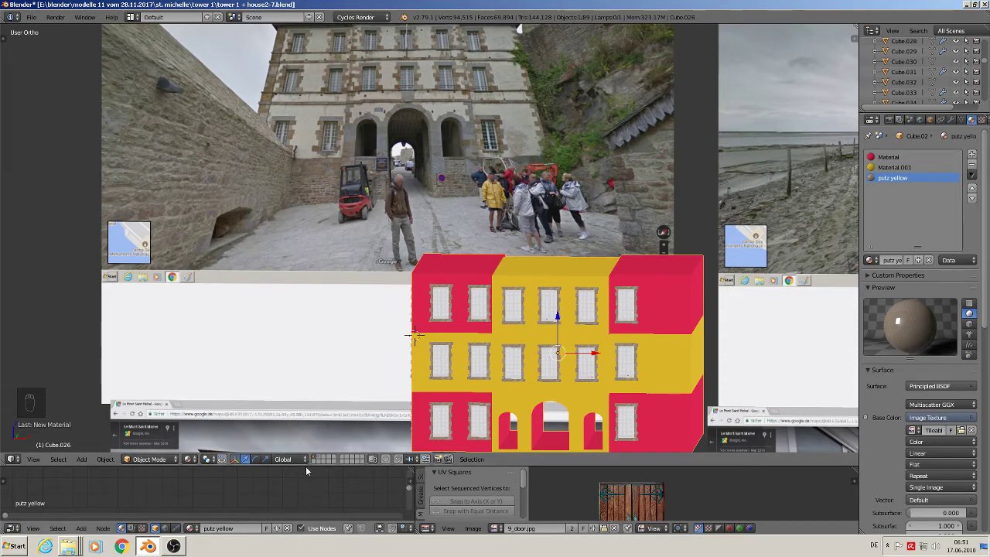
Step: Enlarge the node editor and bring the putz yellow material's Image Texture and Principled BSDF nodes into view
{"action": "left_click_drag", "start_coordinate": [306, 462], "coordinate": [308, 273]}
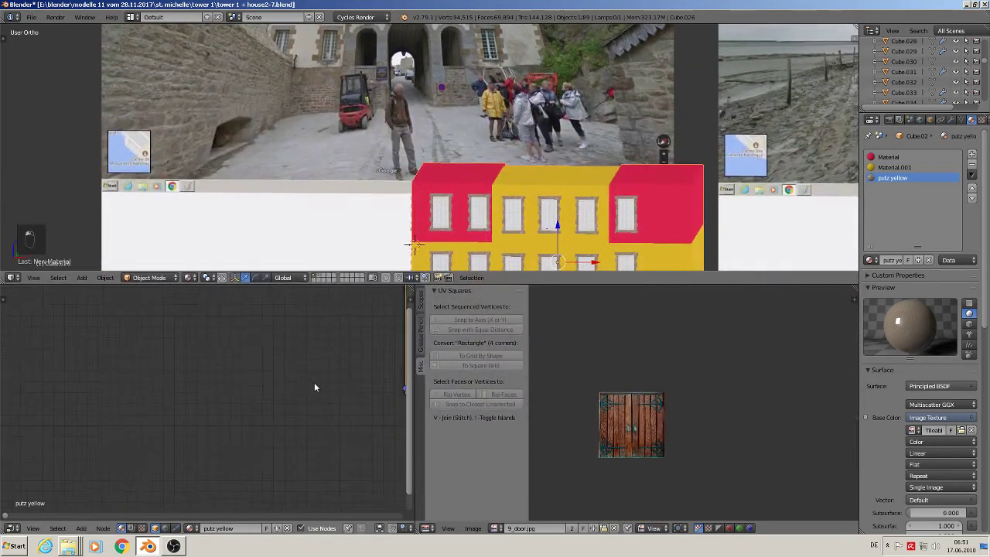
{"action": "scroll", "coordinate": [309, 386], "scroll_direction": "down", "scroll_amount": 4}
{"action": "middle_click_drag", "start_coordinate": [309, 386], "coordinate": [102, 391]}
{"action": "scroll", "coordinate": [185, 386], "scroll_direction": "up", "scroll_amount": 7}
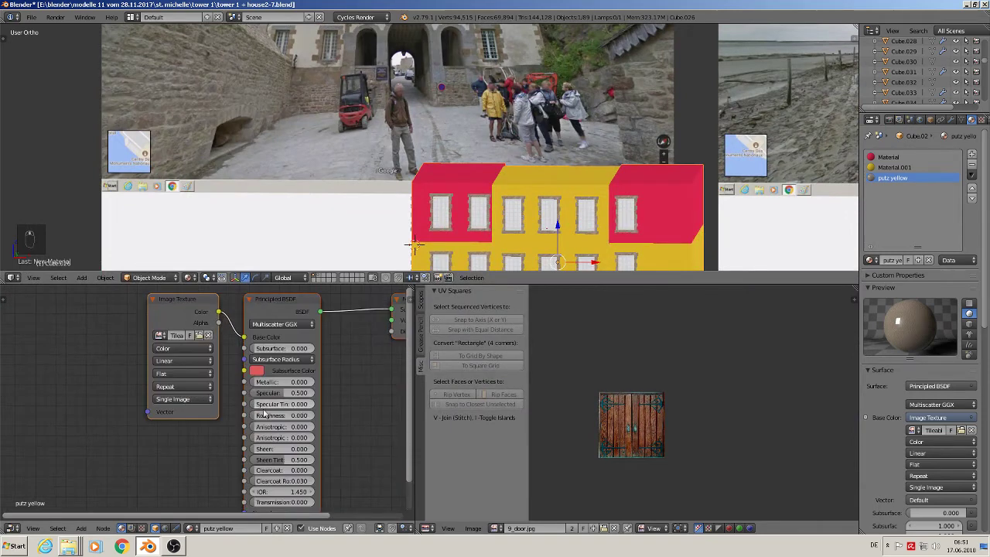
Step: Set the Principled BSDF roughness to 0.783 and add a Texture Coordinate node to the putz yellow material
{"action": "left_click_drag", "start_coordinate": [282, 416], "coordinate": [303, 417]}
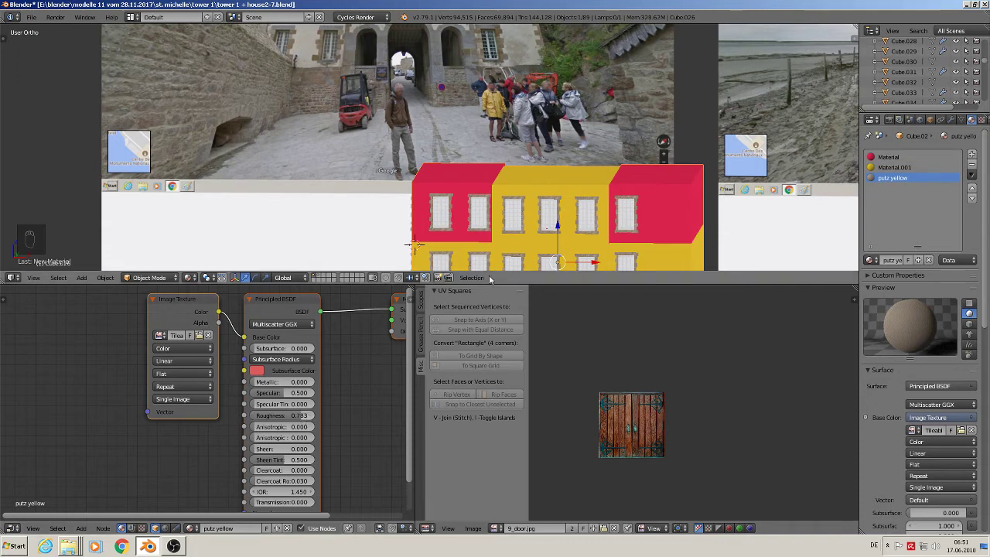
{"action": "scroll", "coordinate": [262, 391], "scroll_direction": "down", "scroll_amount": 4}
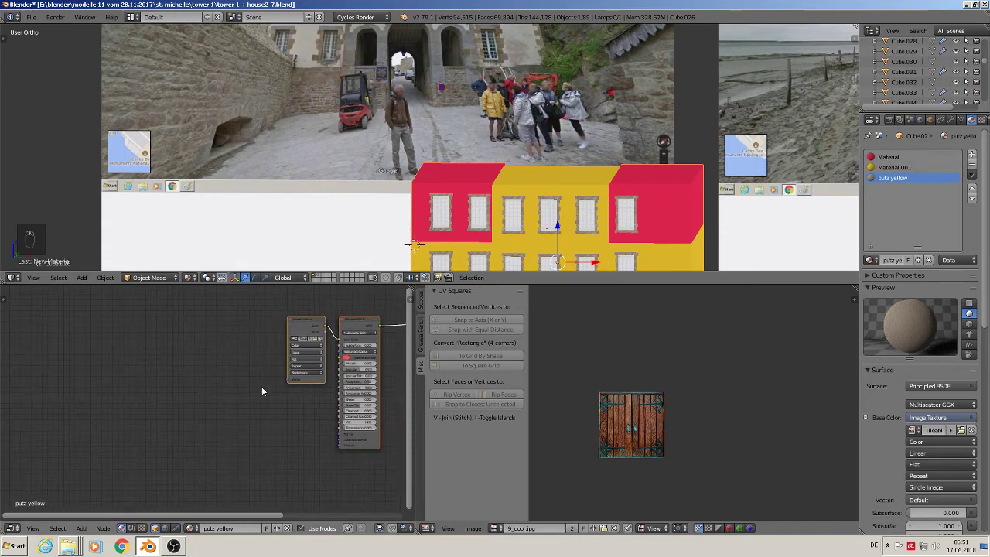
{"action": "middle_click_drag", "start_coordinate": [261, 388], "coordinate": [179, 424]}
{"action": "left_click", "coordinate": [81, 529]}
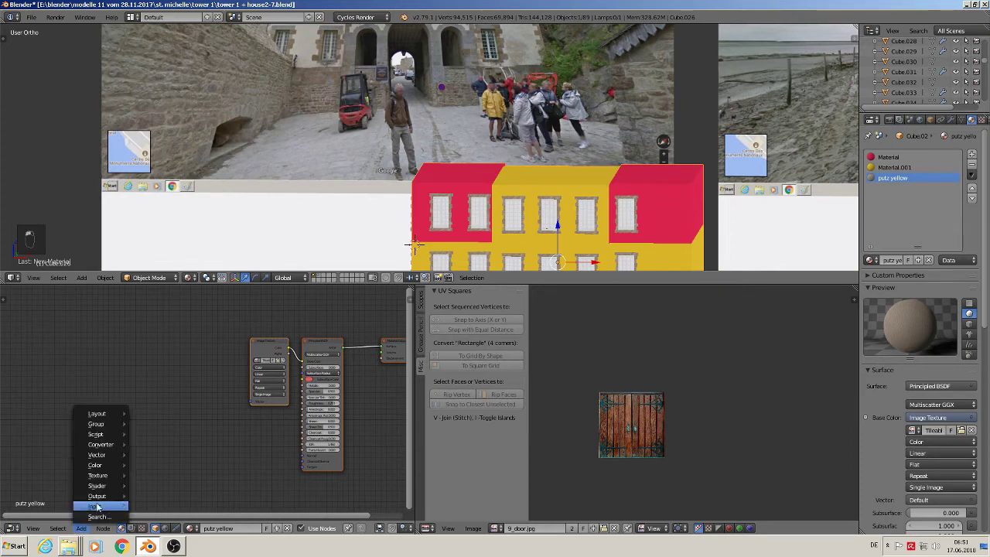
{"action": "mouse_move", "coordinate": [99, 506]}
{"action": "left_click", "coordinate": [164, 474]}
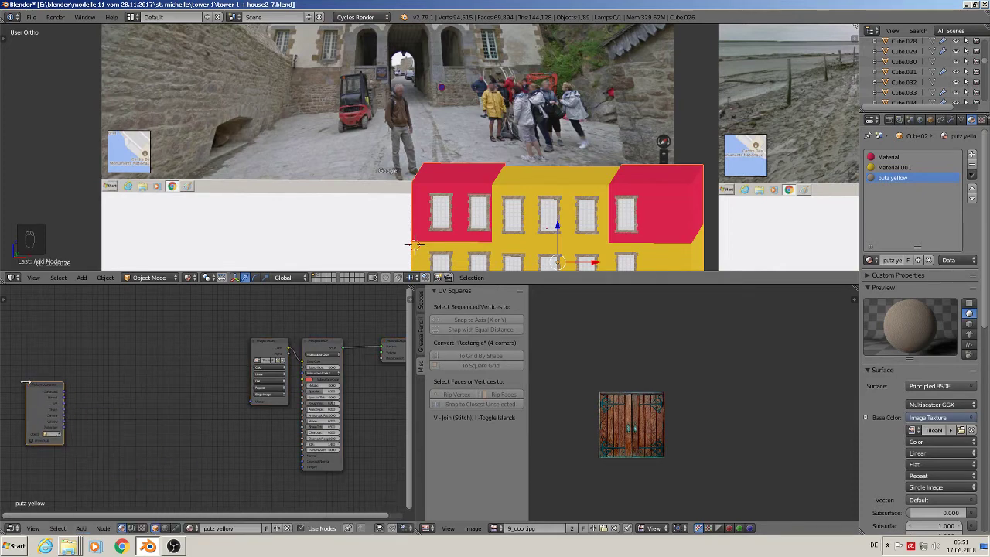
{"action": "left_click", "coordinate": [26, 382]}
Step: Add a Mapping node between the Texture Coordinate and Image Texture nodes
{"action": "left_click", "coordinate": [81, 529]}
{"action": "mouse_move", "coordinate": [114, 456]}
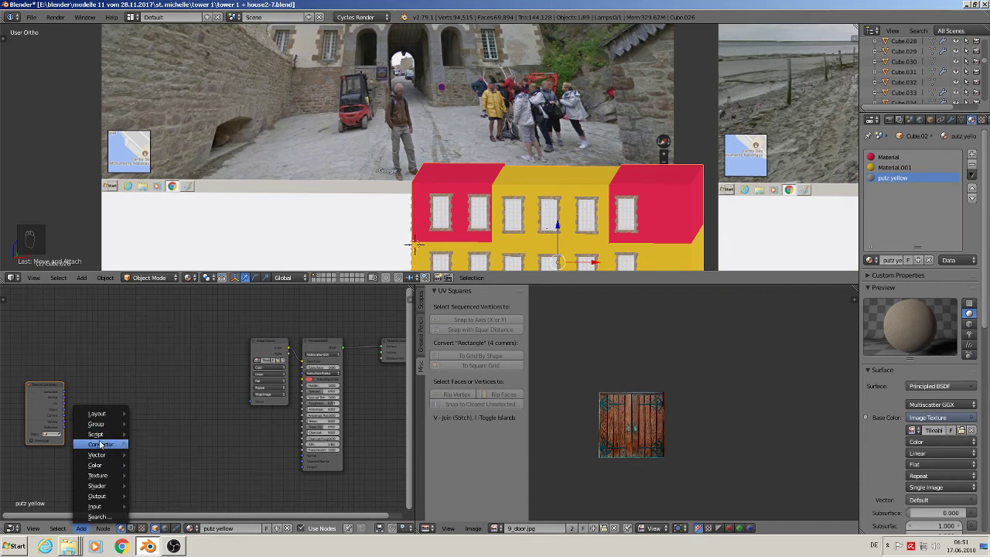
{"action": "left_click", "coordinate": [159, 464]}
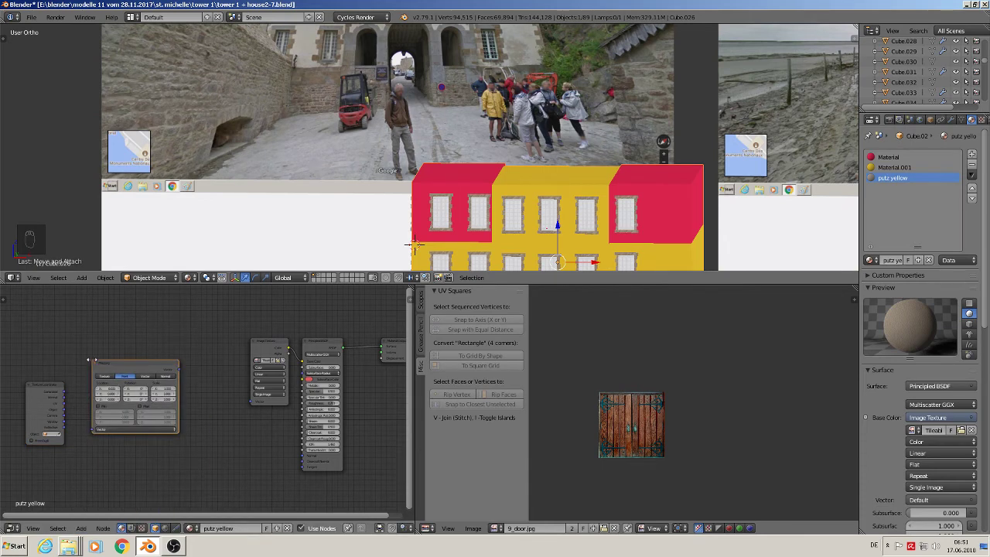
{"action": "left_click", "coordinate": [96, 430]}
Step: Set the Mapping node to Texture type and link the UV output through it into the Image Texture's Vector input
{"action": "scroll", "coordinate": [96, 431], "scroll_direction": "up", "scroll_amount": 2}
{"action": "left_click_drag", "start_coordinate": [48, 390], "coordinate": [98, 432]}
{"action": "left_click", "coordinate": [107, 350]}
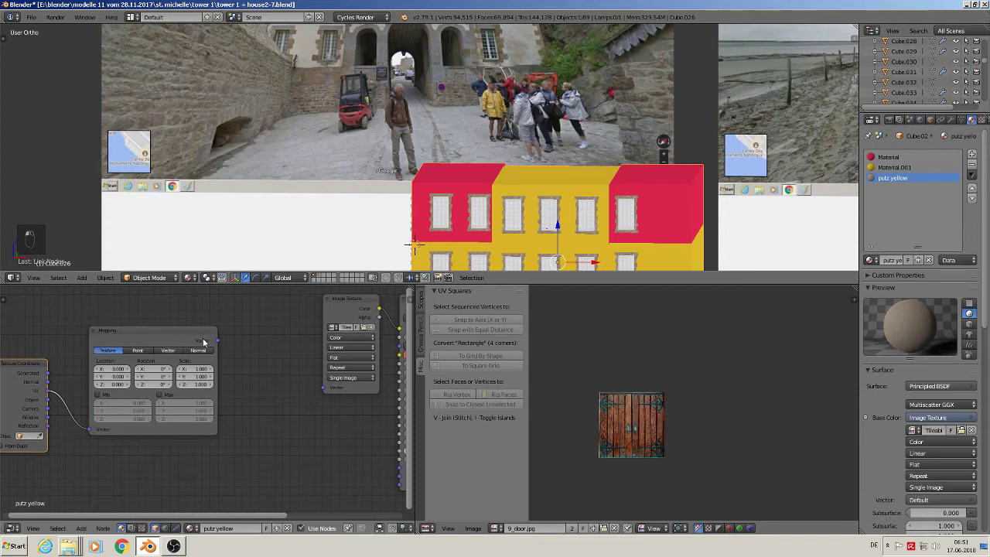
{"action": "left_click_drag", "start_coordinate": [216, 339], "coordinate": [327, 387]}
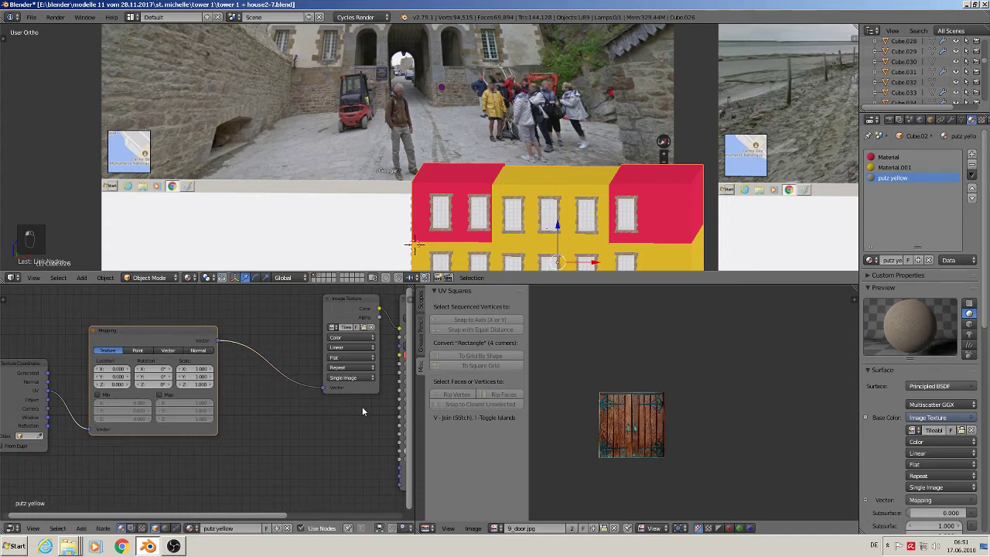
Step: Remove the Material and Material.001 slots from the house, keeping only putz yellow, and save the file
{"action": "middle_click_drag", "start_coordinate": [632, 242], "coordinate": [580, 207], "text": "shift"}
{"action": "scroll", "coordinate": [510, 164], "scroll_direction": "down", "scroll_amount": 2}
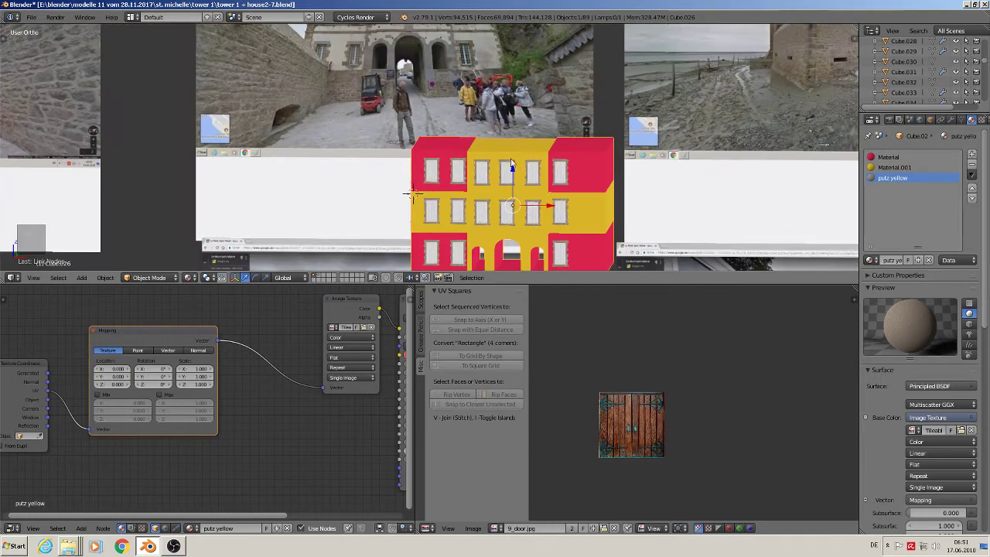
{"action": "left_click_drag", "start_coordinate": [587, 270], "coordinate": [599, 349]}
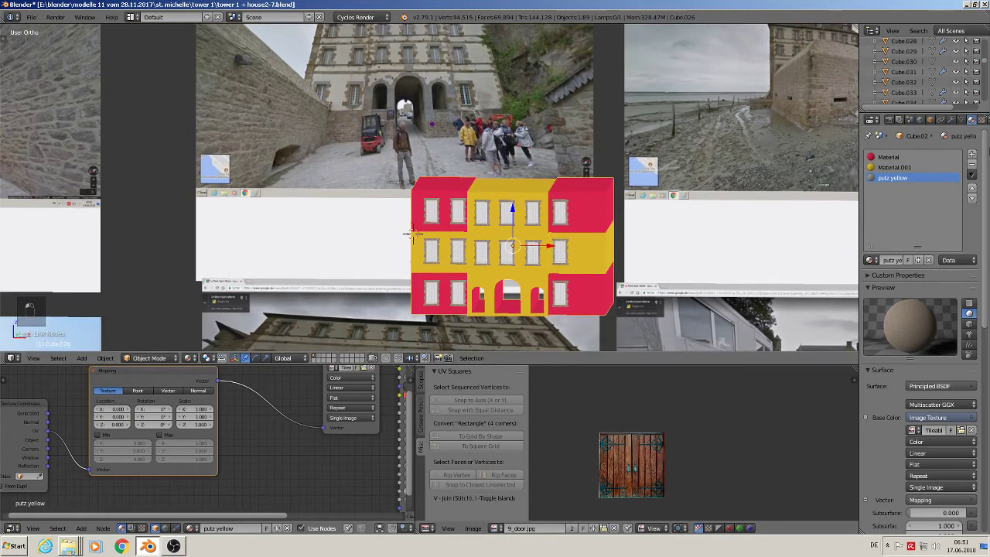
{"action": "left_click", "coordinate": [897, 158]}
{"action": "left_click", "coordinate": [973, 166]}
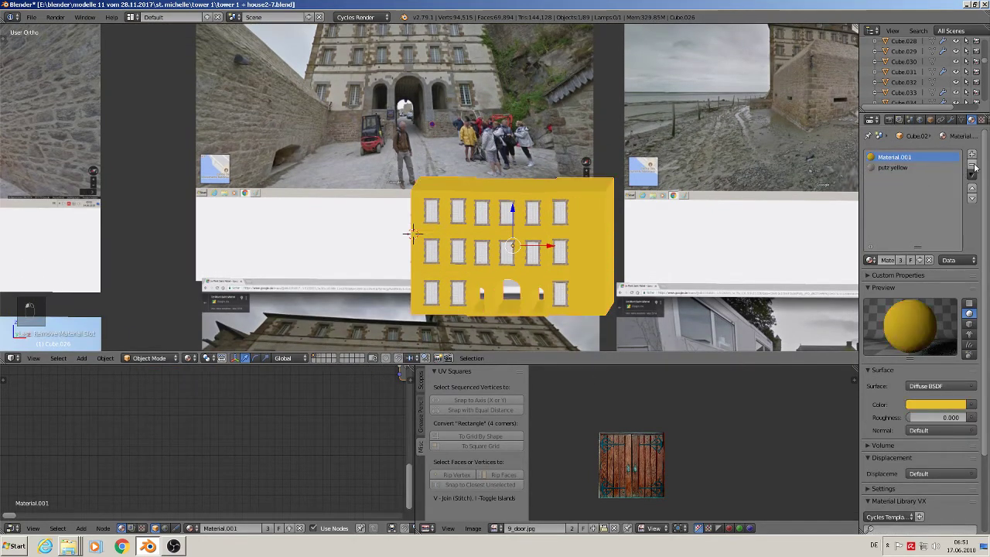
{"action": "left_click", "coordinate": [973, 166]}
{"action": "scroll", "coordinate": [525, 257], "scroll_direction": "up", "scroll_amount": 2}
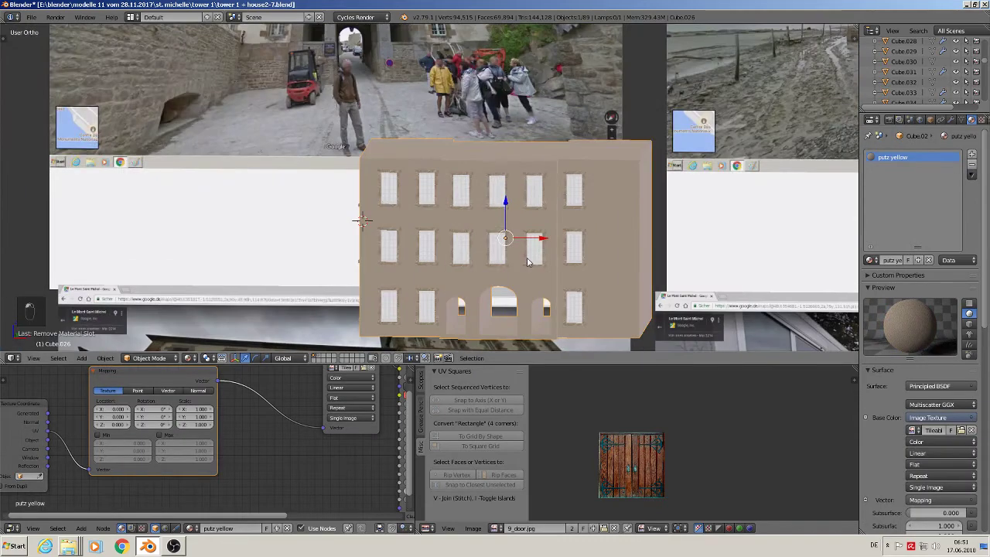
{"action": "middle_click_drag", "start_coordinate": [524, 258], "coordinate": [570, 268]}
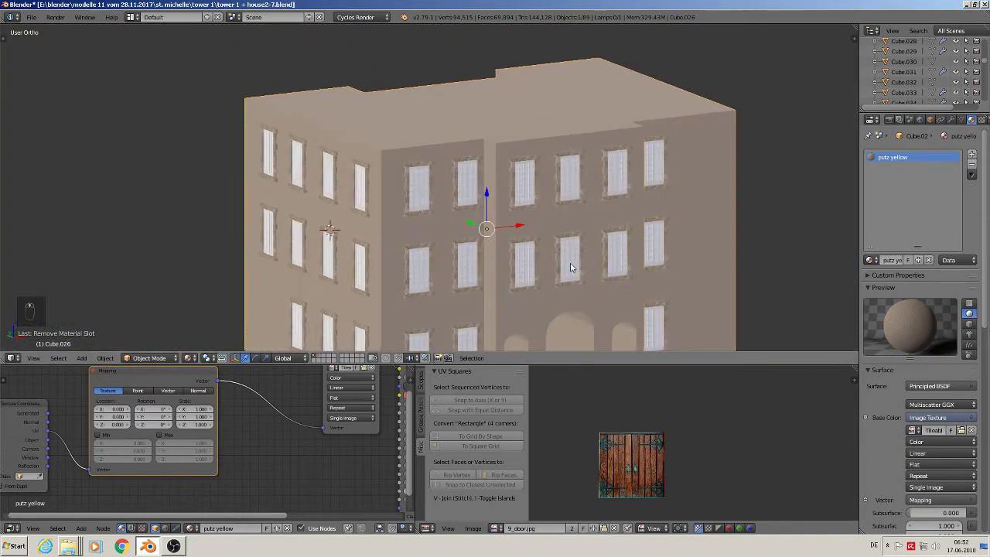
{"action": "left_click", "coordinate": [34, 19]}
{"action": "left_click", "coordinate": [64, 94]}
{"action": "scroll", "coordinate": [534, 203], "scroll_direction": "down", "scroll_amount": 3}
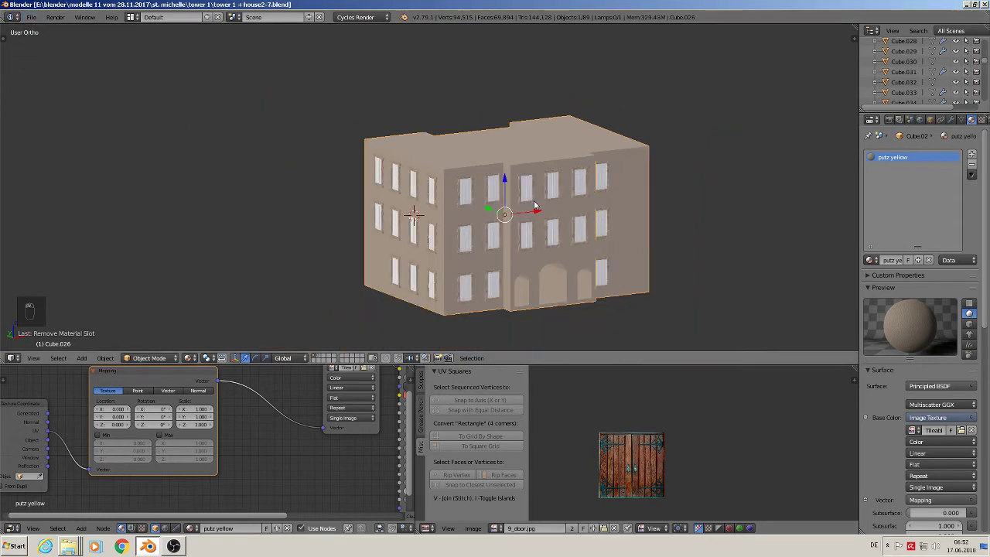
{"action": "scroll", "coordinate": [505, 182], "scroll_direction": "up", "scroll_amount": 3}
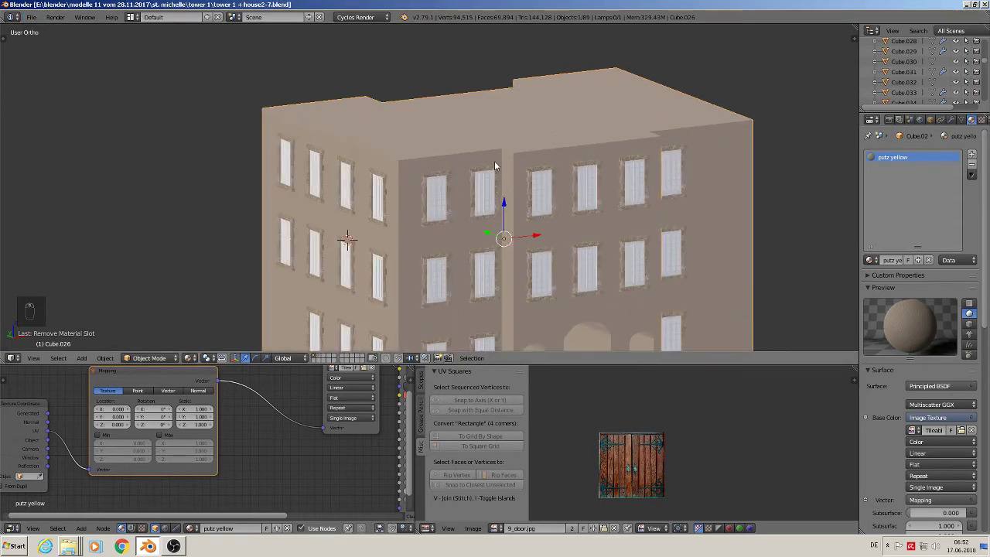
{"action": "right_click", "coordinate": [512, 145]}
{"action": "scroll", "coordinate": [526, 171], "scroll_direction": "down", "scroll_amount": 3}
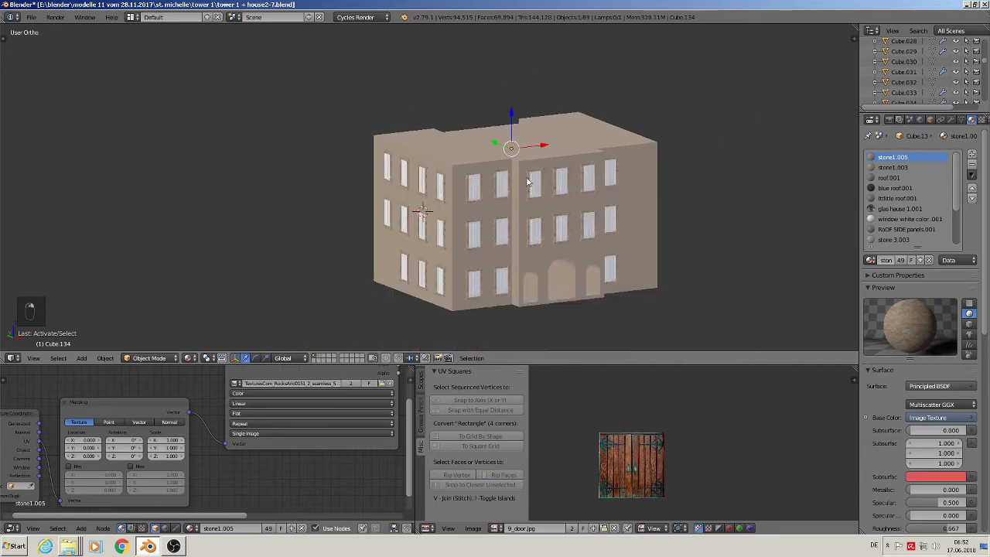
{"action": "key", "text": "Tab"}
{"action": "key", "text": "Tab"}
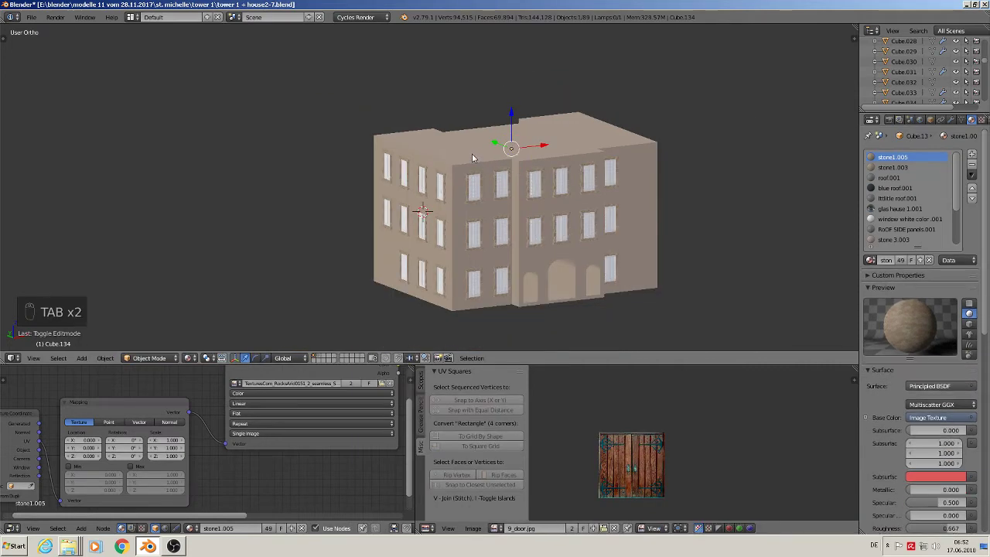
Step: Open the house block's mesh in Edit Mode and limit selection to visible geometry
{"action": "right_click", "coordinate": [472, 154]}
{"action": "key", "text": "Tab"}
{"action": "scroll", "coordinate": [498, 179], "scroll_direction": "up", "scroll_amount": 2}
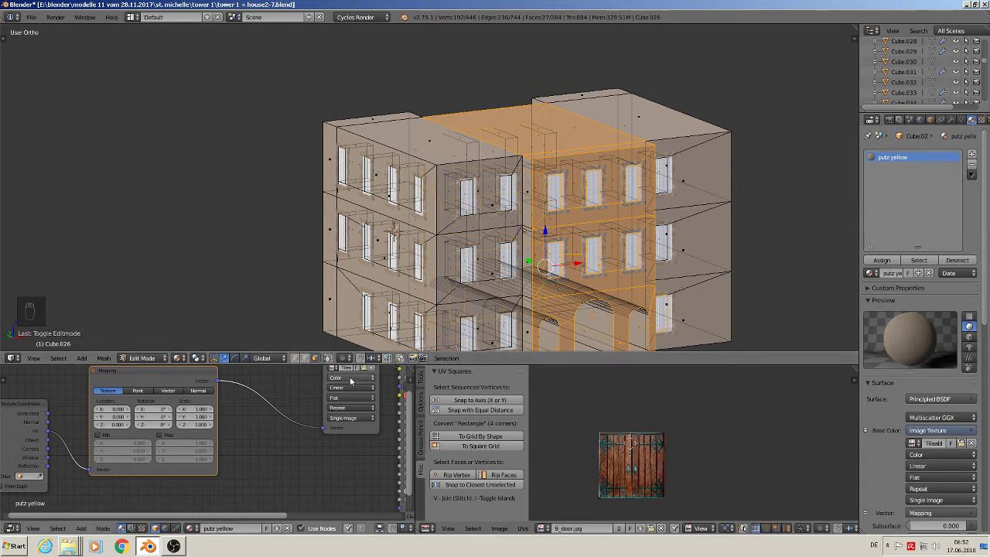
{"action": "left_click", "coordinate": [327, 358]}
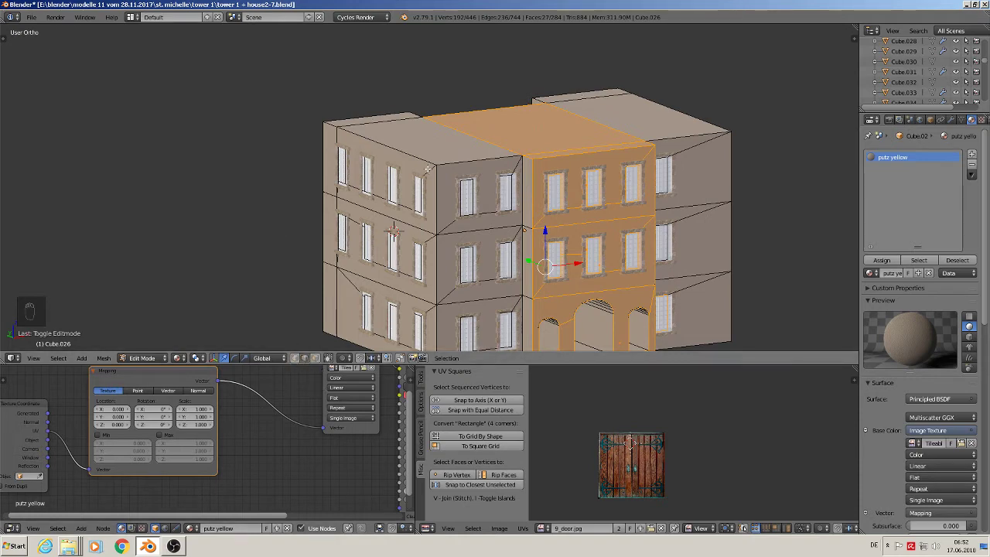
Step: Mark the outline edges of the side wall with four window columns as a UV seam
{"action": "right_click", "coordinate": [404, 151], "text": "alt"}
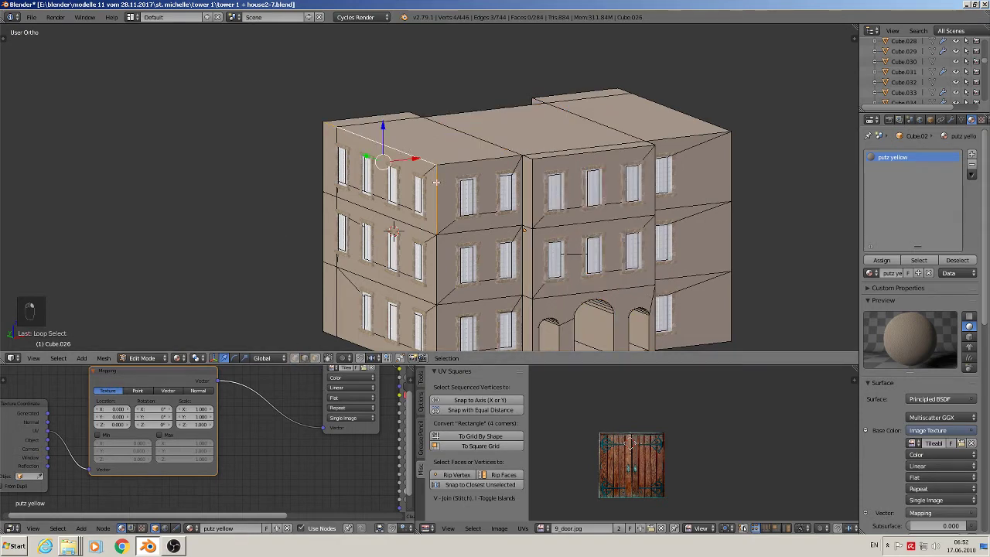
{"action": "scroll", "coordinate": [466, 223], "scroll_direction": "down", "scroll_amount": 1}
{"action": "middle_click_drag", "start_coordinate": [467, 224], "coordinate": [465, 204]}
{"action": "scroll", "coordinate": [464, 207], "scroll_direction": "up", "scroll_amount": 2}
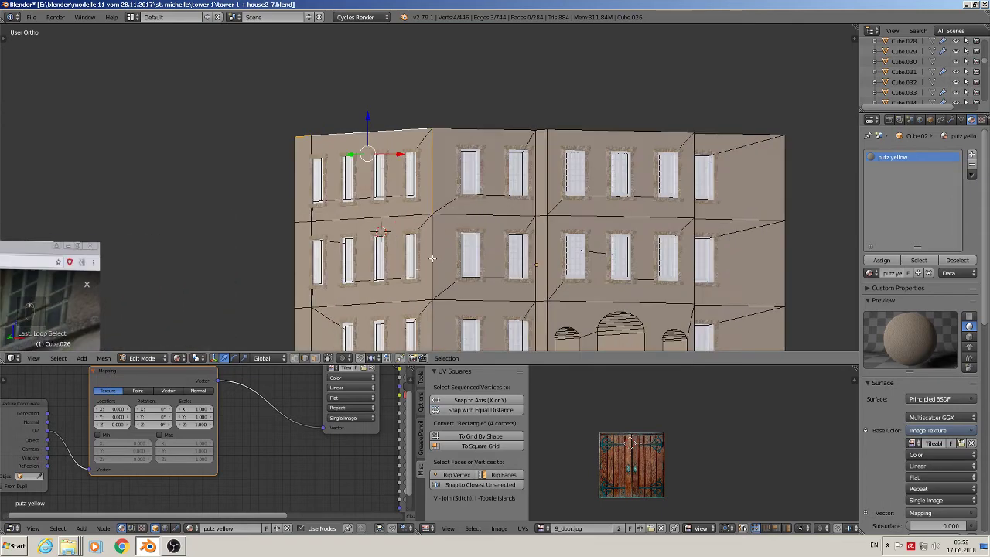
{"action": "right_click", "coordinate": [432, 258], "text": "shift"}
{"action": "middle_click_drag", "start_coordinate": [447, 261], "coordinate": [472, 153], "text": "shift"}
{"action": "right_click", "coordinate": [457, 258], "text": "shift"}
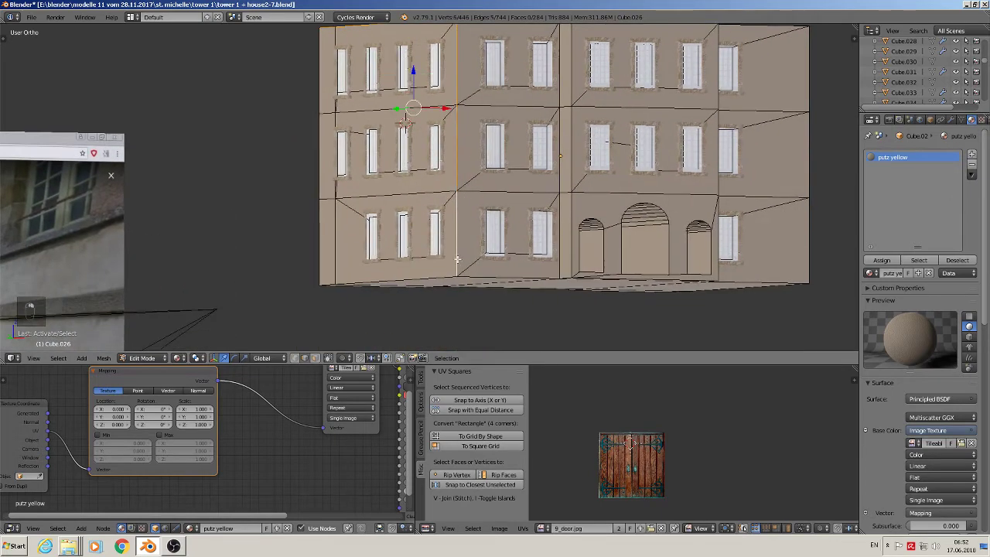
{"action": "middle_click_drag", "start_coordinate": [457, 260], "coordinate": [447, 284]}
{"action": "right_click", "coordinate": [446, 283], "text": "shift"}
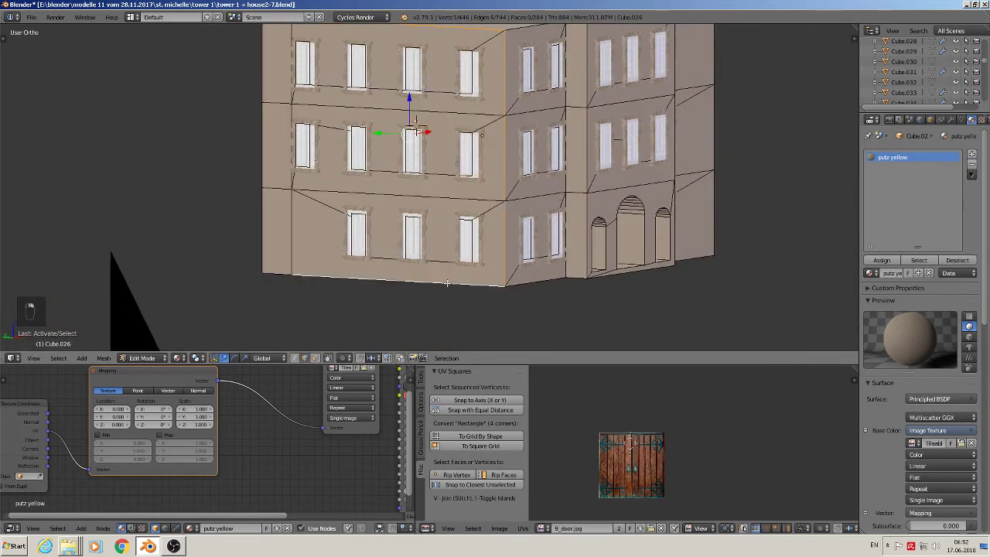
{"action": "right_click", "coordinate": [274, 268], "text": "shift"}
{"action": "right_click", "coordinate": [270, 235], "text": "shift"}
{"action": "right_click", "coordinate": [262, 142], "text": "shift"}
{"action": "right_click", "coordinate": [262, 80], "text": "shift"}
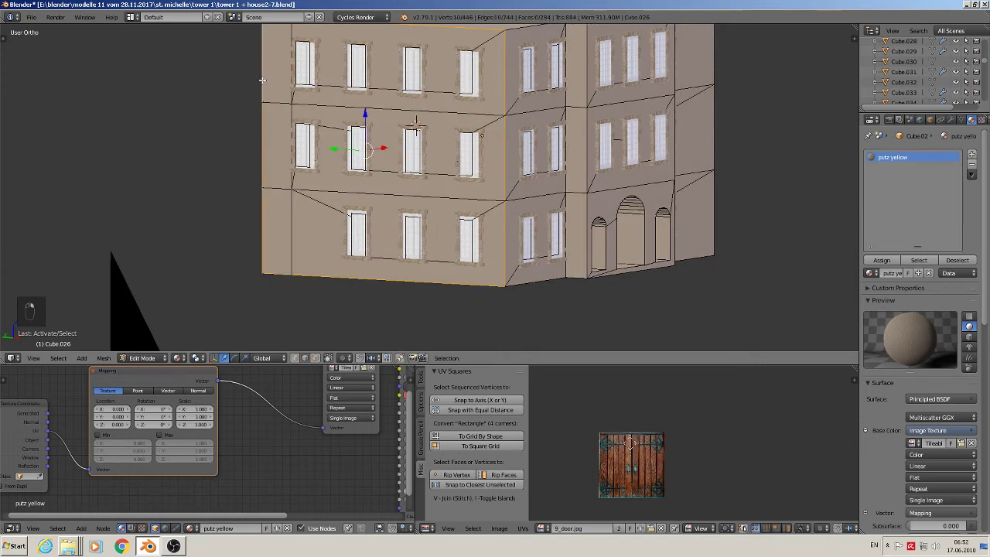
{"action": "middle_click_drag", "start_coordinate": [262, 80], "coordinate": [395, 211]}
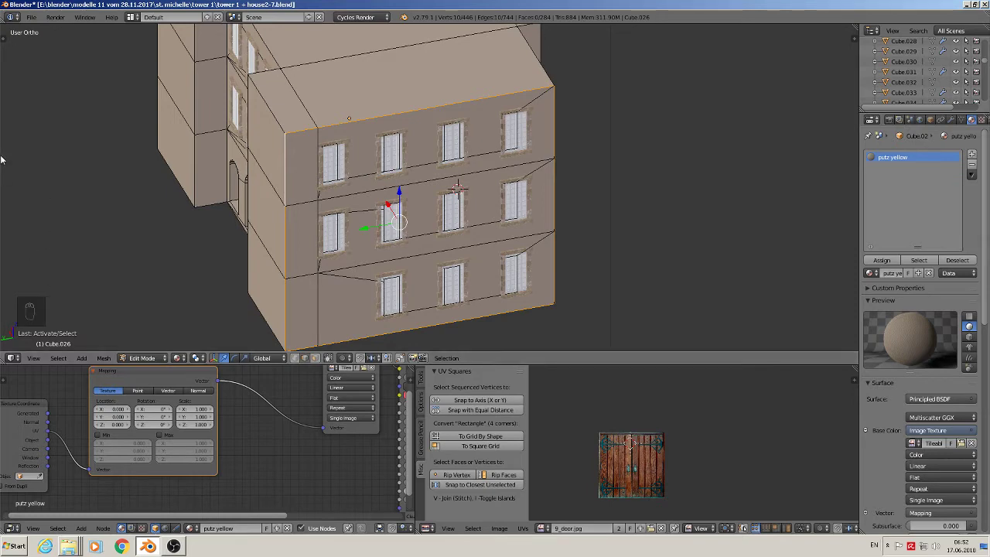
{"action": "key", "text": "t"}
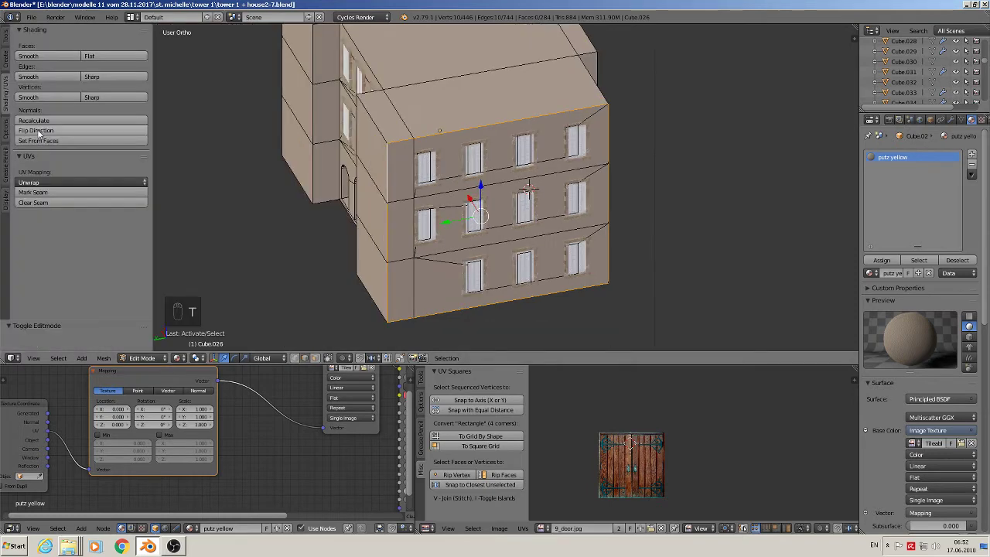
{"action": "left_click", "coordinate": [44, 194]}
Step: Mark the outline edges of the adjoining windowless projecting wing's face as a UV seam
{"action": "middle_click_drag", "start_coordinate": [347, 199], "coordinate": [420, 168]}
{"action": "right_click", "coordinate": [416, 167], "text": "shift"}
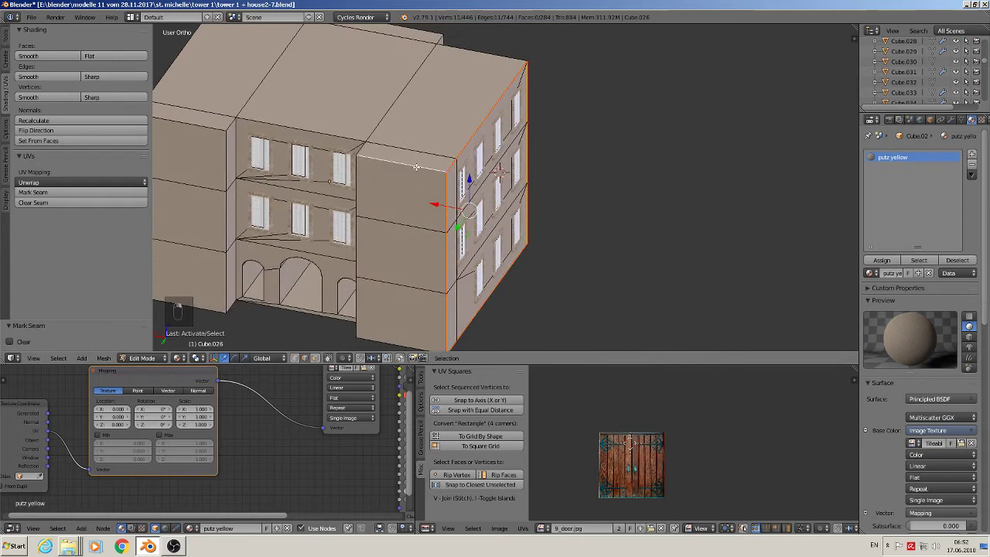
{"action": "right_click", "coordinate": [361, 203], "text": "shift"}
{"action": "right_click", "coordinate": [362, 258], "text": "shift"}
{"action": "right_click", "coordinate": [357, 313], "text": "shift"}
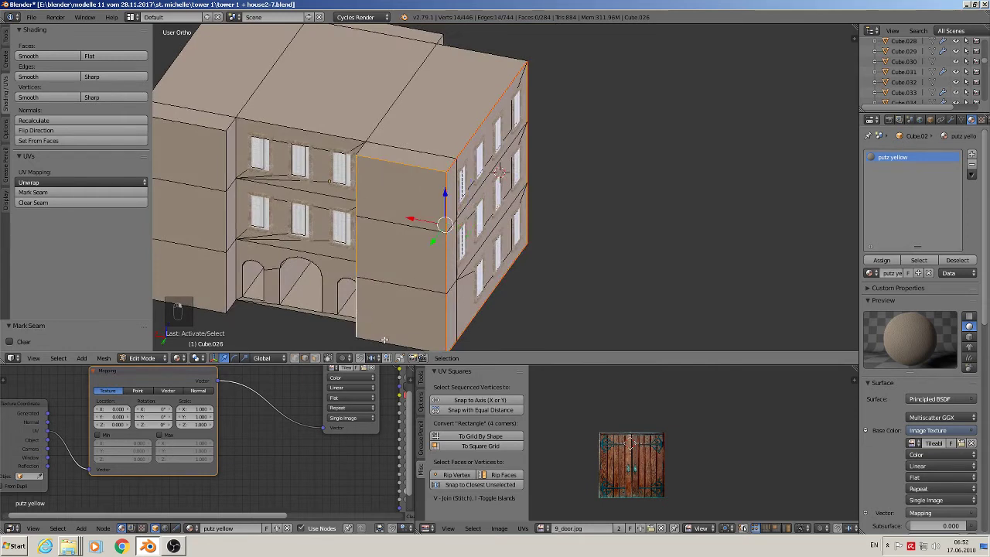
{"action": "right_click", "coordinate": [390, 344], "text": "shift"}
{"action": "left_click", "coordinate": [56, 193]}
Step: Select the top and vertical outline edges of the other windowless projecting wing's face
{"action": "right_click", "coordinate": [219, 219]}
{"action": "right_click", "coordinate": [224, 286], "text": "shift"}
{"action": "right_click", "coordinate": [222, 159], "text": "shift"}
{"action": "right_click", "coordinate": [209, 132], "text": "shift"}
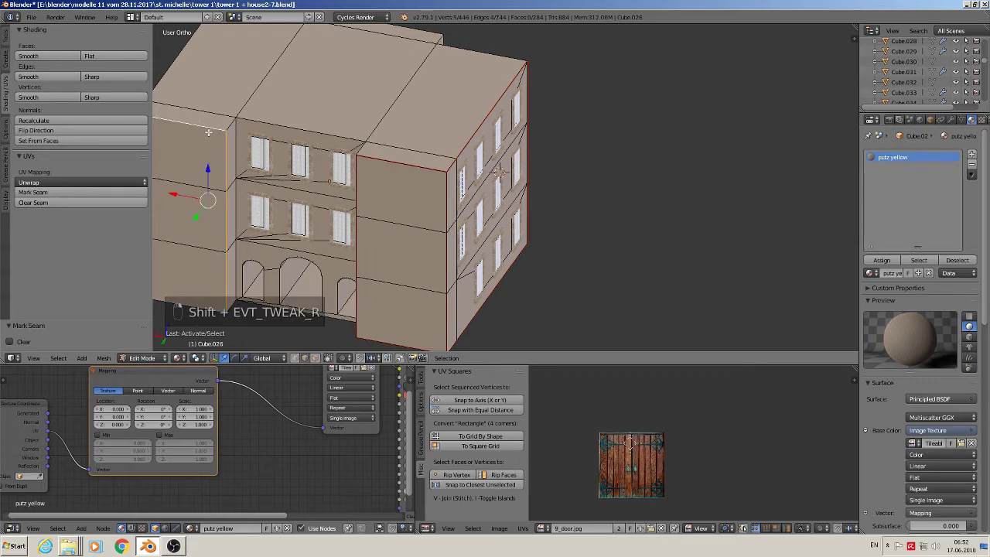
{"action": "middle_click_drag", "start_coordinate": [208, 133], "coordinate": [483, 140], "text": "shift"}
{"action": "right_click", "coordinate": [349, 142], "text": "shift"}
{"action": "right_click", "coordinate": [349, 203], "text": "shift"}
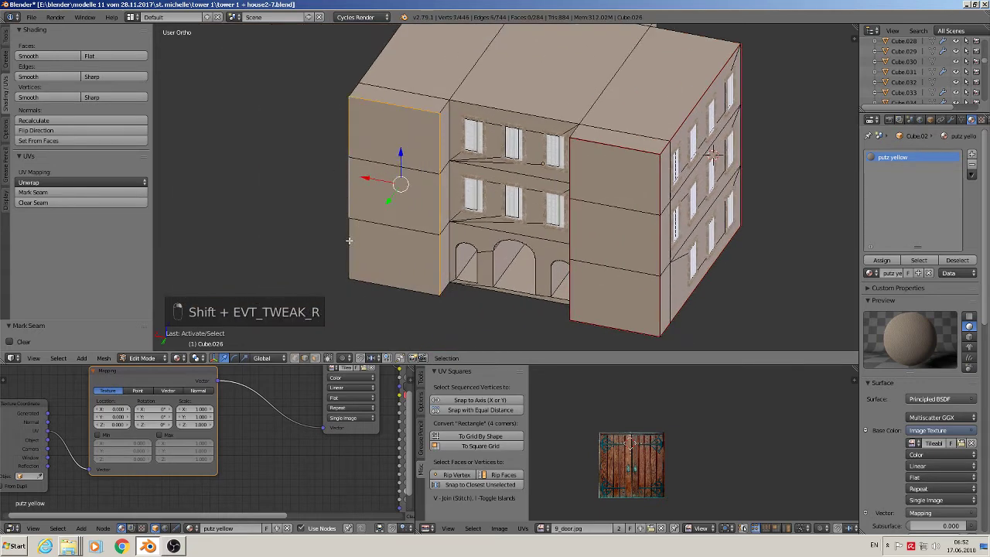
Step: Complete the outline selection of the left wing's front face beside the recessed arched facade and mark it as a seam
{"action": "right_click", "coordinate": [349, 241], "text": "shift"}
{"action": "right_click", "coordinate": [368, 283], "text": "shift"}
{"action": "left_click", "coordinate": [67, 194]}
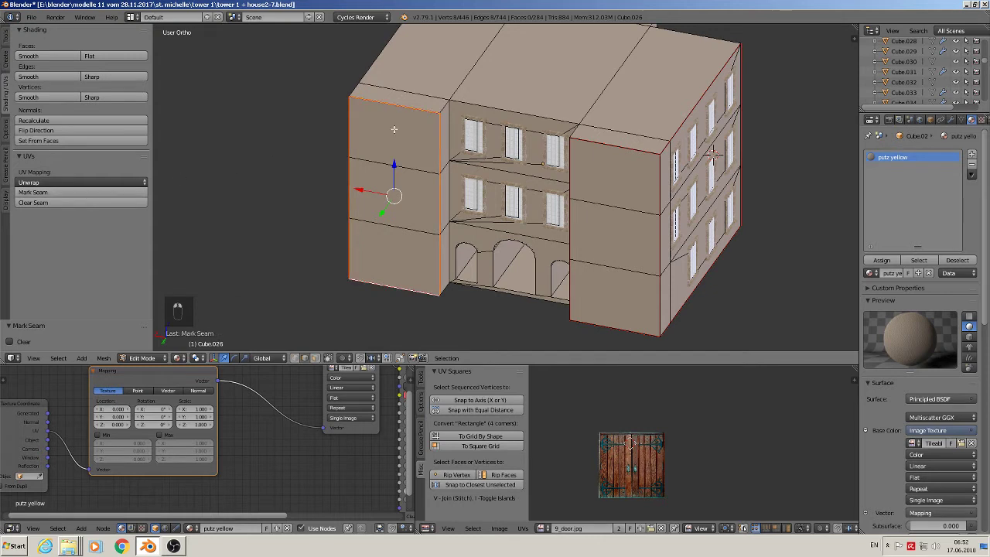
Step: Mark the top edges of the recessed middle facade, including the short returns to both wings, as seams
{"action": "middle_click_drag", "start_coordinate": [423, 126], "coordinate": [403, 162], "text": "shift"}
{"action": "right_click", "coordinate": [428, 140]}
{"action": "right_click", "coordinate": [459, 132], "text": "shift"}
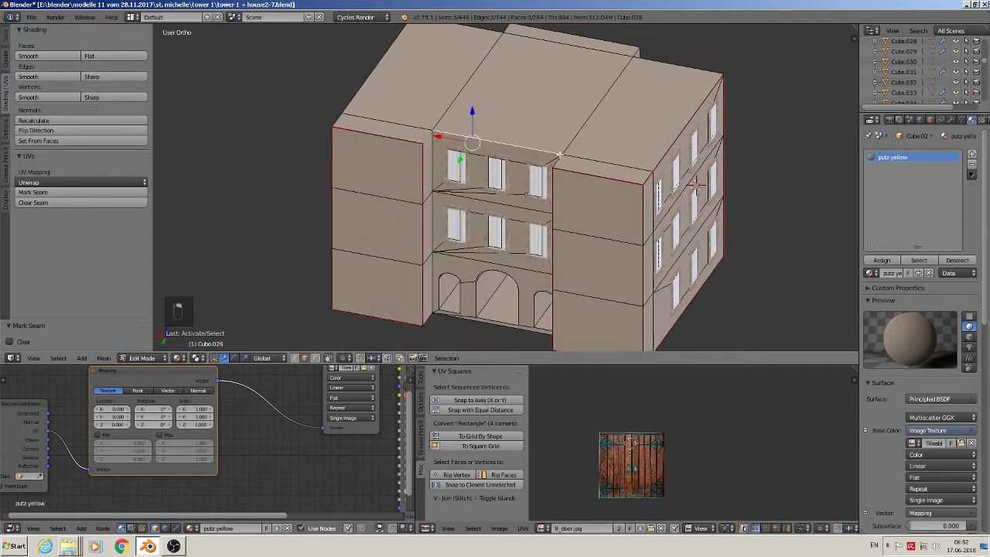
{"action": "right_click", "coordinate": [562, 157], "text": "shift"}
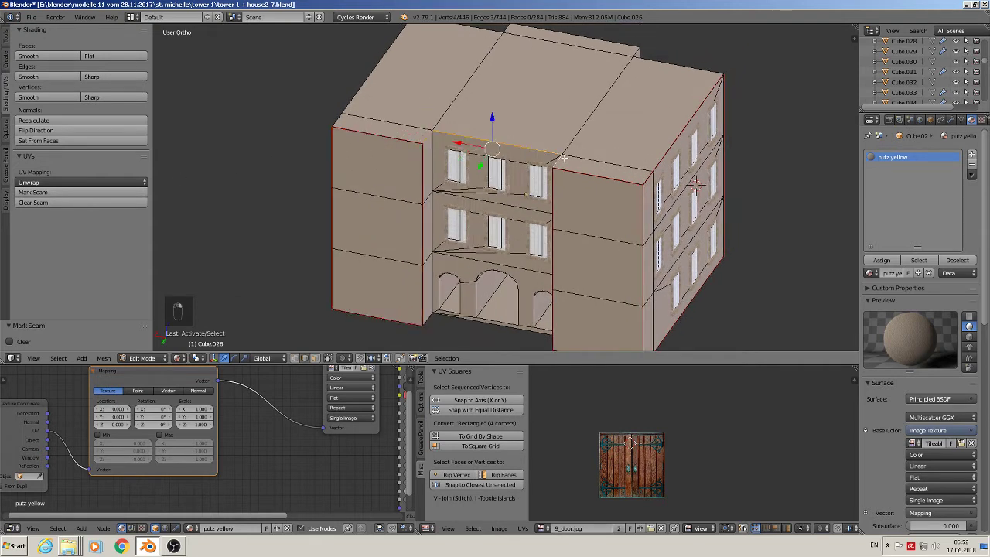
{"action": "left_click", "coordinate": [65, 193]}
Step: Mark the vertical inner corner between the recessed facade and the left wing as a seam across all three floors
{"action": "middle_click_drag", "start_coordinate": [302, 162], "coordinate": [323, 150]}
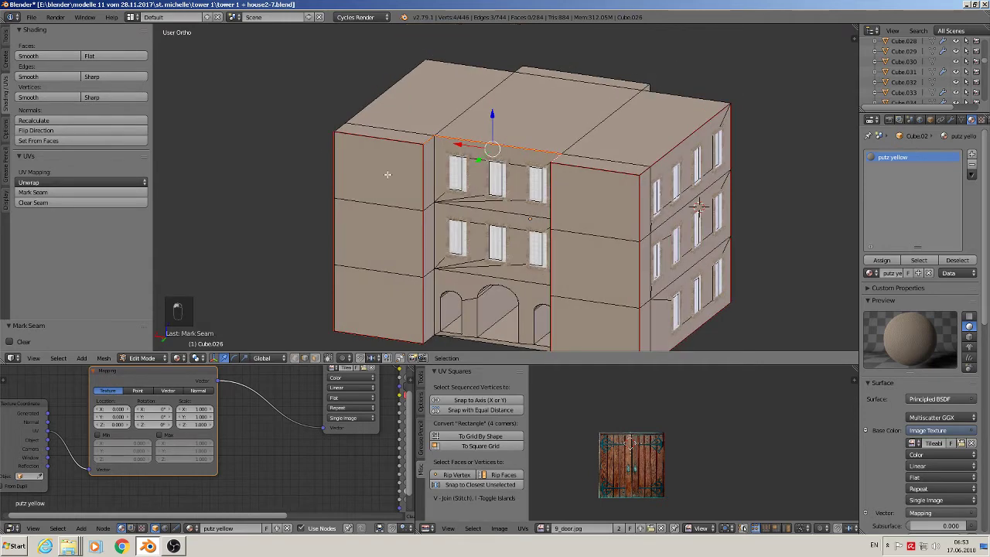
{"action": "right_click", "coordinate": [429, 180]}
{"action": "right_click", "coordinate": [431, 242], "text": "shift"}
{"action": "right_click", "coordinate": [437, 300], "text": "shift"}
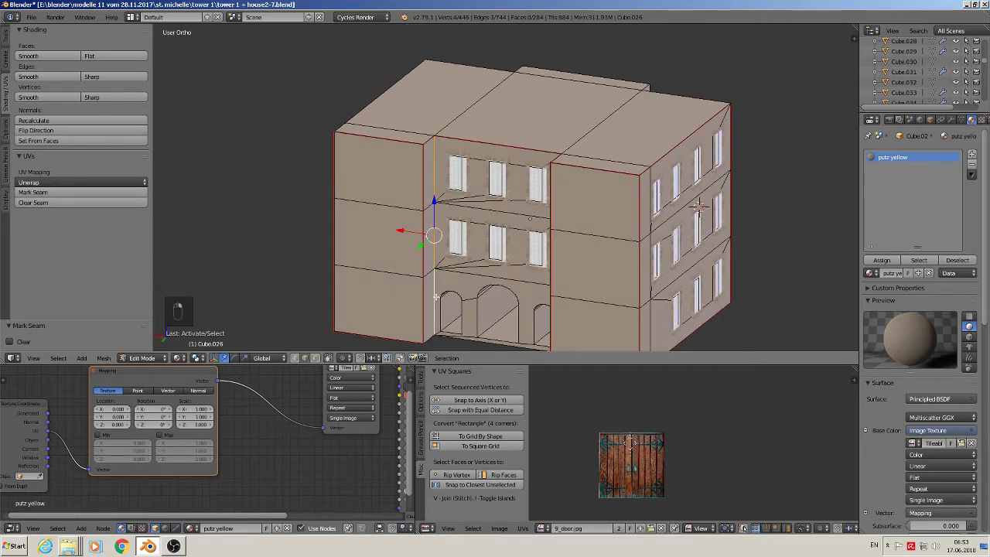
{"action": "left_click", "coordinate": [65, 192]}
Step: Mark the recessed facade's opposite vertical inner corner as a seam across all three floors
{"action": "middle_click_drag", "start_coordinate": [541, 178], "coordinate": [584, 171]}
{"action": "right_click", "coordinate": [559, 152]}
{"action": "right_click", "coordinate": [558, 210], "text": "shift"}
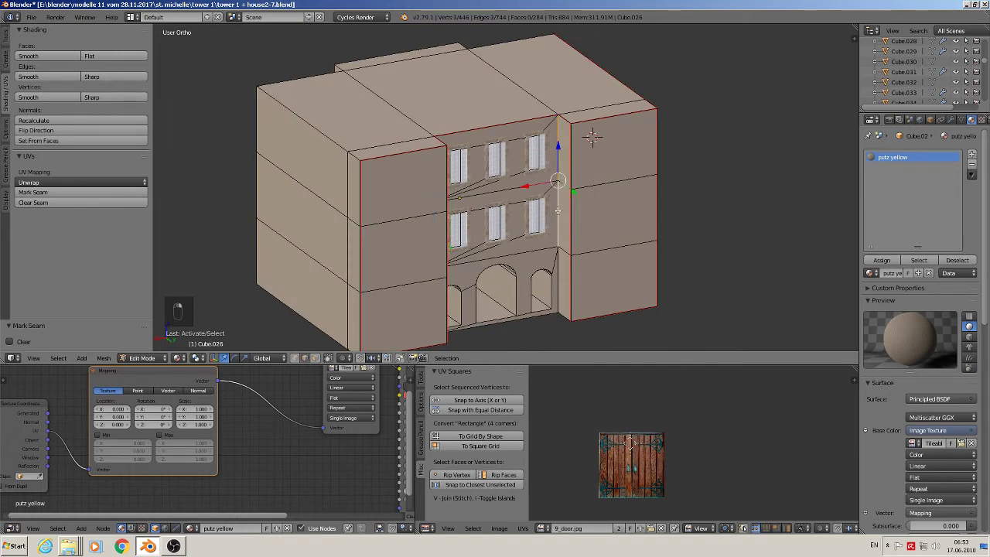
{"action": "right_click", "coordinate": [560, 263], "text": "shift"}
{"action": "left_click", "coordinate": [32, 191]}
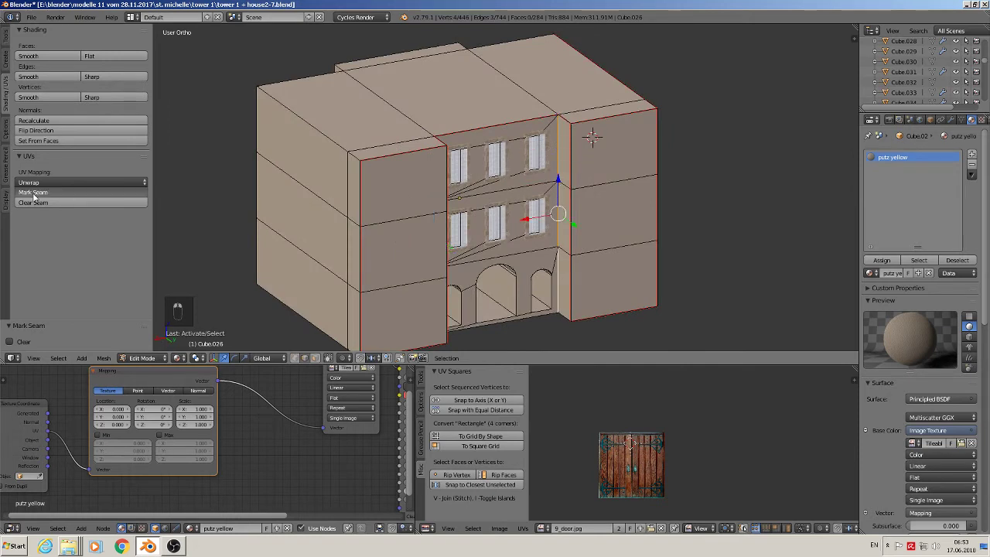
Step: Mark the bottom edges of the recessed facade and of the short returns to both wings as seams
{"action": "scroll", "coordinate": [419, 255], "scroll_direction": "up", "scroll_amount": 2}
{"action": "scroll", "coordinate": [658, 229], "scroll_direction": "up", "scroll_amount": 2}
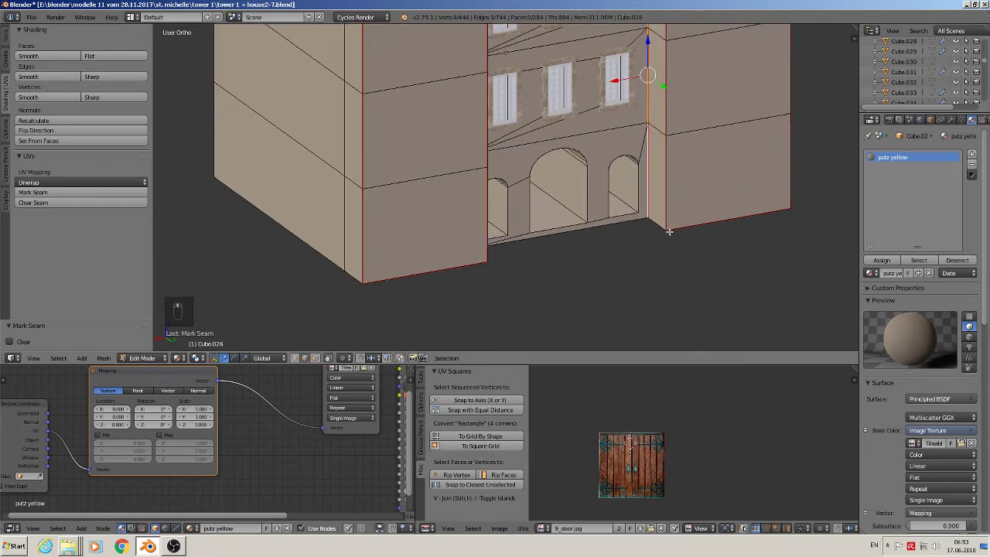
{"action": "right_click", "coordinate": [657, 223]}
{"action": "right_click", "coordinate": [602, 227], "text": "shift"}
{"action": "middle_click_drag", "start_coordinate": [570, 242], "coordinate": [497, 242]}
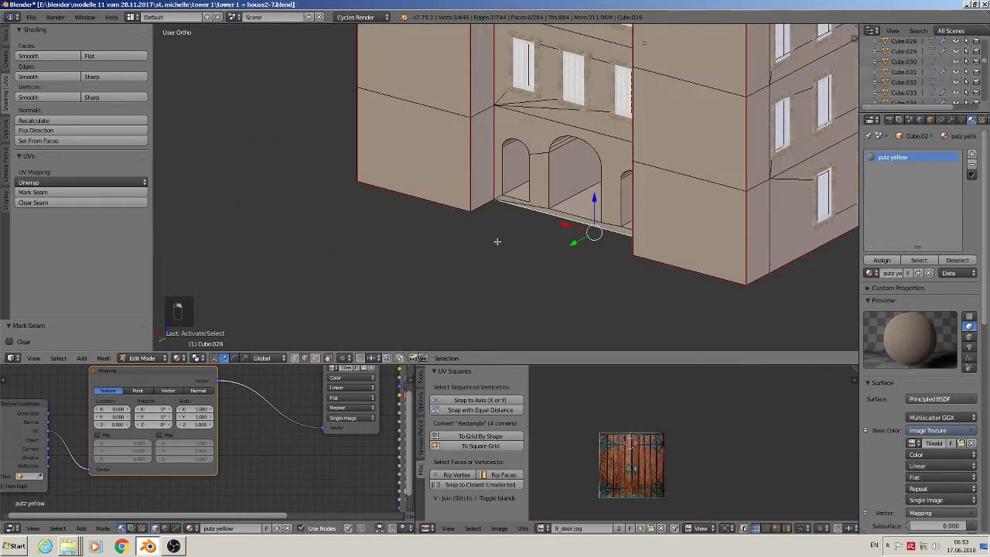
{"action": "right_click", "coordinate": [479, 207], "text": "shift"}
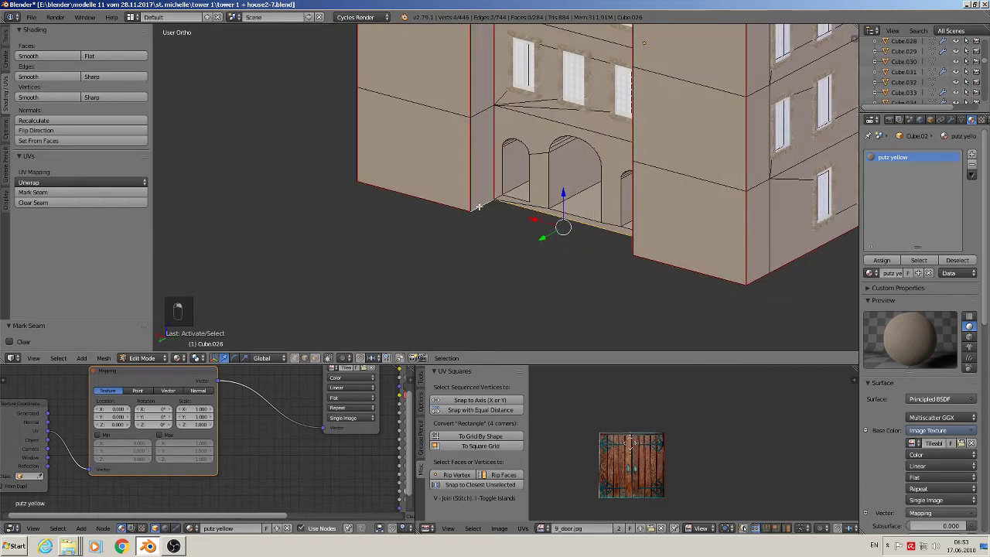
{"action": "left_click", "coordinate": [32, 192]}
Step: Mark both top edges of the windowless side wall as seams
{"action": "scroll", "coordinate": [397, 113], "scroll_direction": "down", "scroll_amount": 3}
{"action": "middle_click_drag", "start_coordinate": [358, 71], "coordinate": [570, 192], "text": "shift"}
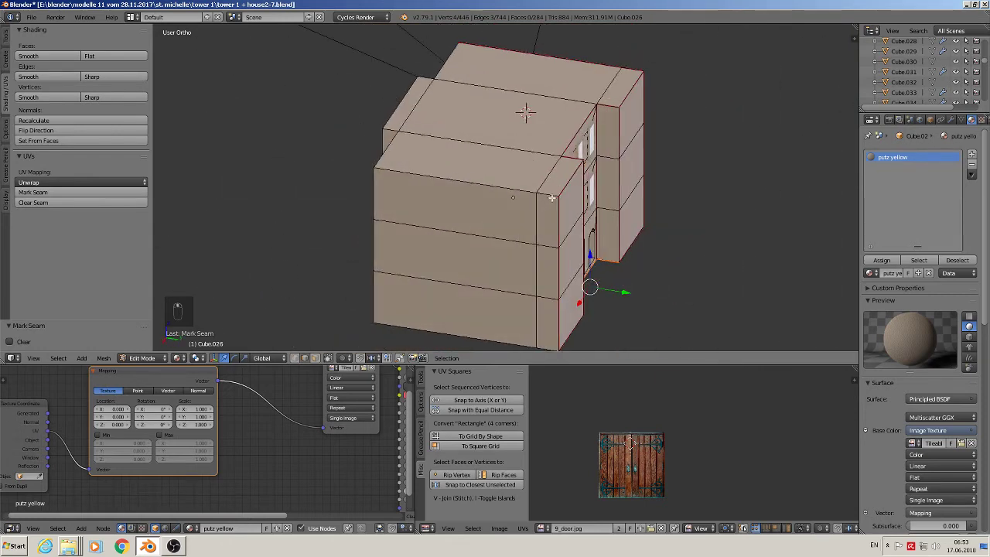
{"action": "left_click", "coordinate": [552, 198]}
{"action": "left_click", "coordinate": [509, 189]}
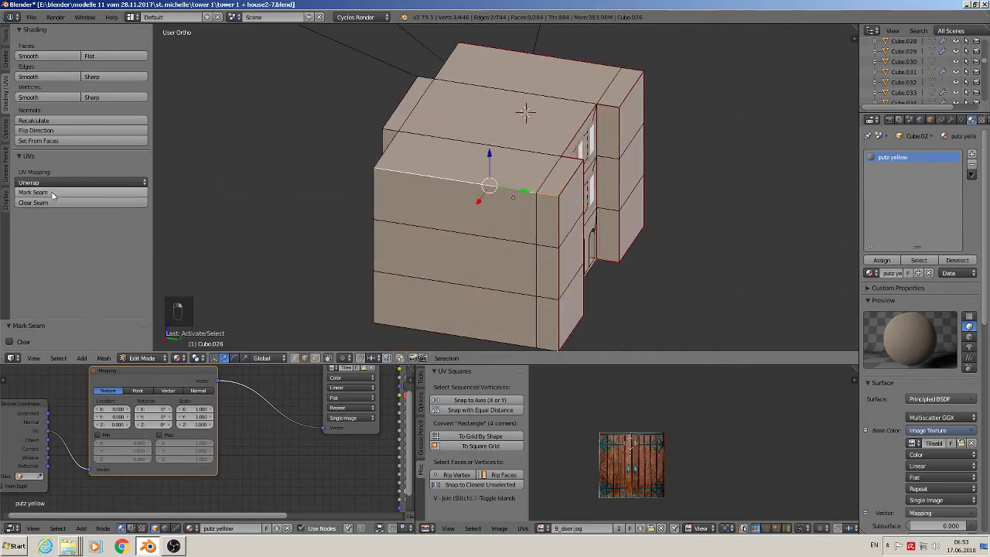
{"action": "left_click", "coordinate": [52, 193]}
Step: Mark the windowless side wall's far vertical corner and its bottom edges as seams
{"action": "left_click", "coordinate": [375, 199]}
{"action": "left_click", "coordinate": [374, 244], "text": "shift"}
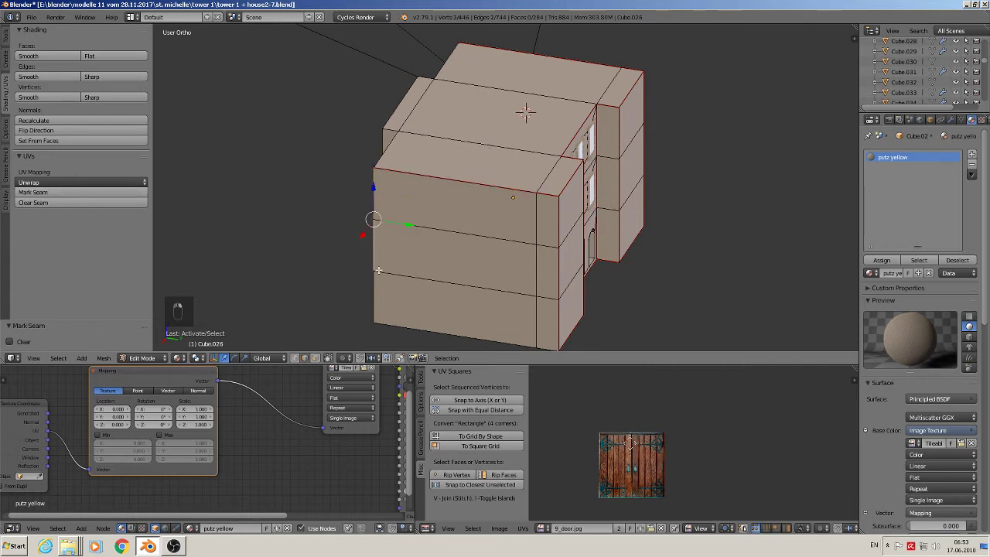
{"action": "left_click", "coordinate": [382, 296], "text": "shift"}
{"action": "left_click", "coordinate": [441, 331], "text": "shift"}
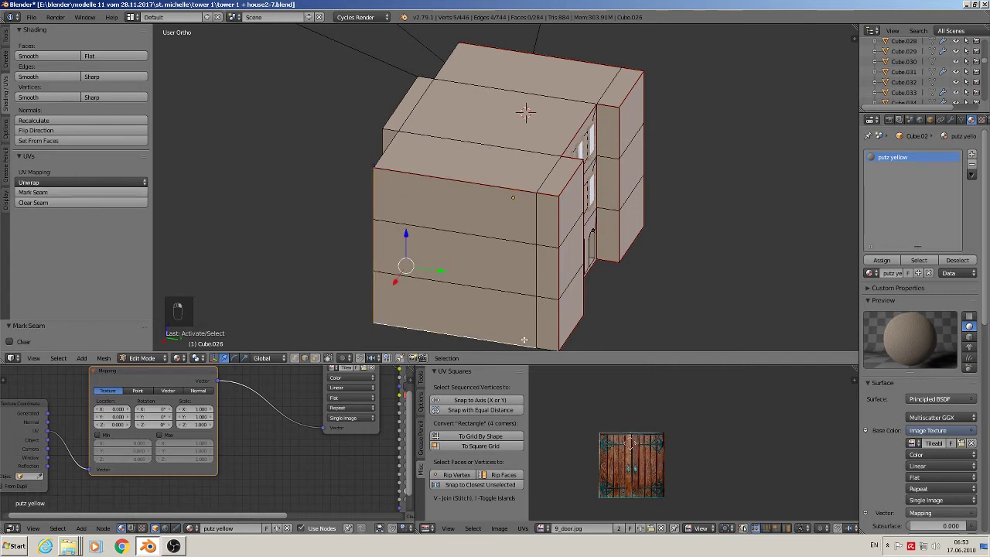
{"action": "left_click", "coordinate": [547, 345], "text": "shift"}
{"action": "left_click", "coordinate": [56, 192]}
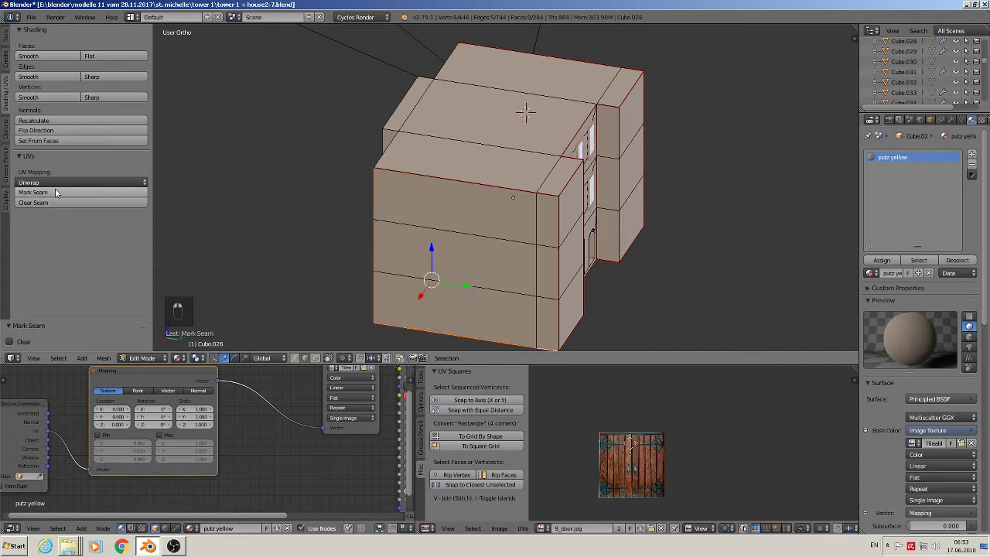
Step: Mark the roofline edges of the facade with the projecting arched centre section as seams
{"action": "middle_click_drag", "start_coordinate": [383, 133], "coordinate": [513, 123]}
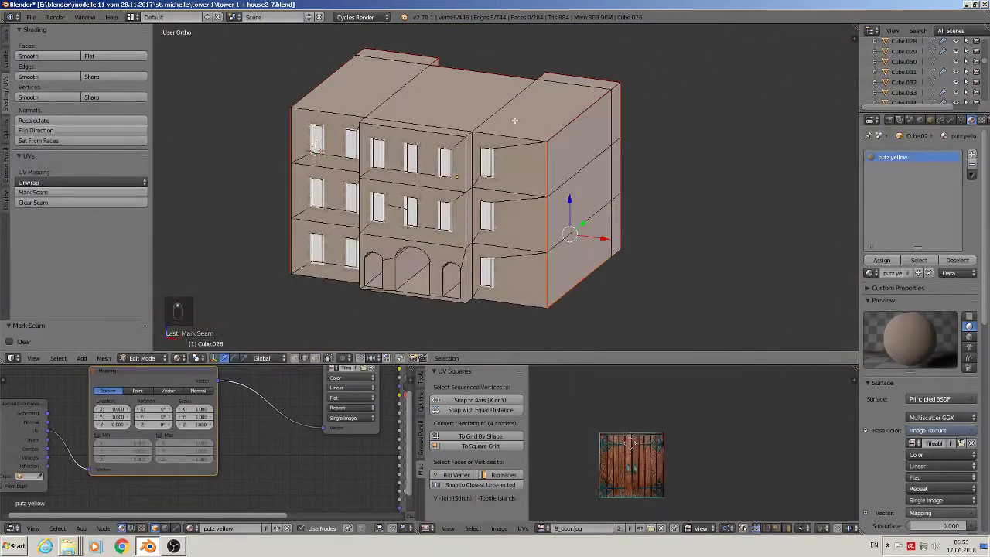
{"action": "right_click", "coordinate": [448, 128]}
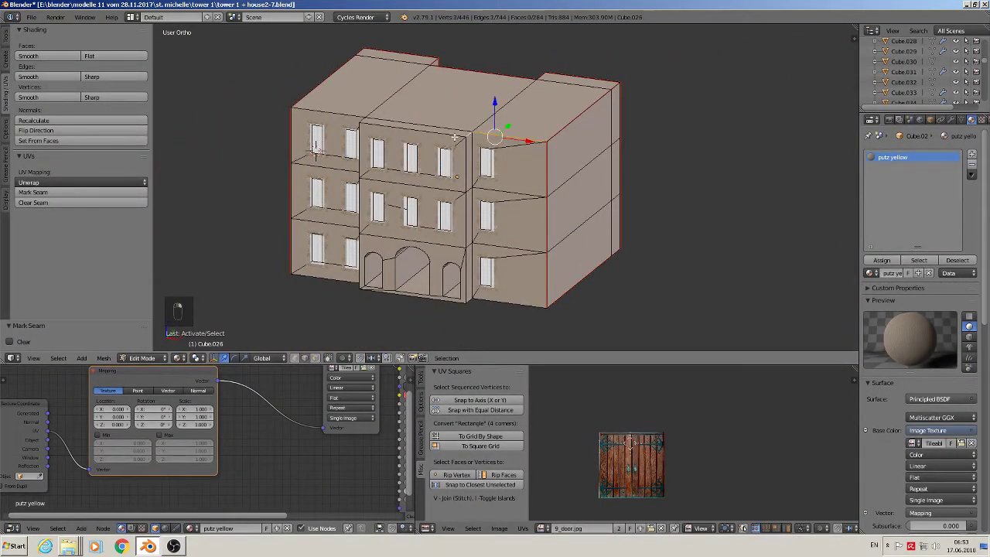
{"action": "right_click", "coordinate": [428, 130], "text": "shift"}
{"action": "right_click", "coordinate": [365, 120], "text": "shift"}
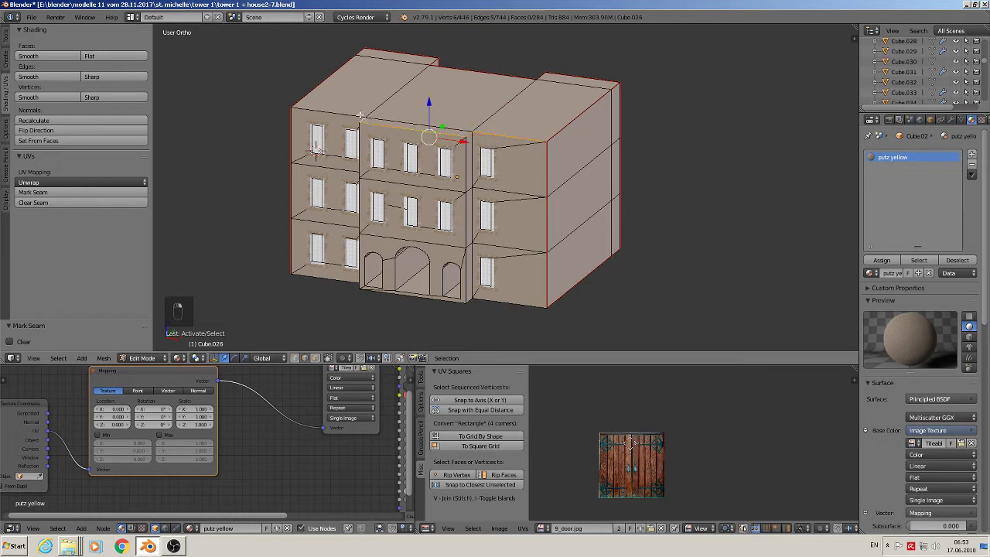
{"action": "right_click", "coordinate": [352, 113], "text": "shift"}
{"action": "left_click", "coordinate": [70, 192]}
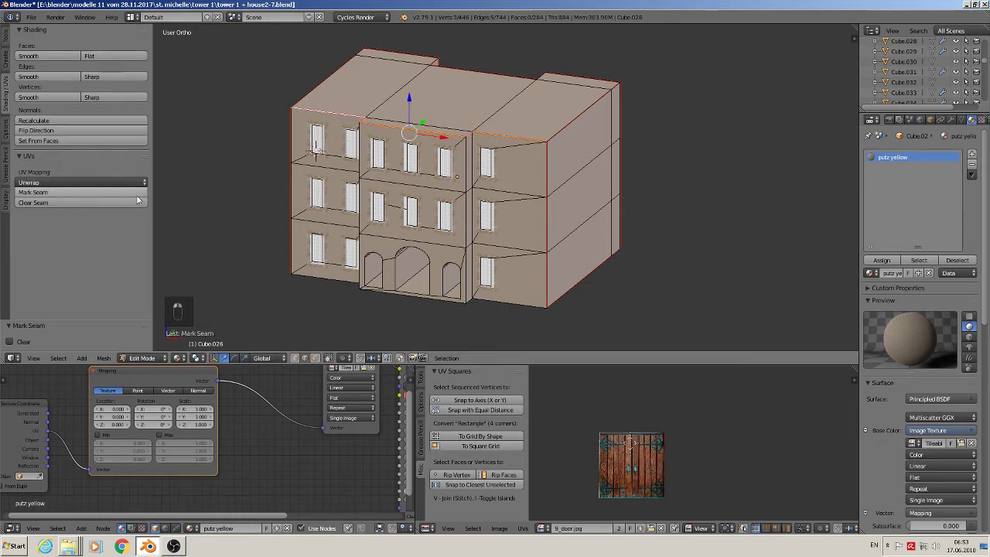
Step: Select the horizontal edges between the top and middle floors around the whole building and mark them as seams
{"action": "right_click", "coordinate": [516, 195], "text": "alt"}
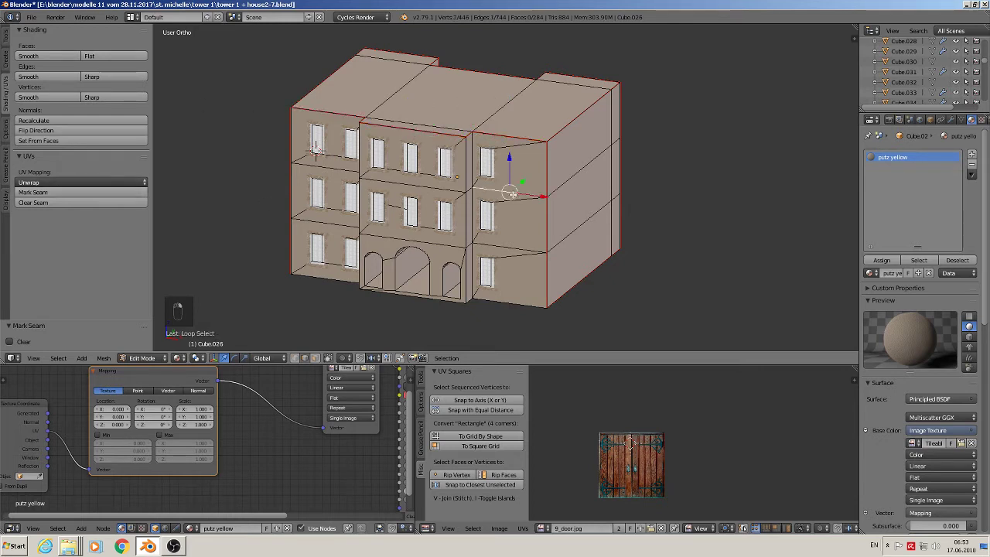
{"action": "middle_click_drag", "start_coordinate": [472, 195], "coordinate": [455, 168]}
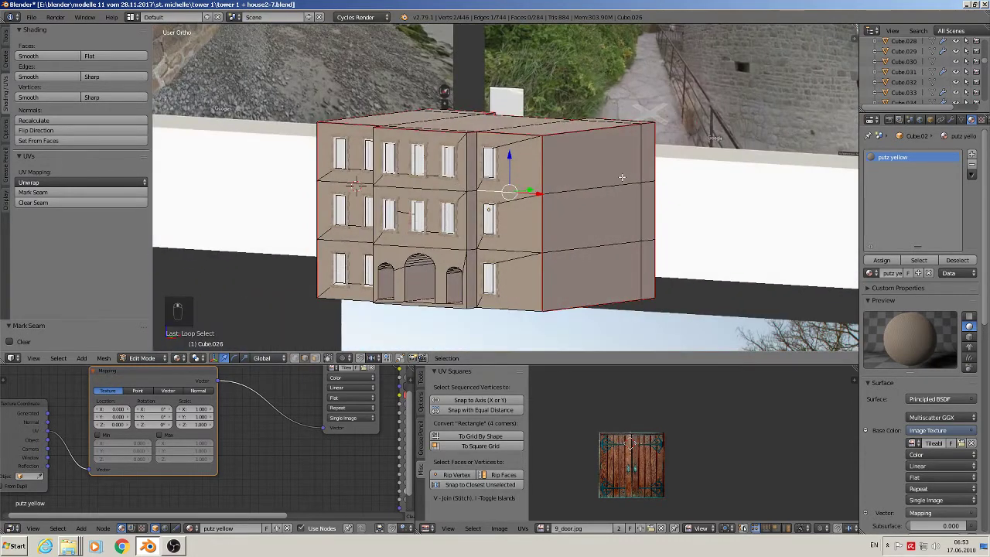
{"action": "right_click", "coordinate": [582, 189], "text": "alt+shift"}
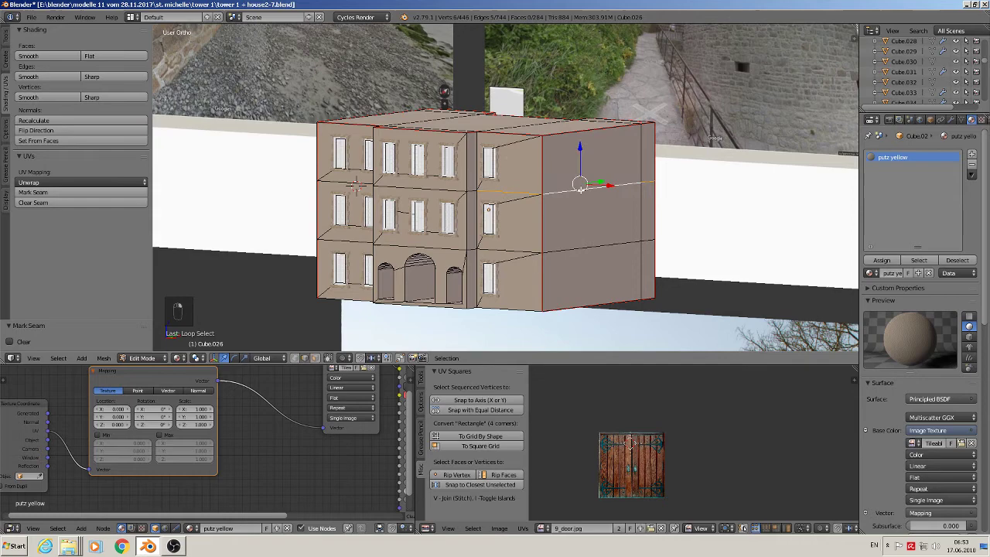
{"action": "right_click", "coordinate": [422, 190], "text": "alt+shift"}
{"action": "middle_click_drag", "start_coordinate": [409, 191], "coordinate": [600, 210]}
{"action": "right_click", "coordinate": [556, 230], "text": "shift"}
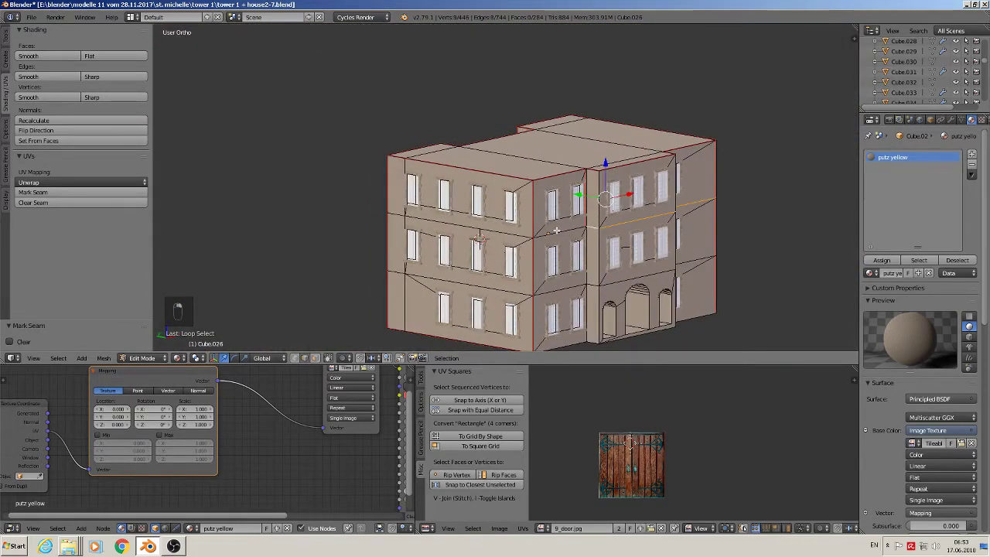
{"action": "right_click", "coordinate": [557, 232], "text": "alt+shift"}
{"action": "right_click", "coordinate": [484, 232], "text": "alt+shift"}
{"action": "middle_click_drag", "start_coordinate": [439, 219], "coordinate": [486, 245]}
{"action": "right_click", "coordinate": [488, 247], "text": "alt+shift"}
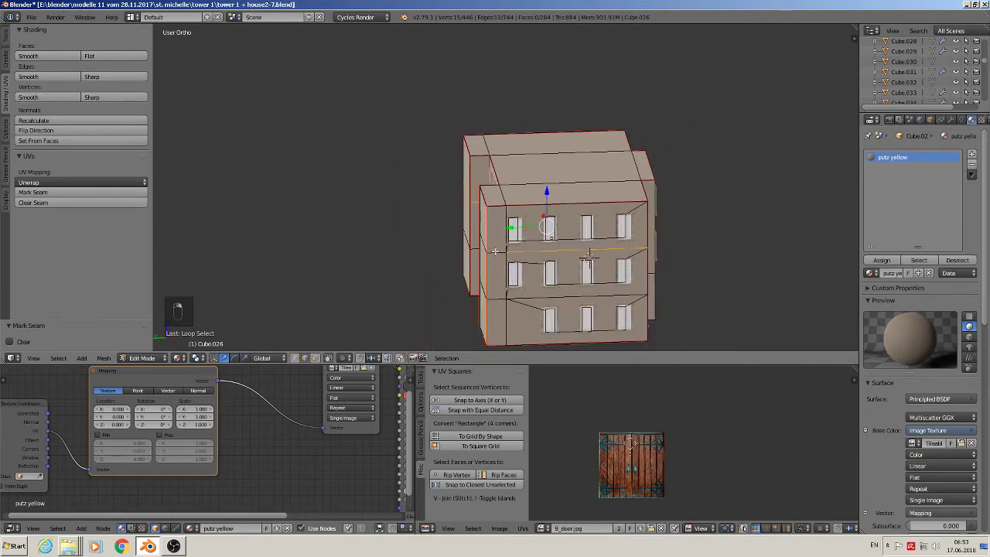
{"action": "right_click", "coordinate": [496, 252], "text": "shift"}
{"action": "middle_click_drag", "start_coordinate": [504, 246], "coordinate": [654, 242]}
{"action": "right_click", "coordinate": [561, 248], "text": "alt+shift"}
{"action": "scroll", "coordinate": [556, 237], "scroll_direction": "up", "scroll_amount": 3}
{"action": "right_click", "coordinate": [554, 235], "text": "alt+shift"}
{"action": "scroll", "coordinate": [555, 235], "scroll_direction": "down", "scroll_amount": 3}
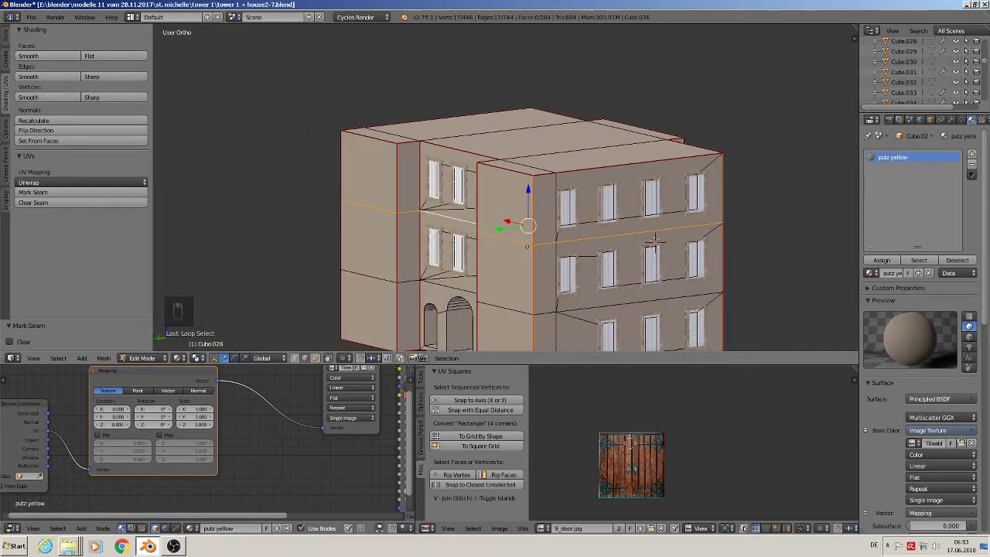
{"action": "left_click", "coordinate": [37, 193]}
Step: Select the horizontal edges between the ground and middle floors around the whole building and mark them as seams
{"action": "middle_click_drag", "start_coordinate": [468, 261], "coordinate": [419, 144], "text": "shift"}
{"action": "right_click", "coordinate": [461, 194], "text": "alt"}
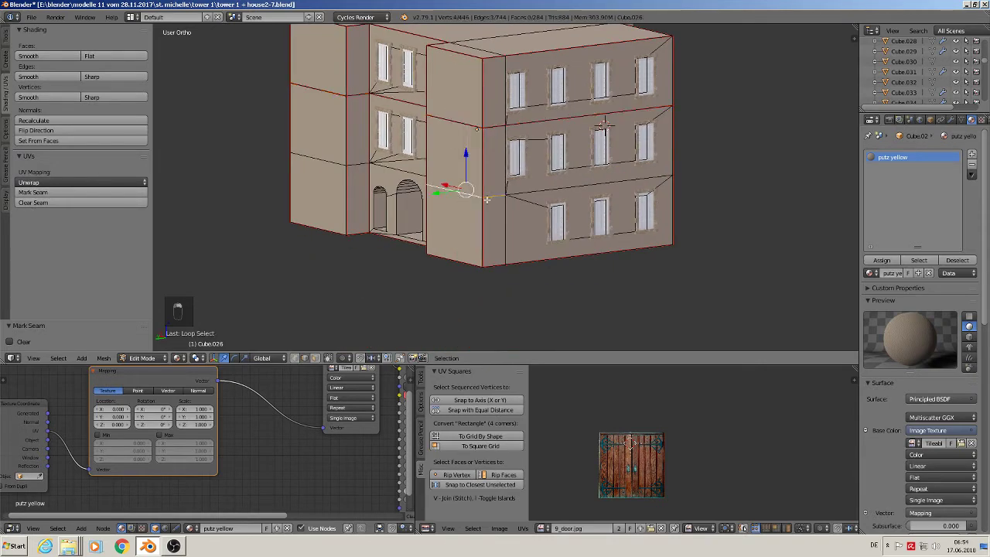
{"action": "right_click", "coordinate": [527, 190], "text": "shift"}
{"action": "middle_click_drag", "start_coordinate": [527, 190], "coordinate": [205, 291]}
{"action": "right_click", "coordinate": [656, 198], "text": "shift"}
{"action": "right_click", "coordinate": [694, 196], "text": "shift"}
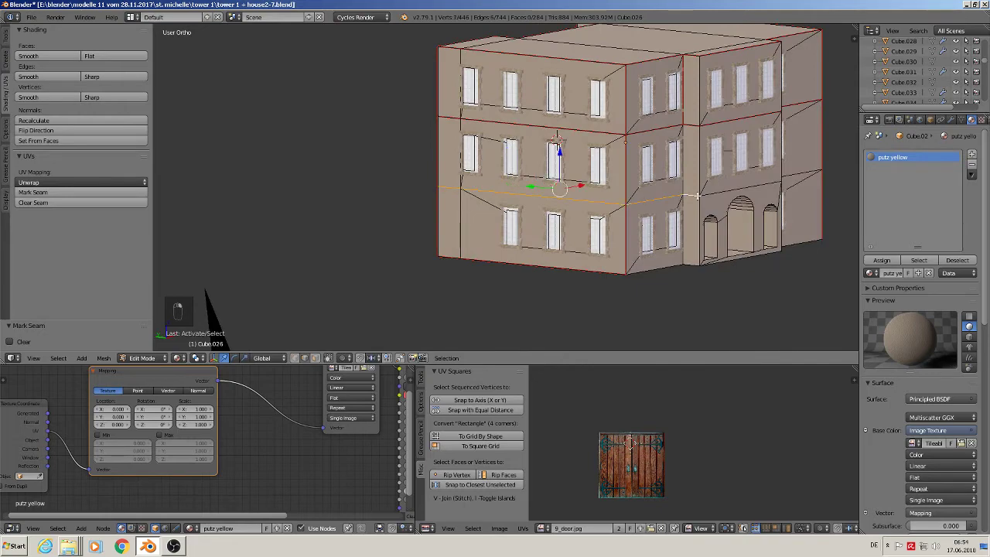
{"action": "right_click", "coordinate": [727, 193], "text": "shift"}
{"action": "middle_click_drag", "start_coordinate": [727, 193], "coordinate": [638, 220]}
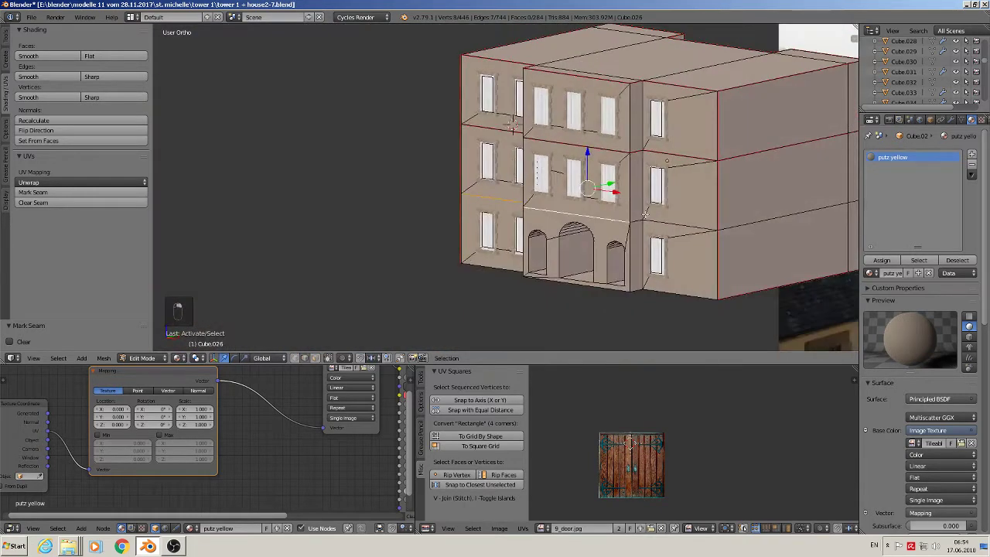
{"action": "right_click", "coordinate": [637, 220], "text": "shift"}
{"action": "right_click", "coordinate": [688, 227], "text": "shift"}
{"action": "middle_click_drag", "start_coordinate": [744, 230], "coordinate": [693, 214]}
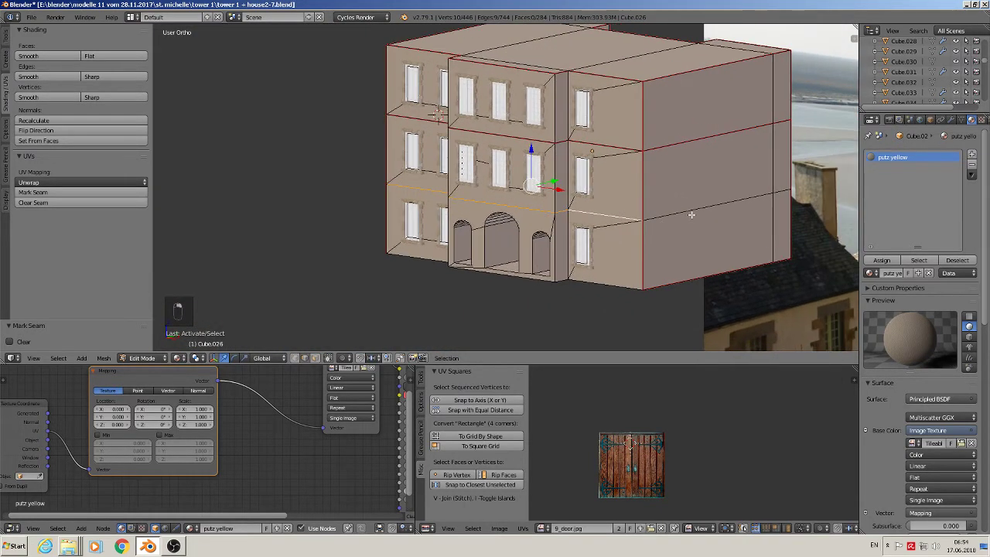
{"action": "right_click", "coordinate": [771, 198], "text": "shift"}
{"action": "right_click", "coordinate": [772, 195], "text": "shift"}
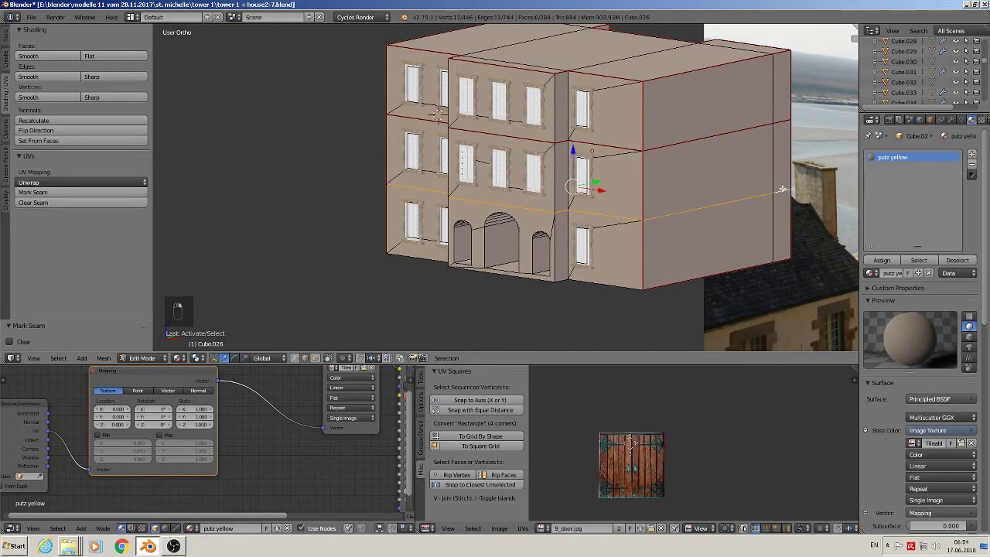
{"action": "middle_click_drag", "start_coordinate": [782, 190], "coordinate": [698, 109]}
{"action": "right_click", "coordinate": [567, 232], "text": "shift"}
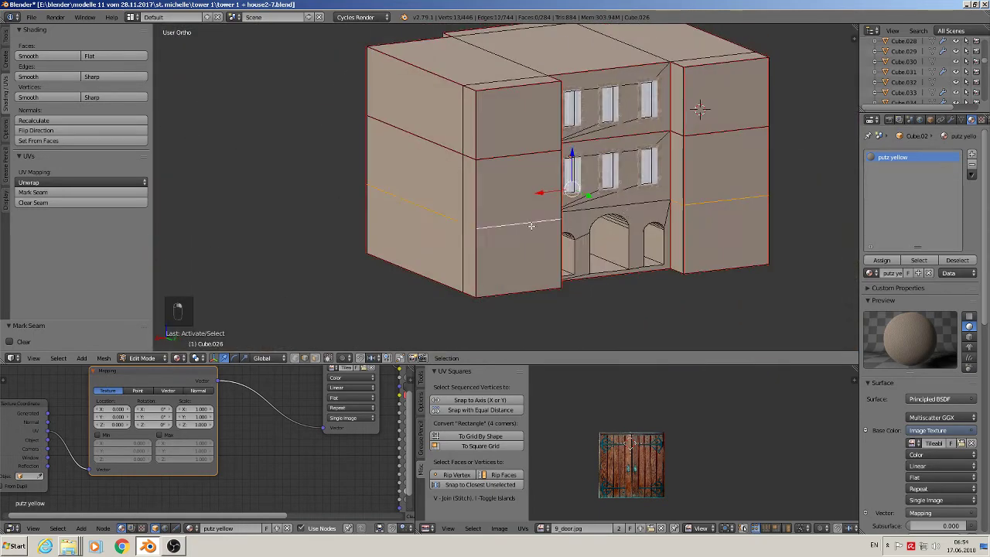
{"action": "middle_click_drag", "start_coordinate": [567, 232], "coordinate": [468, 202]}
{"action": "right_click", "coordinate": [461, 199], "text": "shift"}
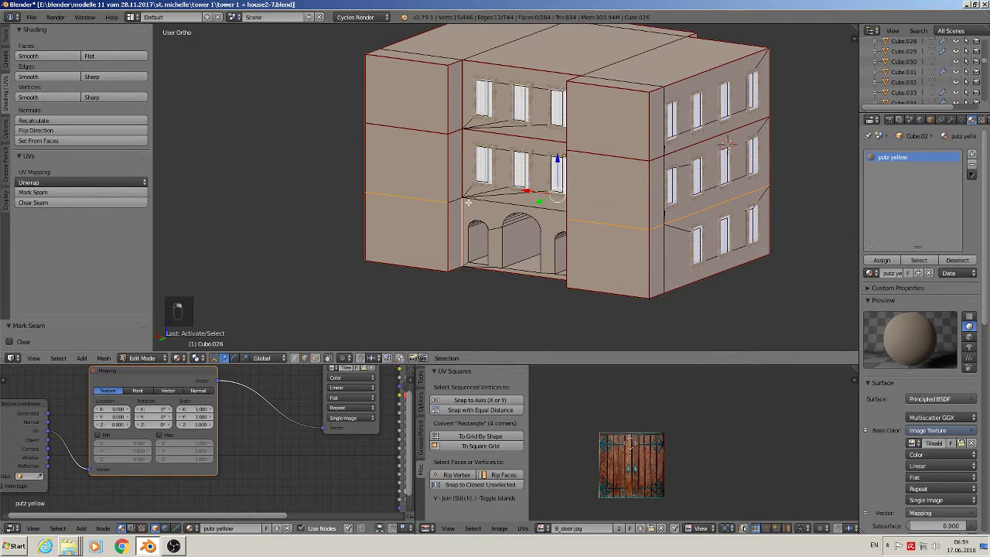
{"action": "right_click", "coordinate": [463, 206], "text": "shift"}
{"action": "right_click", "coordinate": [456, 203], "text": "shift"}
{"action": "right_click", "coordinate": [523, 204], "text": "shift"}
{"action": "middle_click_drag", "start_coordinate": [552, 218], "coordinate": [662, 209]}
{"action": "scroll", "coordinate": [662, 209], "scroll_direction": "down", "scroll_amount": 1}
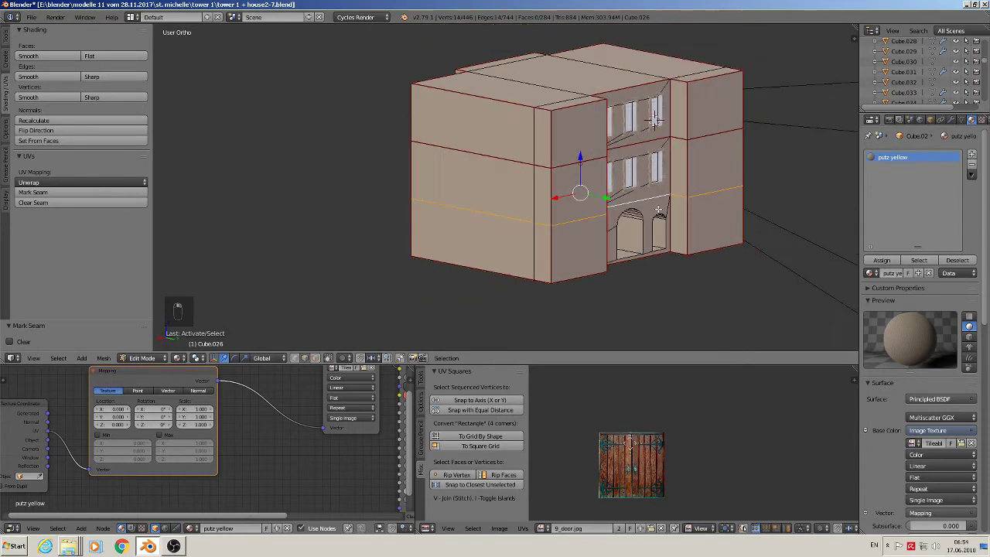
{"action": "left_click", "coordinate": [80, 194]}
{"action": "scroll", "coordinate": [544, 163], "scroll_direction": "up", "scroll_amount": 2}
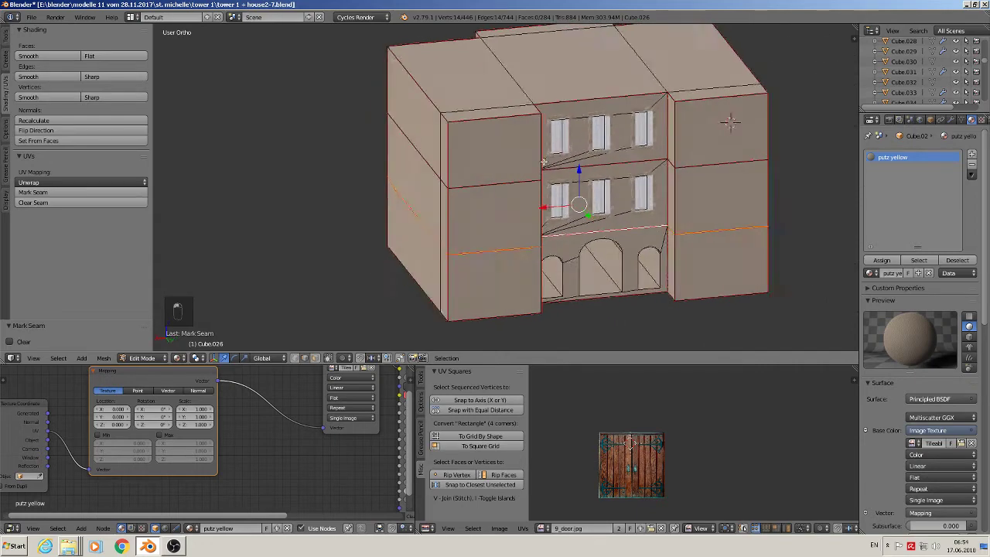
{"action": "middle_click_drag", "start_coordinate": [544, 162], "coordinate": [727, 179]}
{"action": "scroll", "coordinate": [544, 166], "scroll_direction": "up", "scroll_amount": 2}
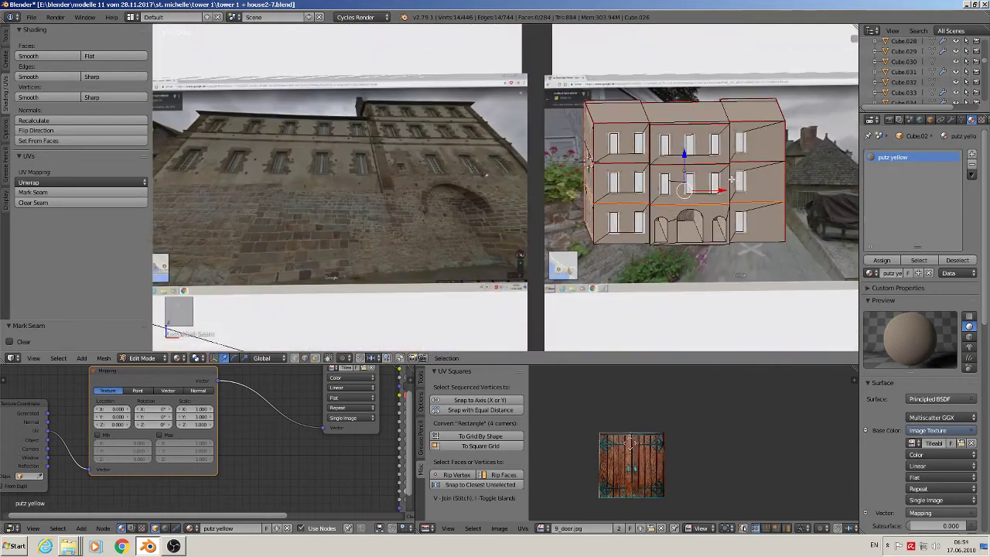
Step: Leave mesh editing, duplicate the house walls along the X axis, and send the copy to another layer
{"action": "key", "text": "Tab"}
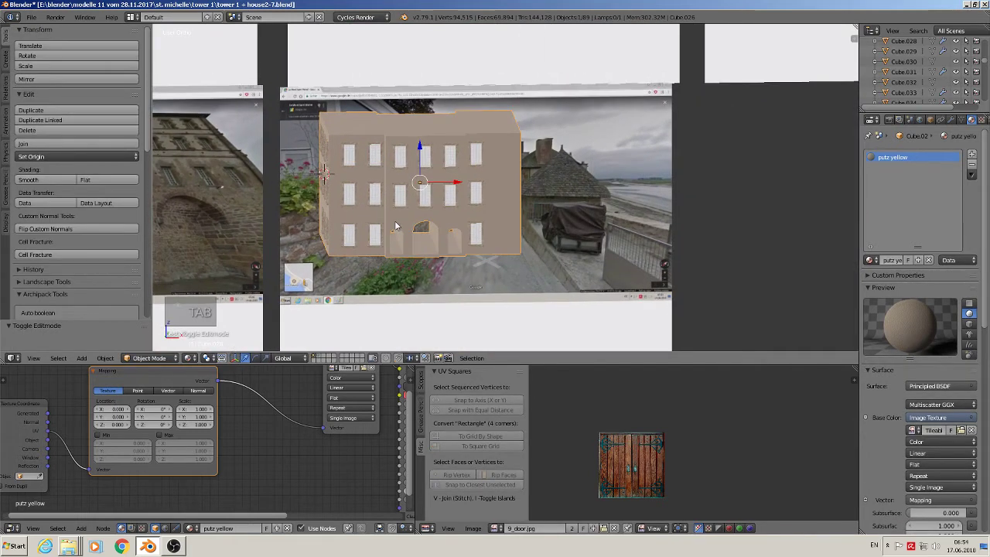
{"action": "key", "text": "shift+d"}
{"action": "key", "text": "x"}
{"action": "left_click", "coordinate": [764, 188]}
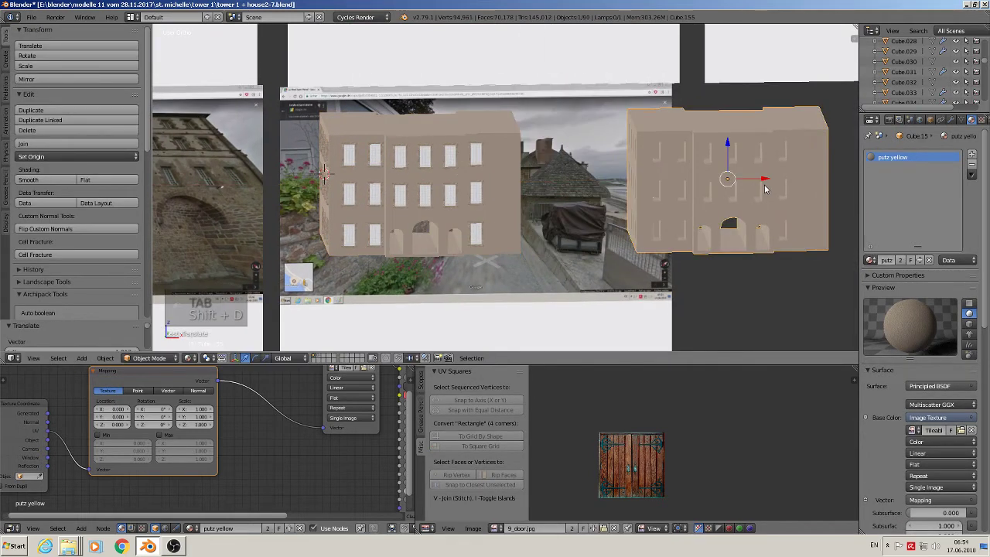
{"action": "left_click_drag", "start_coordinate": [764, 188], "coordinate": [806, 181]}
{"action": "key", "text": "m"}
{"action": "key", "text": "m"}
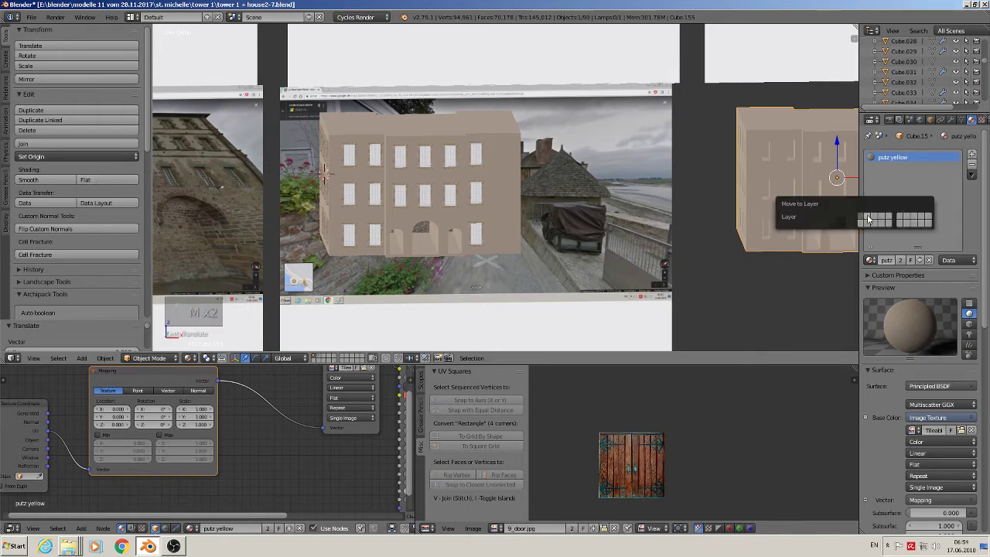
{"action": "left_click", "coordinate": [868, 220]}
Step: Move the original house walls along the X axis, clear of the window objects and the reference image
{"action": "right_click", "coordinate": [514, 230]}
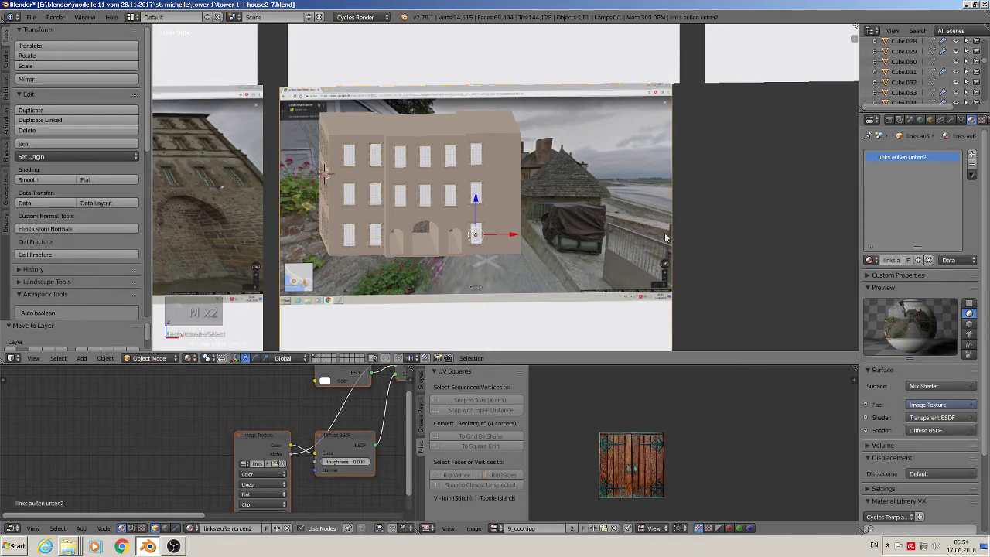
{"action": "key", "text": "g"}
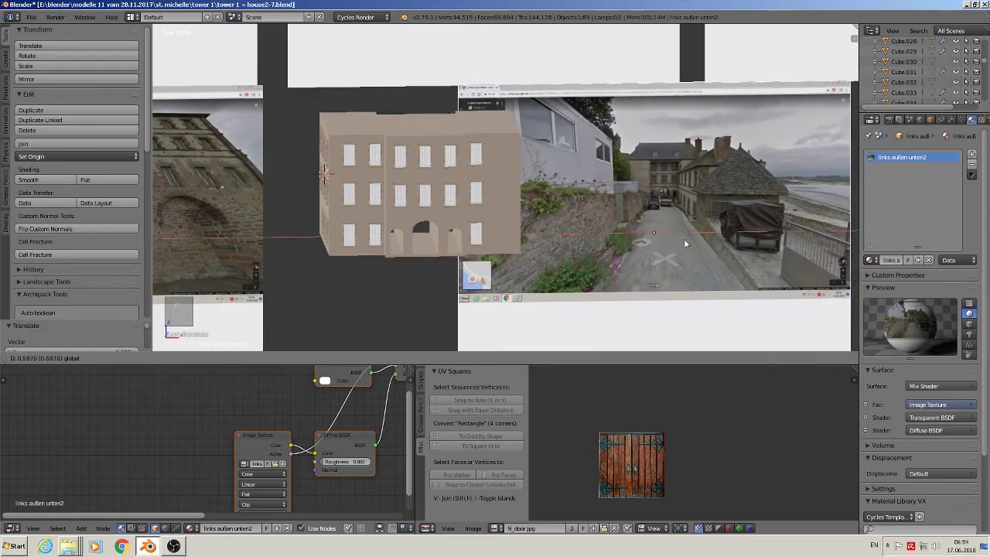
{"action": "left_click", "coordinate": [510, 193]}
{"action": "right_click", "coordinate": [511, 193]}
{"action": "key", "text": "g"}
{"action": "key", "text": "x"}
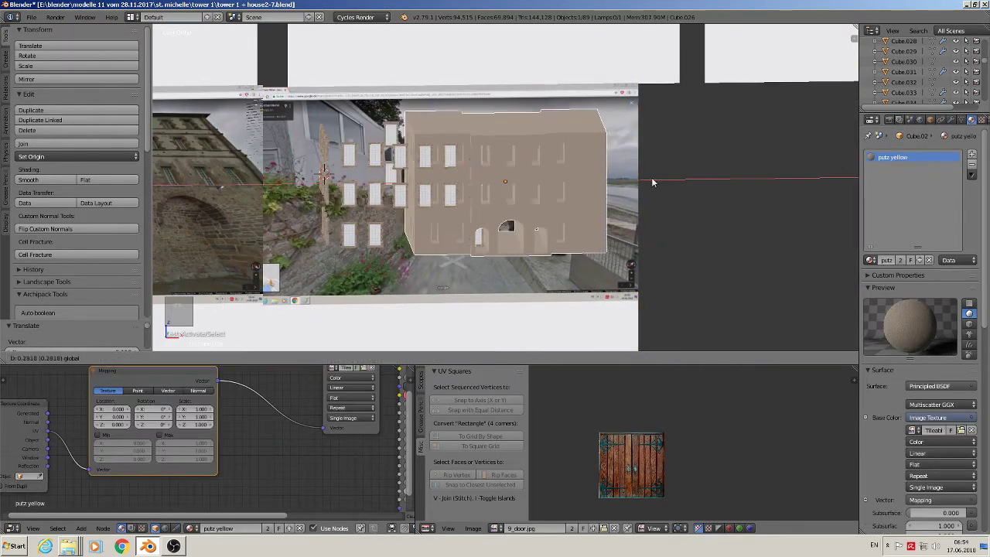
{"action": "left_click", "coordinate": [842, 181]}
Step: Edit the house mesh and mark the outline of the outer top-floor window in the facade's left section as seams
{"action": "scroll", "coordinate": [730, 172], "scroll_direction": "up", "scroll_amount": 4}
{"action": "key", "text": "Tab"}
{"action": "scroll", "coordinate": [546, 151], "scroll_direction": "up", "scroll_amount": 2}
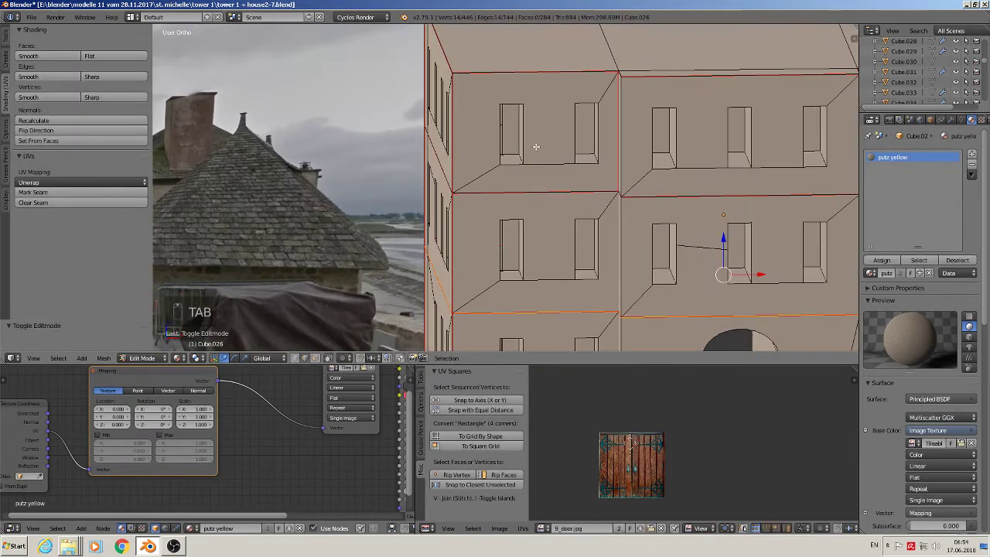
{"action": "middle_click_drag", "start_coordinate": [536, 147], "coordinate": [515, 139]}
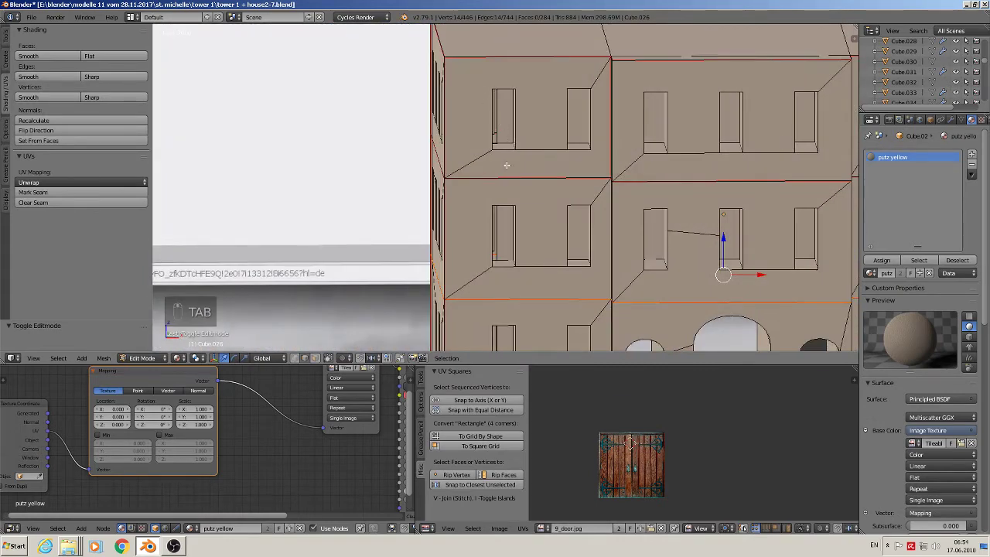
{"action": "scroll", "coordinate": [488, 109], "scroll_direction": "up", "scroll_amount": 2}
{"action": "middle_click_drag", "start_coordinate": [488, 109], "coordinate": [465, 128]}
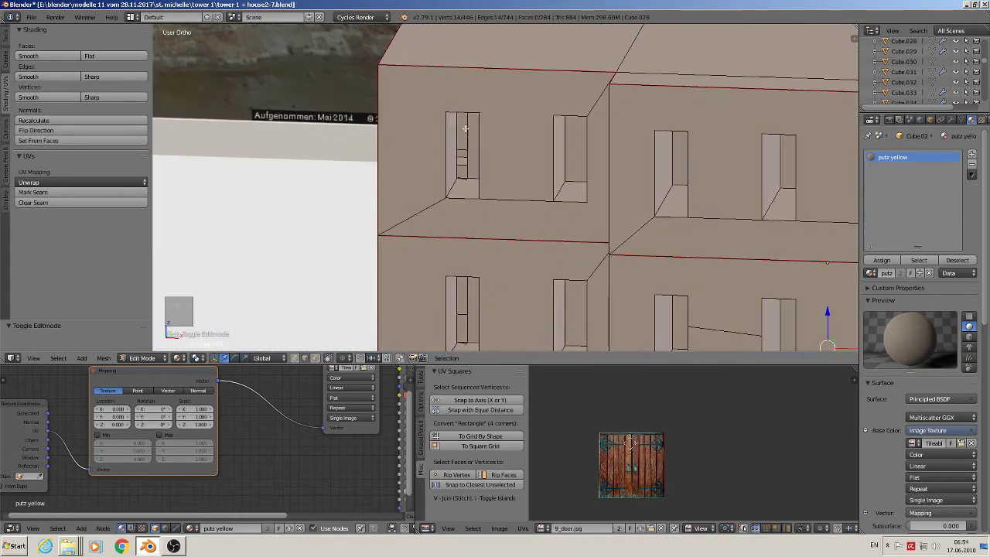
{"action": "right_click", "coordinate": [480, 150], "text": "shift"}
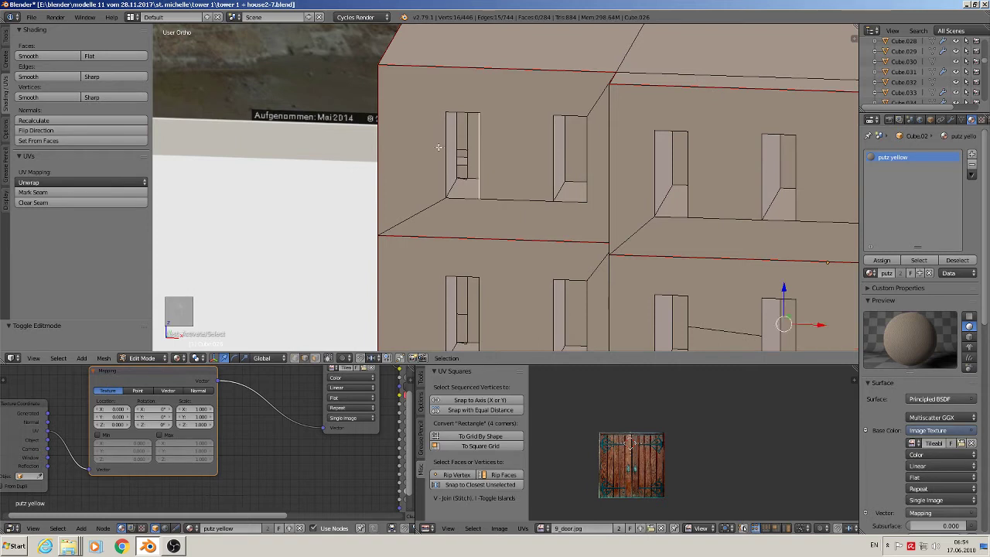
{"action": "right_click", "coordinate": [450, 144]}
{"action": "right_click", "coordinate": [490, 146], "text": "shift"}
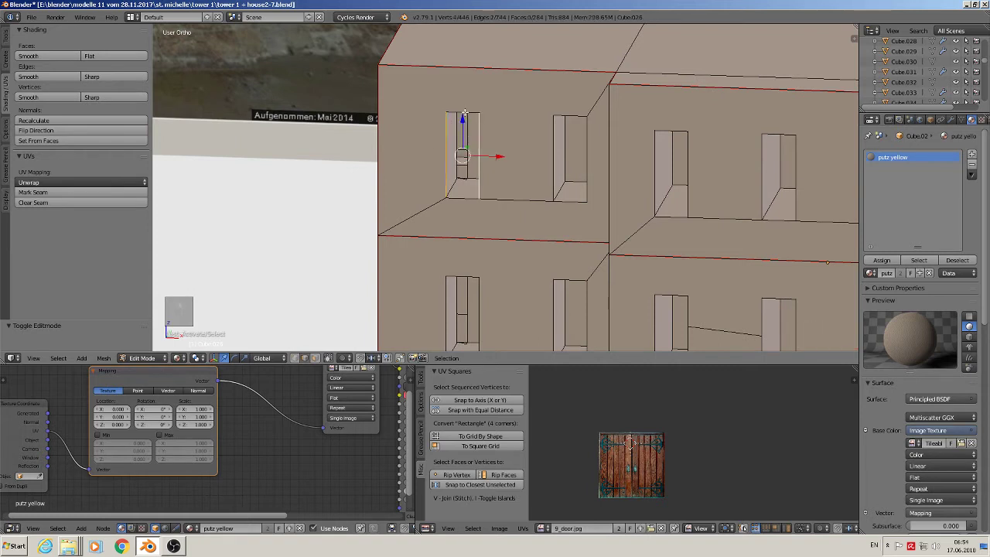
{"action": "right_click", "coordinate": [466, 112], "text": "shift"}
{"action": "right_click", "coordinate": [463, 202], "text": "shift"}
{"action": "left_click", "coordinate": [35, 192]}
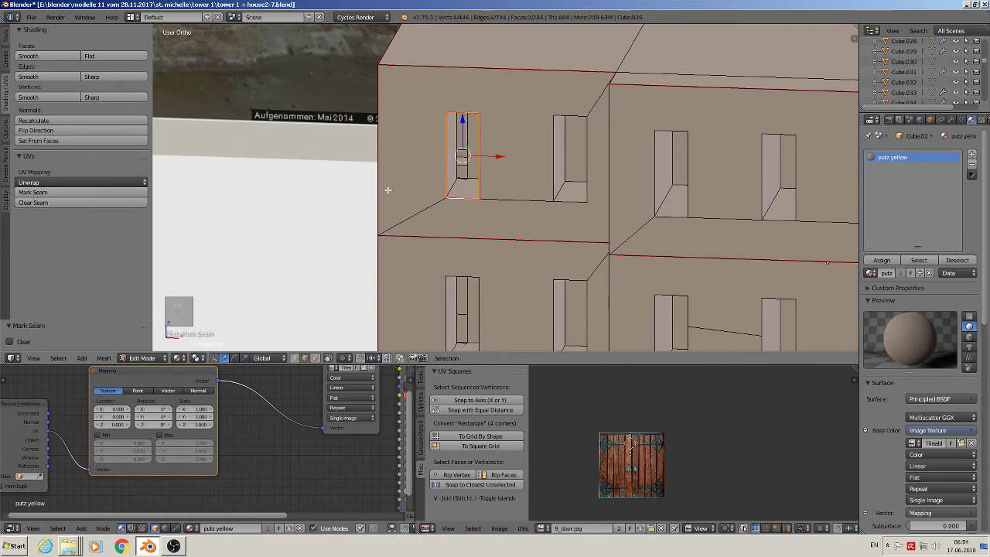
Step: Mark the four outline edges of the left section's inner top-floor window as seams
{"action": "right_click", "coordinate": [552, 156]}
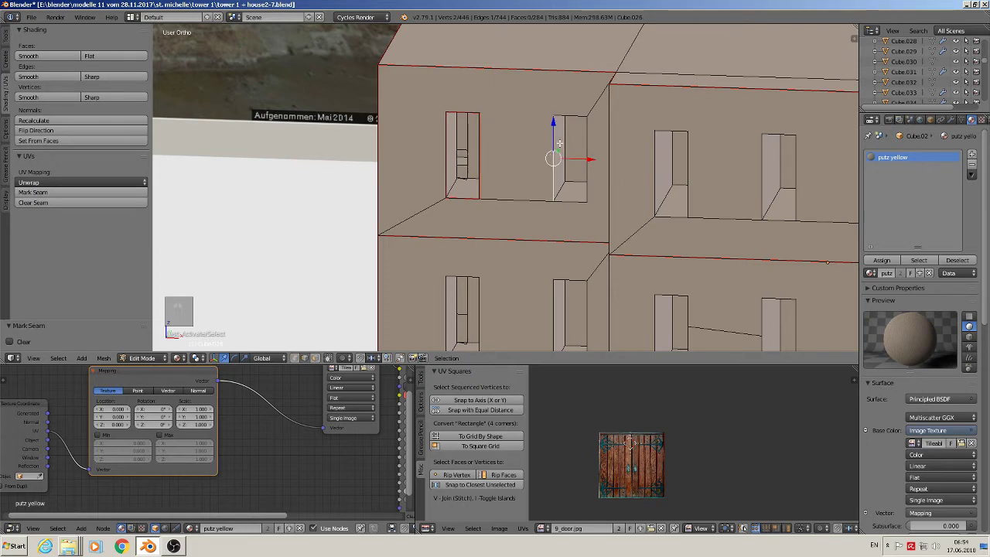
{"action": "right_click", "coordinate": [570, 200], "text": "shift"}
{"action": "right_click", "coordinate": [586, 158], "text": "shift"}
{"action": "right_click", "coordinate": [569, 116], "text": "shift"}
{"action": "left_click", "coordinate": [62, 191]}
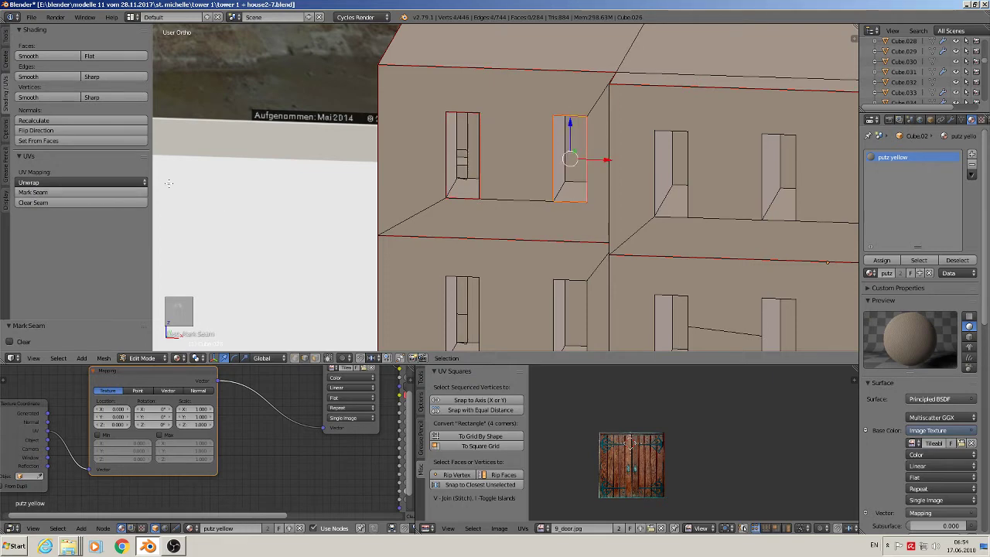
Step: Select the outline edges of both middle-floor windows in the facade's left section and mark them as seams
{"action": "scroll", "coordinate": [414, 192], "scroll_direction": "up", "scroll_amount": 3}
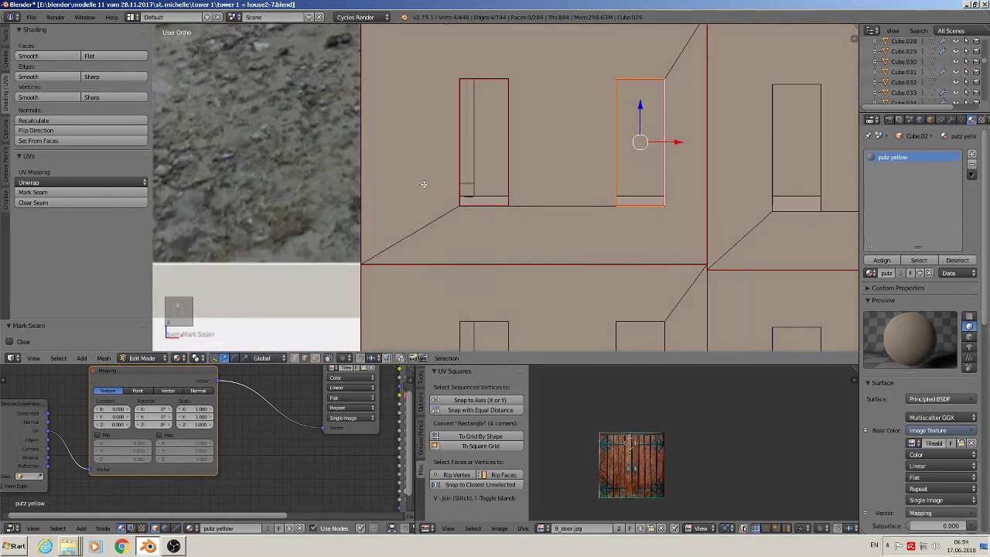
{"action": "middle_click_drag", "start_coordinate": [424, 184], "coordinate": [456, 171]}
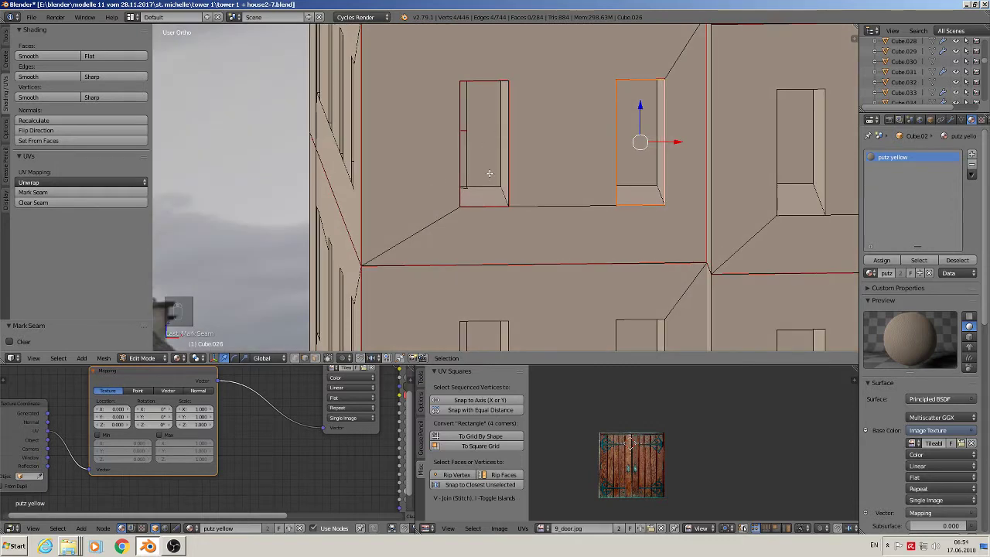
{"action": "key", "text": "KP_1"}
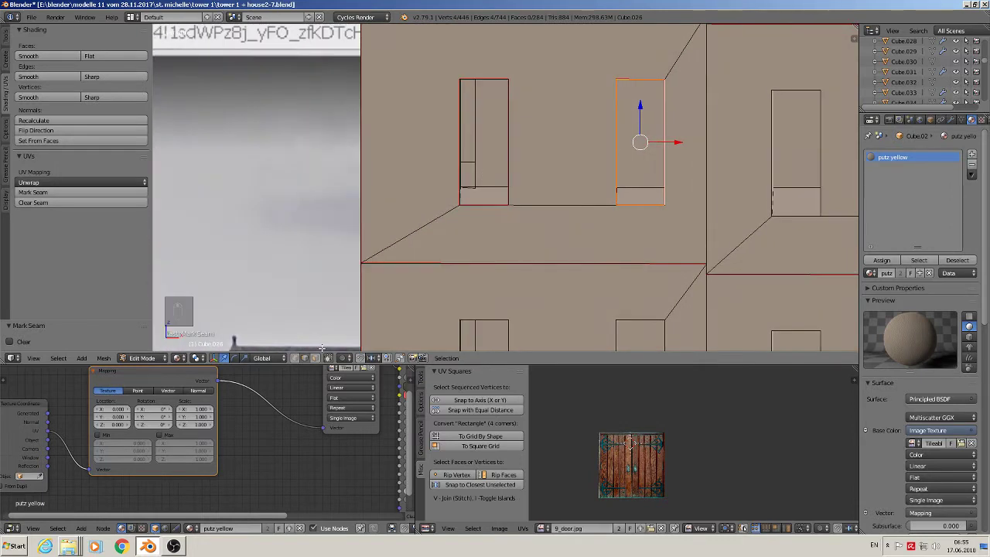
{"action": "middle_click_drag", "start_coordinate": [744, 207], "coordinate": [431, 160], "text": "shift"}
{"action": "scroll", "coordinate": [431, 159], "scroll_direction": "down", "scroll_amount": 2}
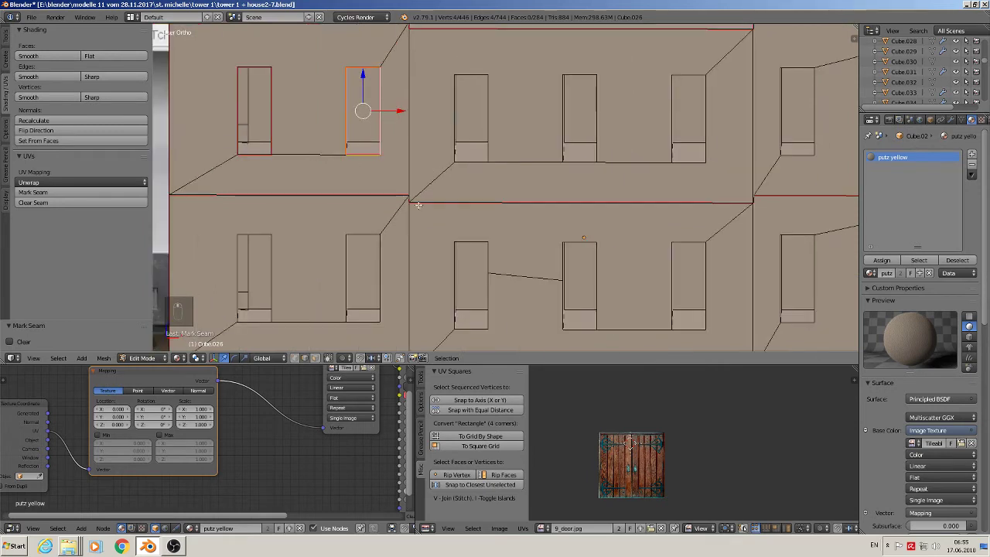
{"action": "middle_click_drag", "start_coordinate": [351, 248], "coordinate": [446, 166], "text": "shift"}
{"action": "right_click", "coordinate": [331, 195]}
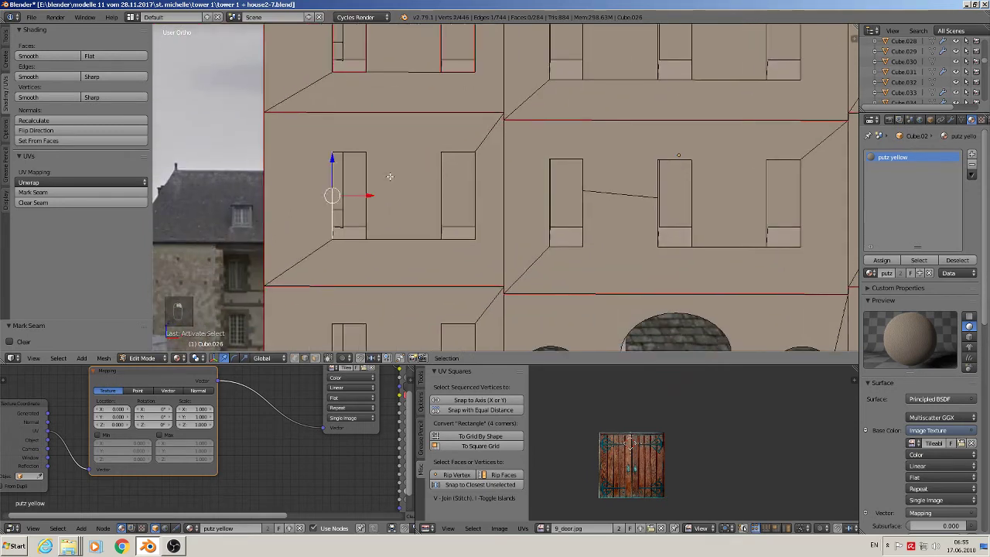
{"action": "right_click", "coordinate": [368, 168], "text": "shift"}
{"action": "right_click", "coordinate": [352, 145], "text": "shift"}
{"action": "right_click", "coordinate": [348, 239], "text": "shift"}
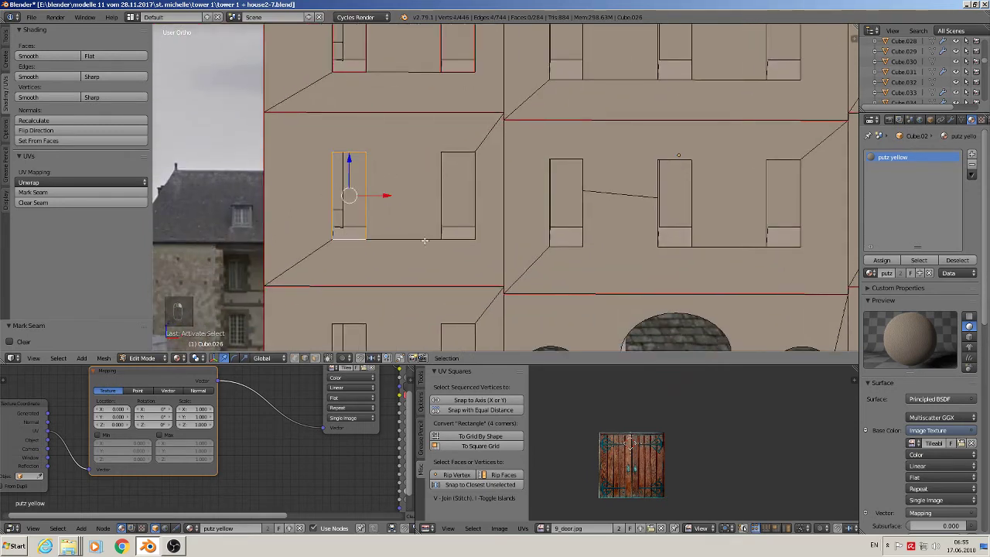
{"action": "right_click", "coordinate": [458, 239], "text": "shift"}
{"action": "right_click", "coordinate": [442, 194], "text": "shift"}
{"action": "right_click", "coordinate": [475, 194], "text": "shift"}
{"action": "right_click", "coordinate": [468, 147], "text": "shift"}
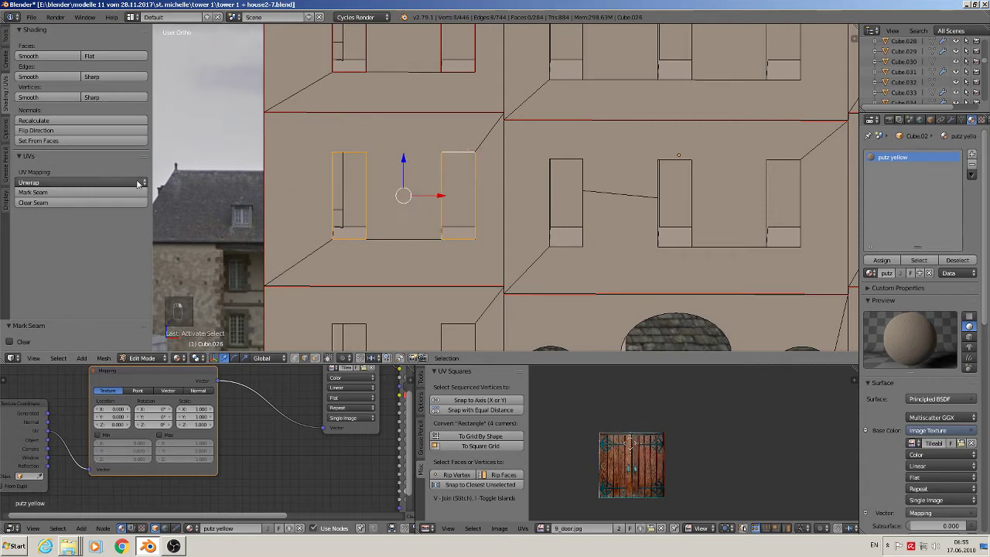
{"action": "left_click", "coordinate": [82, 193]}
Step: Mark the four outline edges of the left section's outer ground-floor window as seams
{"action": "middle_click_drag", "start_coordinate": [396, 311], "coordinate": [382, 183], "text": "shift"}
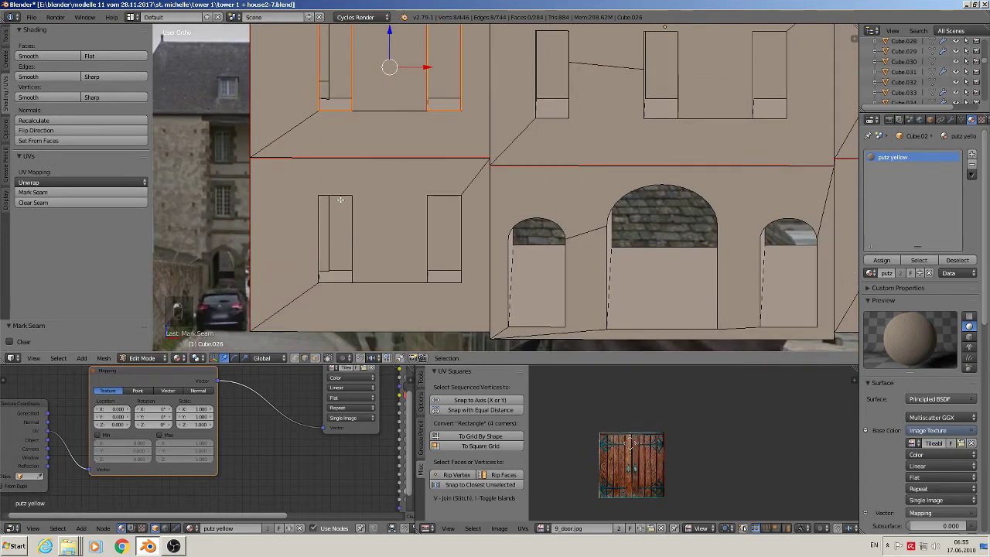
{"action": "right_click", "coordinate": [336, 197]}
{"action": "right_click", "coordinate": [319, 228], "text": "shift"}
{"action": "right_click", "coordinate": [352, 244], "text": "shift"}
{"action": "right_click", "coordinate": [336, 282], "text": "shift"}
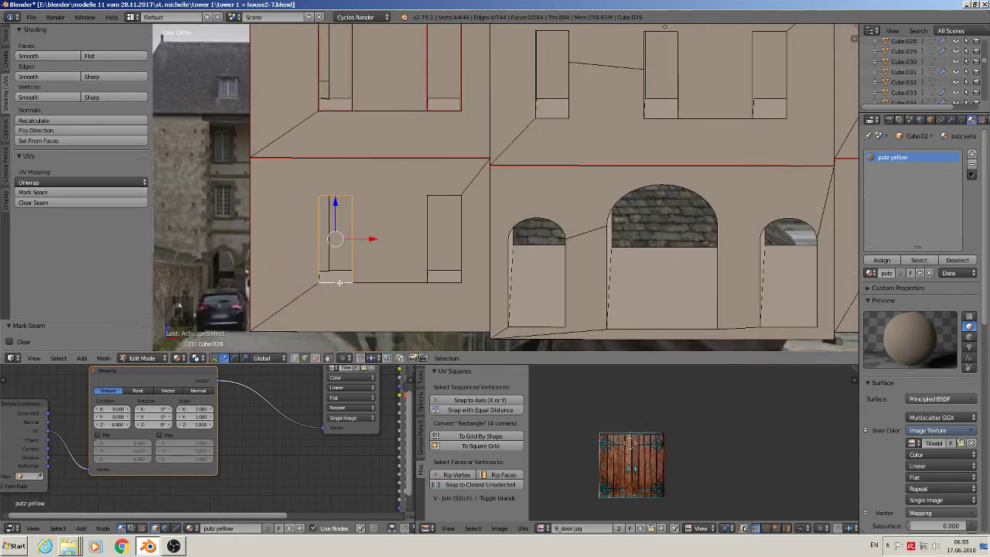
{"action": "left_click", "coordinate": [81, 192]}
Step: Mark the four outline edges of the left section's inner ground-floor window as seams
{"action": "right_click", "coordinate": [427, 240]}
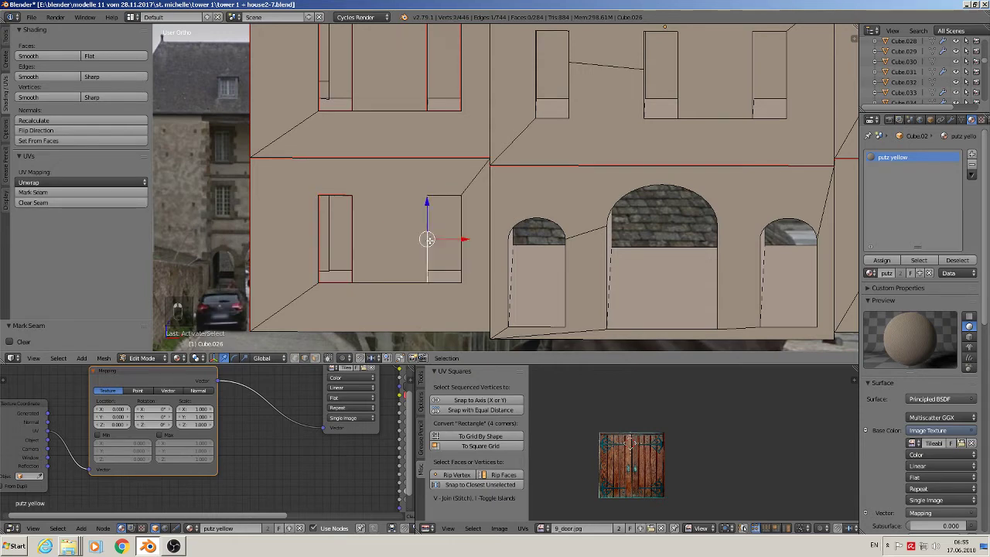
{"action": "right_click", "coordinate": [440, 197], "text": "shift"}
{"action": "right_click", "coordinate": [477, 219], "text": "shift"}
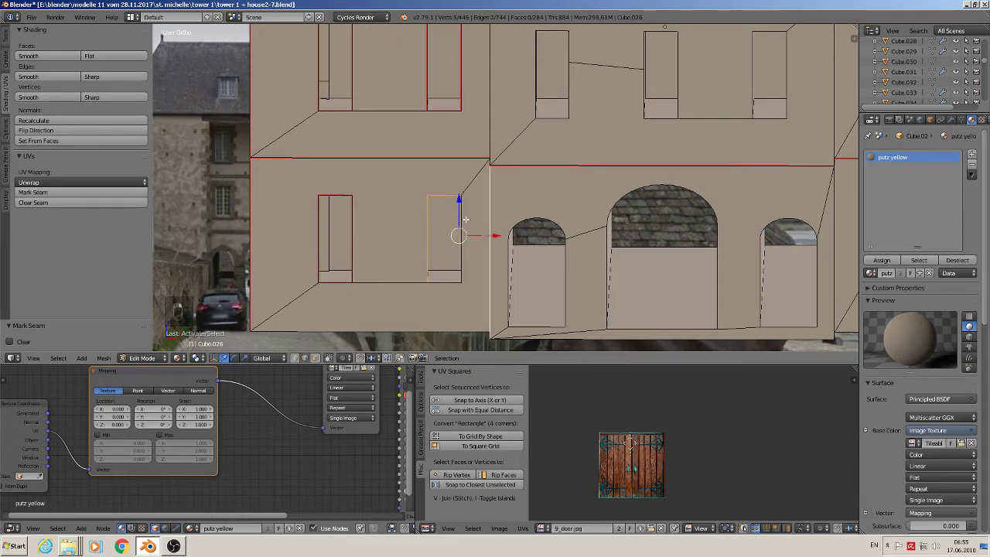
{"action": "right_click", "coordinate": [466, 220]}
{"action": "right_click", "coordinate": [453, 198], "text": "shift"}
{"action": "right_click", "coordinate": [425, 219], "text": "shift"}
{"action": "right_click", "coordinate": [455, 284], "text": "shift"}
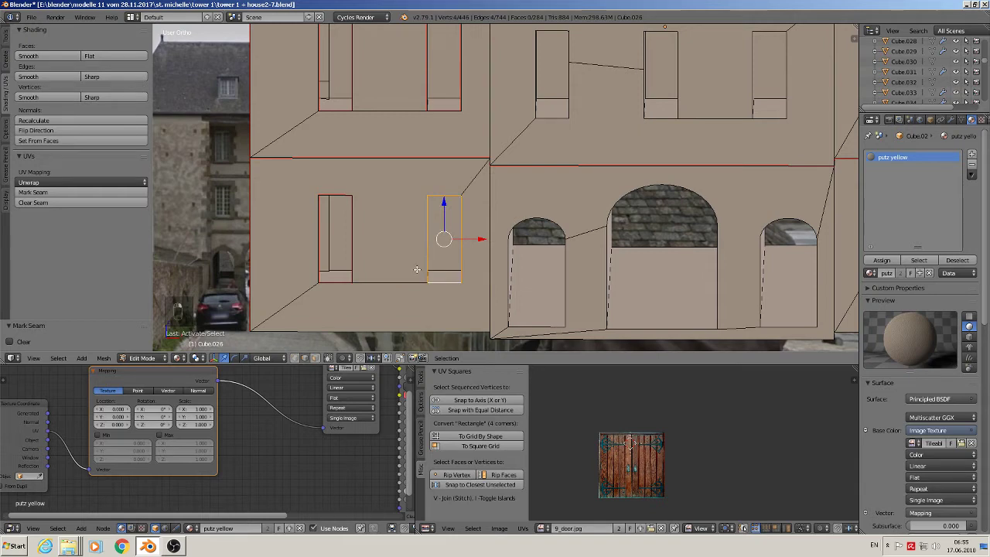
{"action": "left_click", "coordinate": [66, 193]}
Step: Mark the outline of the left middle-floor window in the projecting centre section as seams, including its split side edge
{"action": "middle_click_drag", "start_coordinate": [478, 197], "coordinate": [303, 281], "text": "shift"}
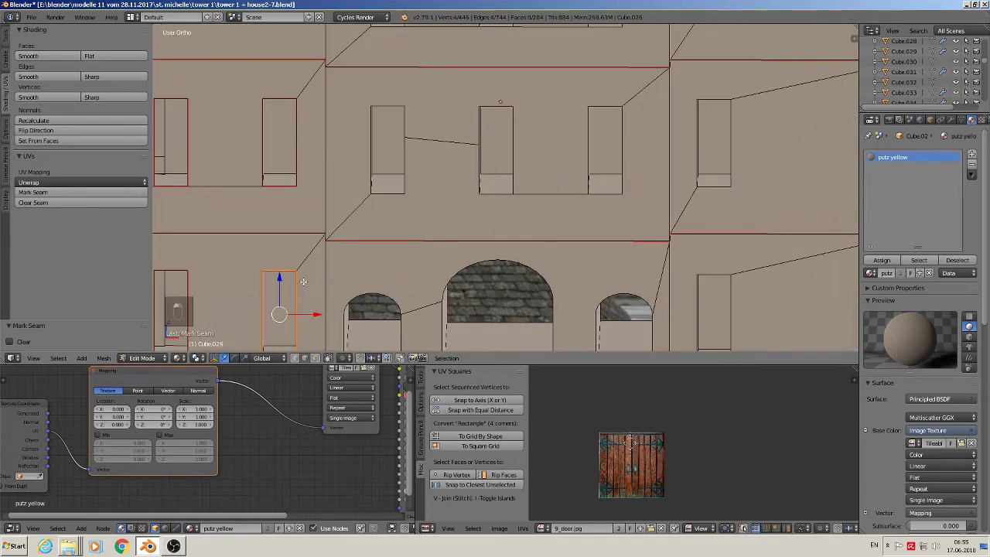
{"action": "right_click", "coordinate": [371, 145]}
{"action": "right_click", "coordinate": [395, 108], "text": "shift"}
{"action": "right_click", "coordinate": [415, 127], "text": "shift"}
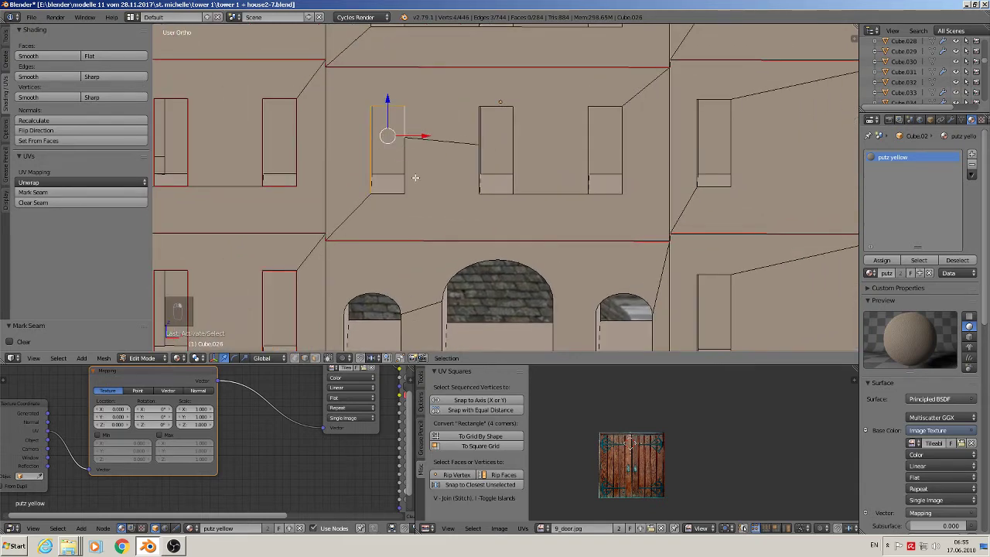
{"action": "middle_click_drag", "start_coordinate": [411, 162], "coordinate": [387, 193]}
{"action": "right_click", "coordinate": [383, 191], "text": "shift"}
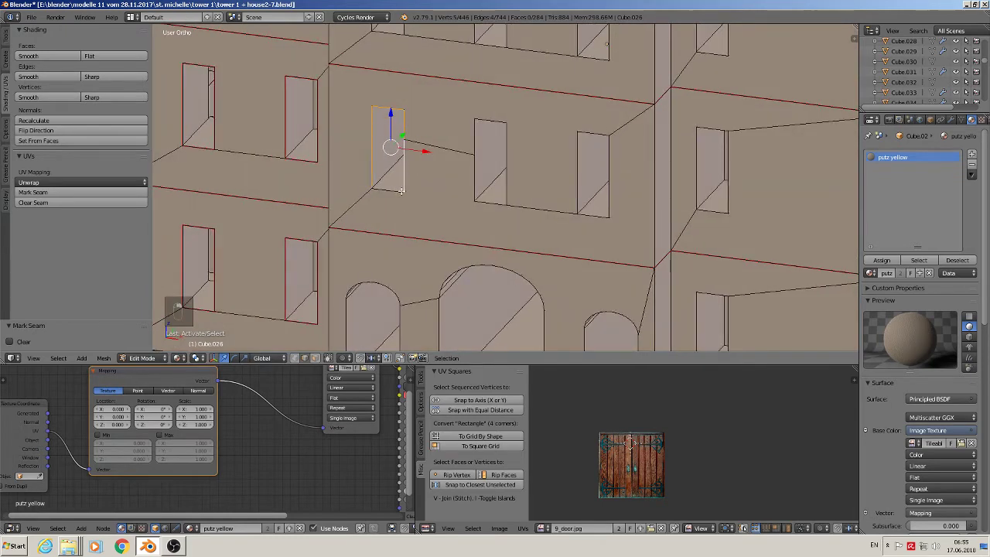
{"action": "left_click", "coordinate": [39, 193]}
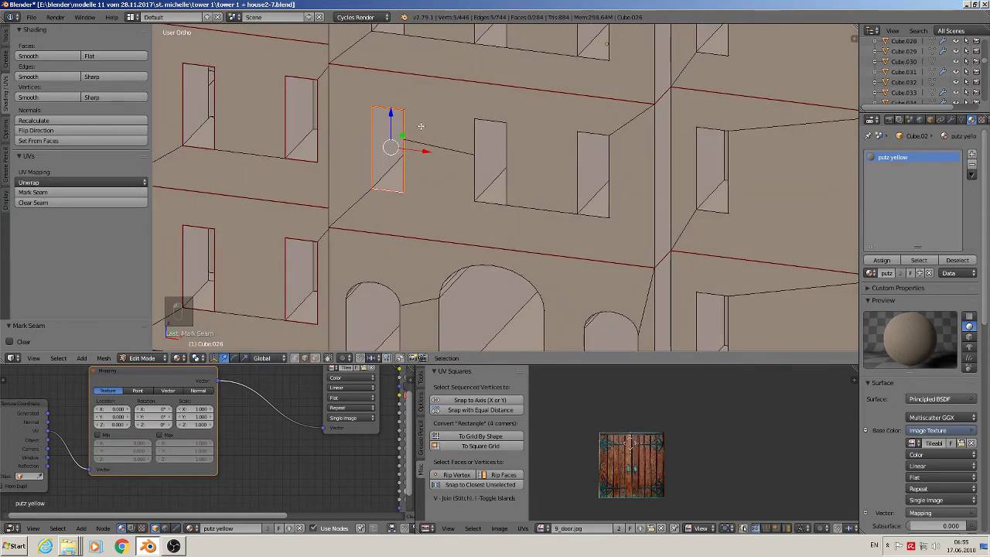
Step: Mark the outline edges of the centre section's middle window on the middle floor as seams
{"action": "right_click", "coordinate": [476, 132]}
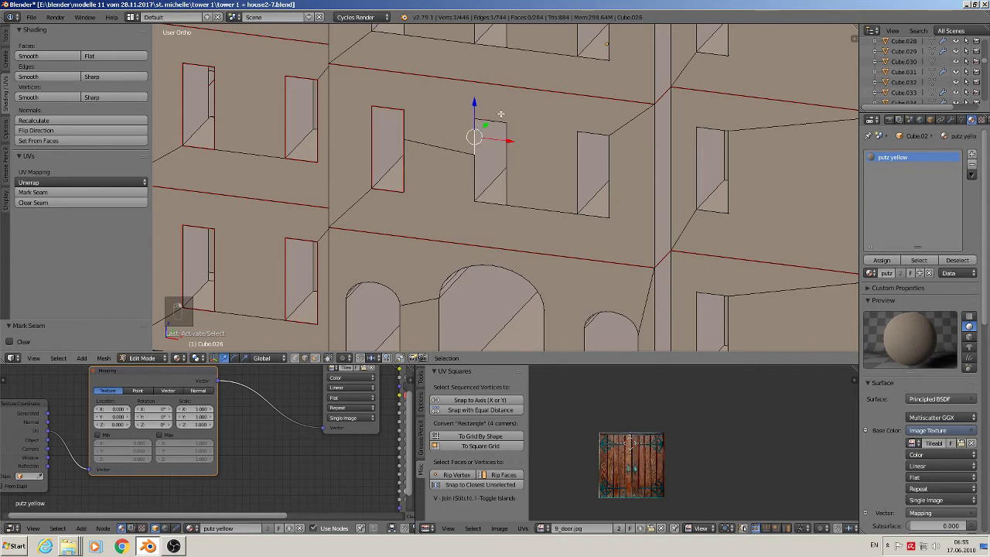
{"action": "right_click", "coordinate": [502, 116], "text": "shift"}
{"action": "right_click", "coordinate": [501, 141], "text": "shift"}
{"action": "right_click", "coordinate": [487, 202], "text": "shift"}
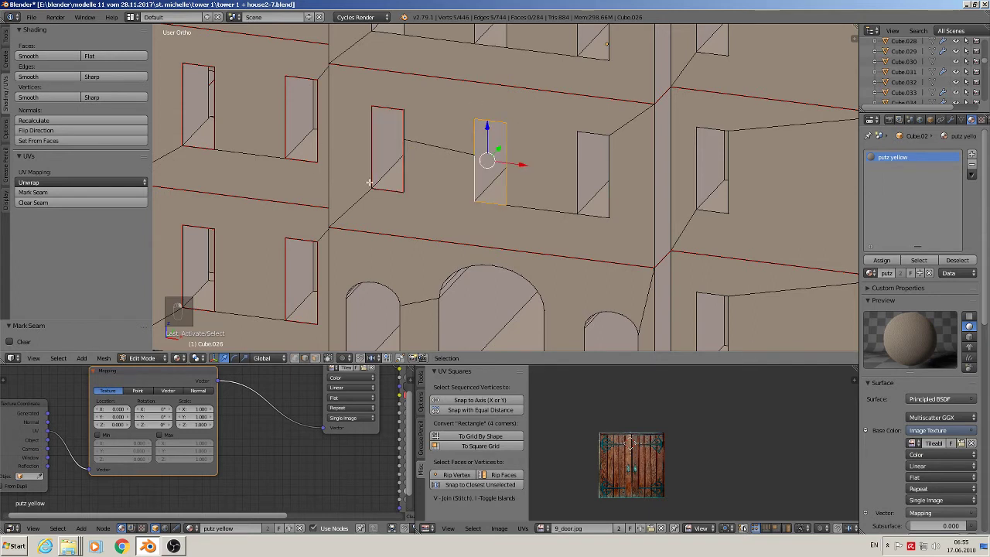
{"action": "left_click", "coordinate": [89, 192]}
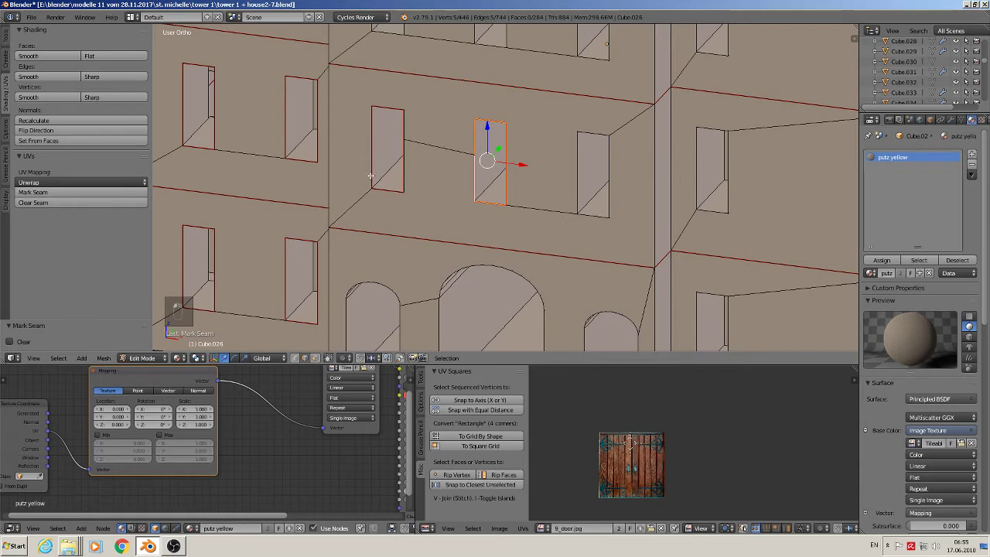
Step: Mark the four outline edges of the centre section's right middle-floor window as seams
{"action": "middle_click_drag", "start_coordinate": [575, 185], "coordinate": [459, 208]}
{"action": "right_click", "coordinate": [470, 152]}
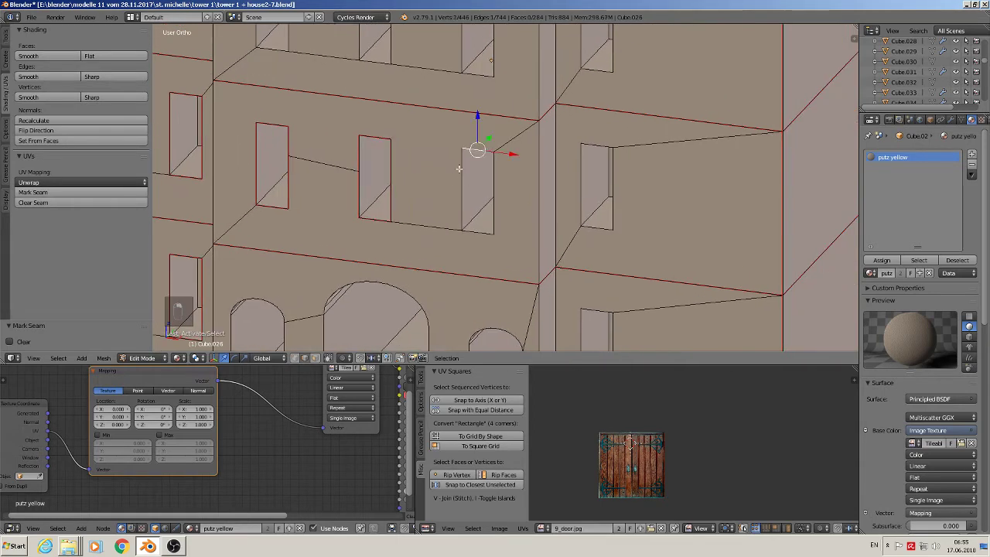
{"action": "right_click", "coordinate": [459, 177], "text": "shift"}
{"action": "right_click", "coordinate": [511, 184], "text": "shift"}
{"action": "right_click", "coordinate": [485, 244], "text": "shift"}
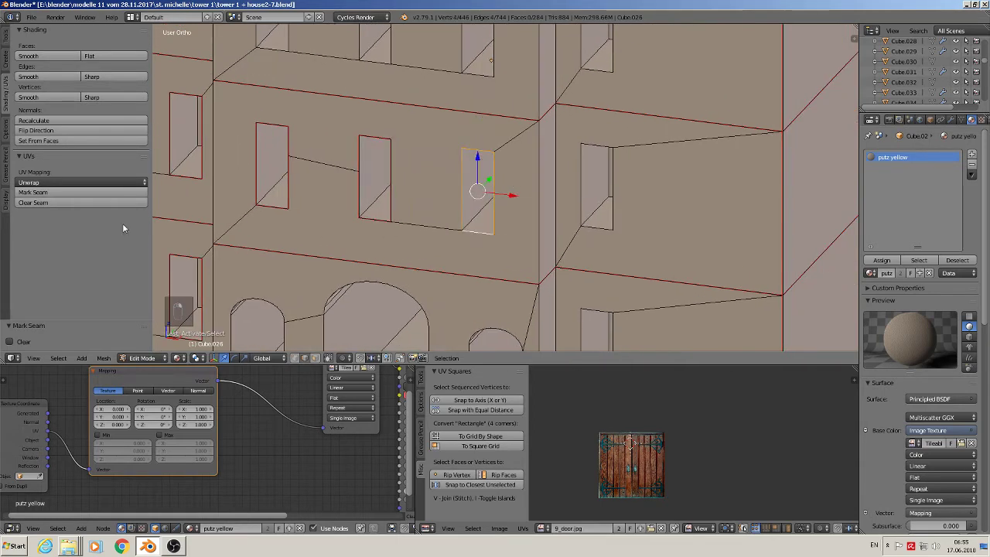
{"action": "left_click", "coordinate": [39, 192]}
Step: Mark the four outline edges of the right section's middle-floor window as seams
{"action": "middle_click_drag", "start_coordinate": [507, 200], "coordinate": [518, 198]}
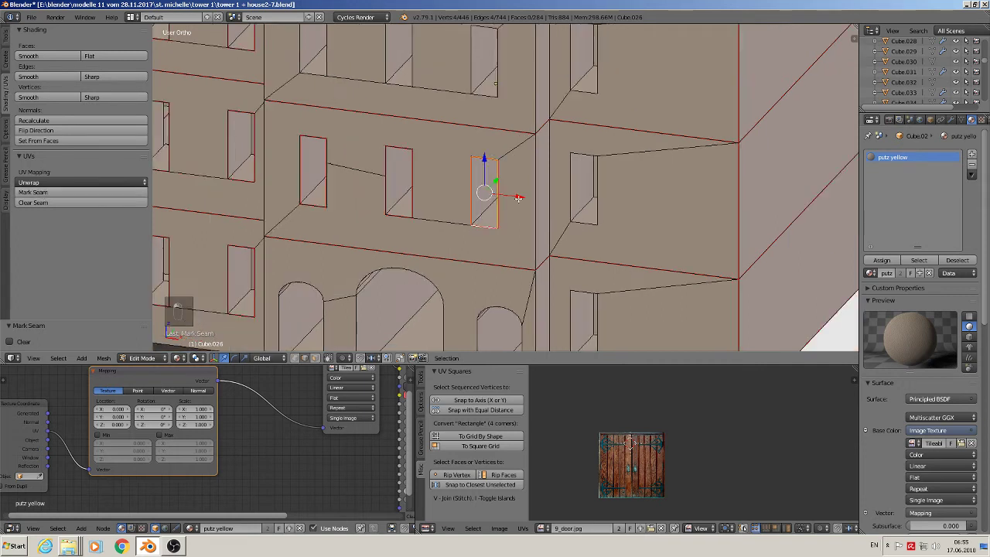
{"action": "right_click", "coordinate": [578, 155]}
{"action": "right_click", "coordinate": [563, 173], "text": "shift"}
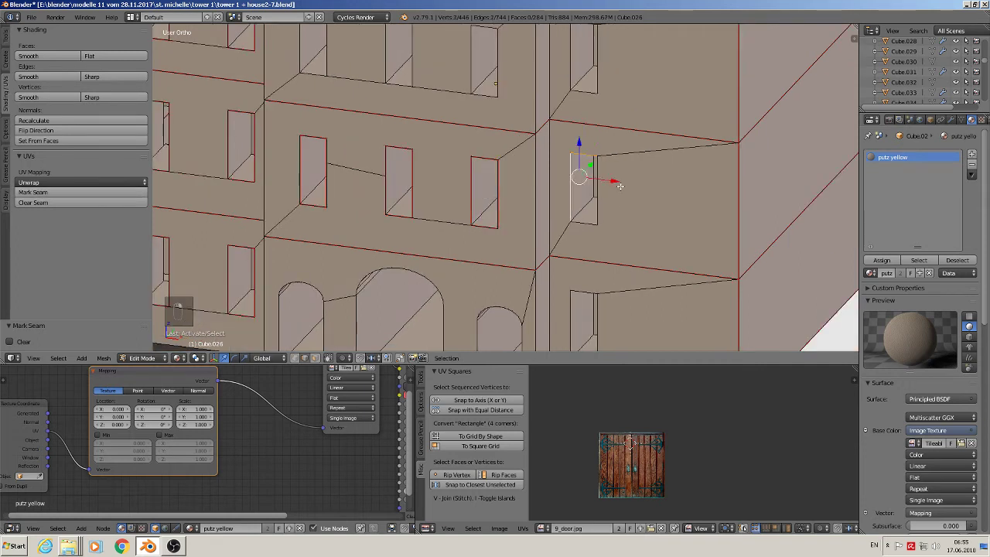
{"action": "right_click", "coordinate": [596, 188], "text": "shift"}
{"action": "right_click", "coordinate": [588, 224], "text": "shift"}
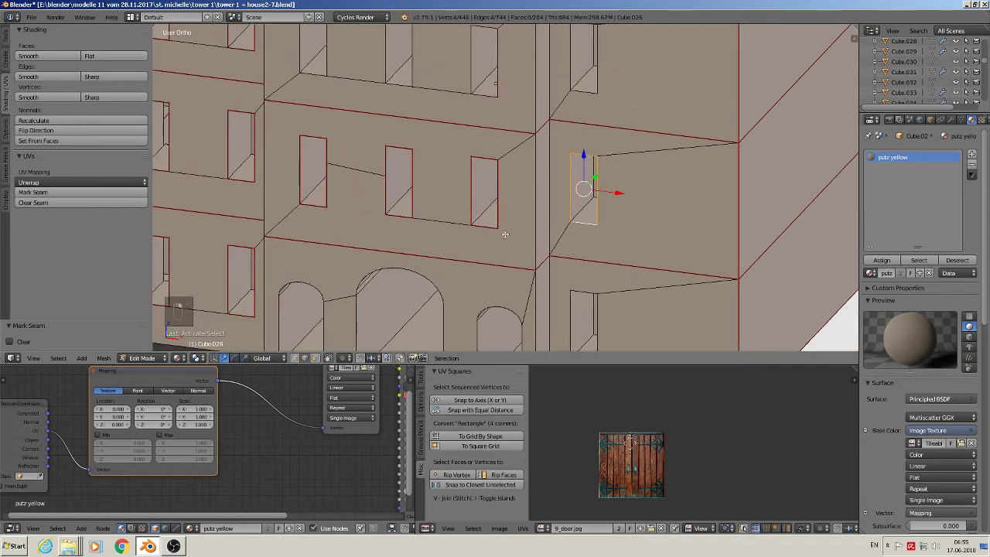
{"action": "left_click", "coordinate": [67, 193]}
Step: Mark the outline edges of the right section's top-floor window as seams
{"action": "middle_click_drag", "start_coordinate": [526, 162], "coordinate": [533, 232]}
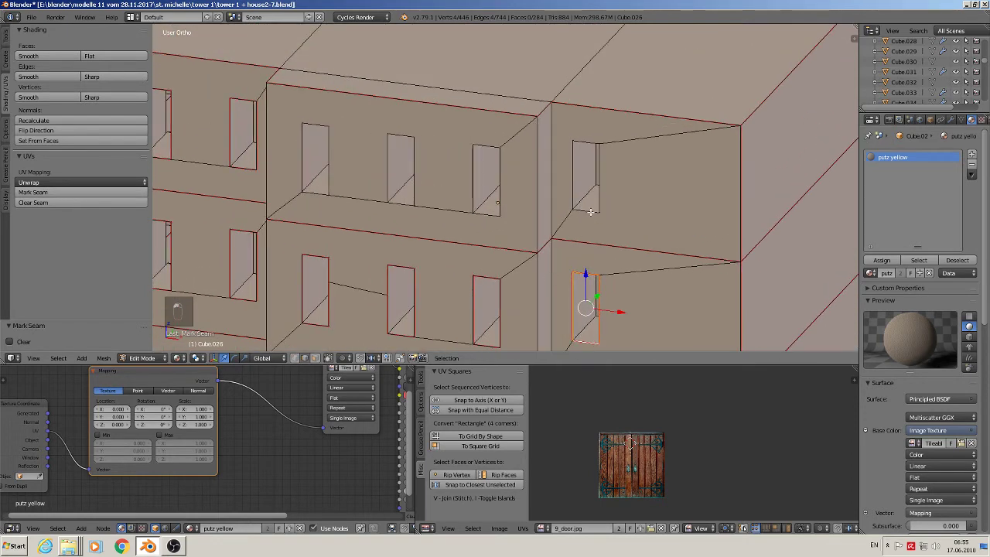
{"action": "right_click", "coordinate": [575, 192]}
{"action": "right_click", "coordinate": [574, 189], "text": "shift"}
{"action": "right_click", "coordinate": [589, 142], "text": "shift"}
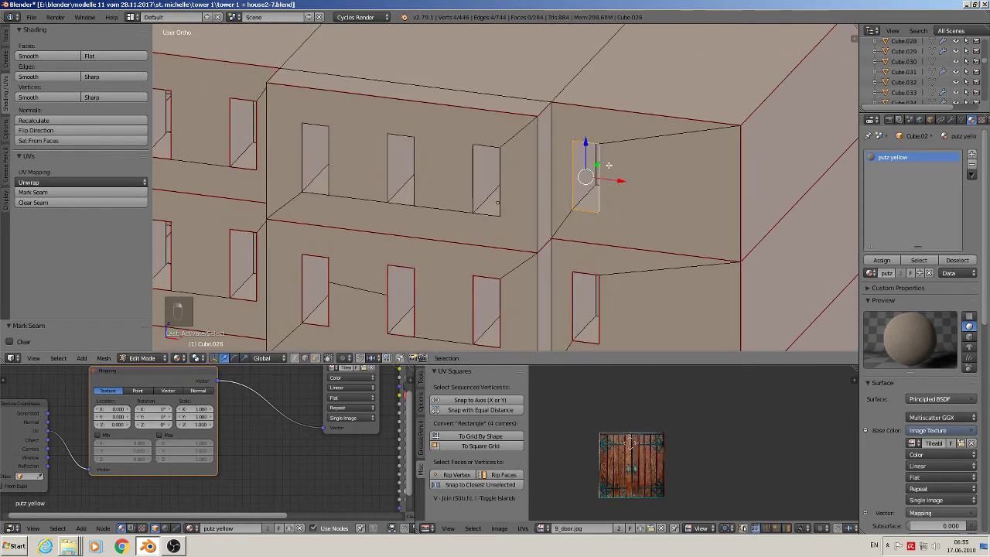
{"action": "left_click", "coordinate": [92, 191]}
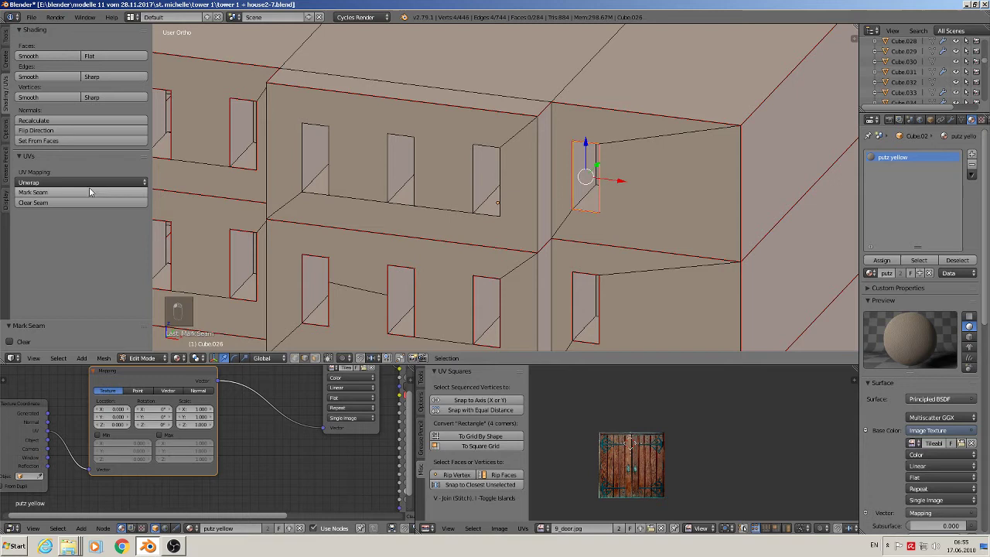
Step: Mark the four outline edges of the centre section's right top-floor window as seams
{"action": "right_click", "coordinate": [495, 151]}
{"action": "right_click", "coordinate": [509, 175], "text": "shift"}
{"action": "right_click", "coordinate": [475, 184], "text": "shift"}
{"action": "right_click", "coordinate": [486, 214], "text": "shift"}
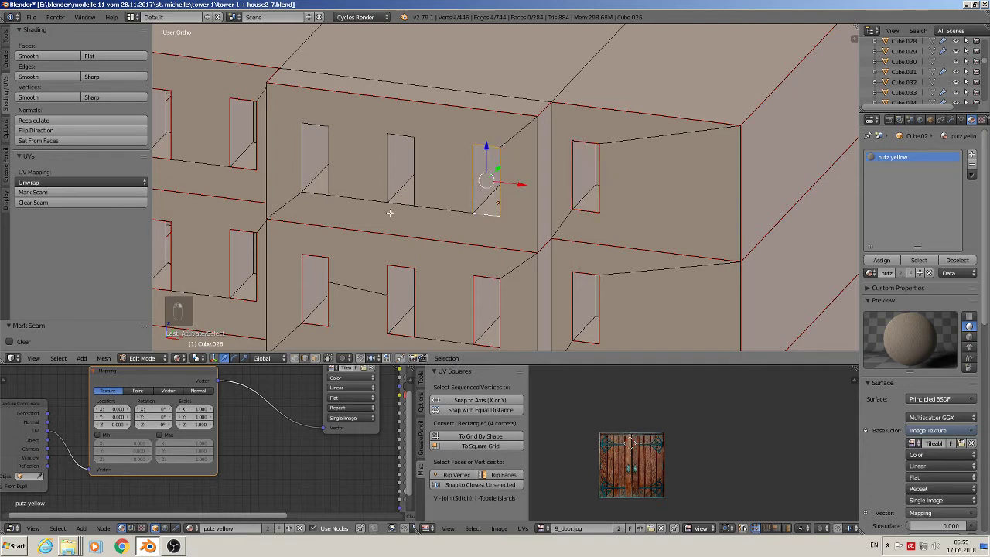
{"action": "left_click", "coordinate": [50, 194]}
Step: Mark the four outline edges of the centre section's middle top-floor window as seams
{"action": "right_click", "coordinate": [400, 136]}
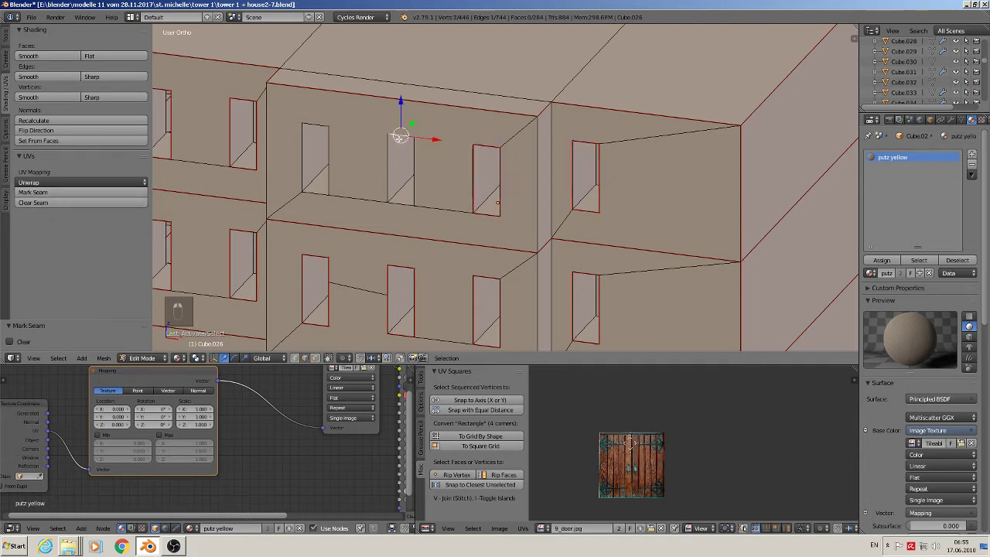
{"action": "right_click", "coordinate": [414, 170], "text": "shift"}
{"action": "right_click", "coordinate": [391, 172], "text": "shift"}
{"action": "right_click", "coordinate": [393, 206], "text": "shift"}
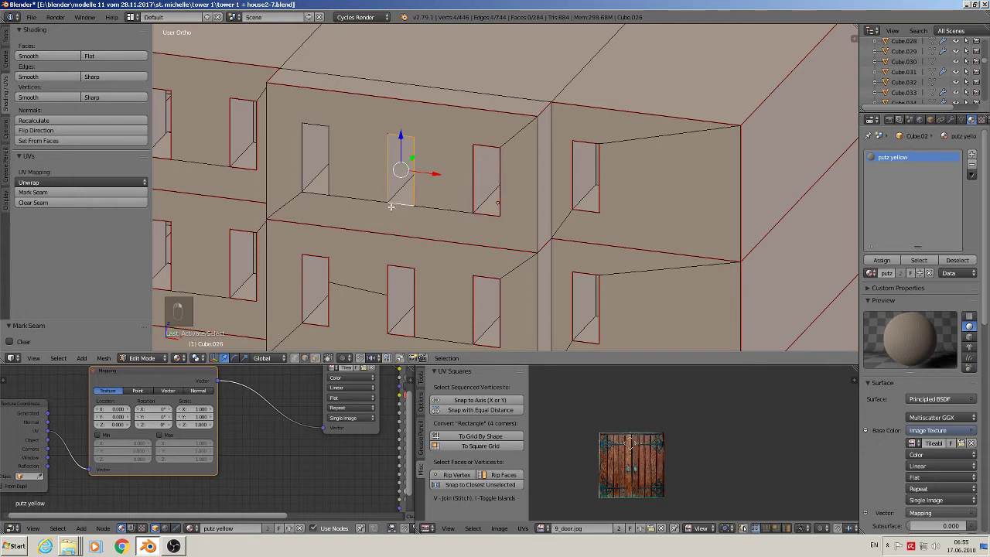
{"action": "left_click", "coordinate": [55, 192]}
Step: Mark the four outline edges of the centre section's left top-floor window as seams
{"action": "right_click", "coordinate": [313, 122]}
{"action": "right_click", "coordinate": [302, 148], "text": "shift"}
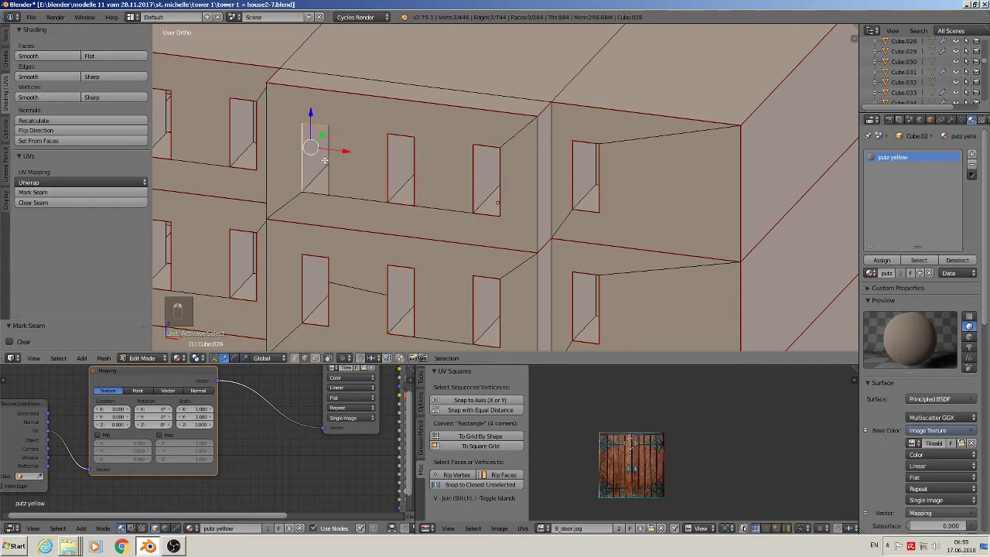
{"action": "right_click", "coordinate": [328, 162], "text": "shift"}
{"action": "right_click", "coordinate": [321, 194], "text": "shift"}
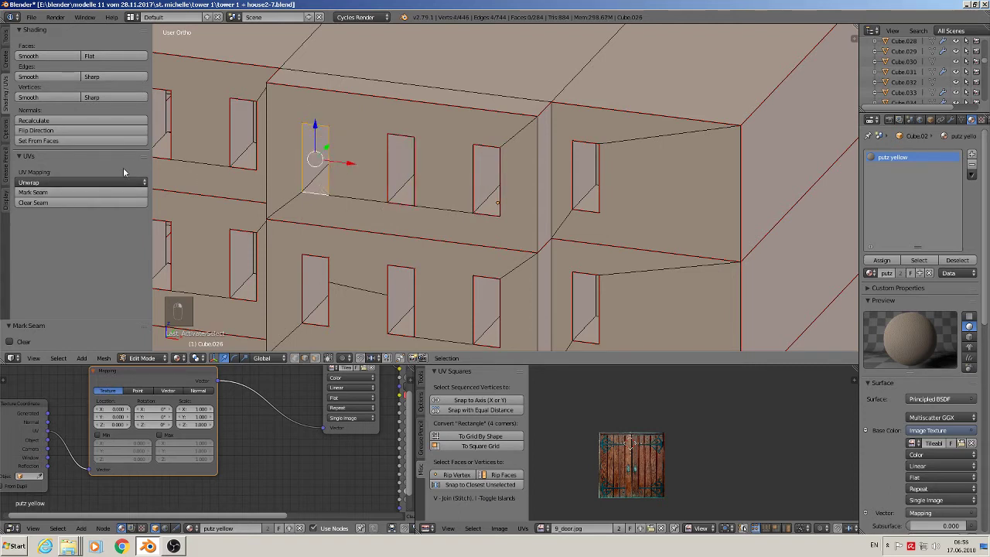
{"action": "left_click", "coordinate": [111, 193]}
Step: Mark the four outline edges of the right section's ground-floor window as seams
{"action": "middle_click_drag", "start_coordinate": [497, 260], "coordinate": [720, 67], "text": "shift"}
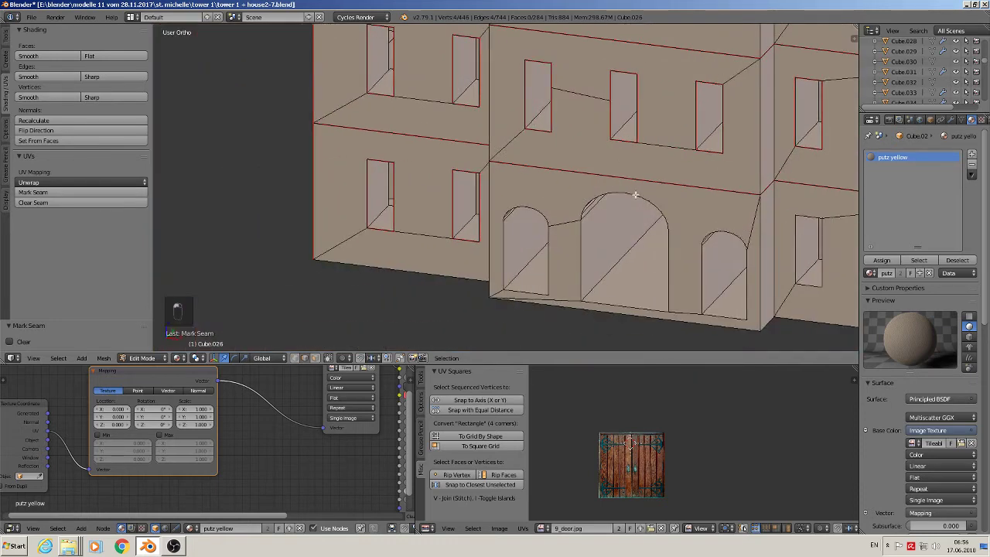
{"action": "right_click", "coordinate": [813, 213]}
{"action": "right_click", "coordinate": [800, 236], "text": "shift"}
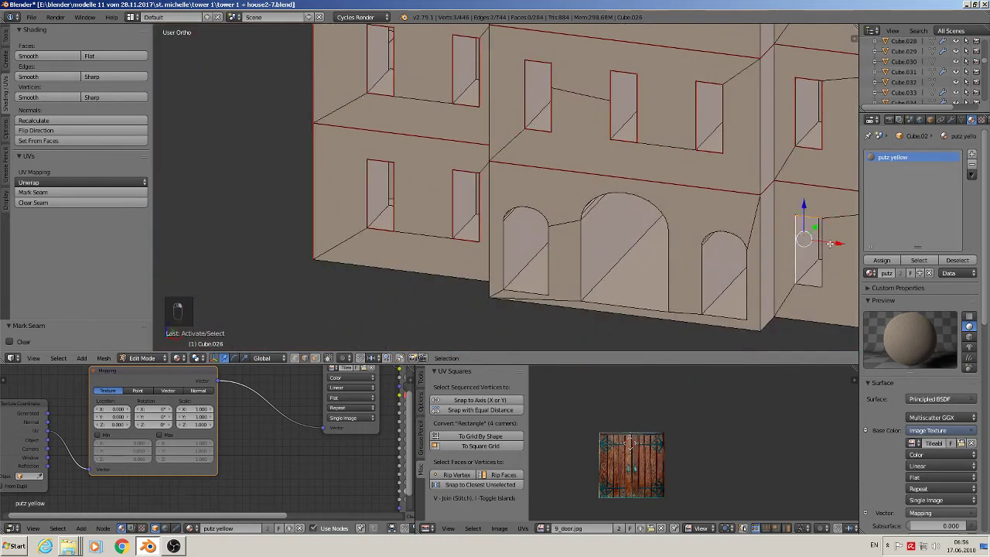
{"action": "right_click", "coordinate": [829, 241], "text": "shift"}
{"action": "right_click", "coordinate": [812, 280], "text": "shift"}
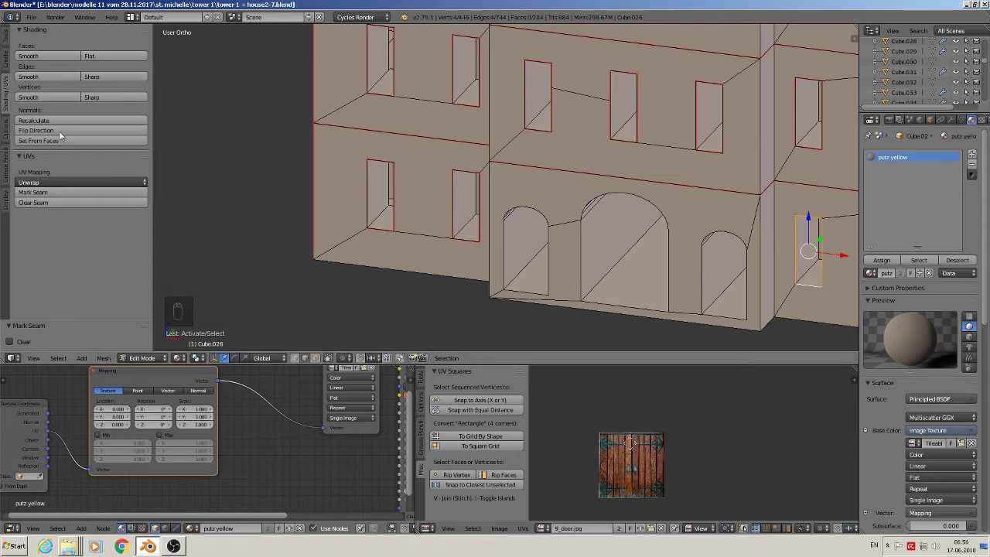
{"action": "left_click", "coordinate": [111, 193]}
Step: Mark the full outline of the small left arch on the centre section's ground floor as seams, including its straight sides and base
{"action": "scroll", "coordinate": [304, 150], "scroll_direction": "down", "scroll_amount": 1}
{"action": "middle_click_drag", "start_coordinate": [304, 150], "coordinate": [326, 124]}
{"action": "scroll", "coordinate": [347, 137], "scroll_direction": "up", "scroll_amount": 1}
{"action": "scroll", "coordinate": [465, 176], "scroll_direction": "up", "scroll_amount": 2}
{"action": "scroll", "coordinate": [465, 175], "scroll_direction": "up", "scroll_amount": 1}
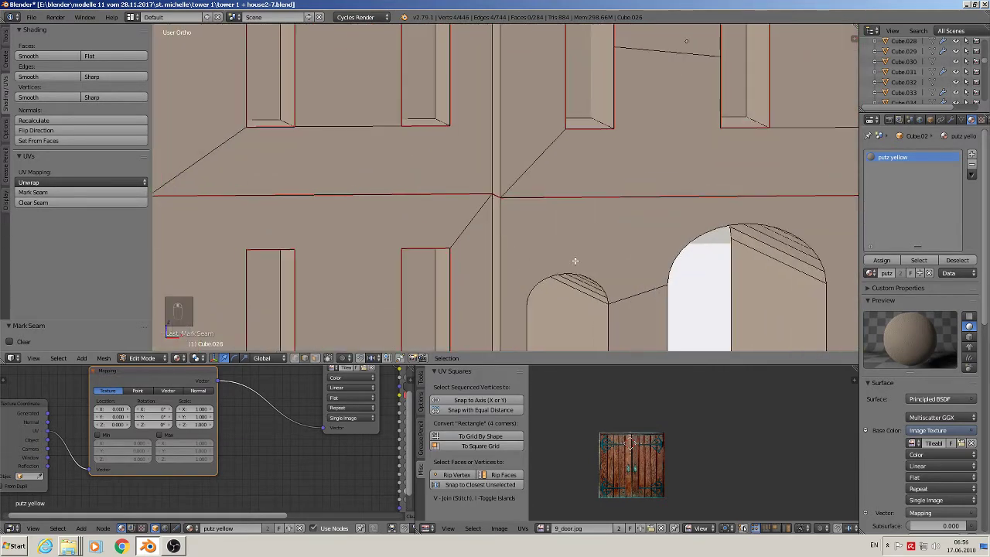
{"action": "right_click", "coordinate": [573, 274], "text": "alt"}
{"action": "middle_click_drag", "start_coordinate": [612, 325], "coordinate": [582, 199], "text": "shift"}
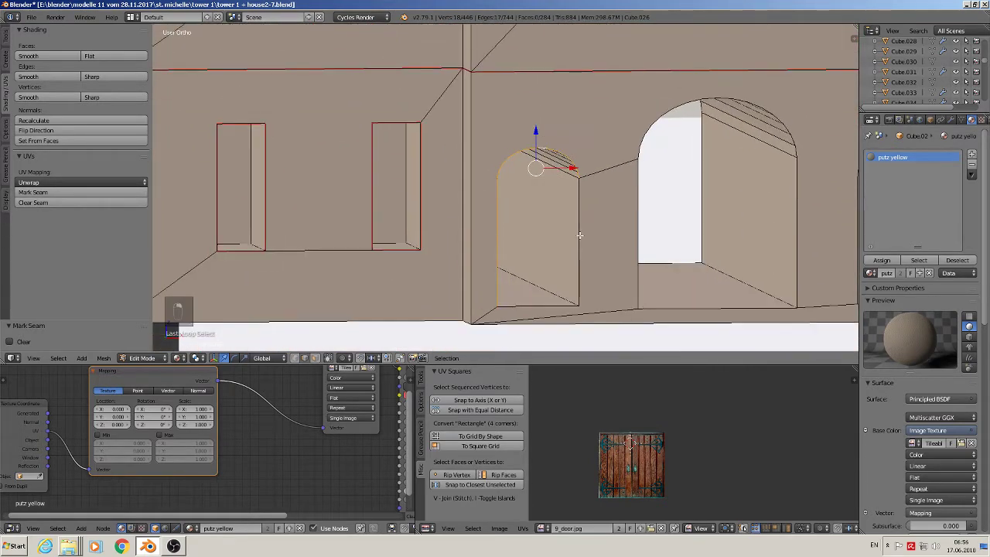
{"action": "right_click", "coordinate": [579, 234], "text": "alt+shift"}
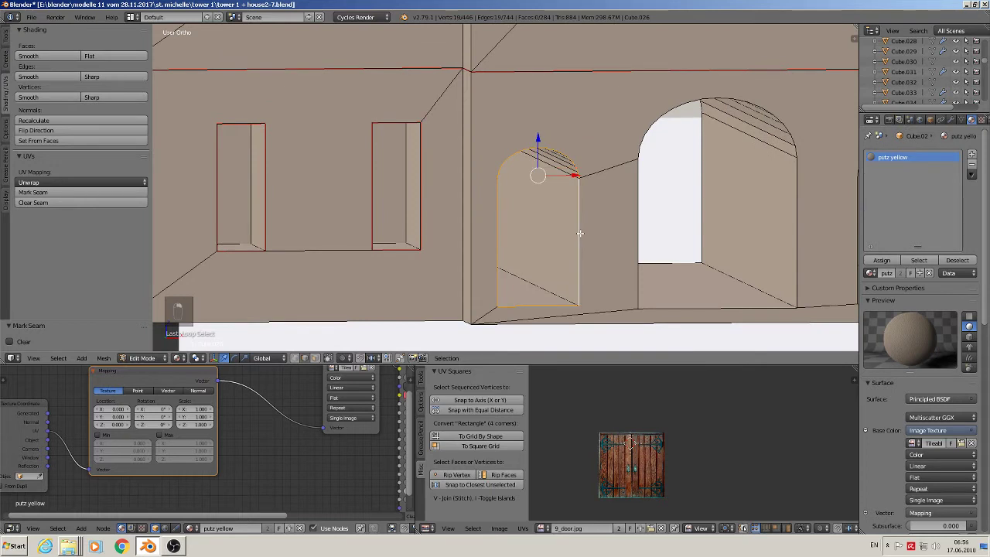
{"action": "left_click", "coordinate": [47, 192]}
Step: Mark the outline of the large central arch as seams, including its lower side edge and base edge
{"action": "right_click", "coordinate": [705, 101], "text": "alt"}
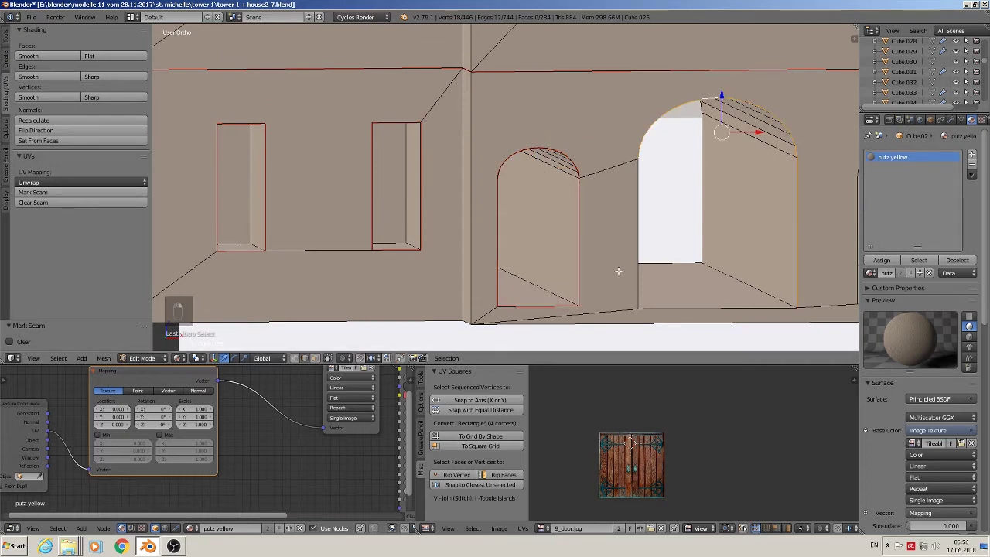
{"action": "right_click", "coordinate": [643, 292], "text": "shift"}
{"action": "right_click", "coordinate": [658, 309], "text": "shift"}
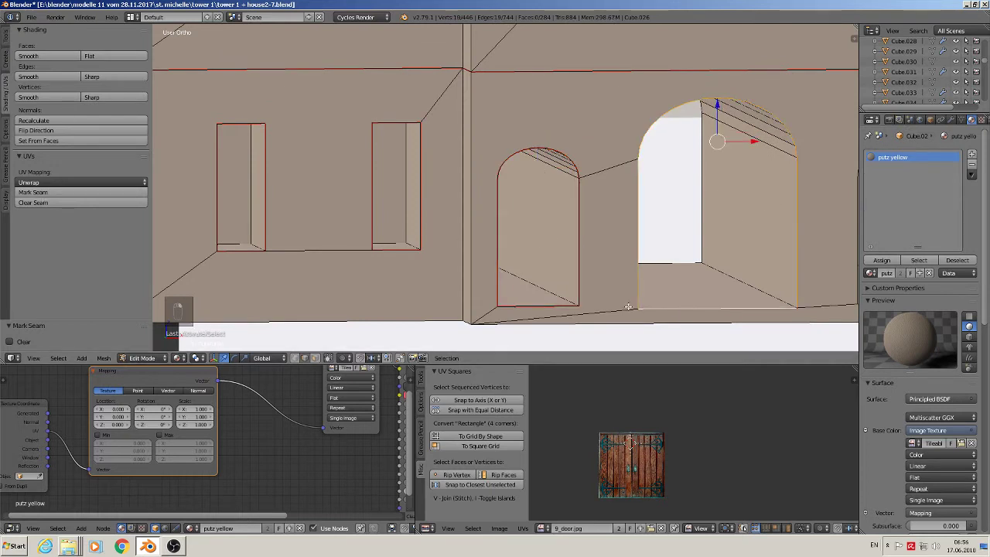
{"action": "left_click", "coordinate": [46, 194]}
Step: Mark the curve, straight sides and base of the small right ground-floor arch as seams, and clear the selection
{"action": "middle_click_drag", "start_coordinate": [503, 188], "coordinate": [105, 132], "text": "shift"}
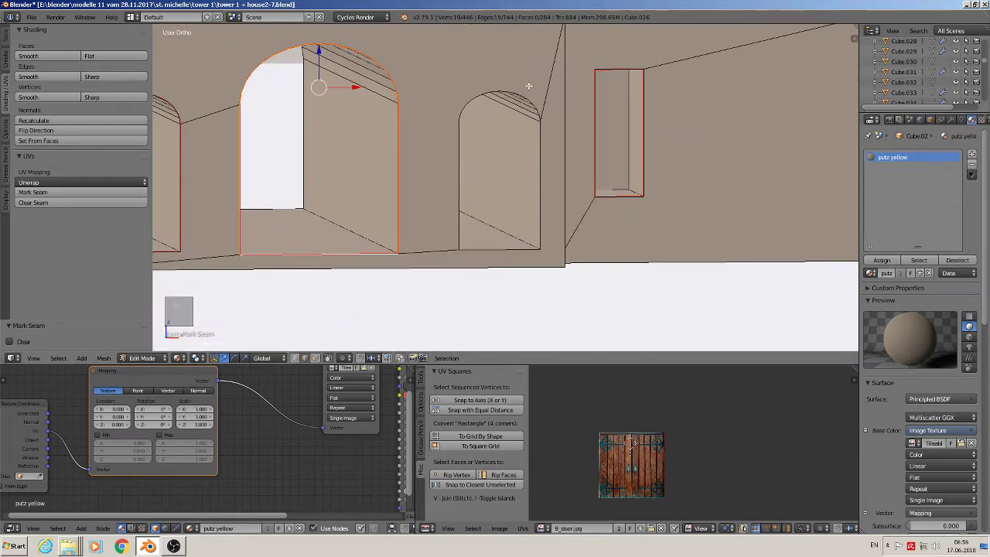
{"action": "right_click", "coordinate": [506, 102], "text": "alt+shift"}
{"action": "key", "text": "a"}
{"action": "right_click", "coordinate": [502, 93], "text": "alt"}
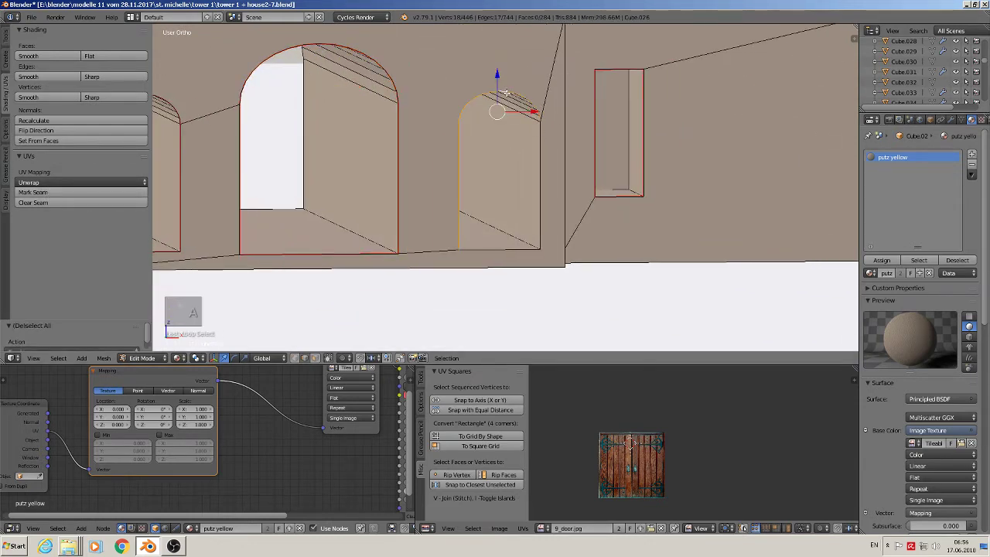
{"action": "right_click", "coordinate": [560, 173], "text": "shift"}
{"action": "right_click", "coordinate": [544, 186], "text": "shift"}
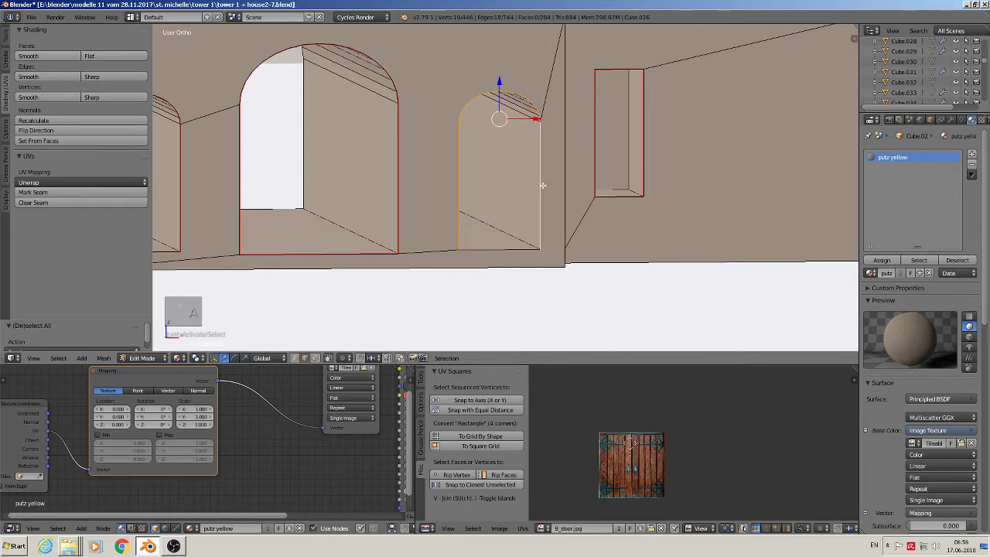
{"action": "right_click", "coordinate": [508, 250], "text": "shift"}
{"action": "left_click", "coordinate": [44, 193]}
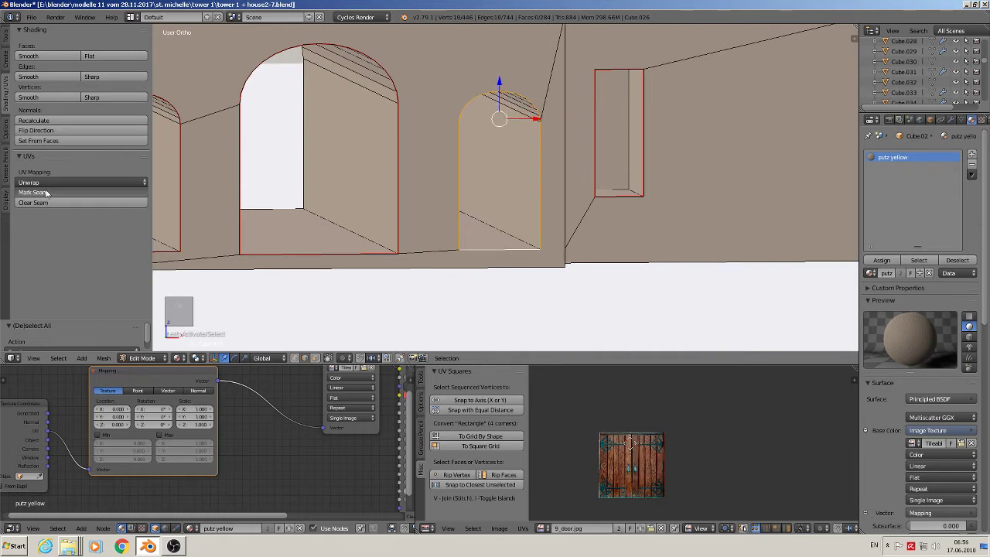
{"action": "scroll", "coordinate": [335, 286], "scroll_direction": "down", "scroll_amount": 5}
{"action": "key", "text": "a"}
Step: Mark the outline edges of all four top-floor windows on the side wall adjoining the left section as seams
{"action": "middle_click_drag", "start_coordinate": [358, 257], "coordinate": [588, 328], "text": "shift"}
{"action": "scroll", "coordinate": [587, 327], "scroll_direction": "down", "scroll_amount": 1}
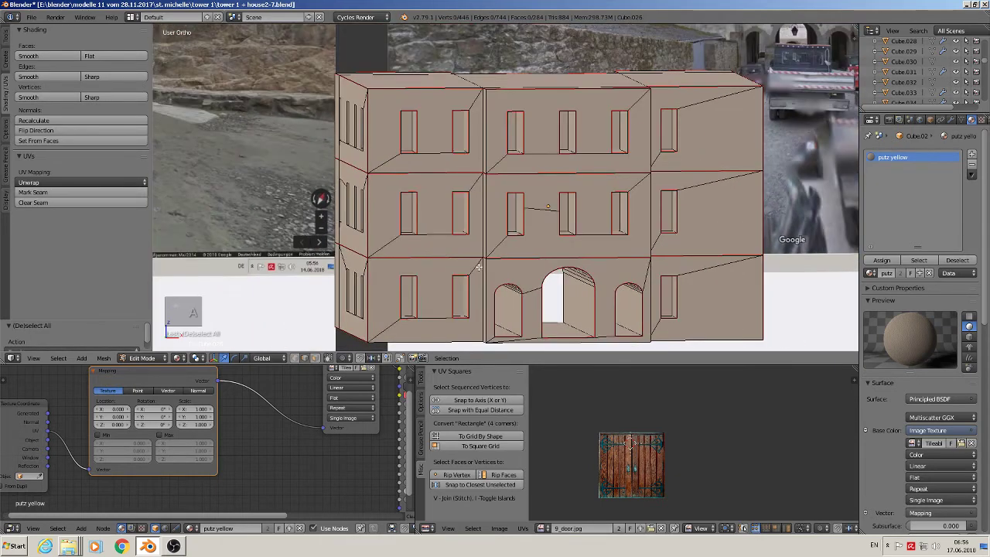
{"action": "middle_click_drag", "start_coordinate": [419, 232], "coordinate": [402, 249]}
{"action": "scroll", "coordinate": [388, 250], "scroll_direction": "up", "scroll_amount": 3}
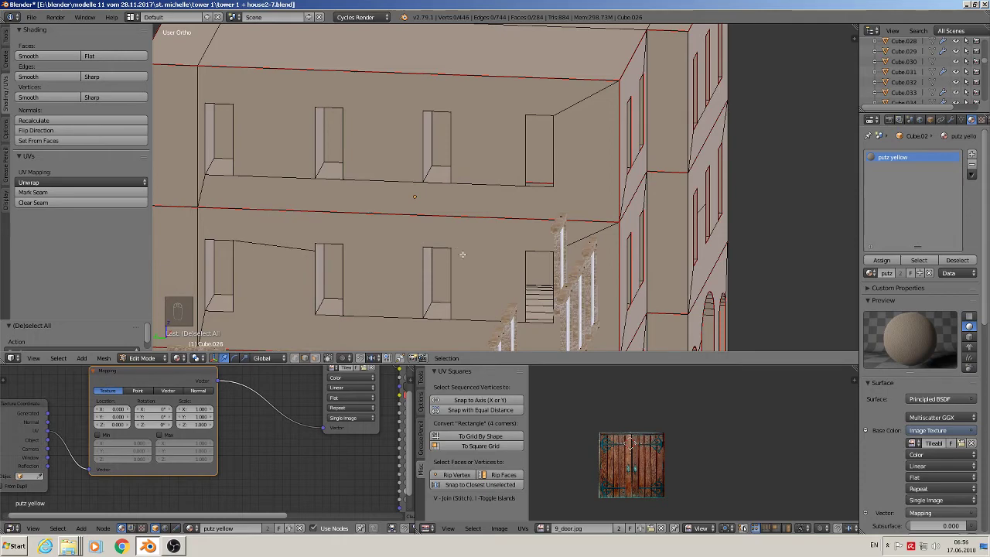
{"action": "scroll", "coordinate": [473, 274], "scroll_direction": "down", "scroll_amount": 1}
{"action": "middle_click_drag", "start_coordinate": [472, 274], "coordinate": [449, 271]}
{"action": "scroll", "coordinate": [348, 229], "scroll_direction": "down", "scroll_amount": 1}
{"action": "scroll", "coordinate": [267, 161], "scroll_direction": "up", "scroll_amount": 2}
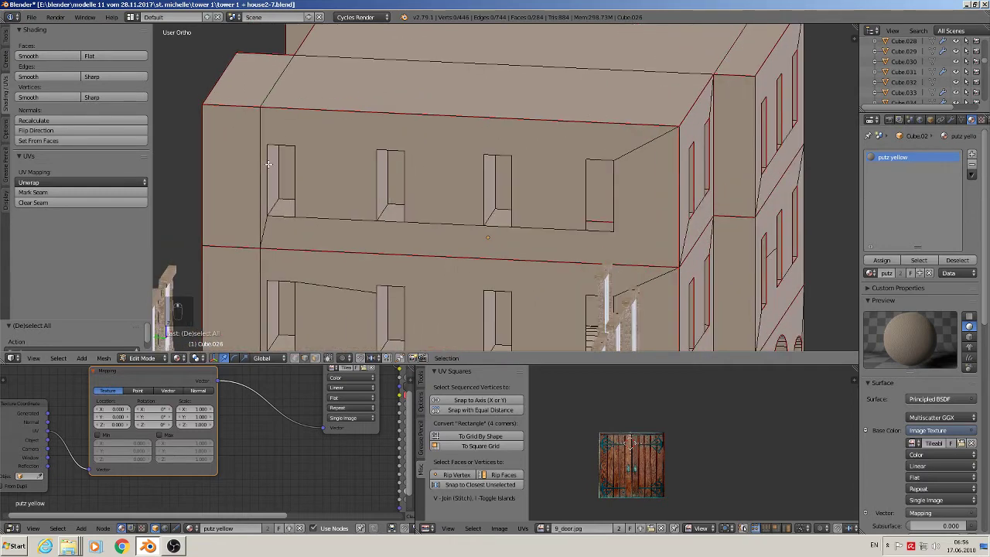
{"action": "right_click", "coordinate": [265, 167]}
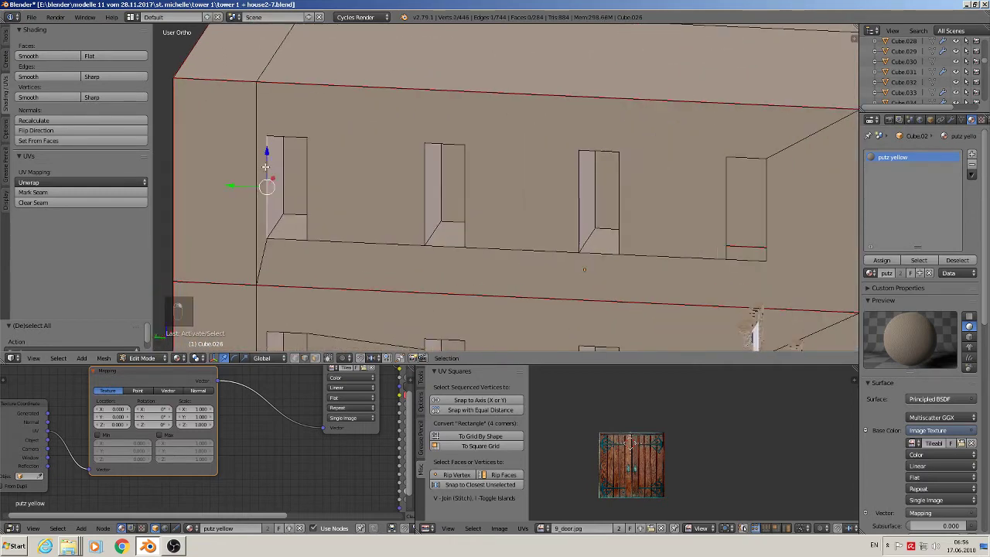
{"action": "right_click", "coordinate": [289, 137], "text": "shift"}
{"action": "right_click", "coordinate": [310, 172], "text": "shift"}
{"action": "right_click", "coordinate": [277, 245], "text": "shift"}
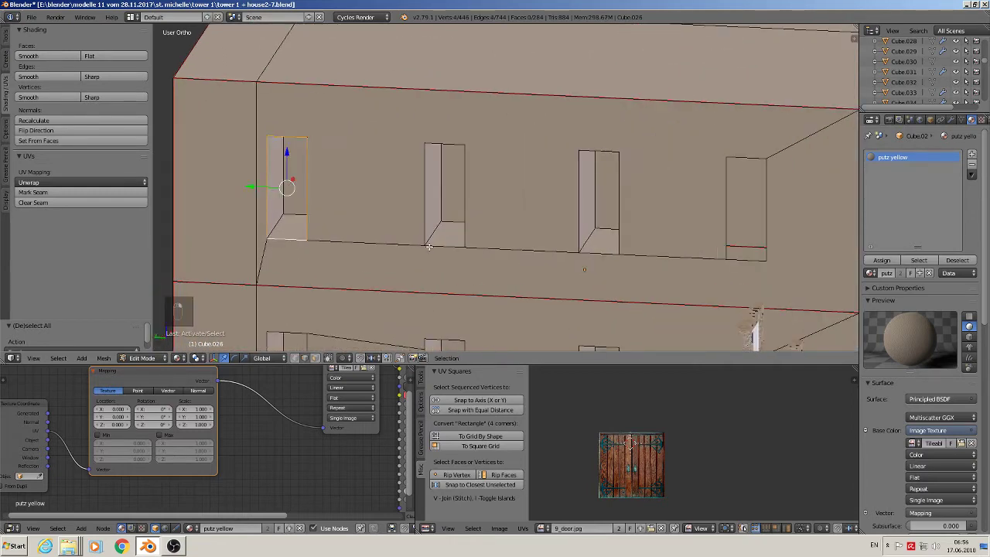
{"action": "right_click", "coordinate": [421, 209], "text": "shift"}
{"action": "right_click", "coordinate": [435, 246], "text": "shift"}
{"action": "right_click", "coordinate": [469, 223], "text": "shift"}
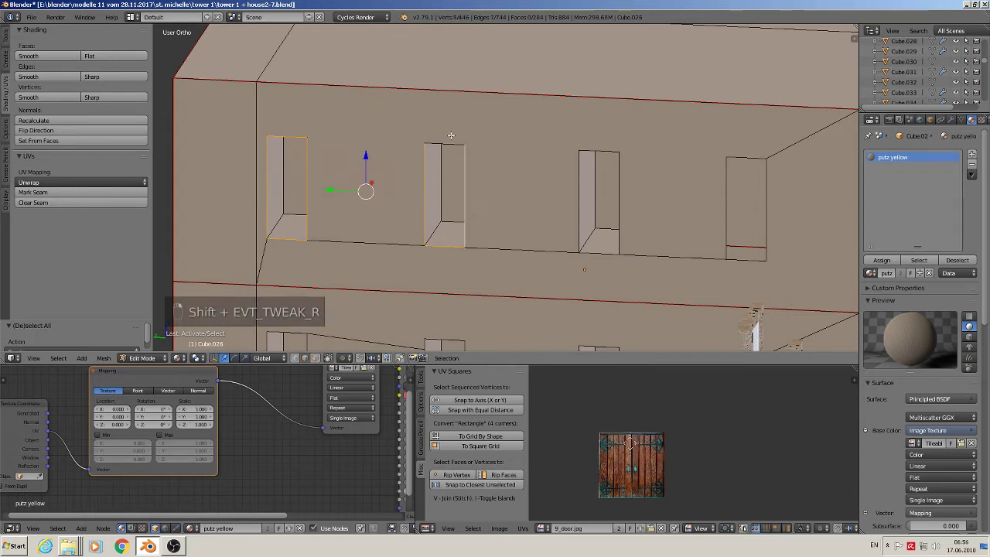
{"action": "right_click", "coordinate": [451, 143], "text": "shift"}
{"action": "right_click", "coordinate": [600, 152], "text": "shift"}
{"action": "right_click", "coordinate": [579, 180], "text": "shift"}
{"action": "right_click", "coordinate": [618, 225], "text": "shift"}
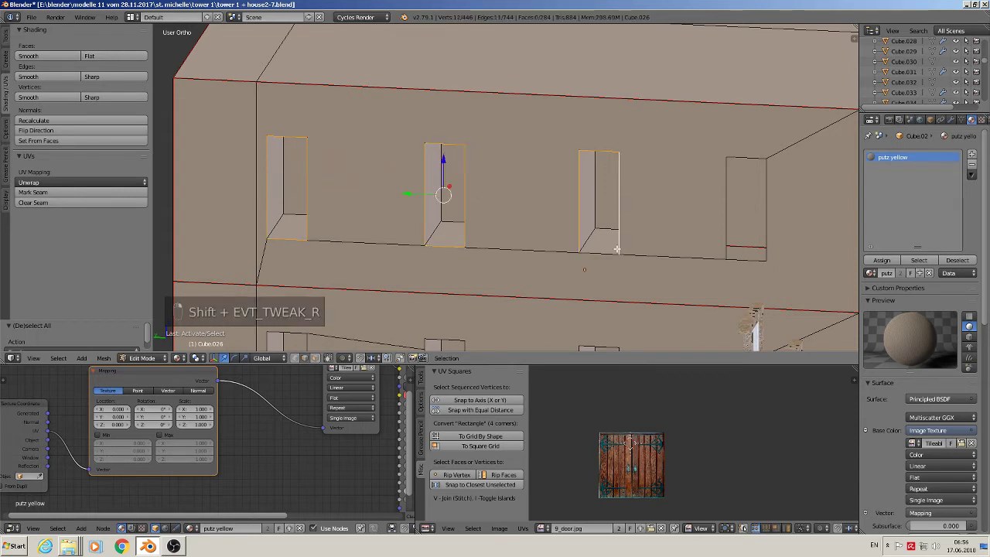
{"action": "right_click", "coordinate": [601, 252], "text": "shift"}
{"action": "right_click", "coordinate": [746, 259], "text": "shift"}
{"action": "right_click", "coordinate": [727, 224], "text": "shift"}
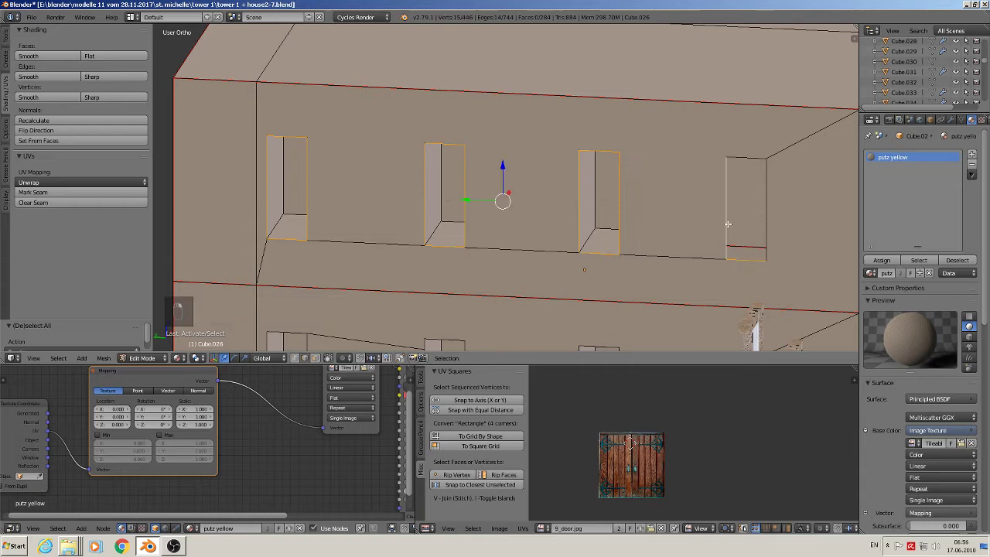
{"action": "right_click", "coordinate": [753, 154], "text": "shift"}
{"action": "right_click", "coordinate": [774, 185], "text": "shift"}
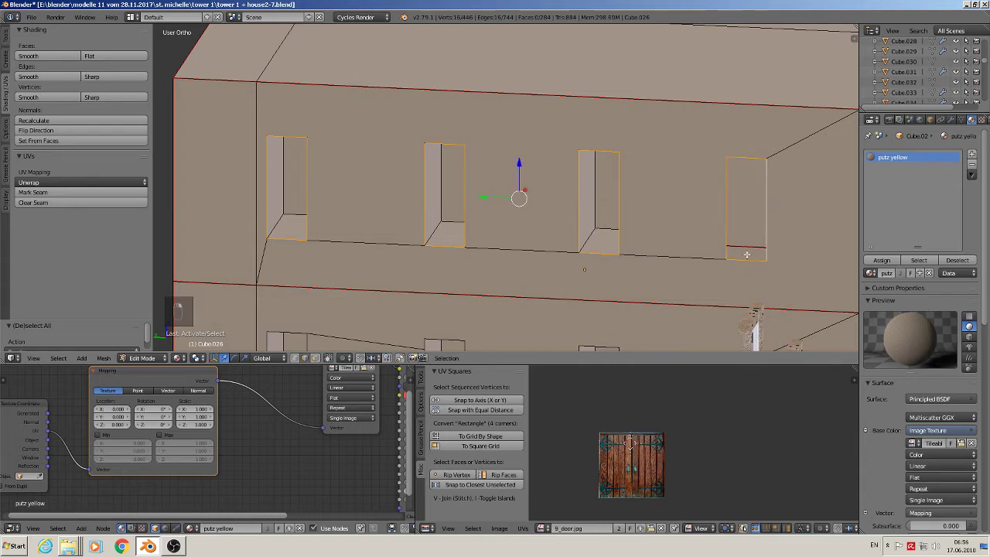
{"action": "left_click", "coordinate": [48, 193]}
{"action": "middle_click_drag", "start_coordinate": [378, 217], "coordinate": [477, 65], "text": "shift"}
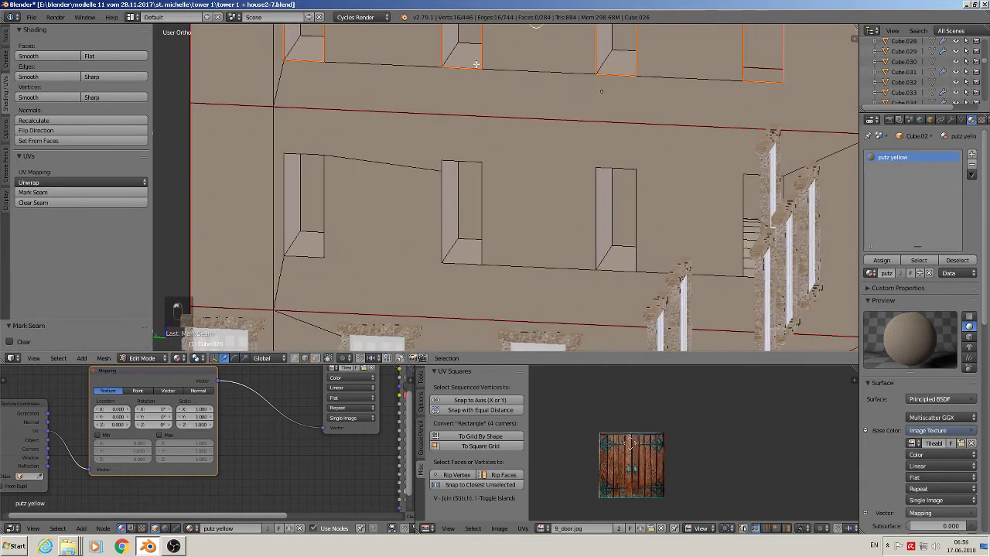
Step: Mark the outlines of the first two windows from the left on the side wall's middle floor as seams
{"action": "right_click", "coordinate": [283, 193]}
{"action": "right_click", "coordinate": [295, 259], "text": "shift"}
{"action": "right_click", "coordinate": [343, 207], "text": "shift"}
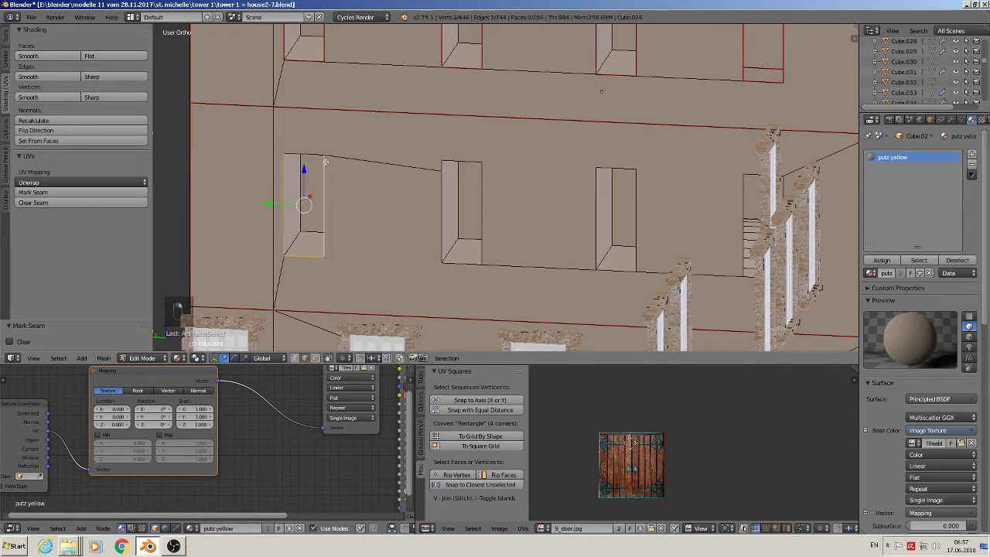
{"action": "right_click", "coordinate": [319, 152], "text": "shift"}
{"action": "right_click", "coordinate": [470, 163], "text": "shift"}
{"action": "right_click", "coordinate": [448, 163], "text": "shift"}
{"action": "right_click", "coordinate": [444, 164], "text": "shift"}
{"action": "right_click", "coordinate": [463, 159], "text": "shift"}
{"action": "right_click", "coordinate": [441, 216], "text": "shift"}
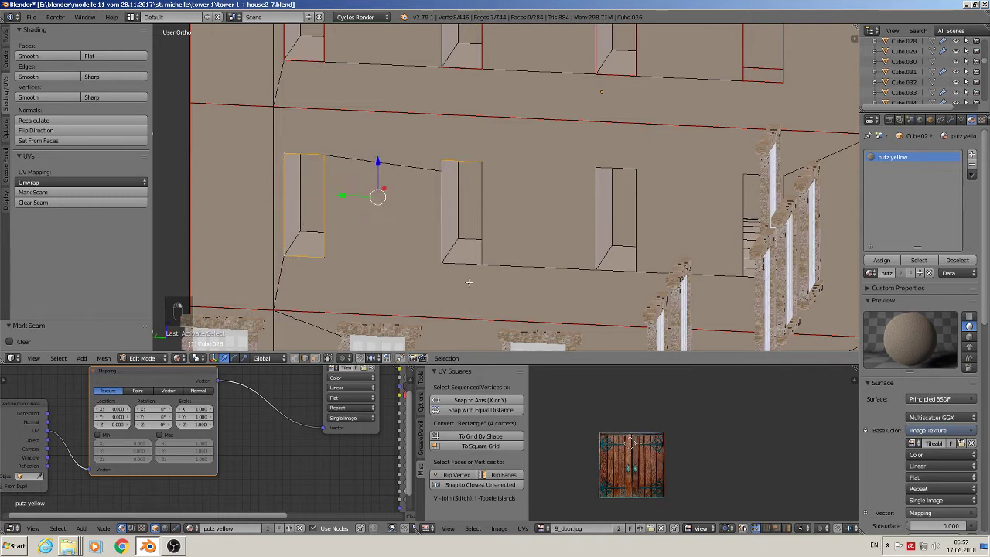
{"action": "right_click", "coordinate": [468, 280], "text": "shift"}
{"action": "right_click", "coordinate": [490, 237], "text": "shift"}
{"action": "left_click", "coordinate": [101, 196]}
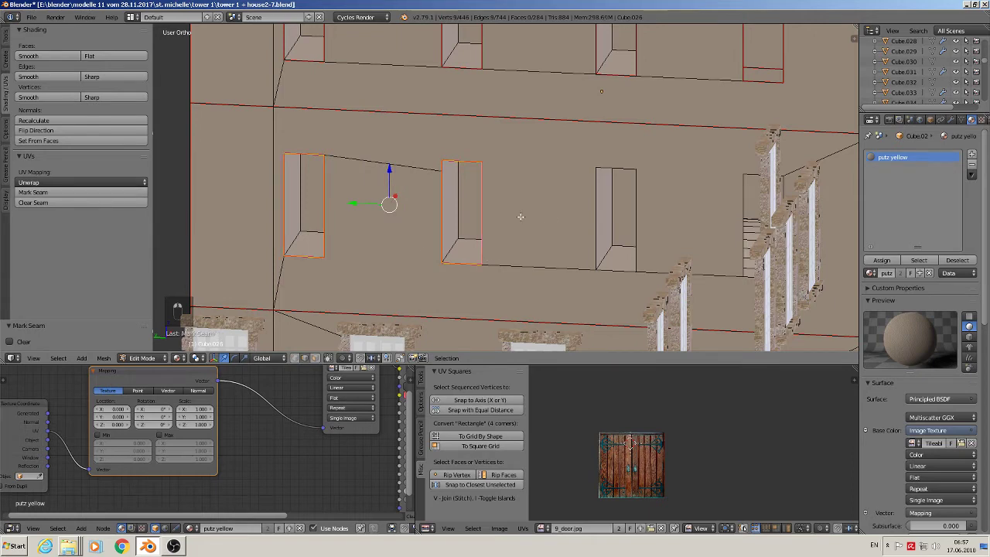
Step: Mark the four outline edges of the third window on the side wall's middle floor as seams
{"action": "middle_click_drag", "start_coordinate": [519, 216], "coordinate": [433, 152], "text": "shift"}
{"action": "right_click", "coordinate": [465, 139]}
{"action": "right_click", "coordinate": [465, 139], "text": "shift"}
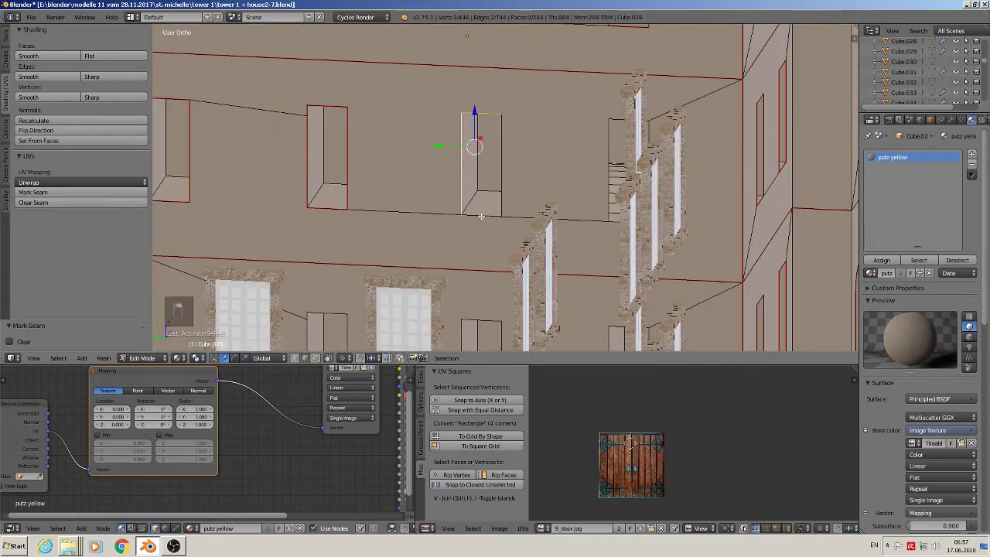
{"action": "right_click", "coordinate": [482, 219], "text": "shift"}
{"action": "right_click", "coordinate": [505, 203], "text": "shift"}
{"action": "left_click", "coordinate": [88, 193]}
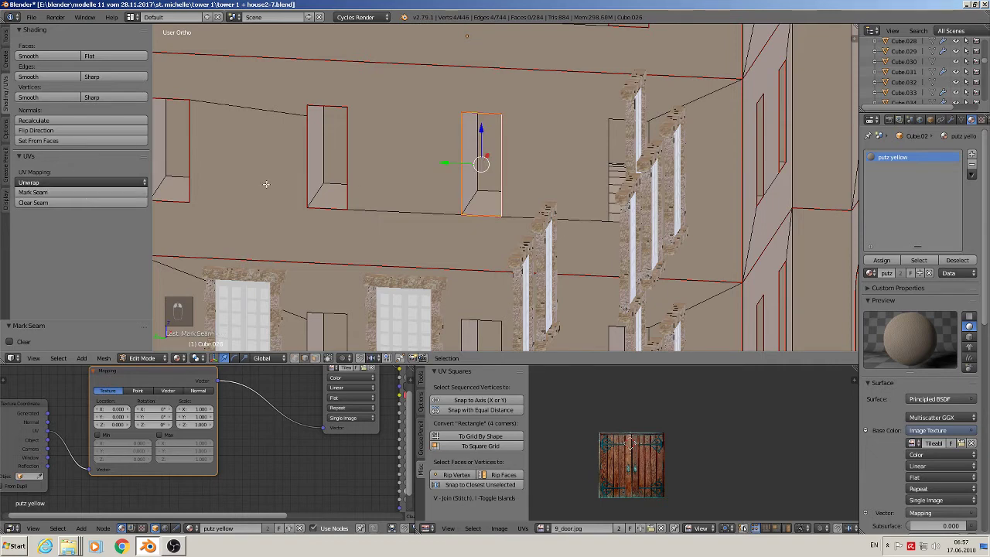
Step: Mark the outline of the fourth window on the side wall's middle floor as seams
{"action": "middle_click_drag", "start_coordinate": [541, 188], "coordinate": [552, 203]}
{"action": "right_click", "coordinate": [627, 116]}
{"action": "right_click", "coordinate": [606, 147], "text": "shift"}
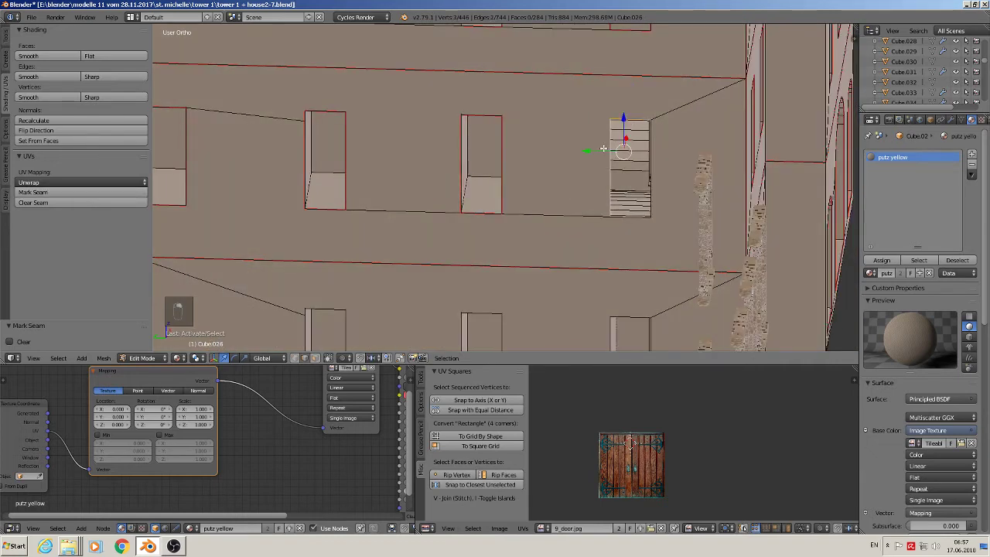
{"action": "right_click", "coordinate": [657, 162], "text": "shift"}
{"action": "right_click", "coordinate": [628, 228], "text": "shift"}
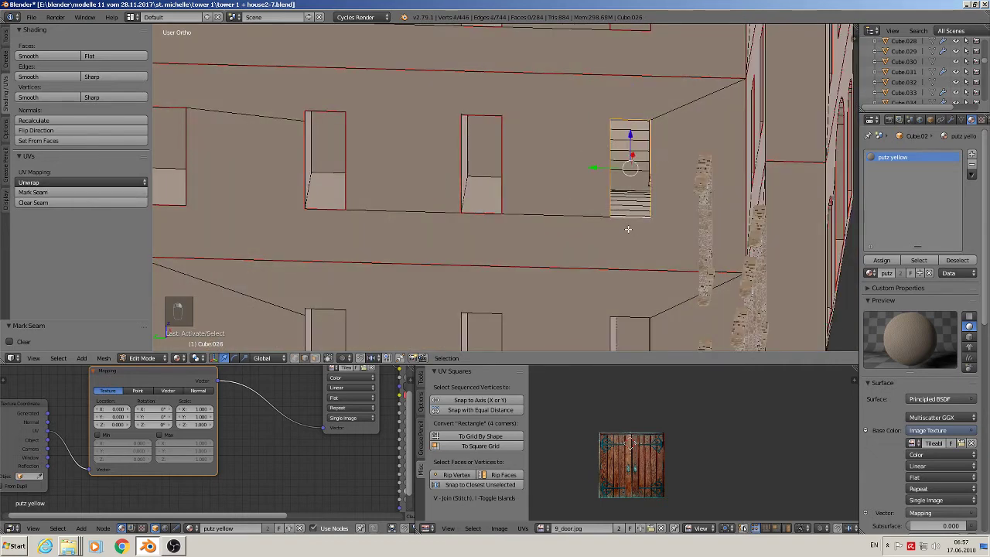
{"action": "left_click", "coordinate": [82, 194]}
Step: Mark the outline of the left window on the side wall's ground floor as seams, including both segments of its split side edge
{"action": "scroll", "coordinate": [424, 232], "scroll_direction": "down", "scroll_amount": 3}
{"action": "middle_click_drag", "start_coordinate": [433, 230], "coordinate": [572, 131], "text": "shift"}
{"action": "scroll", "coordinate": [565, 140], "scroll_direction": "up", "scroll_amount": 2}
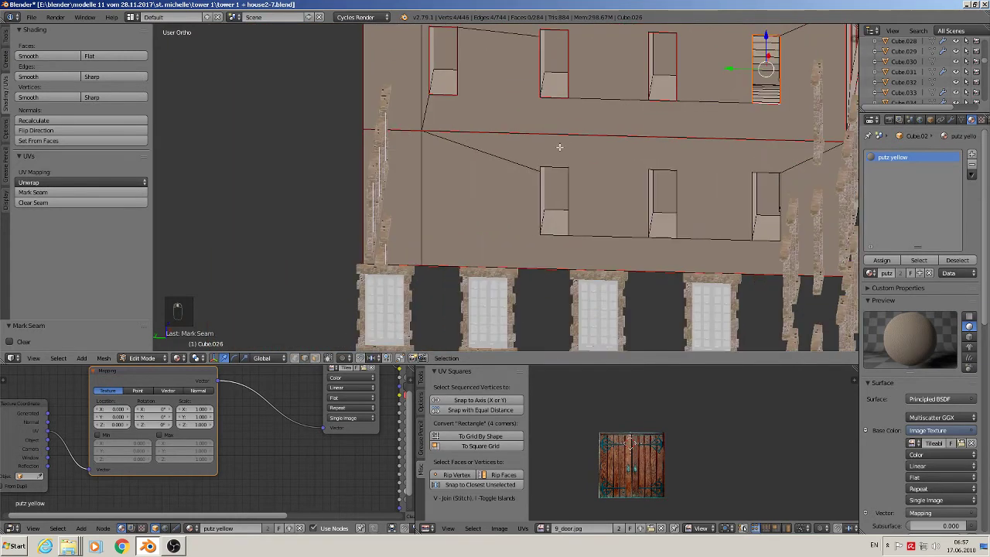
{"action": "right_click", "coordinate": [555, 160]}
{"action": "scroll", "coordinate": [545, 172], "scroll_direction": "up", "scroll_amount": 1}
{"action": "right_click", "coordinate": [535, 177], "text": "shift"}
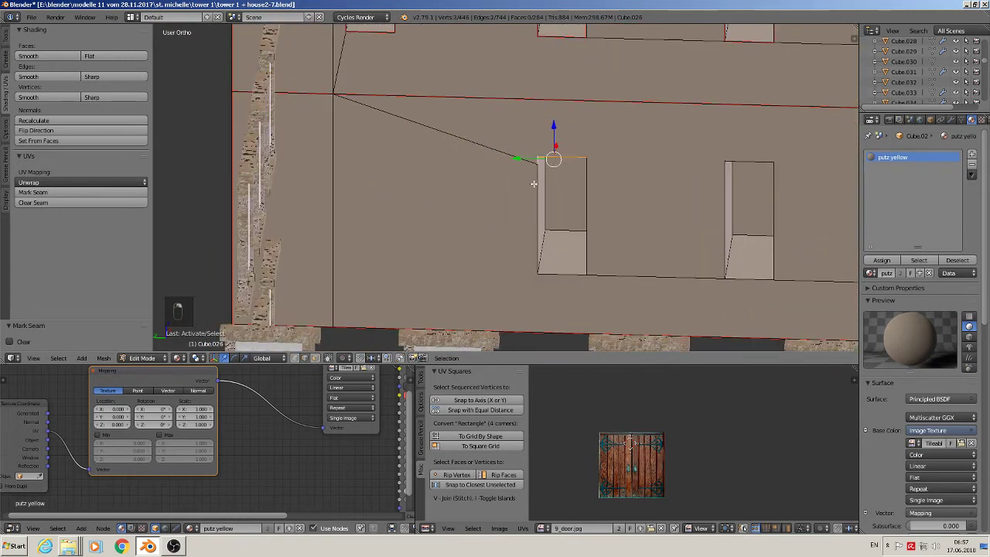
{"action": "right_click", "coordinate": [534, 206], "text": "shift"}
{"action": "right_click", "coordinate": [563, 275], "text": "shift"}
{"action": "right_click", "coordinate": [593, 234], "text": "shift"}
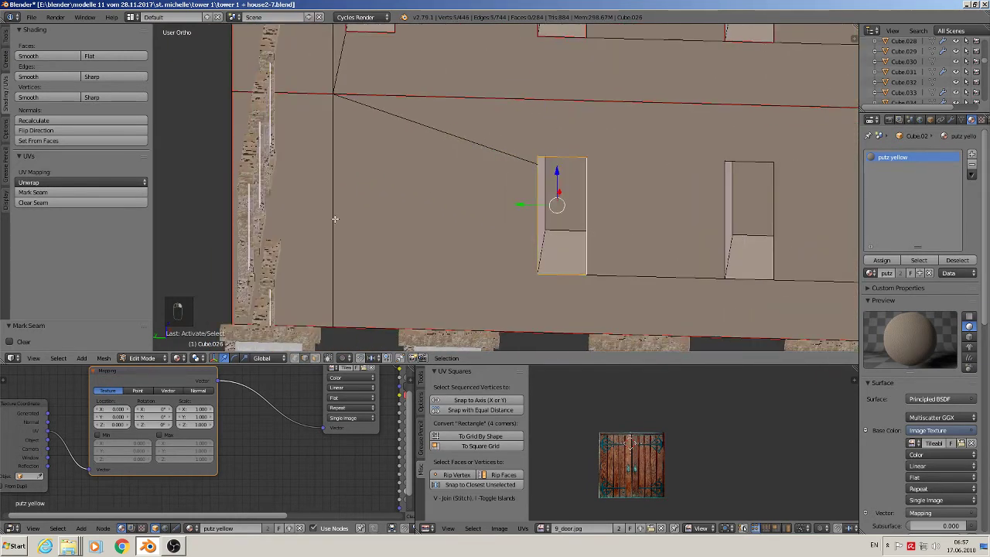
{"action": "left_click", "coordinate": [54, 194]}
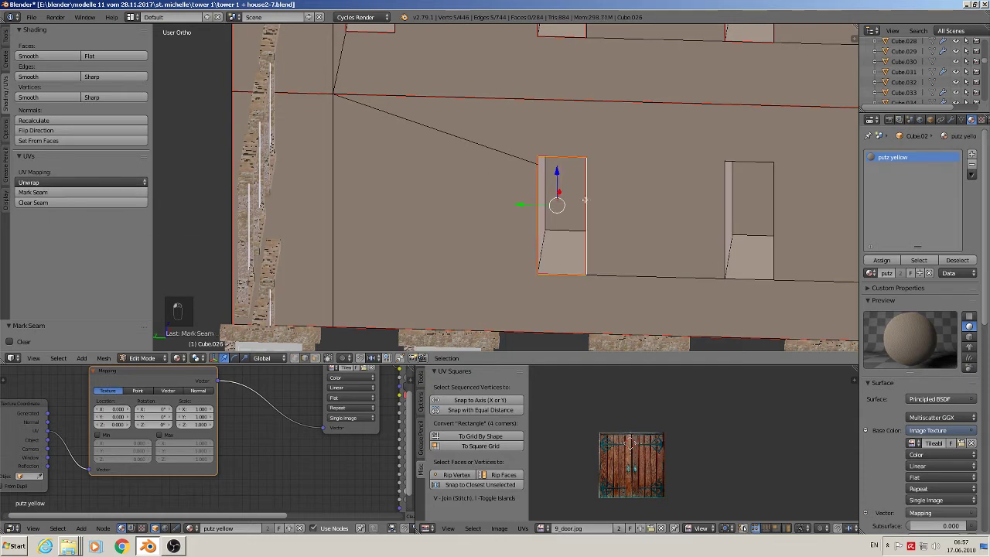
Step: Mark the four outline edges of the middle window on the side wall's ground floor as seams
{"action": "middle_click_drag", "start_coordinate": [638, 214], "coordinate": [346, 174], "text": "shift"}
{"action": "right_click", "coordinate": [476, 119]}
{"action": "right_click", "coordinate": [434, 187], "text": "shift"}
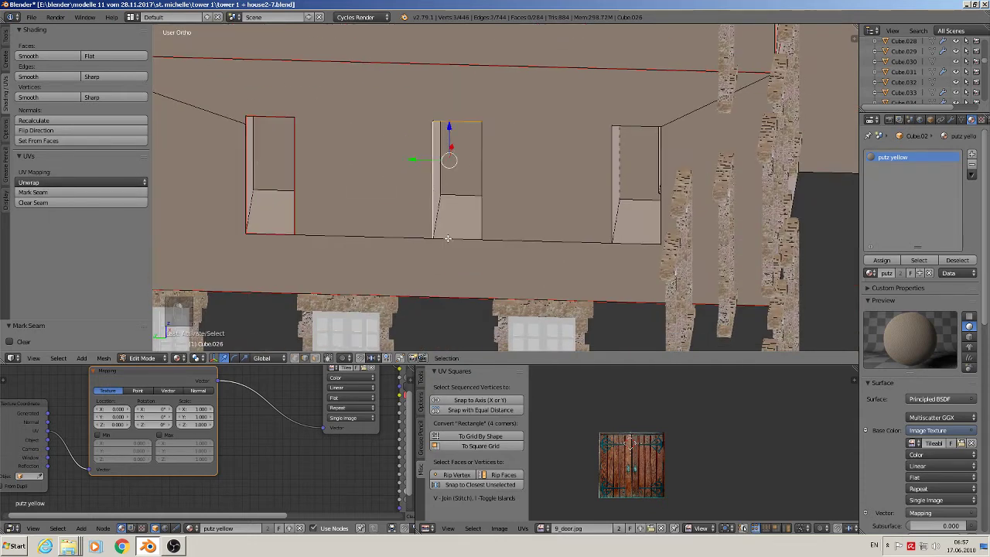
{"action": "right_click", "coordinate": [447, 238], "text": "shift"}
{"action": "right_click", "coordinate": [481, 191], "text": "shift"}
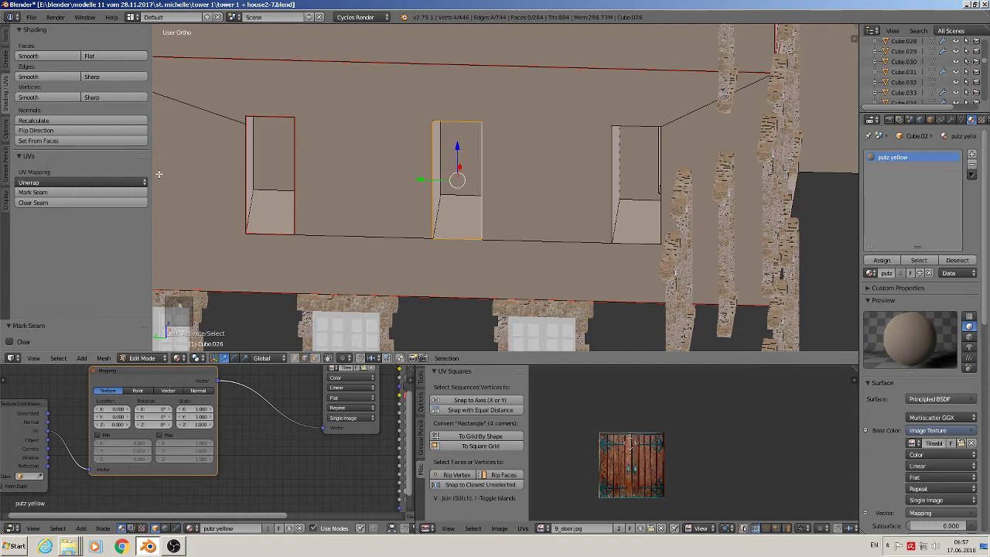
{"action": "left_click", "coordinate": [81, 192]}
Step: Mark the outline of the right window on the side wall's ground floor as seams
{"action": "middle_click_drag", "start_coordinate": [323, 201], "coordinate": [517, 221]}
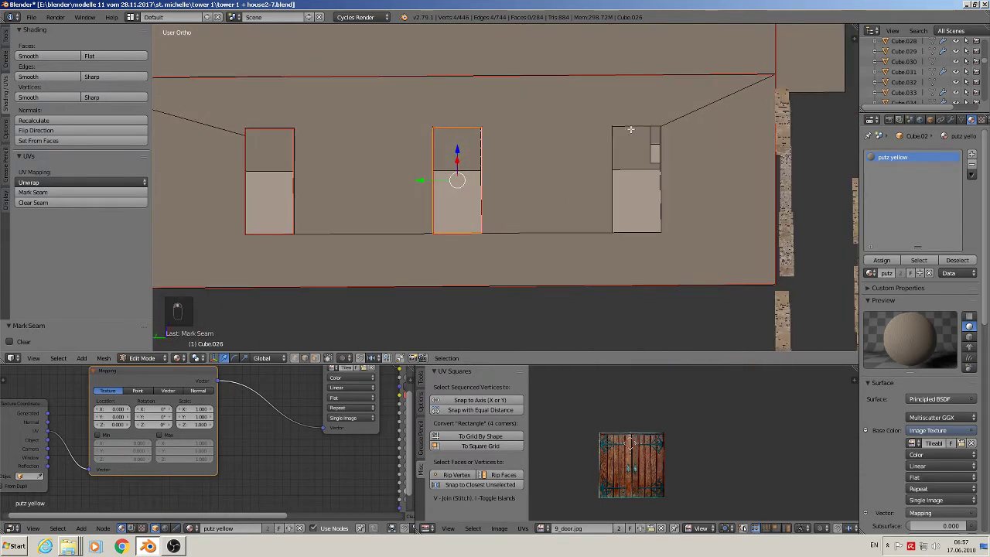
{"action": "right_click", "coordinate": [633, 127]}
{"action": "right_click", "coordinate": [610, 162], "text": "shift"}
{"action": "right_click", "coordinate": [667, 172], "text": "shift"}
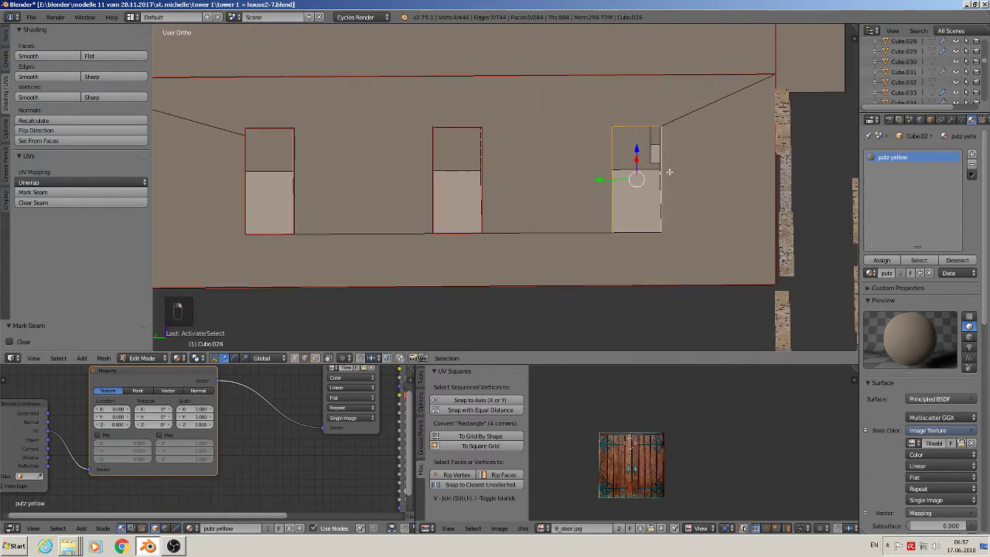
{"action": "right_click", "coordinate": [631, 232], "text": "shift"}
{"action": "left_click", "coordinate": [71, 191]}
Step: Mark the outline of the left top-floor window in the recessed centre section of the opposite facade as seams
{"action": "scroll", "coordinate": [221, 194], "scroll_direction": "down", "scroll_amount": 4}
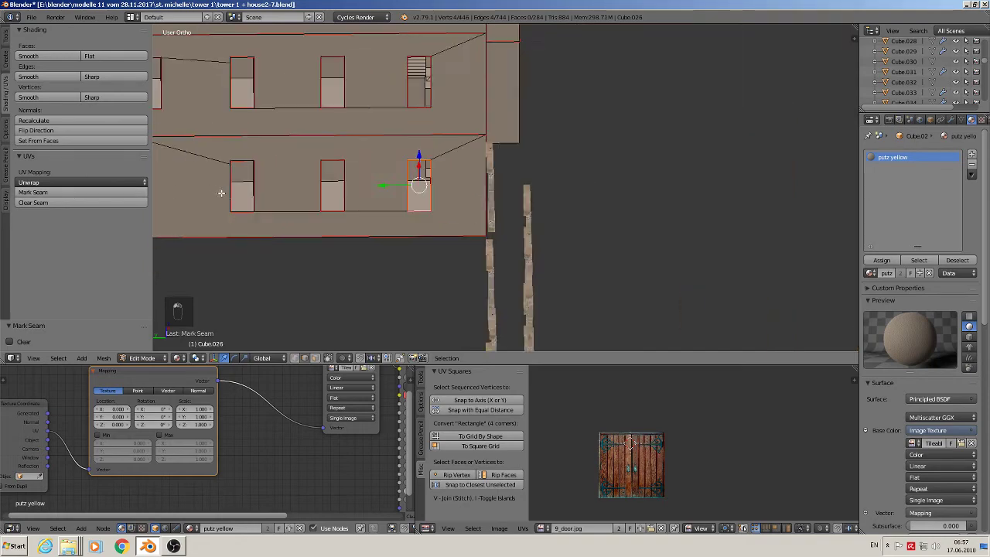
{"action": "middle_click_drag", "start_coordinate": [221, 193], "coordinate": [566, 276]}
{"action": "middle_click_drag", "start_coordinate": [444, 207], "coordinate": [484, 195]}
{"action": "scroll", "coordinate": [378, 170], "scroll_direction": "up", "scroll_amount": 3}
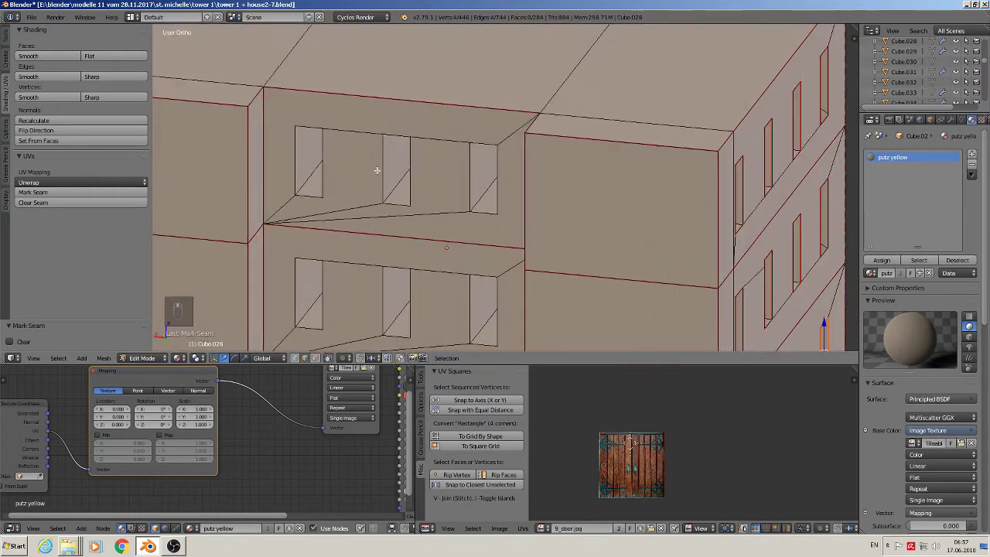
{"action": "right_click", "coordinate": [299, 157]}
{"action": "right_click", "coordinate": [309, 130], "text": "shift"}
{"action": "right_click", "coordinate": [328, 157], "text": "shift"}
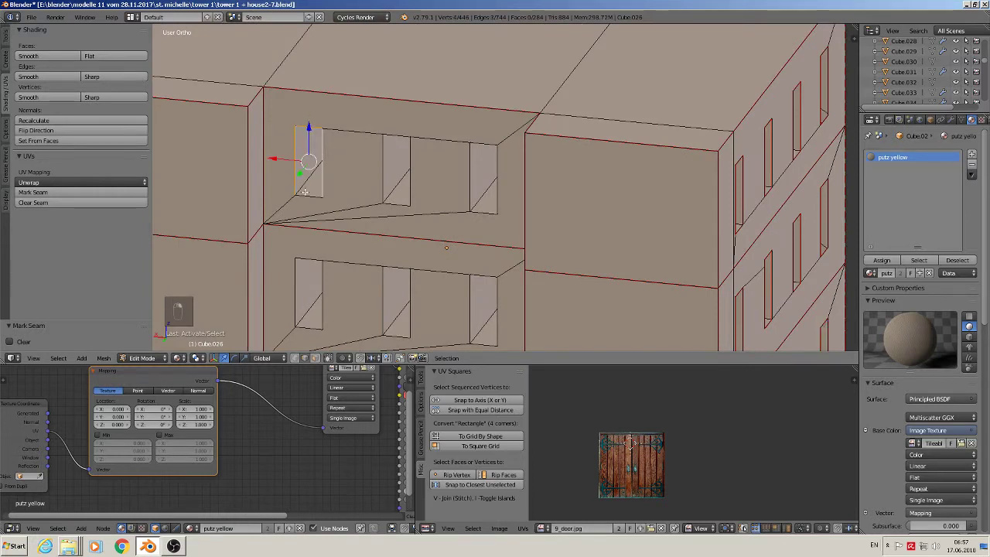
{"action": "right_click", "coordinate": [304, 194], "text": "shift"}
{"action": "left_click", "coordinate": [85, 192]}
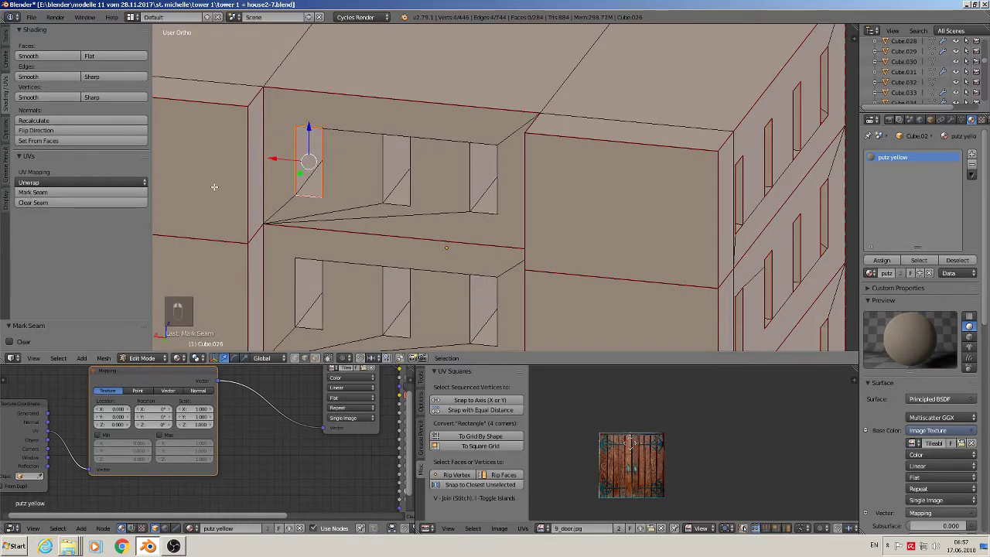
Step: Mark the outline of the middle top-floor window in the recessed centre section as seams
{"action": "right_click", "coordinate": [404, 133]}
{"action": "right_click", "coordinate": [382, 165], "text": "shift"}
{"action": "right_click", "coordinate": [388, 197], "text": "shift"}
{"action": "right_click", "coordinate": [410, 167], "text": "shift"}
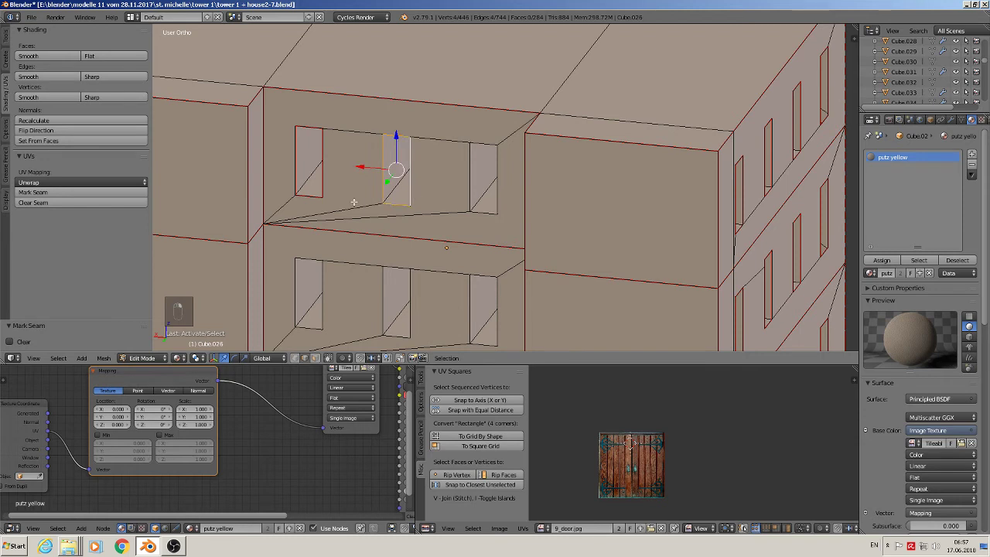
{"action": "left_click", "coordinate": [98, 193]}
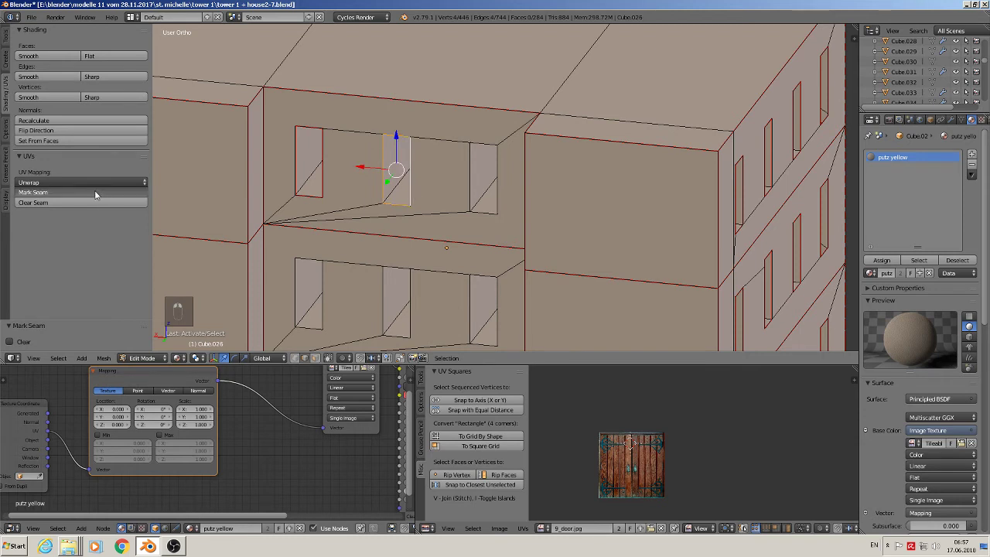
Step: Mark the outline of the right top-floor window in the recessed centre section as seams
{"action": "right_click", "coordinate": [467, 168]}
{"action": "right_click", "coordinate": [495, 151], "text": "shift"}
{"action": "right_click", "coordinate": [502, 164], "text": "shift"}
{"action": "right_click", "coordinate": [480, 210], "text": "shift"}
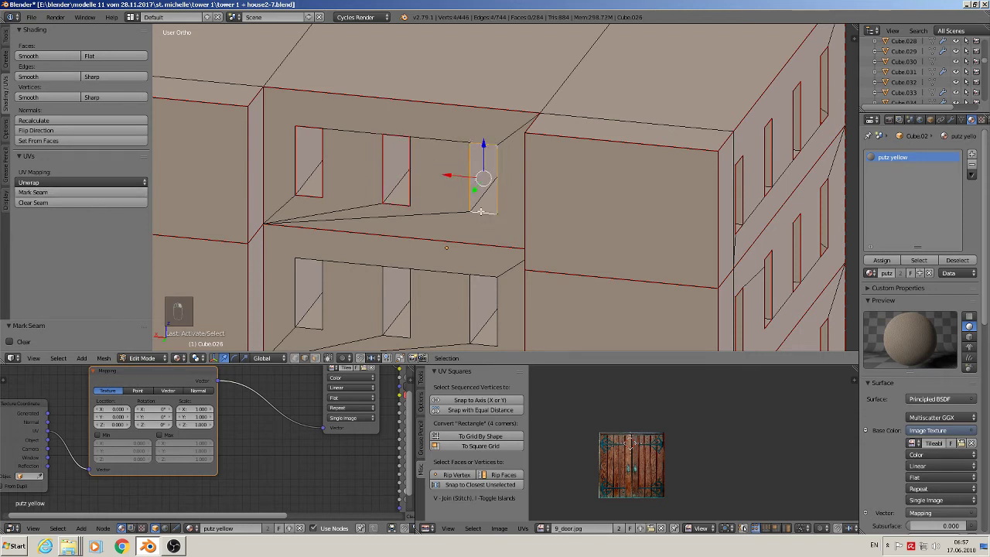
{"action": "left_click", "coordinate": [47, 191]}
Step: Mark the outline of the left middle-floor window in the recessed centre section as seams
{"action": "middle_click_drag", "start_coordinate": [323, 268], "coordinate": [446, 137], "text": "shift"}
{"action": "right_click", "coordinate": [431, 116]}
{"action": "right_click", "coordinate": [450, 152], "text": "shift"}
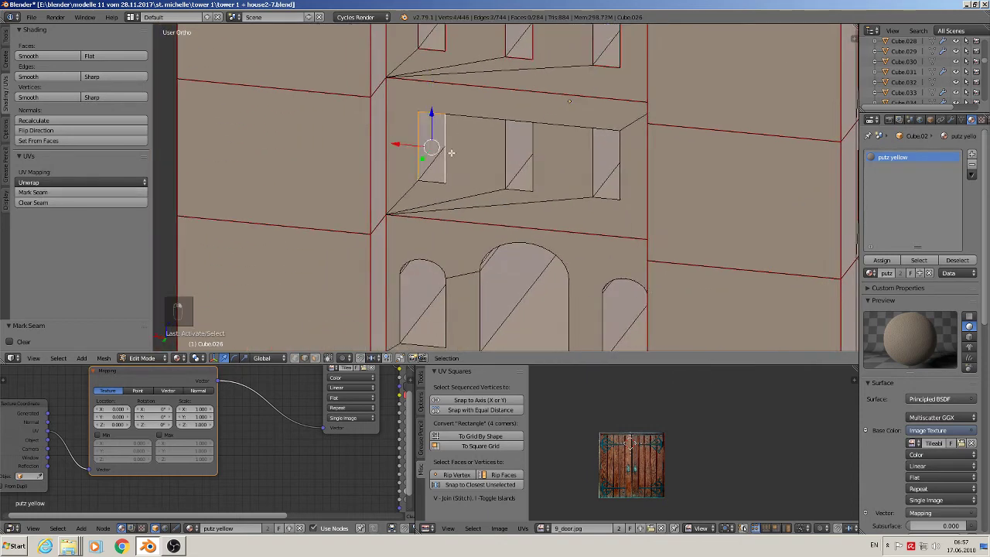
{"action": "left_click", "coordinate": [32, 192]}
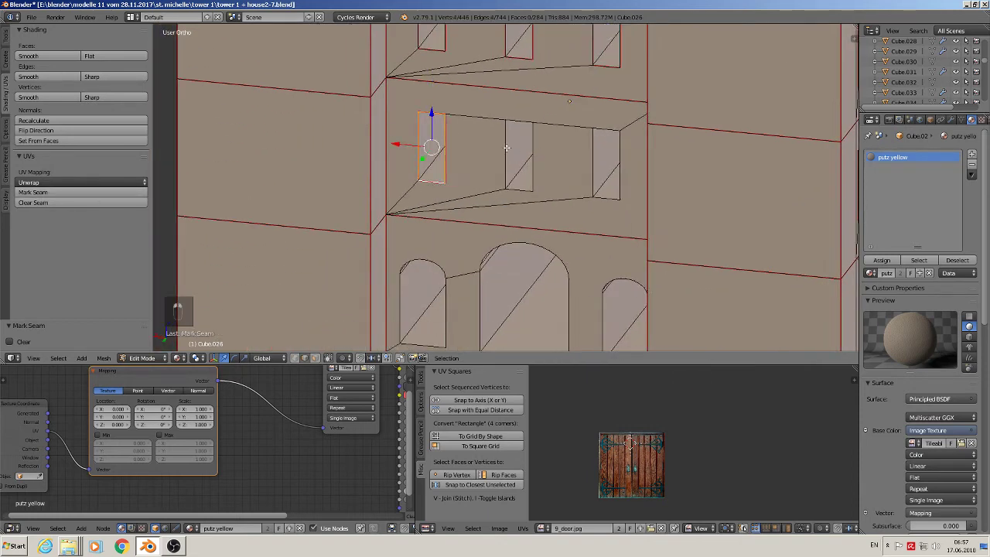
Step: Mark the four outline edges of the central middle-floor window in the recessed section as seams
{"action": "right_click", "coordinate": [519, 122]}
{"action": "right_click", "coordinate": [503, 145], "text": "shift"}
{"action": "right_click", "coordinate": [514, 194], "text": "shift"}
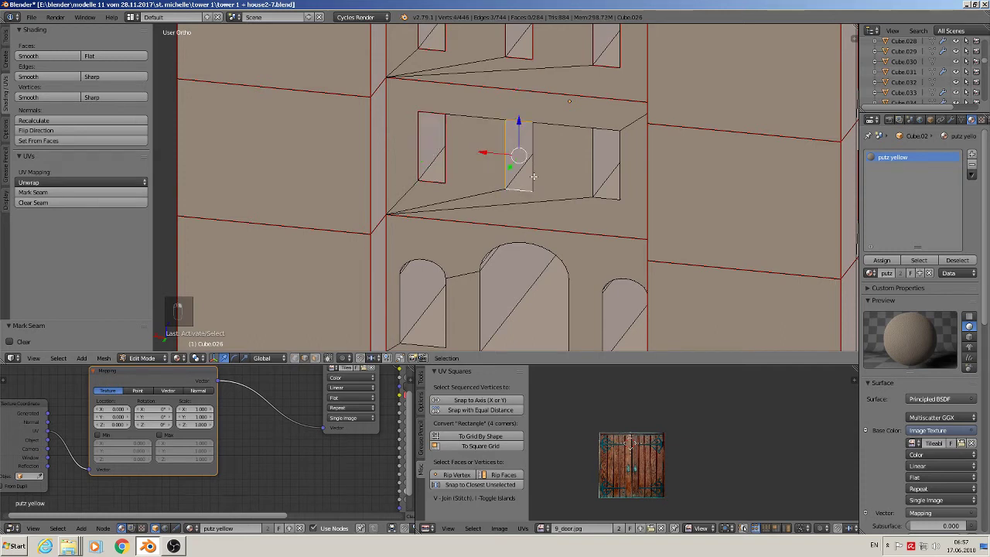
{"action": "right_click", "coordinate": [533, 164], "text": "shift"}
{"action": "left_click", "coordinate": [95, 193]}
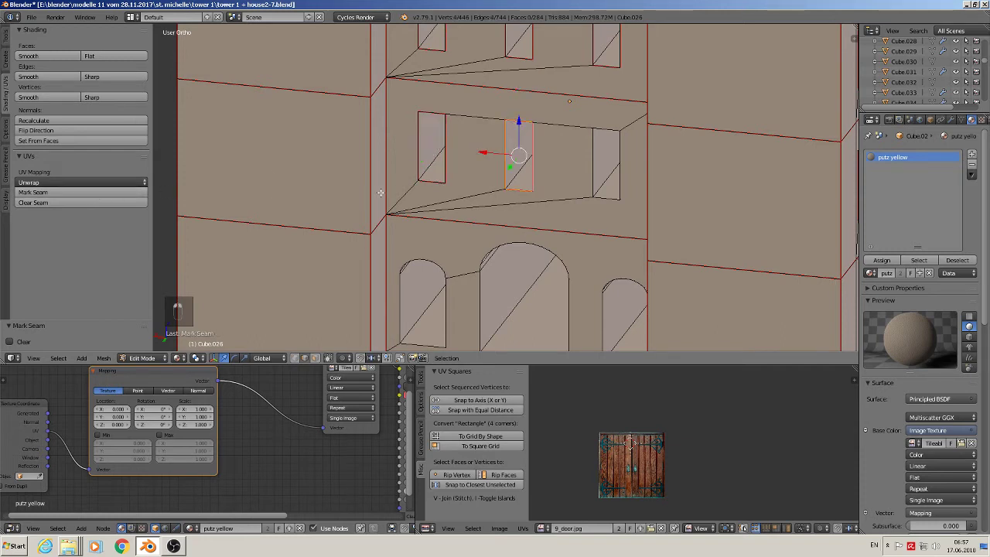
Step: Mark the outline of the right middle-floor window in the recessed centre section as seams
{"action": "right_click", "coordinate": [592, 159]}
{"action": "right_click", "coordinate": [619, 155], "text": "shift"}
{"action": "right_click", "coordinate": [612, 196], "text": "shift"}
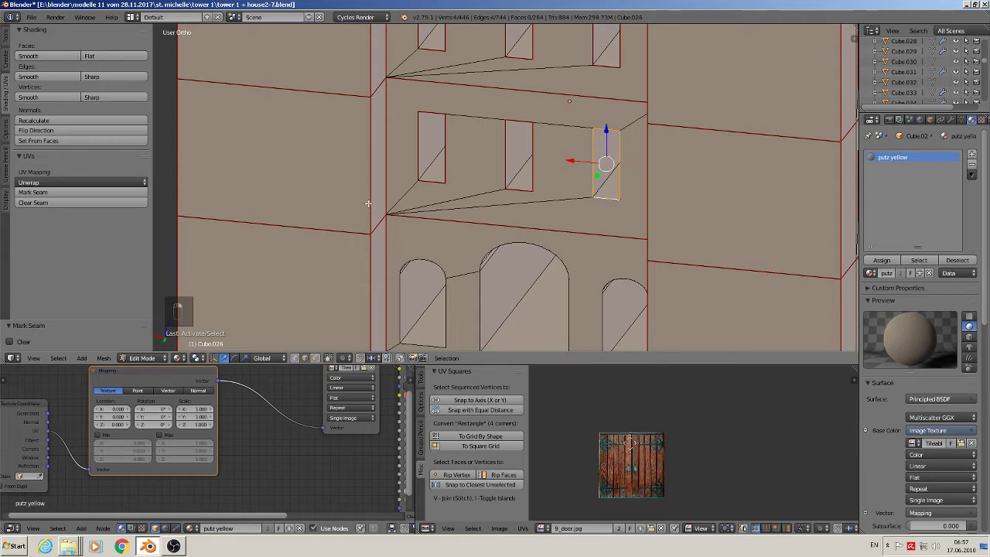
{"action": "left_click", "coordinate": [86, 192]}
Step: Mark the curve, straight sides and base of the small left ground-floor arch in the recessed section as seams
{"action": "middle_click_drag", "start_coordinate": [423, 208], "coordinate": [523, 139], "text": "shift"}
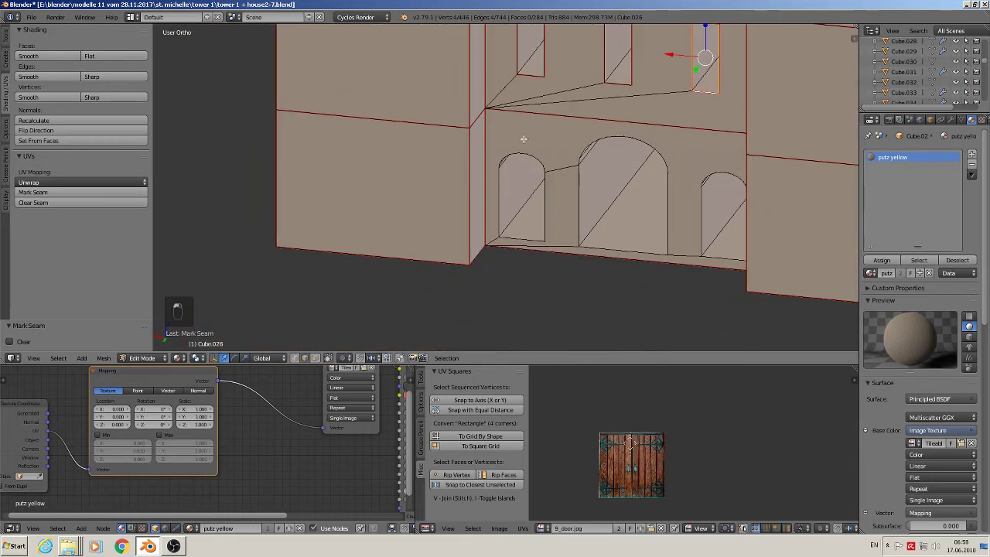
{"action": "scroll", "coordinate": [523, 138], "scroll_direction": "up", "scroll_amount": 2}
{"action": "right_click", "coordinate": [529, 159], "text": "alt"}
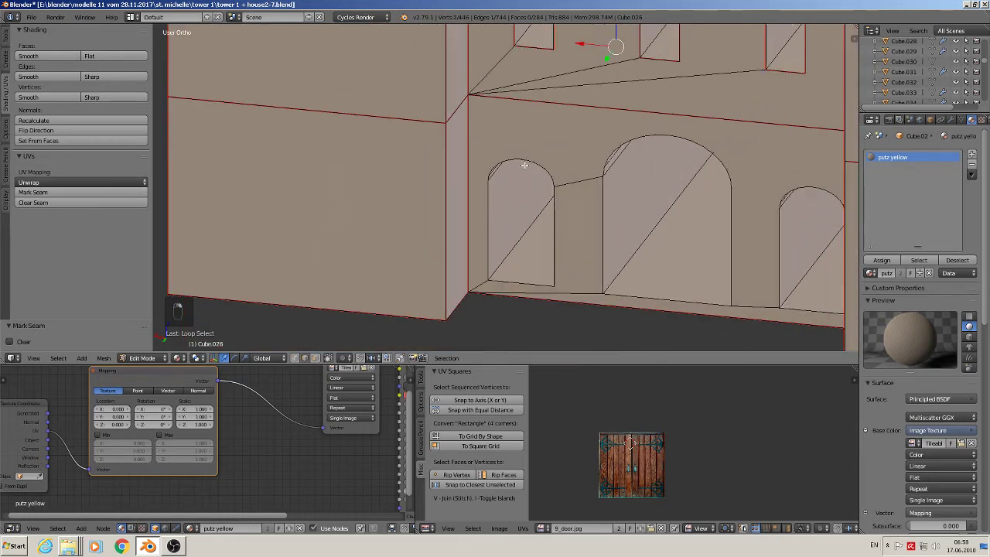
{"action": "right_click", "coordinate": [525, 165], "text": "alt"}
{"action": "right_click", "coordinate": [553, 220], "text": "shift"}
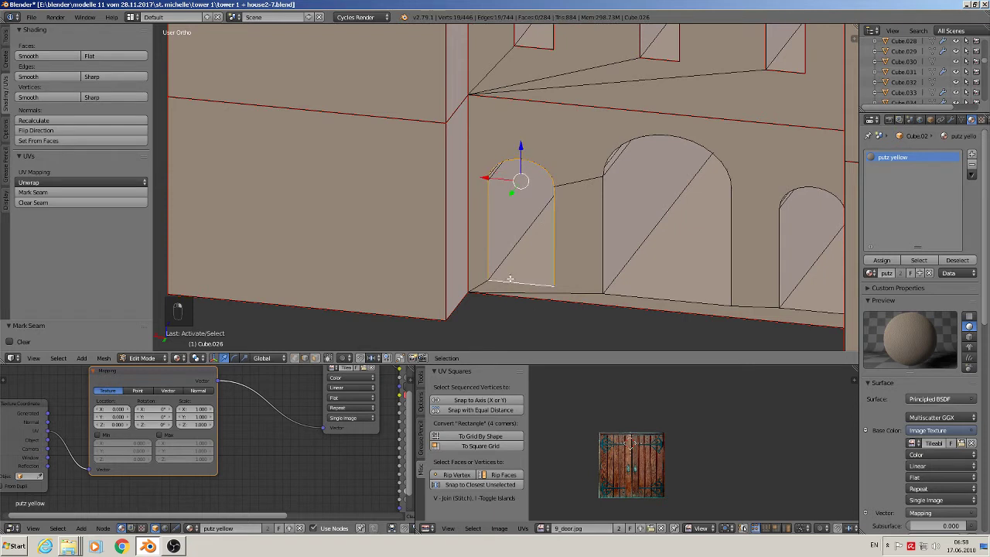
{"action": "left_click", "coordinate": [84, 192]}
Step: Mark the full outline of the large central ground-floor arch in the recessed section as seams, including its straight sides and base
{"action": "right_click", "coordinate": [695, 139], "text": "alt"}
{"action": "right_click", "coordinate": [608, 229], "text": "shift"}
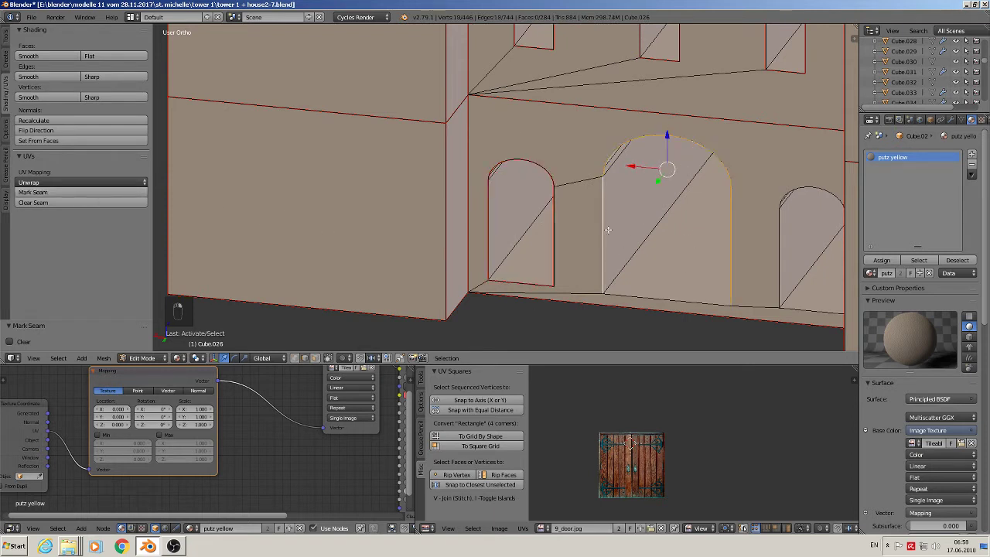
{"action": "right_click", "coordinate": [664, 308], "text": "shift"}
{"action": "right_click", "coordinate": [655, 309], "text": "shift"}
{"action": "right_click", "coordinate": [651, 294], "text": "shift"}
{"action": "left_click", "coordinate": [81, 191]}
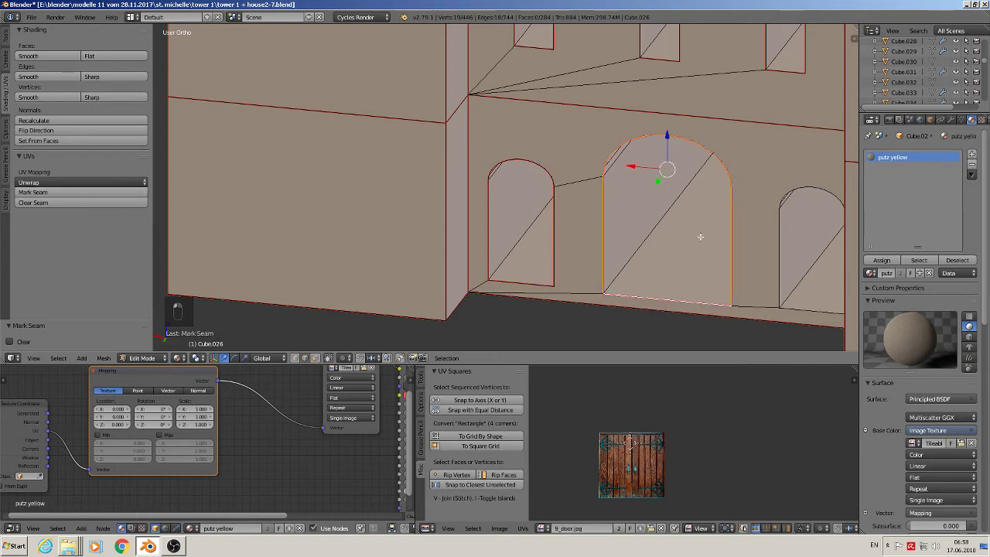
Step: Mark the full outline of the small right ground-floor arch in the recessed section as seams, including its straight sides and base
{"action": "scroll", "coordinate": [696, 239], "scroll_direction": "down", "scroll_amount": 4, "text": "ctrl"}
{"action": "right_click", "coordinate": [620, 188], "text": "alt"}
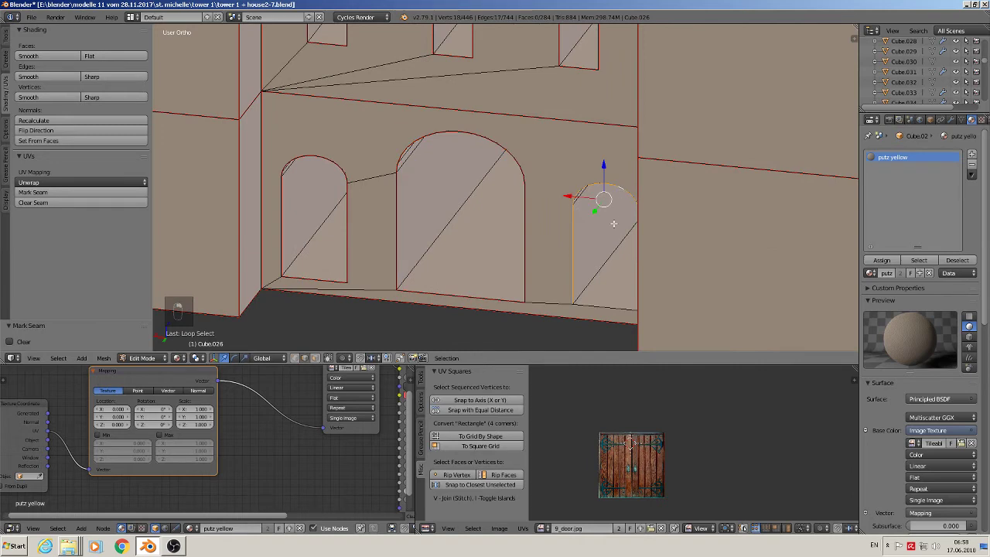
{"action": "middle_click_drag", "start_coordinate": [615, 225], "coordinate": [648, 243]}
{"action": "right_click", "coordinate": [635, 249], "text": "shift"}
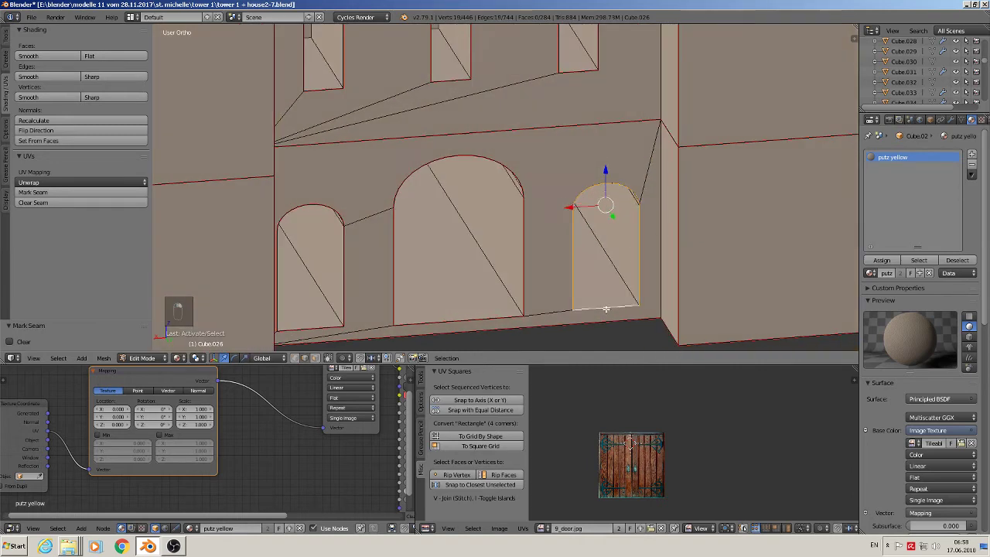
{"action": "left_click", "coordinate": [45, 192]}
{"action": "scroll", "coordinate": [544, 229], "scroll_direction": "down", "scroll_amount": 2}
{"action": "middle_click_drag", "start_coordinate": [501, 223], "coordinate": [224, 222]}
{"action": "scroll", "coordinate": [225, 222], "scroll_direction": "down", "scroll_amount": 2}
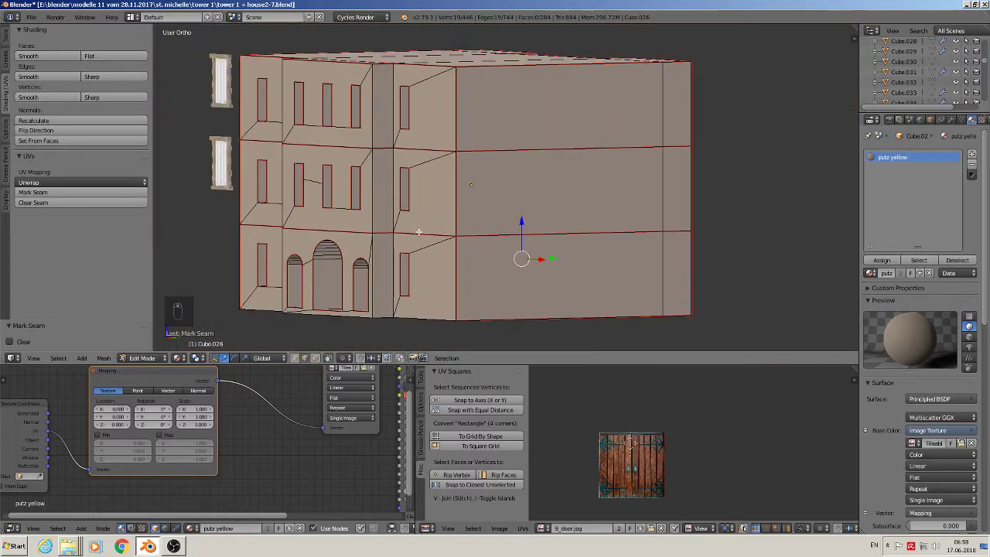
Step: Return the house model to Object Mode and save the file
{"action": "middle_click_drag", "start_coordinate": [449, 229], "coordinate": [523, 230]}
{"action": "key", "text": "Tab"}
{"action": "scroll", "coordinate": [523, 230], "scroll_direction": "down", "scroll_amount": 3}
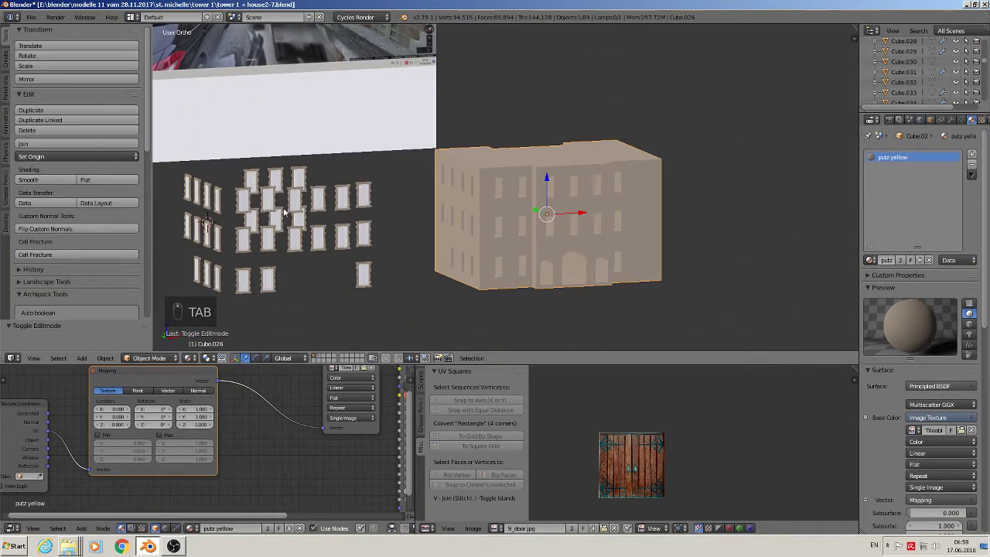
{"action": "left_click", "coordinate": [32, 18]}
{"action": "scroll", "coordinate": [601, 230], "scroll_direction": "up", "scroll_amount": 4}
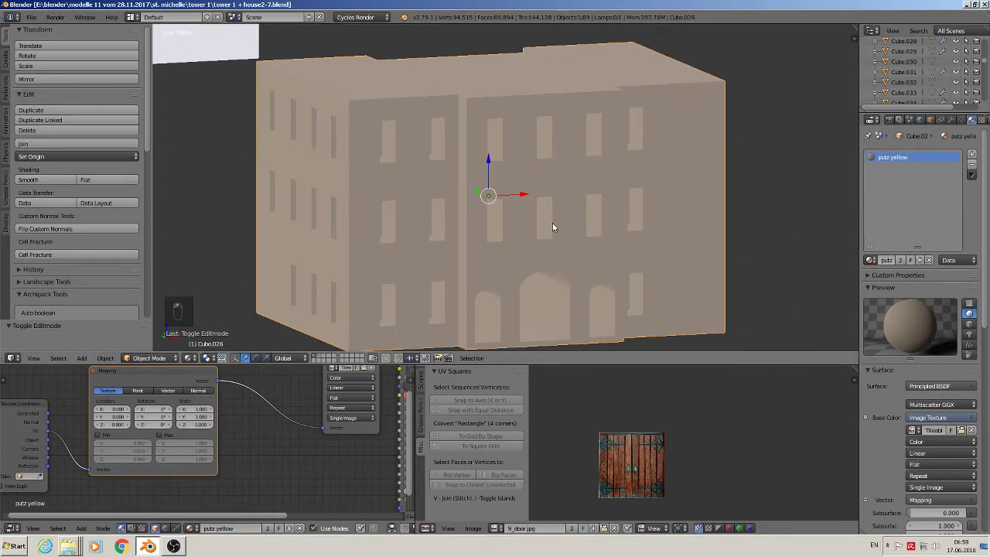
Step: Switch the viewport to wireframe shading and edit the house mesh in face select mode
{"action": "middle_click_drag", "start_coordinate": [552, 227], "coordinate": [523, 221]}
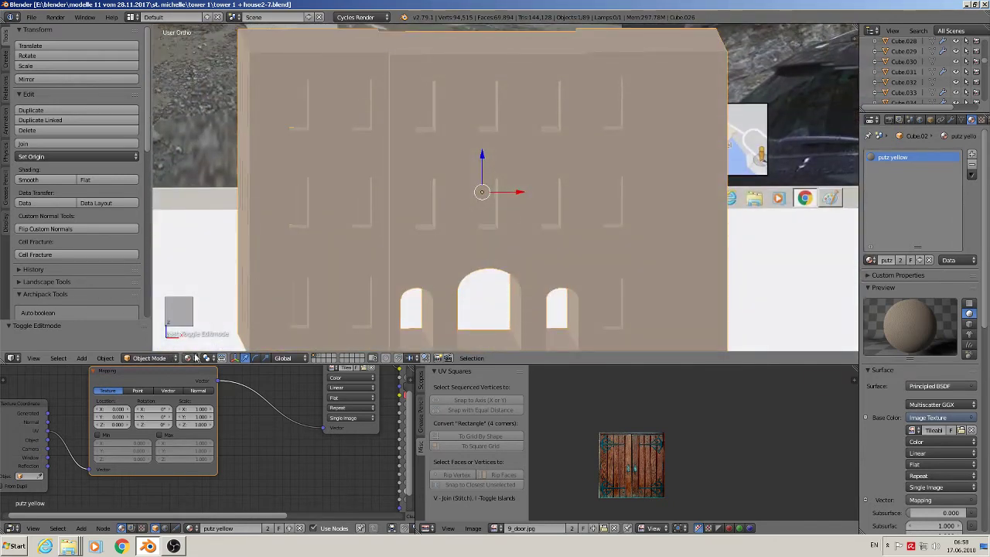
{"action": "left_click", "coordinate": [188, 358]}
{"action": "left_click", "coordinate": [201, 334]}
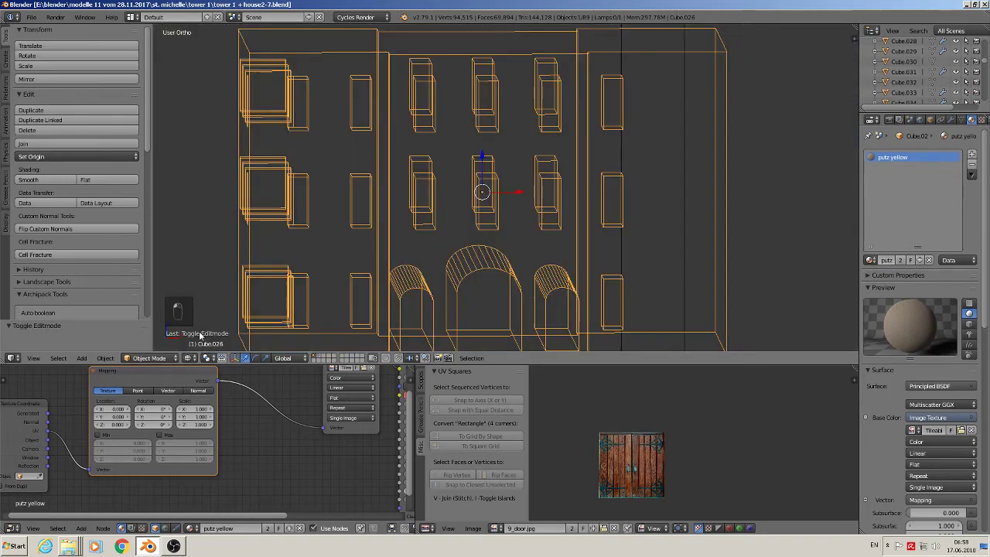
{"action": "middle_click_drag", "start_coordinate": [338, 227], "coordinate": [446, 207]}
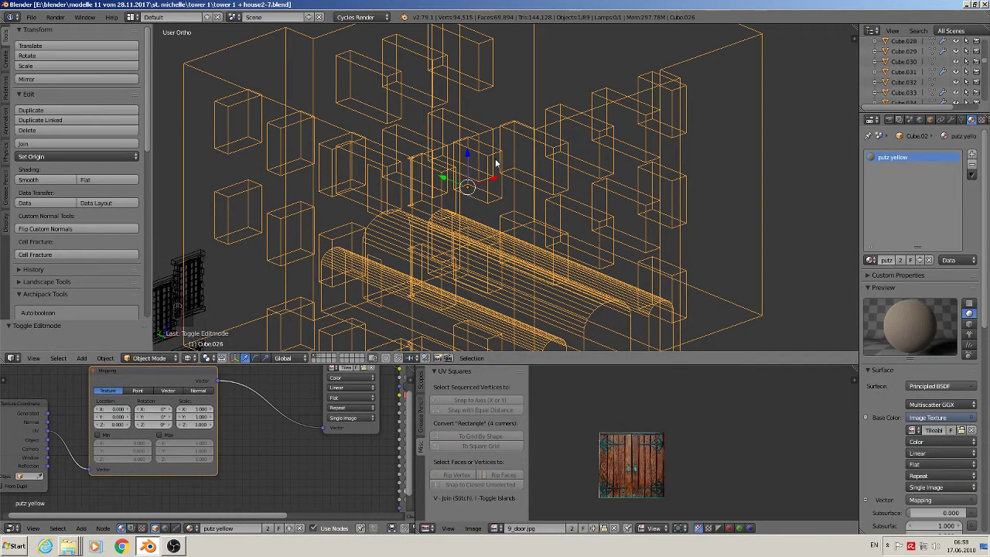
{"action": "key", "text": "Tab"}
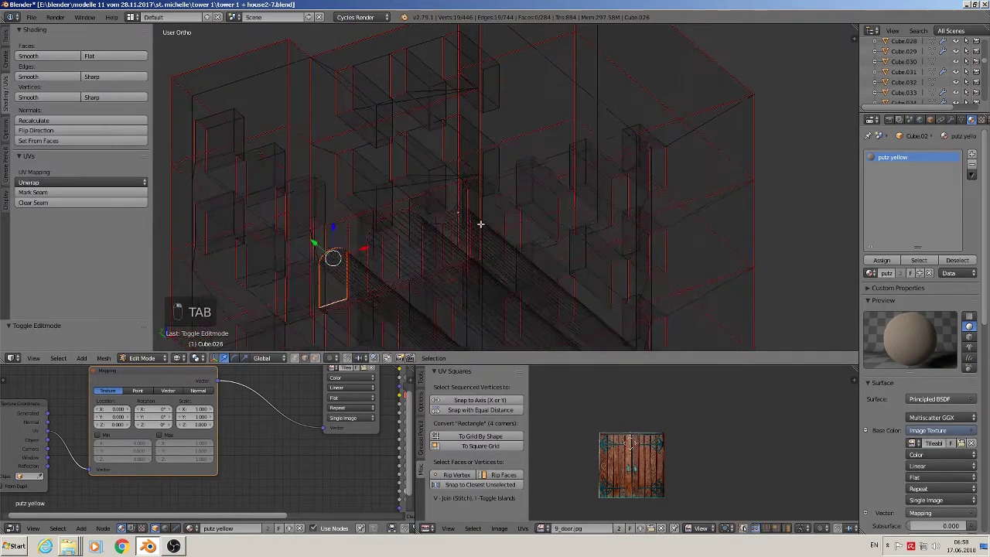
{"action": "left_click", "coordinate": [317, 359]}
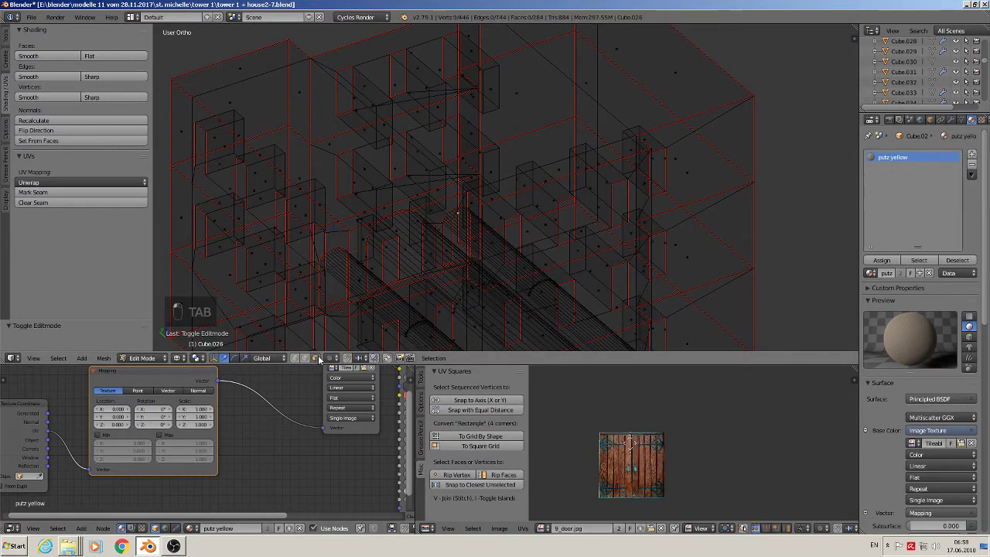
Step: Move the inner back faces of the recessed section's six window niches along Y toward the facade and delete only those faces
{"action": "right_click", "coordinate": [382, 119]}
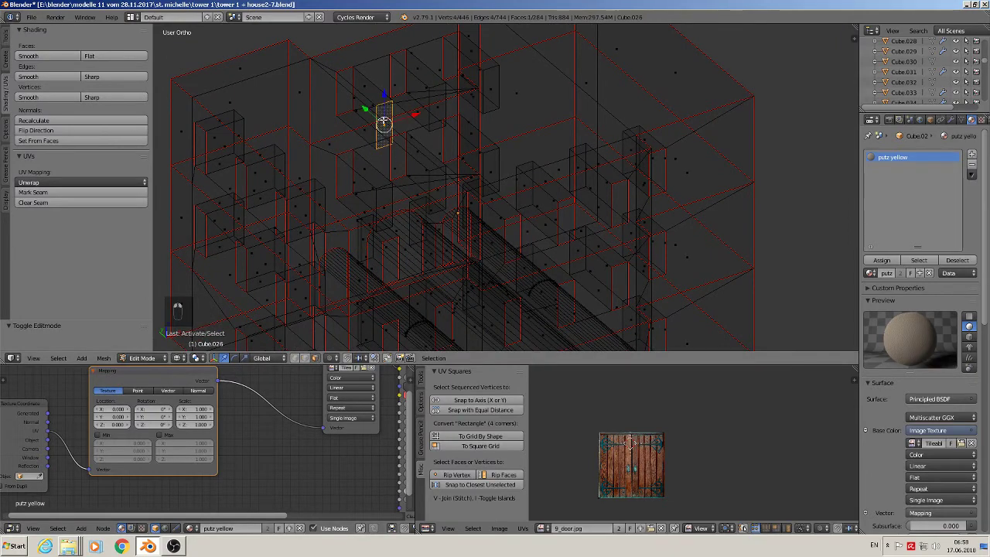
{"action": "right_click", "coordinate": [436, 102], "text": "shift"}
{"action": "right_click", "coordinate": [491, 90], "text": "shift"}
{"action": "middle_click_drag", "start_coordinate": [491, 90], "coordinate": [528, 181]}
{"action": "right_click", "coordinate": [443, 162], "text": "shift"}
{"action": "right_click", "coordinate": [408, 178], "text": "shift"}
{"action": "right_click", "coordinate": [484, 147], "text": "shift"}
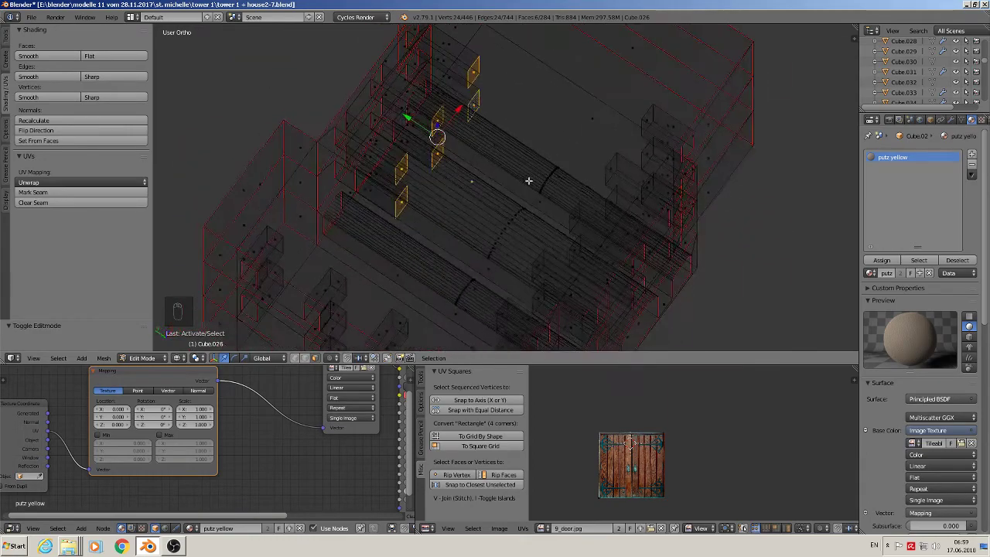
{"action": "left_click_drag", "start_coordinate": [396, 120], "coordinate": [356, 77]}
{"action": "key", "text": "x"}
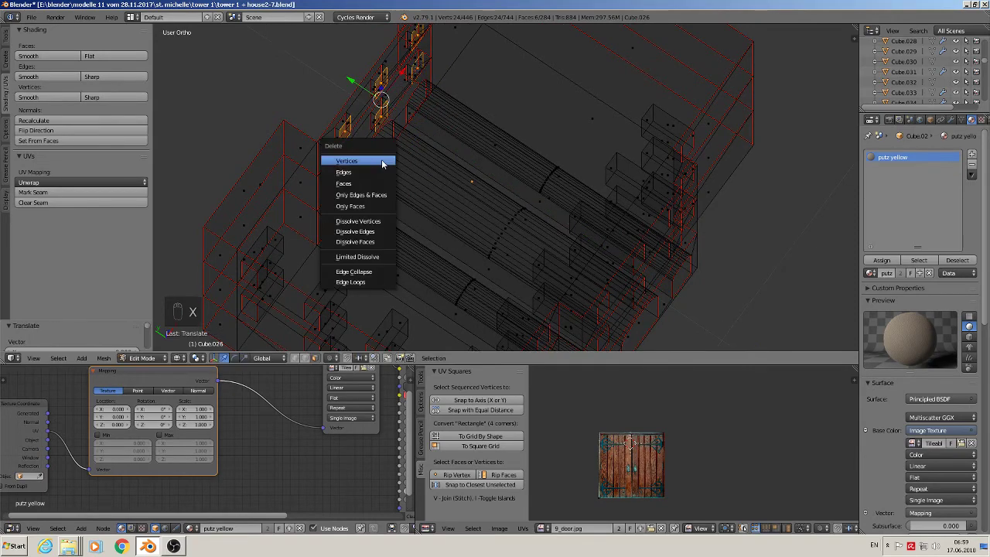
{"action": "left_click", "coordinate": [368, 207]}
{"action": "middle_click_drag", "start_coordinate": [368, 207], "coordinate": [465, 120]}
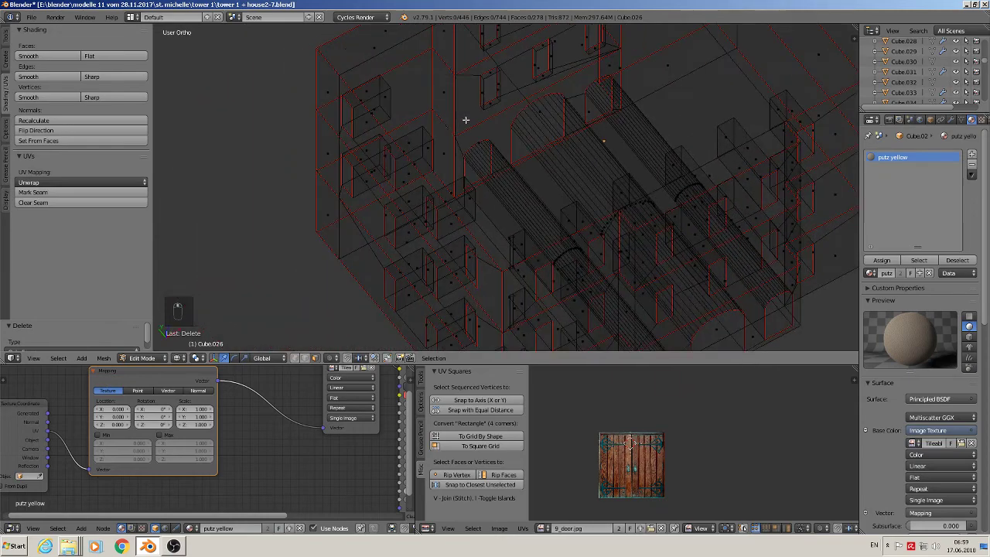
Step: Try to move the back faces of two window niches beside the recessed section along Y and delete only those faces
{"action": "right_click", "coordinate": [369, 106]}
{"action": "middle_click_drag", "start_coordinate": [374, 110], "coordinate": [400, 68]}
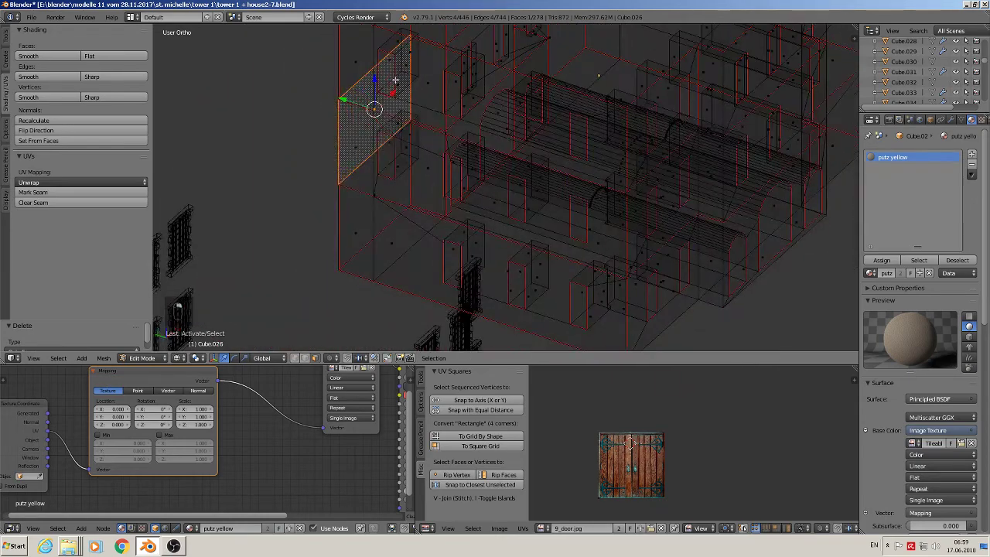
{"action": "right_click", "coordinate": [400, 162], "text": "shift"}
{"action": "middle_click_drag", "start_coordinate": [431, 174], "coordinate": [399, 107]}
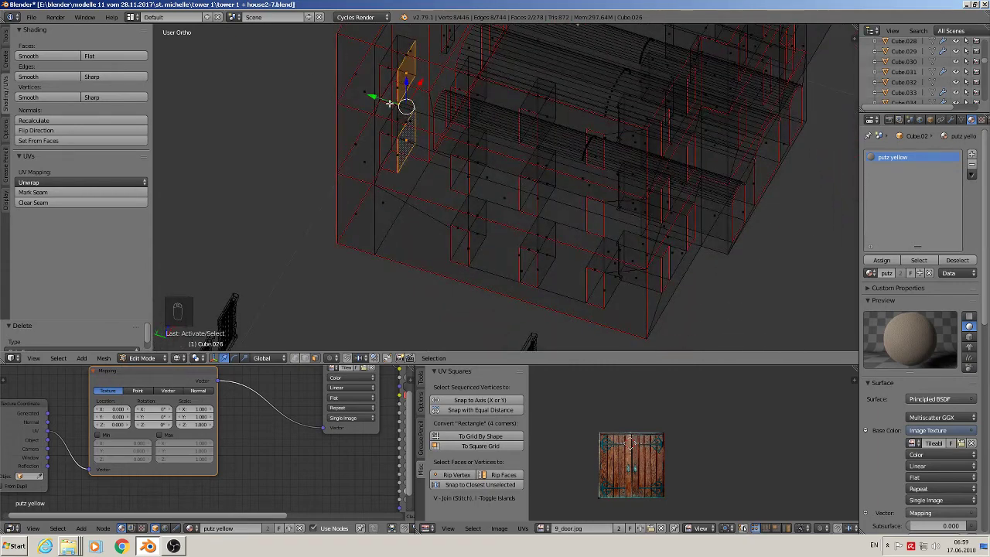
{"action": "left_click_drag", "start_coordinate": [389, 103], "coordinate": [379, 99]}
{"action": "left_click", "coordinate": [377, 99]}
{"action": "key", "text": "x"}
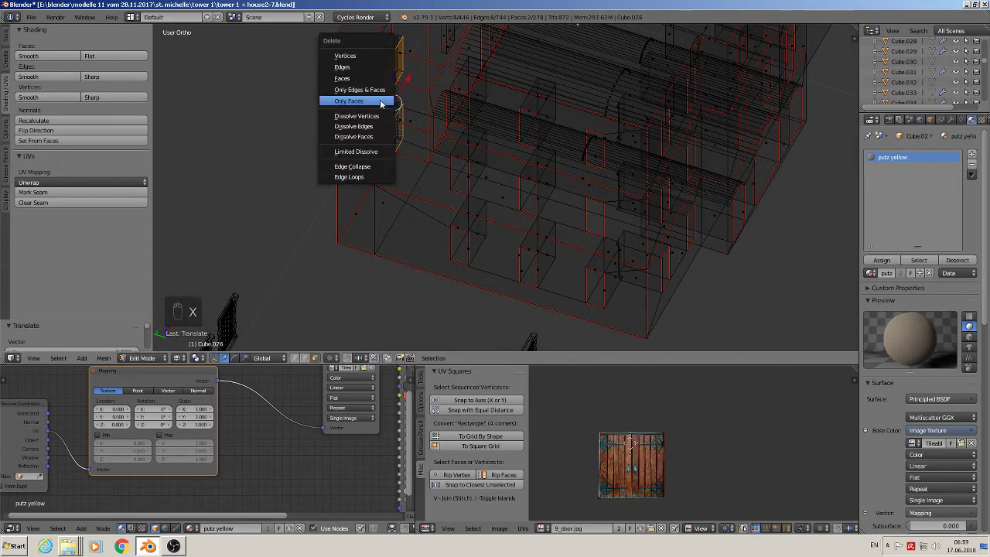
{"action": "left_click", "coordinate": [381, 103]}
{"action": "middle_click_drag", "start_coordinate": [453, 142], "coordinate": [434, 121]}
{"action": "key", "text": "ctrl+y"}
{"action": "key", "text": "ctrl+y"}
{"action": "scroll", "coordinate": [445, 86], "scroll_direction": "down", "scroll_amount": 3}
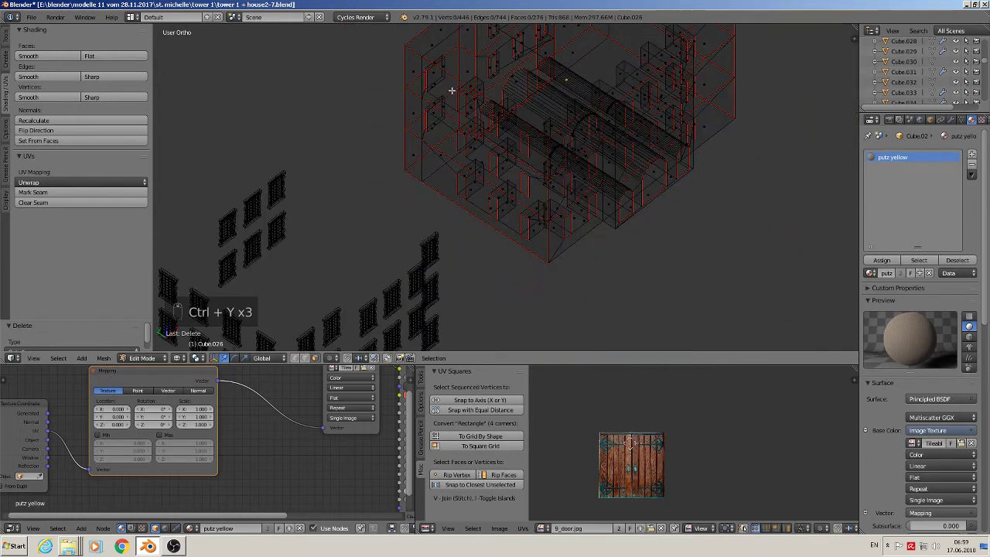
{"action": "middle_click_drag", "start_coordinate": [453, 88], "coordinate": [383, 174], "text": "shift"}
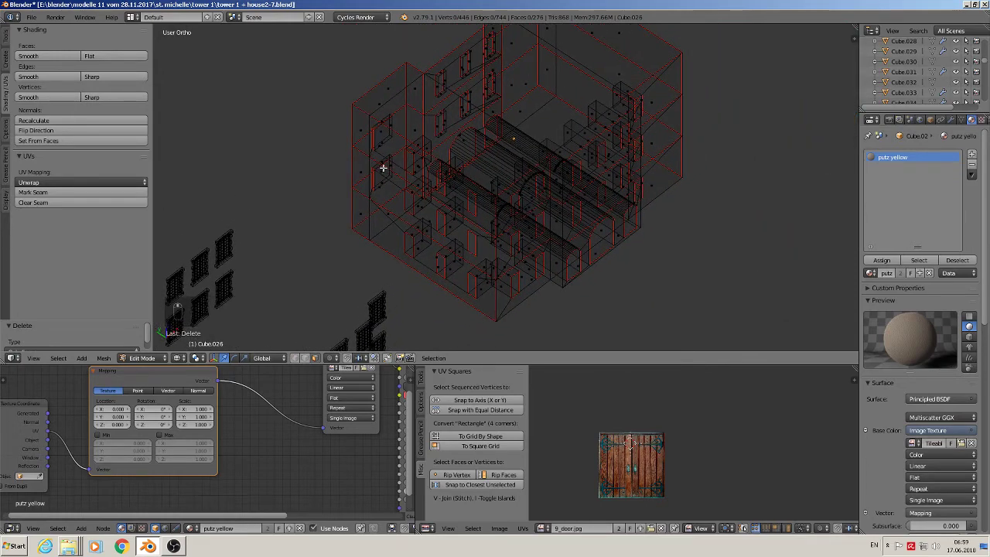
{"action": "key", "text": "ctrl+y"}
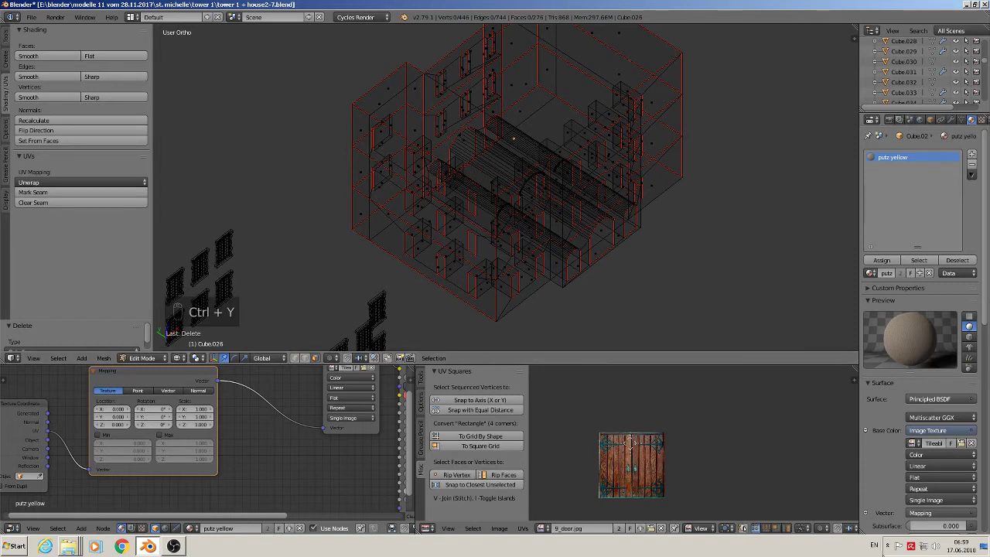
Step: Switch the keyboard input language to German and undo the deletion and move of the two window niche faces
{"action": "left_click", "coordinate": [877, 548]}
{"action": "left_click", "coordinate": [897, 508]}
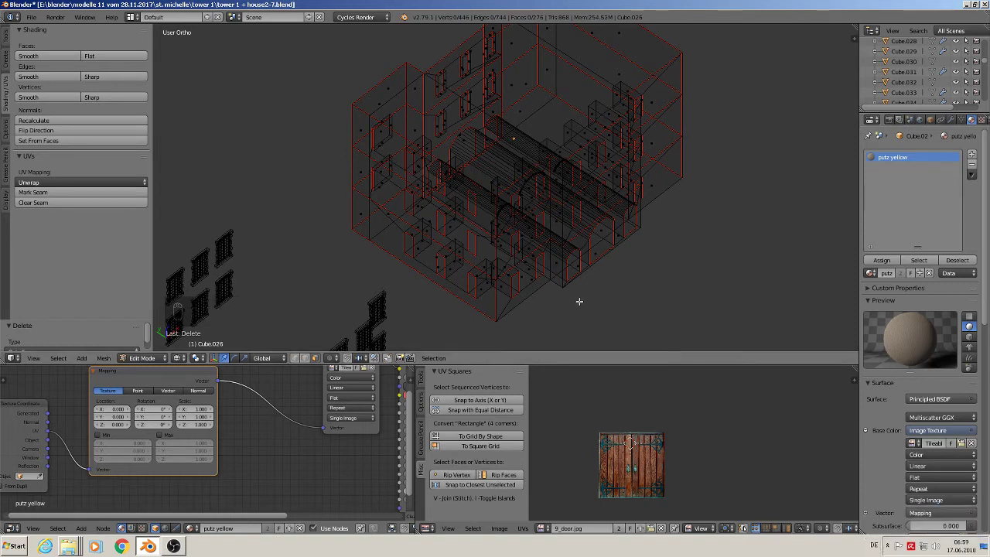
{"action": "key", "text": "ctrl+z"}
{"action": "key", "text": "ctrl+z"}
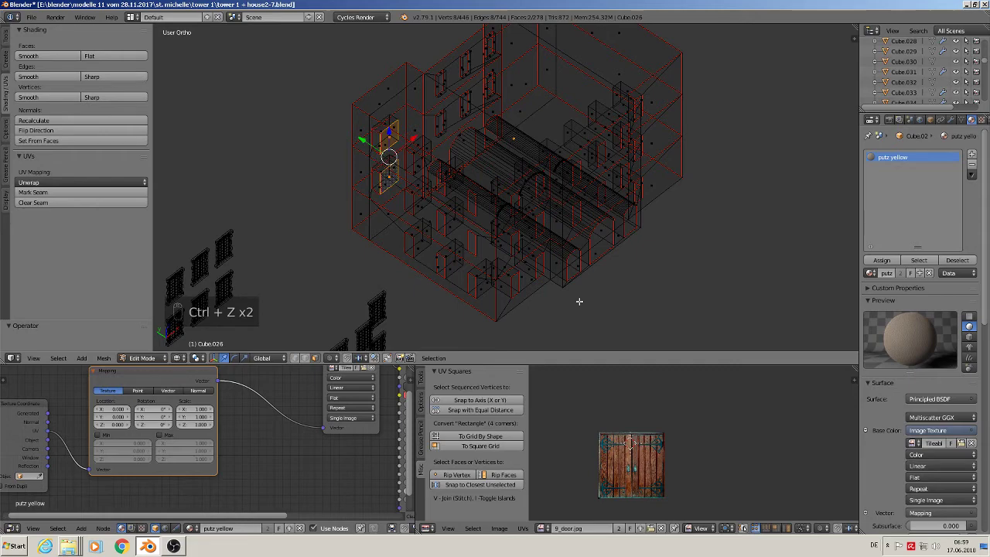
{"action": "key", "text": "ctrl+z"}
Step: Select the inner back faces of eight window niches across the three floors of the house's side wall
{"action": "scroll", "coordinate": [385, 137], "scroll_direction": "up", "scroll_amount": 5}
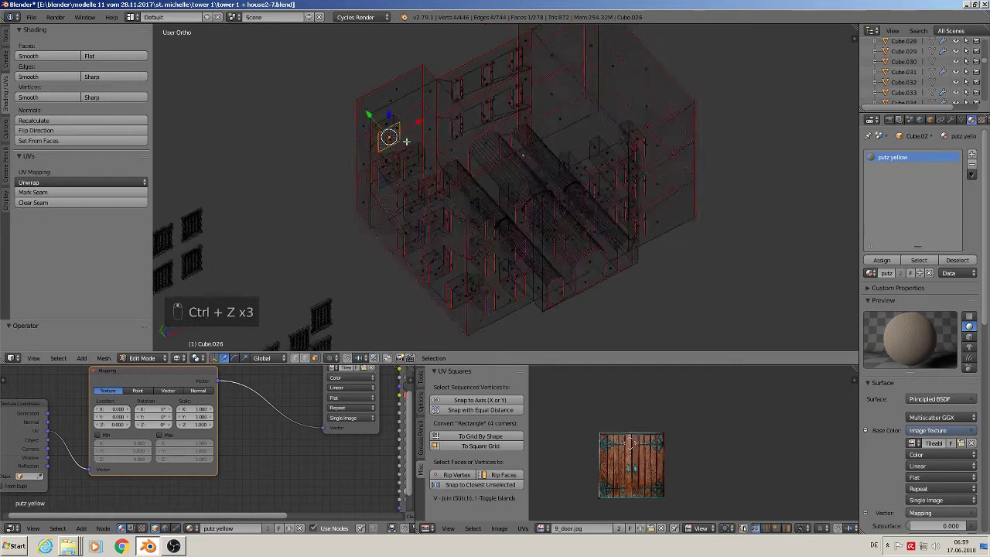
{"action": "right_click", "coordinate": [396, 120]}
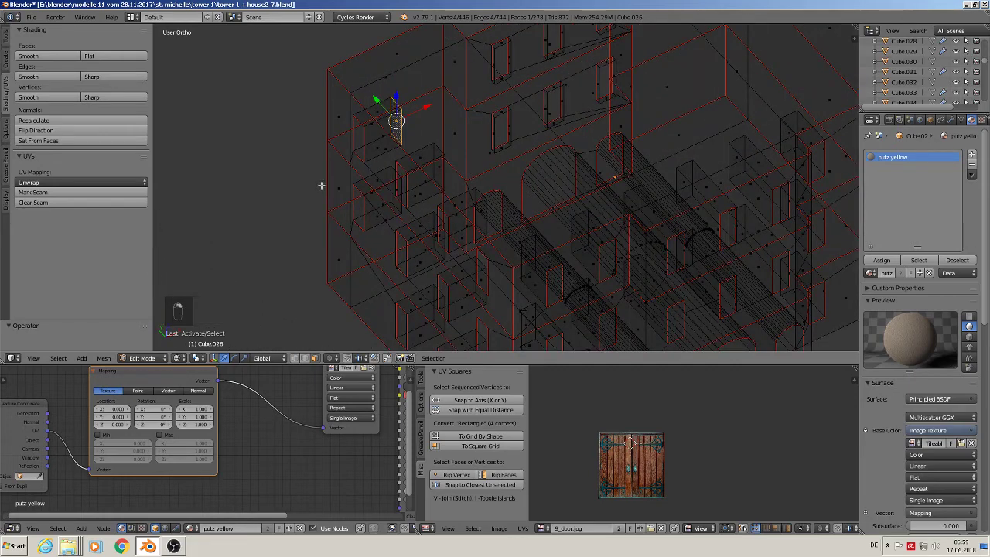
{"action": "middle_click_drag", "start_coordinate": [409, 196], "coordinate": [338, 220]}
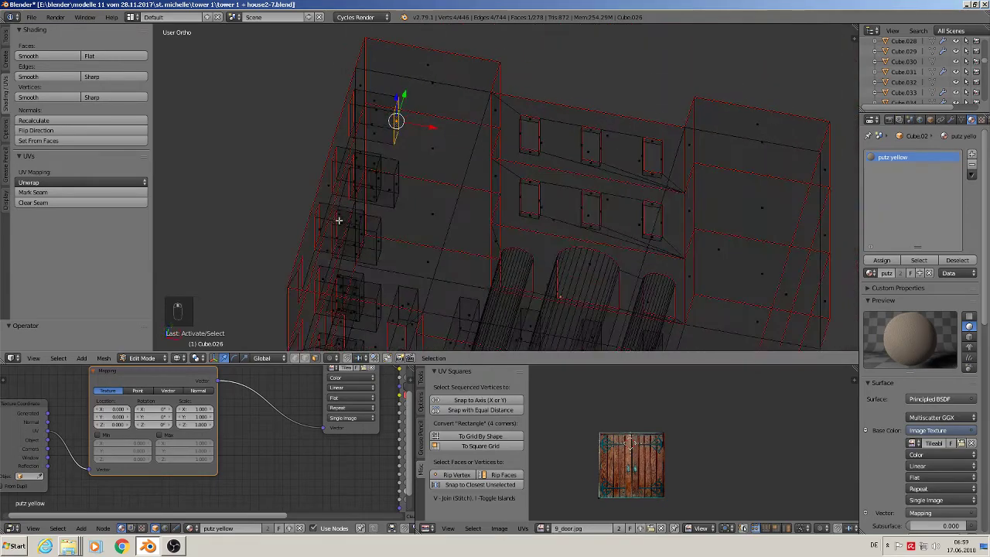
{"action": "right_click", "coordinate": [397, 185], "text": "shift"}
{"action": "right_click", "coordinate": [381, 180], "text": "shift"}
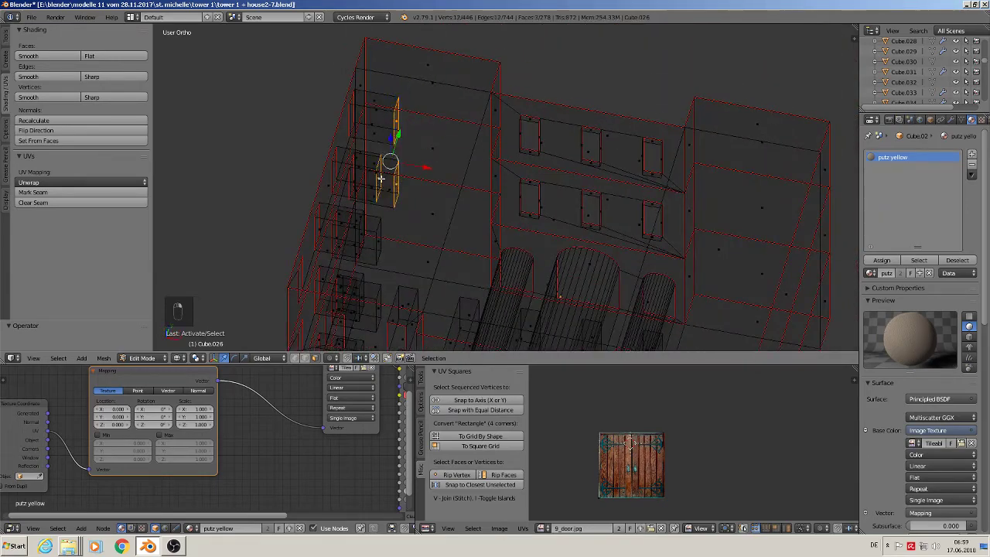
{"action": "right_click", "coordinate": [362, 227], "text": "shift"}
{"action": "right_click", "coordinate": [378, 235], "text": "shift"}
{"action": "scroll", "coordinate": [393, 271], "scroll_direction": "up", "scroll_amount": 3}
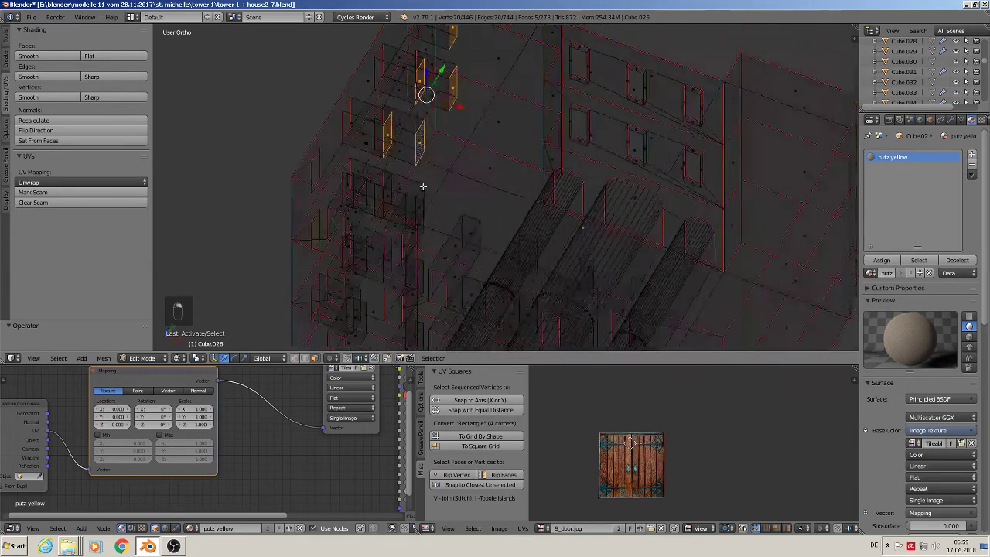
{"action": "middle_click_drag", "start_coordinate": [423, 187], "coordinate": [373, 229]}
{"action": "right_click", "coordinate": [378, 188], "text": "shift"}
{"action": "right_click", "coordinate": [410, 202], "text": "shift"}
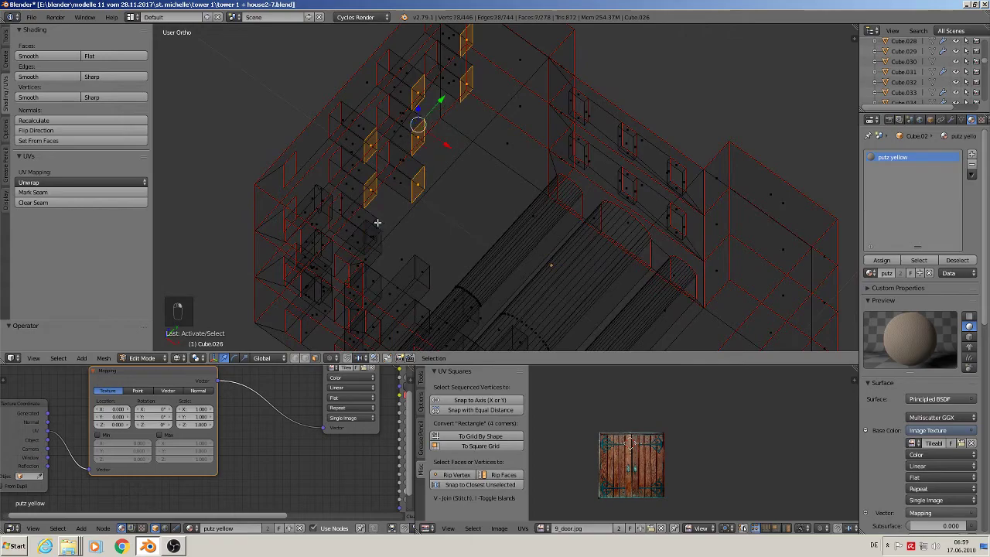
{"action": "mouse_move", "coordinate": [376, 223]}
{"action": "middle_mouse_down"}
{"action": "mouse_move", "coordinate": [379, 206]}
{"action": "mouse_move", "coordinate": [381, 215]}
{"action": "middle_mouse_up"}
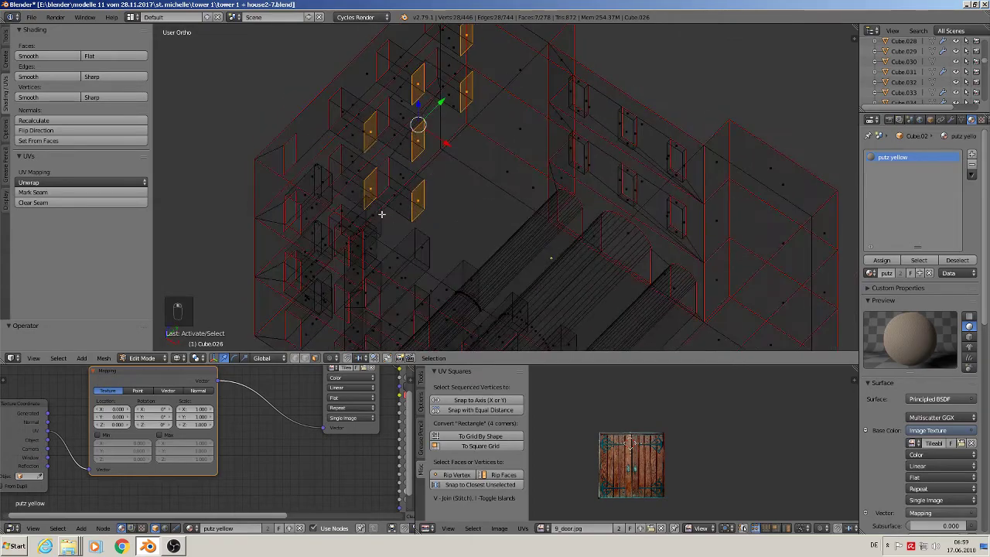
{"action": "right_click", "coordinate": [373, 252], "text": "shift"}
{"action": "middle_click_drag", "start_coordinate": [374, 251], "coordinate": [302, 178]}
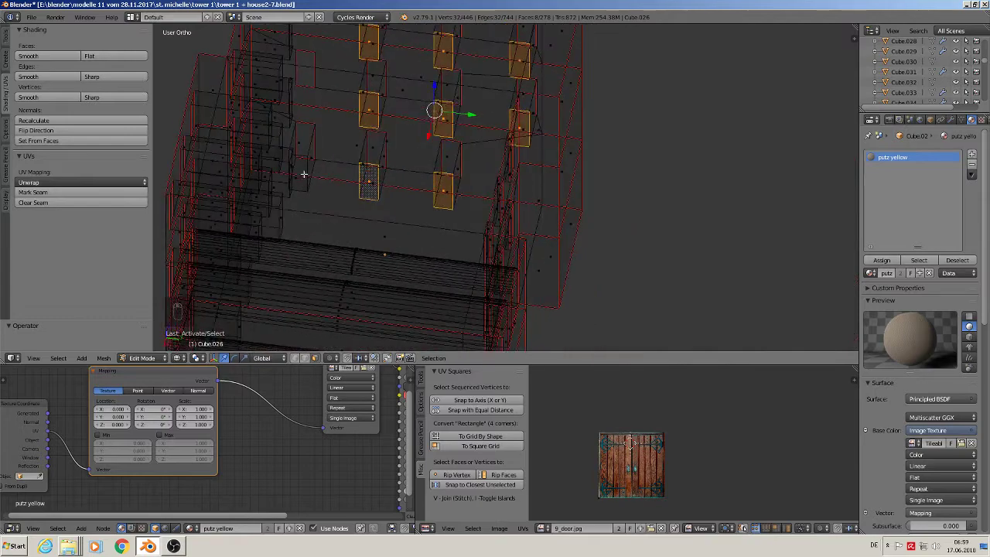
{"action": "right_click", "coordinate": [308, 171], "text": "shift"}
{"action": "right_click", "coordinate": [307, 172], "text": "shift"}
{"action": "right_click", "coordinate": [298, 164], "text": "shift"}
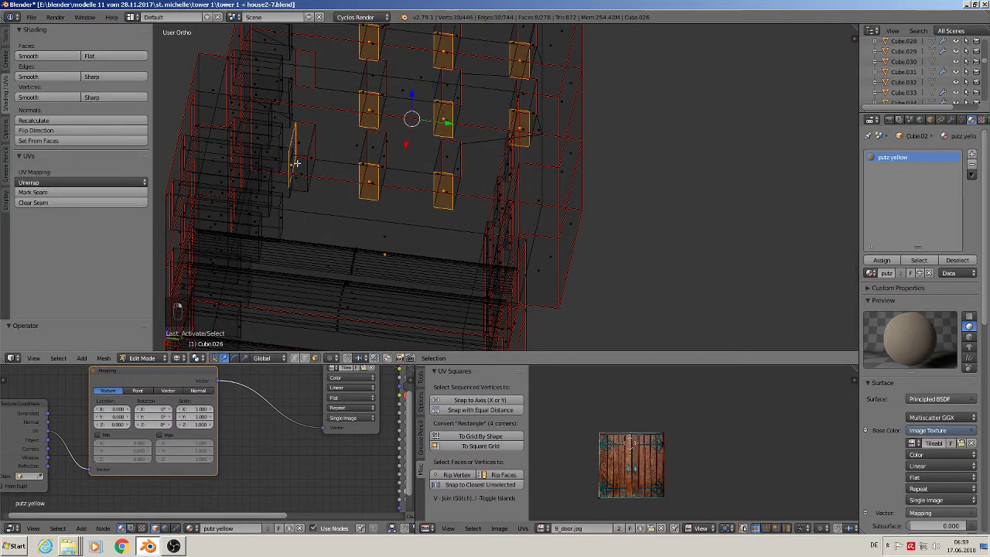
{"action": "right_click", "coordinate": [296, 163], "text": "shift"}
{"action": "right_click", "coordinate": [296, 155], "text": "shift"}
{"action": "right_click", "coordinate": [291, 144], "text": "shift"}
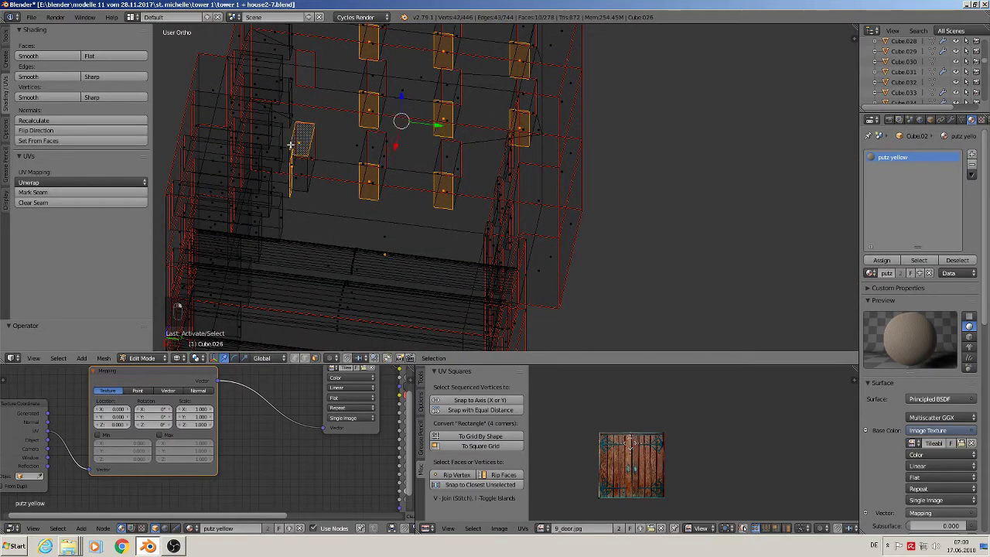
{"action": "key", "text": "x"}
{"action": "key", "text": "c"}
{"action": "middle_click_drag", "start_coordinate": [299, 136], "coordinate": [318, 175]}
{"action": "right_click", "coordinate": [276, 188]}
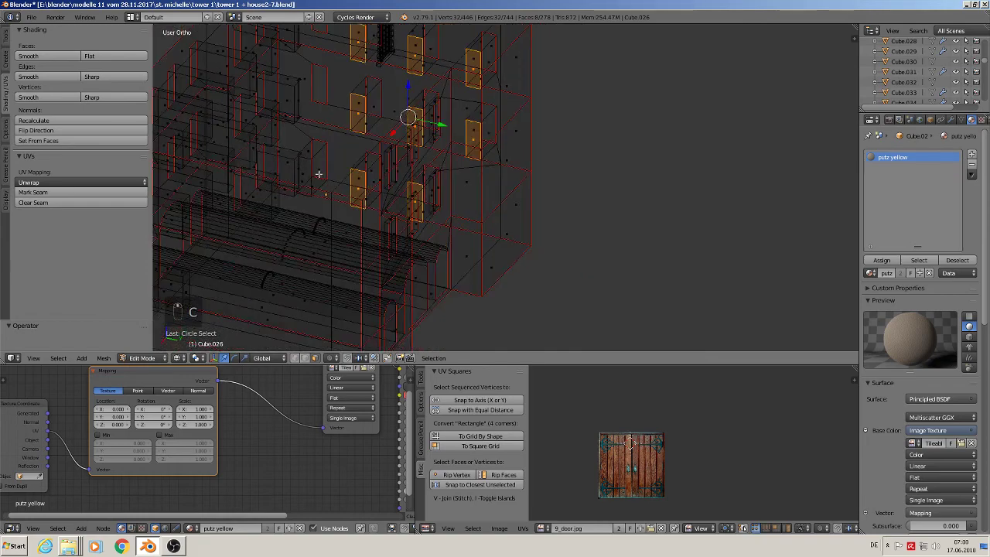
Step: Add the back face of the lowest niche in the neighbouring column to the selection and move all nine faces along X toward the side wall
{"action": "scroll", "coordinate": [317, 177], "scroll_direction": "up", "scroll_amount": 3}
{"action": "right_click", "coordinate": [294, 169], "text": "shift"}
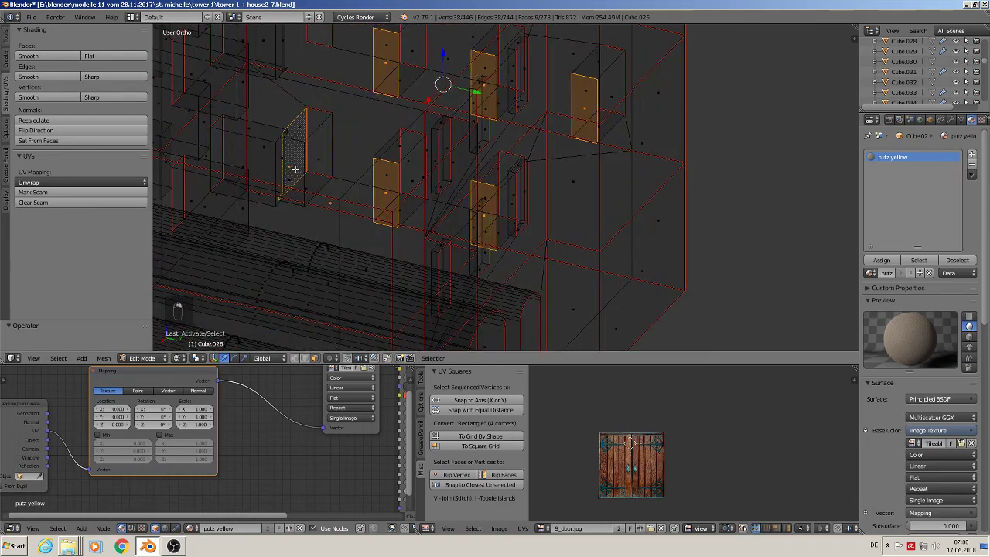
{"action": "right_click", "coordinate": [294, 169], "text": "shift"}
{"action": "right_click", "coordinate": [292, 180], "text": "shift"}
{"action": "middle_click_drag", "start_coordinate": [308, 194], "coordinate": [369, 211]}
{"action": "key", "text": "g"}
{"action": "key", "text": "x"}
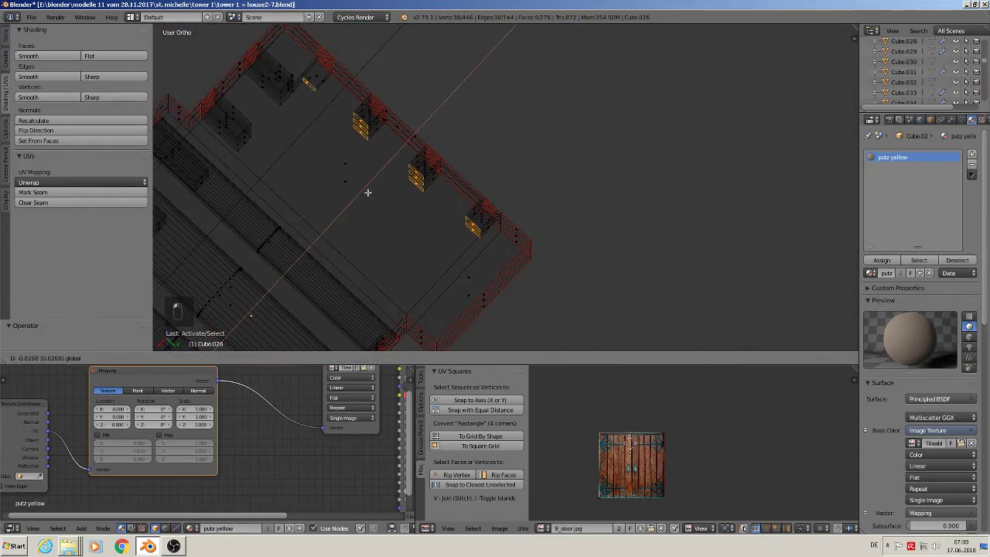
{"action": "left_click", "coordinate": [382, 181]}
Step: Split the nine selected side-wall window faces from the mesh and delete only the faces
{"action": "middle_click_drag", "start_coordinate": [382, 176], "coordinate": [406, 146]}
{"action": "key", "text": "y"}
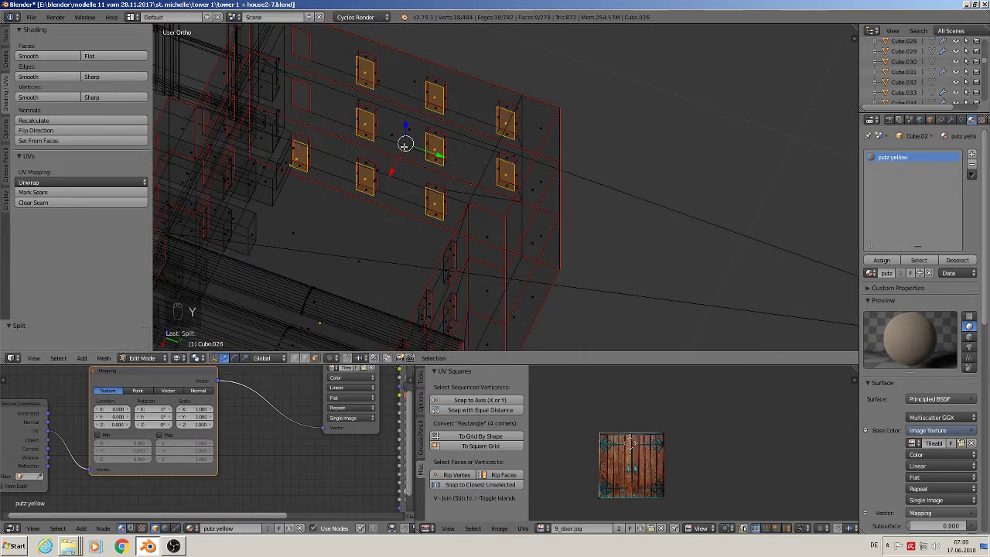
{"action": "key", "text": "x"}
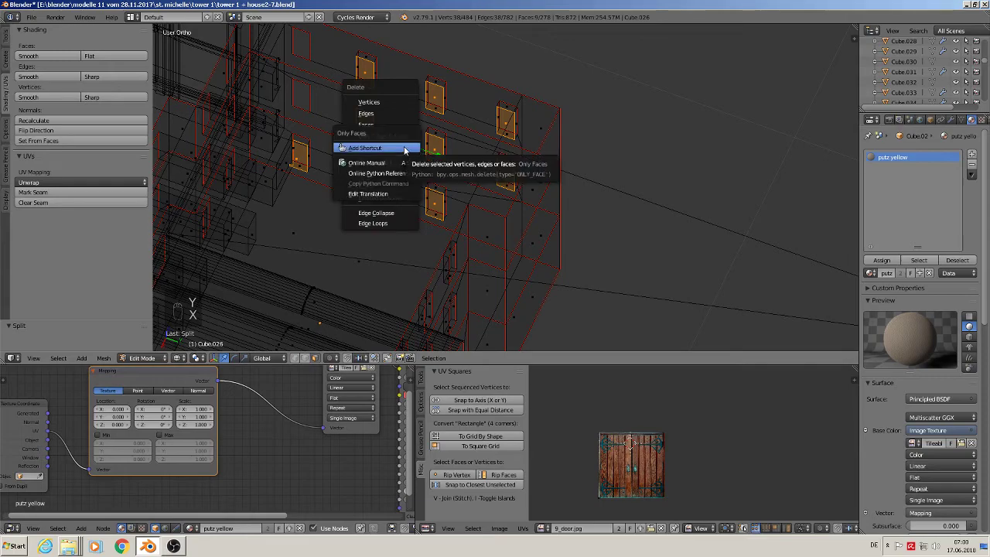
{"action": "key", "text": "x"}
{"action": "left_click", "coordinate": [319, 126]}
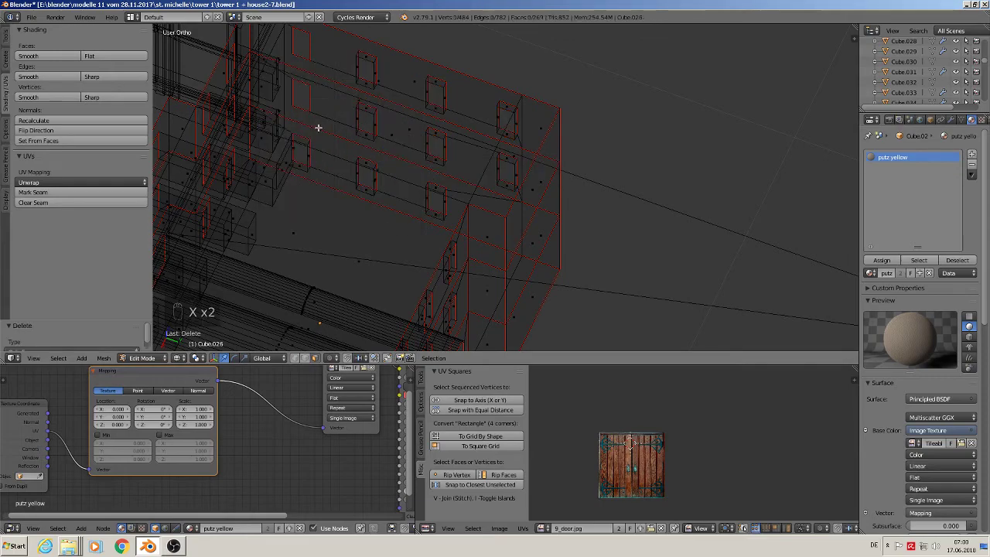
Step: Select the inner back faces of the six top-row window niches on the house wall above the barrel vaults
{"action": "key", "text": "Tab"}
{"action": "middle_click_drag", "start_coordinate": [315, 152], "coordinate": [518, 187]}
{"action": "key", "text": "Tab"}
{"action": "middle_click_drag", "start_coordinate": [411, 186], "coordinate": [290, 159]}
{"action": "right_click", "coordinate": [297, 144]}
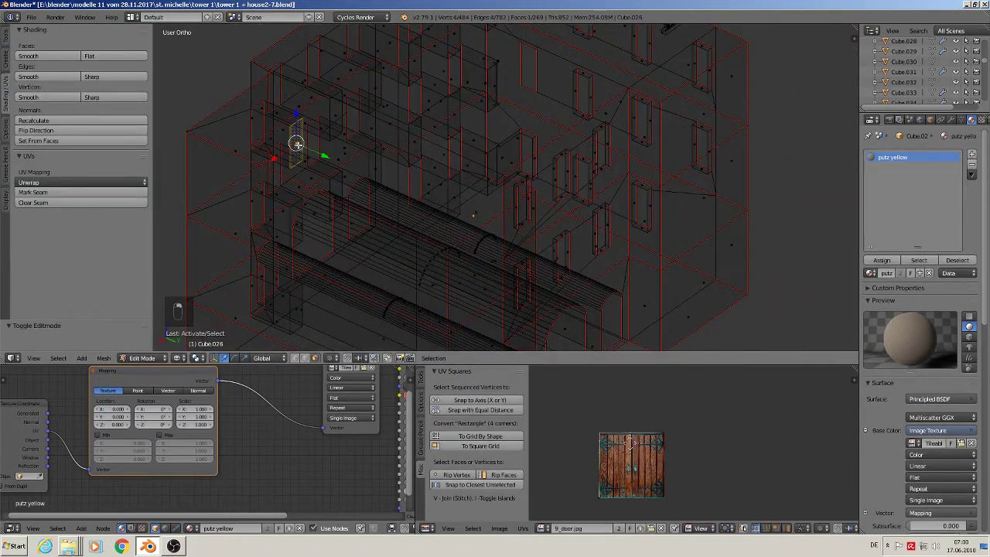
{"action": "right_click", "coordinate": [339, 110], "text": "shift"}
{"action": "right_click", "coordinate": [376, 88], "text": "shift"}
{"action": "middle_click_drag", "start_coordinate": [419, 110], "coordinate": [365, 174]}
{"action": "right_click", "coordinate": [408, 103], "text": "shift"}
{"action": "right_click", "coordinate": [451, 78], "text": "shift"}
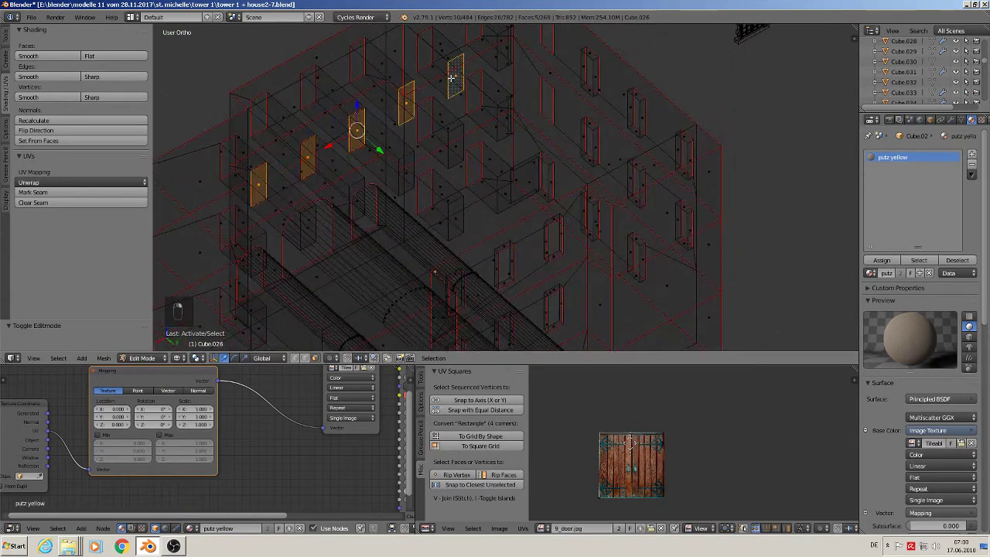
{"action": "right_click", "coordinate": [503, 52], "text": "shift"}
Step: Add the back faces of the four neighbouring second-row niches on the same wall to the selection
{"action": "right_click", "coordinate": [502, 116], "text": "shift"}
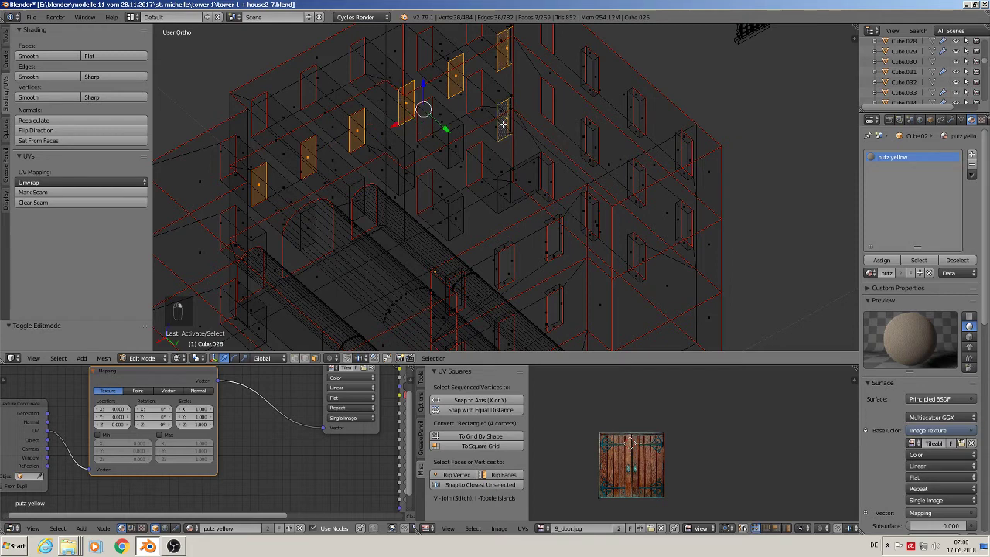
{"action": "right_click", "coordinate": [456, 148], "text": "shift"}
{"action": "right_click", "coordinate": [407, 174], "text": "shift"}
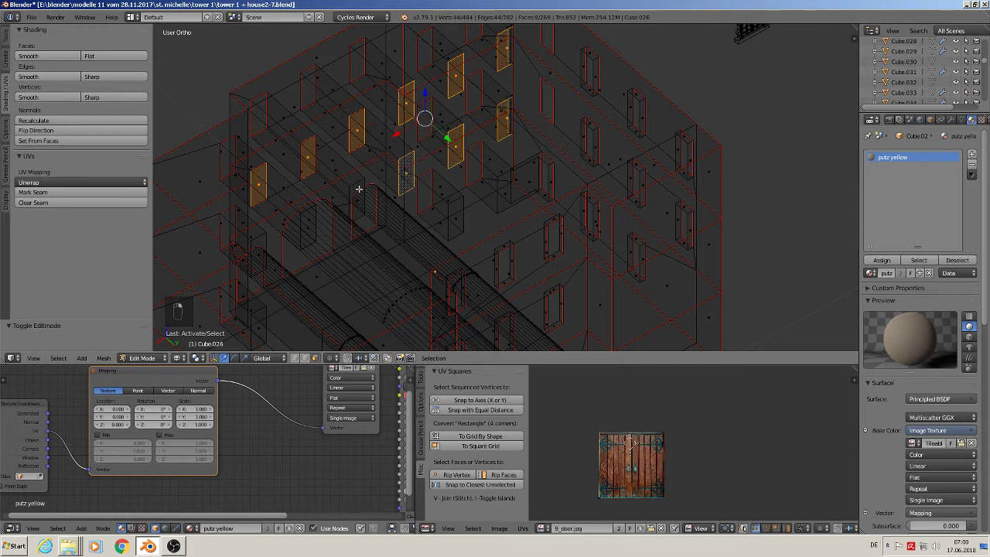
{"action": "right_click", "coordinate": [352, 192], "text": "shift"}
{"action": "right_click", "coordinate": [294, 223], "text": "shift"}
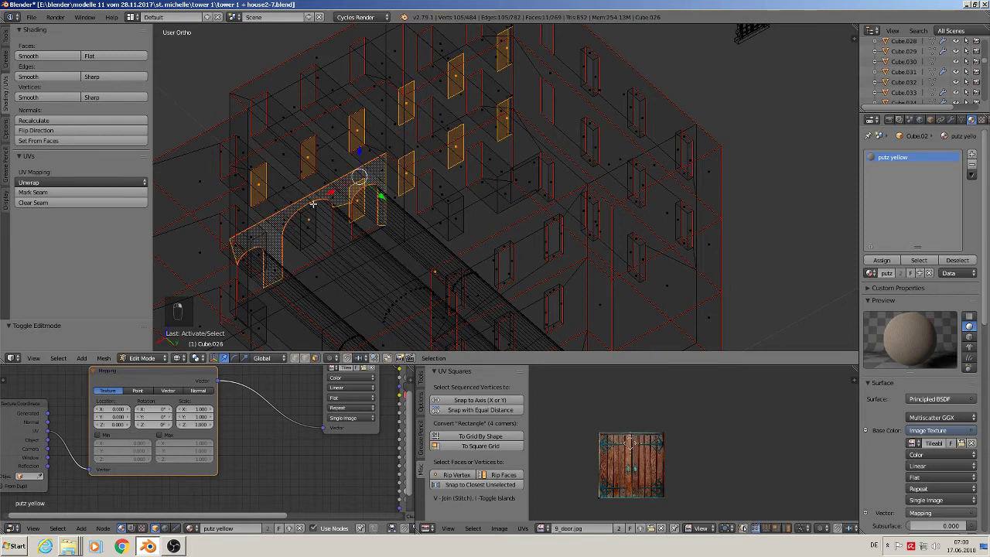
{"action": "right_click", "coordinate": [313, 205], "text": "shift"}
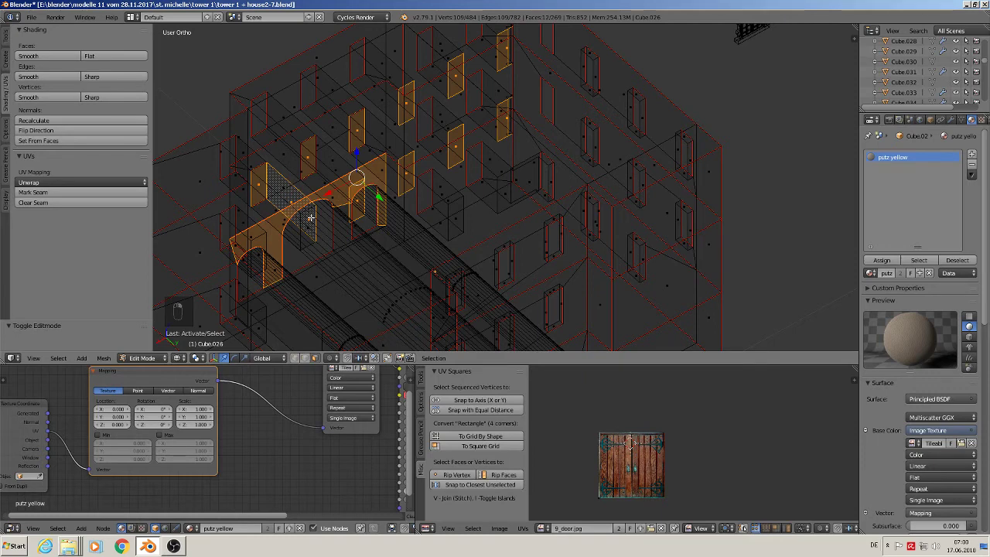
{"action": "key", "text": "ctrl+z"}
{"action": "key", "text": "ctrl+z"}
{"action": "key", "text": "ctrl+z"}
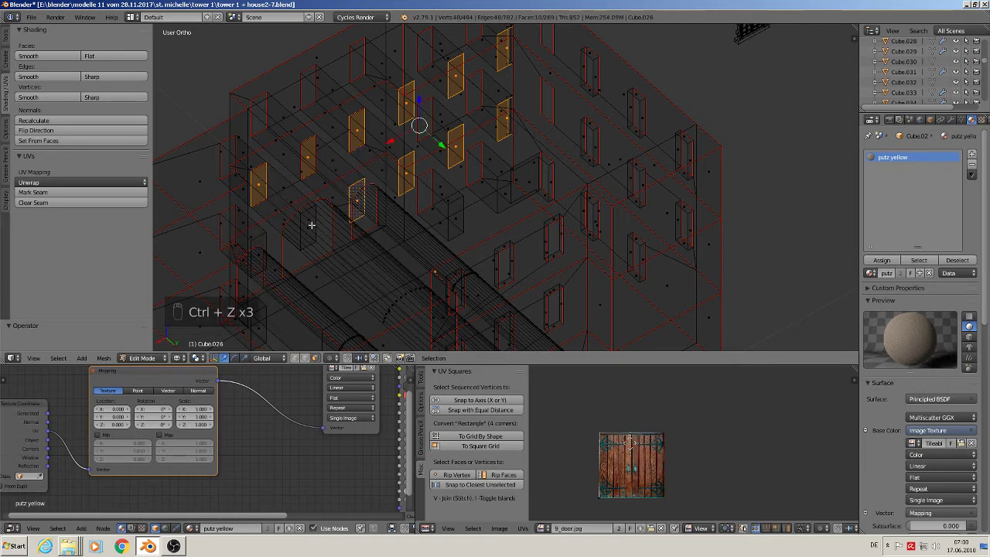
Step: Add the last two second-row niche back faces and two third-row ones to the selection
{"action": "right_click", "coordinate": [309, 227], "text": "shift"}
{"action": "right_click", "coordinate": [261, 259], "text": "shift"}
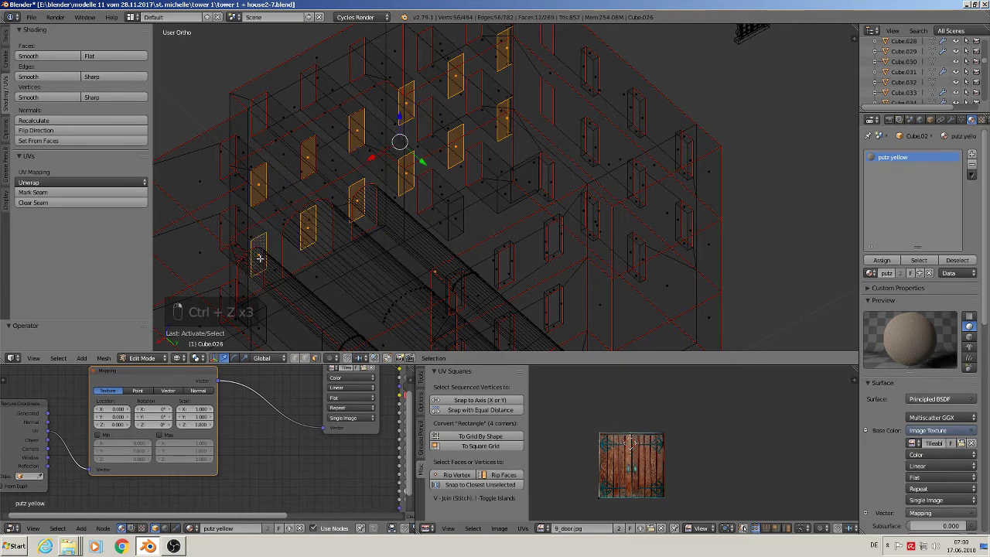
{"action": "middle_click_drag", "start_coordinate": [261, 259], "coordinate": [285, 327]}
{"action": "right_click", "coordinate": [246, 317], "text": "shift"}
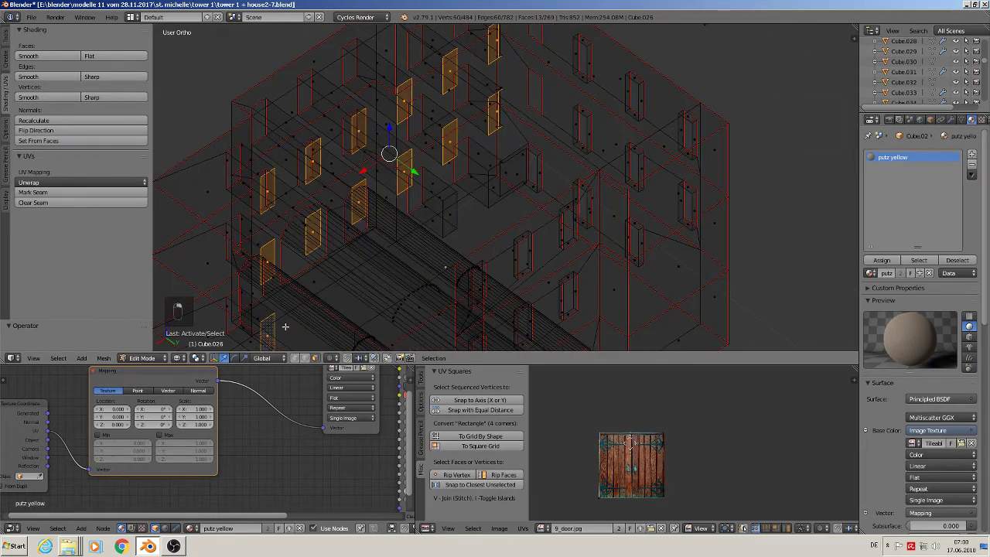
{"action": "right_click", "coordinate": [447, 219], "text": "shift"}
{"action": "right_click", "coordinate": [495, 179], "text": "shift"}
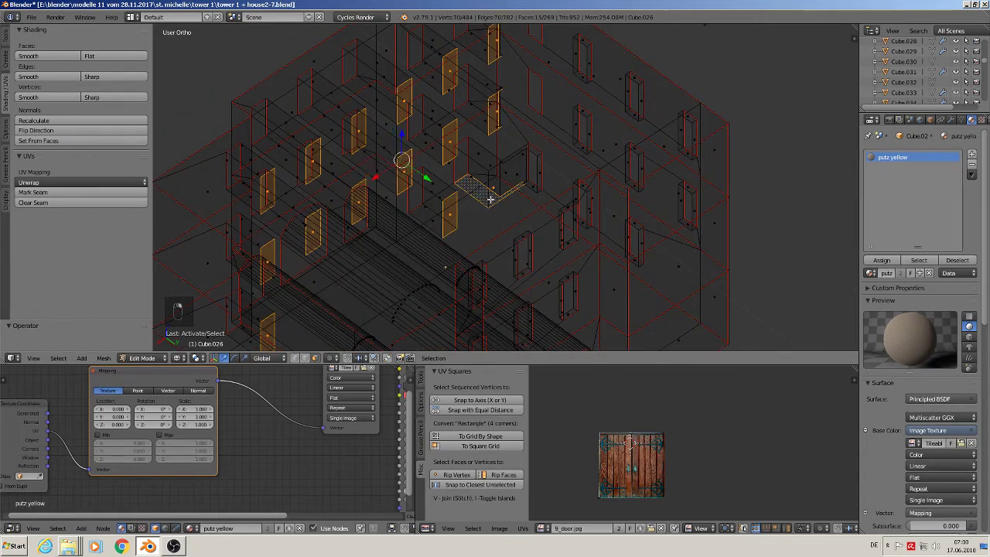
{"action": "right_click", "coordinate": [489, 199], "text": "shift"}
{"action": "right_click", "coordinate": [492, 177], "text": "shift"}
{"action": "right_click", "coordinate": [492, 176], "text": "shift"}
{"action": "right_click", "coordinate": [492, 178], "text": "shift"}
{"action": "right_click", "coordinate": [492, 178], "text": "shift"}
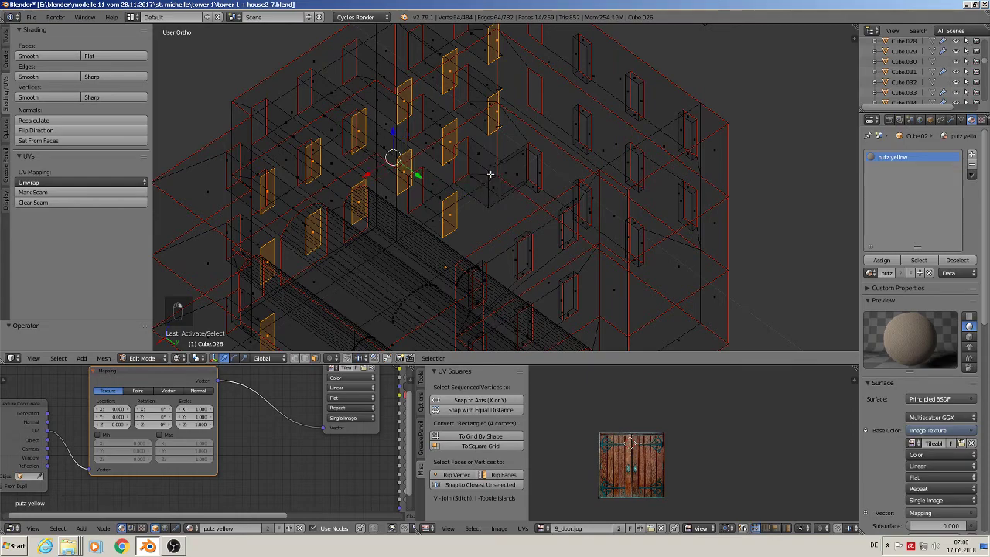
Step: Move the fourteen selected niche faces along Y toward the outer wall and delete only the faces
{"action": "middle_click_drag", "start_coordinate": [492, 178], "coordinate": [539, 214]}
{"action": "left_click_drag", "start_coordinate": [434, 158], "coordinate": [394, 159]}
{"action": "middle_click_drag", "start_coordinate": [393, 159], "coordinate": [354, 163]}
{"action": "key", "text": "x"}
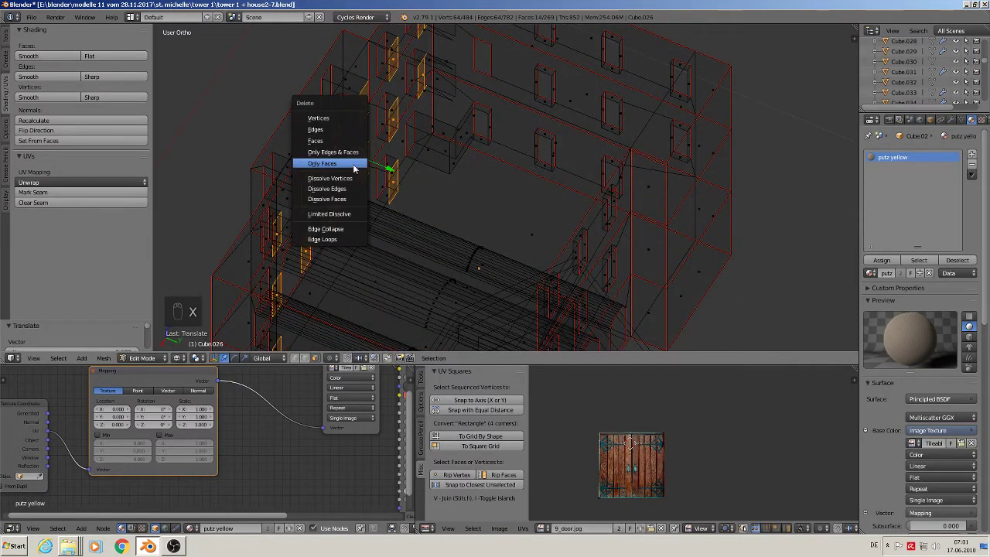
{"action": "left_click", "coordinate": [350, 164]}
Step: Examine the house's window niches from several angles in wireframe, especially the deep ones near the inner corner
{"action": "key", "text": "Tab"}
{"action": "scroll", "coordinate": [421, 203], "scroll_direction": "down", "scroll_amount": 2}
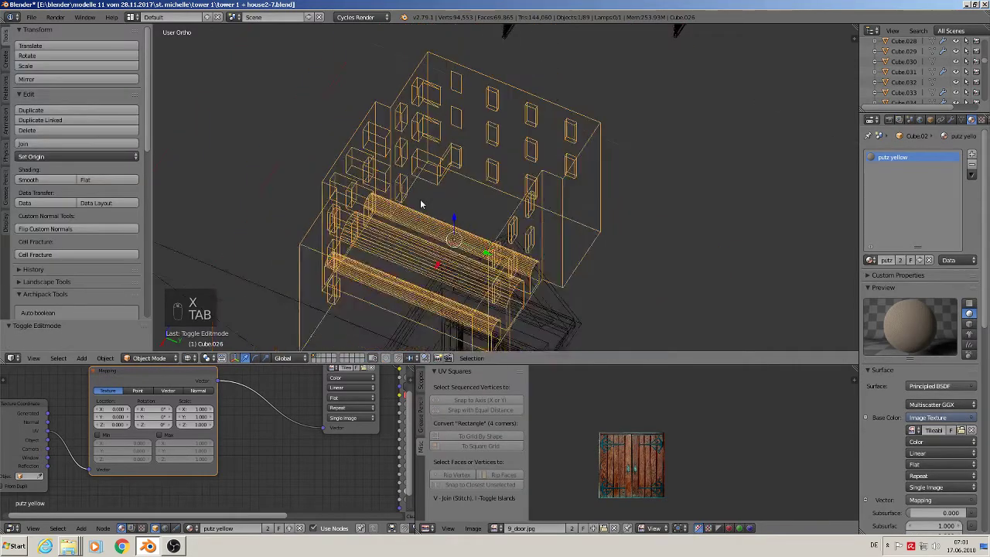
{"action": "scroll", "coordinate": [421, 203], "scroll_direction": "up", "scroll_amount": 3}
{"action": "middle_click_drag", "start_coordinate": [420, 201], "coordinate": [513, 195]}
{"action": "middle_click_drag", "start_coordinate": [553, 193], "coordinate": [621, 139]}
{"action": "scroll", "coordinate": [365, 189], "scroll_direction": "up", "scroll_amount": 3}
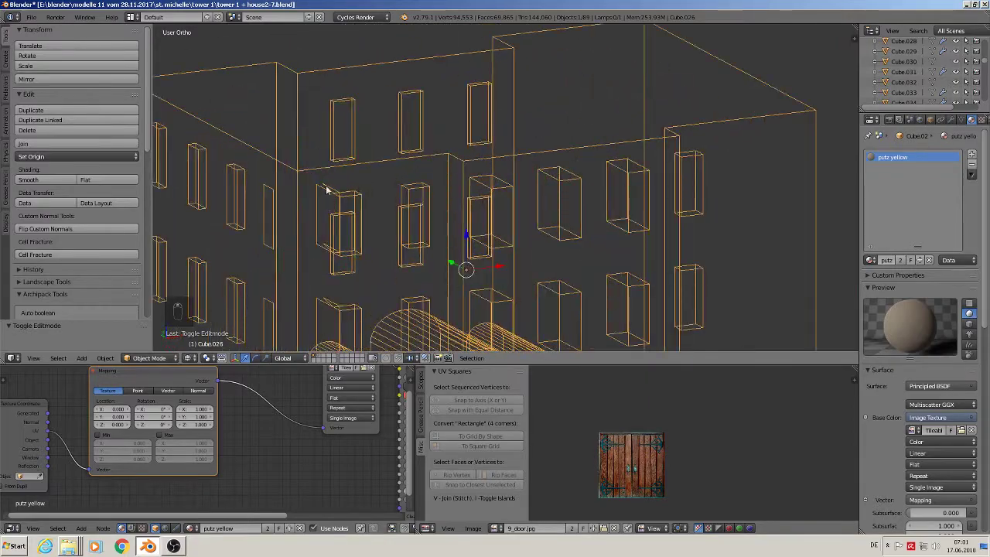
{"action": "middle_click_drag", "start_coordinate": [327, 188], "coordinate": [332, 168]}
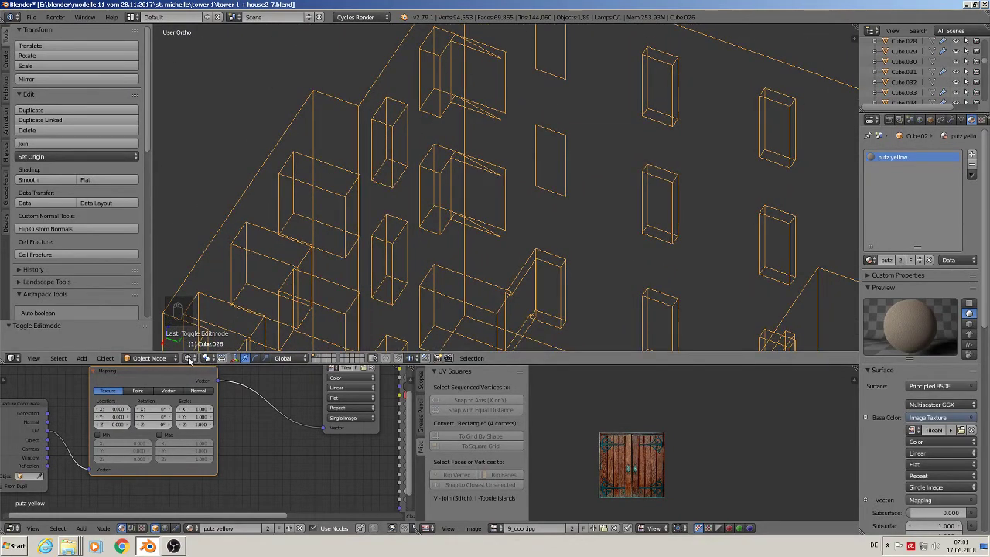
{"action": "key", "text": "Tab"}
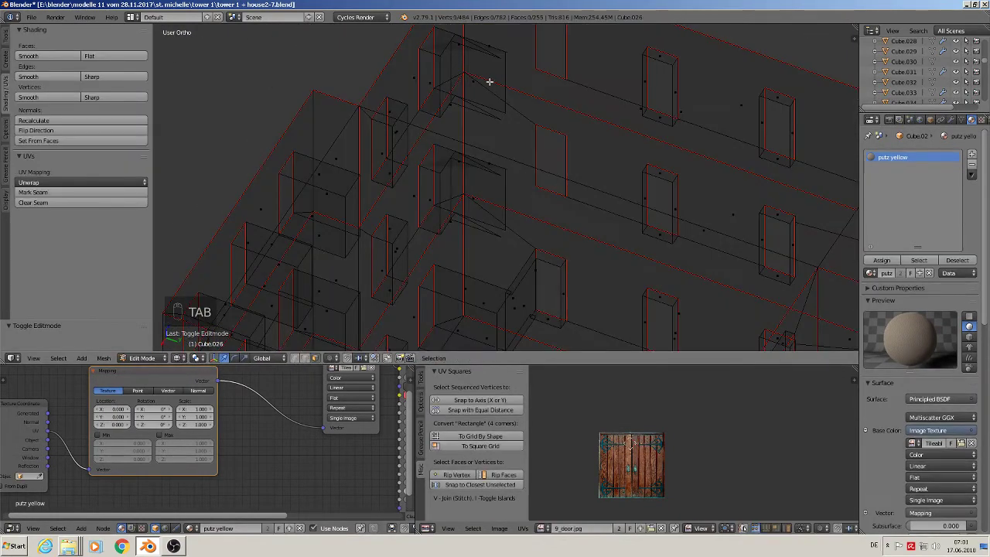
{"action": "scroll", "coordinate": [469, 155], "scroll_direction": "up", "scroll_amount": 2}
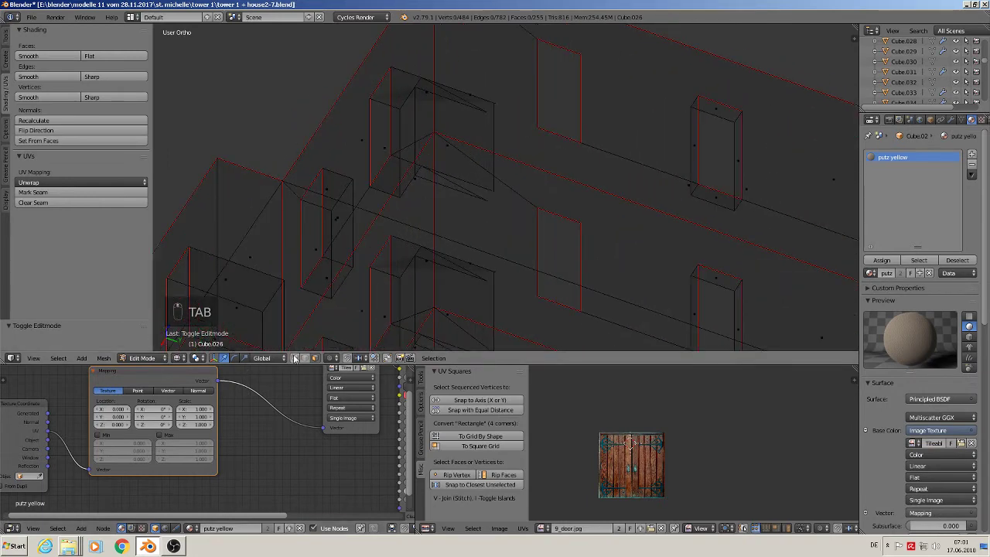
Step: Try to split the protruding end vertices of the top-floor corner niche from the mesh and delete them
{"action": "right_click", "coordinate": [488, 110]}
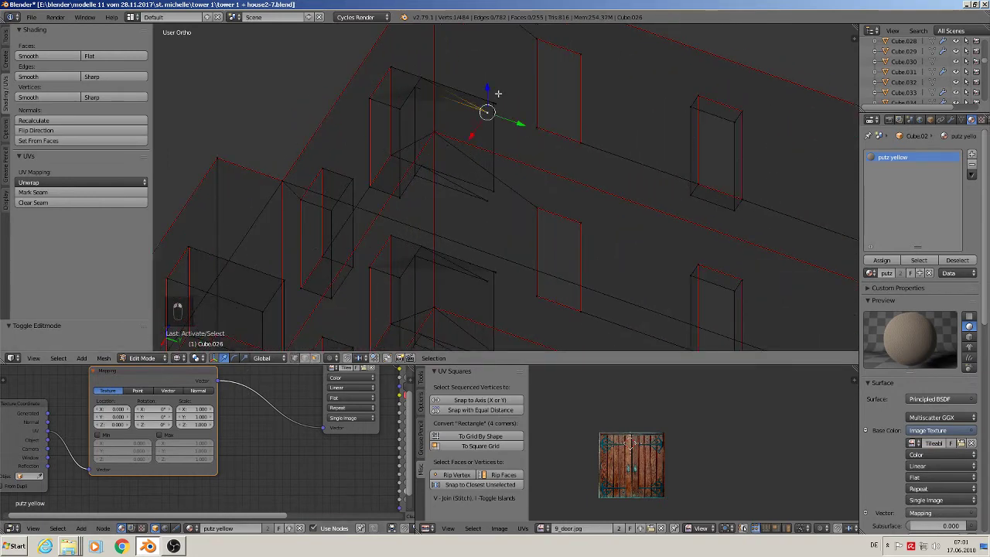
{"action": "key", "text": "x"}
{"action": "key", "text": "c"}
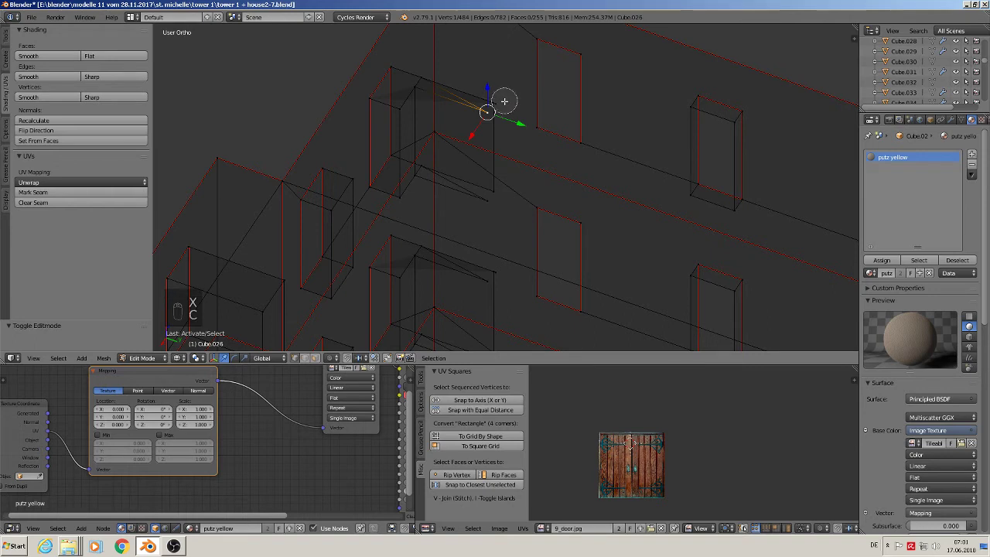
{"action": "left_click_drag", "start_coordinate": [502, 97], "coordinate": [487, 194]}
{"action": "right_click", "coordinate": [487, 193]}
{"action": "key", "text": "y"}
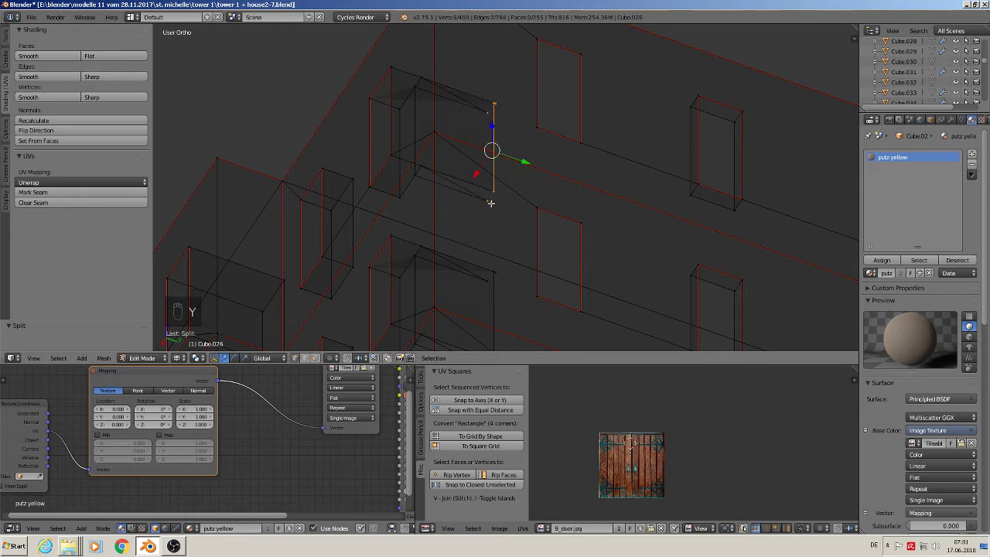
{"action": "key", "text": "x"}
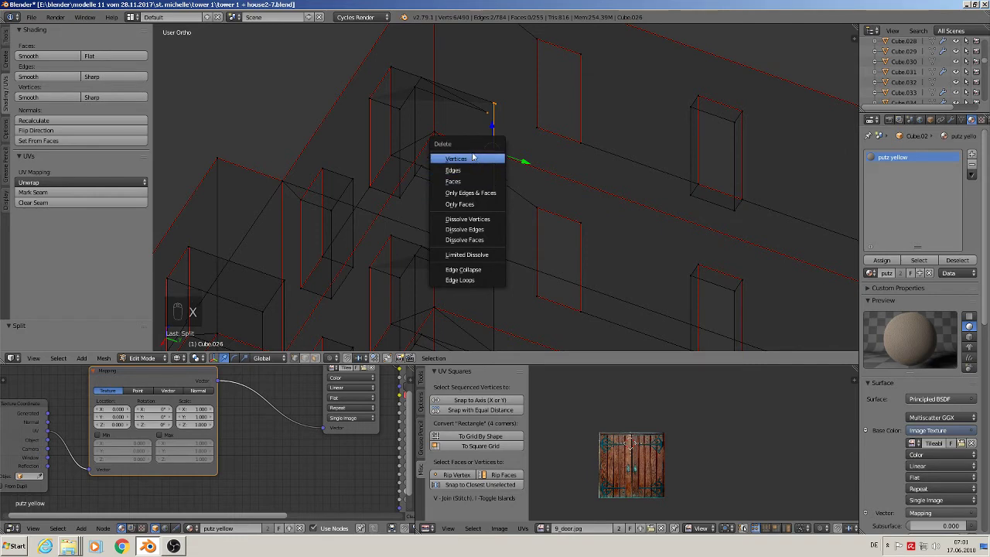
{"action": "left_click", "coordinate": [463, 160]}
Step: Delete the upper and lower protruding end vertices of the top-floor corner niche, including the ones on the leftover edges
{"action": "left_click", "coordinate": [492, 106]}
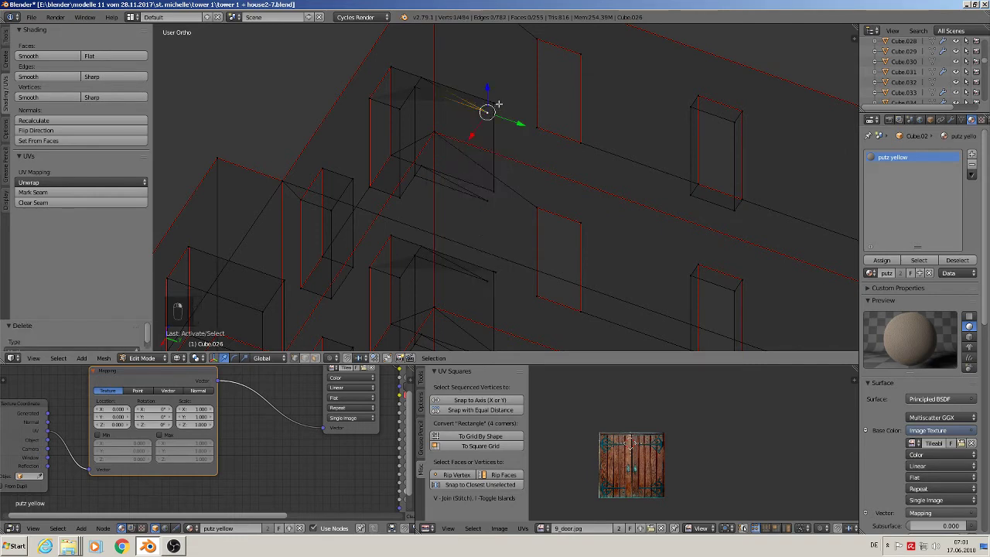
{"action": "left_click", "coordinate": [488, 199], "text": "shift"}
{"action": "key", "text": "x"}
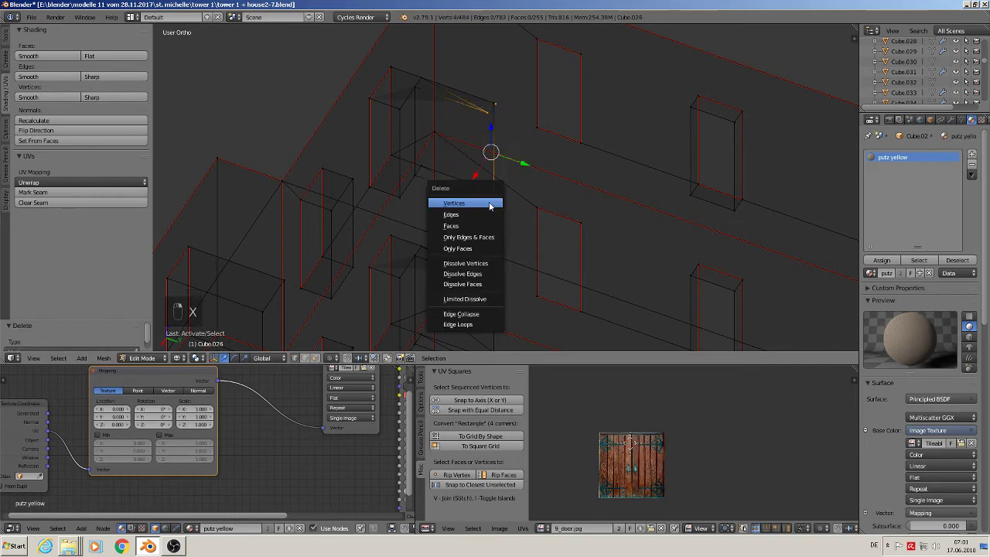
{"action": "left_click", "coordinate": [490, 204]}
{"action": "mouse_move", "coordinate": [489, 203]}
{"action": "middle_mouse_down"}
{"action": "mouse_move", "coordinate": [465, 203]}
{"action": "mouse_move", "coordinate": [480, 191]}
{"action": "middle_mouse_up"}
{"action": "left_click", "coordinate": [580, 107]}
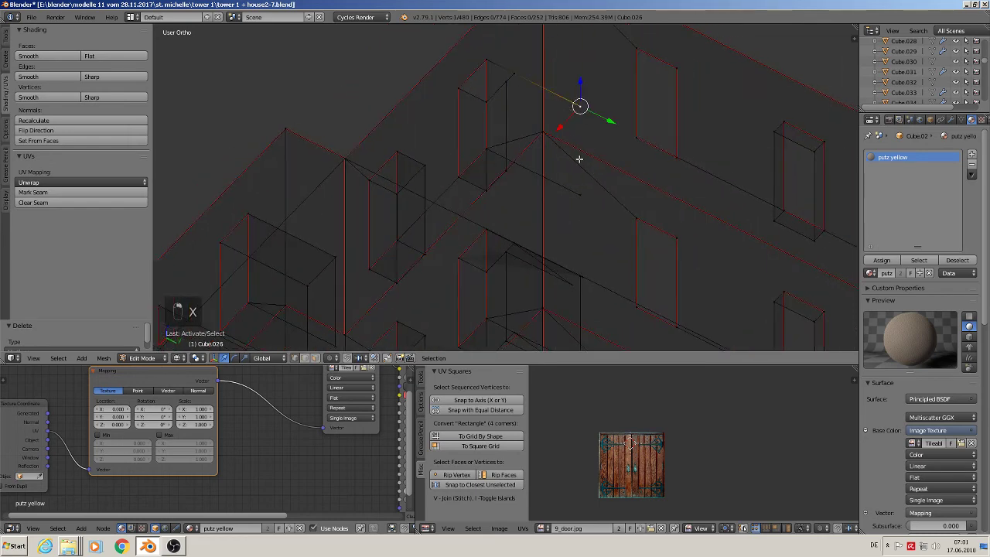
{"action": "left_click", "coordinate": [579, 193], "text": "shift"}
{"action": "key", "text": "x"}
{"action": "left_click", "coordinate": [579, 194]}
Step: Dissolve the two vertices of the extra vertical edge at the back of the top-floor corner niche
{"action": "middle_click_drag", "start_coordinate": [579, 194], "coordinate": [561, 170]}
{"action": "left_click", "coordinate": [690, 159]}
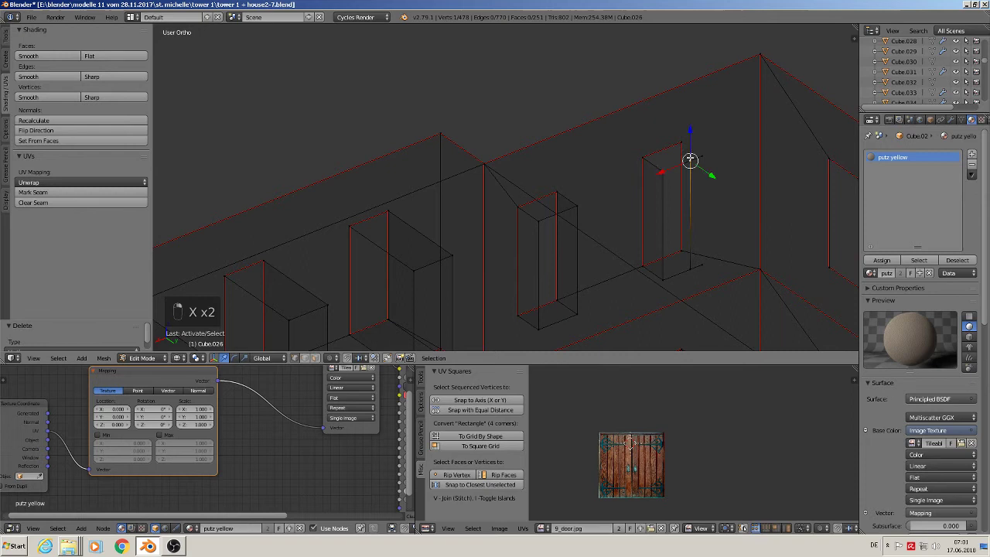
{"action": "left_click", "coordinate": [696, 269], "text": "shift"}
{"action": "scroll", "coordinate": [697, 282], "scroll_direction": "up", "scroll_amount": 3}
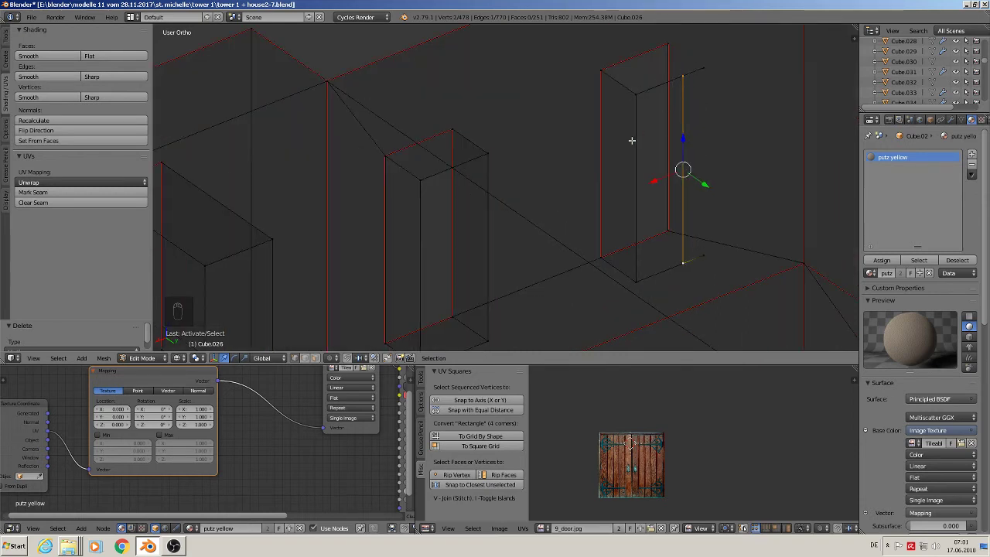
{"action": "key", "text": "x"}
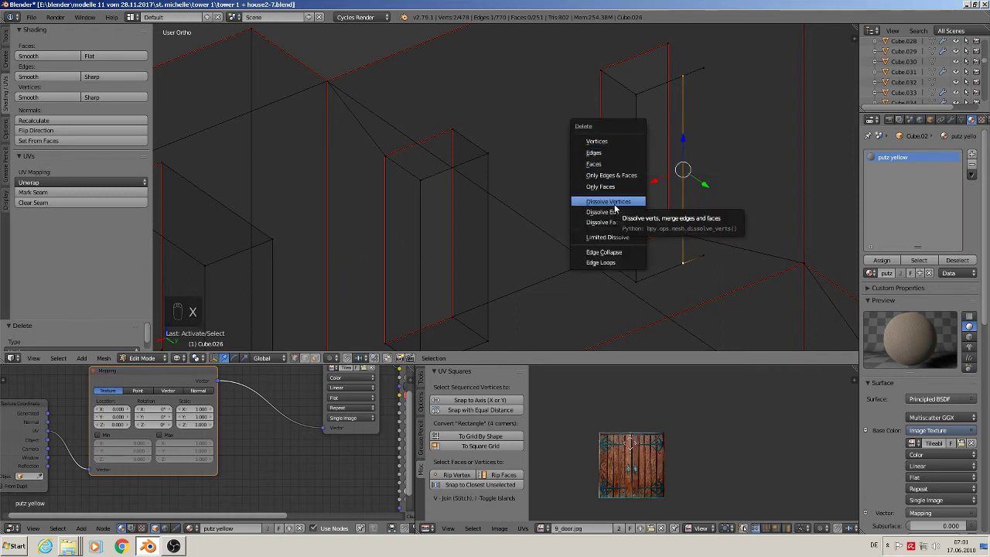
{"action": "left_click", "coordinate": [614, 203]}
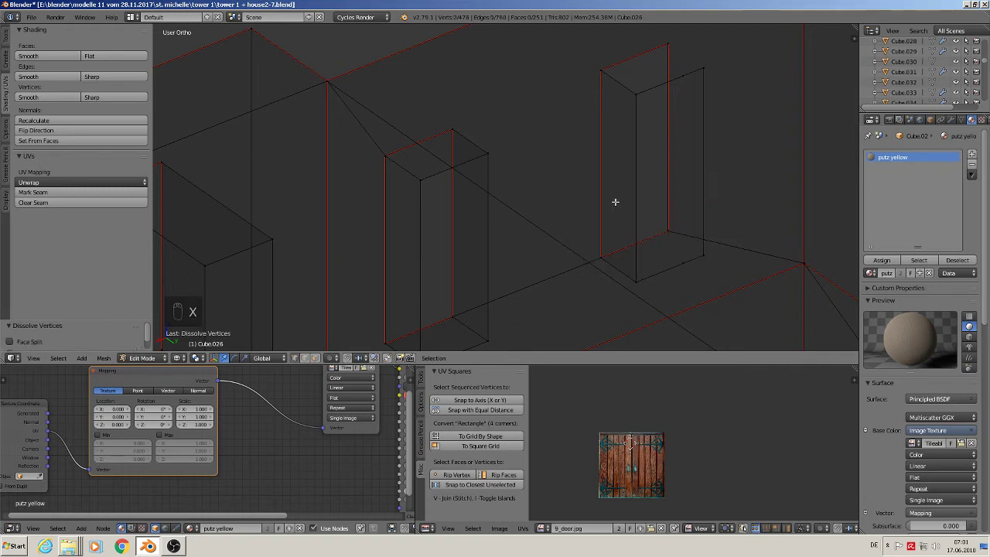
Step: Dissolve the leftover vertices in the middle of the niche's upper and lower back edges
{"action": "right_click", "coordinate": [678, 81]}
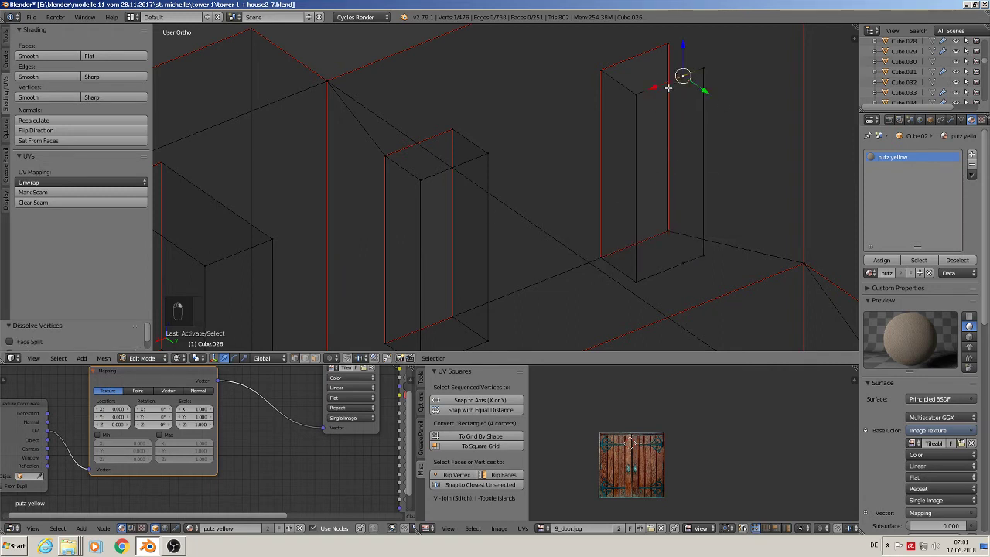
{"action": "key", "text": "x"}
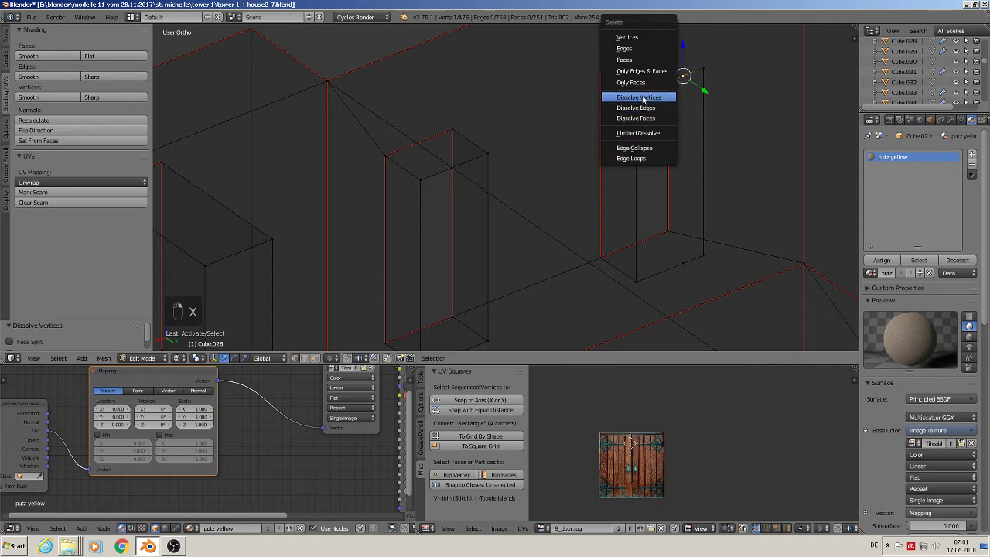
{"action": "left_click", "coordinate": [642, 98]}
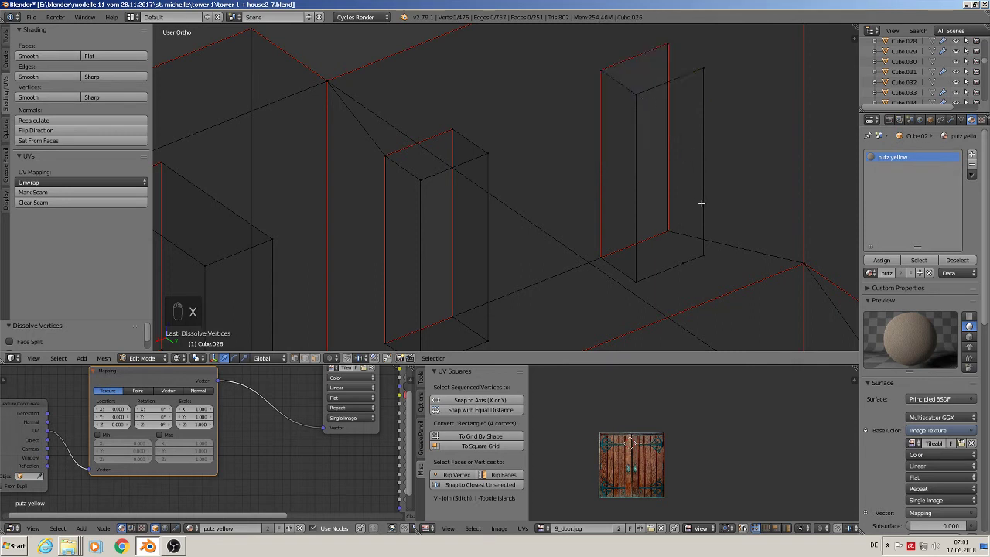
{"action": "right_click", "coordinate": [682, 265]}
{"action": "key", "text": "x"}
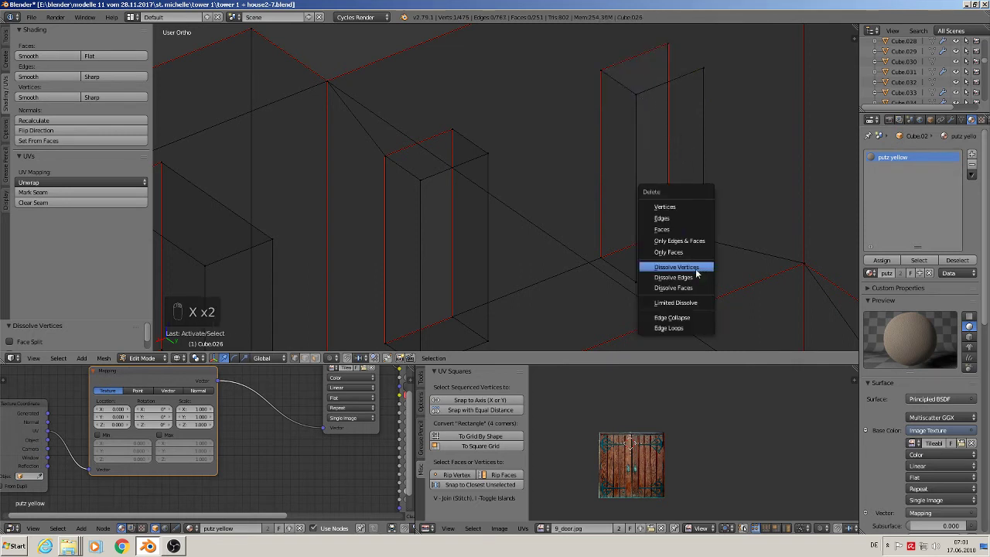
{"action": "left_click", "coordinate": [697, 273]}
Step: Fill the open side of the top-floor corner niche with a new face between its four corner vertices
{"action": "right_click", "coordinate": [660, 41]}
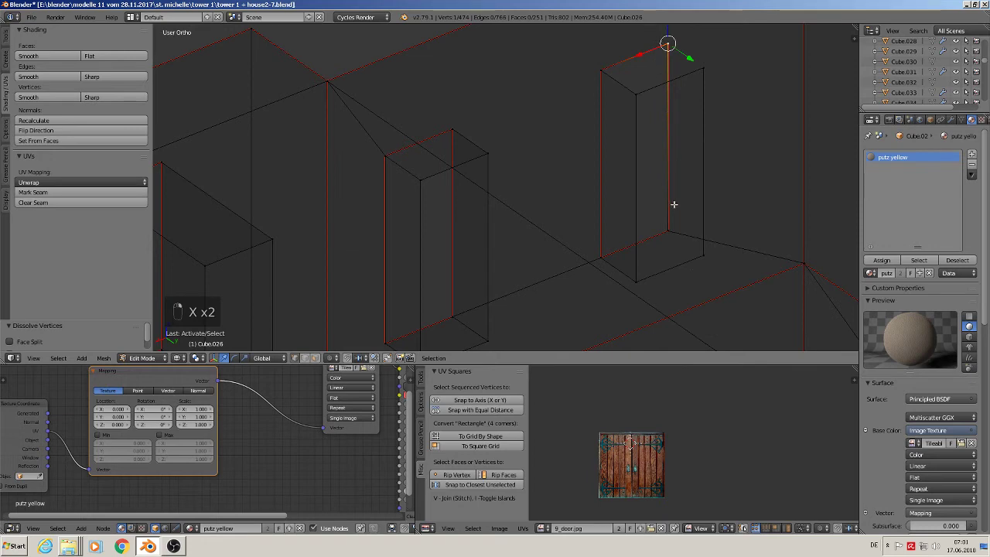
{"action": "right_click", "coordinate": [668, 230], "text": "shift"}
{"action": "right_click", "coordinate": [702, 256], "text": "shift"}
{"action": "right_click", "coordinate": [699, 67], "text": "shift"}
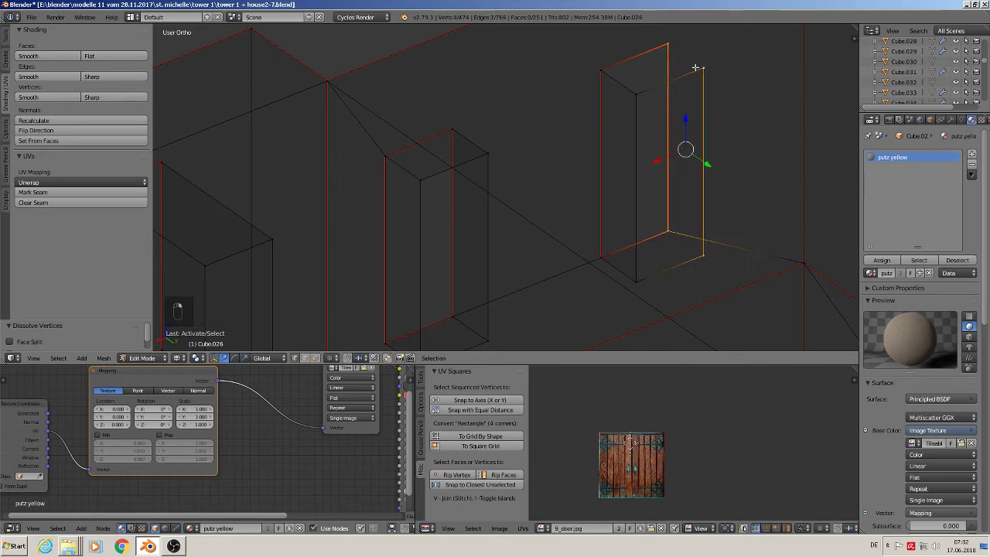
{"action": "key", "text": "f"}
{"action": "scroll", "coordinate": [659, 187], "scroll_direction": "down", "scroll_amount": 3}
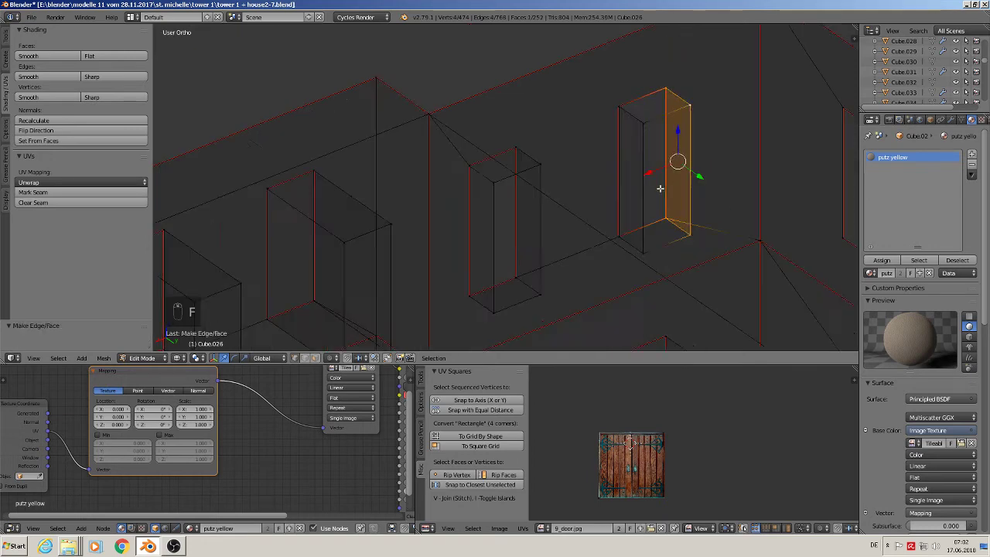
Step: Delete the protruding upper and lower end vertices of the corner niche one floor below, including the one on the leftover lower edge
{"action": "middle_click_drag", "start_coordinate": [629, 223], "coordinate": [734, 122], "text": "shift"}
{"action": "scroll", "coordinate": [734, 122], "scroll_direction": "down", "scroll_amount": 2}
{"action": "middle_click_drag", "start_coordinate": [741, 188], "coordinate": [533, 116], "text": "shift"}
{"action": "scroll", "coordinate": [597, 147], "scroll_direction": "up", "scroll_amount": 2}
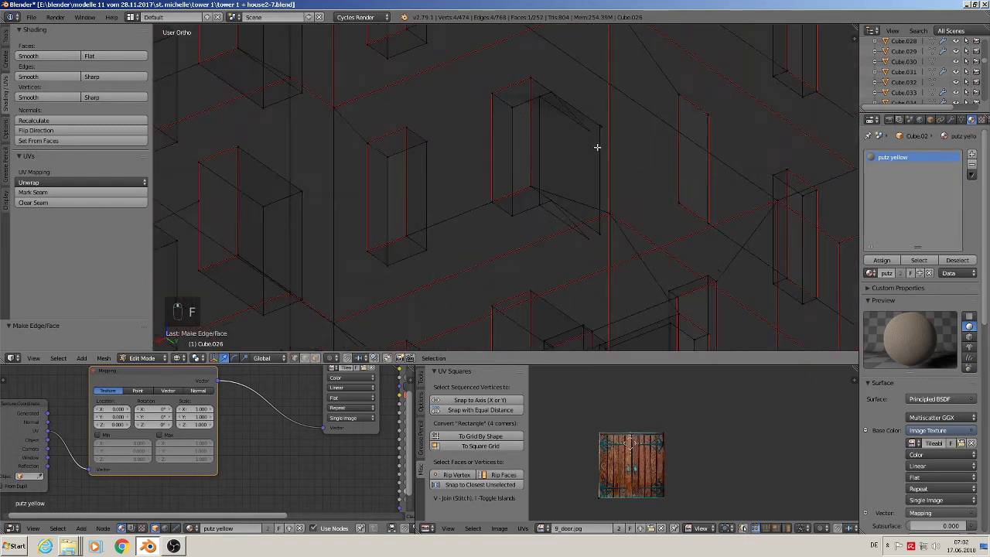
{"action": "right_click", "coordinate": [588, 133]}
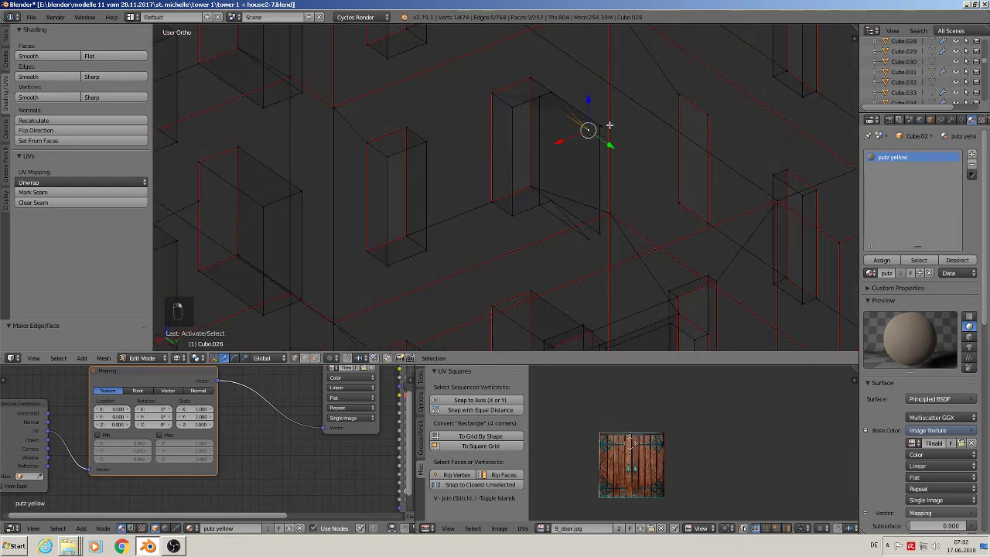
{"action": "right_click", "coordinate": [608, 159], "text": "shift"}
{"action": "right_click", "coordinate": [586, 244], "text": "shift"}
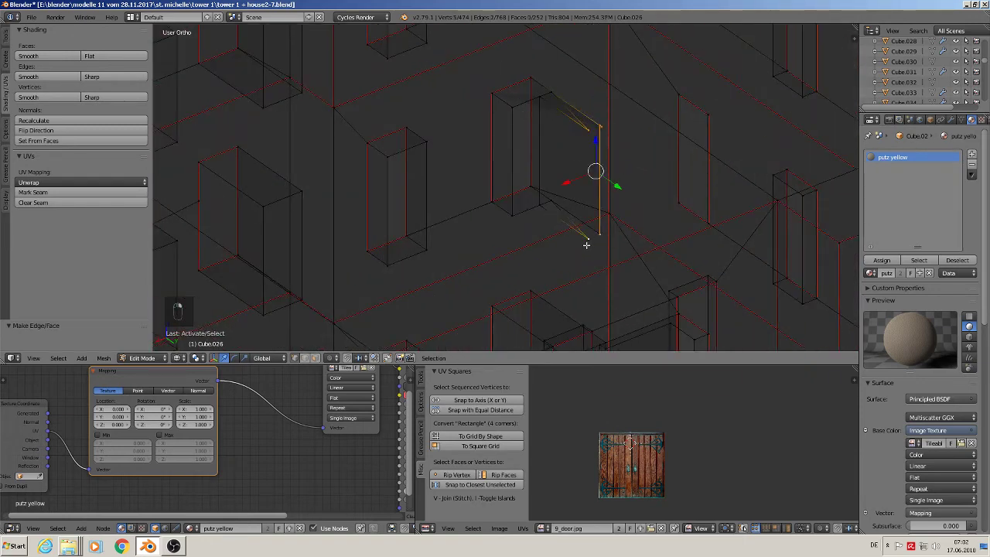
{"action": "key", "text": "x"}
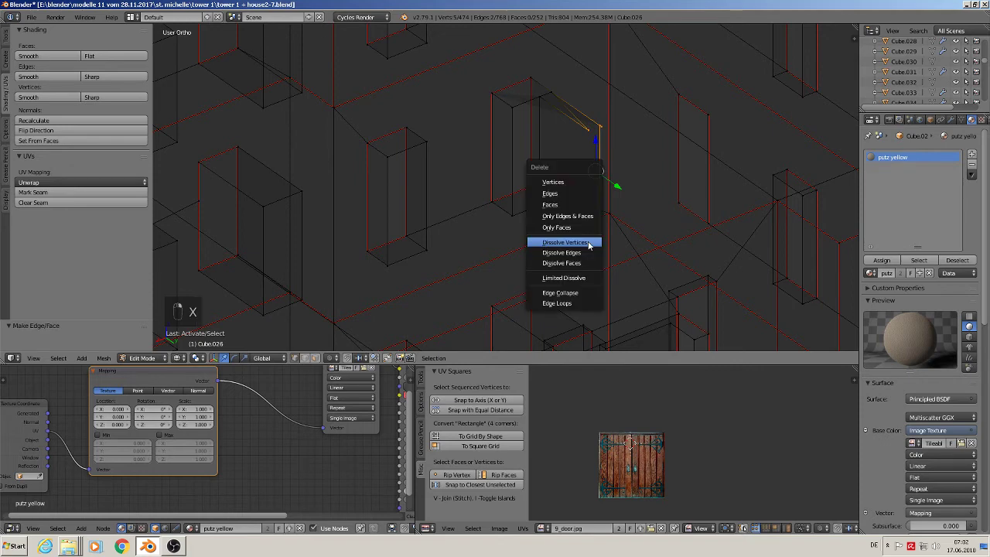
{"action": "left_click", "coordinate": [570, 184]}
{"action": "middle_click_drag", "start_coordinate": [579, 194], "coordinate": [610, 217]}
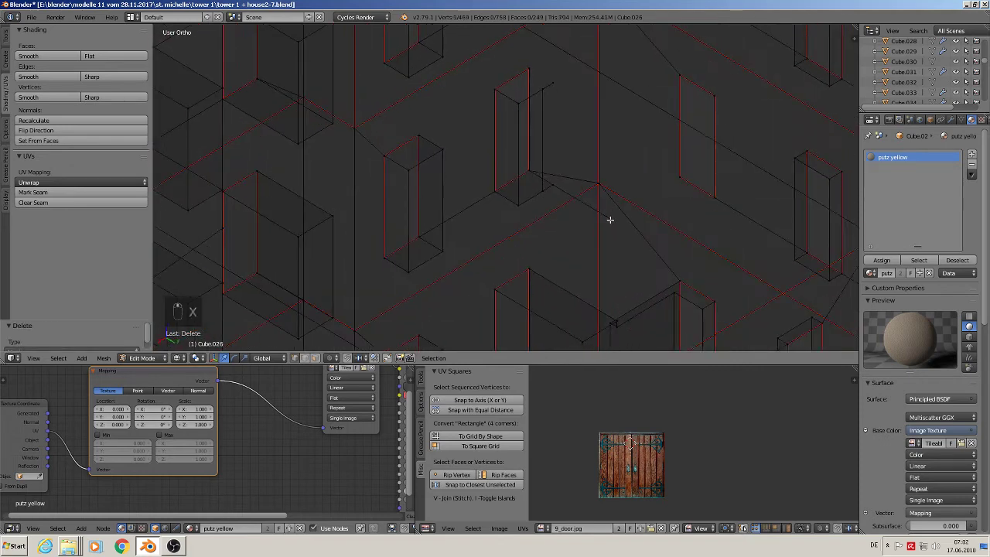
{"action": "right_click", "coordinate": [609, 218]}
{"action": "key", "text": "x"}
{"action": "left_click", "coordinate": [608, 218]}
Step: Dissolve the two vertices of the extra vertical edge at the back of this corner niche
{"action": "right_click", "coordinate": [542, 191]}
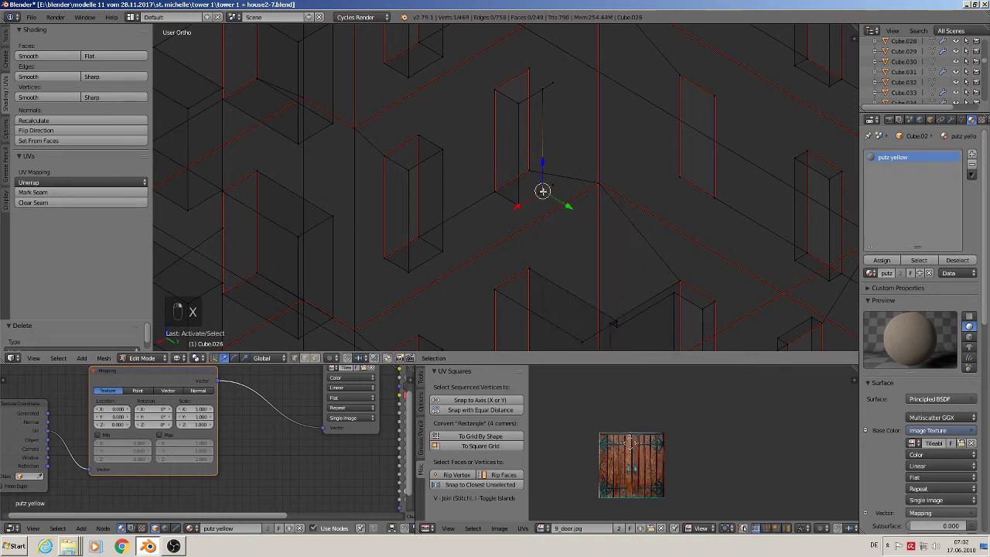
{"action": "right_click", "coordinate": [540, 89], "text": "shift"}
{"action": "key", "text": "x"}
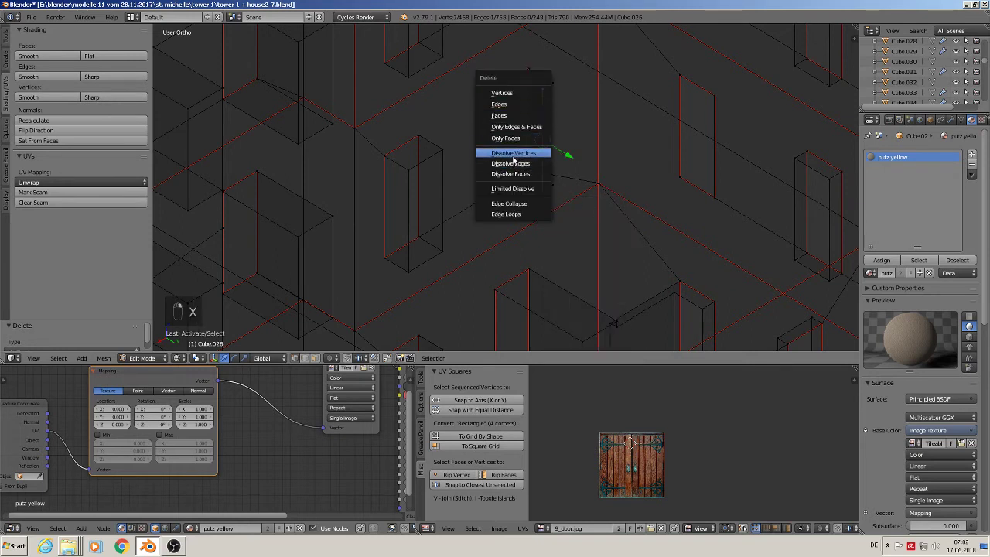
{"action": "left_click", "coordinate": [514, 154]}
Step: Dissolve the leftover vertices on the upper and lower back edges of the same corner niche
{"action": "right_click", "coordinate": [553, 85]}
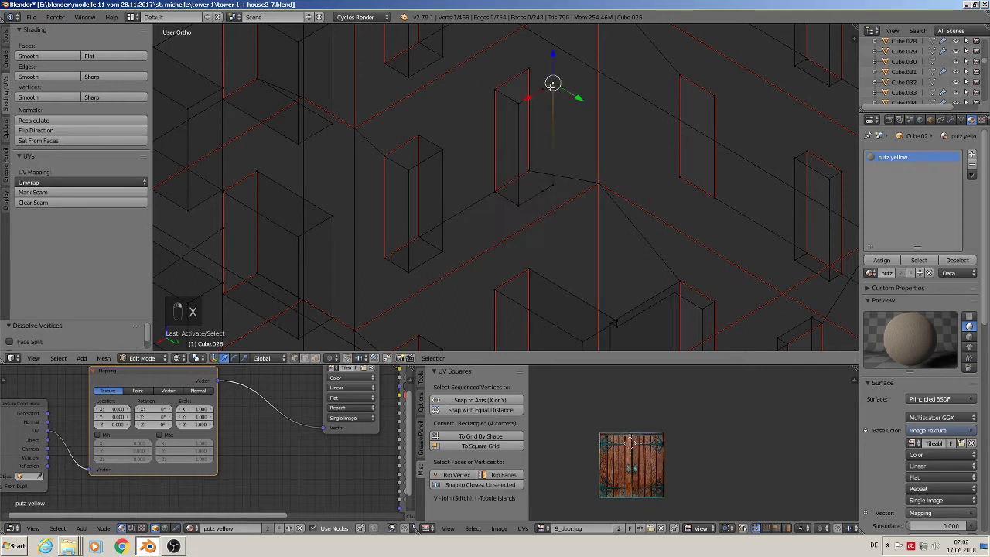
{"action": "key", "text": "x"}
{"action": "left_click", "coordinate": [539, 96]}
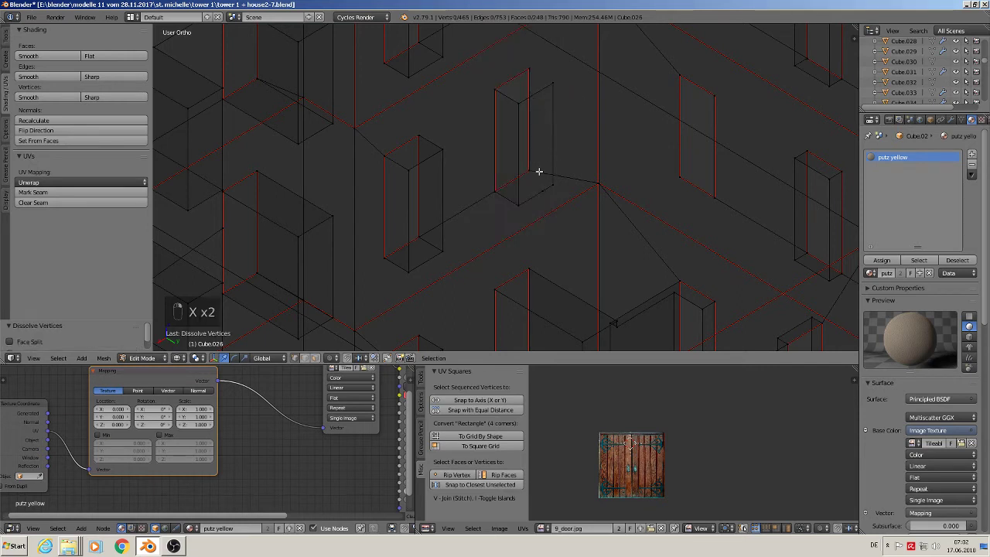
{"action": "right_click", "coordinate": [541, 185]}
{"action": "key", "text": "x"}
{"action": "left_click", "coordinate": [539, 186]}
Step: Fill the open side of this corner niche with a new face between its four corner vertices
{"action": "right_click", "coordinate": [530, 70]}
{"action": "right_click", "coordinate": [530, 168], "text": "shift"}
{"action": "right_click", "coordinate": [552, 181], "text": "shift"}
{"action": "right_click", "coordinate": [558, 82], "text": "shift"}
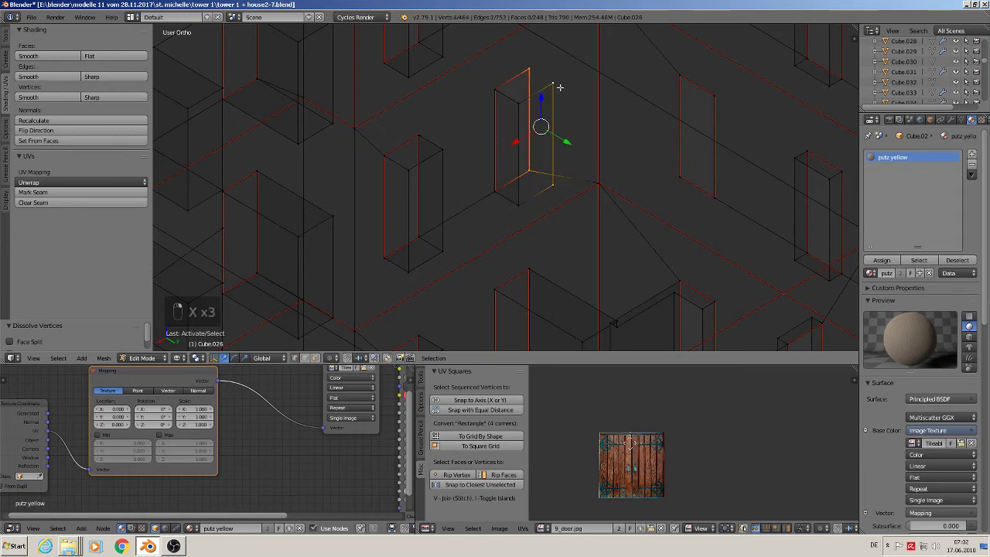
{"action": "key", "text": "f"}
Step: On the next floor down, delete the adjoining niche's back vertices that protrude into the wide corner niche, including the leftover upper one
{"action": "scroll", "coordinate": [576, 144], "scroll_direction": "down", "scroll_amount": 2}
{"action": "middle_click_drag", "start_coordinate": [578, 174], "coordinate": [562, 58], "text": "shift"}
{"action": "scroll", "coordinate": [562, 62], "scroll_direction": "up", "scroll_amount": 2}
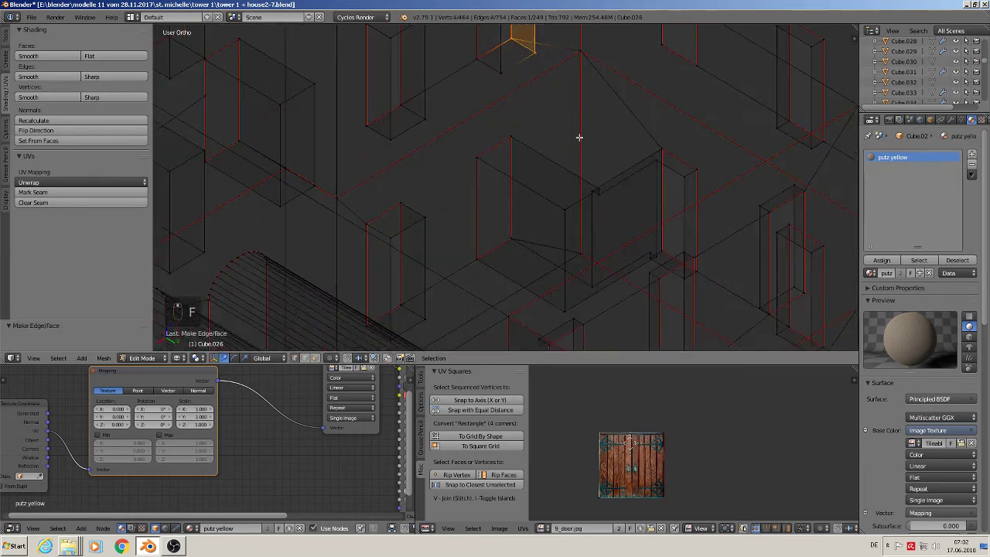
{"action": "right_click", "coordinate": [603, 199]}
{"action": "scroll", "coordinate": [605, 200], "scroll_direction": "up", "scroll_amount": 2}
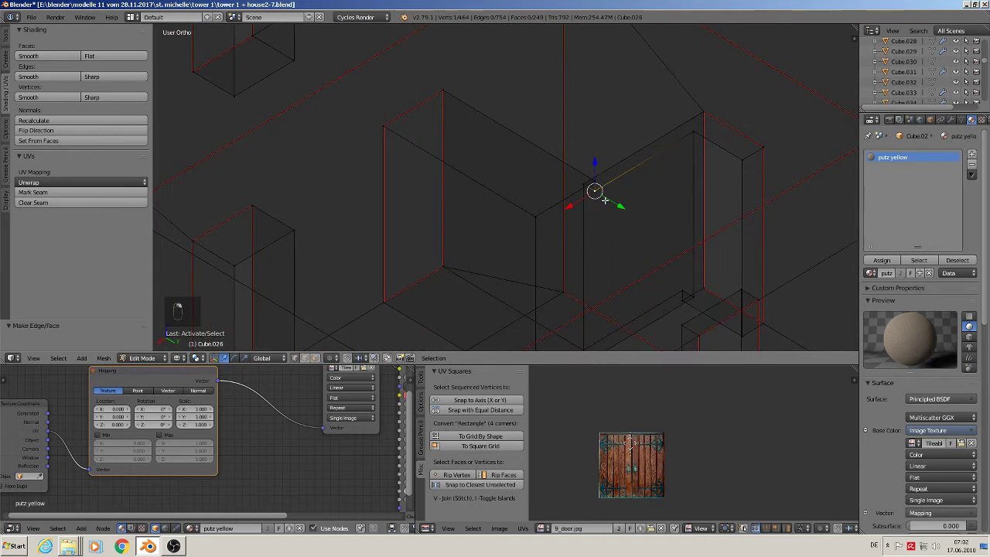
{"action": "scroll", "coordinate": [605, 200], "scroll_direction": "down", "scroll_amount": 2}
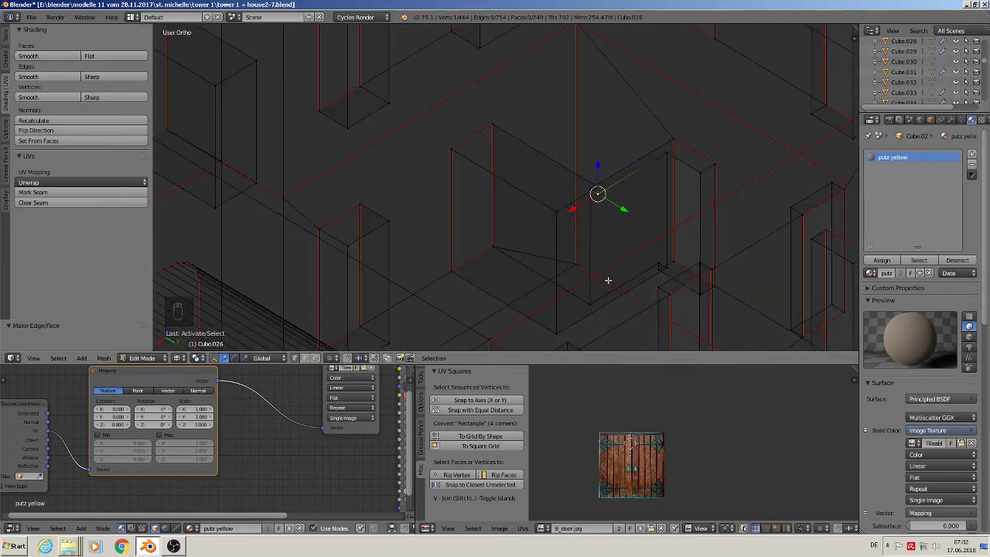
{"action": "right_click", "coordinate": [589, 303], "text": "shift"}
{"action": "key", "text": "x"}
{"action": "left_click", "coordinate": [580, 247]}
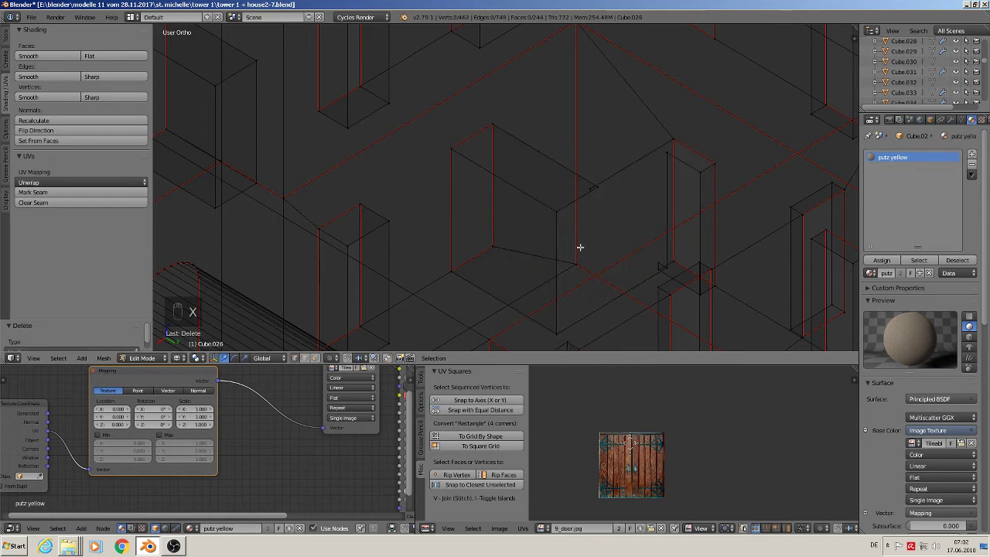
{"action": "key", "text": "x"}
{"action": "left_click", "coordinate": [587, 189]}
Step: Delete the stray vertices clustered at the lower back corner of the adjoining narrow niche
{"action": "scroll", "coordinate": [679, 209], "scroll_direction": "up", "scroll_amount": 4}
{"action": "right_click", "coordinate": [646, 249]}
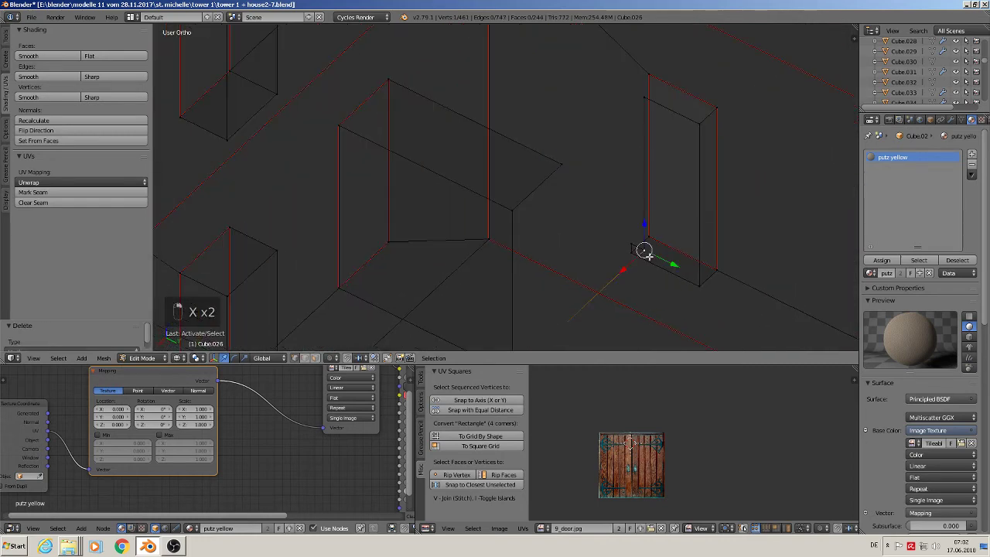
{"action": "key", "text": "x"}
{"action": "left_click", "coordinate": [661, 254]}
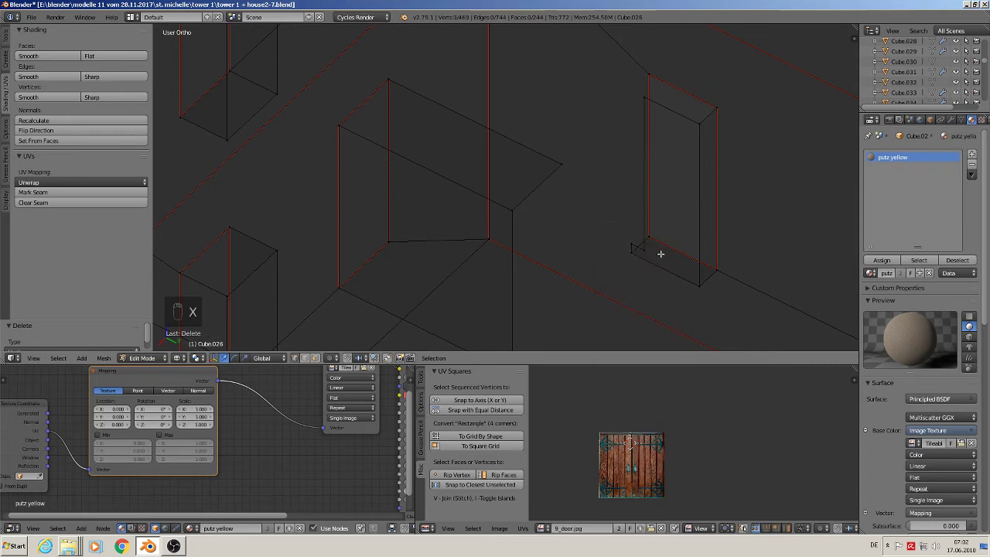
{"action": "key", "text": "x"}
{"action": "left_click", "coordinate": [643, 248]}
{"action": "right_click", "coordinate": [631, 243]}
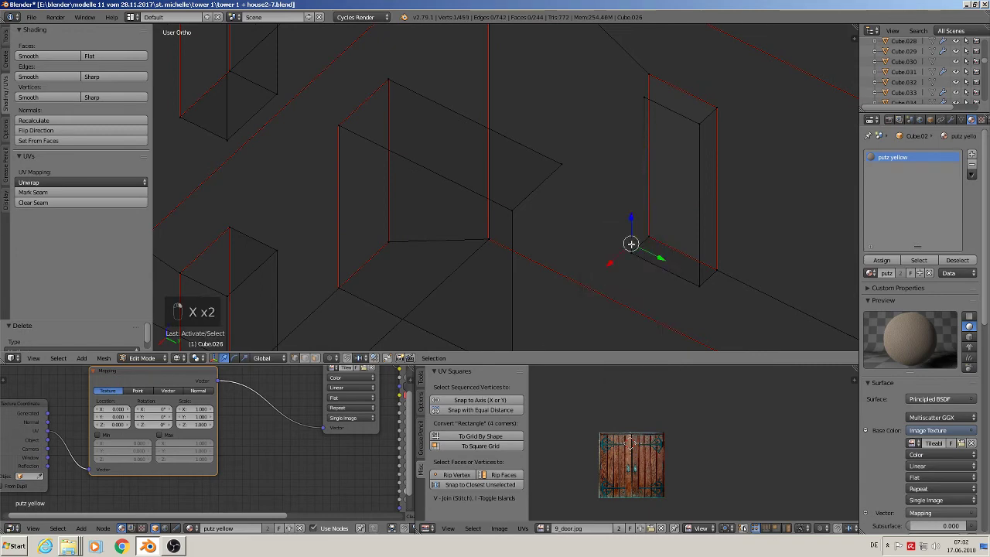
{"action": "middle_click_drag", "start_coordinate": [631, 243], "coordinate": [635, 193]}
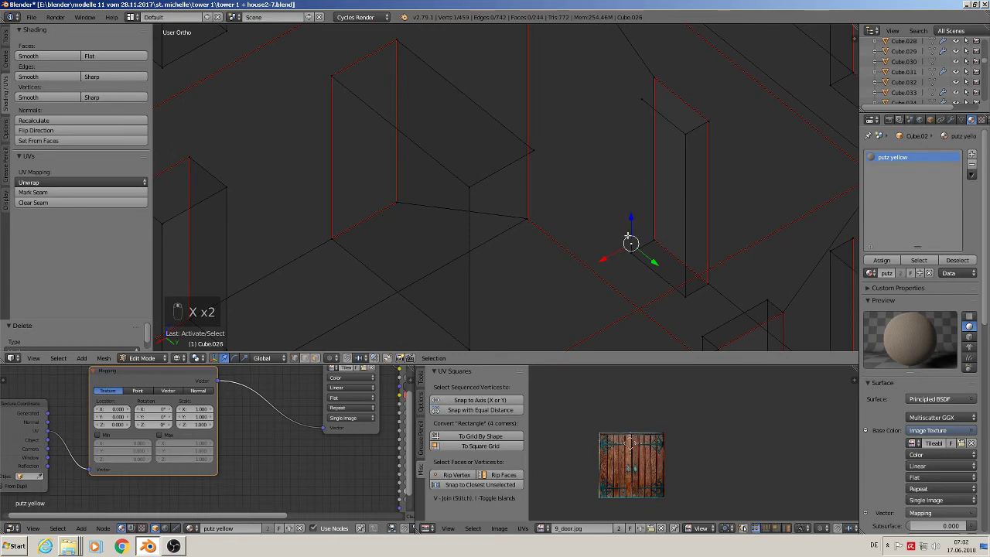
{"action": "key", "text": "x"}
{"action": "left_click", "coordinate": [632, 240]}
{"action": "right_click", "coordinate": [631, 241]}
{"action": "key", "text": "x"}
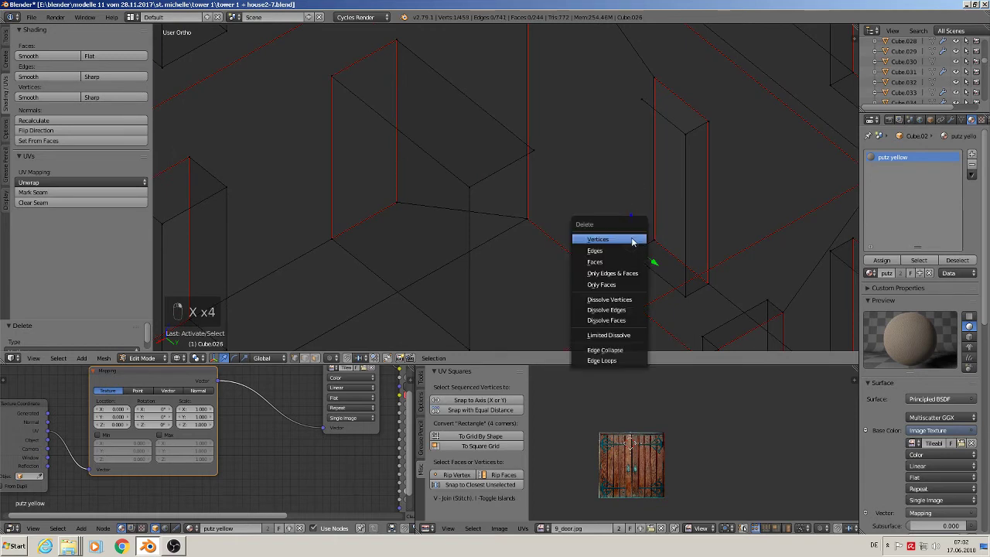
{"action": "left_click", "coordinate": [632, 239]}
Step: Connect the narrow niche's lower and upper back corner vertices with a new vertical edge
{"action": "right_click", "coordinate": [630, 249]}
{"action": "right_click", "coordinate": [641, 116], "text": "shift"}
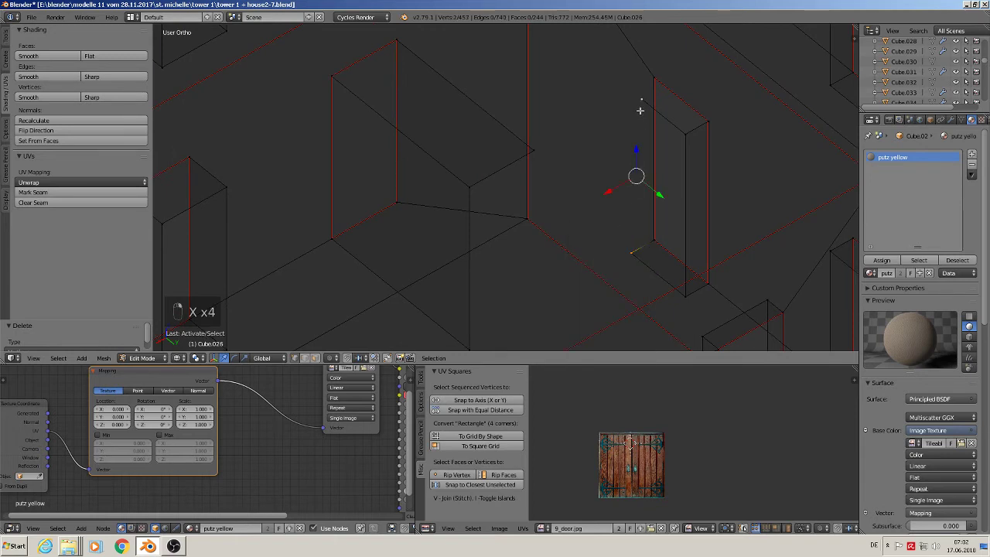
{"action": "key", "text": "f"}
Step: Try to fill the narrow niche's open side with a face between its four corner vertices
{"action": "middle_click_drag", "start_coordinate": [640, 111], "coordinate": [650, 144]}
{"action": "right_click", "coordinate": [649, 89]}
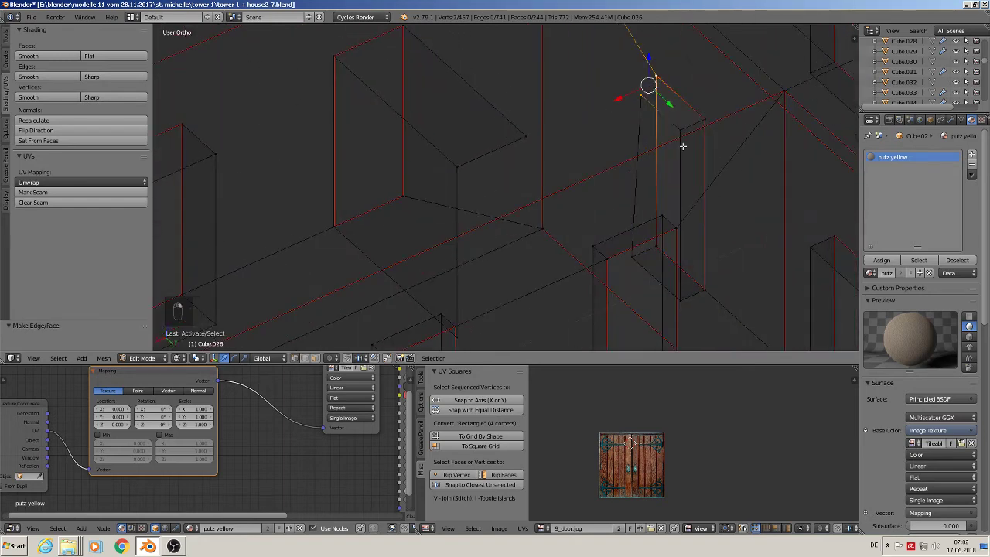
{"action": "right_click", "coordinate": [659, 248], "text": "shift"}
{"action": "right_click", "coordinate": [632, 257], "text": "shift"}
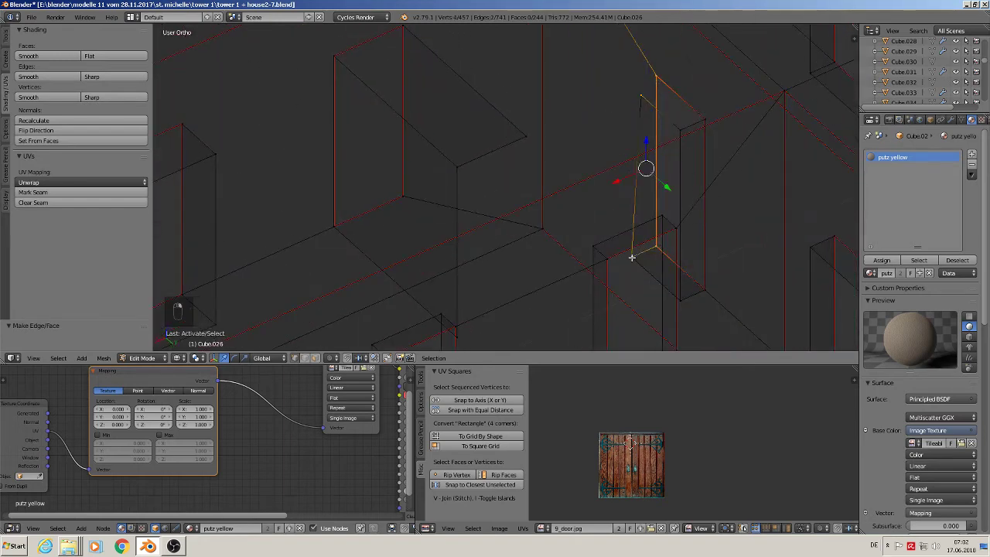
{"action": "key", "text": "f"}
Step: Move the narrow niche's upper back corner vertex and delete the stray vertex beside it
{"action": "middle_click_drag", "start_coordinate": [486, 147], "coordinate": [558, 197]}
{"action": "right_click", "coordinate": [646, 150]}
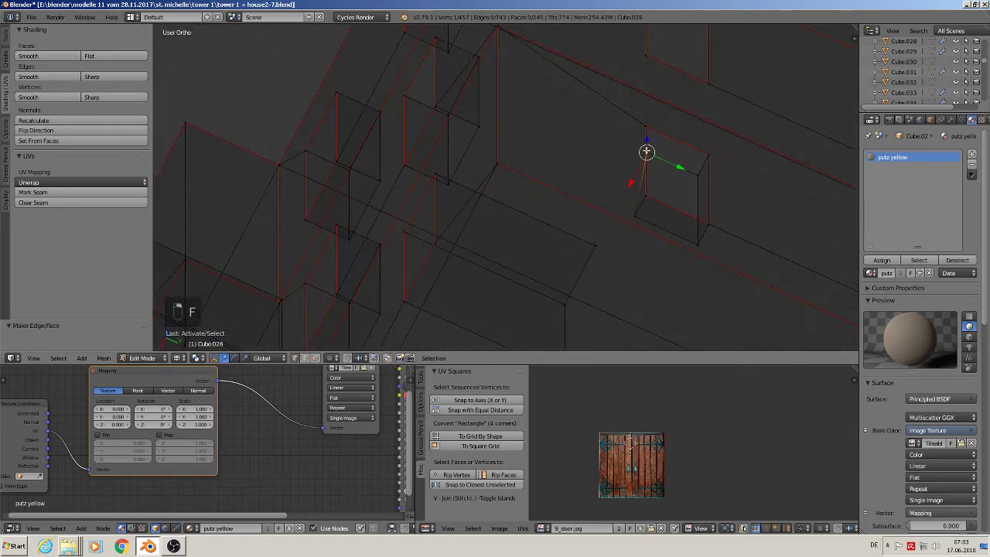
{"action": "key", "text": "g"}
{"action": "left_click", "coordinate": [660, 166]}
{"action": "middle_click_drag", "start_coordinate": [661, 165], "coordinate": [637, 148]}
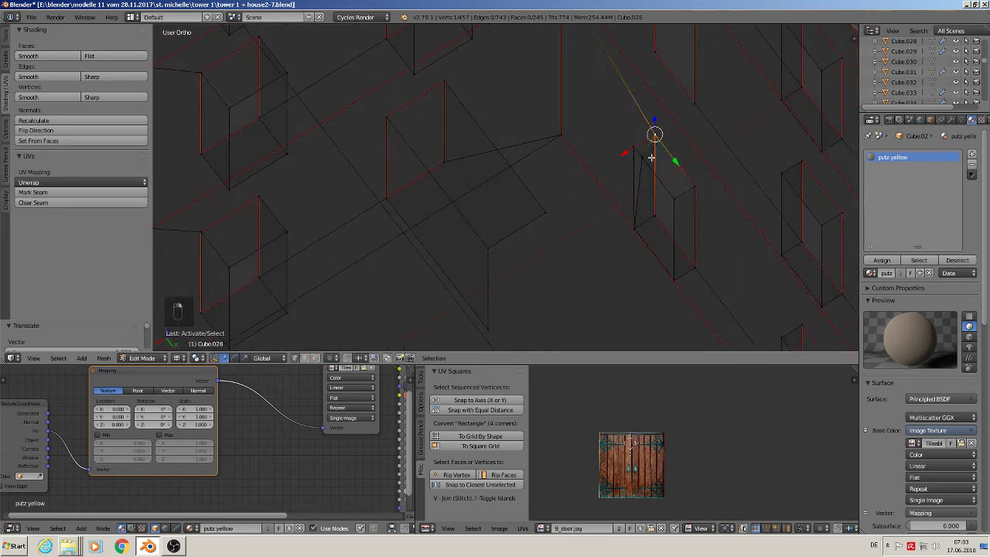
{"action": "right_click", "coordinate": [642, 157]}
{"action": "key", "text": "x"}
{"action": "left_click", "coordinate": [645, 162]}
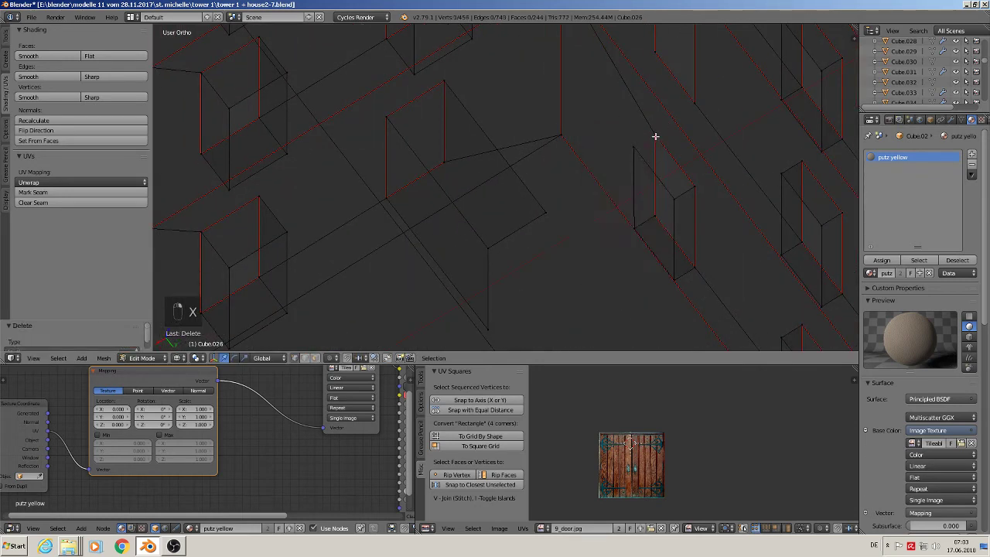
Step: Fill the narrow niche's side with a face between its upper and lower front and back corners, and deselect everything
{"action": "right_click", "coordinate": [655, 135]}
{"action": "right_click", "coordinate": [635, 147], "text": "shift"}
{"action": "right_click", "coordinate": [635, 222], "text": "shift"}
{"action": "right_click", "coordinate": [655, 212], "text": "shift"}
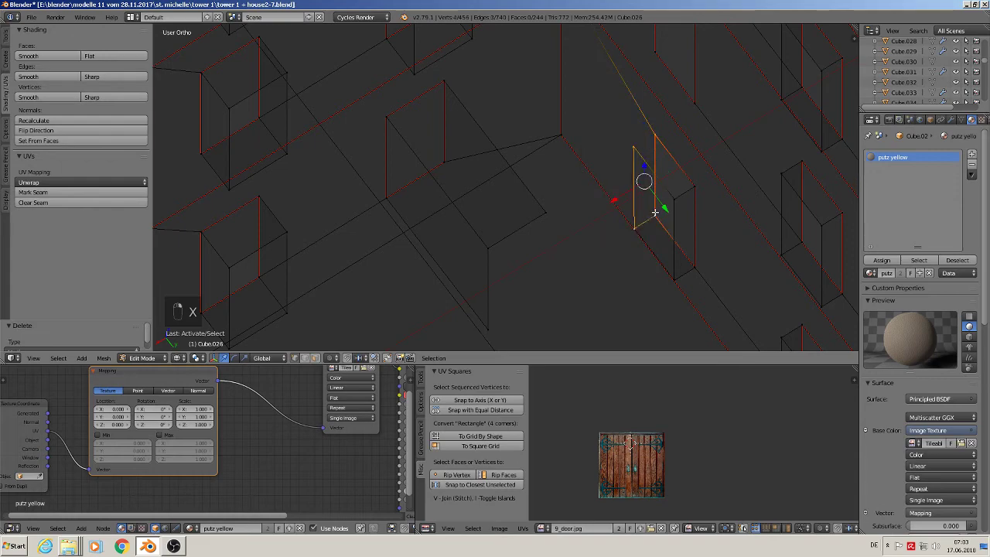
{"action": "key", "text": "f"}
{"action": "key", "text": "a"}
Step: Move the wide corner niche's three protruding back vertices along the Y axis toward its opening to make the niche shallow
{"action": "scroll", "coordinate": [611, 224], "scroll_direction": "down", "scroll_amount": 3}
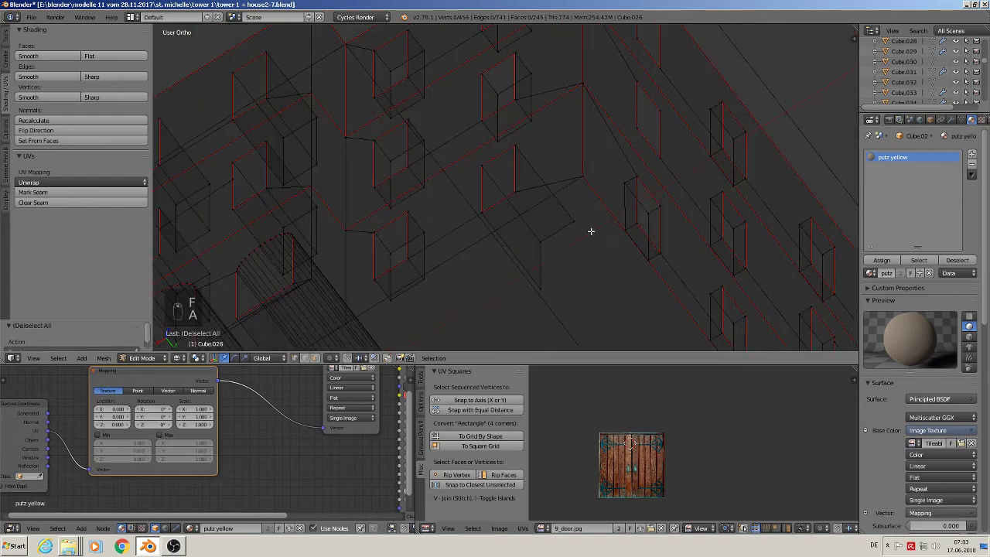
{"action": "scroll", "coordinate": [586, 221], "scroll_direction": "up", "scroll_amount": 1}
{"action": "right_click", "coordinate": [576, 214]}
{"action": "middle_click_drag", "start_coordinate": [579, 212], "coordinate": [596, 205]}
{"action": "right_click", "coordinate": [552, 242], "text": "shift"}
{"action": "right_click", "coordinate": [554, 291], "text": "shift"}
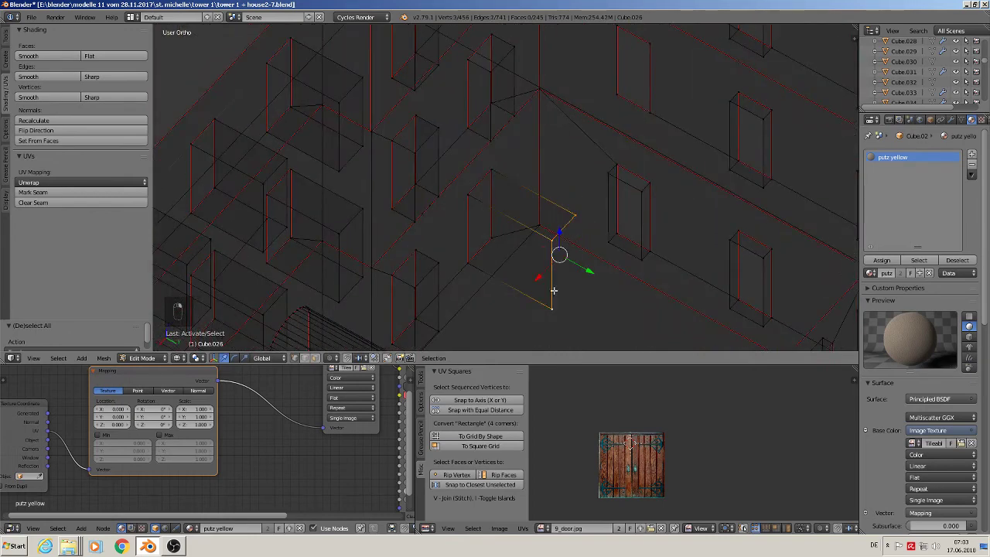
{"action": "left_click_drag", "start_coordinate": [594, 274], "coordinate": [522, 235]}
Step: Extrude the lower inner vertex of the shallow niche's opening along the Y axis to form its missing back corner
{"action": "scroll", "coordinate": [522, 236], "scroll_direction": "up", "scroll_amount": 2}
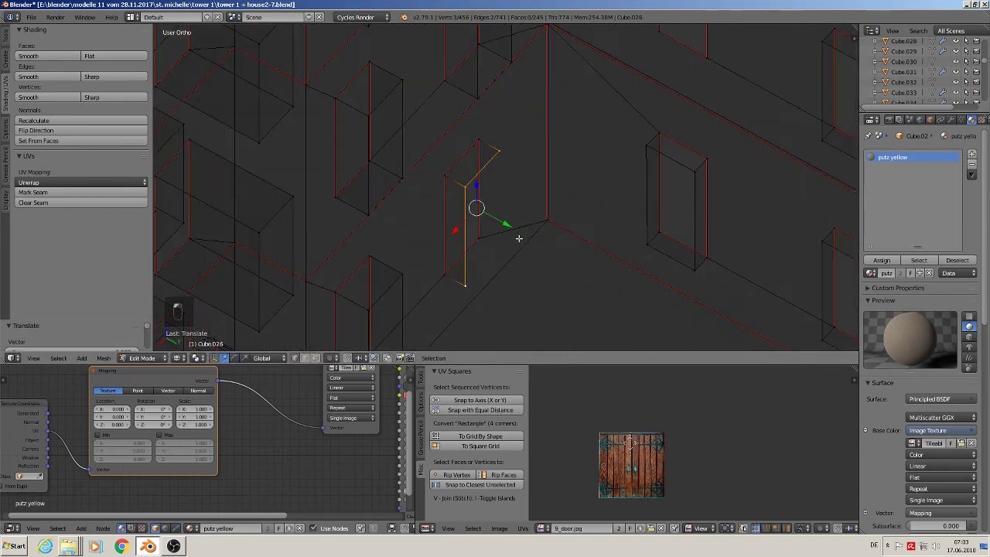
{"action": "right_click", "coordinate": [484, 232]}
{"action": "key", "text": "e"}
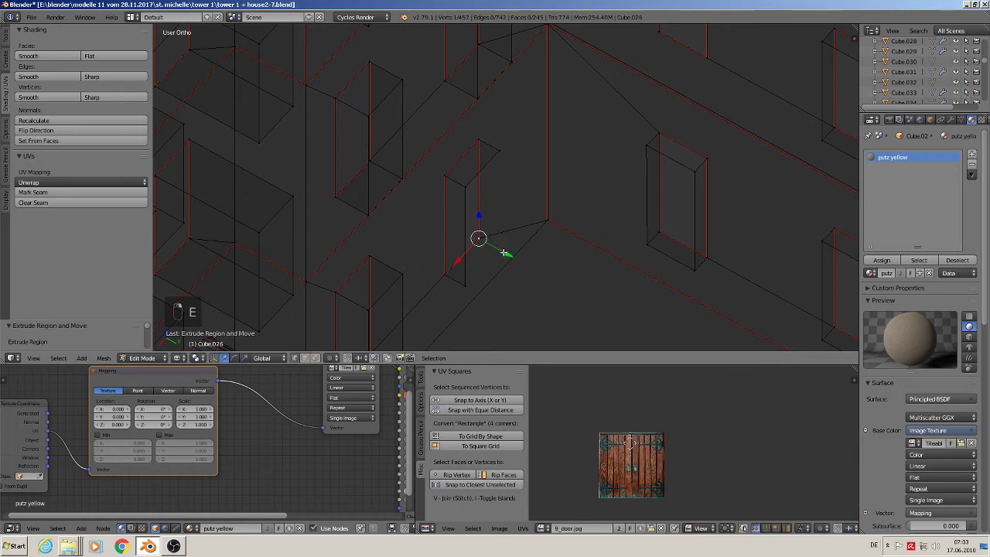
{"action": "left_click", "coordinate": [516, 267]}
Step: Create a face between the shallow niche's four back corners, and delete only the face while keeping its edges
{"action": "right_click", "coordinate": [467, 280], "text": "shift"}
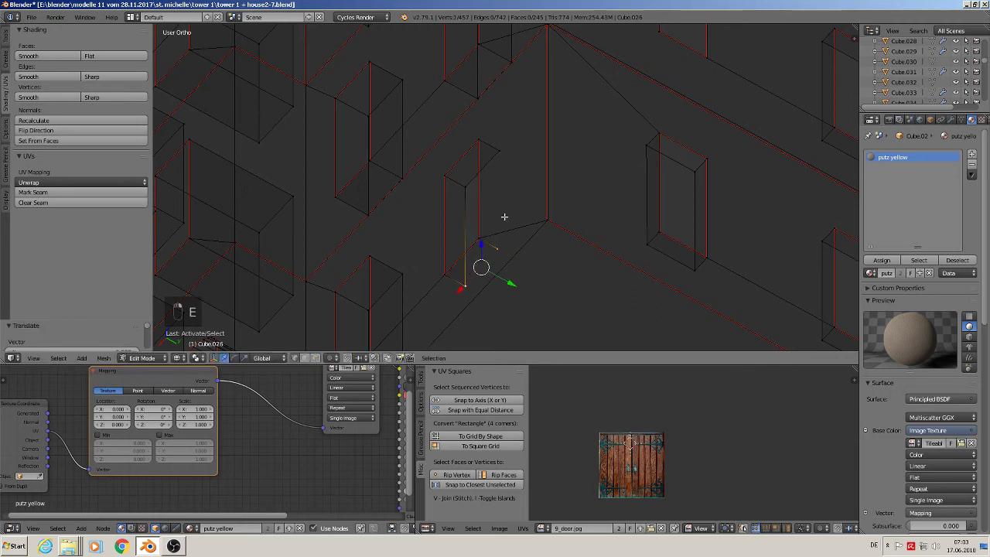
{"action": "right_click", "coordinate": [501, 151], "text": "shift"}
{"action": "right_click", "coordinate": [469, 188], "text": "shift"}
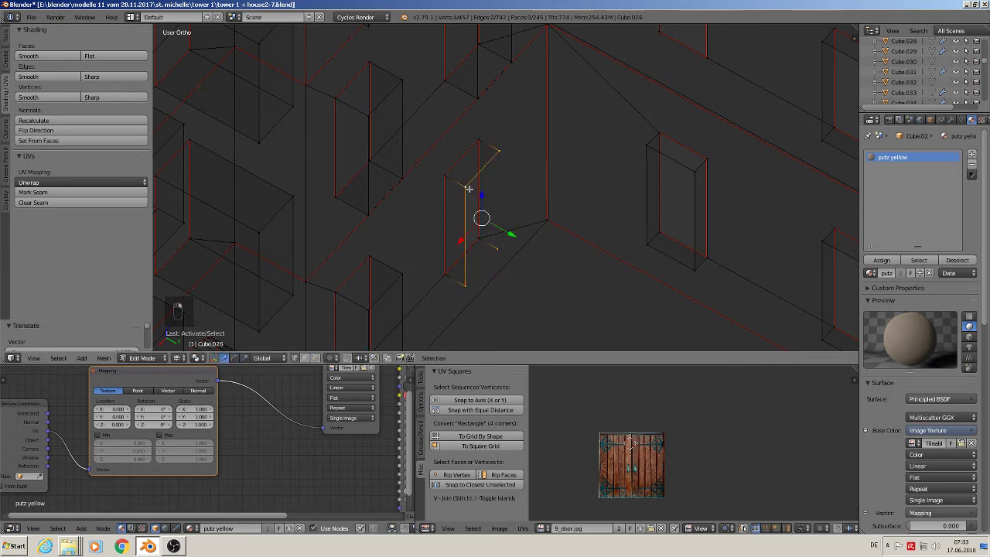
{"action": "key", "text": "f"}
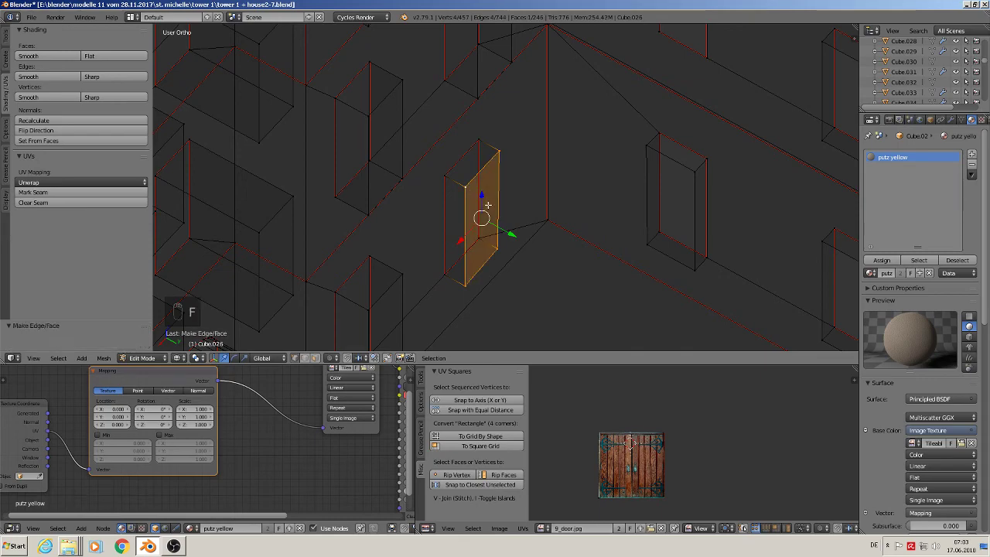
{"action": "key", "text": "x"}
{"action": "left_click", "coordinate": [465, 260]}
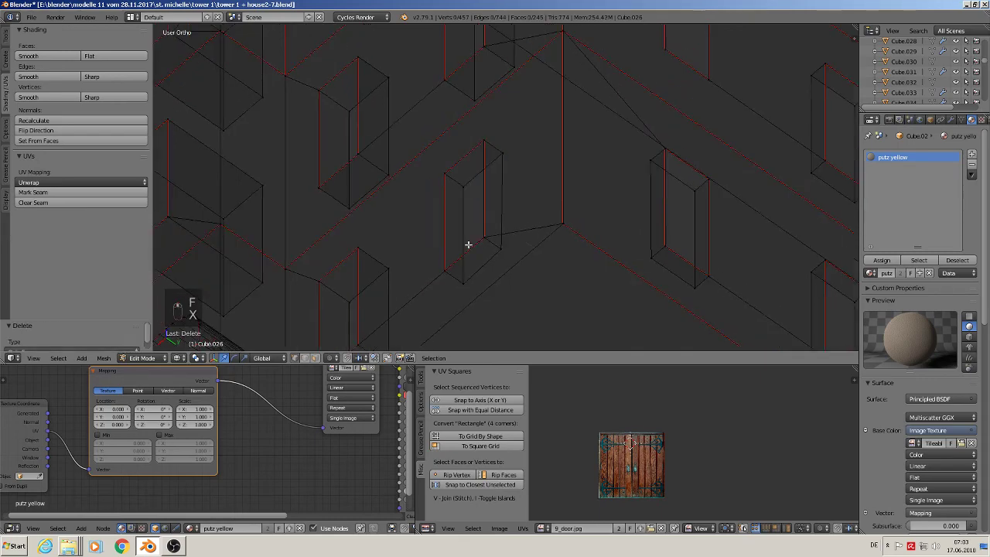
{"action": "scroll", "coordinate": [469, 244], "scroll_direction": "down", "scroll_amount": 8}
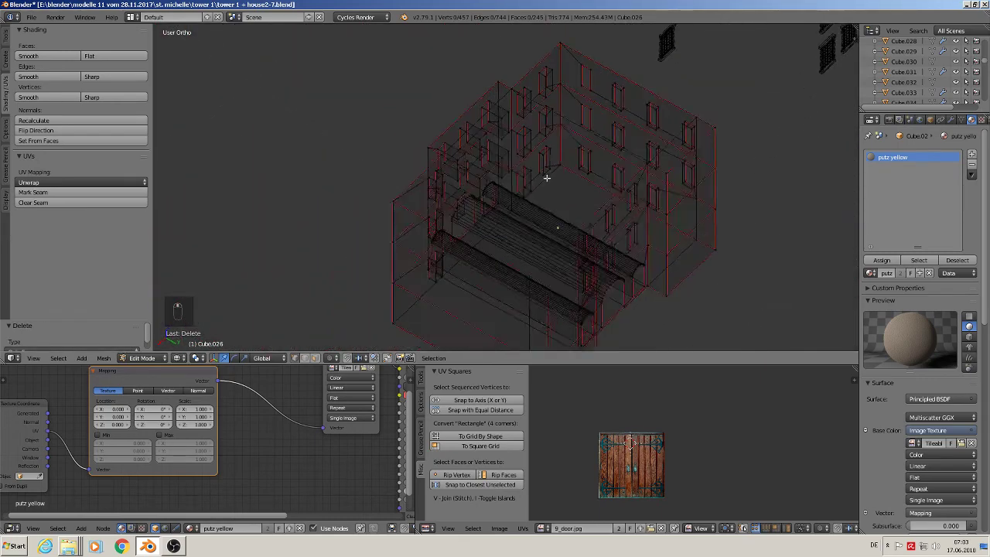
Step: Leave Edit Mode to show the whole house in Material viewport shading, and save the file
{"action": "middle_click_drag", "start_coordinate": [547, 178], "coordinate": [520, 277]}
{"action": "key", "text": "Tab"}
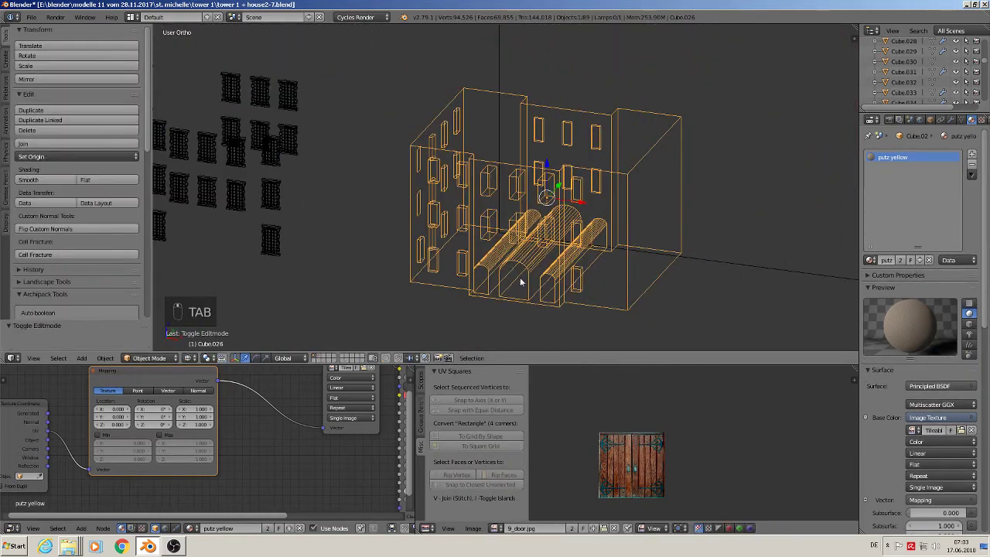
{"action": "left_click", "coordinate": [204, 358]}
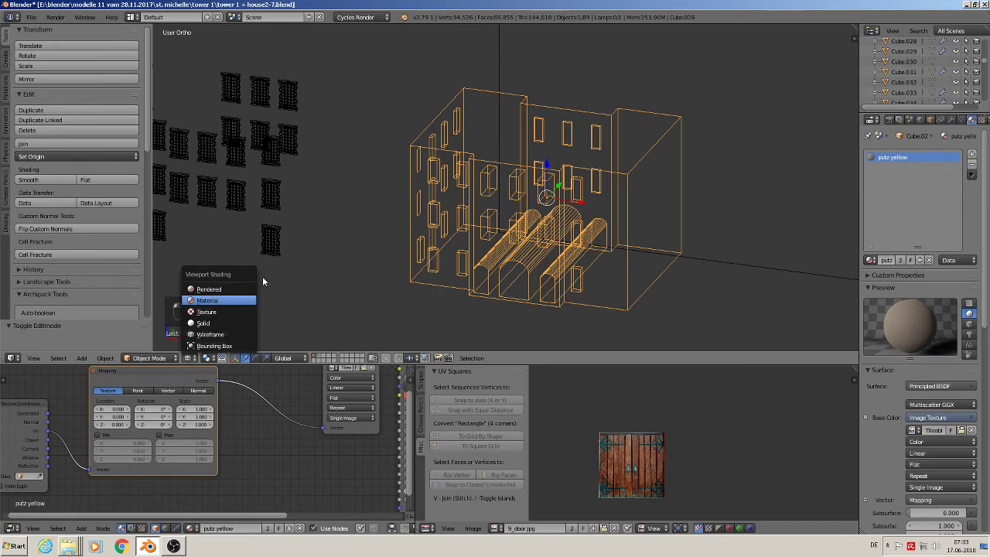
{"action": "left_click", "coordinate": [207, 300]}
{"action": "mouse_move", "coordinate": [435, 266]}
{"action": "middle_mouse_down"}
{"action": "mouse_move", "coordinate": [473, 232]}
{"action": "mouse_move", "coordinate": [464, 228]}
{"action": "mouse_move", "coordinate": [524, 262]}
{"action": "mouse_move", "coordinate": [390, 220]}
{"action": "middle_mouse_up"}
{"action": "left_click", "coordinate": [32, 17]}
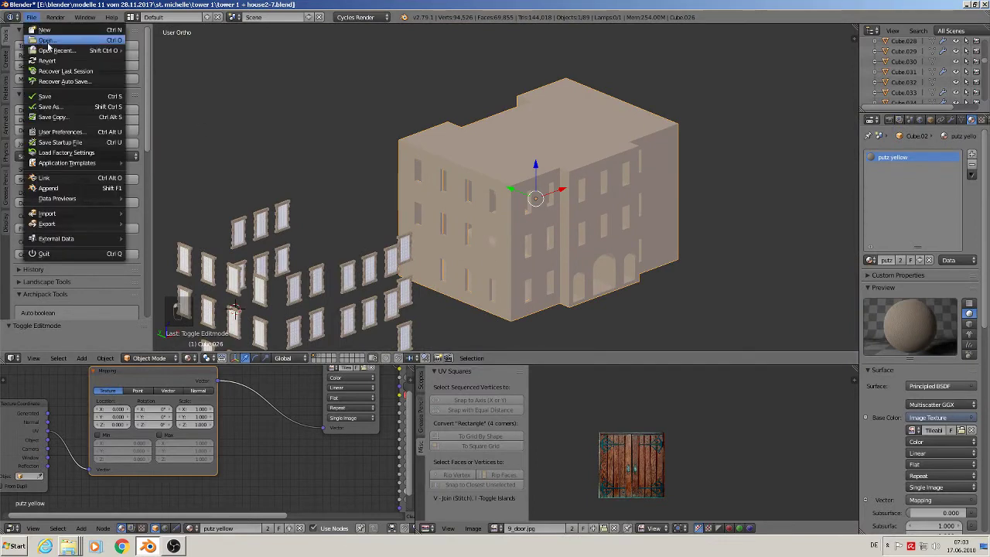
{"action": "left_click", "coordinate": [91, 99]}
Step: Move the house along the X axis onto the separate windows, and fine-tune its position so they fit the niches
{"action": "scroll", "coordinate": [585, 191], "scroll_direction": "down", "scroll_amount": 3}
{"action": "middle_click_drag", "start_coordinate": [586, 192], "coordinate": [639, 138], "text": "shift"}
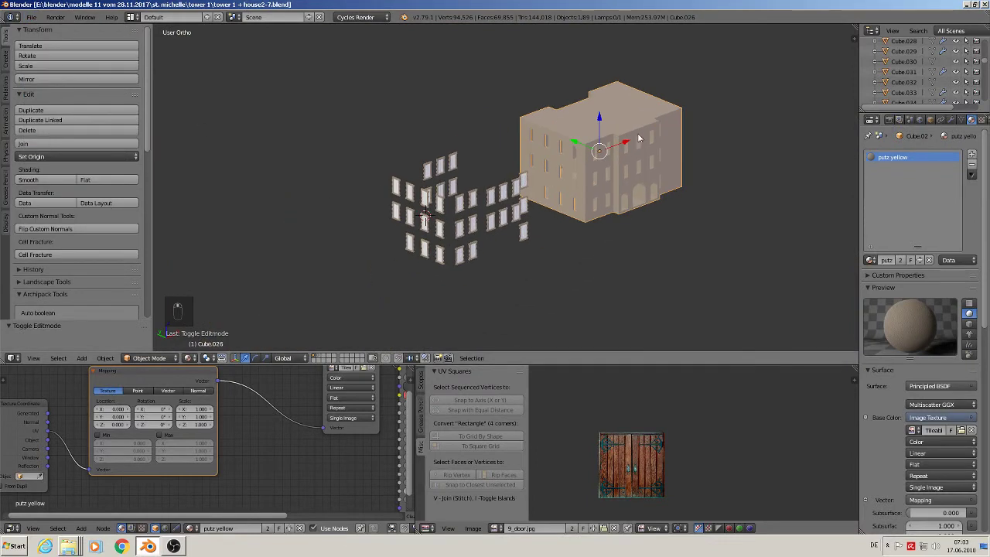
{"action": "left_click_drag", "start_coordinate": [619, 149], "coordinate": [480, 199]}
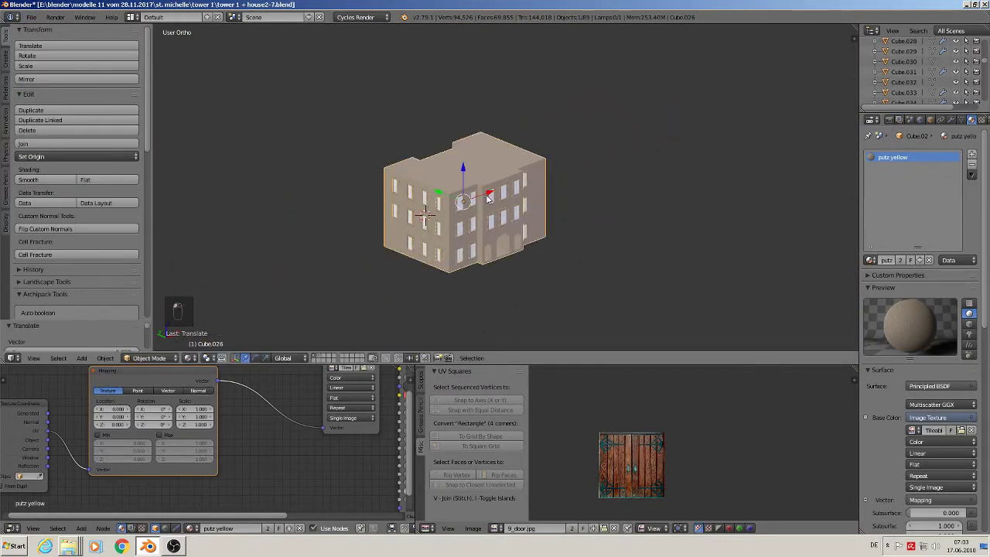
{"action": "scroll", "coordinate": [479, 203], "scroll_direction": "up", "scroll_amount": 4}
{"action": "scroll", "coordinate": [480, 202], "scroll_direction": "up", "scroll_amount": 2}
{"action": "middle_click_drag", "start_coordinate": [479, 203], "coordinate": [413, 196]}
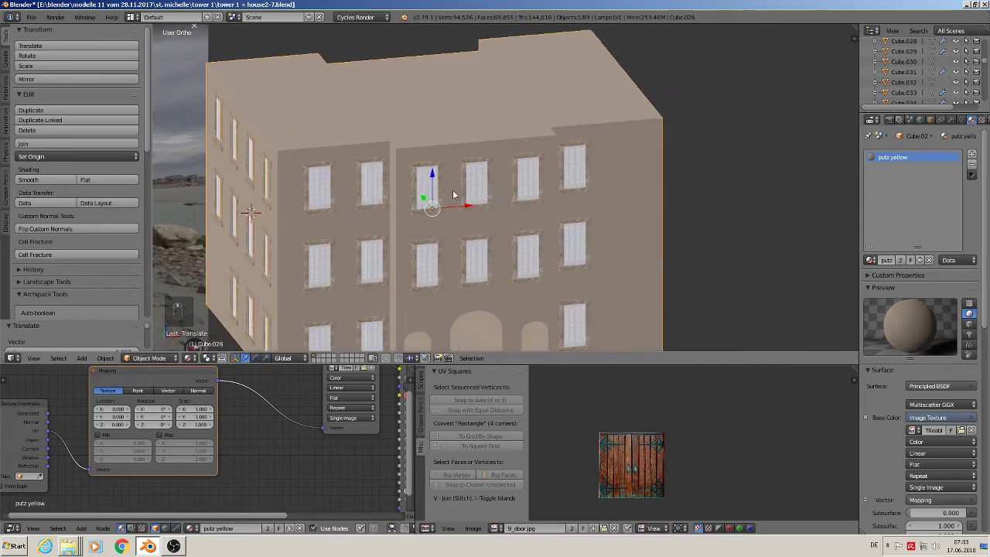
{"action": "left_click_drag", "start_coordinate": [458, 211], "coordinate": [471, 206]}
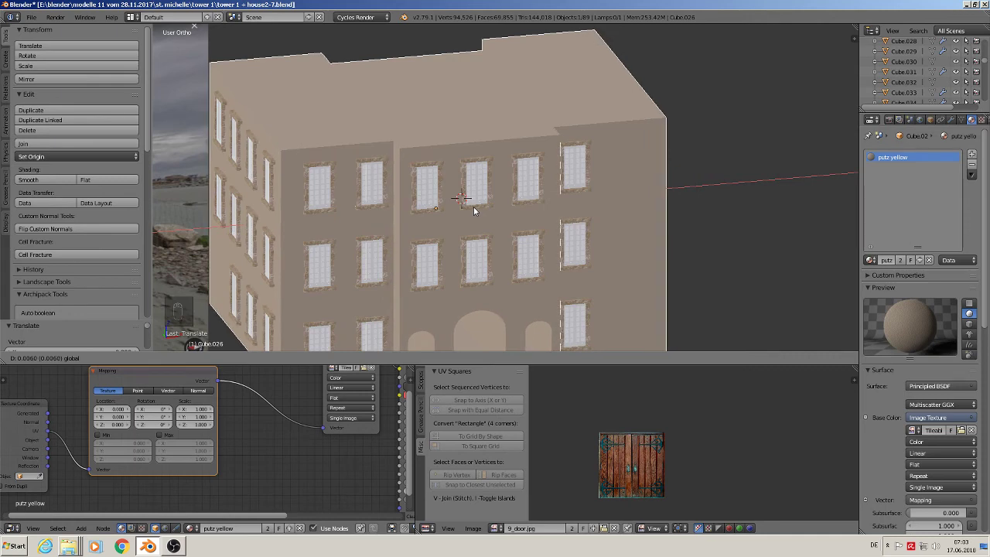
{"action": "scroll", "coordinate": [473, 206], "scroll_direction": "down", "scroll_amount": 3}
{"action": "middle_click_drag", "start_coordinate": [473, 212], "coordinate": [557, 275]}
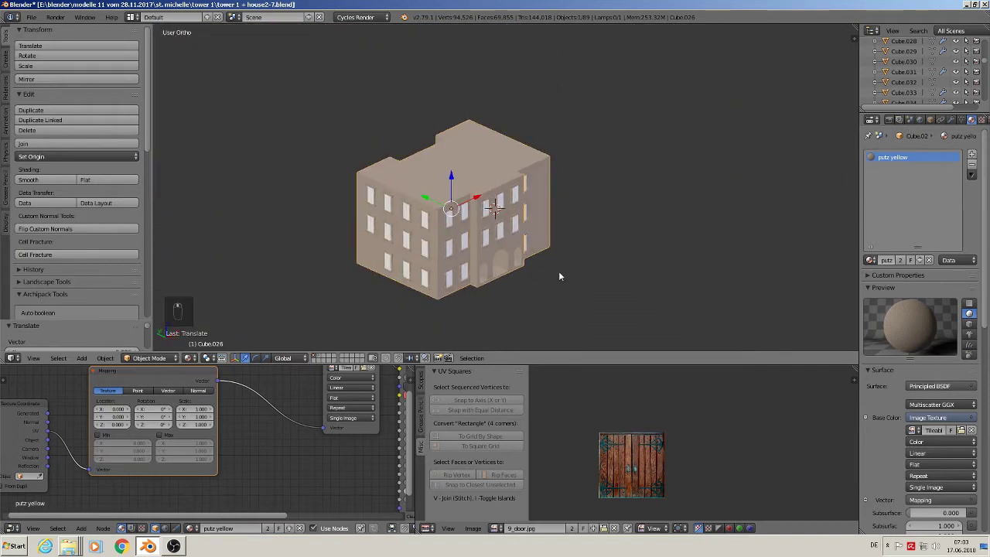
Step: Duplicate the house together with all its windows, and move the copy along the X axis away from the original
{"action": "scroll", "coordinate": [545, 274], "scroll_direction": "down", "scroll_amount": 2}
{"action": "key", "text": "a"}
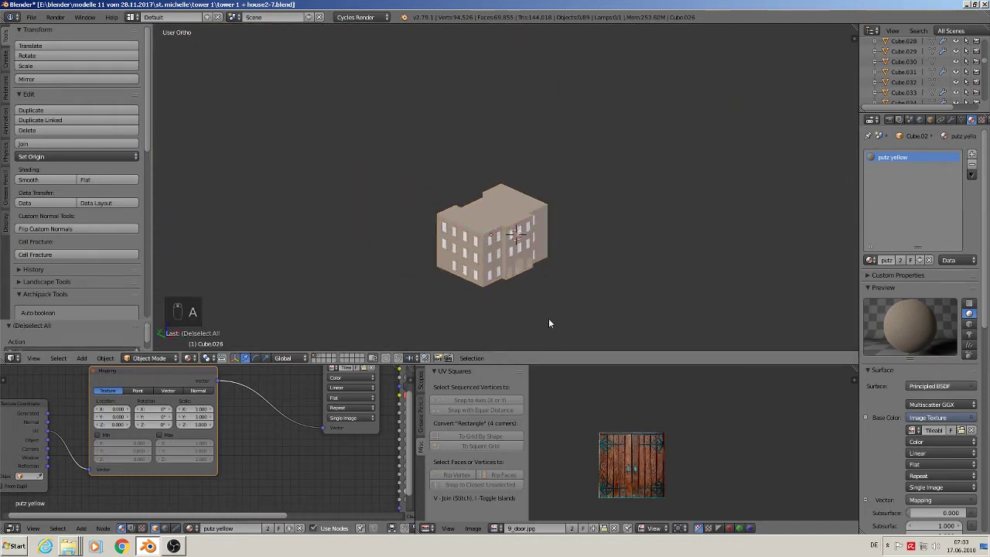
{"action": "key", "text": "b"}
{"action": "left_click_drag", "start_coordinate": [596, 326], "coordinate": [357, 138]}
{"action": "middle_click_drag", "start_coordinate": [358, 141], "coordinate": [362, 186]}
{"action": "scroll", "coordinate": [361, 186], "scroll_direction": "down", "scroll_amount": 1}
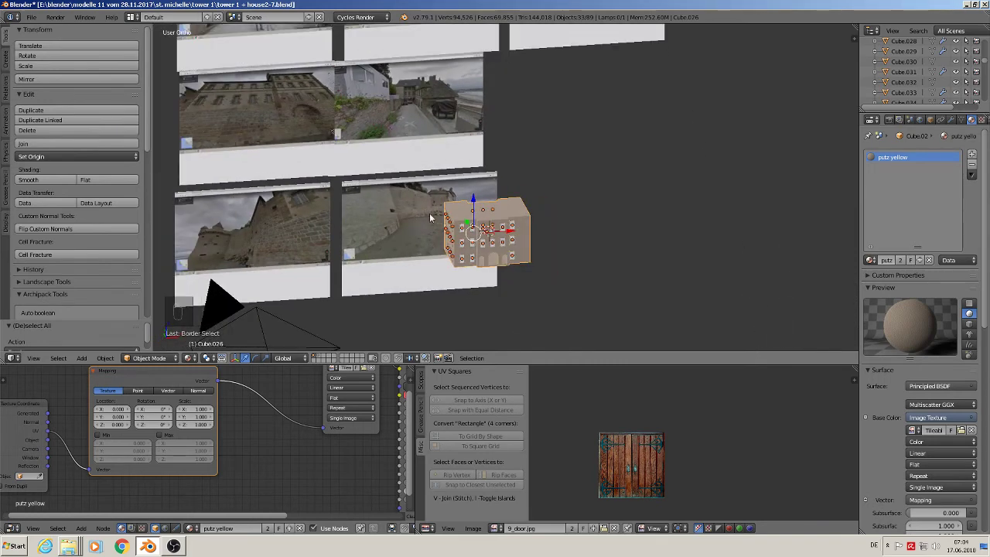
{"action": "key", "text": "shift+d"}
{"action": "right_click", "coordinate": [528, 235]}
{"action": "left_click_drag", "start_coordinate": [515, 232], "coordinate": [673, 236]}
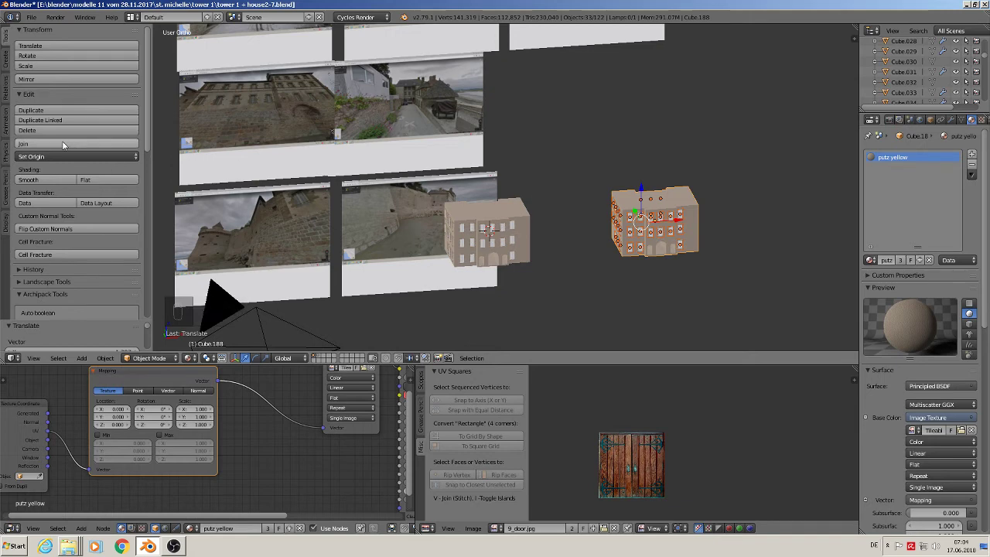
Step: Join the duplicated house and windows into one object and raise it slightly along the Z axis
{"action": "left_click", "coordinate": [100, 143]}
{"action": "left_click_drag", "start_coordinate": [655, 188], "coordinate": [656, 167]}
Step: Select the original house with its separate windows and move them to the second layer
{"action": "right_click", "coordinate": [508, 225]}
{"action": "middle_click_drag", "start_coordinate": [563, 291], "coordinate": [595, 329]}
{"action": "key", "text": "a"}
{"action": "key", "text": "b"}
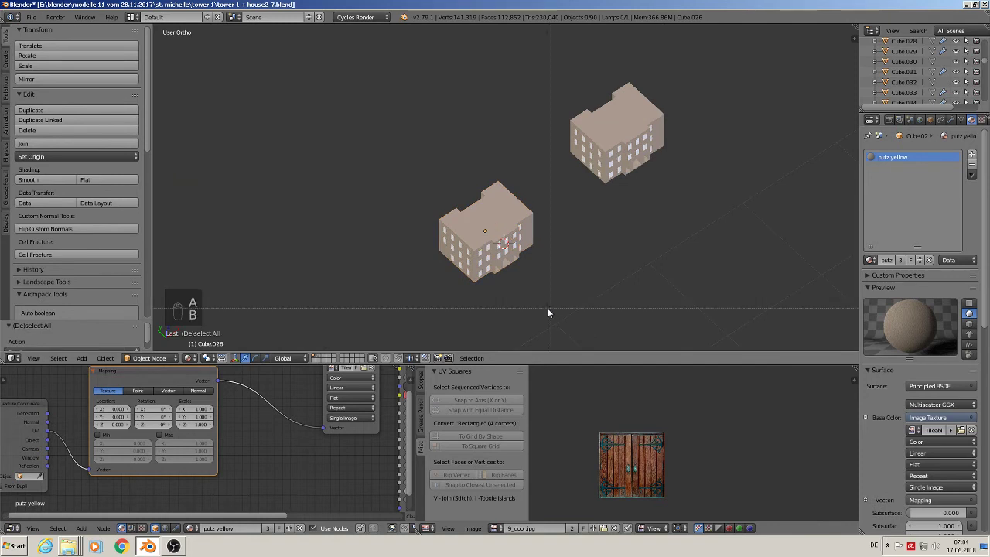
{"action": "left_click_drag", "start_coordinate": [548, 310], "coordinate": [408, 165]}
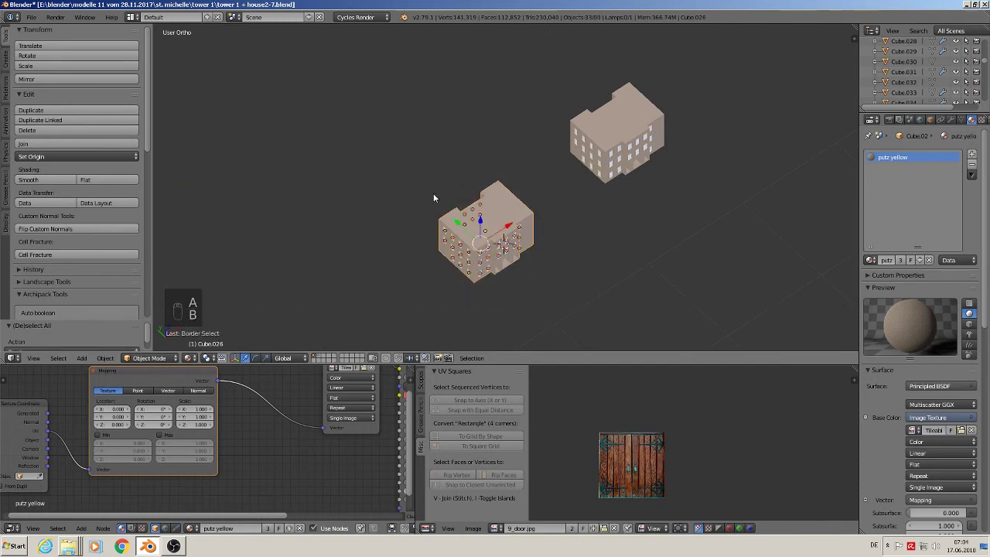
{"action": "key", "text": "m"}
{"action": "left_click", "coordinate": [523, 215]}
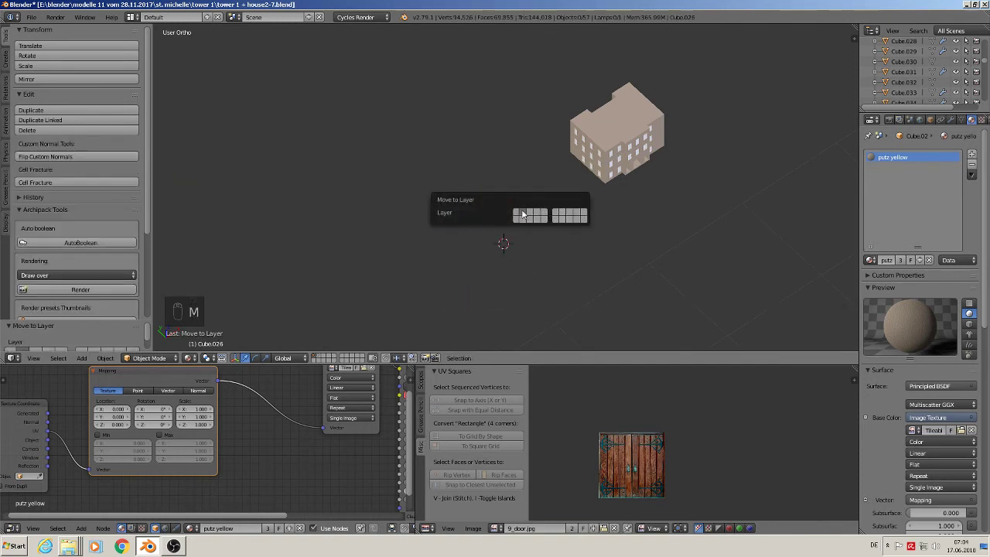
Step: Move the joined house along the X axis back toward the reference photos
{"action": "right_click", "coordinate": [650, 133]}
{"action": "left_click_drag", "start_coordinate": [645, 111], "coordinate": [305, 178]}
{"action": "middle_click_drag", "start_coordinate": [359, 205], "coordinate": [301, 153]}
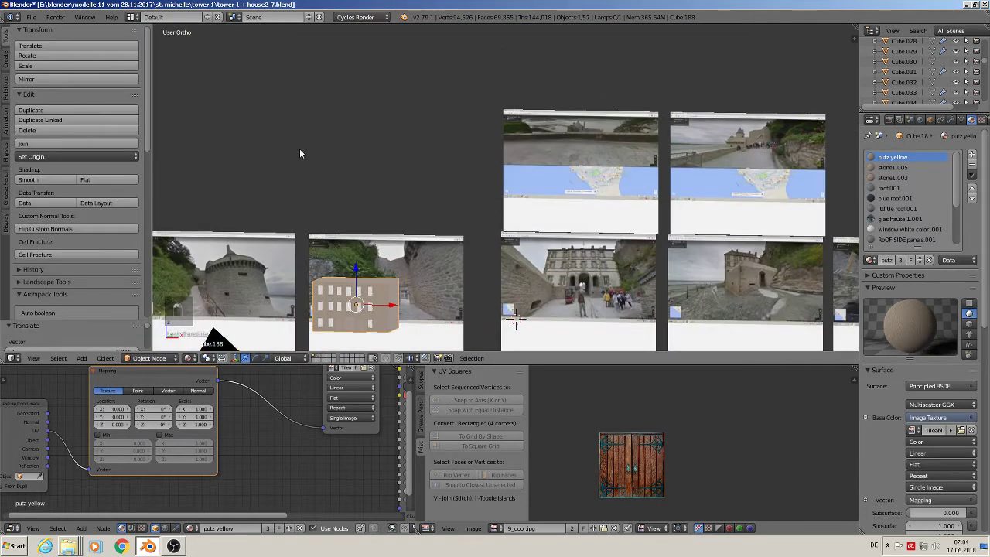
{"action": "middle_click_drag", "start_coordinate": [357, 230], "coordinate": [511, 187], "text": "shift"}
{"action": "scroll", "coordinate": [486, 158], "scroll_direction": "up", "scroll_amount": 1}
{"action": "scroll", "coordinate": [511, 187], "scroll_direction": "up", "scroll_amount": 2}
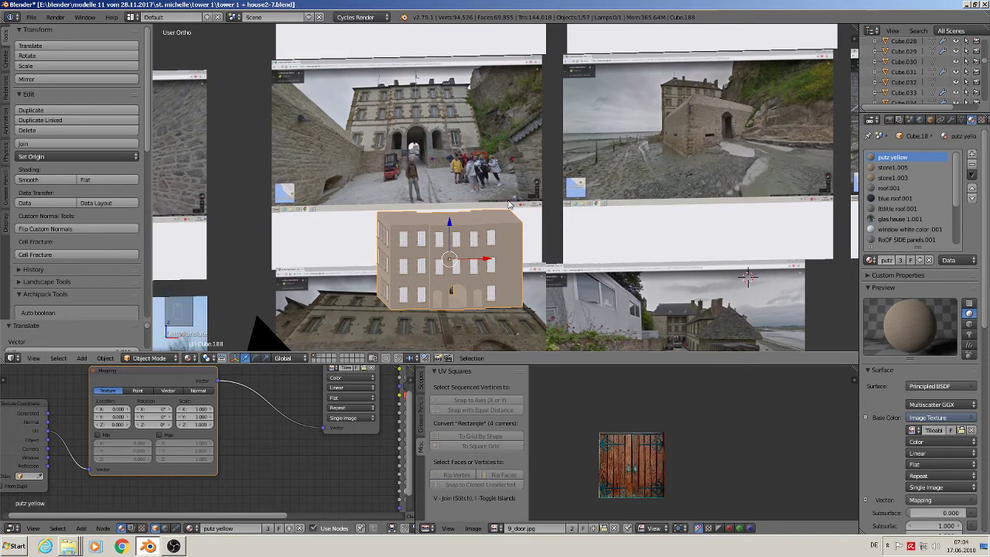
{"action": "scroll", "coordinate": [509, 232], "scroll_direction": "up", "scroll_amount": 3}
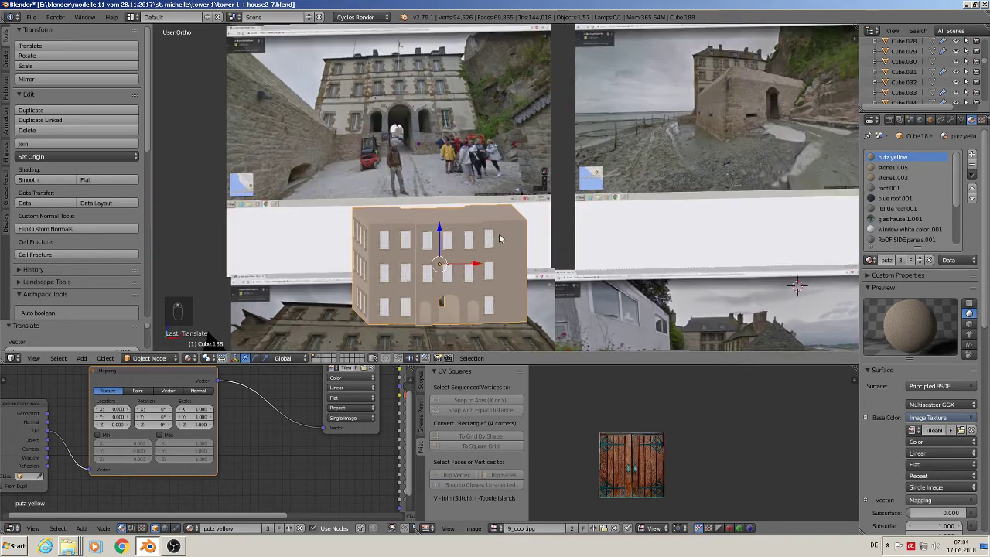
{"action": "middle_click_drag", "start_coordinate": [496, 239], "coordinate": [498, 296]}
{"action": "scroll", "coordinate": [449, 279], "scroll_direction": "up", "scroll_amount": 3}
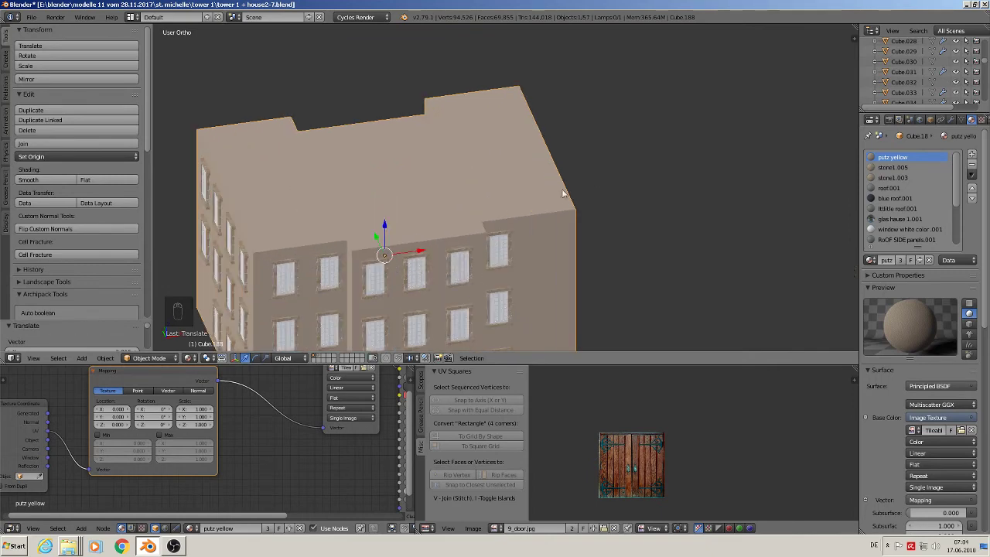
{"action": "scroll", "coordinate": [385, 248], "scroll_direction": "up", "scroll_amount": 6}
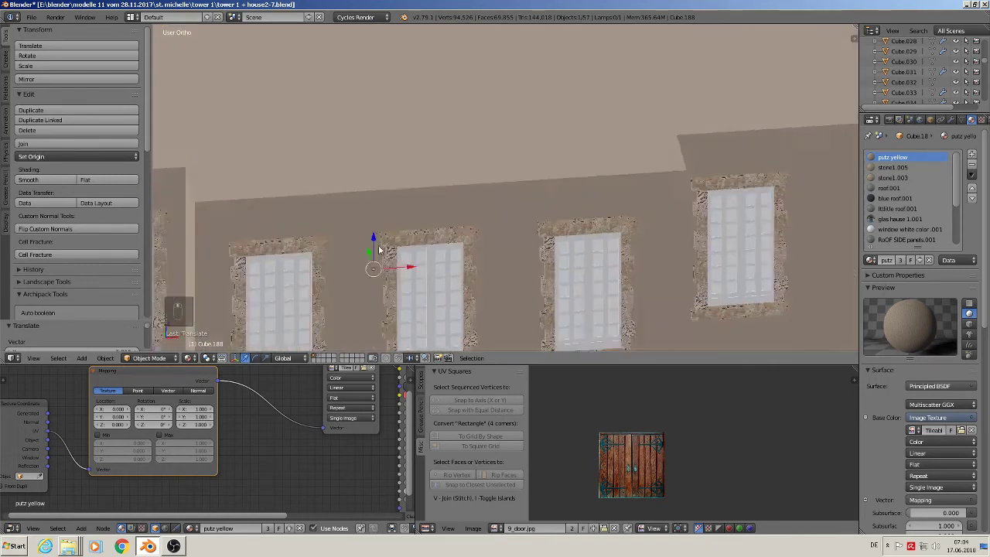
{"action": "scroll", "coordinate": [388, 230], "scroll_direction": "down", "scroll_amount": 3}
Step: In Edit Mode, select only the linked wall mesh of the joined house without the windows, and unwrap it
{"action": "key", "text": "Tab"}
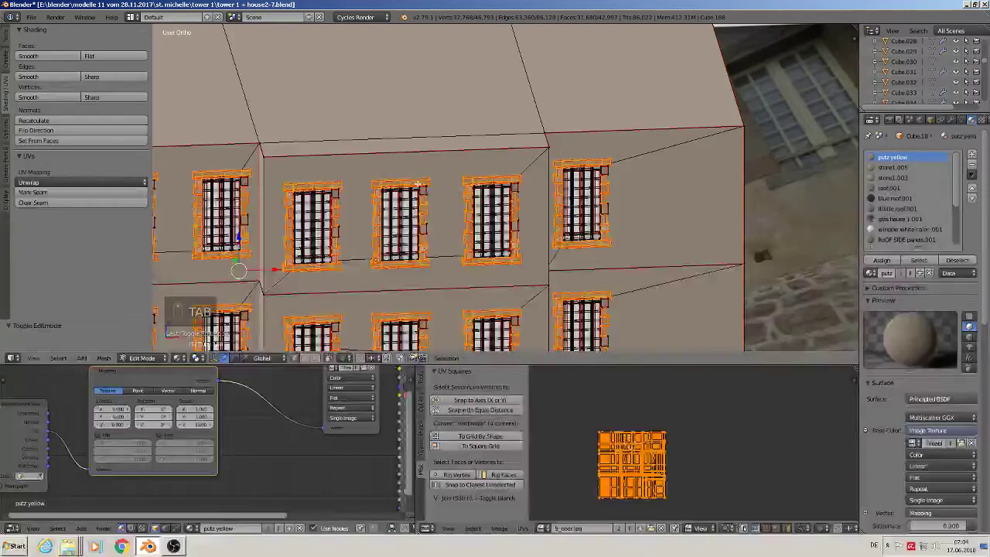
{"action": "scroll", "coordinate": [415, 190], "scroll_direction": "down", "scroll_amount": 5}
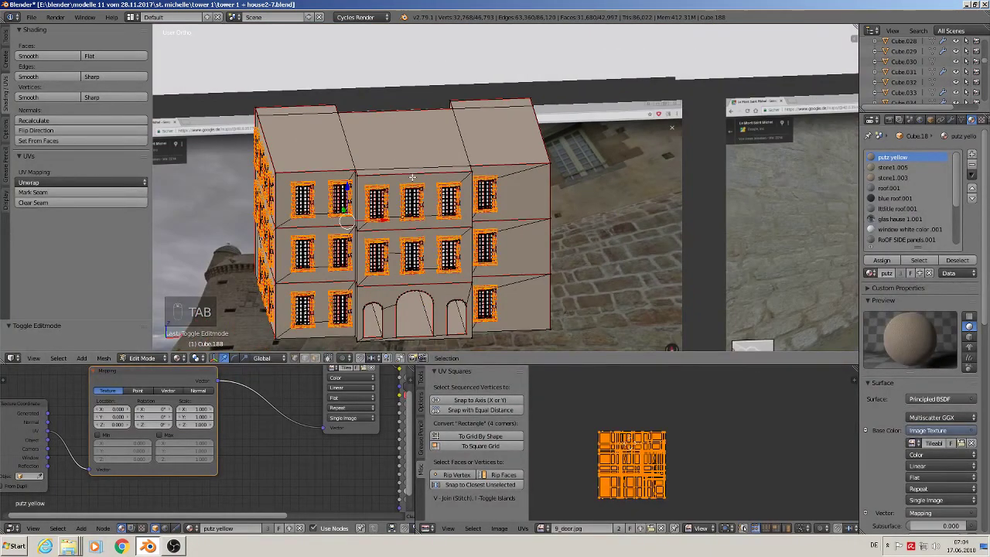
{"action": "key", "text": "a"}
{"action": "key", "text": "l"}
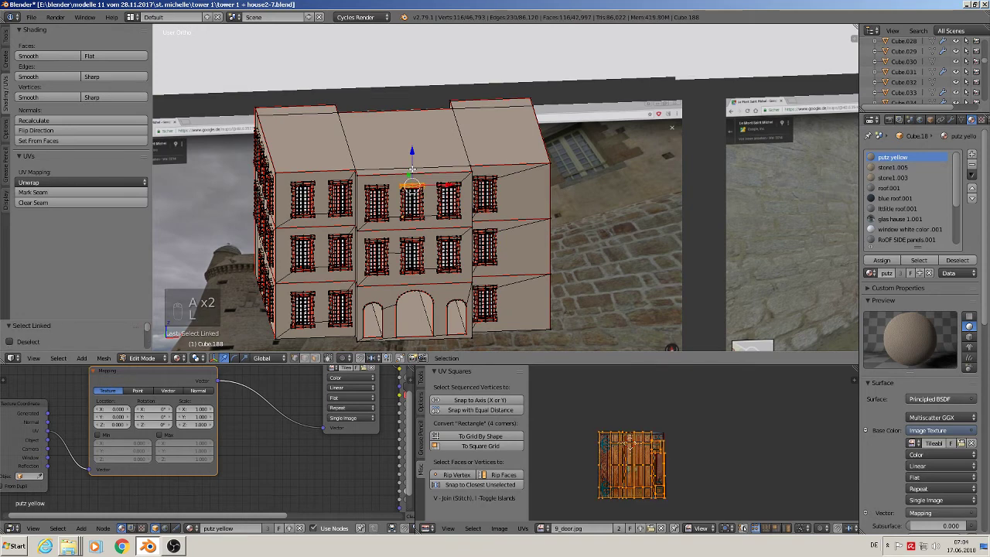
{"action": "key", "text": "a"}
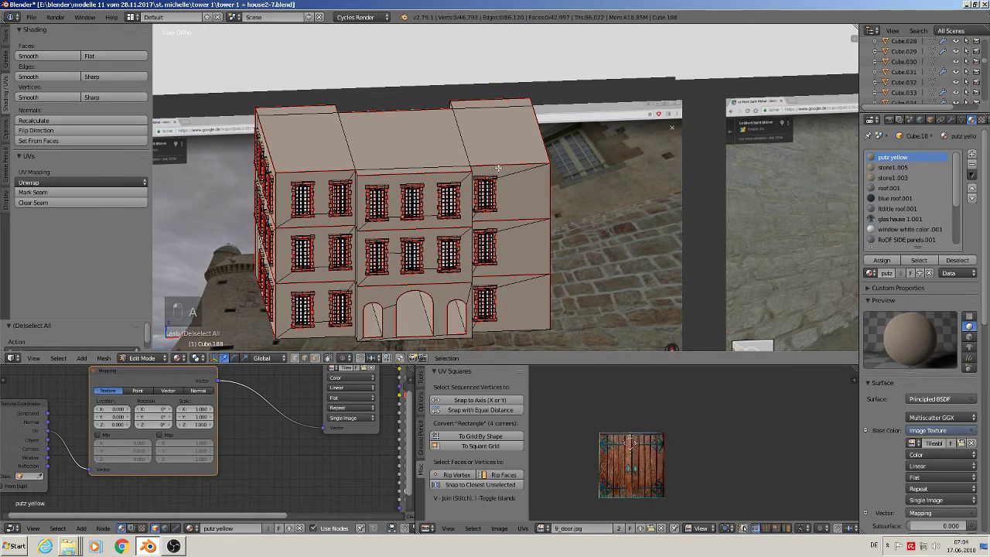
{"action": "key", "text": "l"}
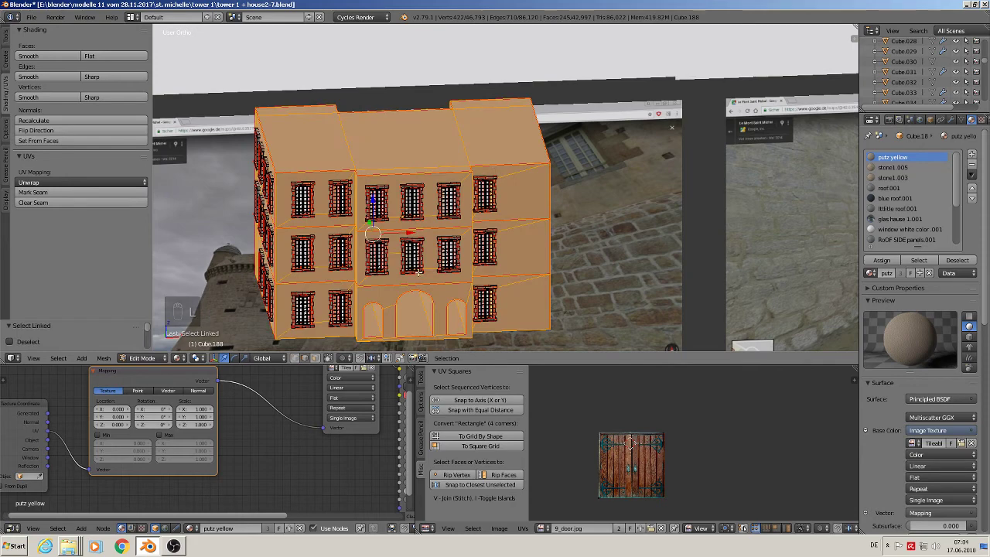
{"action": "key", "text": "KP_1"}
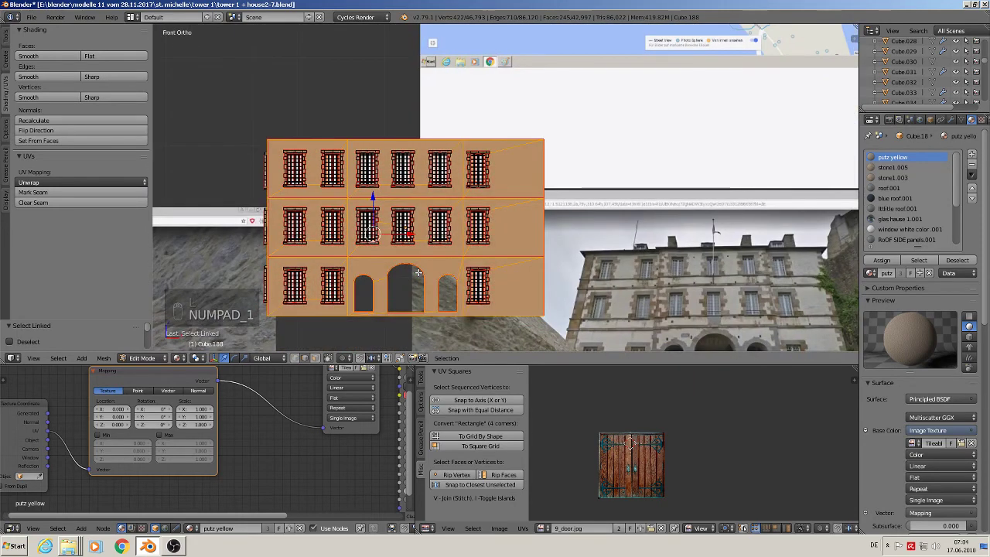
{"action": "key", "text": "u"}
{"action": "left_click", "coordinate": [419, 274]}
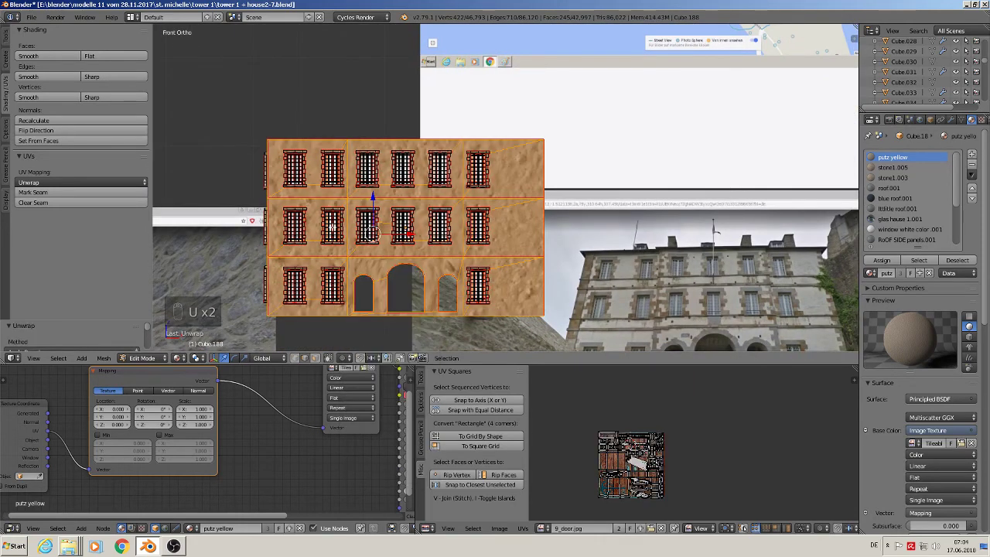
{"action": "middle_click_drag", "start_coordinate": [333, 226], "coordinate": [429, 257]}
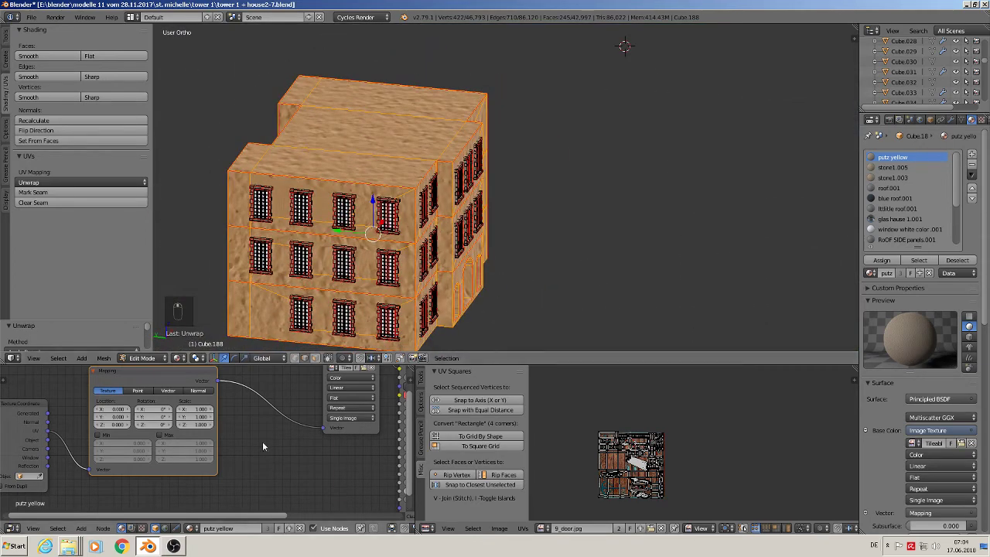
Step: Set the X and Y scale in the plaster material's Mapping node to 0.1
{"action": "scroll", "coordinate": [220, 410], "scroll_direction": "up", "scroll_amount": 5}
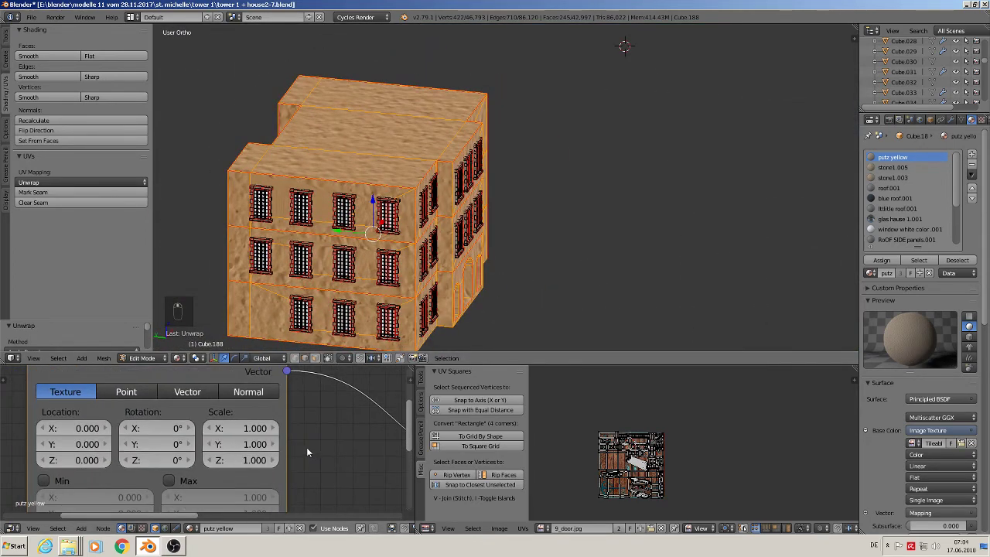
{"action": "scroll", "coordinate": [278, 443], "scroll_direction": "up", "scroll_amount": 1}
{"action": "left_click", "coordinate": [217, 412]}
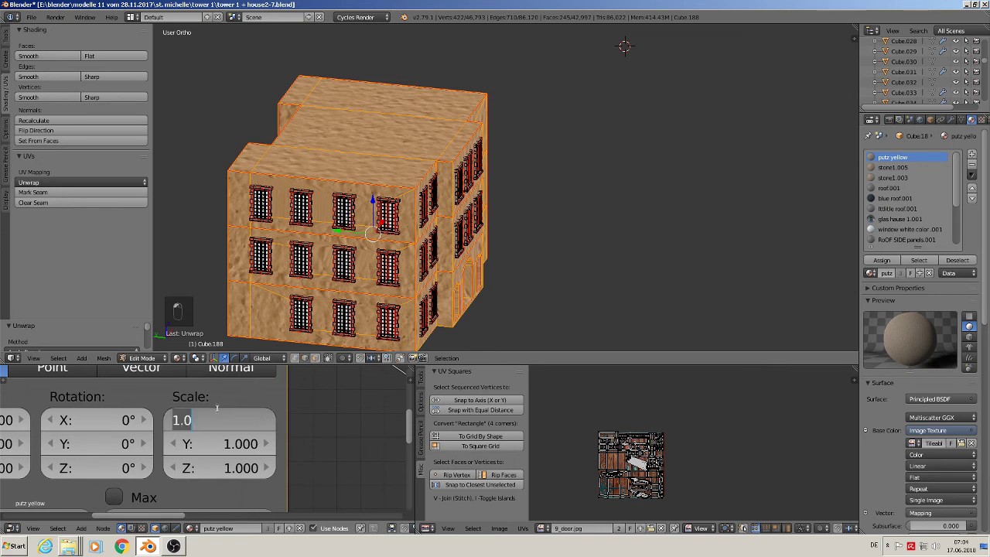
{"action": "type", "text": "0.1"}
{"action": "key", "text": "Return"}
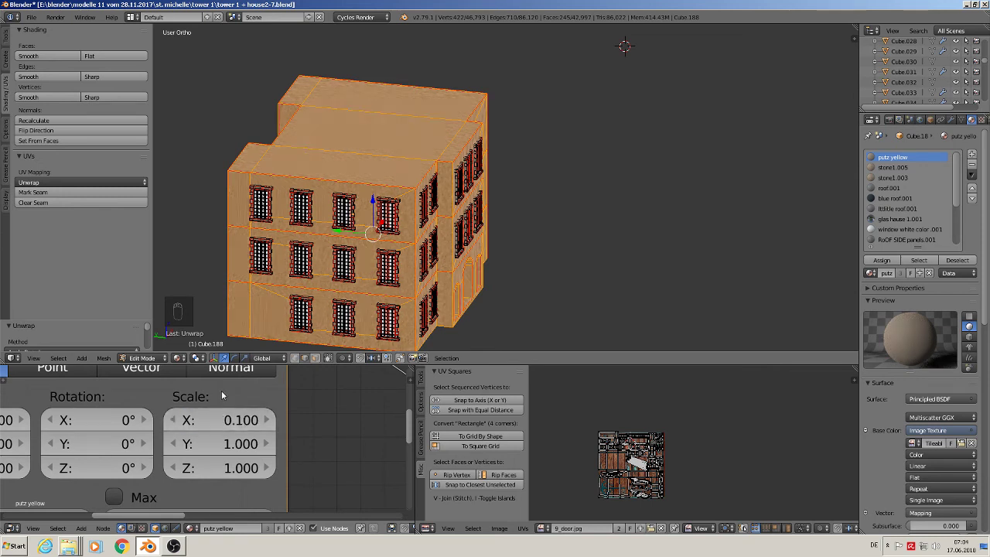
{"action": "left_click", "coordinate": [224, 437]}
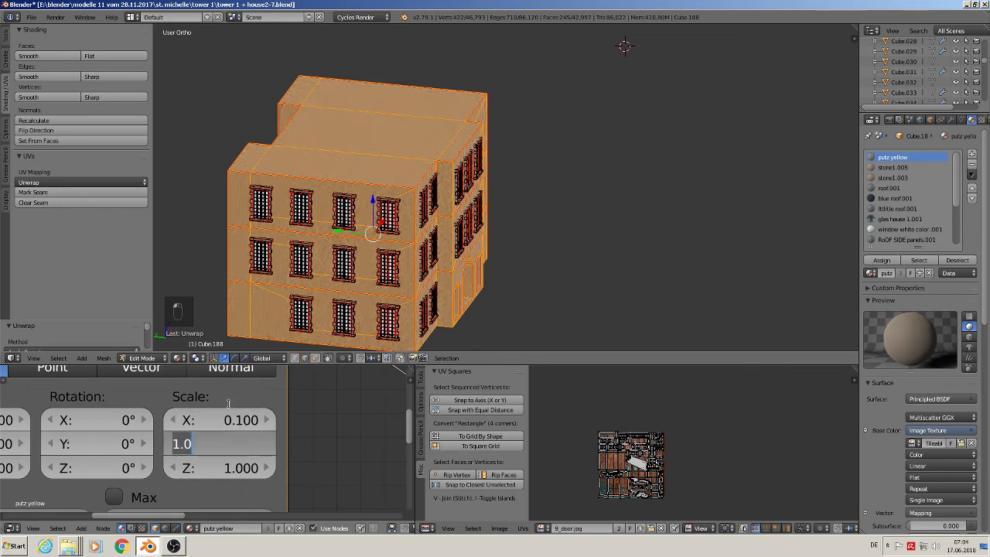
{"action": "type", "text": "0.1"}
{"action": "key", "text": "Return"}
Step: Deselect the wall mesh and return to Object Mode to inspect the plaster texture on the facade
{"action": "scroll", "coordinate": [402, 182], "scroll_direction": "up", "scroll_amount": 3}
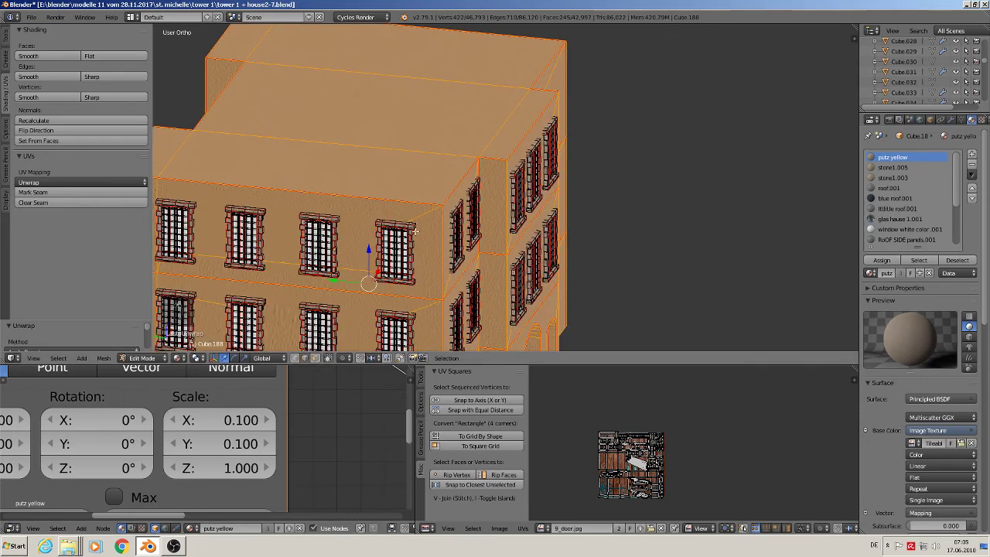
{"action": "scroll", "coordinate": [415, 231], "scroll_direction": "up", "scroll_amount": 2}
{"action": "key", "text": "a"}
{"action": "scroll", "coordinate": [387, 226], "scroll_direction": "up", "scroll_amount": 4}
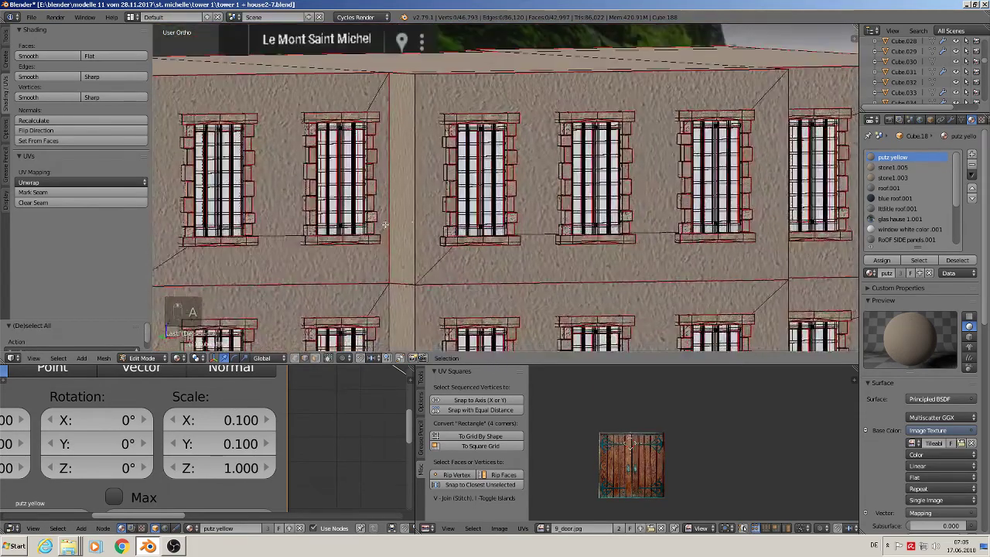
{"action": "key", "text": "Tab"}
{"action": "scroll", "coordinate": [431, 226], "scroll_direction": "down", "scroll_amount": 2}
{"action": "middle_click_drag", "start_coordinate": [437, 233], "coordinate": [370, 251]}
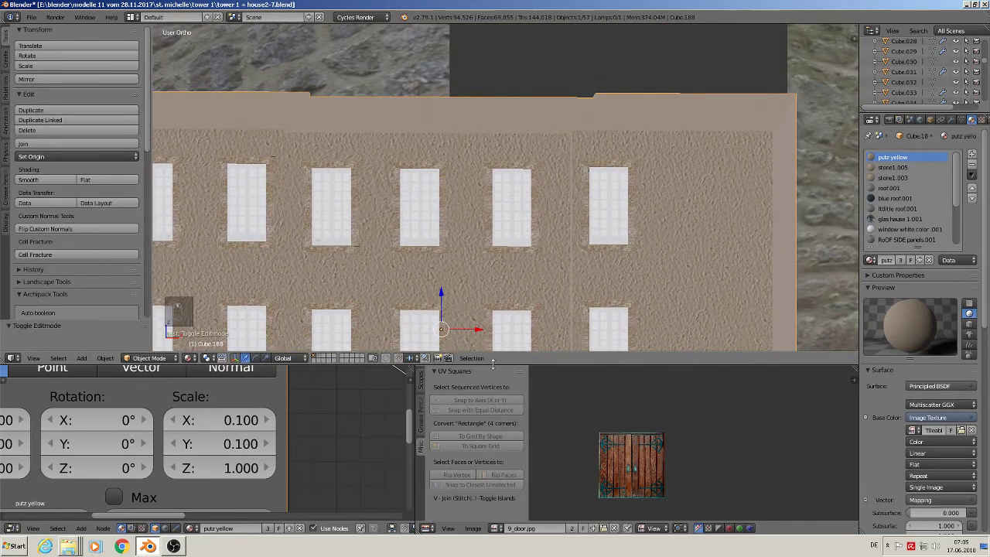
Step: Set the X and Y scale in the plaster material's Mapping node to 0.05, and deselect the house to inspect the finer texture
{"action": "left_click", "coordinate": [215, 422]}
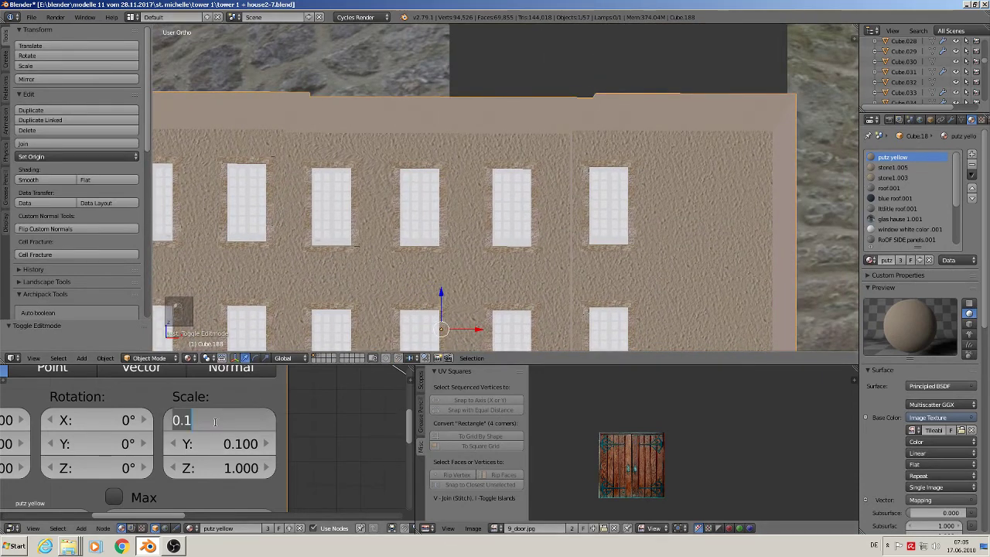
{"action": "type", "text": ".05"}
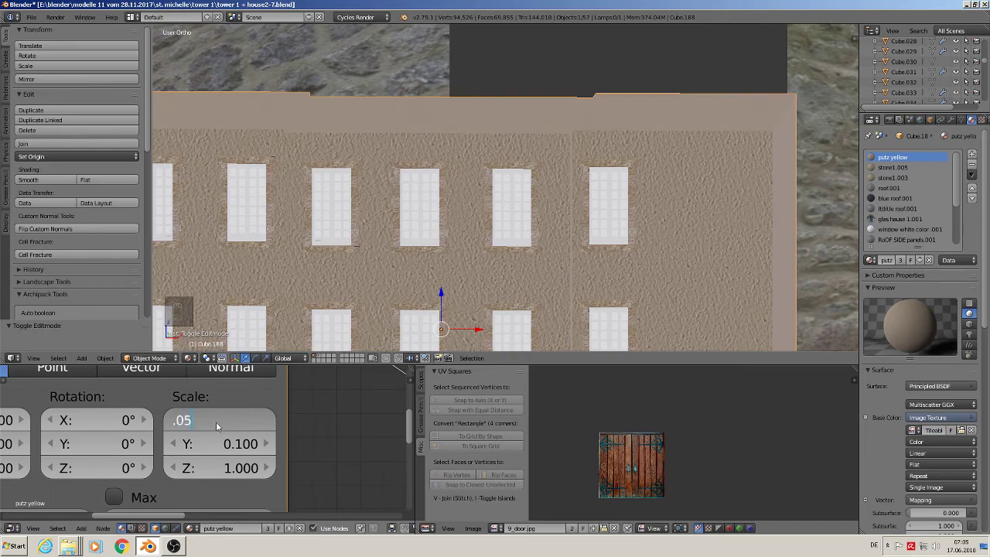
{"action": "key", "text": "Return"}
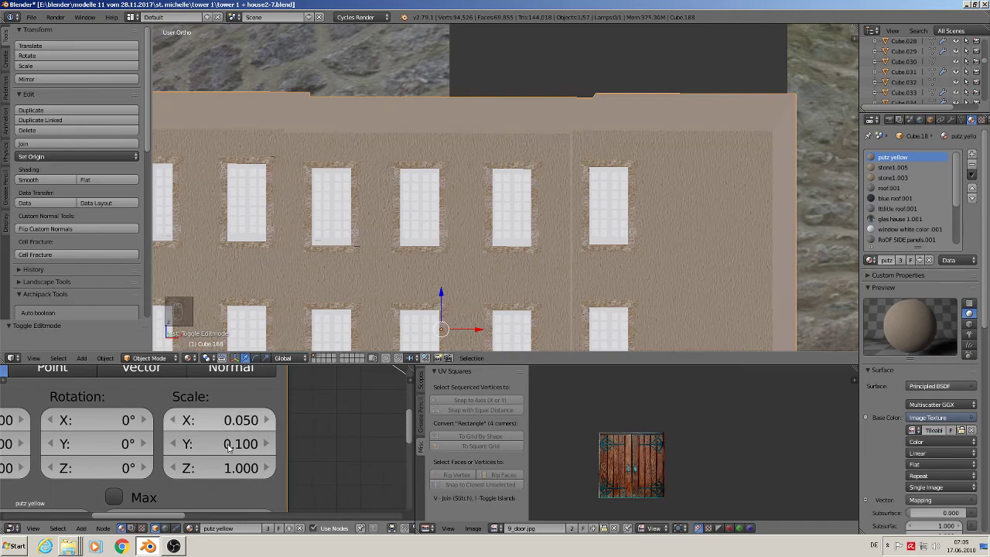
{"action": "left_click", "coordinate": [228, 444]}
{"action": "key", "text": "period"}
{"action": "key", "text": "0"}
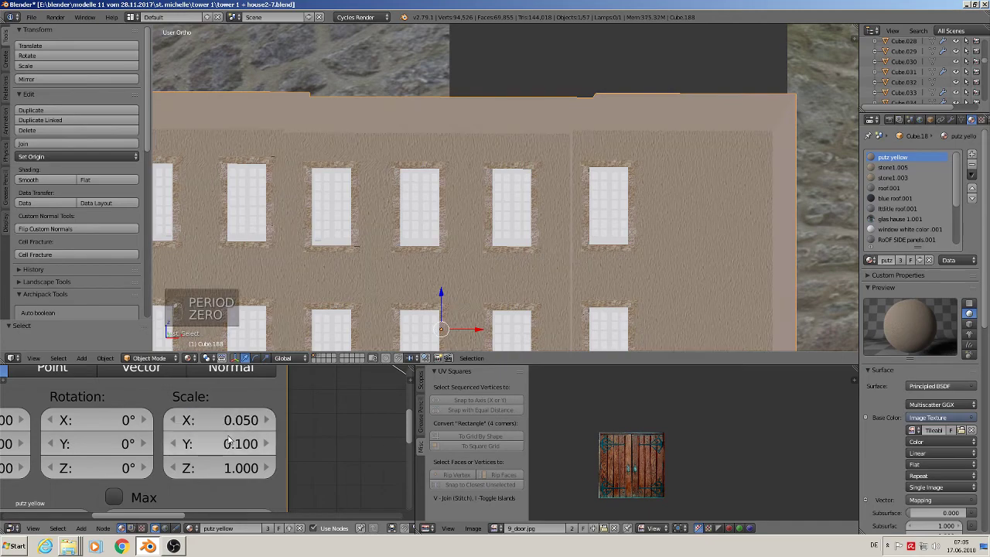
{"action": "key", "text": "5"}
{"action": "key", "text": "Return"}
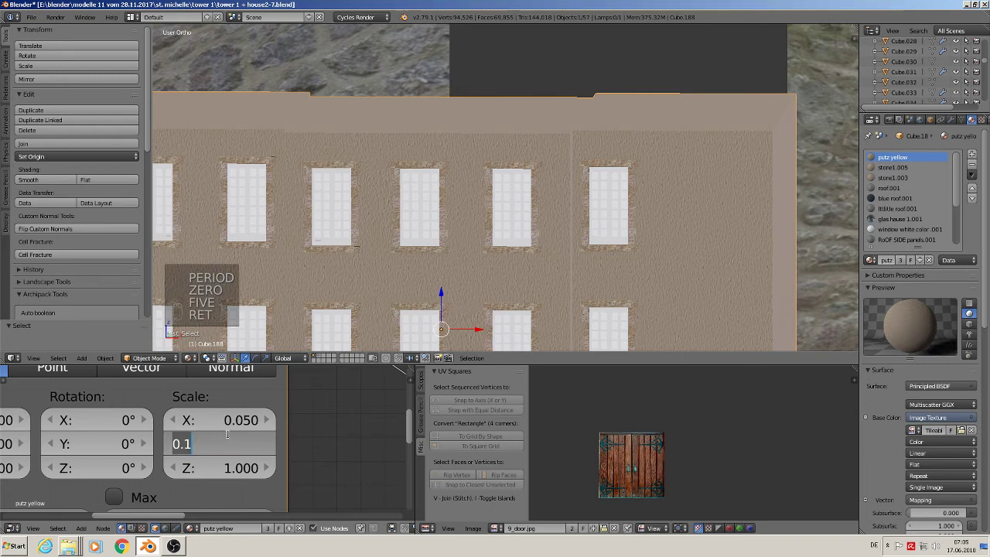
{"action": "key", "text": "BackSpace"}
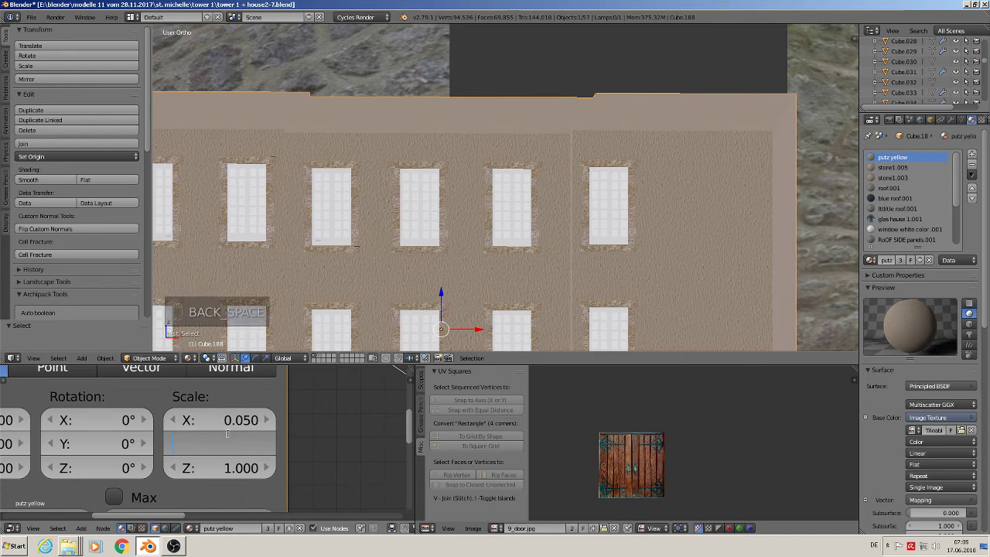
{"action": "key", "text": "Return"}
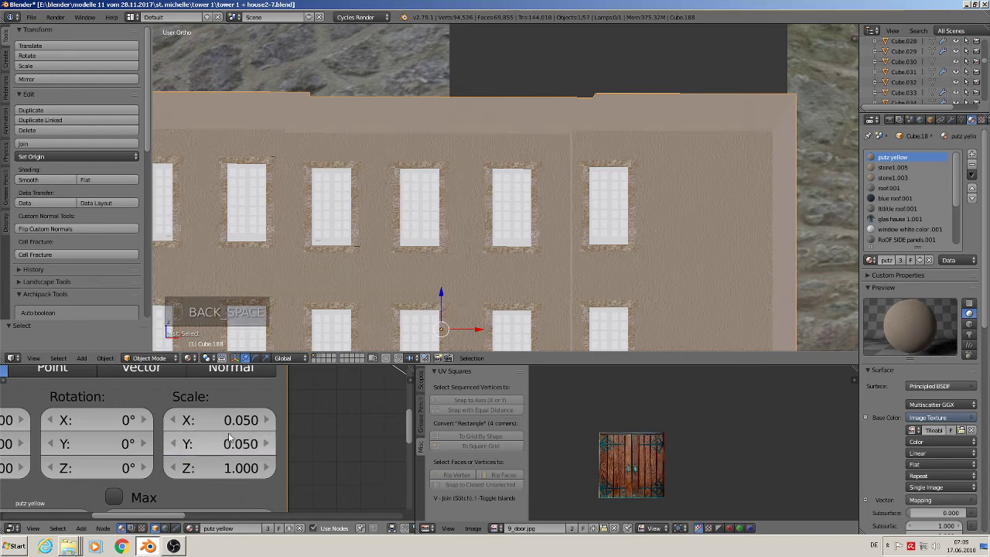
{"action": "scroll", "coordinate": [612, 158], "scroll_direction": "down", "scroll_amount": 2}
{"action": "key", "text": "a"}
{"action": "middle_click_drag", "start_coordinate": [612, 168], "coordinate": [566, 180]}
{"action": "scroll", "coordinate": [565, 183], "scroll_direction": "up", "scroll_amount": 4}
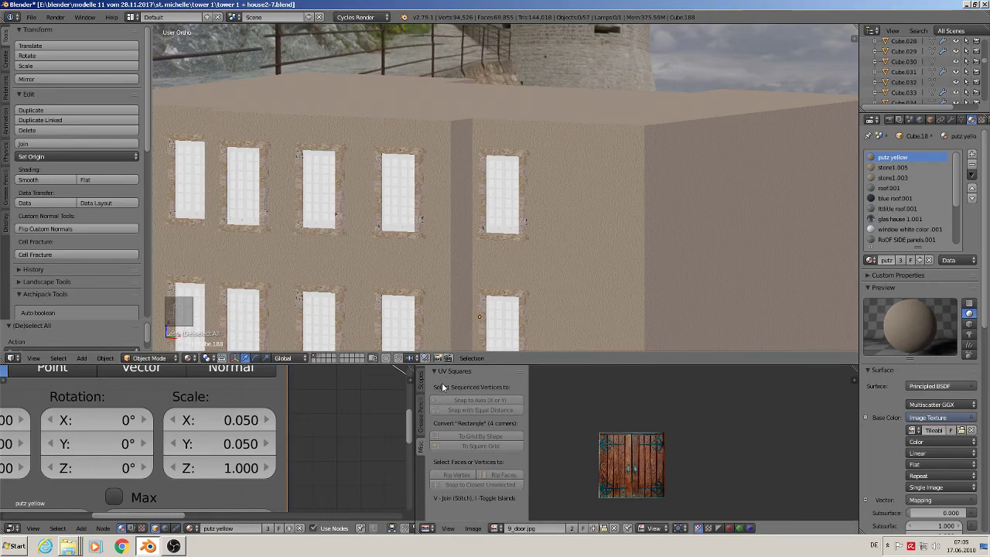
Step: Shift the Image Texture node away from the Principled BSDF and insert a MixRGB node into the Base Color link between them
{"action": "scroll", "coordinate": [355, 441], "scroll_direction": "down", "scroll_amount": 4}
{"action": "middle_click_drag", "start_coordinate": [351, 441], "coordinate": [159, 480]}
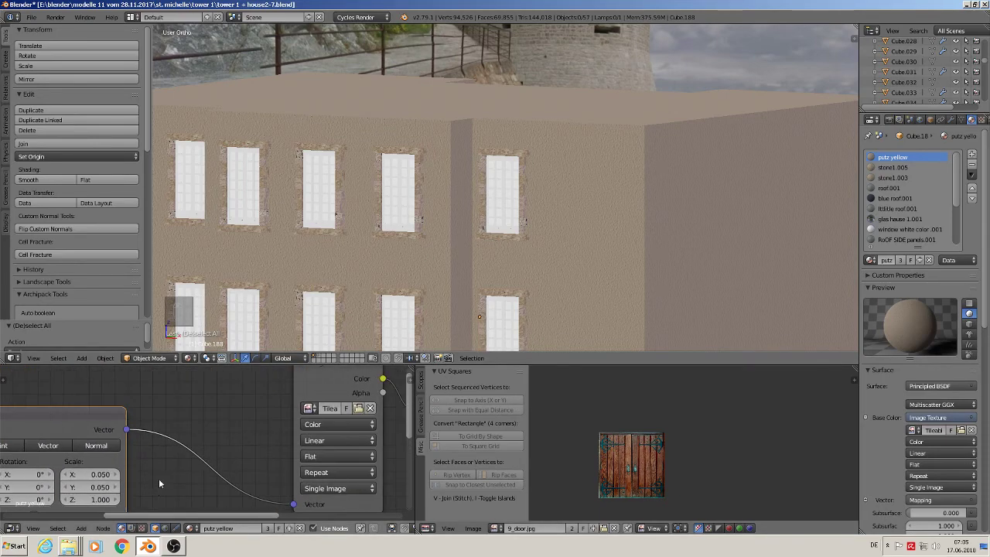
{"action": "scroll", "coordinate": [169, 474], "scroll_direction": "down", "scroll_amount": 2}
{"action": "middle_click_drag", "start_coordinate": [264, 458], "coordinate": [127, 473]}
{"action": "scroll", "coordinate": [137, 460], "scroll_direction": "down", "scroll_amount": 3}
{"action": "middle_click_drag", "start_coordinate": [190, 441], "coordinate": [294, 436]}
{"action": "left_click_drag", "start_coordinate": [269, 403], "coordinate": [183, 399]}
{"action": "scroll", "coordinate": [268, 420], "scroll_direction": "up", "scroll_amount": 1}
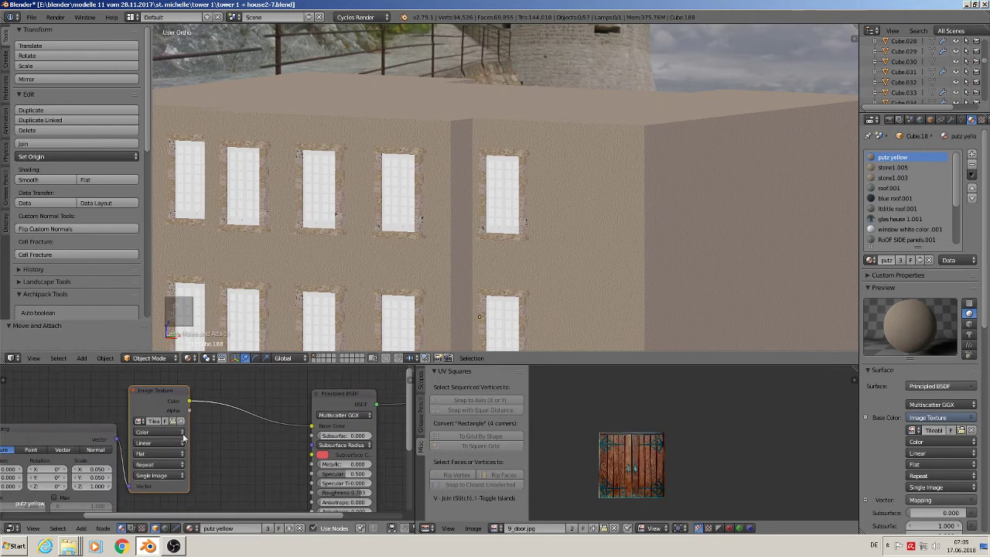
{"action": "left_click", "coordinate": [81, 528]}
{"action": "mouse_move", "coordinate": [101, 465]}
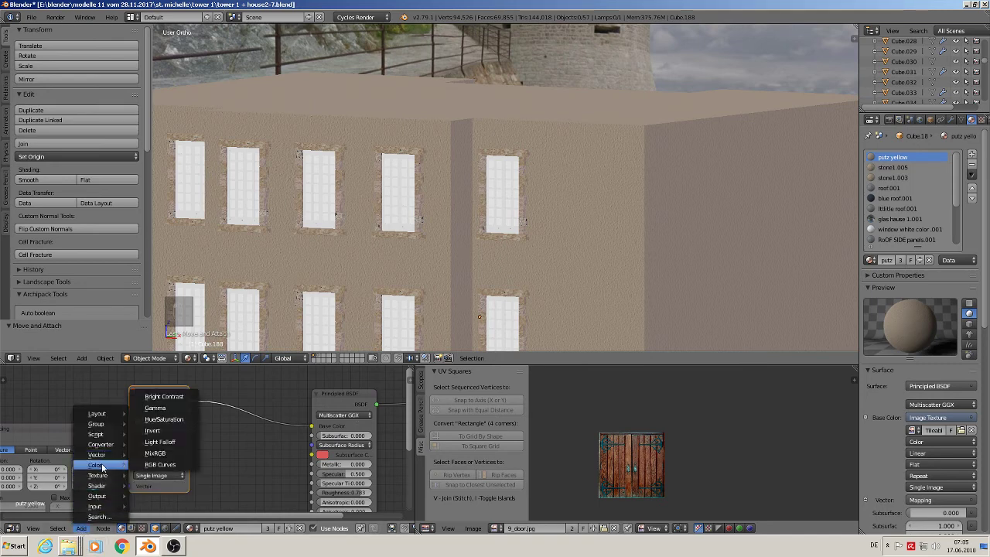
{"action": "left_click", "coordinate": [169, 453]}
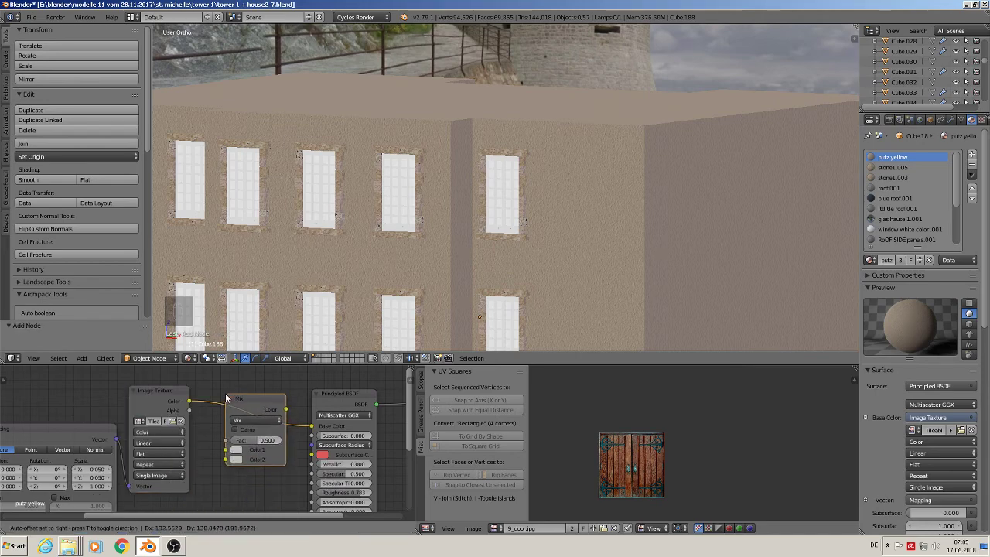
{"action": "left_click", "coordinate": [227, 398]}
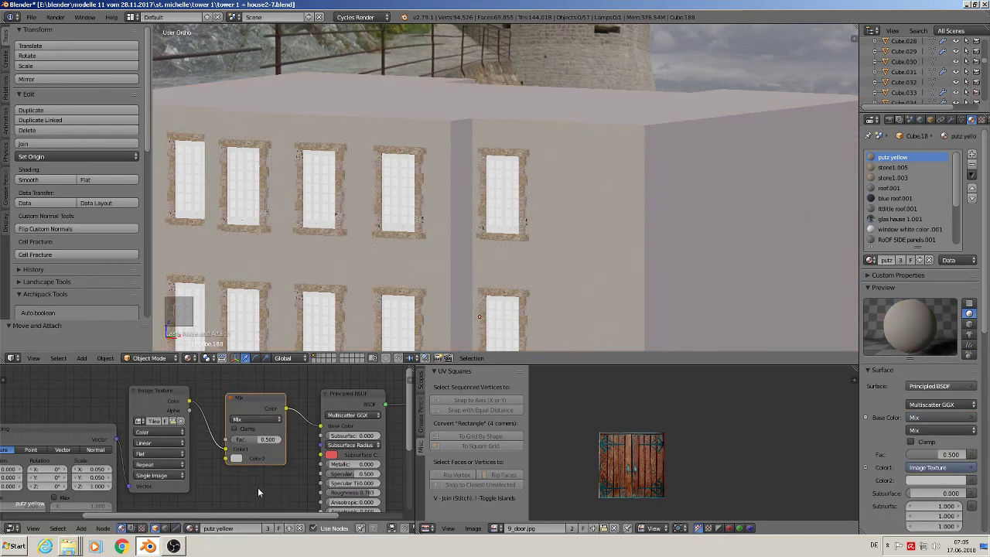
Step: Tint the Mix node's Color2 a muted yellow of about R 0.500, G 0.484, B 0.319
{"action": "scroll", "coordinate": [259, 491], "scroll_direction": "up", "scroll_amount": 2}
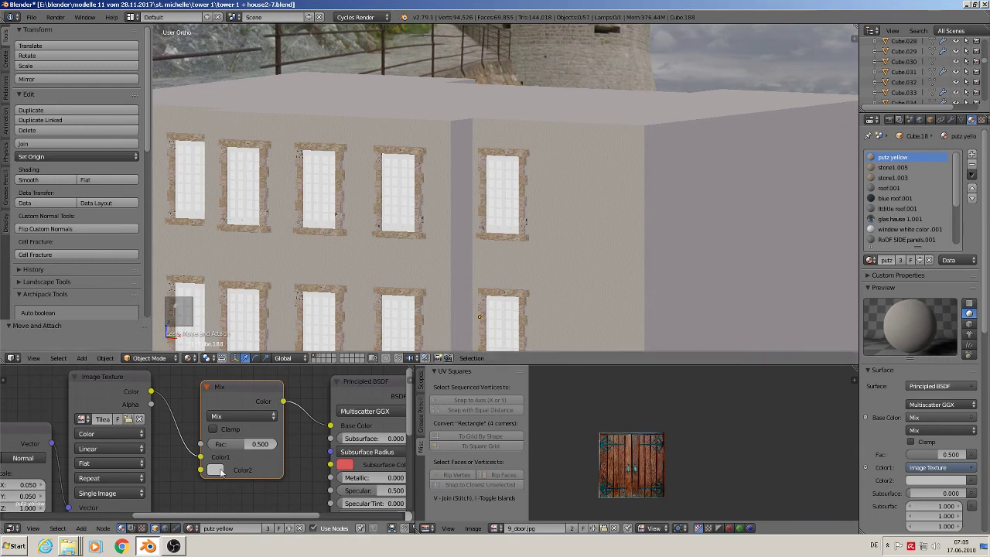
{"action": "left_click", "coordinate": [221, 472]}
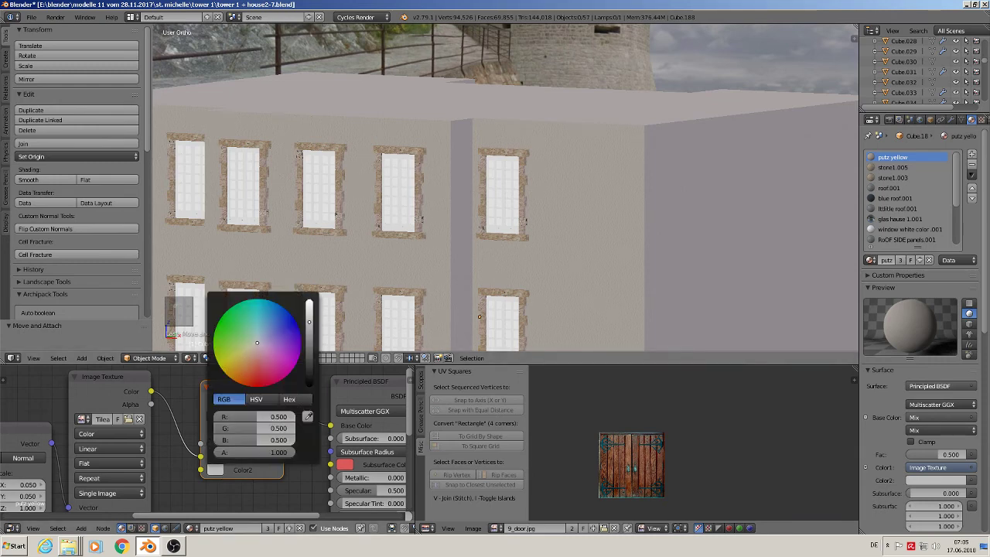
{"action": "left_click_drag", "start_coordinate": [257, 343], "coordinate": [248, 353]}
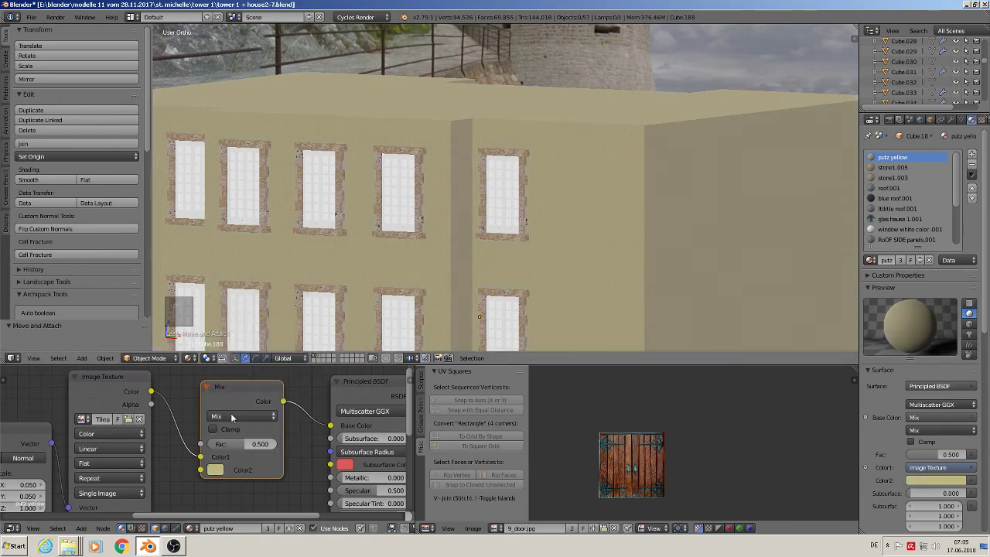
{"action": "left_click", "coordinate": [216, 470]}
{"action": "left_click", "coordinate": [253, 345]}
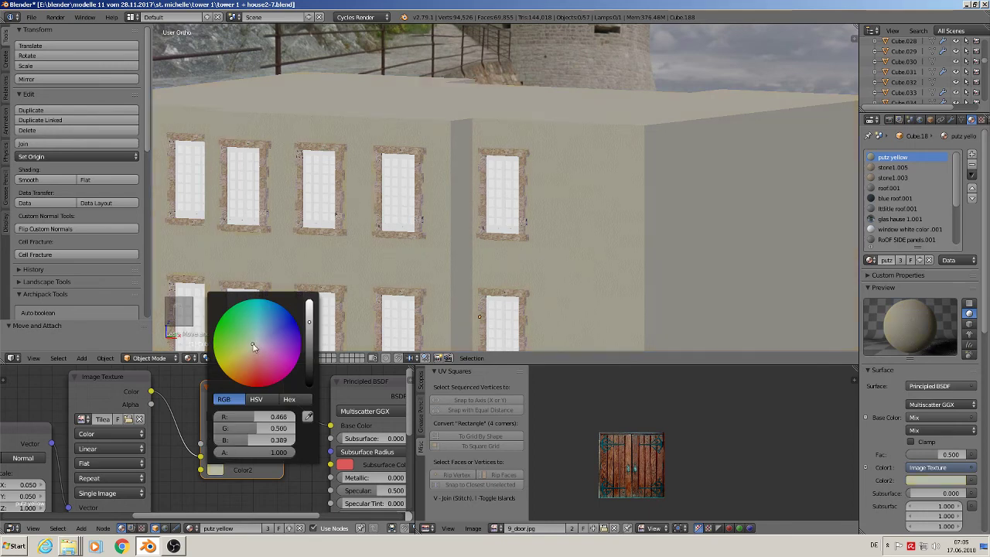
{"action": "left_click_drag", "start_coordinate": [254, 344], "coordinate": [250, 346]}
{"action": "left_click_drag", "start_coordinate": [248, 347], "coordinate": [250, 347]}
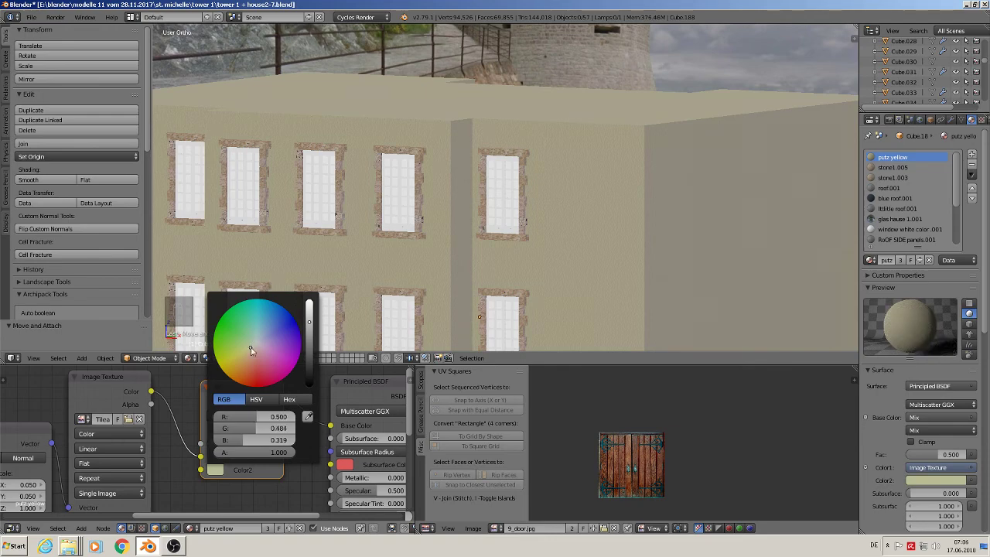
Step: Compare the tinted facade with the house in the neighbouring reference photo
{"action": "scroll", "coordinate": [472, 232], "scroll_direction": "down", "scroll_amount": 5}
{"action": "key", "text": "Tab"}
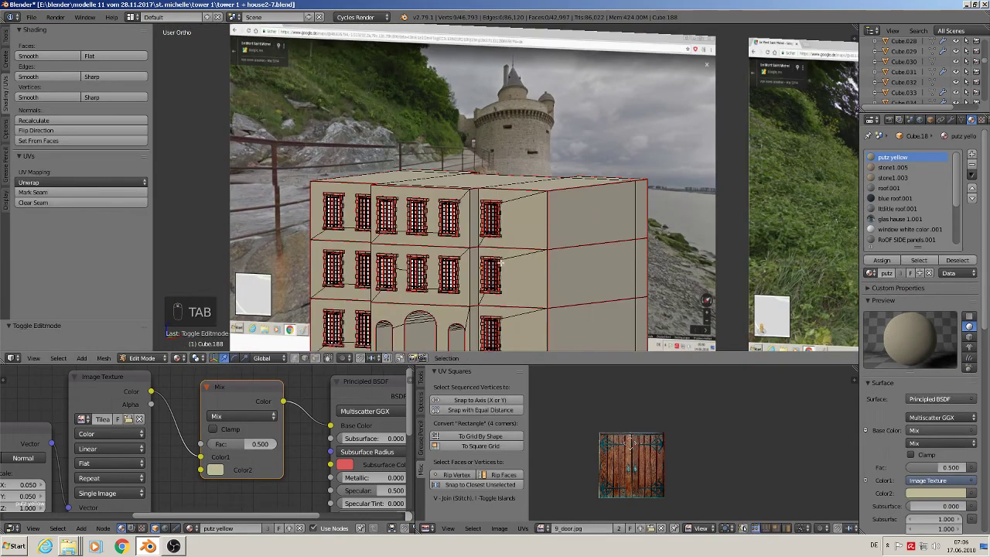
{"action": "key", "text": "Tab"}
{"action": "key", "text": "a"}
{"action": "key", "text": "a"}
{"action": "key", "text": "a"}
{"action": "middle_click_drag", "start_coordinate": [501, 268], "coordinate": [606, 275]}
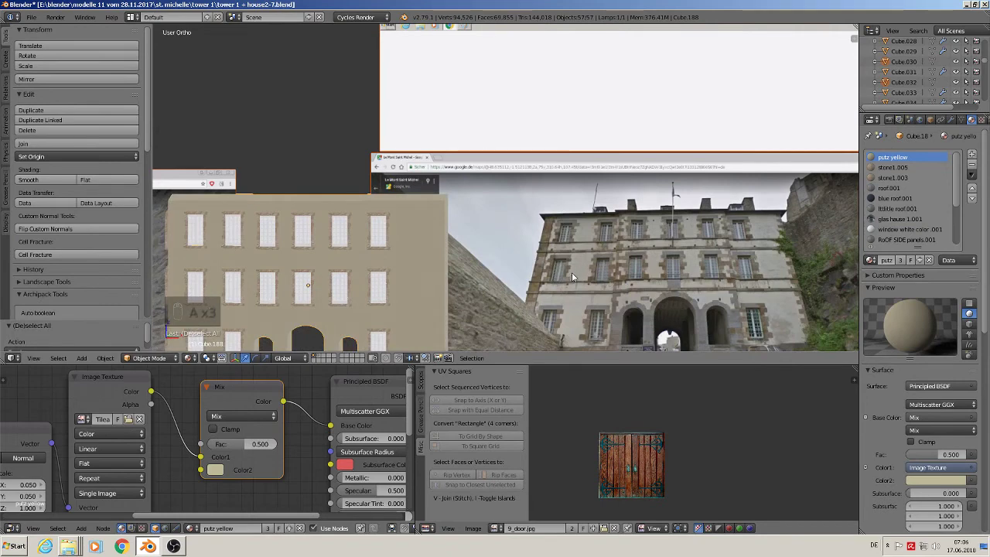
{"action": "scroll", "coordinate": [341, 344], "scroll_direction": "up", "scroll_amount": 3}
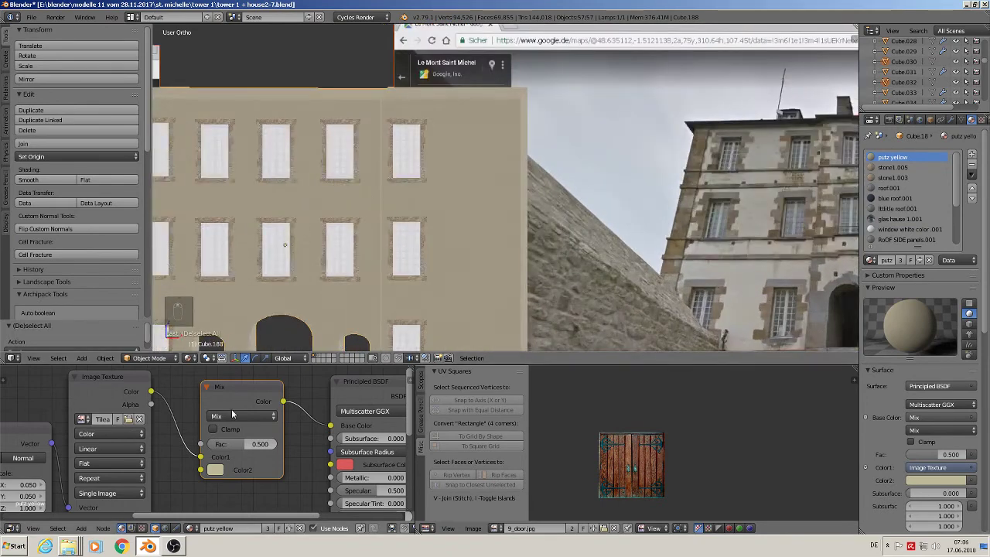
Step: Brighten the Mix node's Color2 to full value and shift it to a very pale cream yellow
{"action": "left_click", "coordinate": [221, 470]}
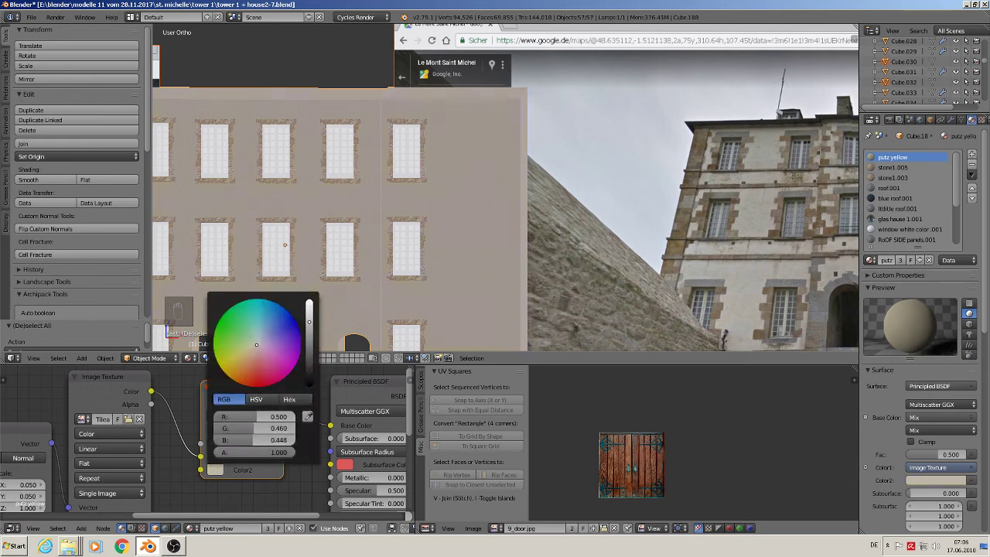
{"action": "mouse_move", "coordinate": [254, 349]}
{"action": "left_mouse_down"}
{"action": "mouse_move", "coordinate": [232, 359]}
{"action": "mouse_move", "coordinate": [232, 372]}
{"action": "mouse_move", "coordinate": [246, 349]}
{"action": "left_mouse_up"}
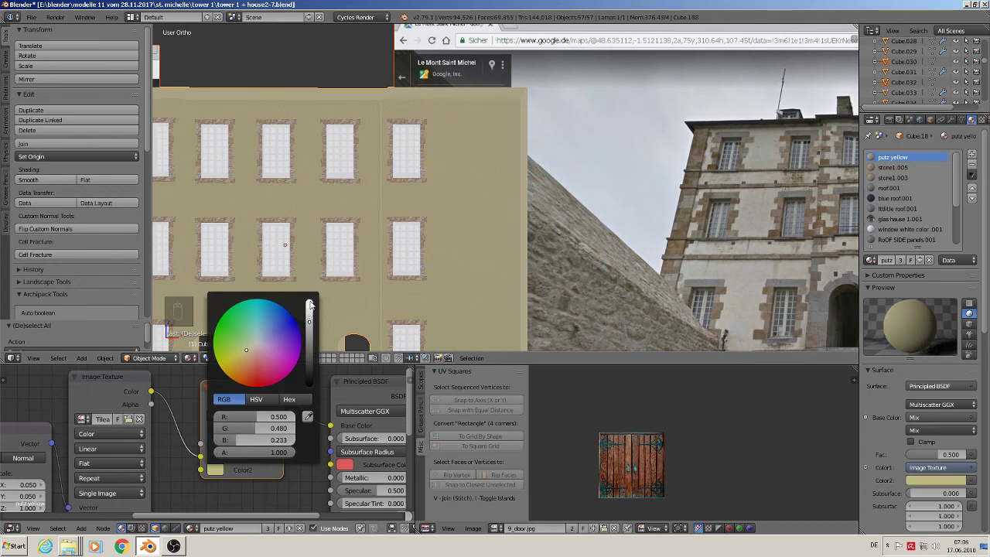
{"action": "left_click_drag", "start_coordinate": [309, 321], "coordinate": [308, 299]}
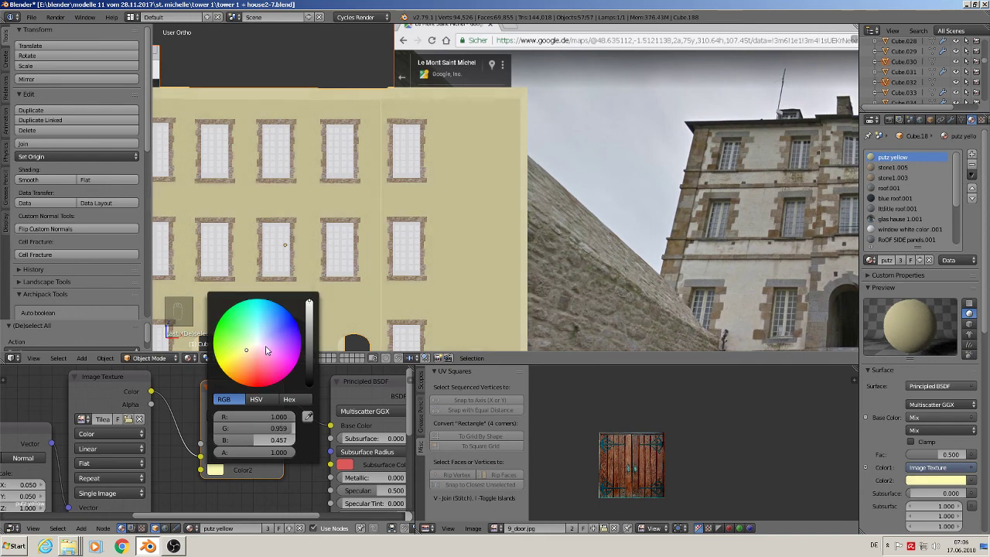
{"action": "left_click_drag", "start_coordinate": [253, 349], "coordinate": [251, 345]}
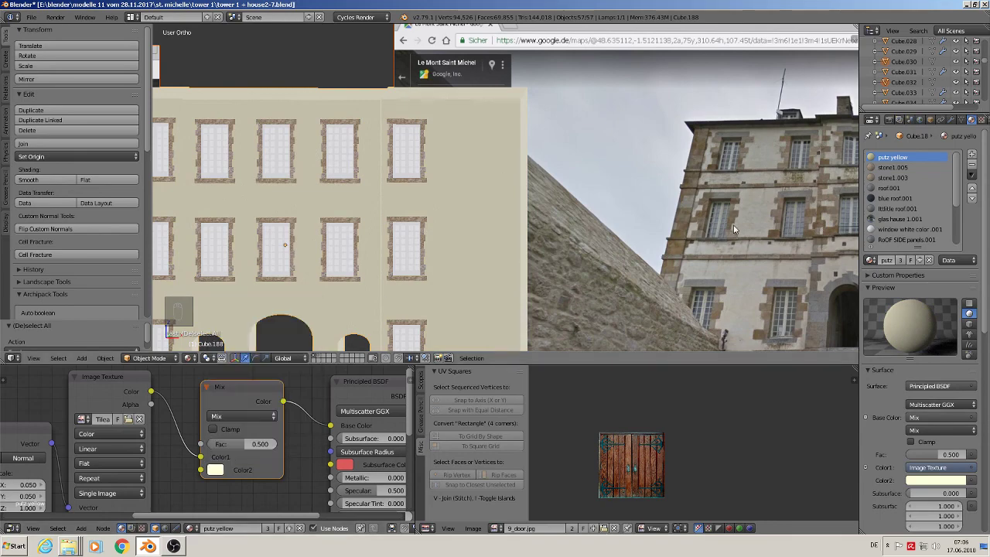
Step: Deselect everything and examine the cream plaster colour on the whole house from an angled view
{"action": "scroll", "coordinate": [457, 248], "scroll_direction": "down", "scroll_amount": 3}
{"action": "key", "text": "Tab"}
{"action": "key", "text": "Tab"}
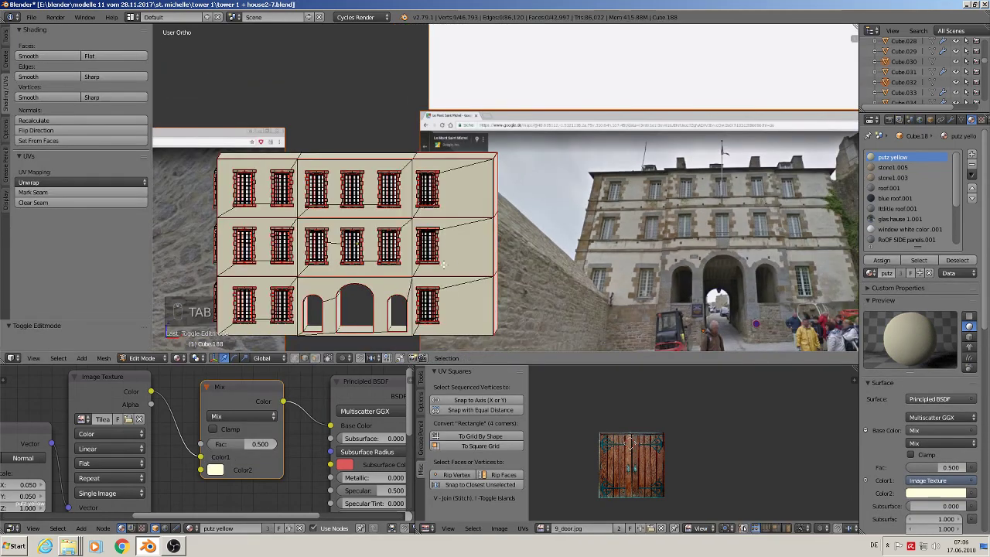
{"action": "key", "text": "a"}
{"action": "key", "text": "a"}
{"action": "key", "text": "a"}
{"action": "middle_click_drag", "start_coordinate": [443, 276], "coordinate": [426, 296]}
{"action": "scroll", "coordinate": [427, 306], "scroll_direction": "up", "scroll_amount": 1}
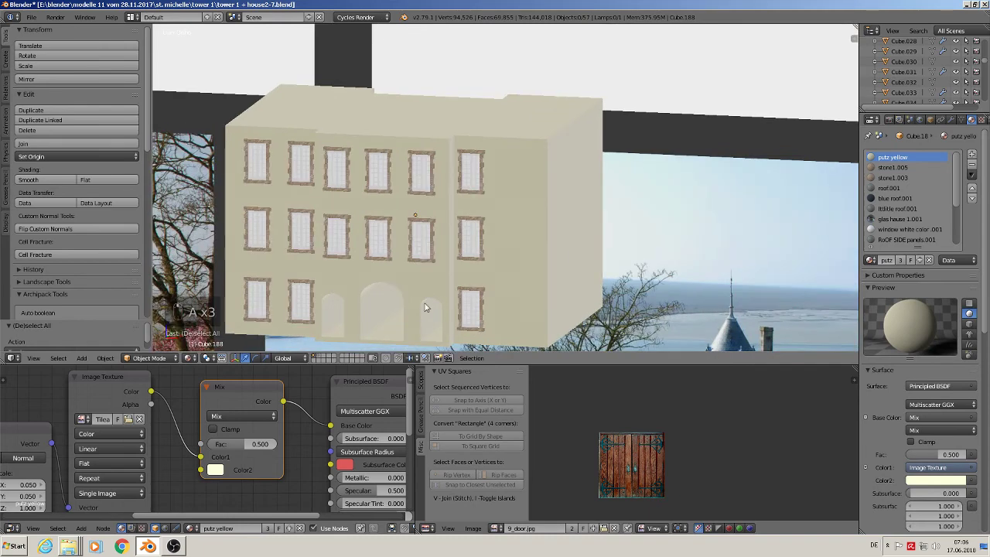
Step: Link the Image Texture node's Color output to the Displacement input of the Material Output and inspect the facade
{"action": "scroll", "coordinate": [427, 309], "scroll_direction": "down", "scroll_amount": 2}
{"action": "middle_click_drag", "start_coordinate": [353, 433], "coordinate": [194, 403]}
{"action": "scroll", "coordinate": [198, 407], "scroll_direction": "down", "scroll_amount": 3}
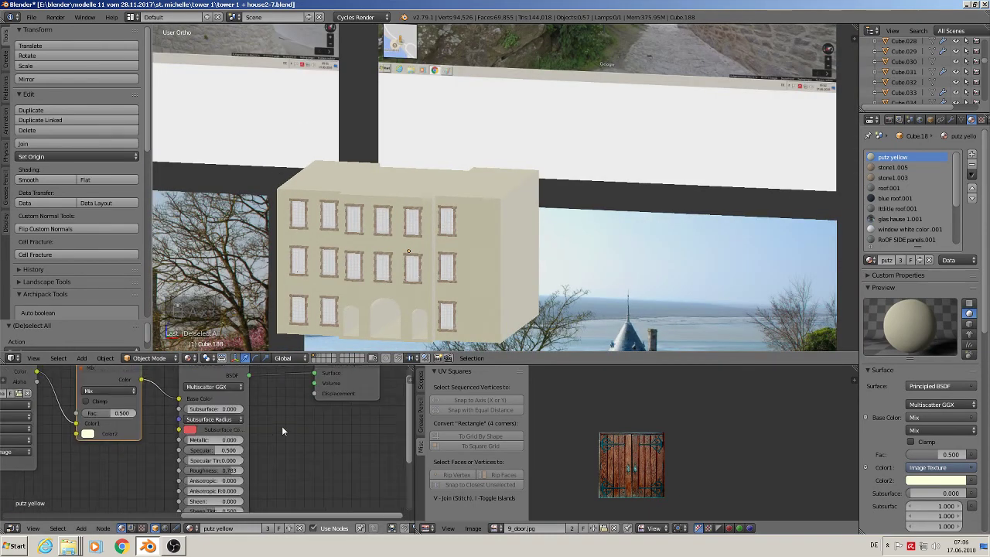
{"action": "middle_click_drag", "start_coordinate": [282, 428], "coordinate": [194, 432]}
{"action": "scroll", "coordinate": [323, 475], "scroll_direction": "down", "scroll_amount": 2}
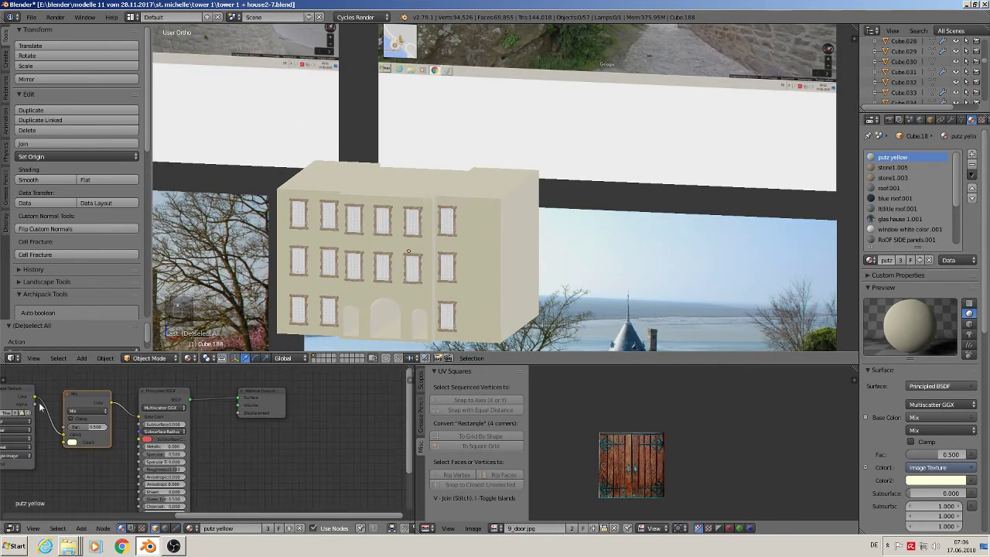
{"action": "left_click_drag", "start_coordinate": [32, 396], "coordinate": [238, 412]}
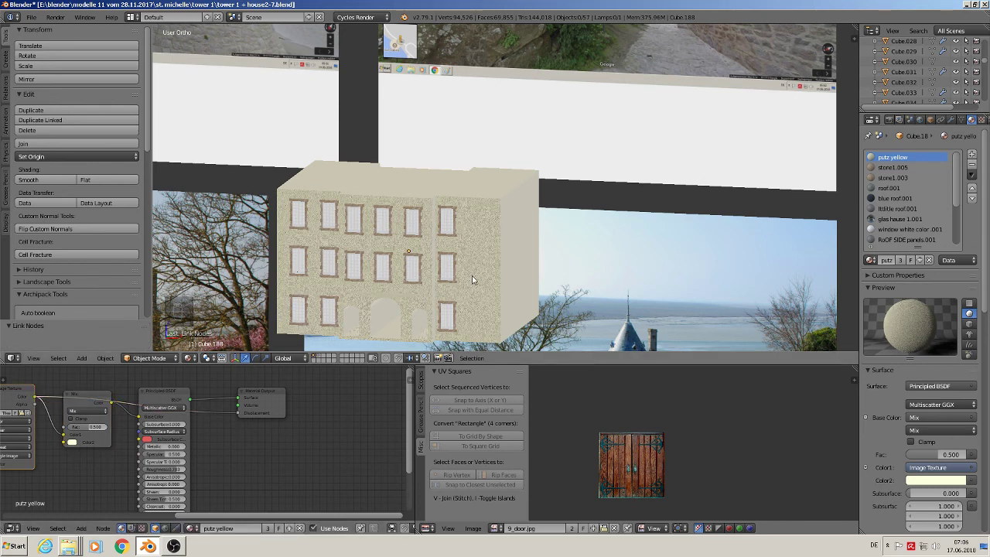
{"action": "scroll", "coordinate": [473, 280], "scroll_direction": "up", "scroll_amount": 4}
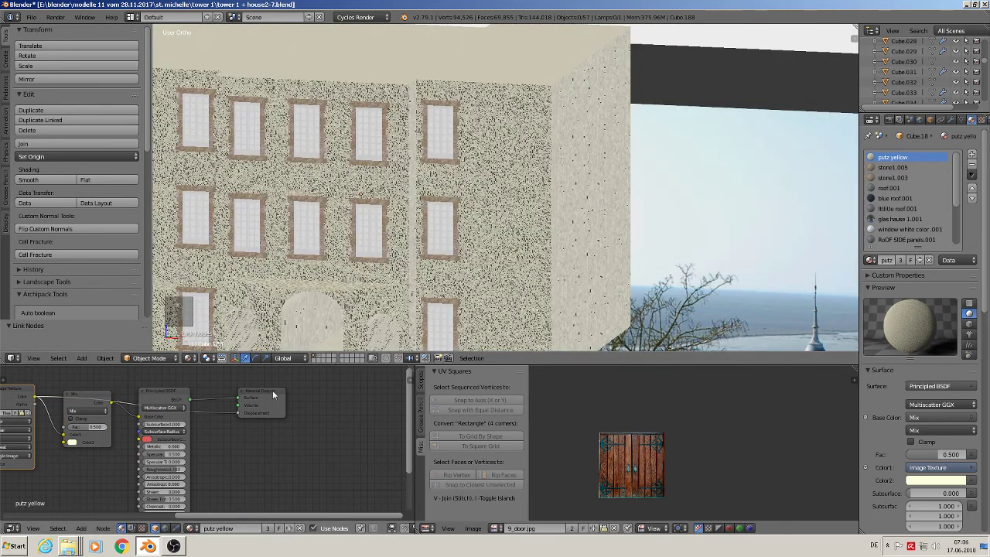
Step: Move the Material Output node away and insert a Math node into the link feeding its Displacement input
{"action": "left_click_drag", "start_coordinate": [273, 393], "coordinate": [378, 405]}
{"action": "left_click", "coordinate": [82, 529]}
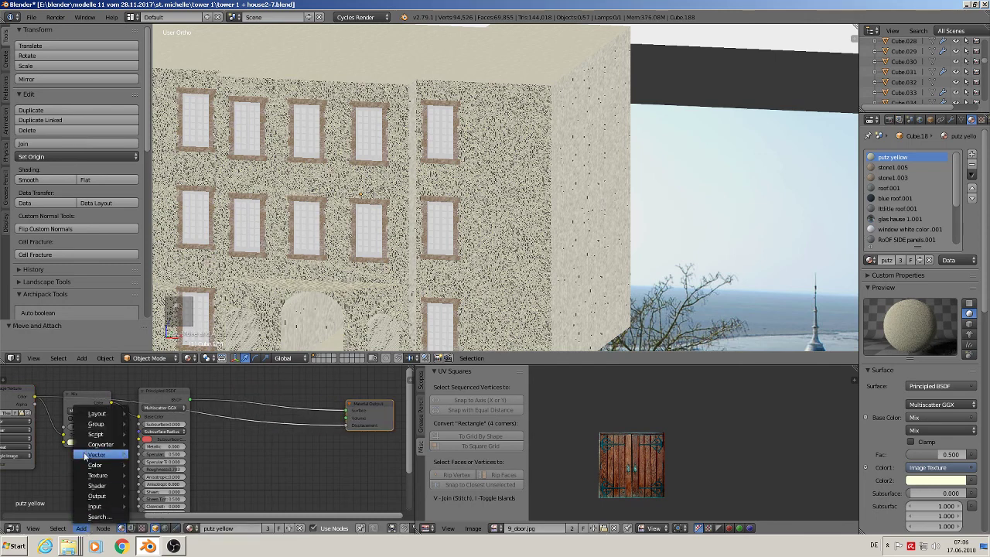
{"action": "mouse_move", "coordinate": [97, 445]}
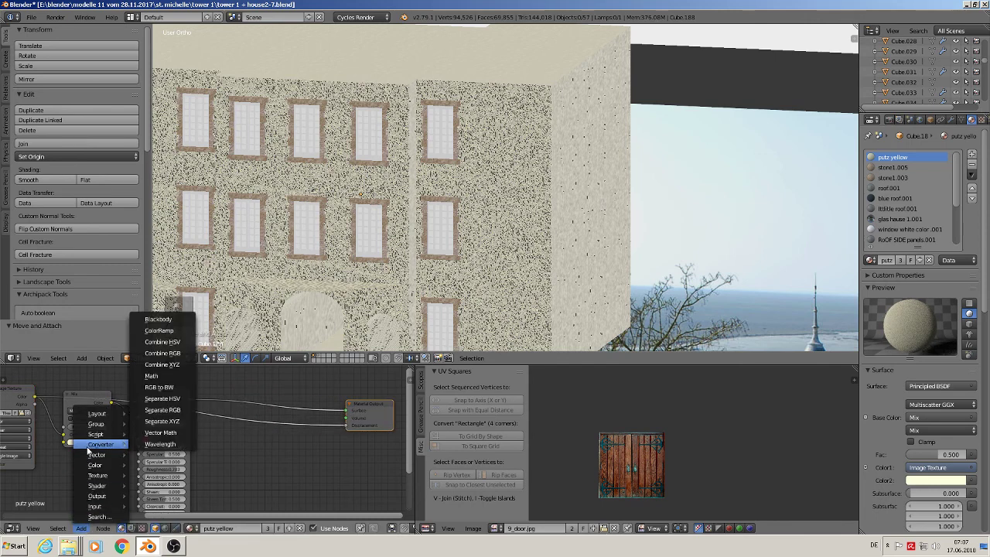
{"action": "left_click", "coordinate": [167, 376]}
{"action": "left_click", "coordinate": [237, 421]}
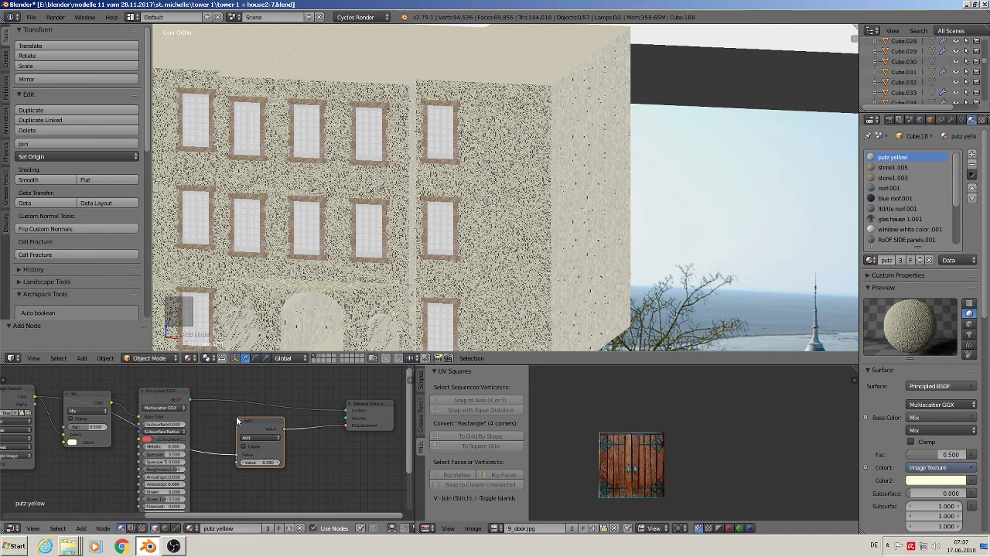
Step: Change the Math node's operation to Multiply and set its second value to 0.003
{"action": "left_click", "coordinate": [255, 437]}
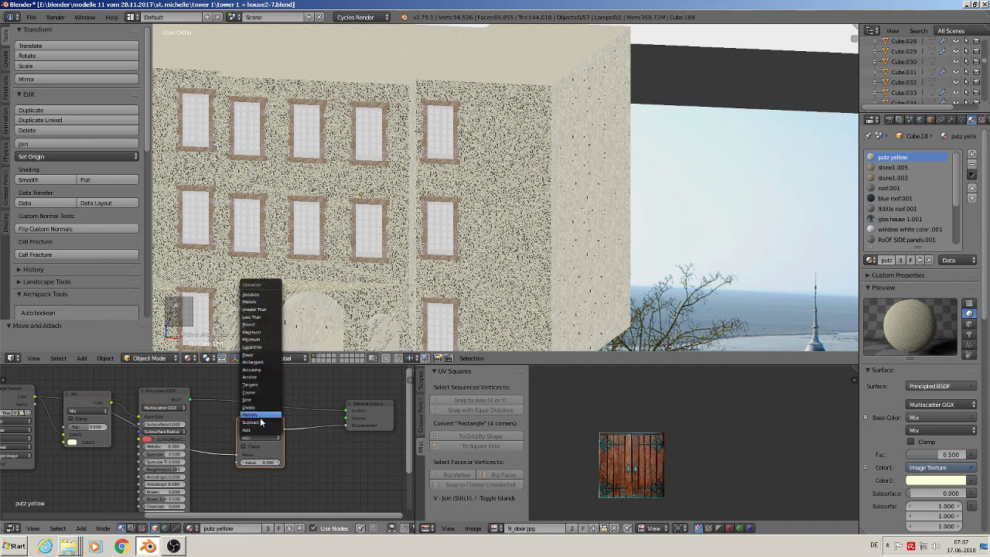
{"action": "left_click", "coordinate": [261, 421]}
{"action": "scroll", "coordinate": [255, 471], "scroll_direction": "up", "scroll_amount": 4}
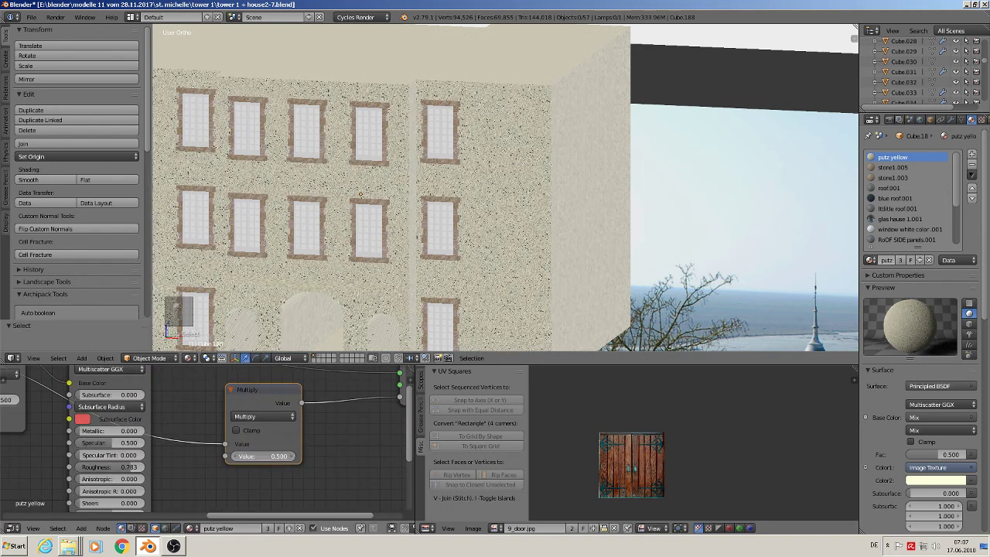
{"action": "left_click", "coordinate": [267, 456]}
{"action": "type", "text": "0.003"}
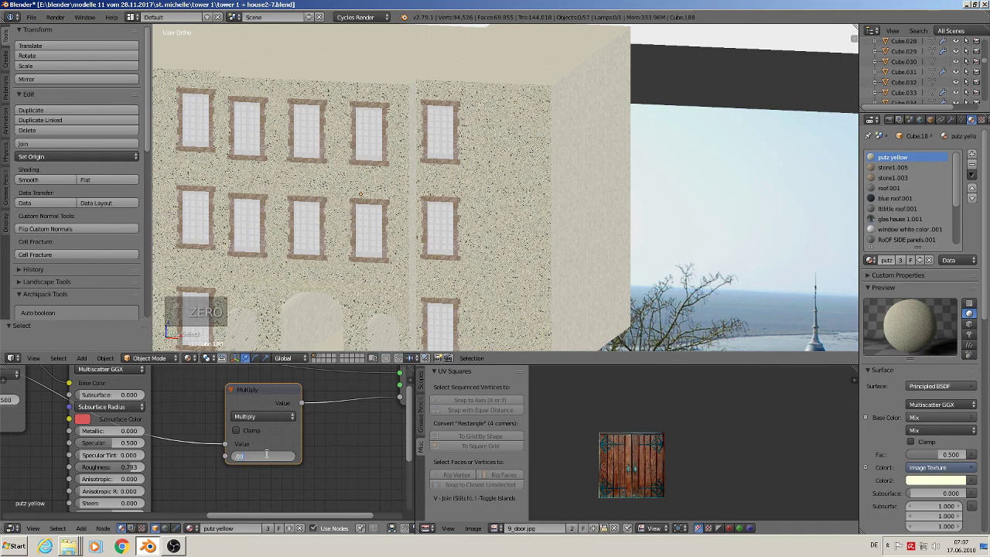
{"action": "key", "text": "Return"}
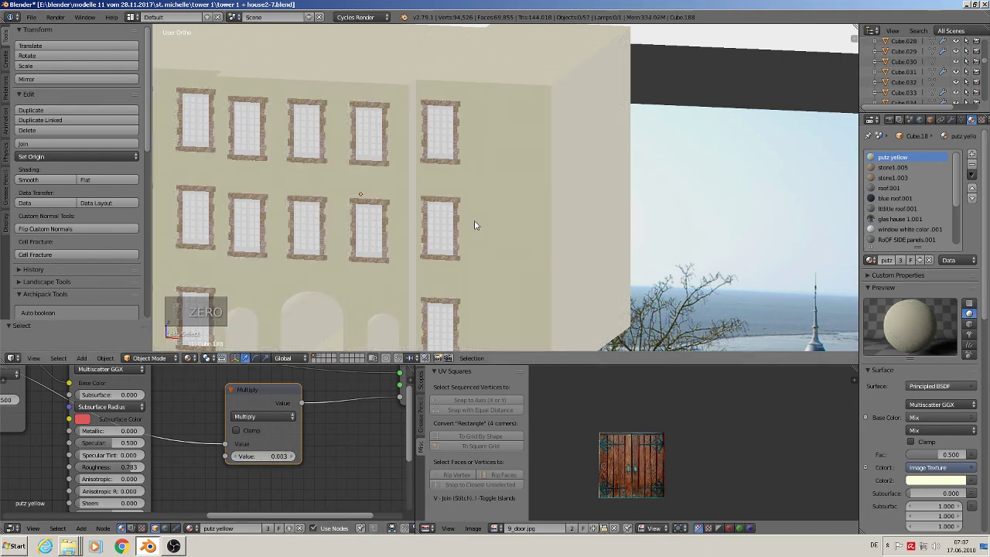
Step: Deselect all objects and save the current project file tower 1 + house2-7.blend
{"action": "key", "text": "a"}
{"action": "scroll", "coordinate": [475, 225], "scroll_direction": "down", "scroll_amount": 4}
{"action": "middle_click_drag", "start_coordinate": [466, 221], "coordinate": [485, 208]}
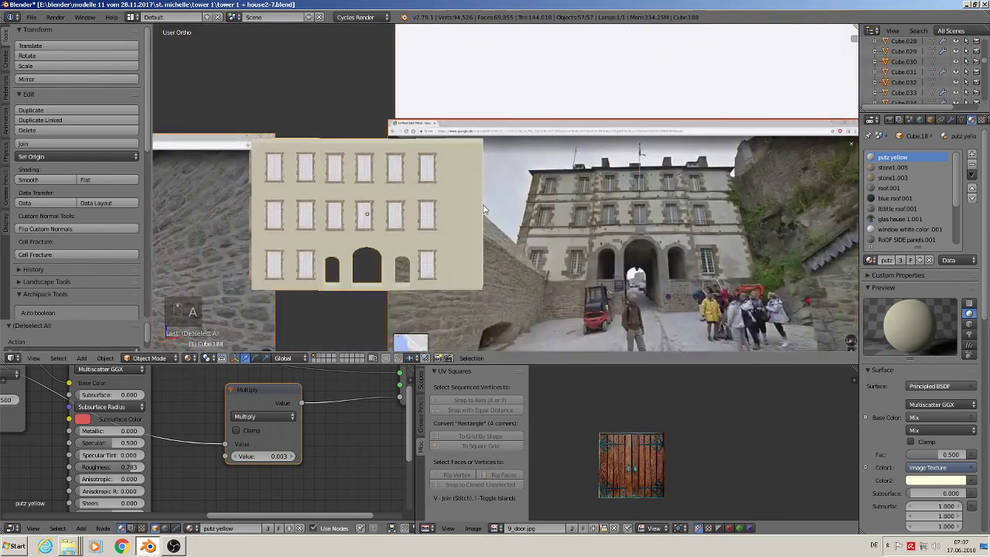
{"action": "scroll", "coordinate": [484, 209], "scroll_direction": "down", "scroll_amount": 3}
{"action": "scroll", "coordinate": [416, 232], "scroll_direction": "down", "scroll_amount": 3}
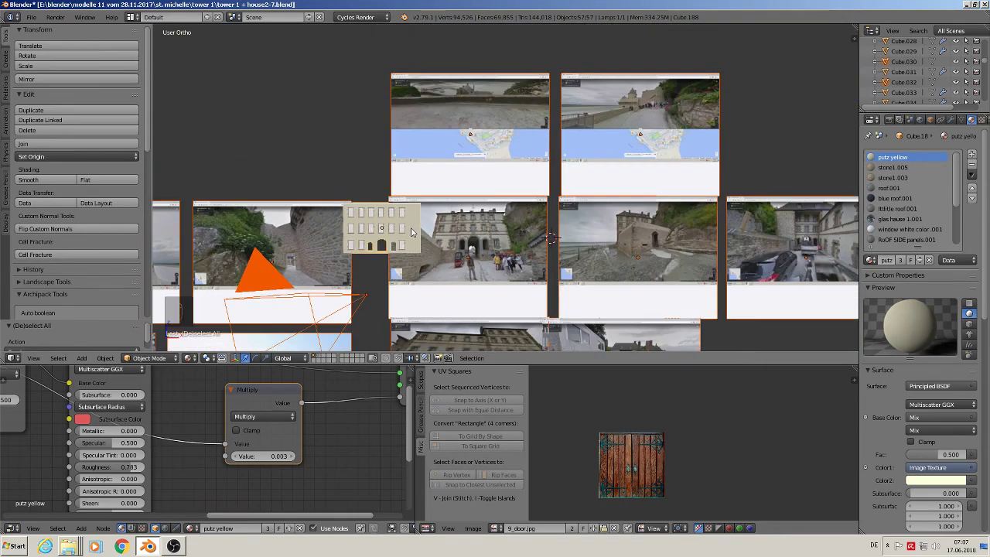
{"action": "key", "text": "a"}
{"action": "scroll", "coordinate": [407, 240], "scroll_direction": "up", "scroll_amount": 4}
{"action": "left_click", "coordinate": [31, 17]}
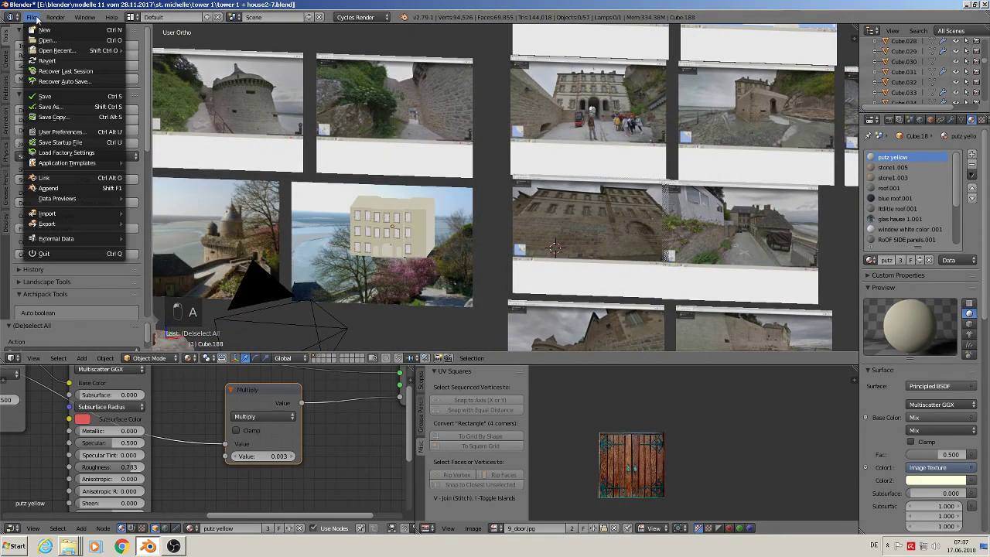
{"action": "scroll", "coordinate": [345, 243], "scroll_direction": "up", "scroll_amount": 3}
{"action": "scroll", "coordinate": [375, 242], "scroll_direction": "up", "scroll_amount": 5}
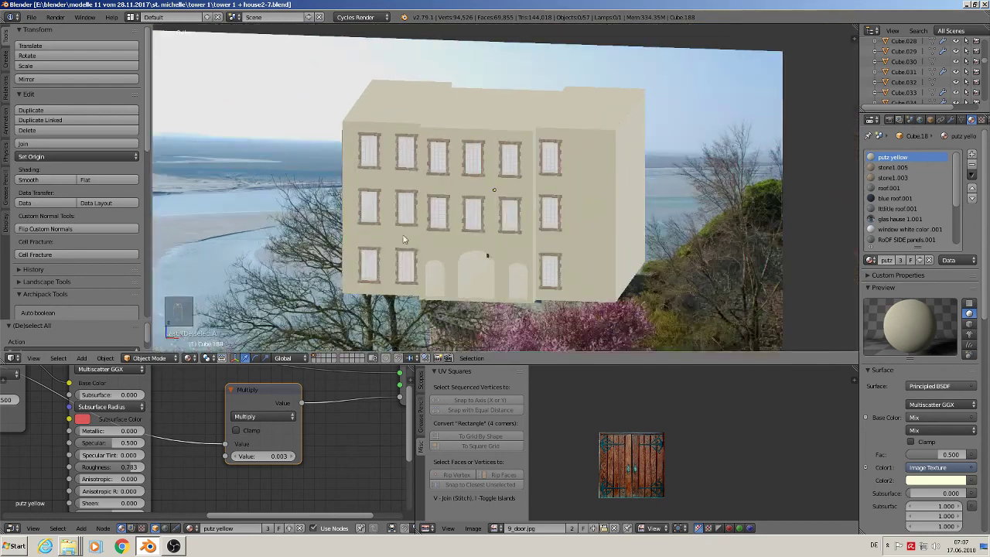
Step: Select the house and examine its plaster walls in Rendered viewport shading from the front and both sides
{"action": "right_click", "coordinate": [475, 202]}
{"action": "middle_click_drag", "start_coordinate": [475, 201], "coordinate": [502, 194]}
{"action": "scroll", "coordinate": [501, 195], "scroll_direction": "up", "scroll_amount": 3}
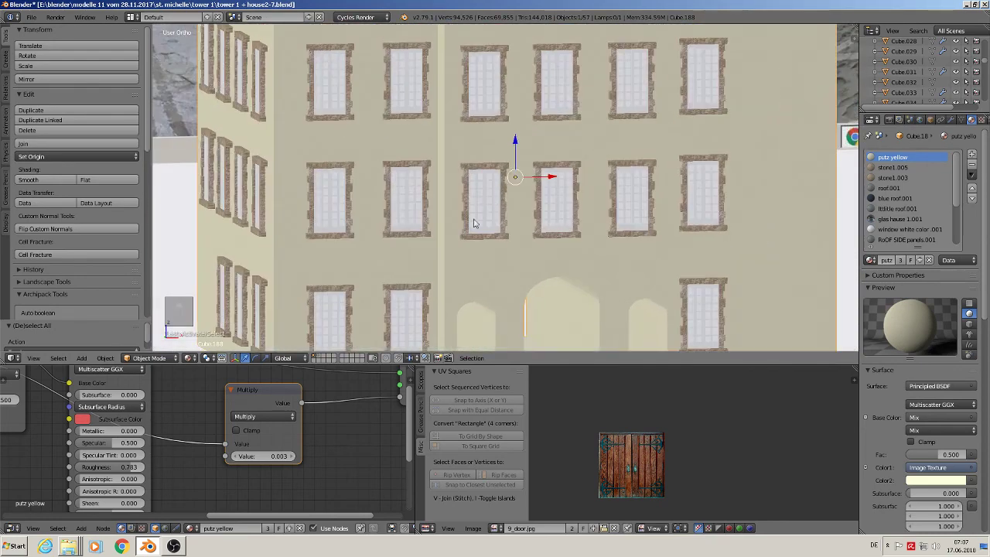
{"action": "scroll", "coordinate": [502, 195], "scroll_direction": "down", "scroll_amount": 1}
{"action": "left_click", "coordinate": [187, 358]}
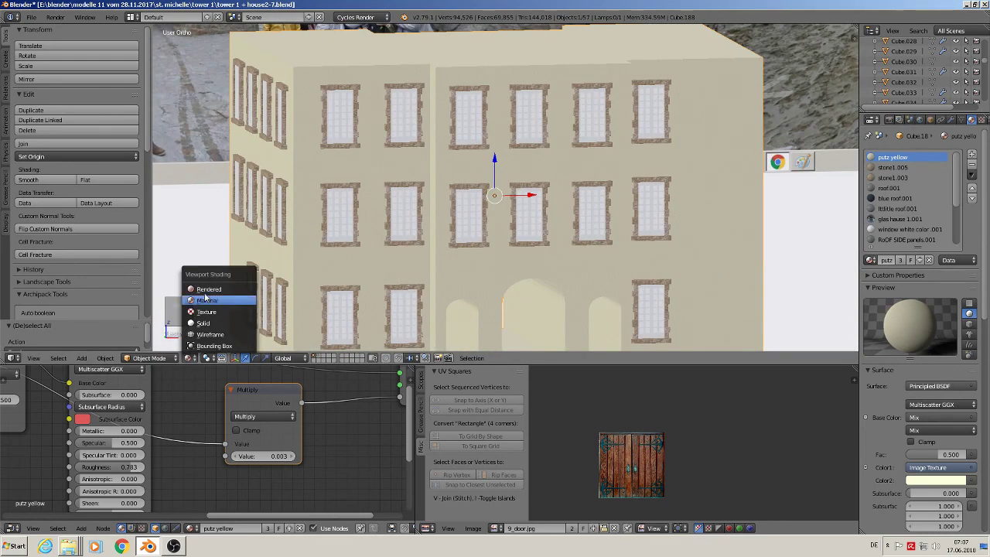
{"action": "left_click", "coordinate": [207, 289]}
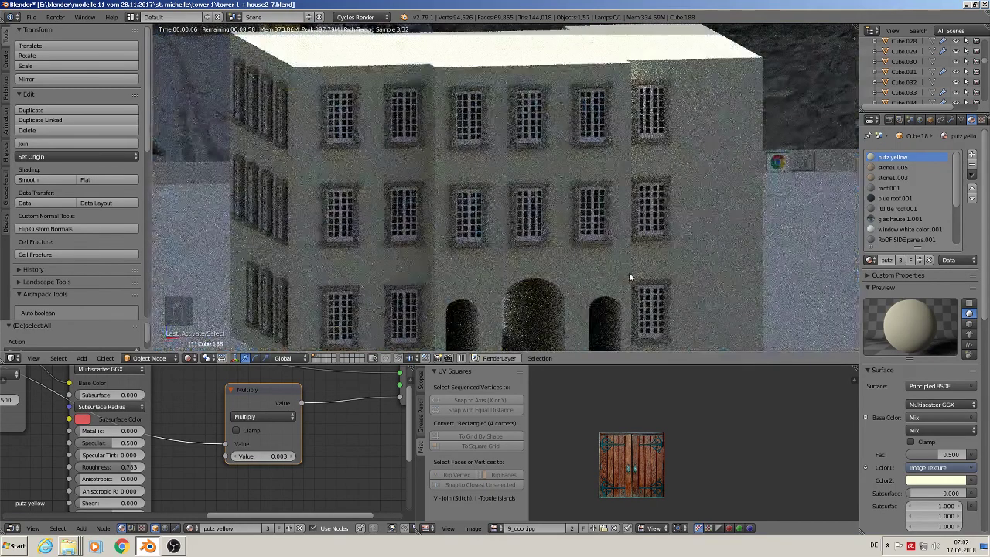
{"action": "scroll", "coordinate": [666, 241], "scroll_direction": "down", "scroll_amount": 2}
{"action": "middle_click_drag", "start_coordinate": [758, 284], "coordinate": [653, 286]}
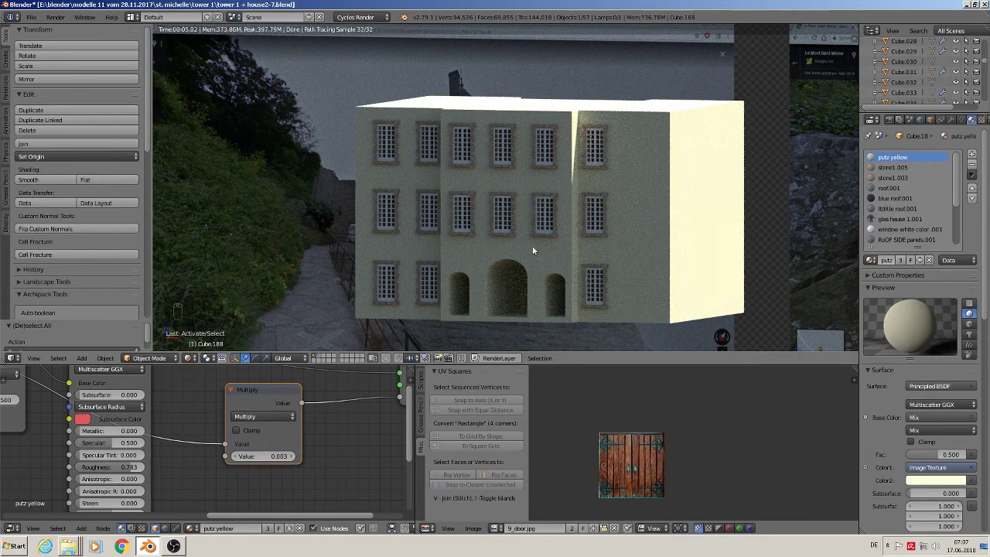
{"action": "middle_click_drag", "start_coordinate": [646, 253], "coordinate": [323, 197]}
{"action": "middle_click_drag", "start_coordinate": [481, 220], "coordinate": [553, 228]}
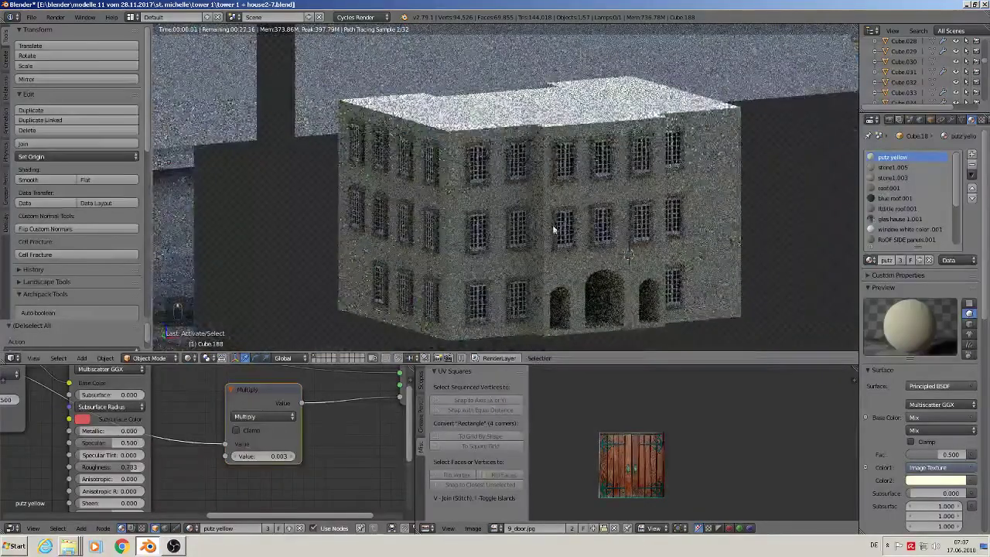
Step: Return the 3D viewport to Material shading with the house and its reference photos in view
{"action": "left_click", "coordinate": [190, 357]}
{"action": "left_click", "coordinate": [246, 323]}
{"action": "key", "text": "KP_5"}
{"action": "scroll", "coordinate": [539, 260], "scroll_direction": "down", "scroll_amount": 3}
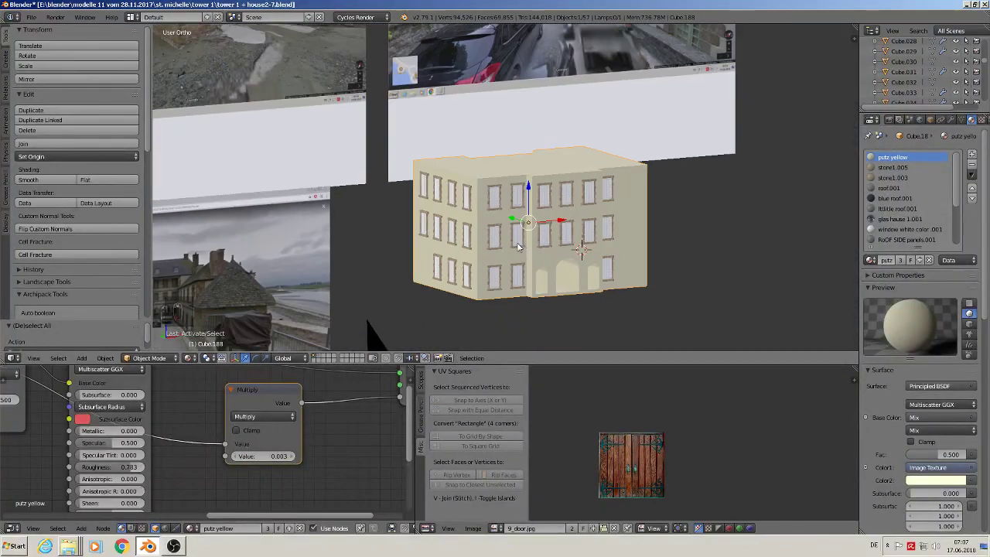
{"action": "middle_click_drag", "start_coordinate": [539, 260], "coordinate": [506, 268]}
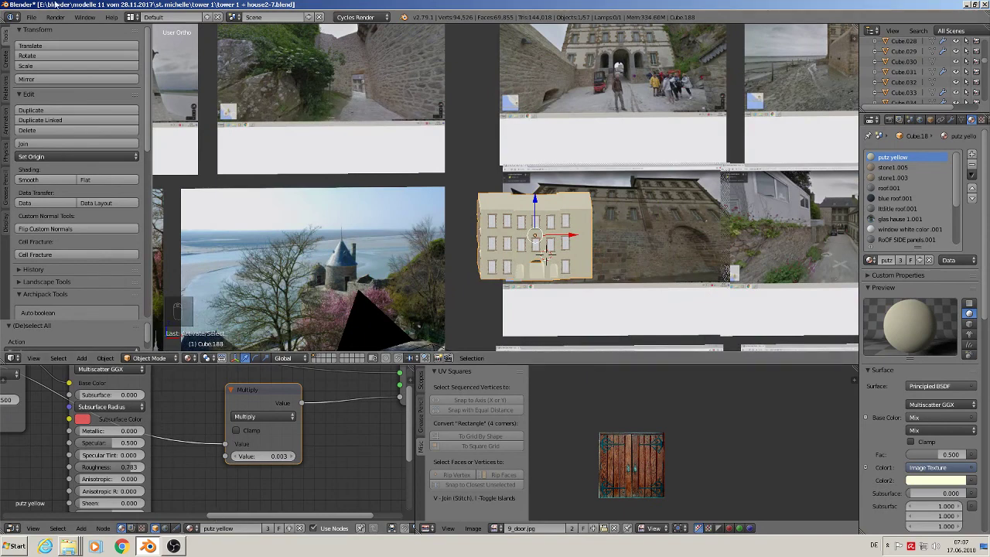
Step: Save the finished plaster work to the existing blend file and switch to OBS
{"action": "left_click", "coordinate": [31, 17]}
{"action": "left_click", "coordinate": [56, 96]}
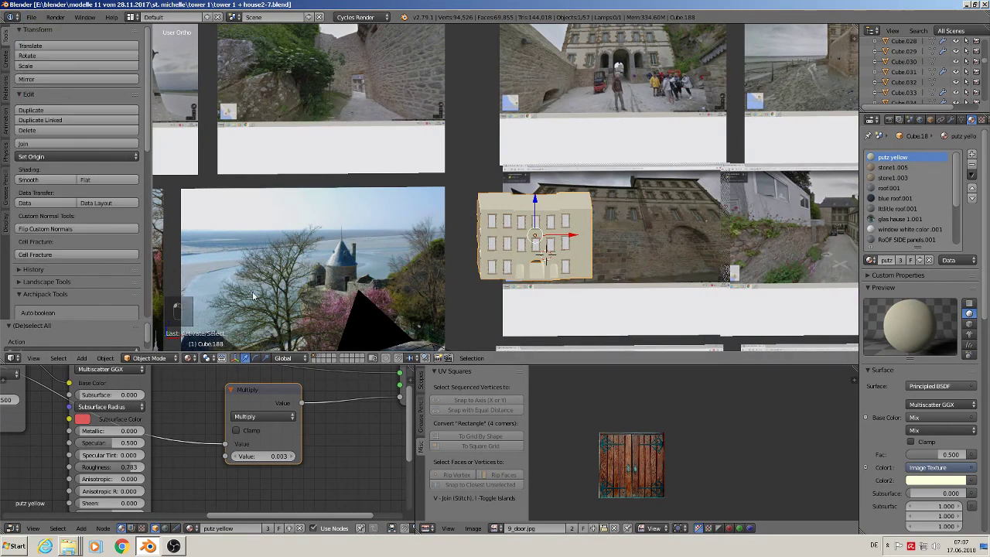
{"action": "left_click", "coordinate": [173, 546]}
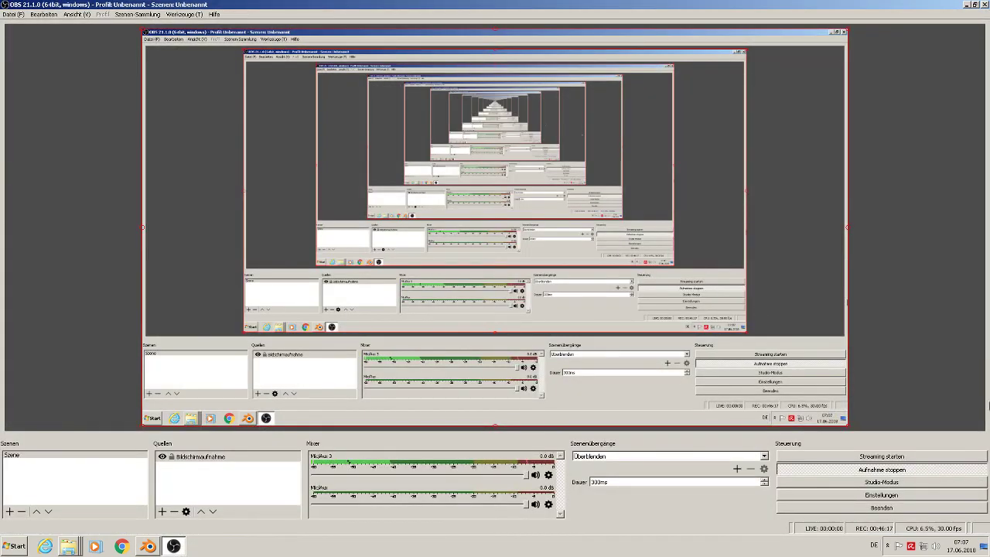